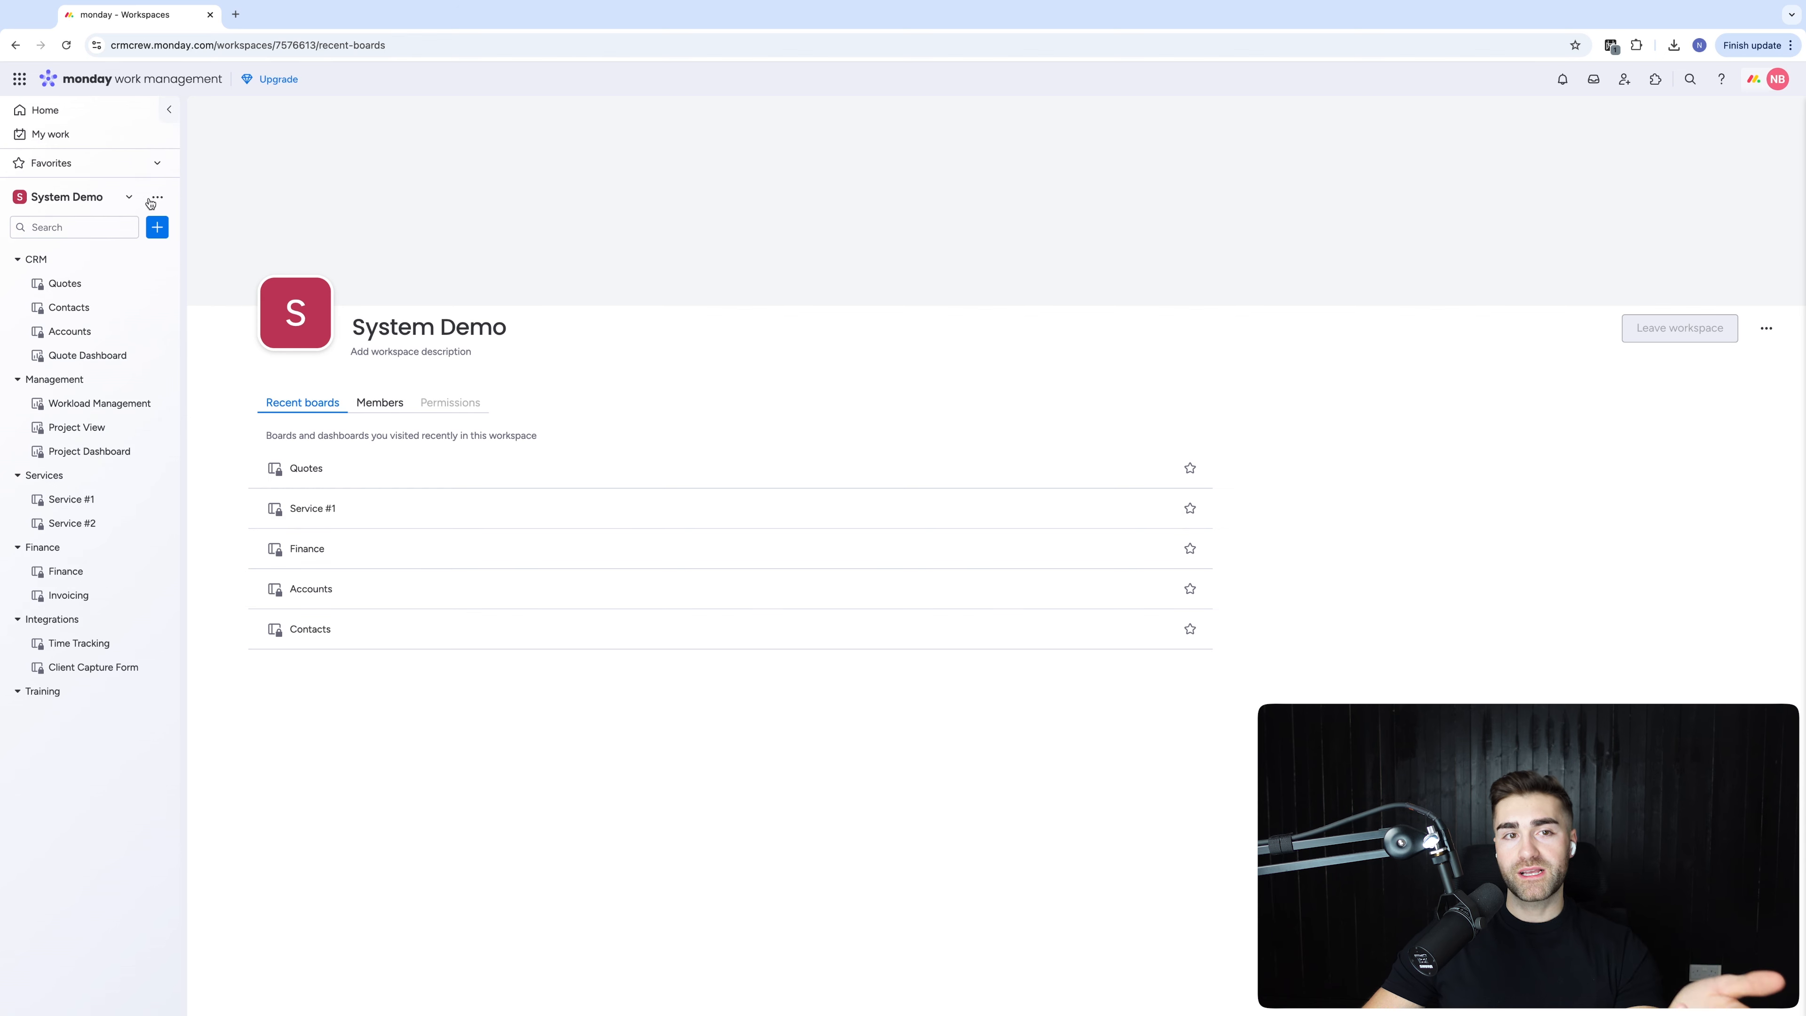
Start a new board in the System Demo workspace named 'Example Issue Log'
{"action": "left_click", "coordinate": [158, 227]}
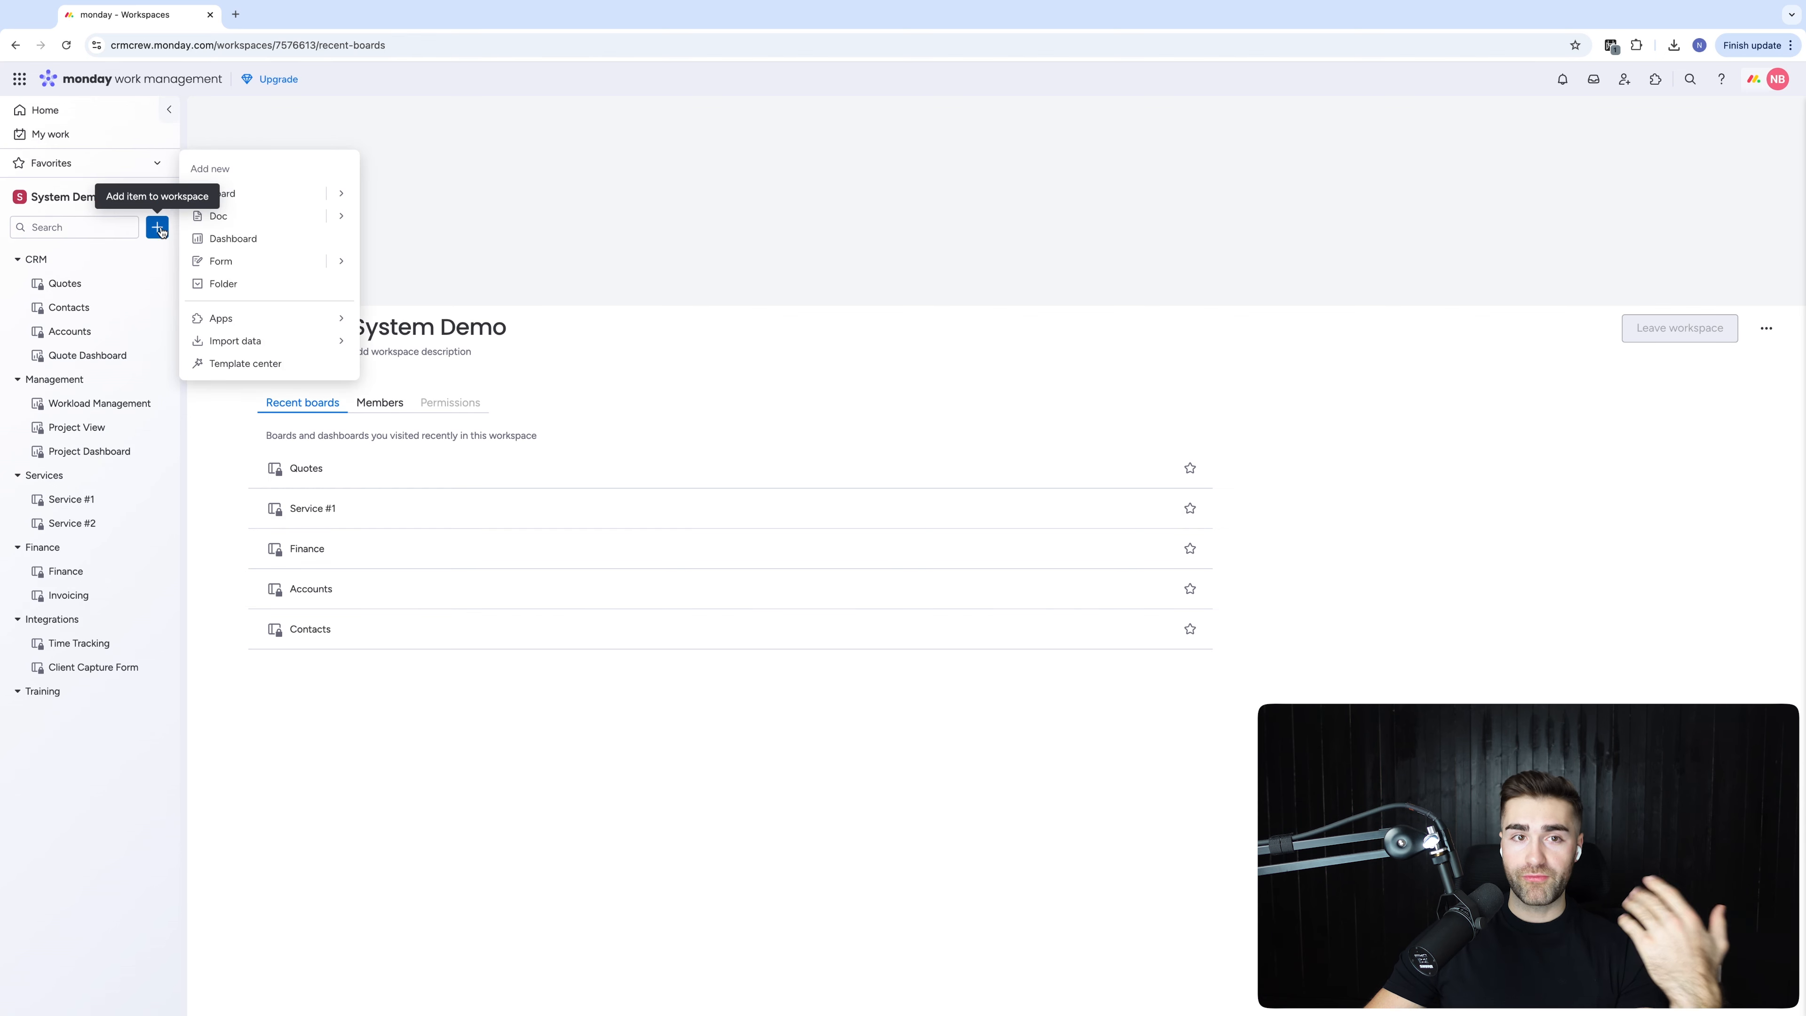
{"action": "left_click", "coordinate": [242, 193]}
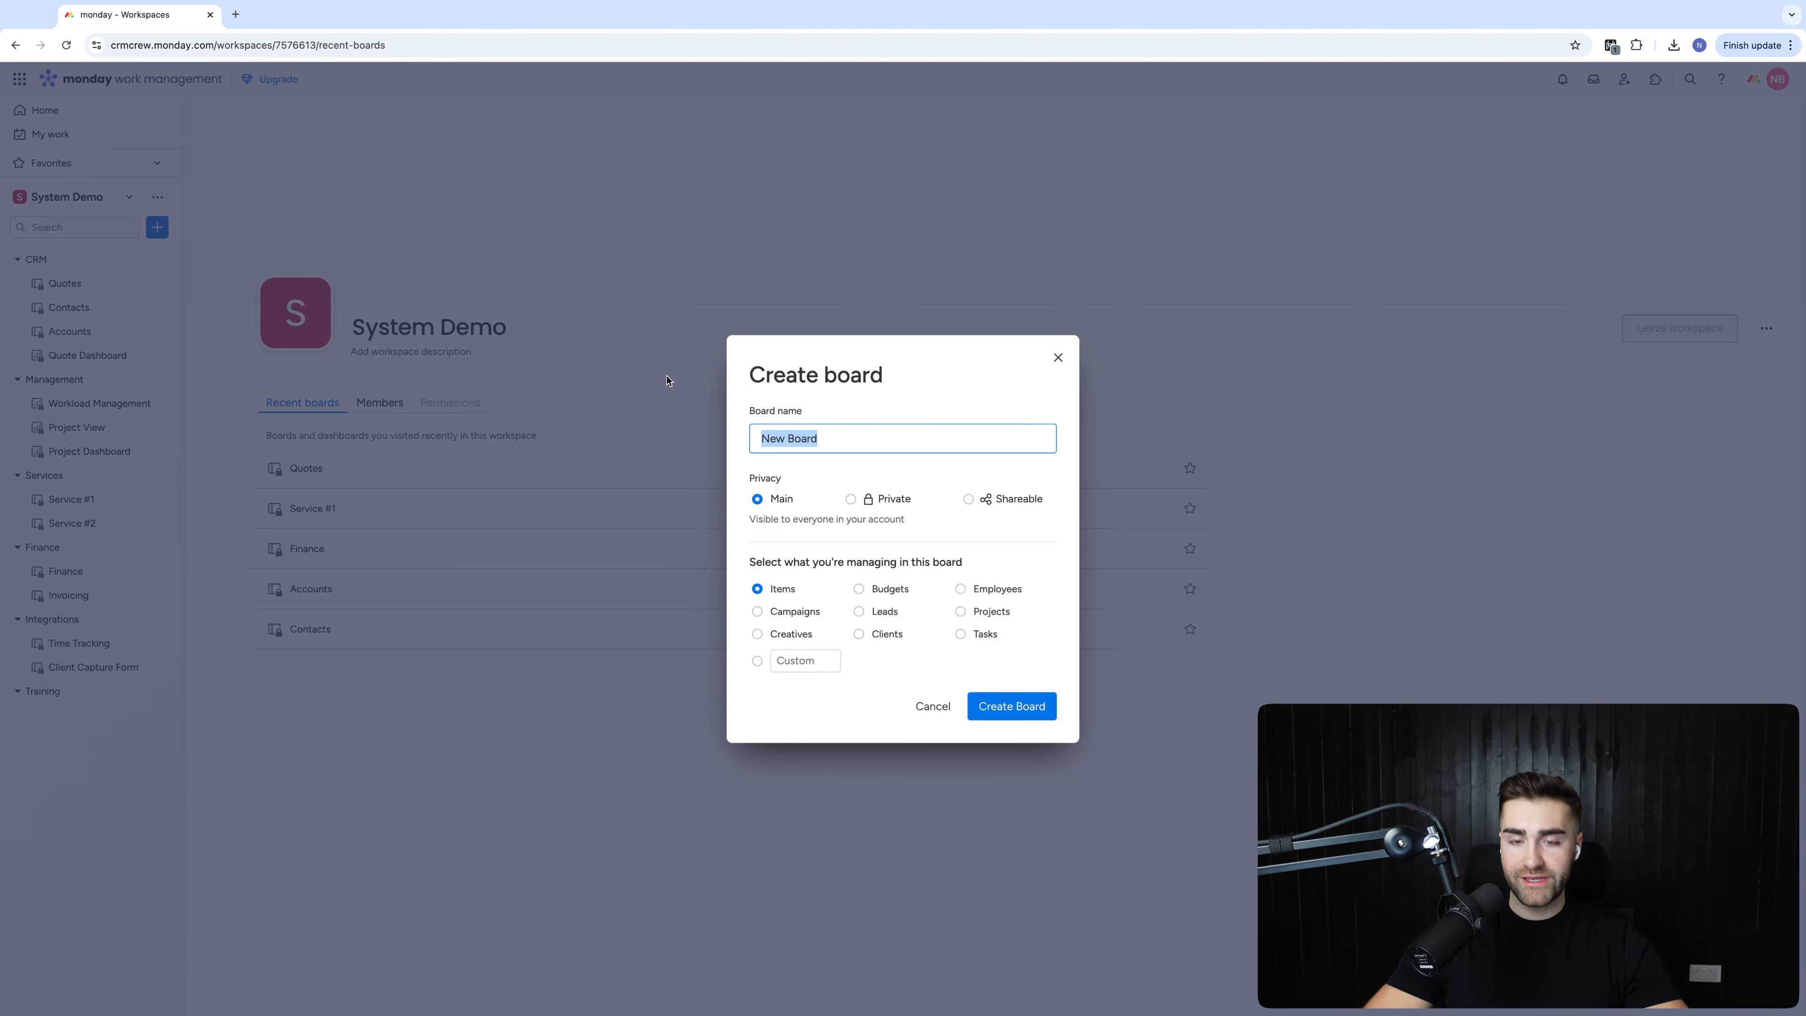
{"action": "type", "text": "Example I"}
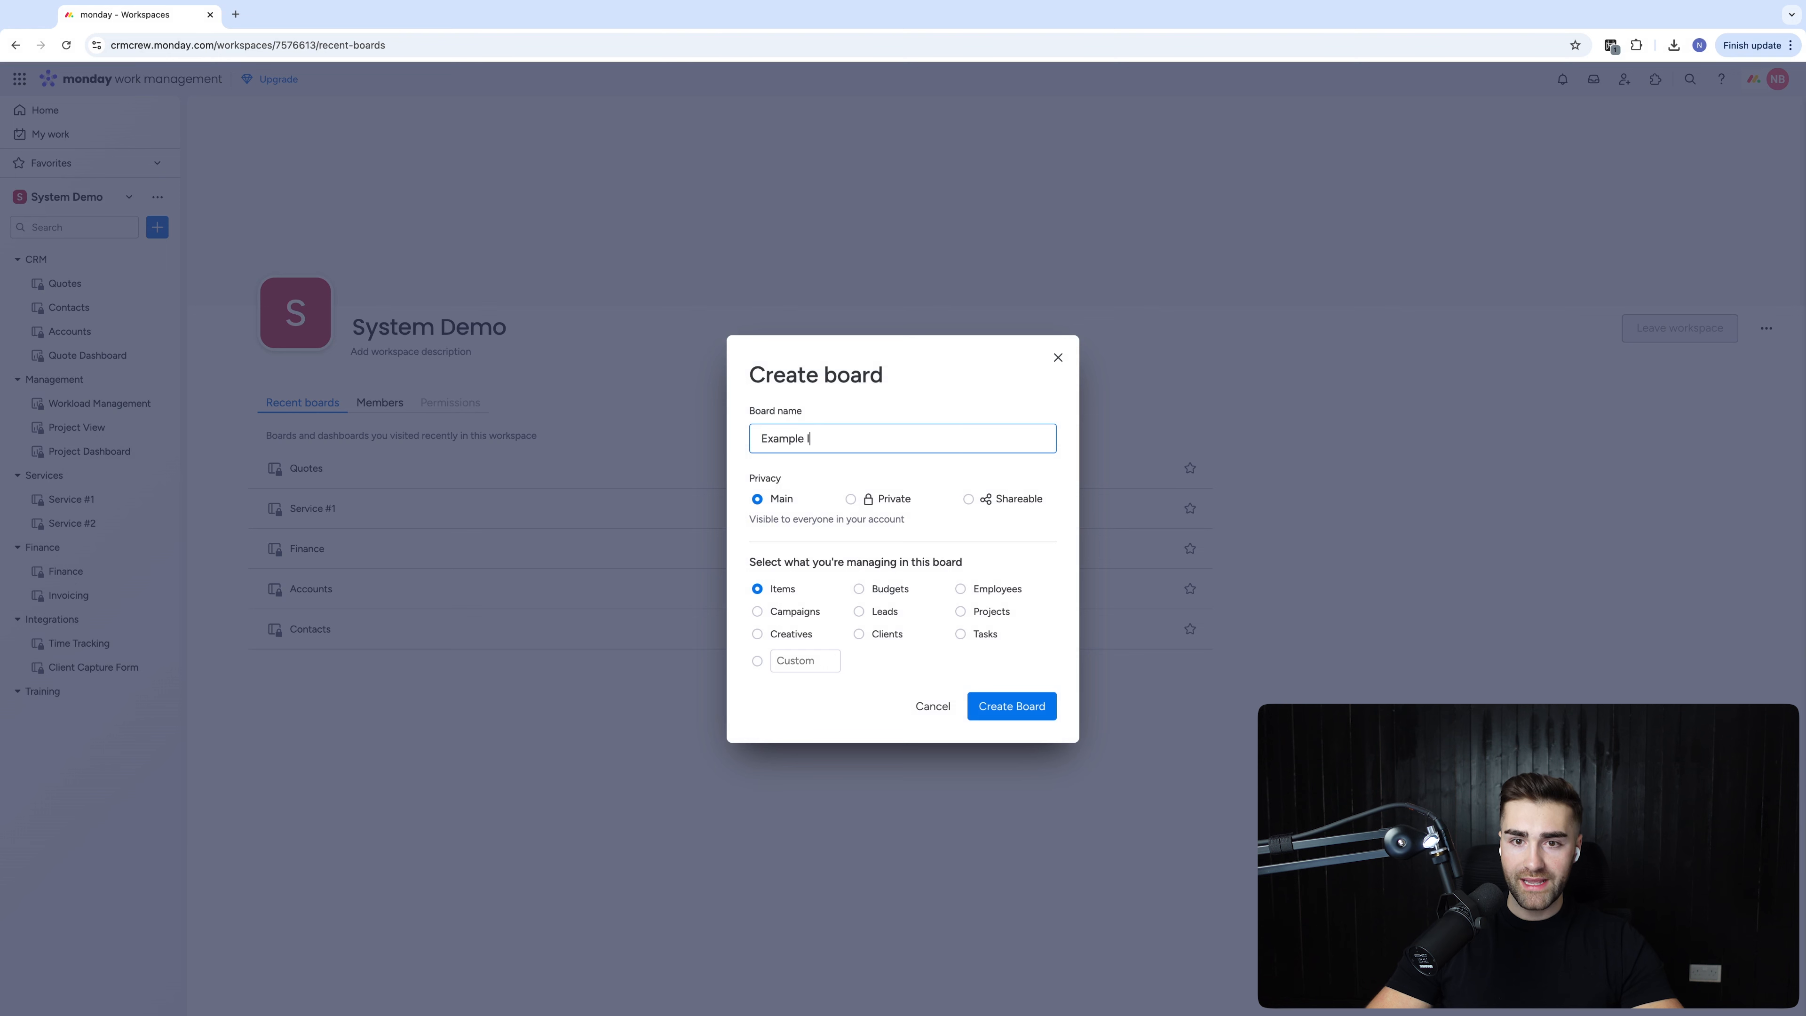
{"action": "type", "text": "ssue Log"}
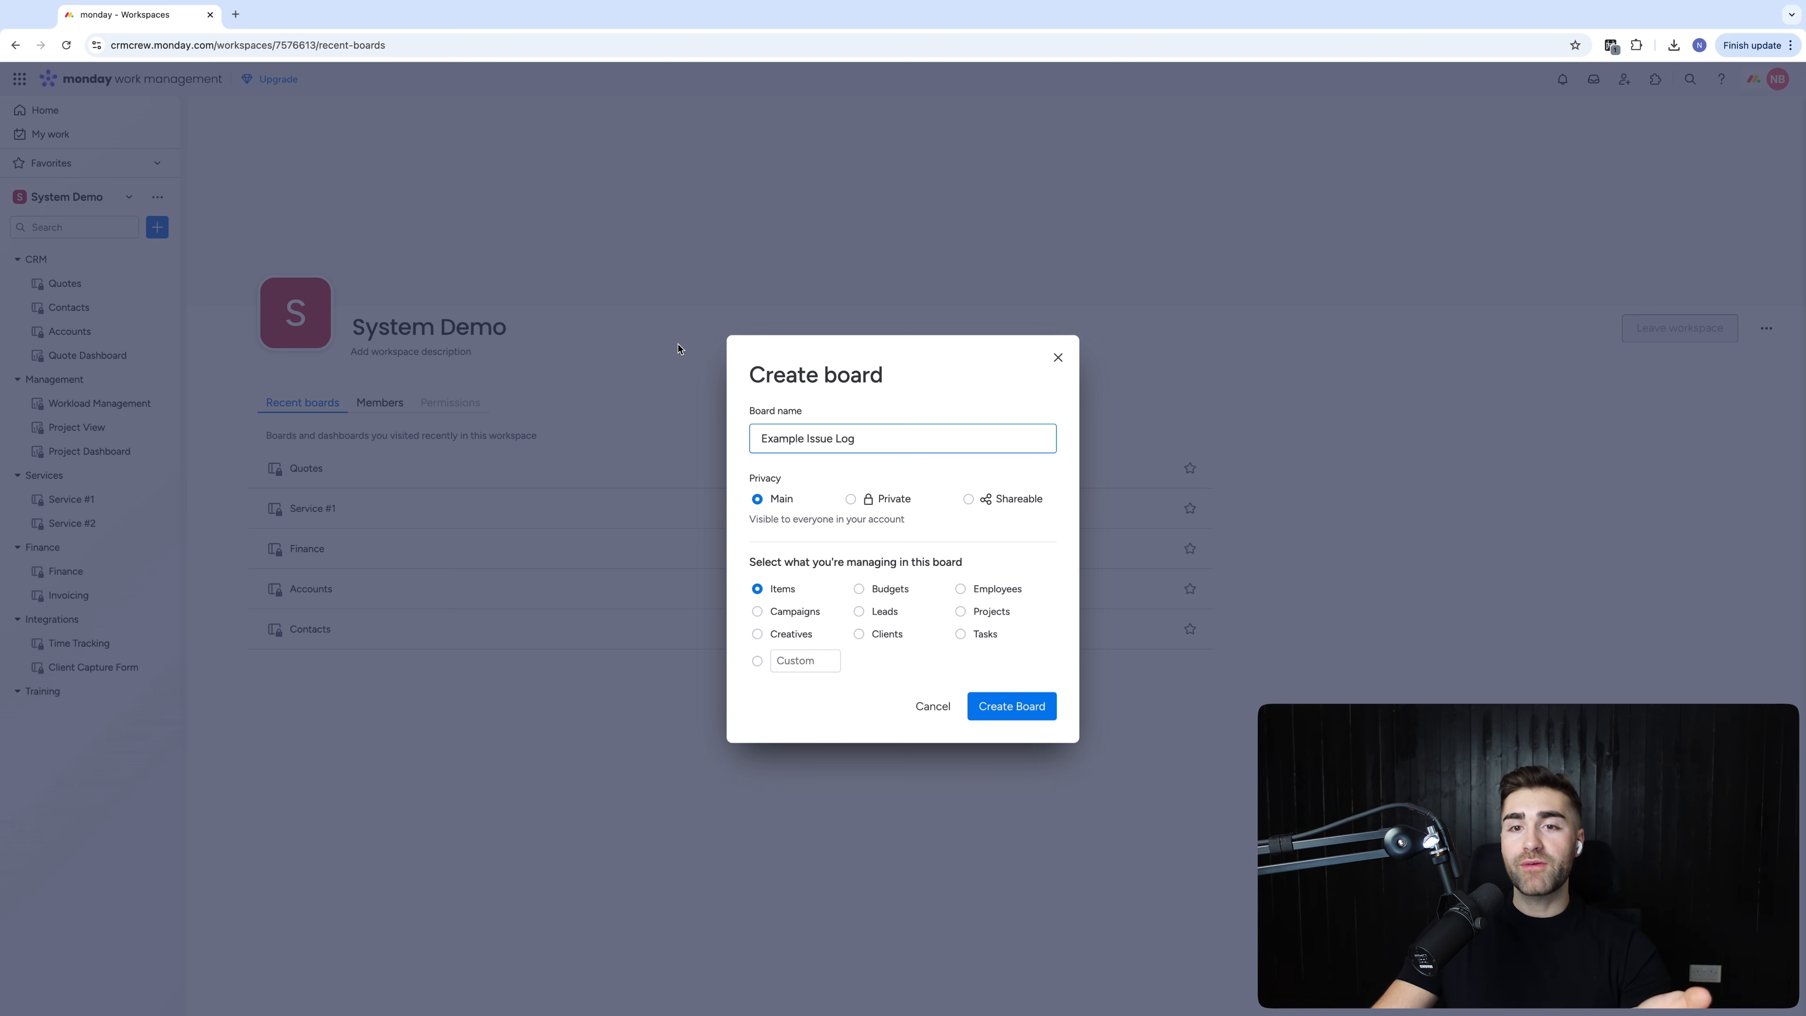
{"action": "left_click", "coordinate": [858, 393]}
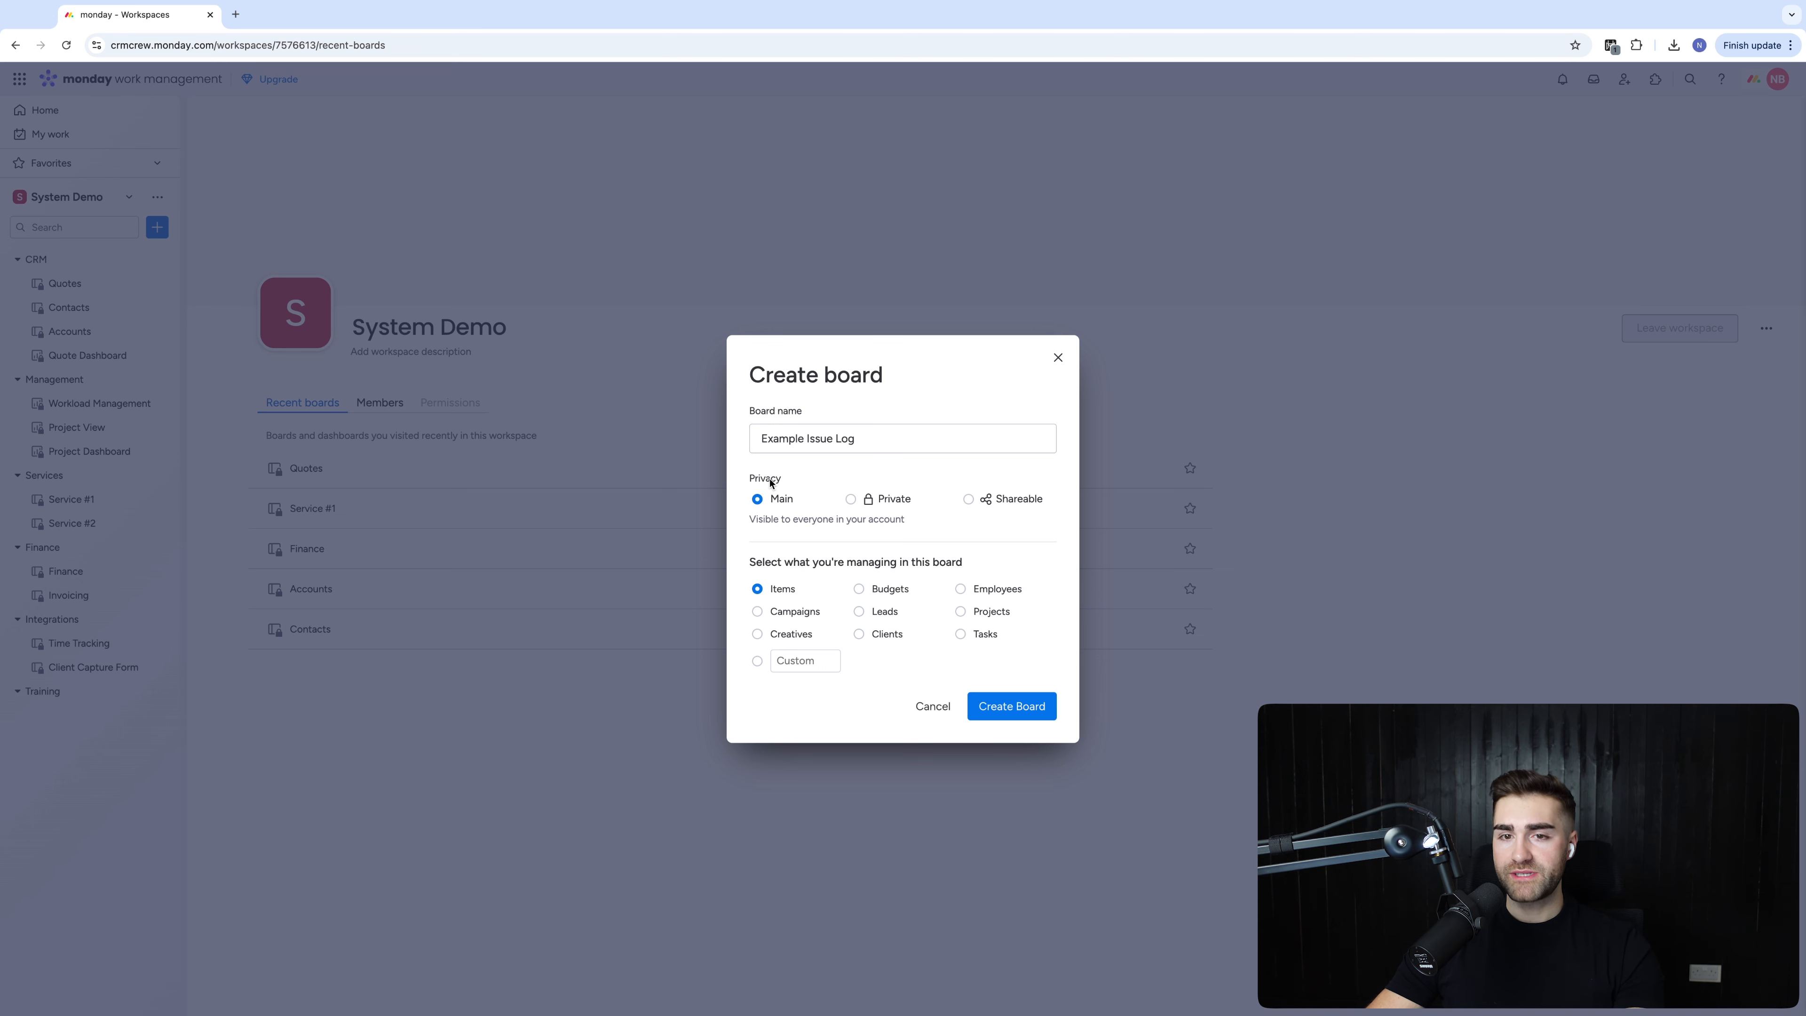
Make the board Shareable, name its items 'Issue', and create it
{"action": "left_click", "coordinate": [1013, 504]}
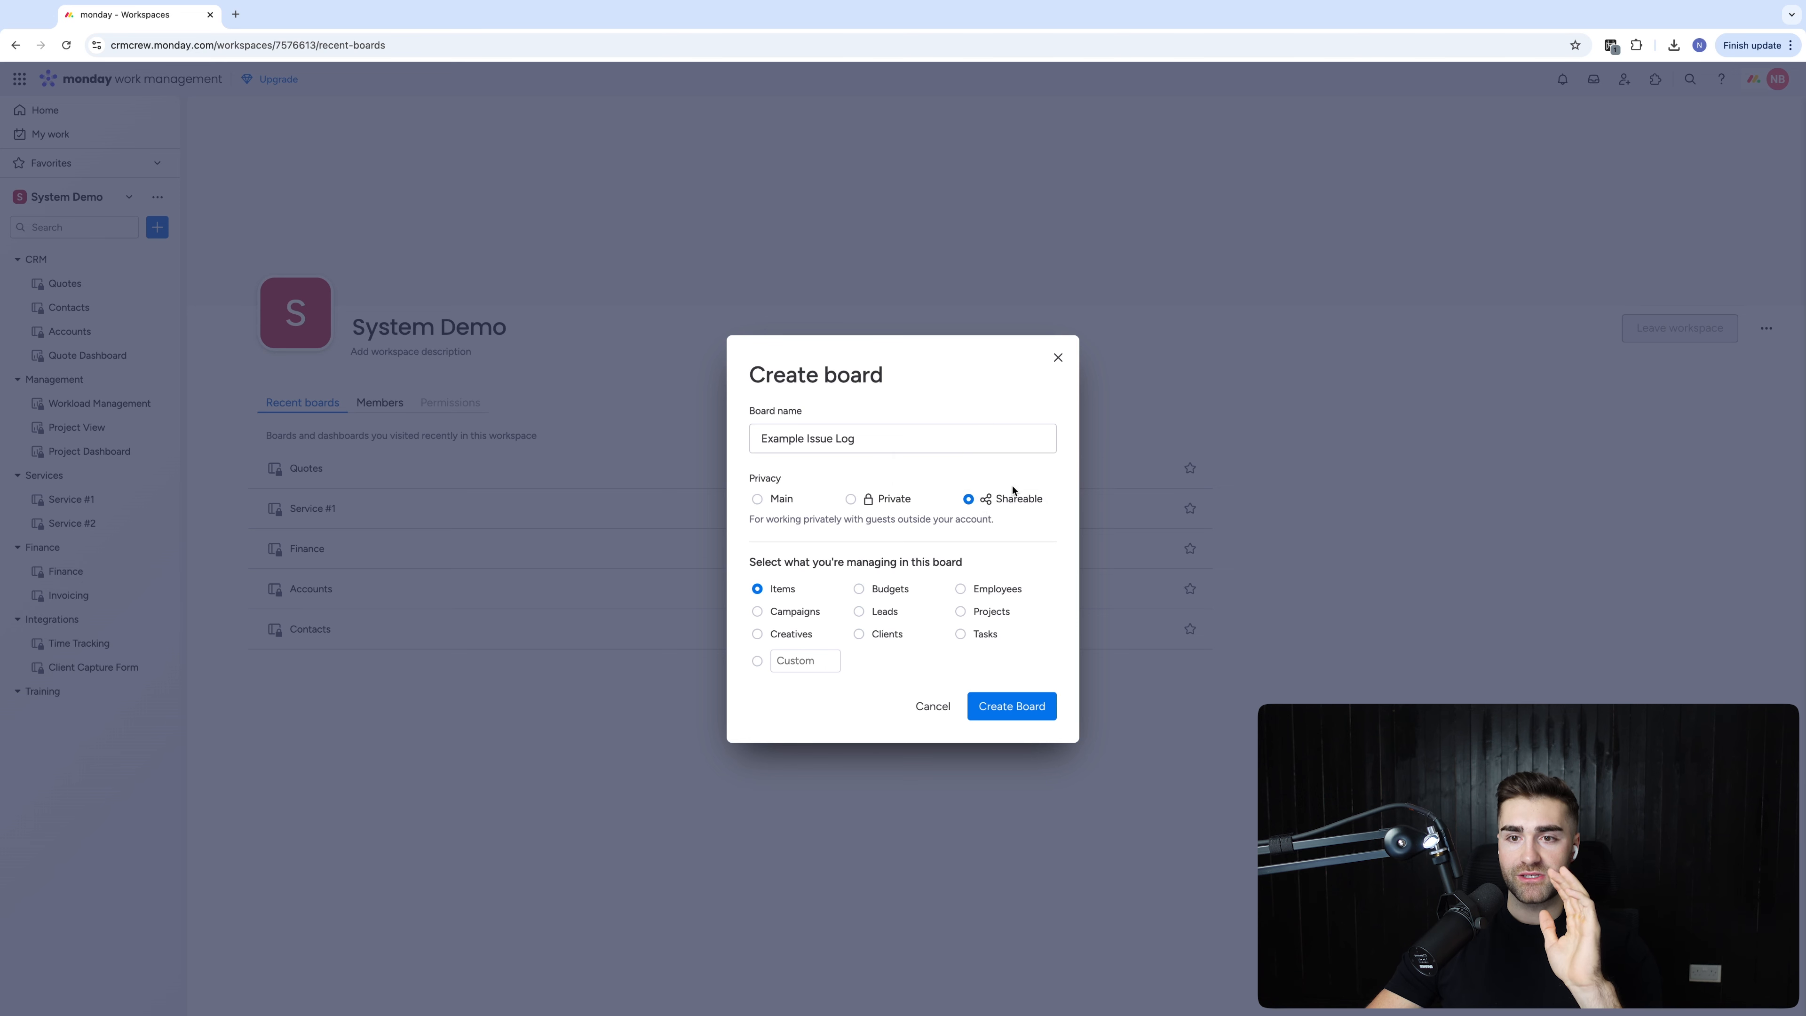
{"action": "left_click", "coordinate": [806, 662]}
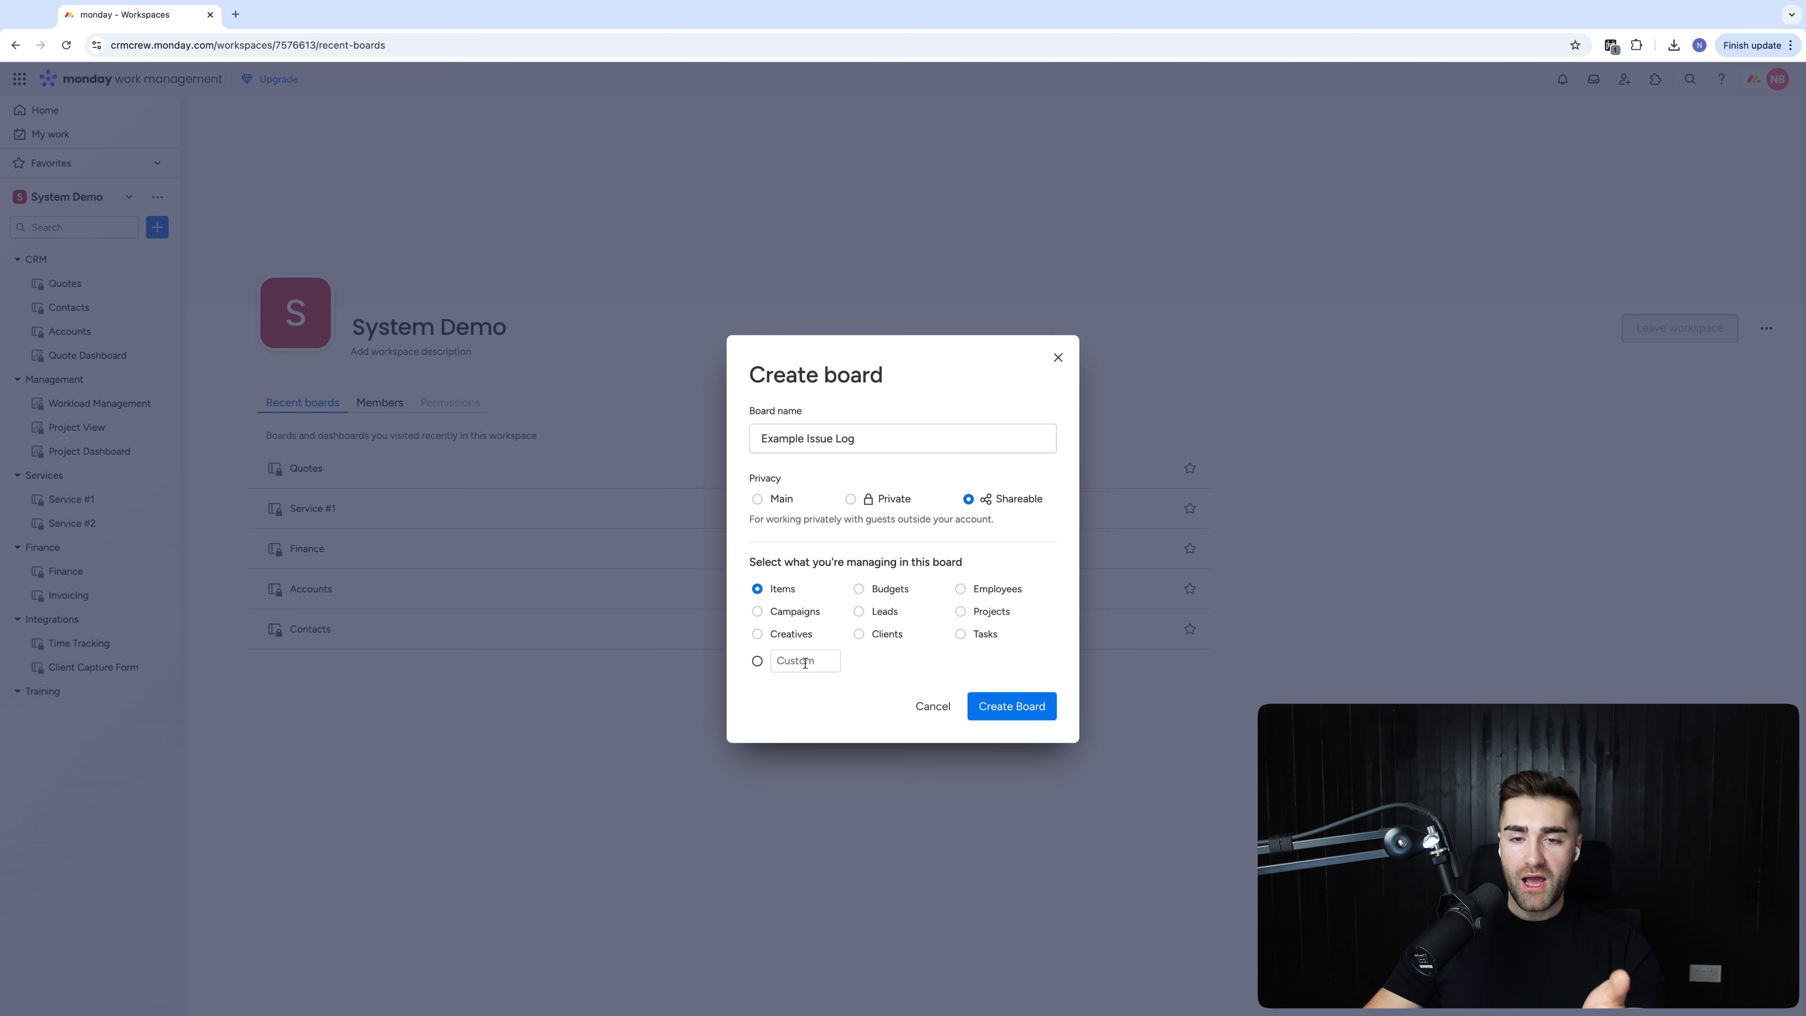
{"action": "left_click", "coordinate": [991, 482]}
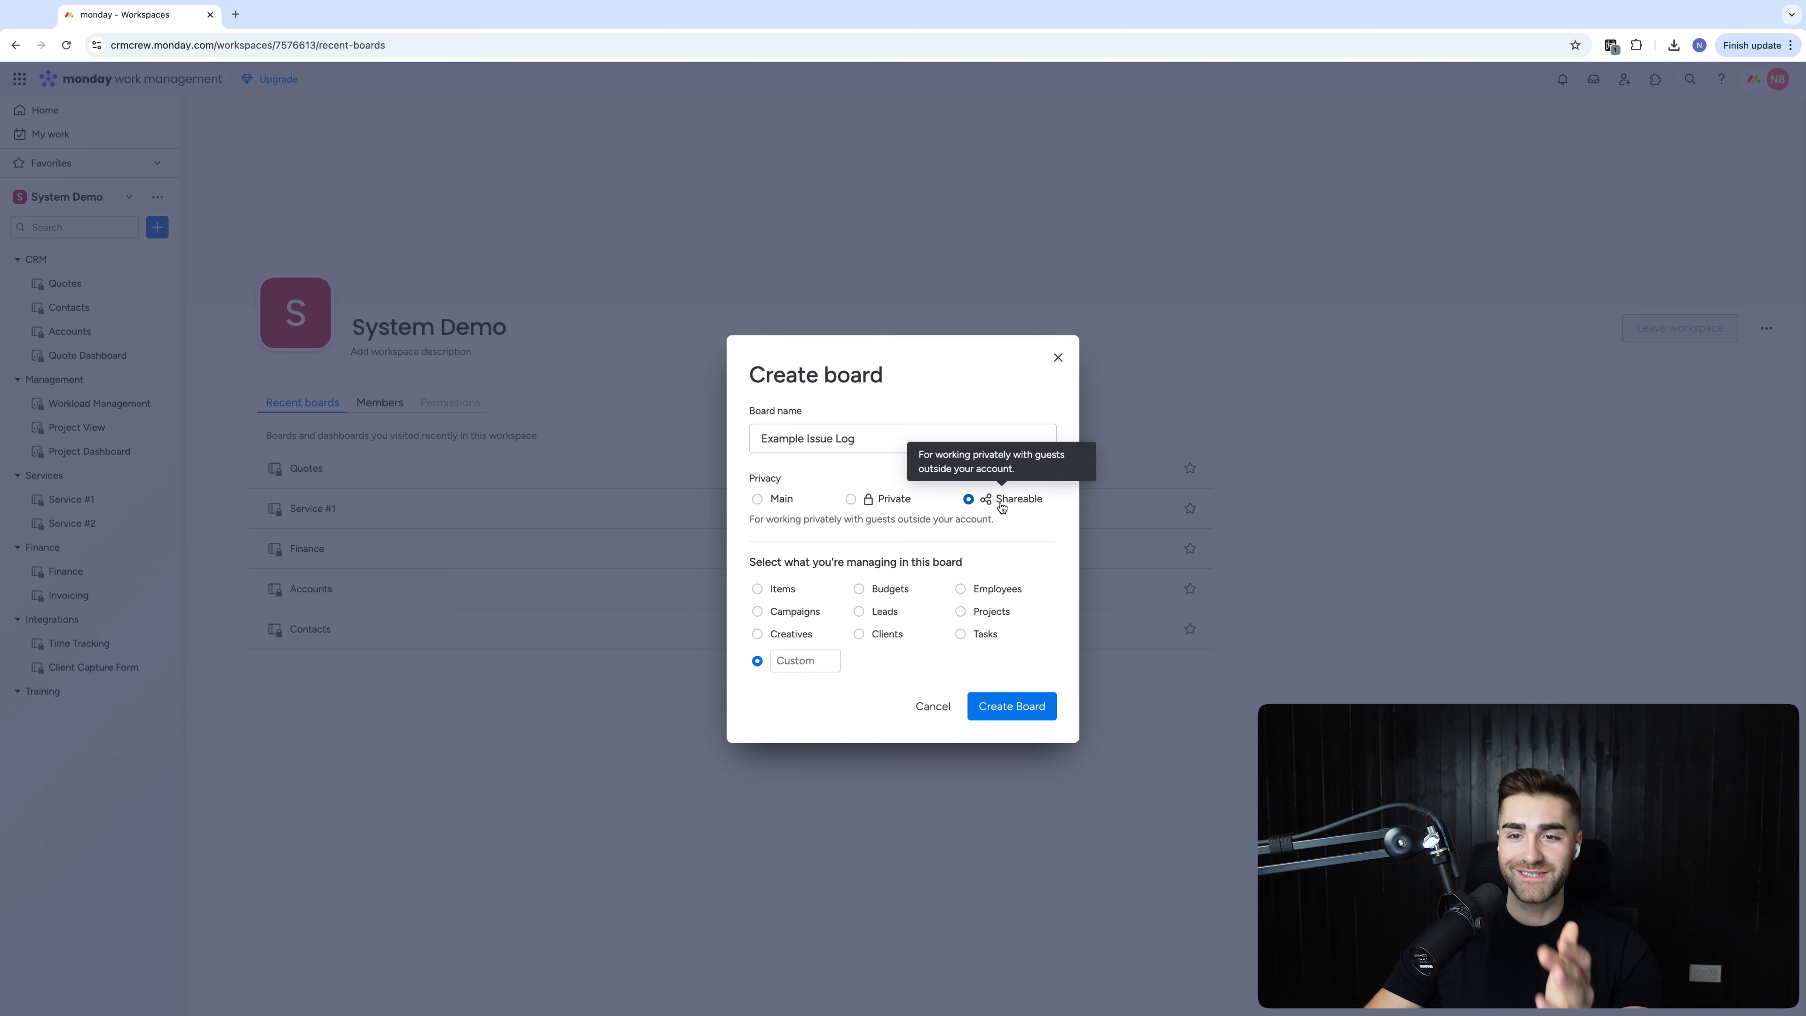
{"action": "left_click", "coordinate": [816, 655]}
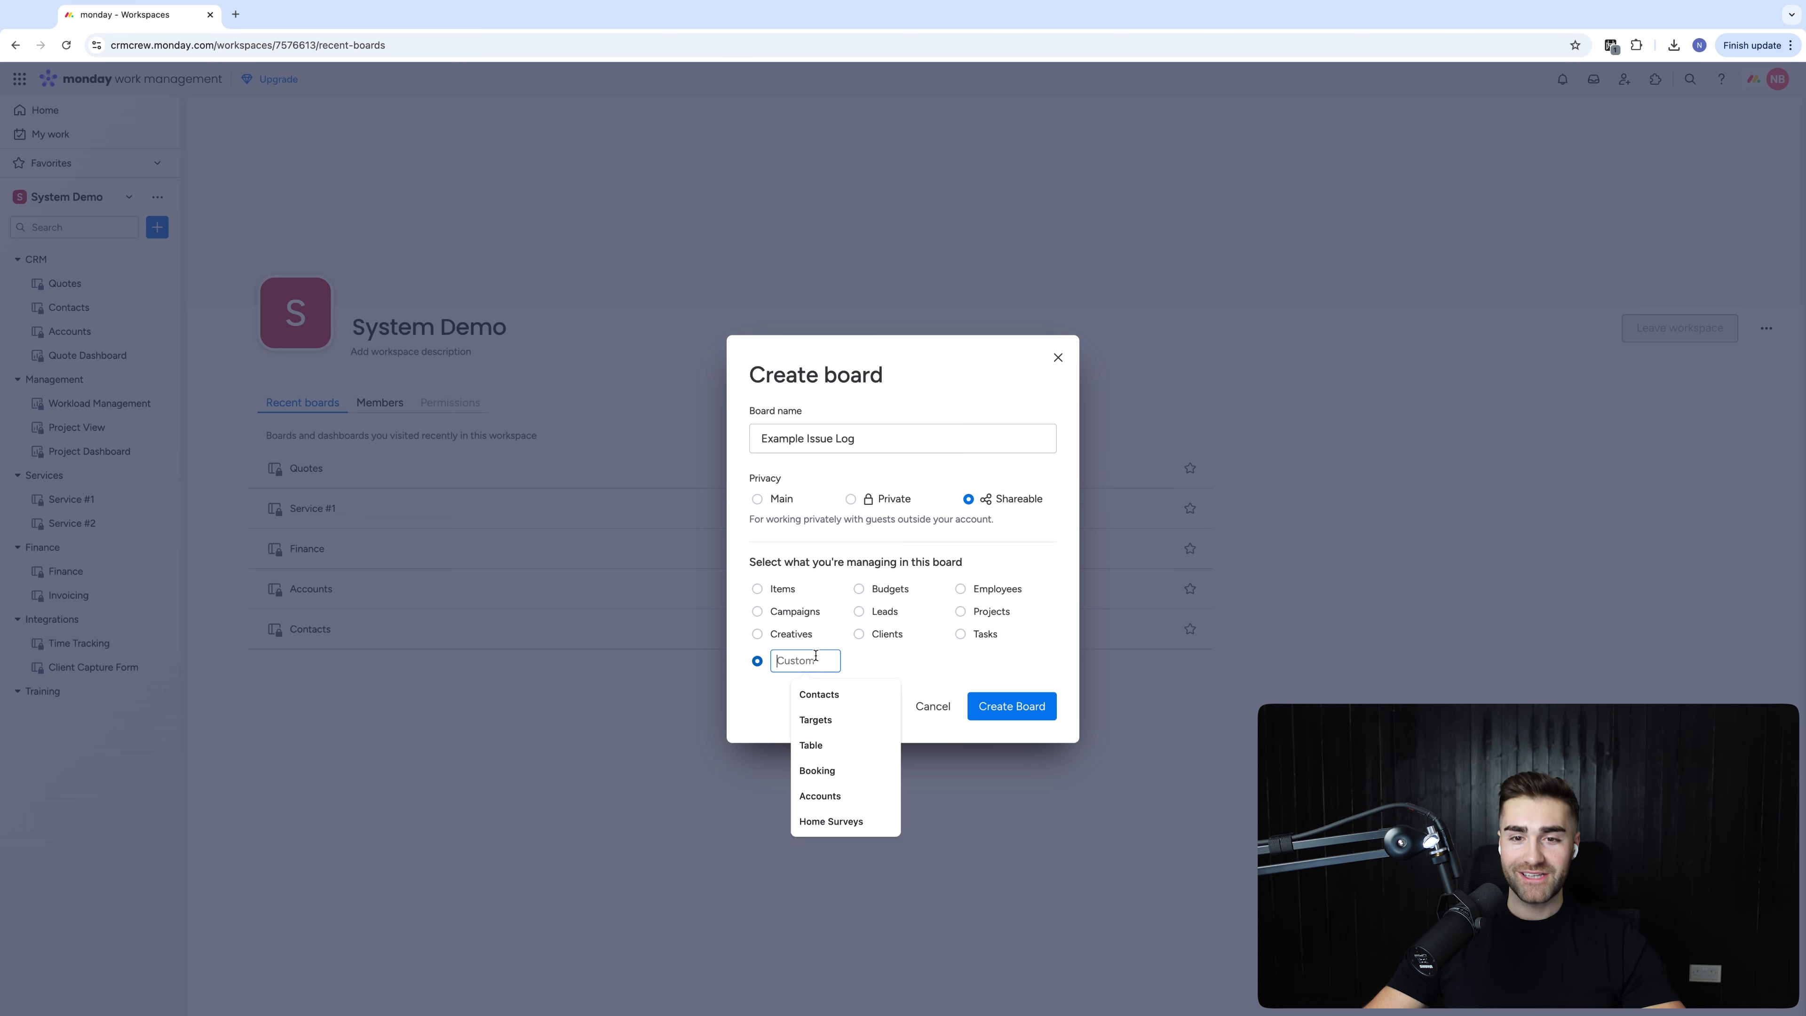
{"action": "type", "text": "Issues"}
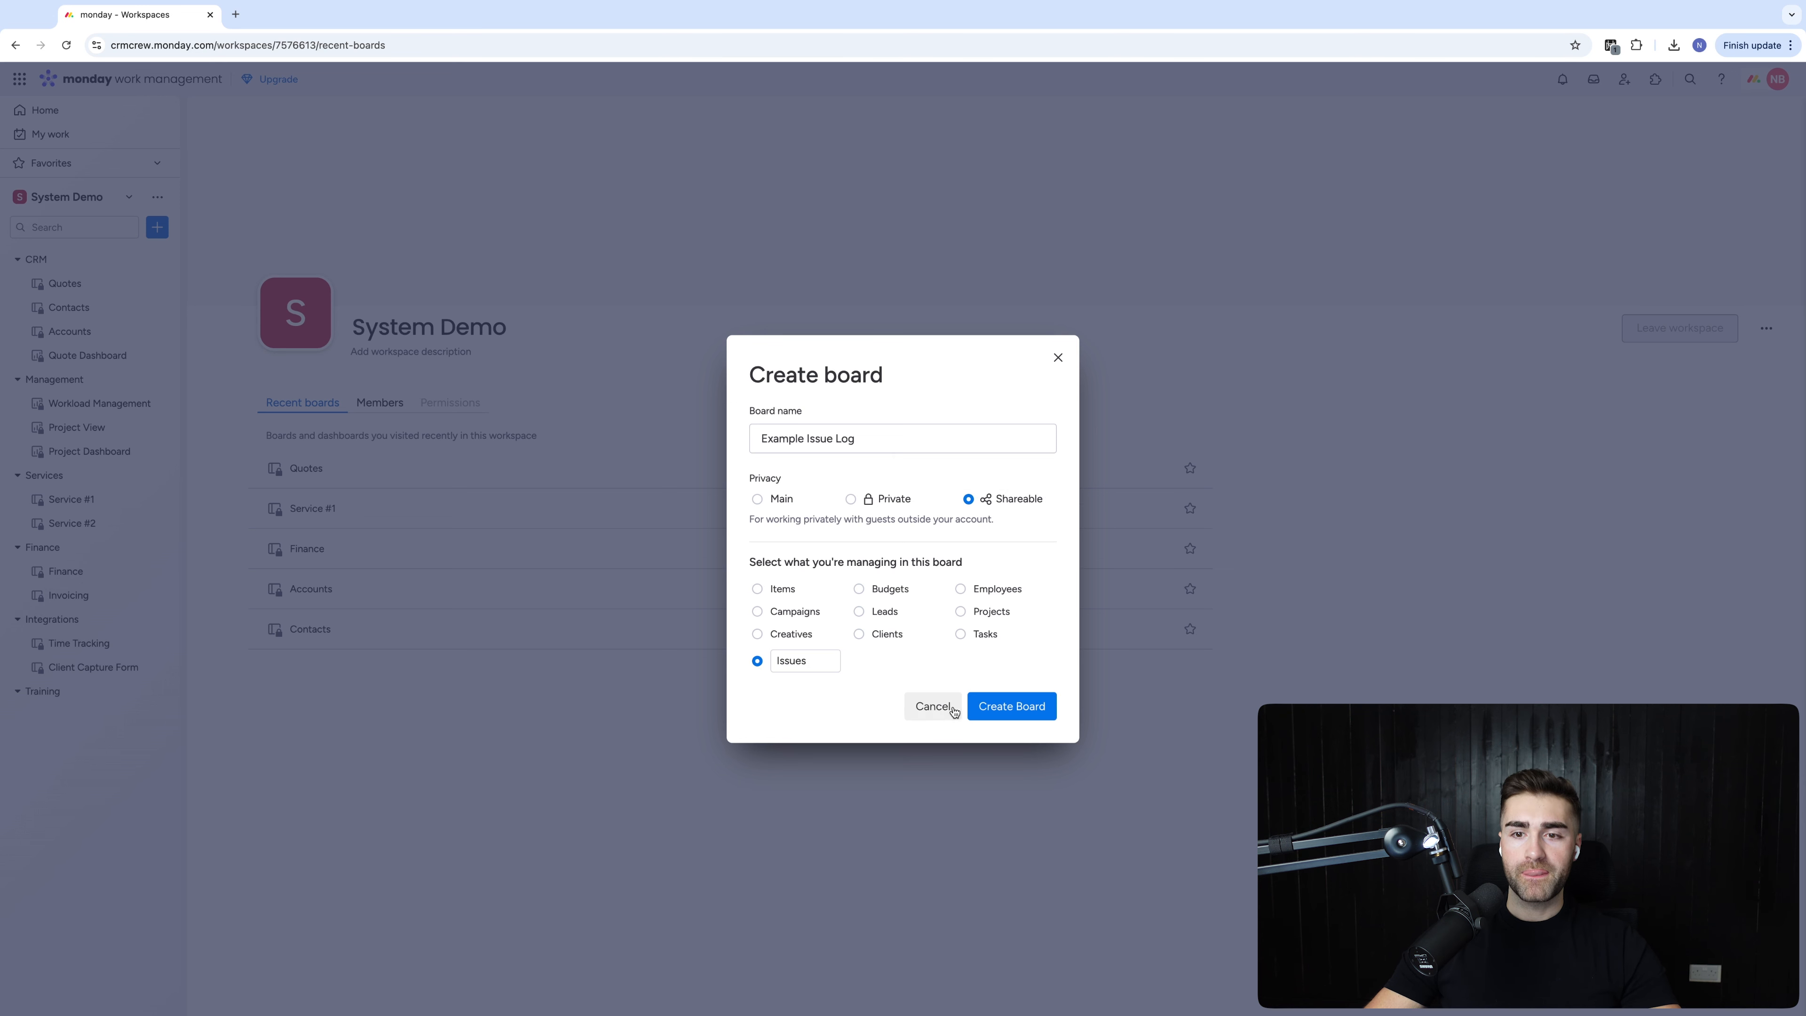
{"action": "left_click", "coordinate": [1003, 714]}
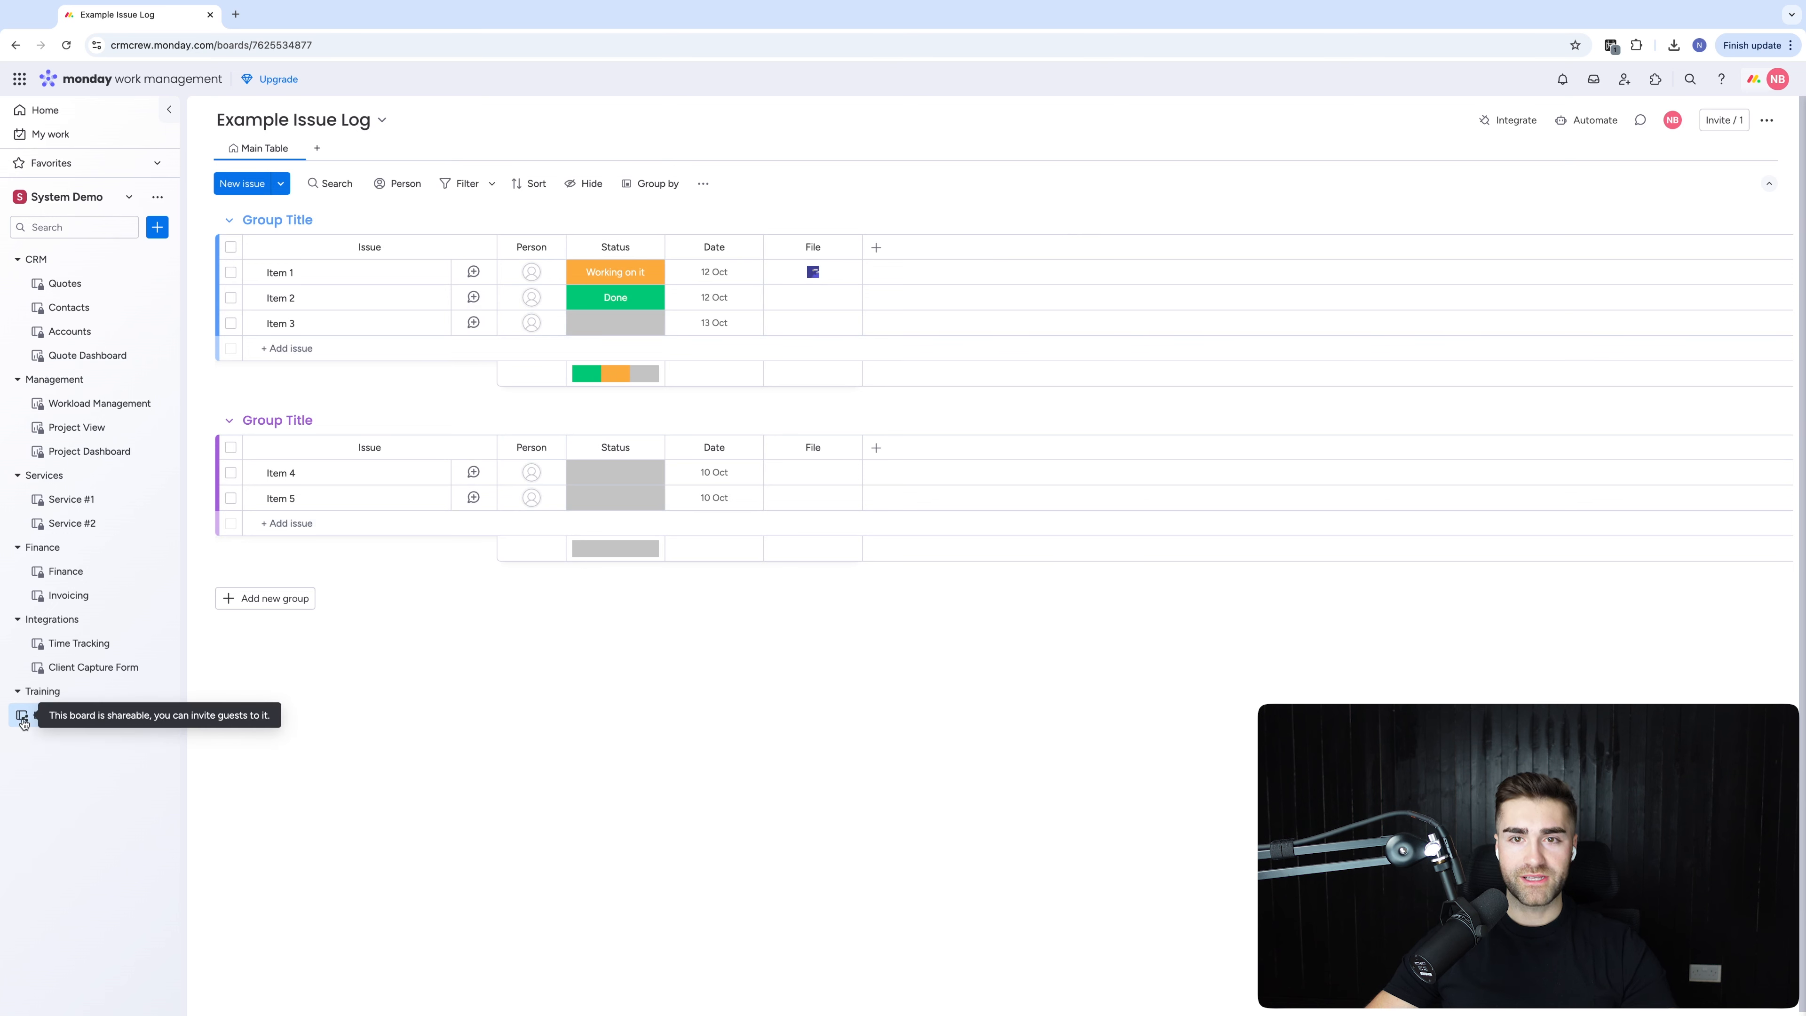
Move Example Issue Log into the Training folder and bring up its member invitations
{"action": "left_click_drag", "start_coordinate": [43, 716], "coordinate": [108, 720]}
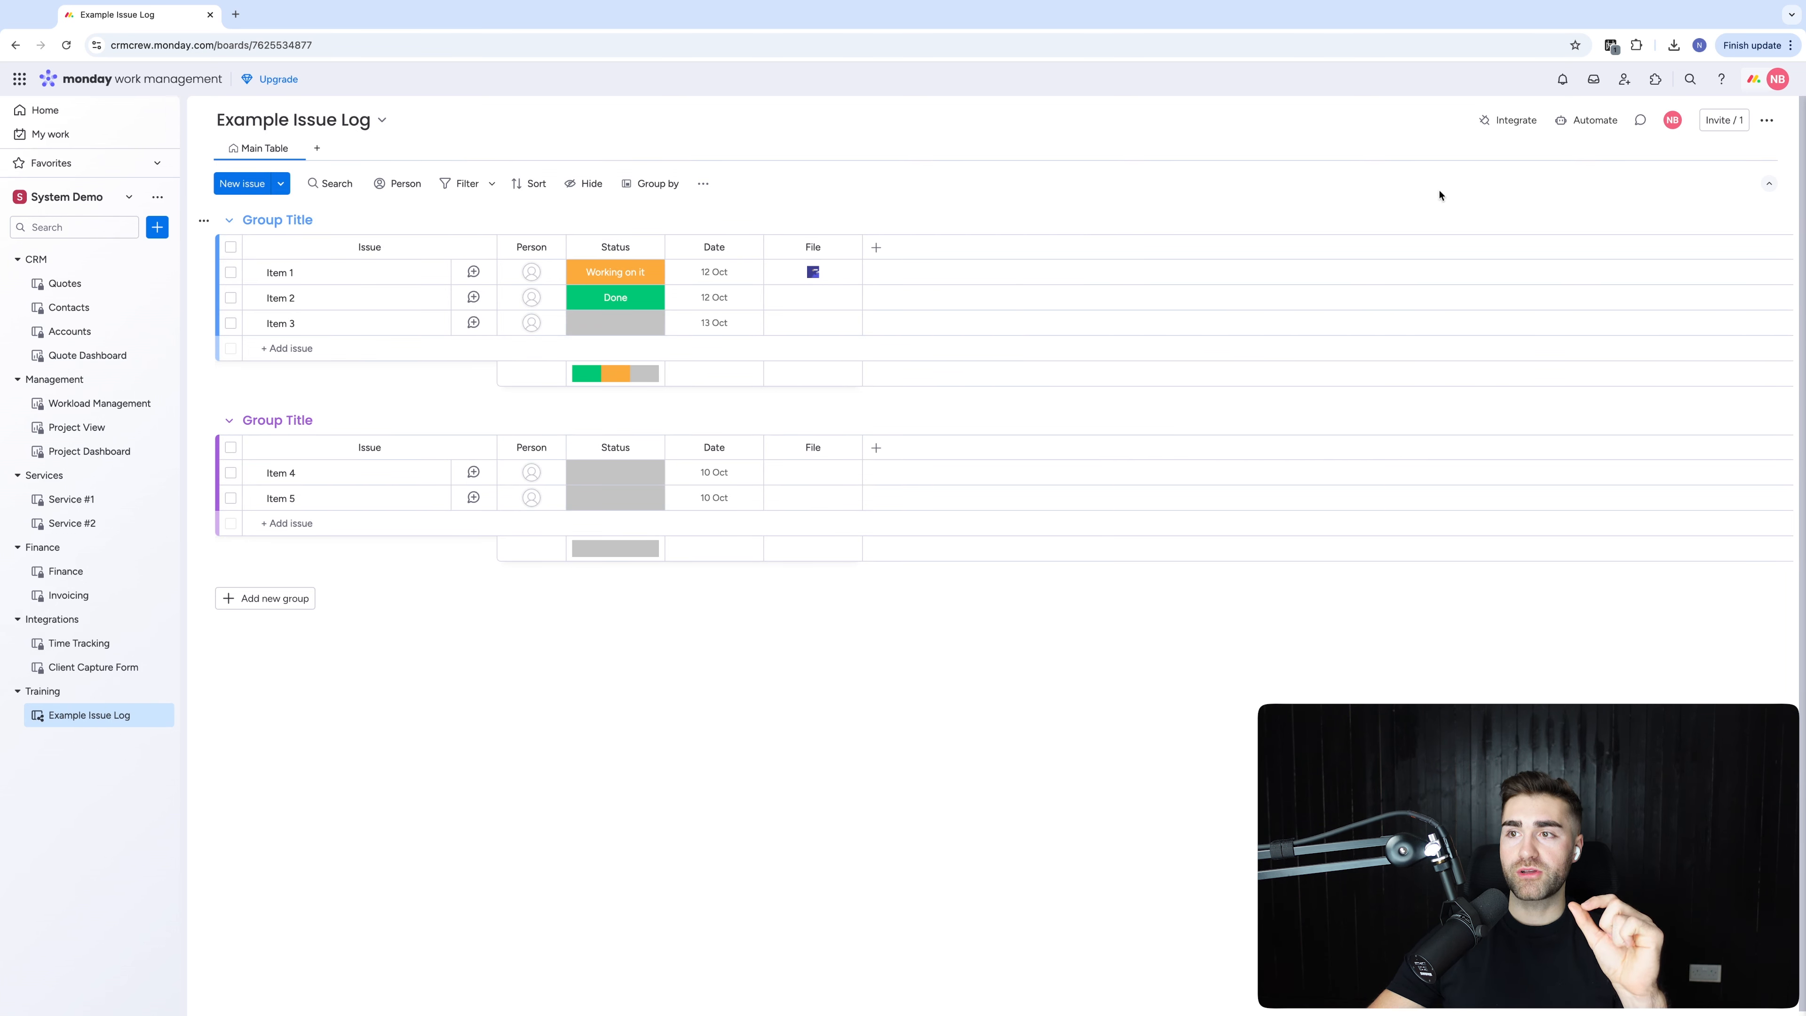
{"action": "left_click", "coordinate": [1724, 120]}
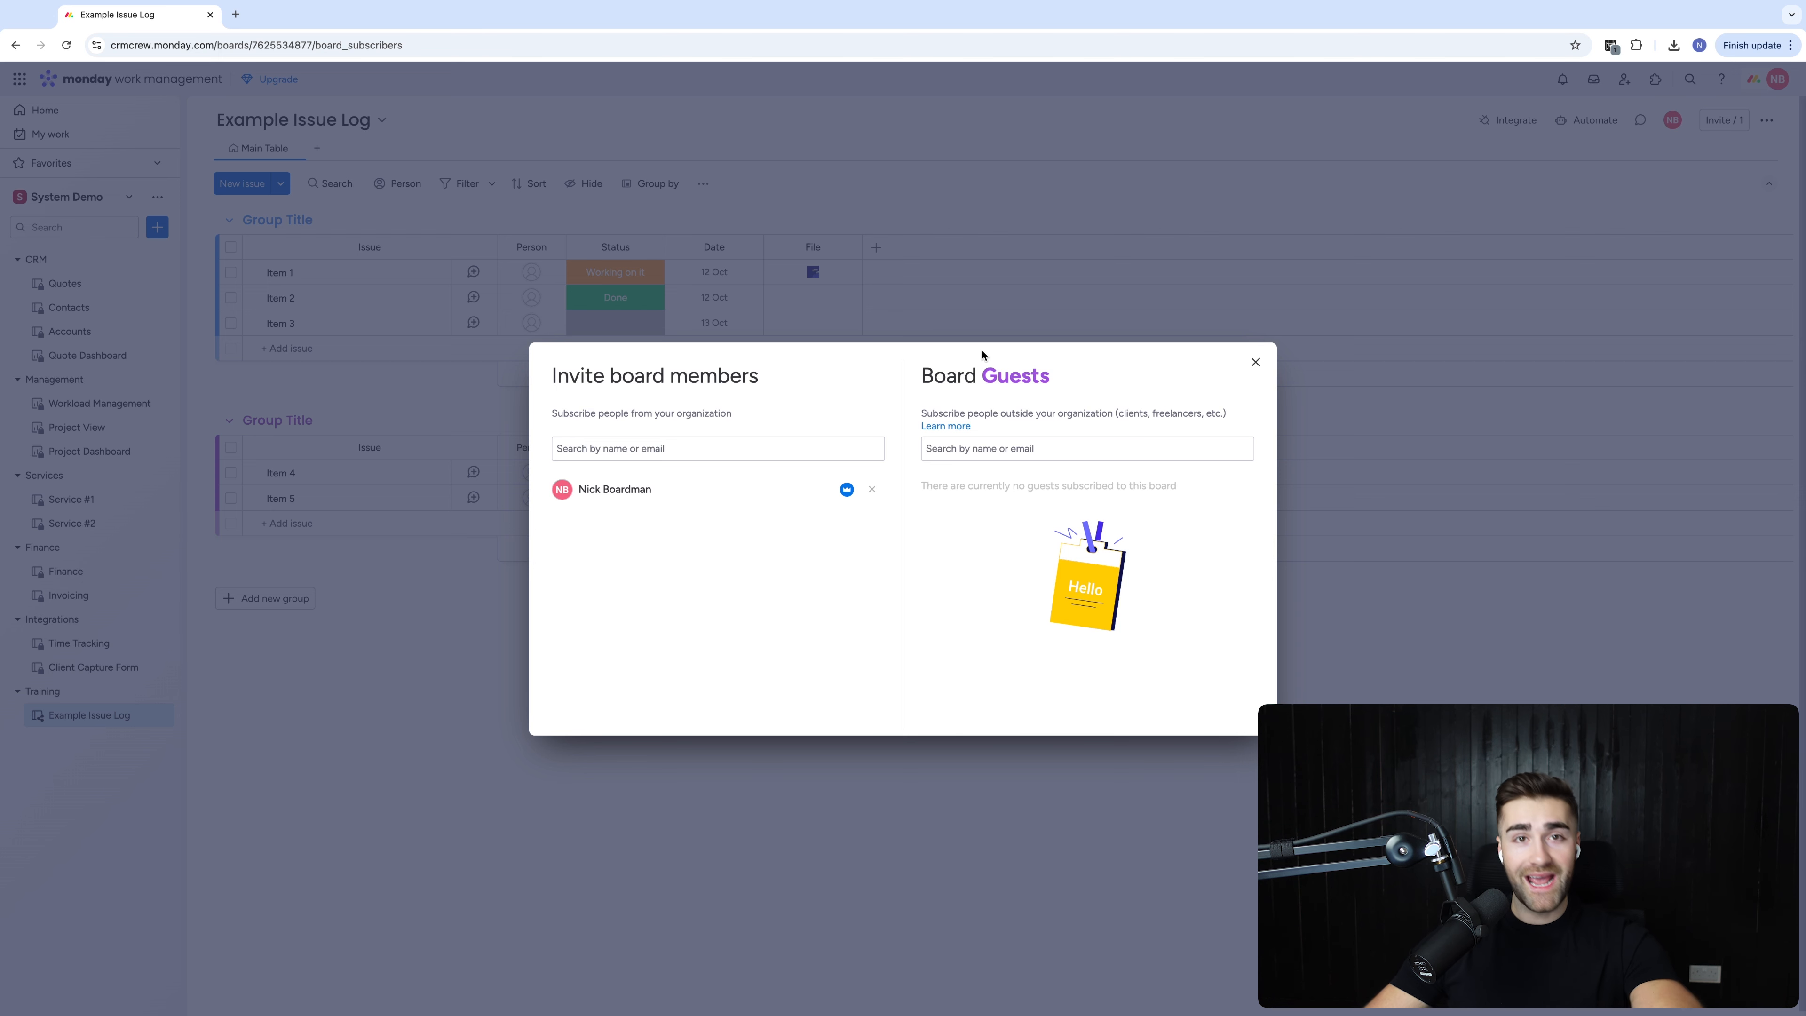
Begin entering a board guest, then close the invitations dialog without inviting anyone
{"action": "left_click", "coordinate": [1018, 447]}
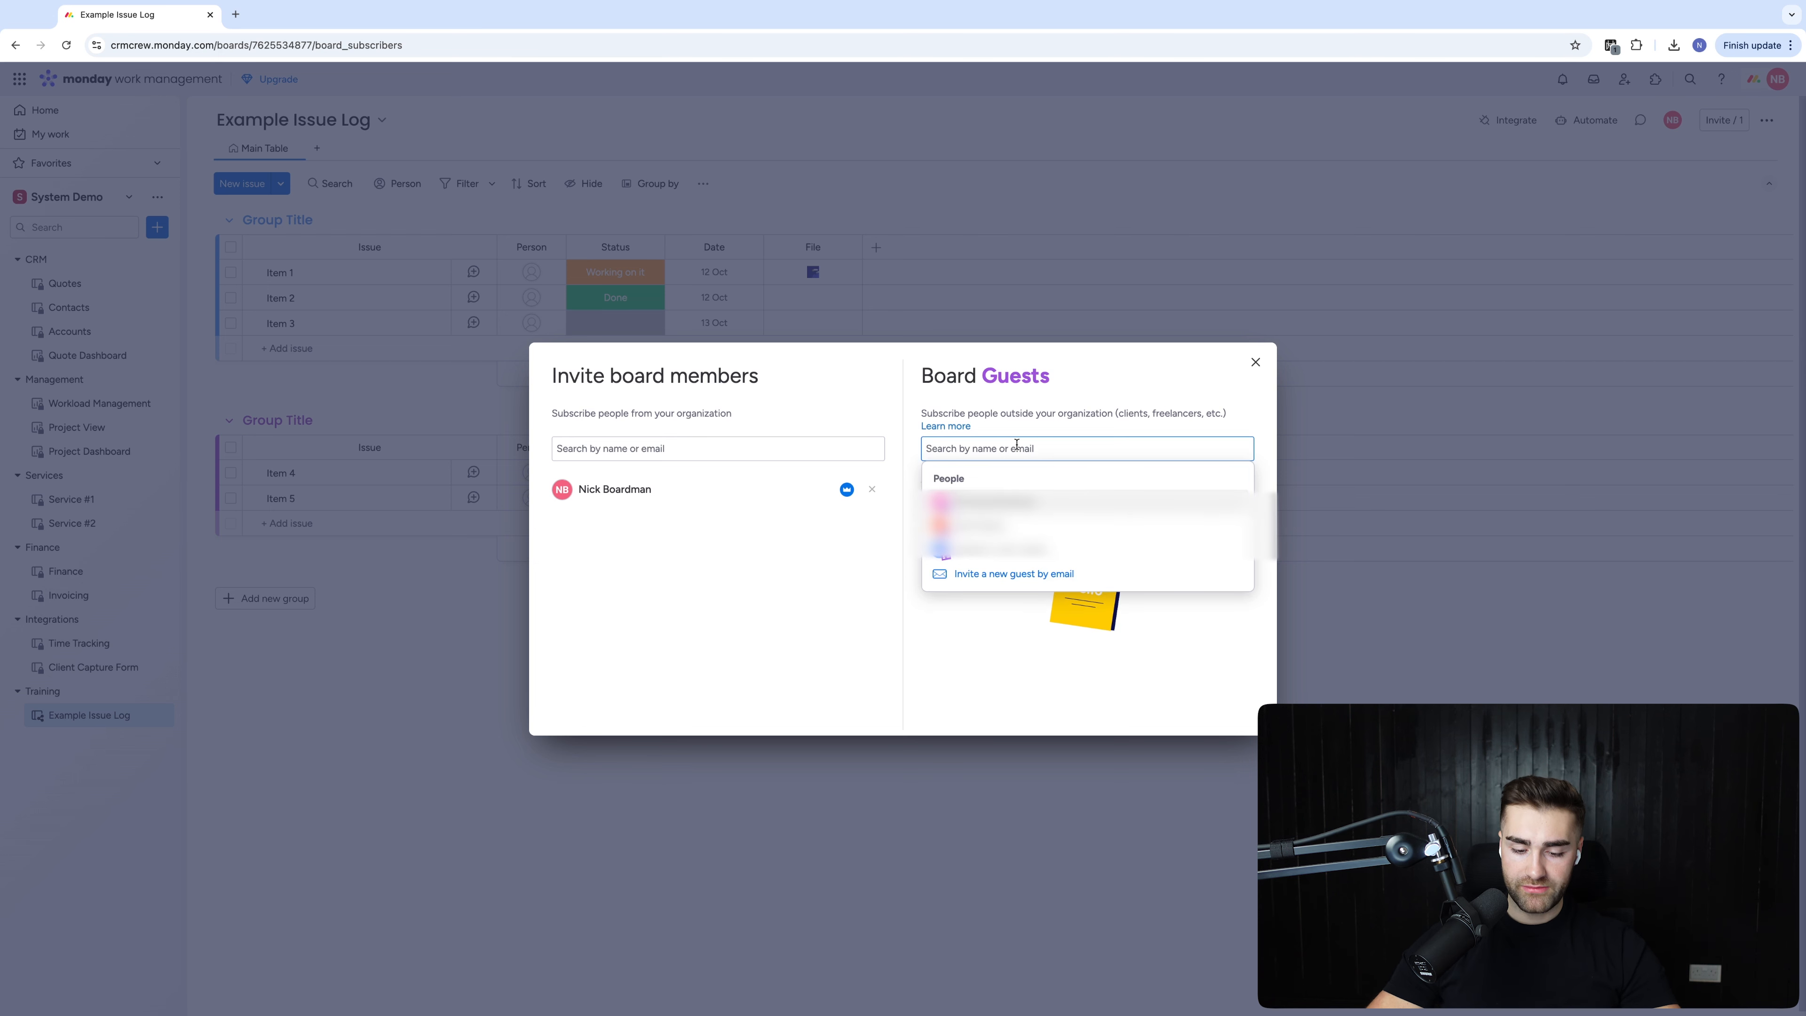
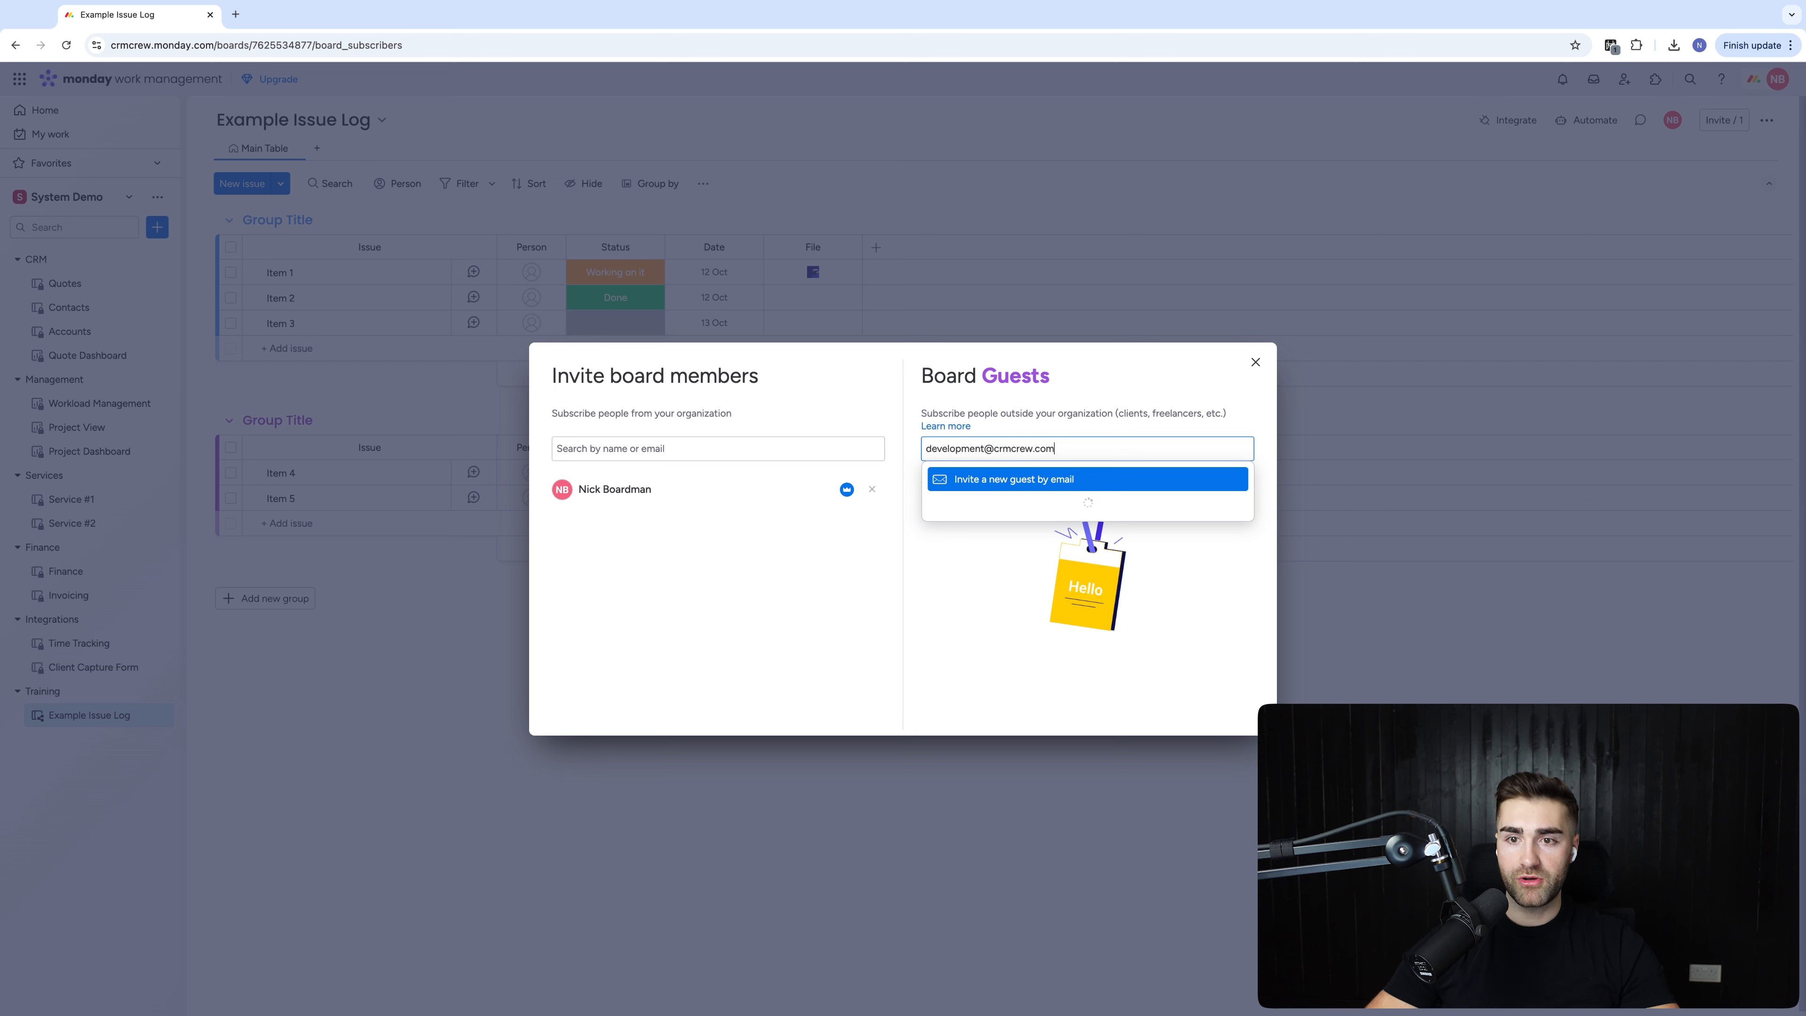
{"action": "left_click", "coordinate": [1046, 411]}
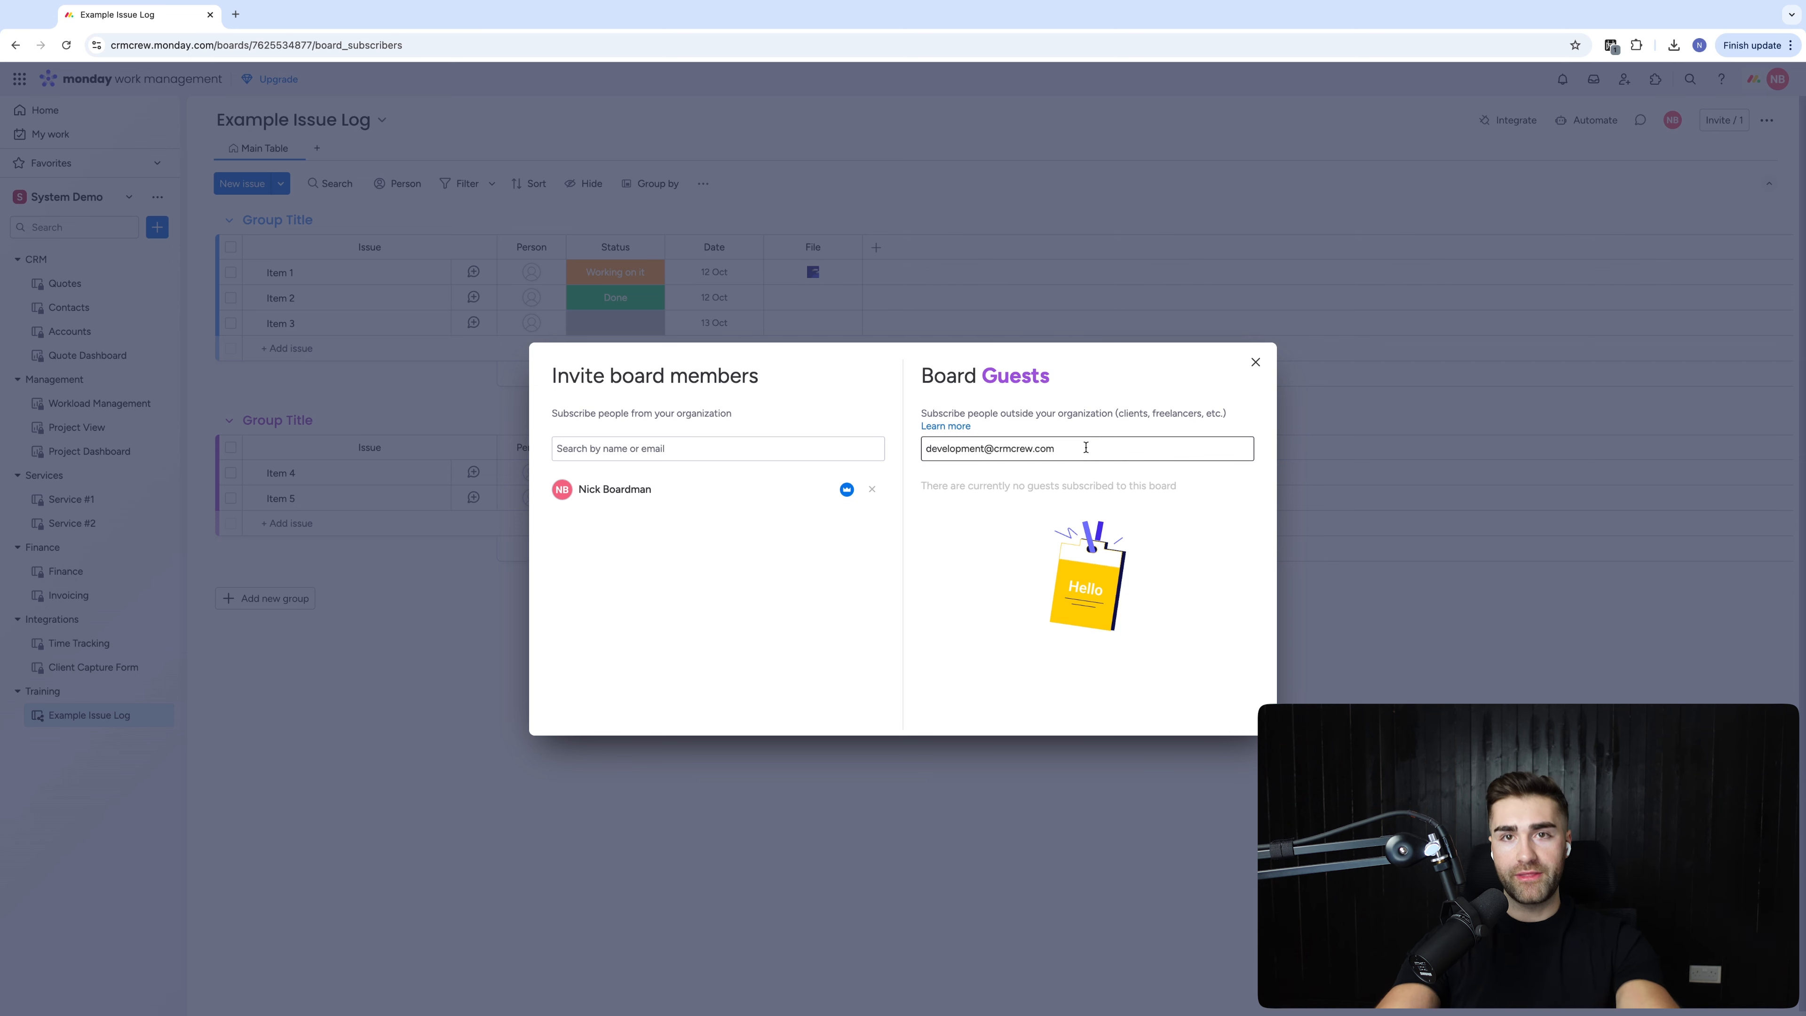
{"action": "left_click", "coordinate": [1255, 363]}
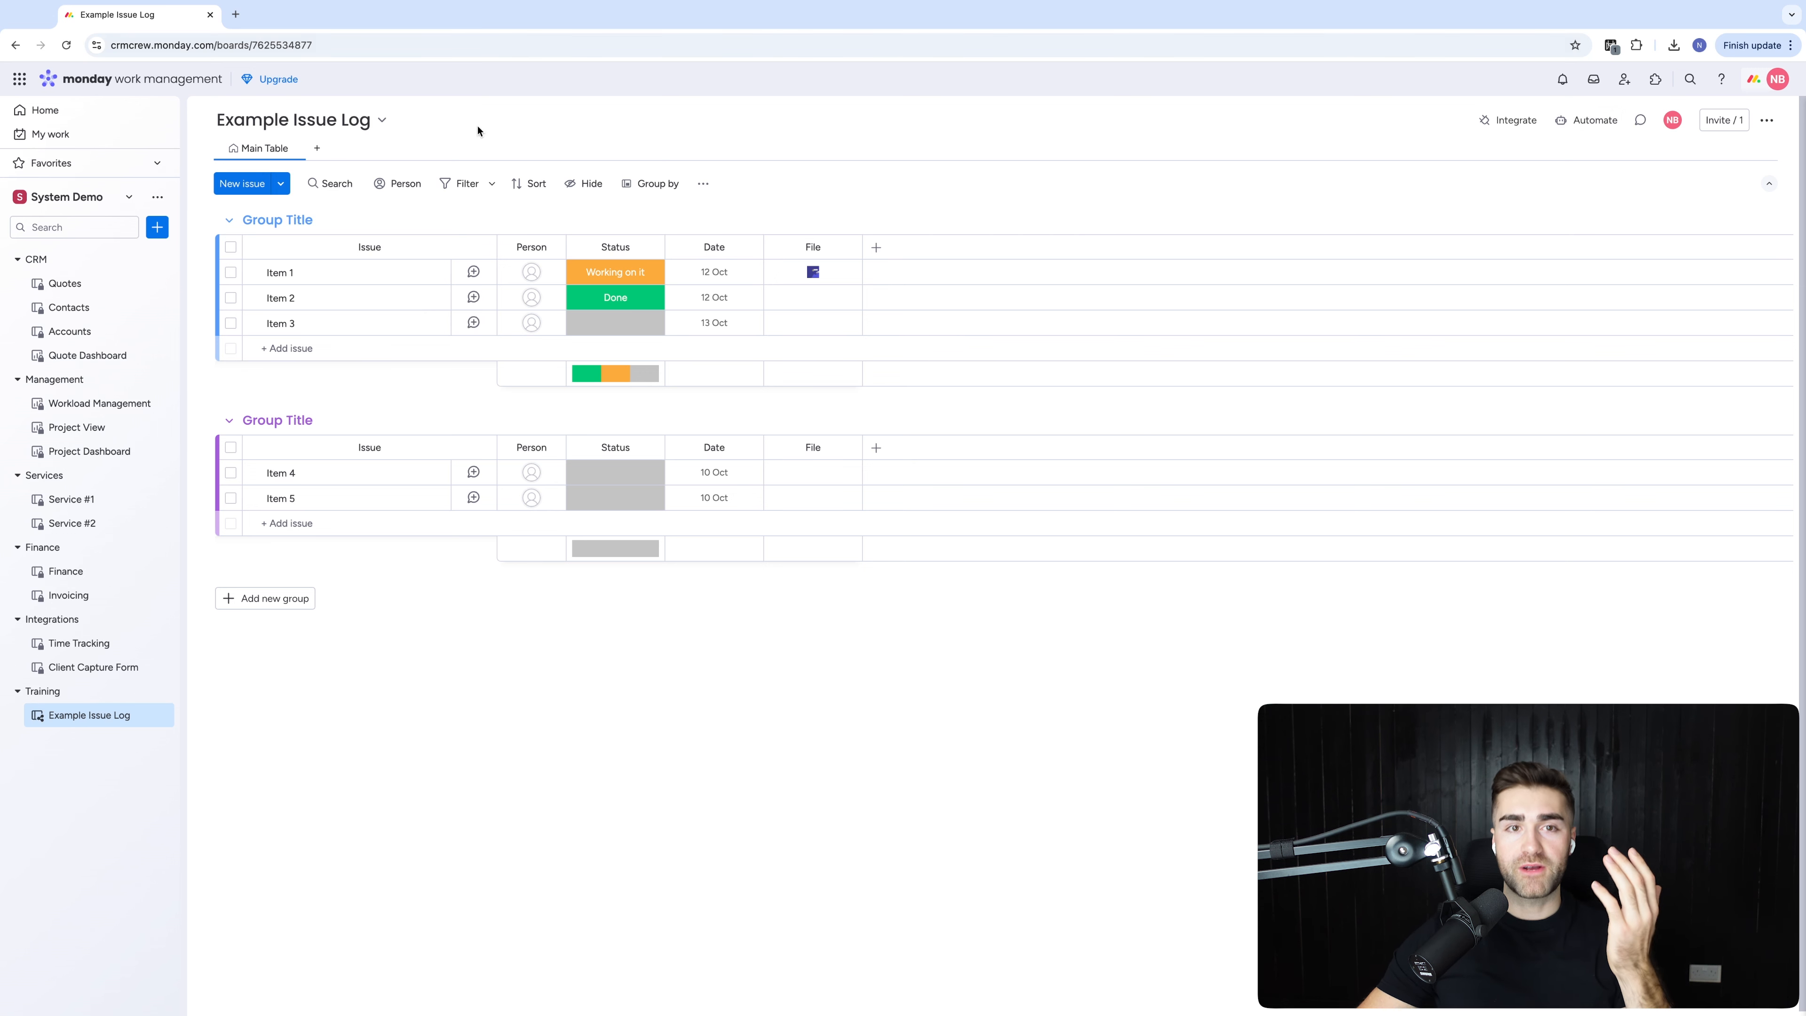
Add a Table view, share it publicly, and load its public link in a new tab
{"action": "left_click", "coordinate": [317, 149]}
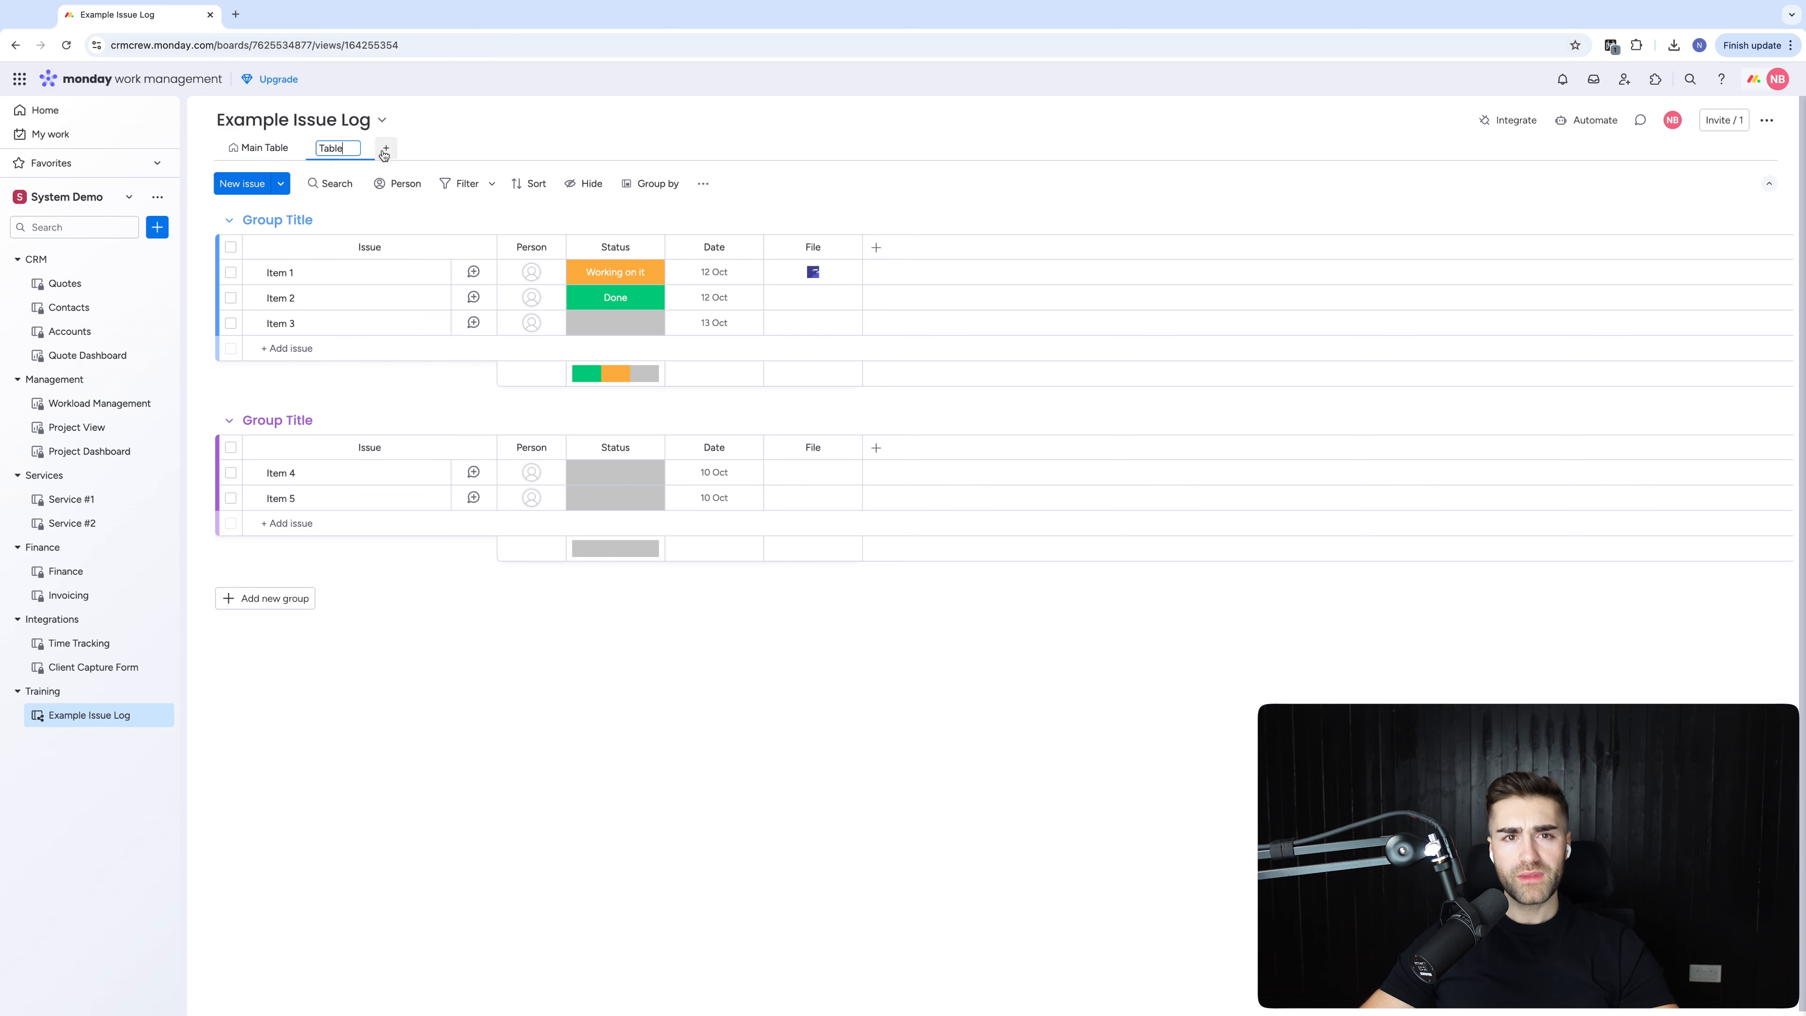
{"action": "left_click", "coordinate": [349, 148]}
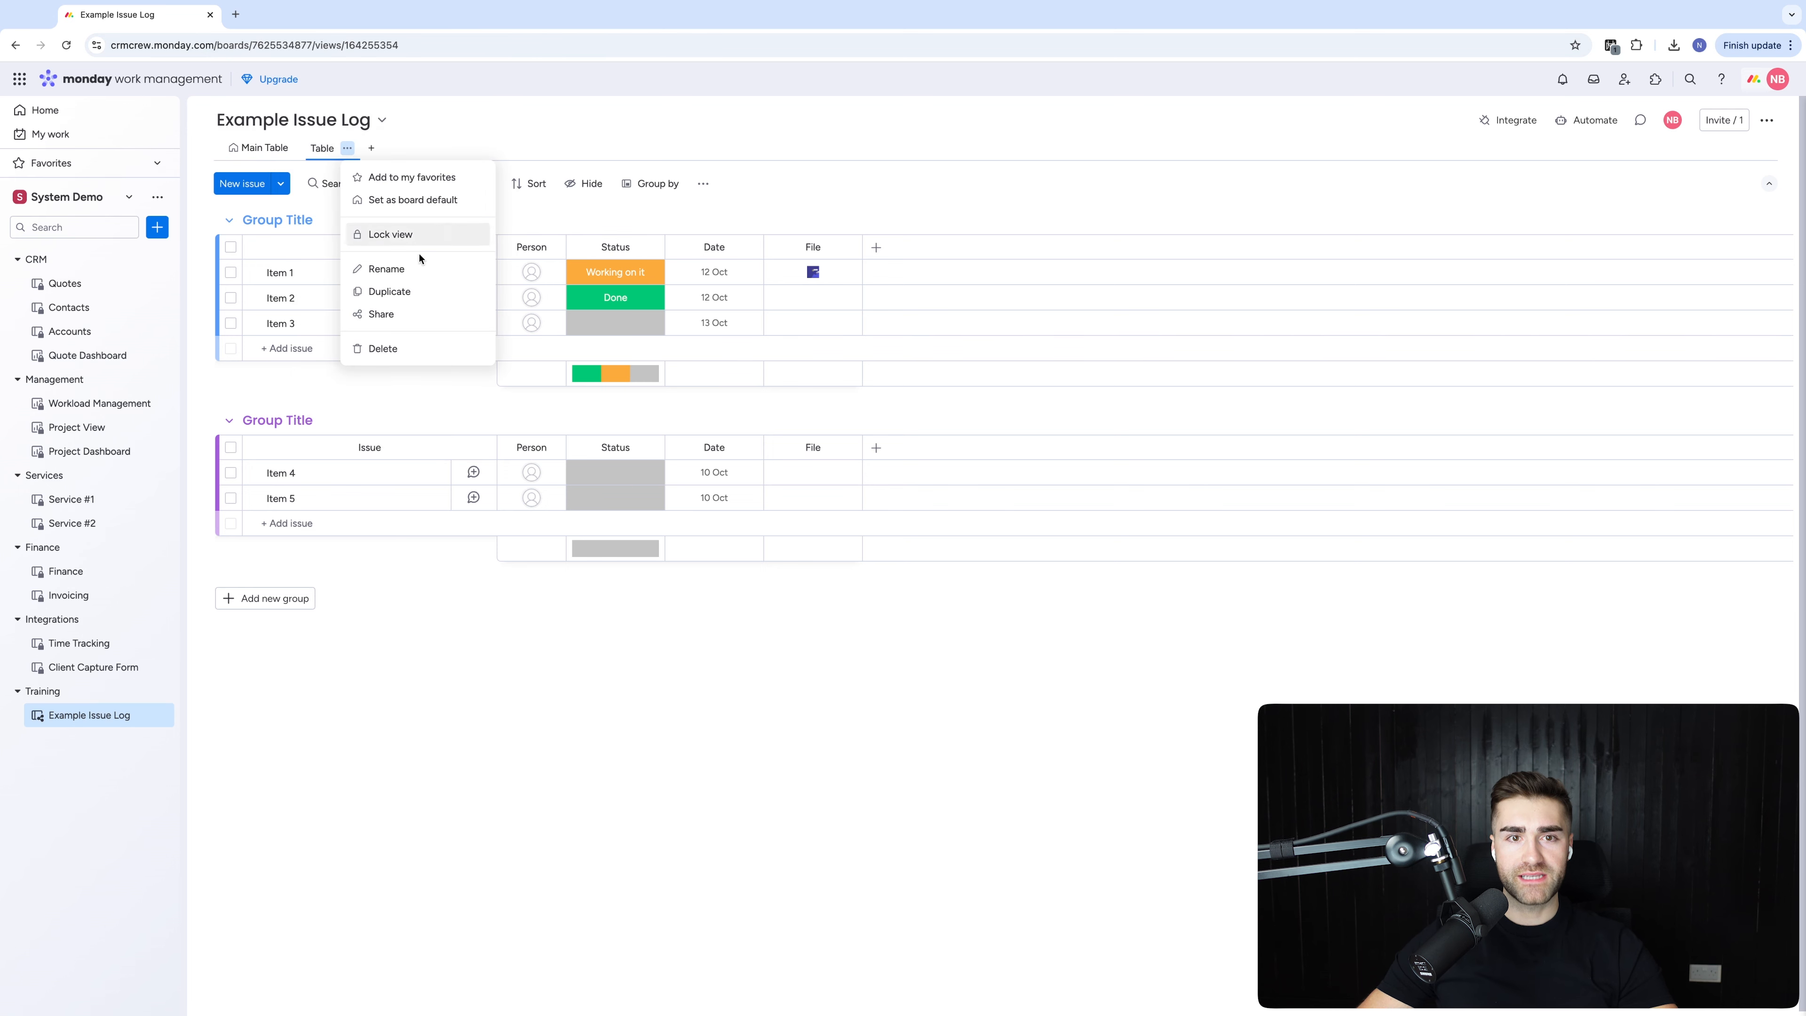
{"action": "left_click", "coordinate": [395, 313]}
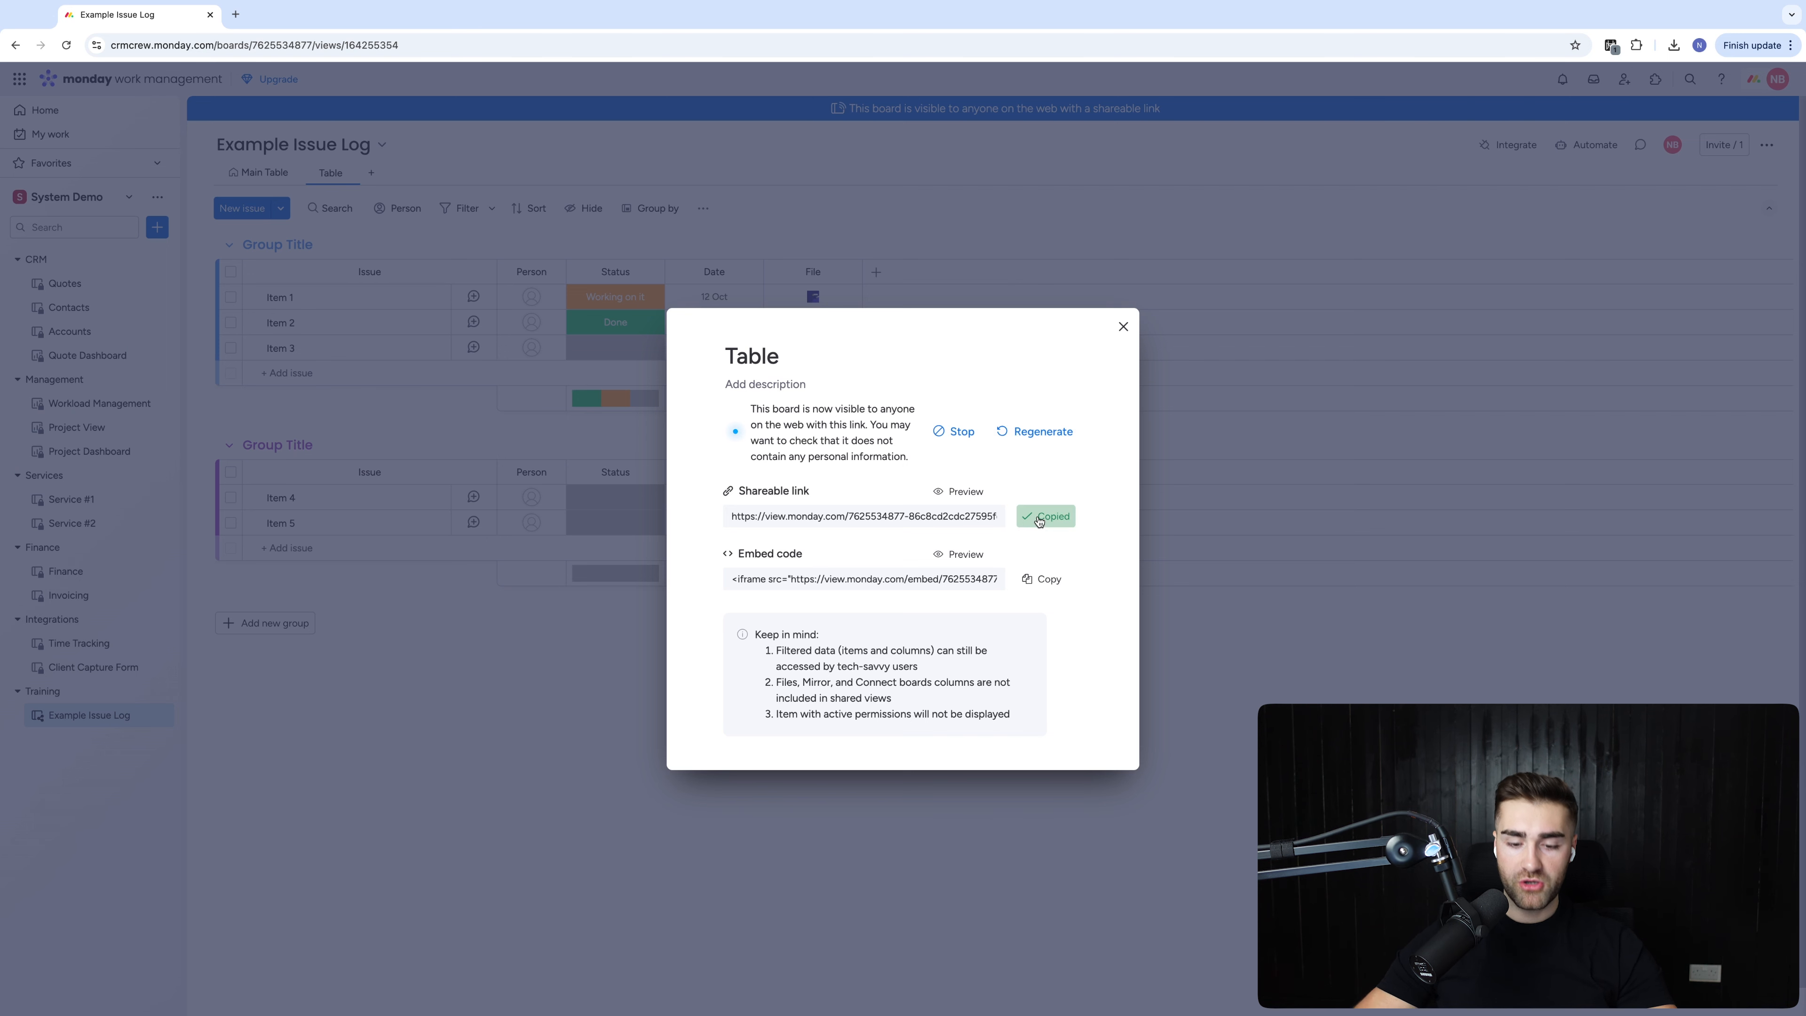
{"action": "key", "text": "super+t"}
{"action": "key", "text": "super+v"}
{"action": "key", "text": "Return"}
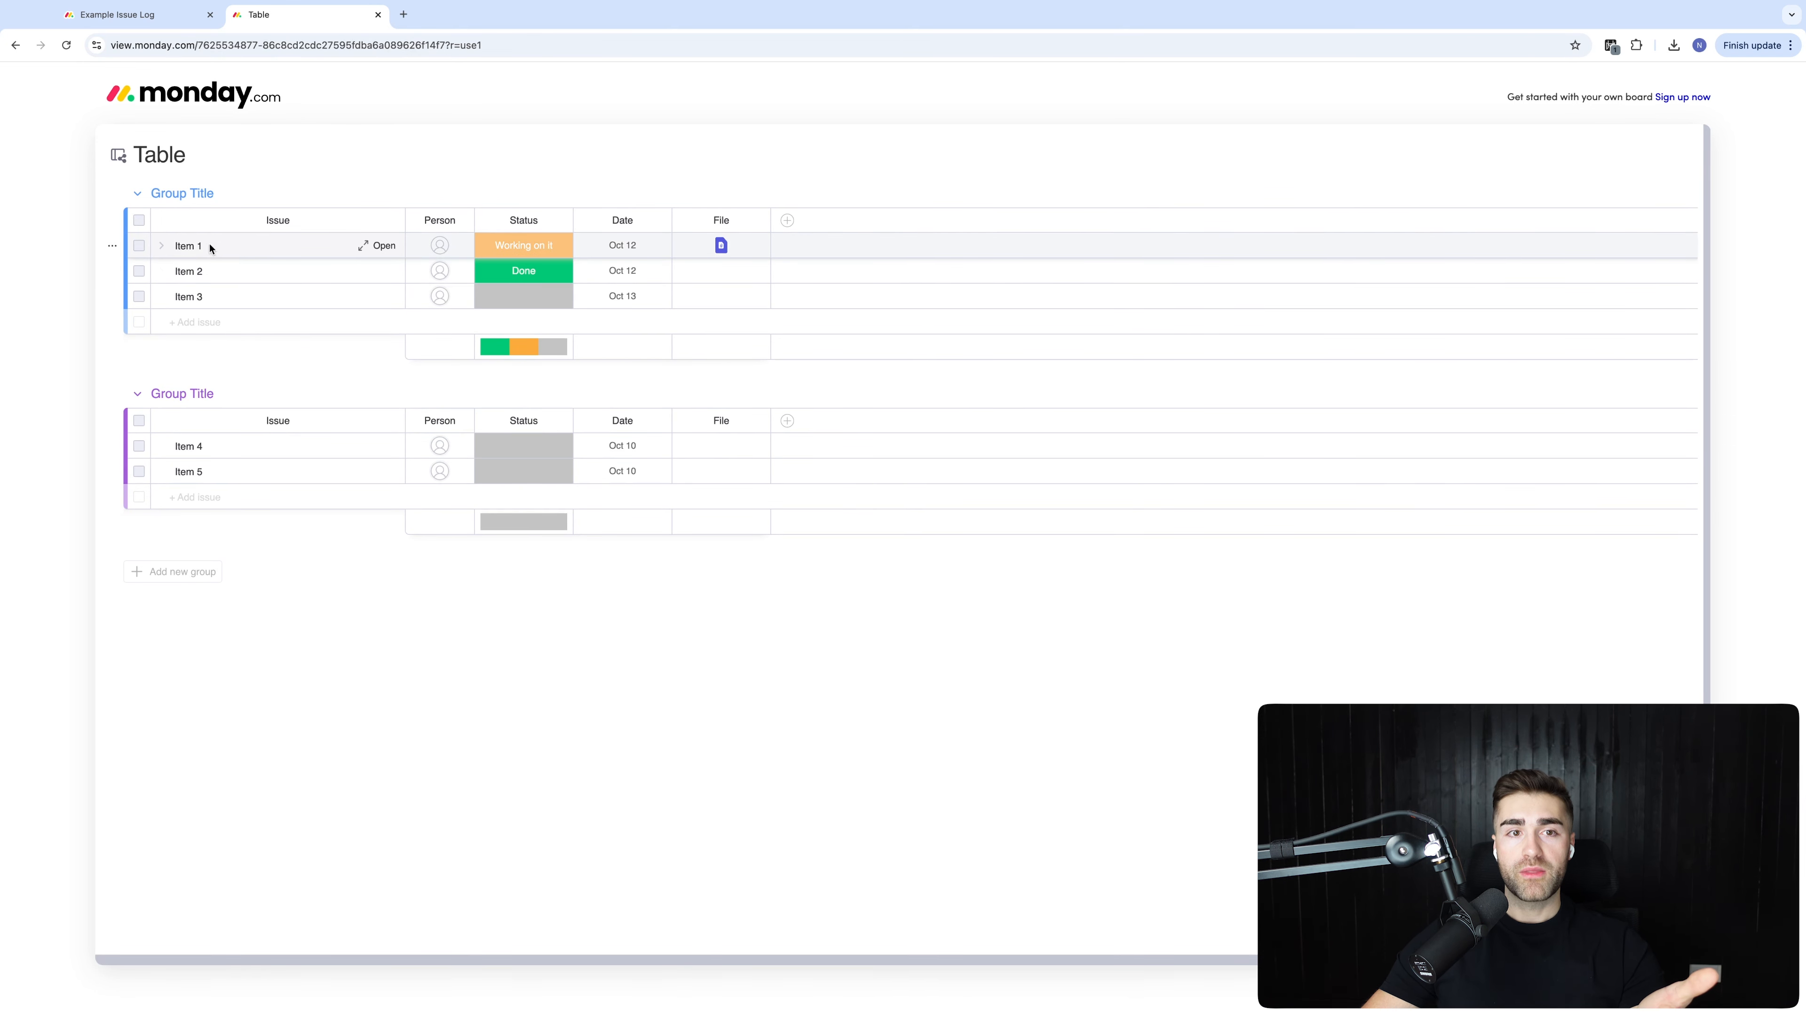
Try editing cells in the public Table view to confirm it is read-only
{"action": "left_click", "coordinate": [162, 247]}
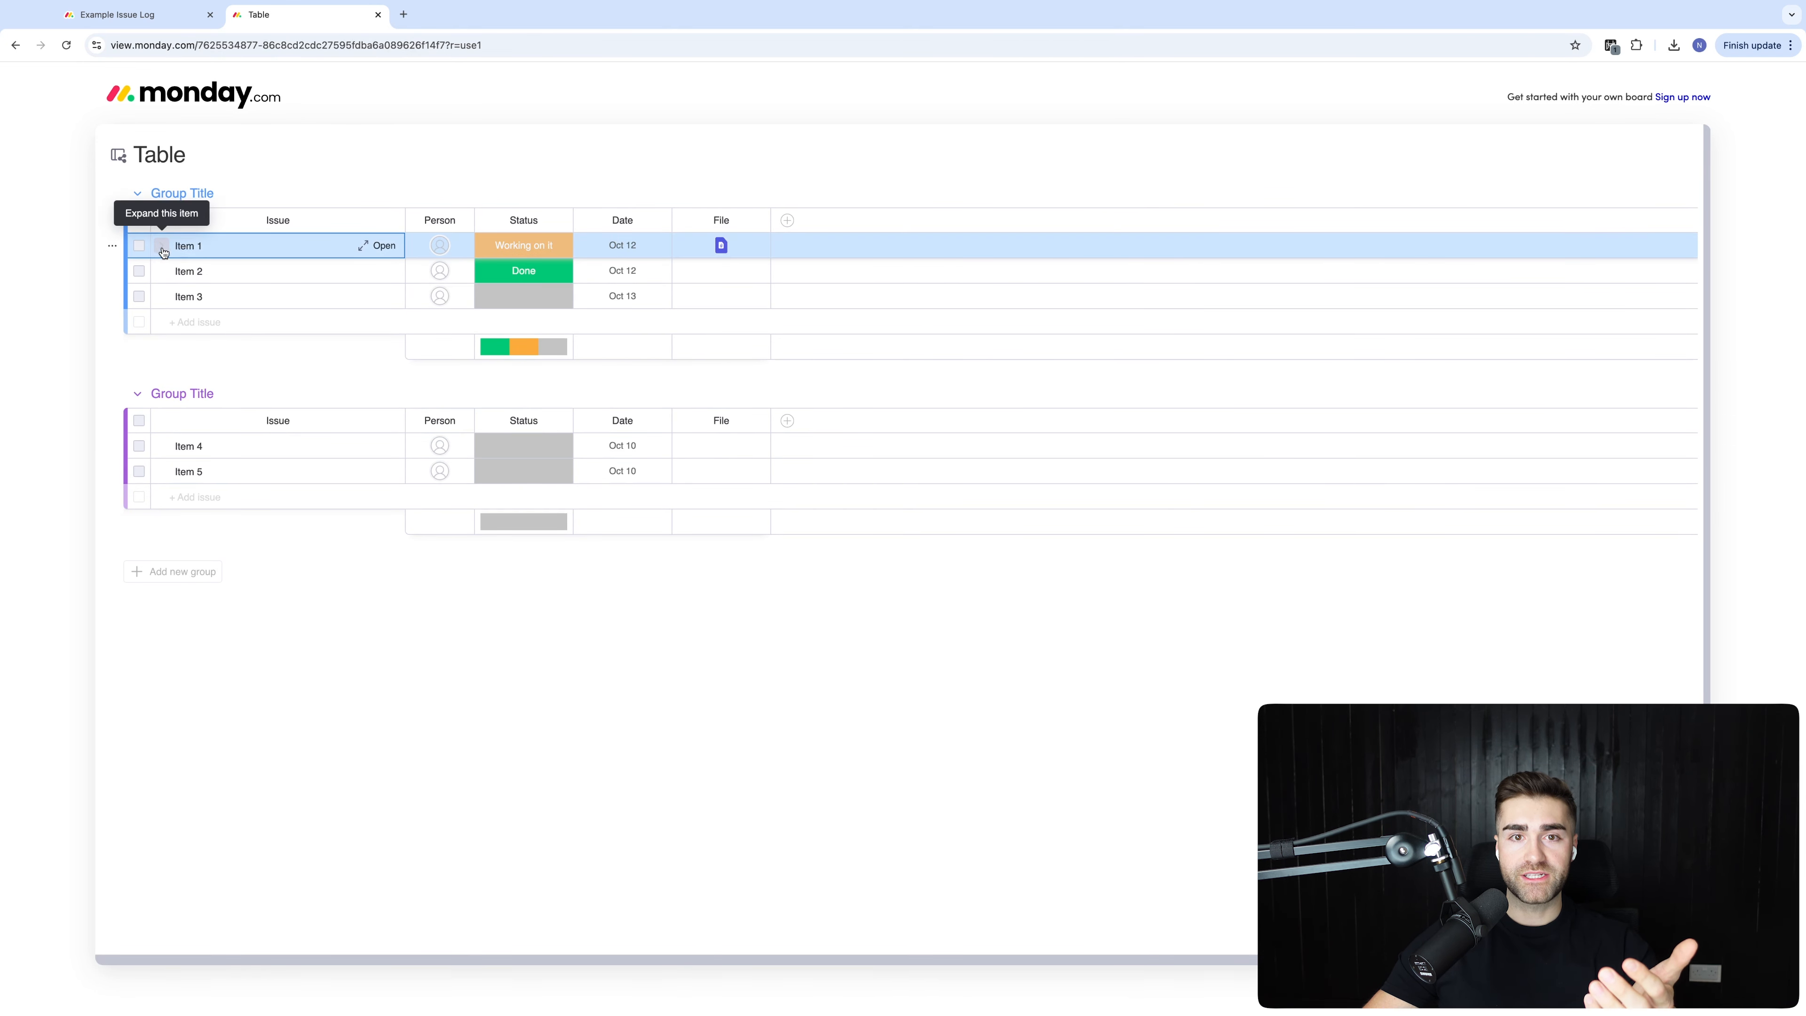
{"action": "left_click", "coordinate": [463, 248]}
{"action": "left_click", "coordinate": [519, 248]}
{"action": "left_click", "coordinate": [626, 247]}
{"action": "left_click", "coordinate": [756, 222]}
{"action": "left_click", "coordinate": [765, 238]}
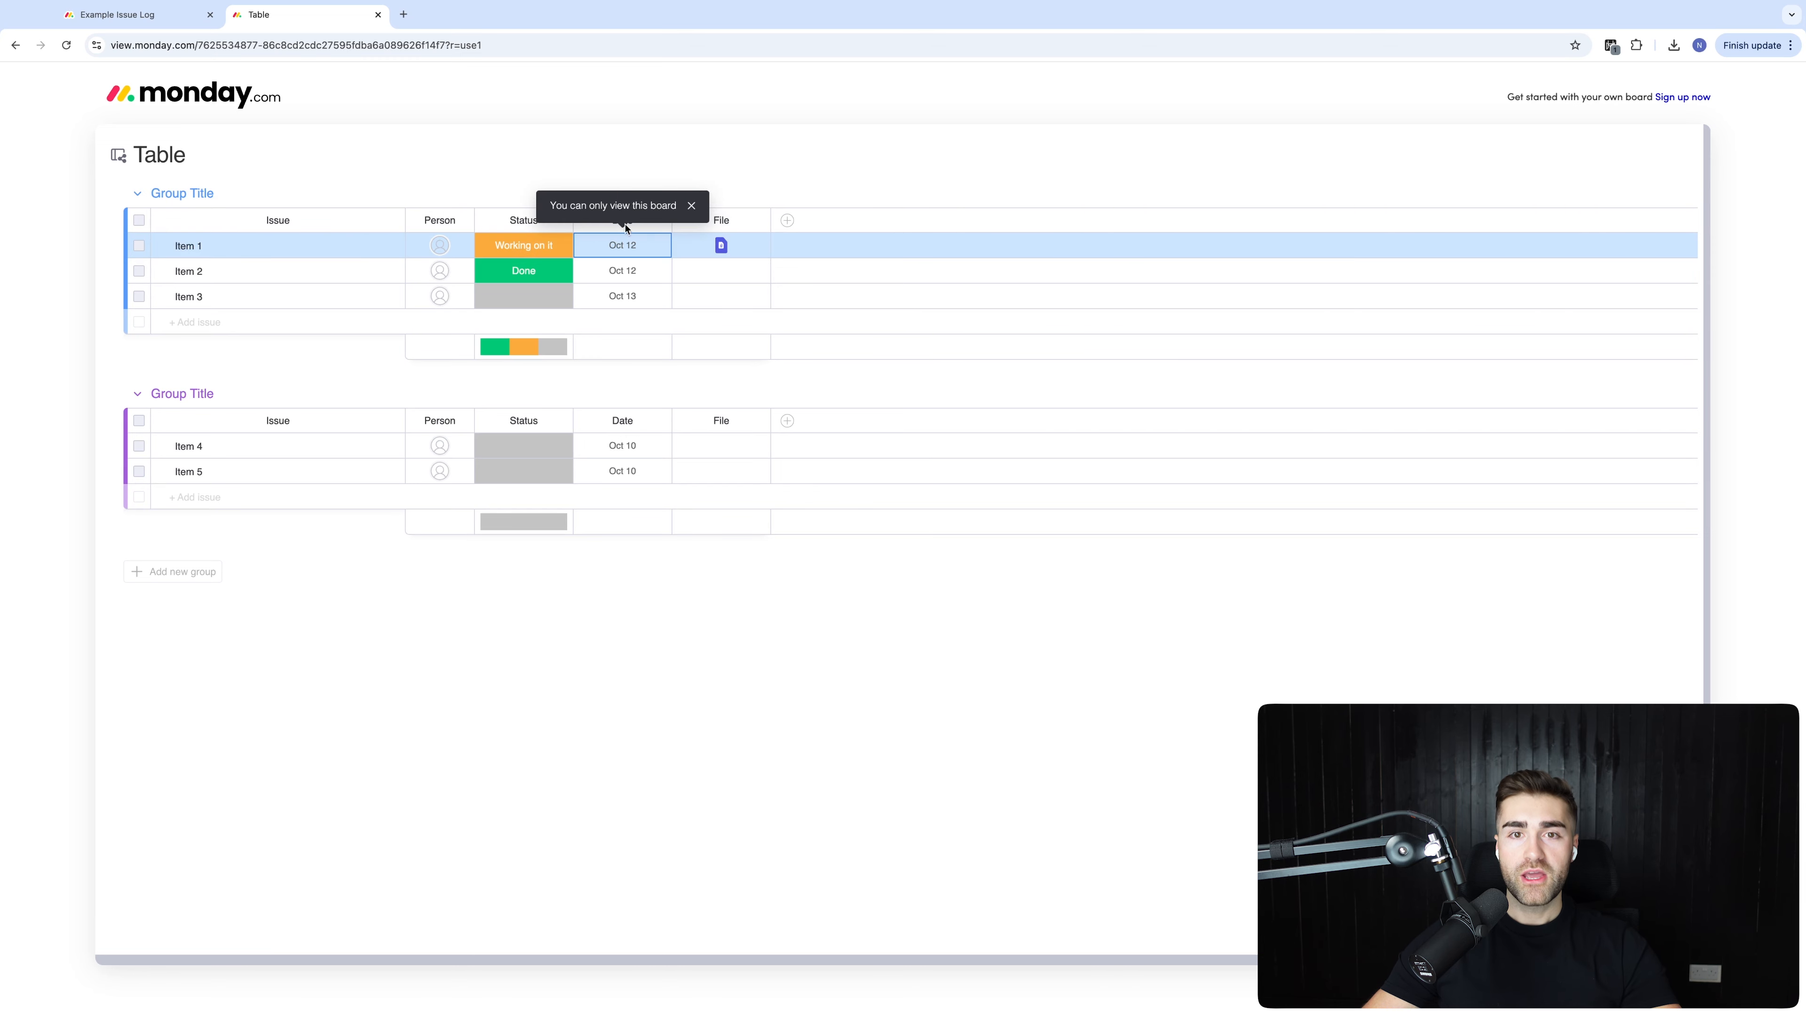
Return to the board tab, close the share settings, and open the Quotes board
{"action": "left_click", "coordinate": [153, 16]}
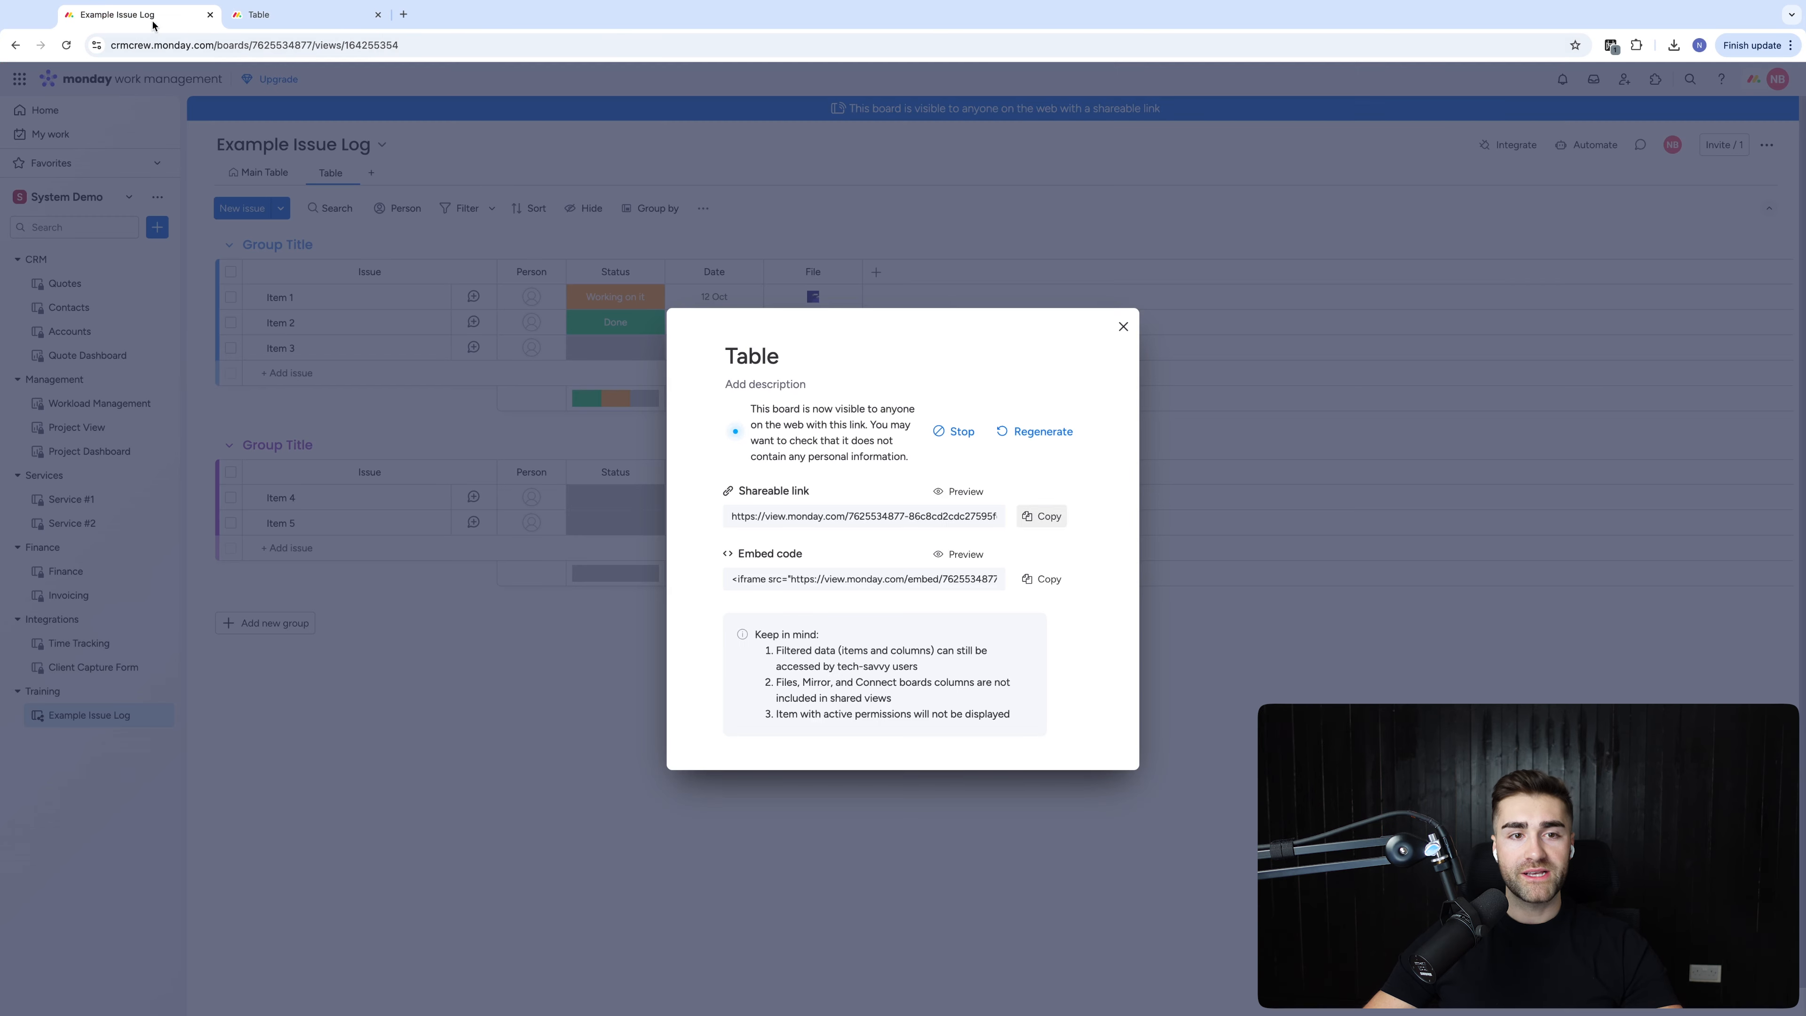
{"action": "left_click", "coordinate": [1121, 327]}
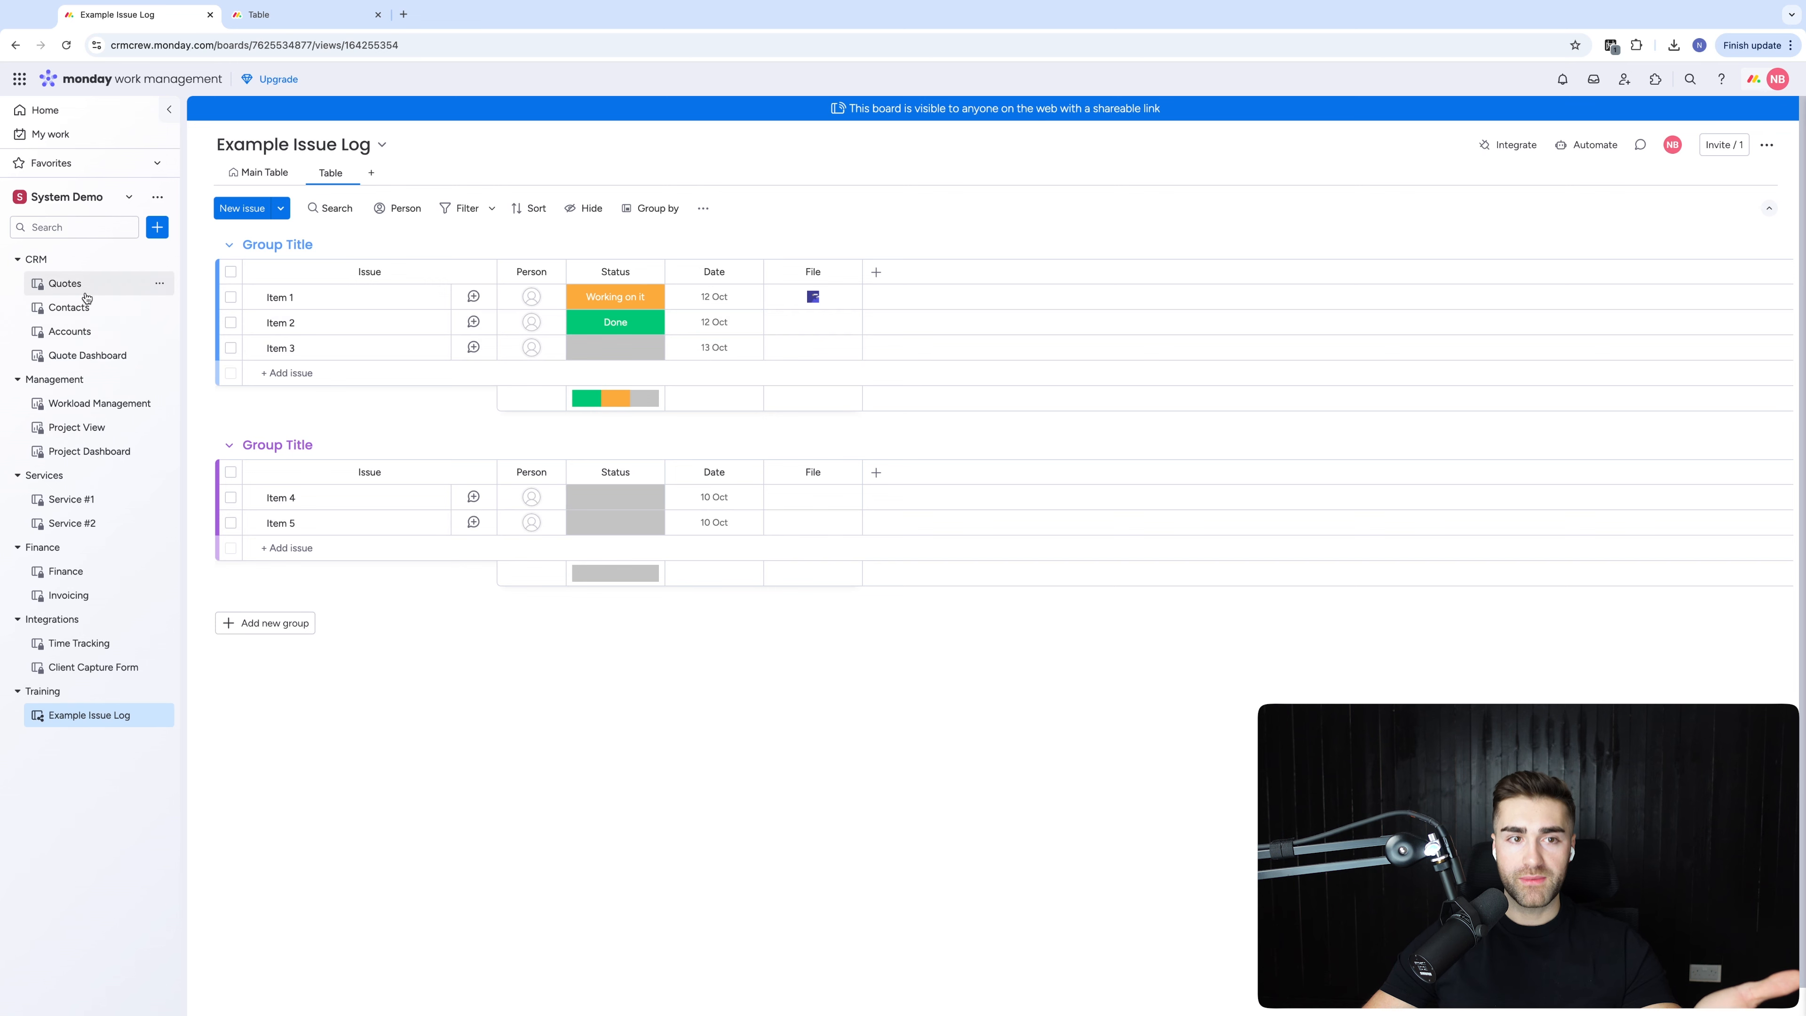
{"action": "left_click", "coordinate": [65, 283]}
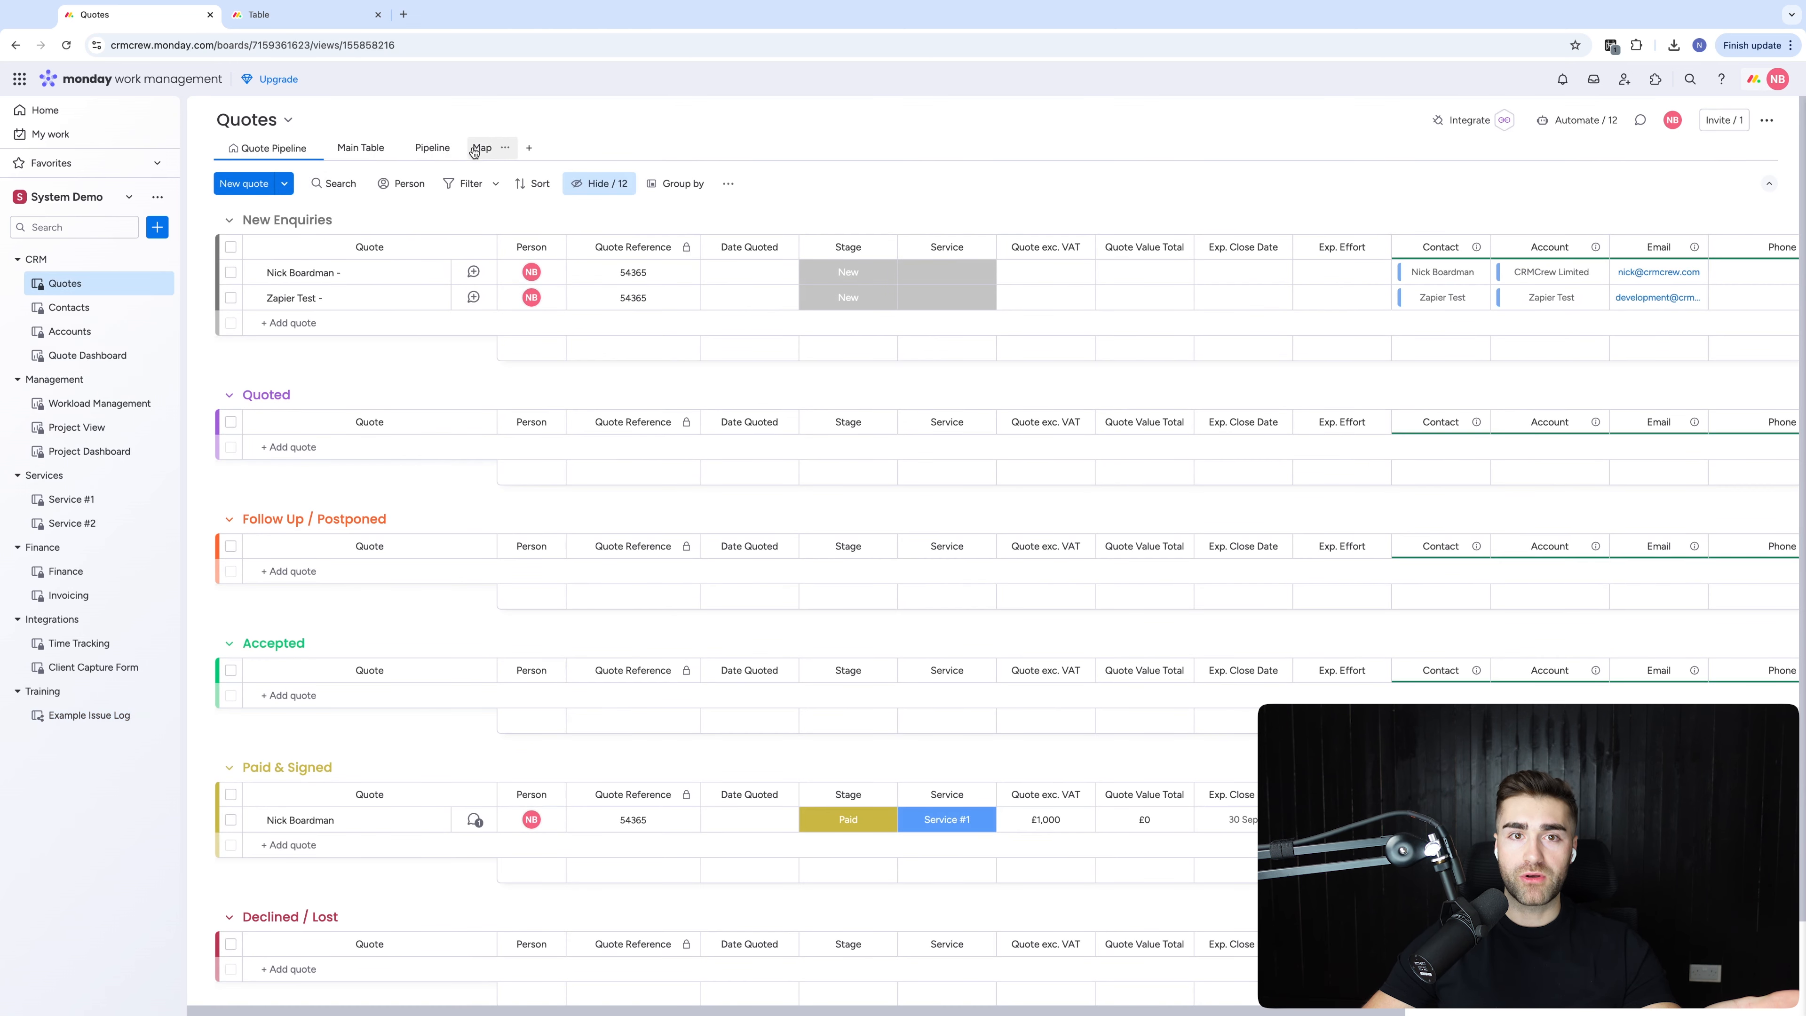
Share the Quotes Pipeline view publicly and preview its link in the other tab
{"action": "left_click", "coordinate": [454, 147]}
{"action": "left_click", "coordinate": [637, 322]}
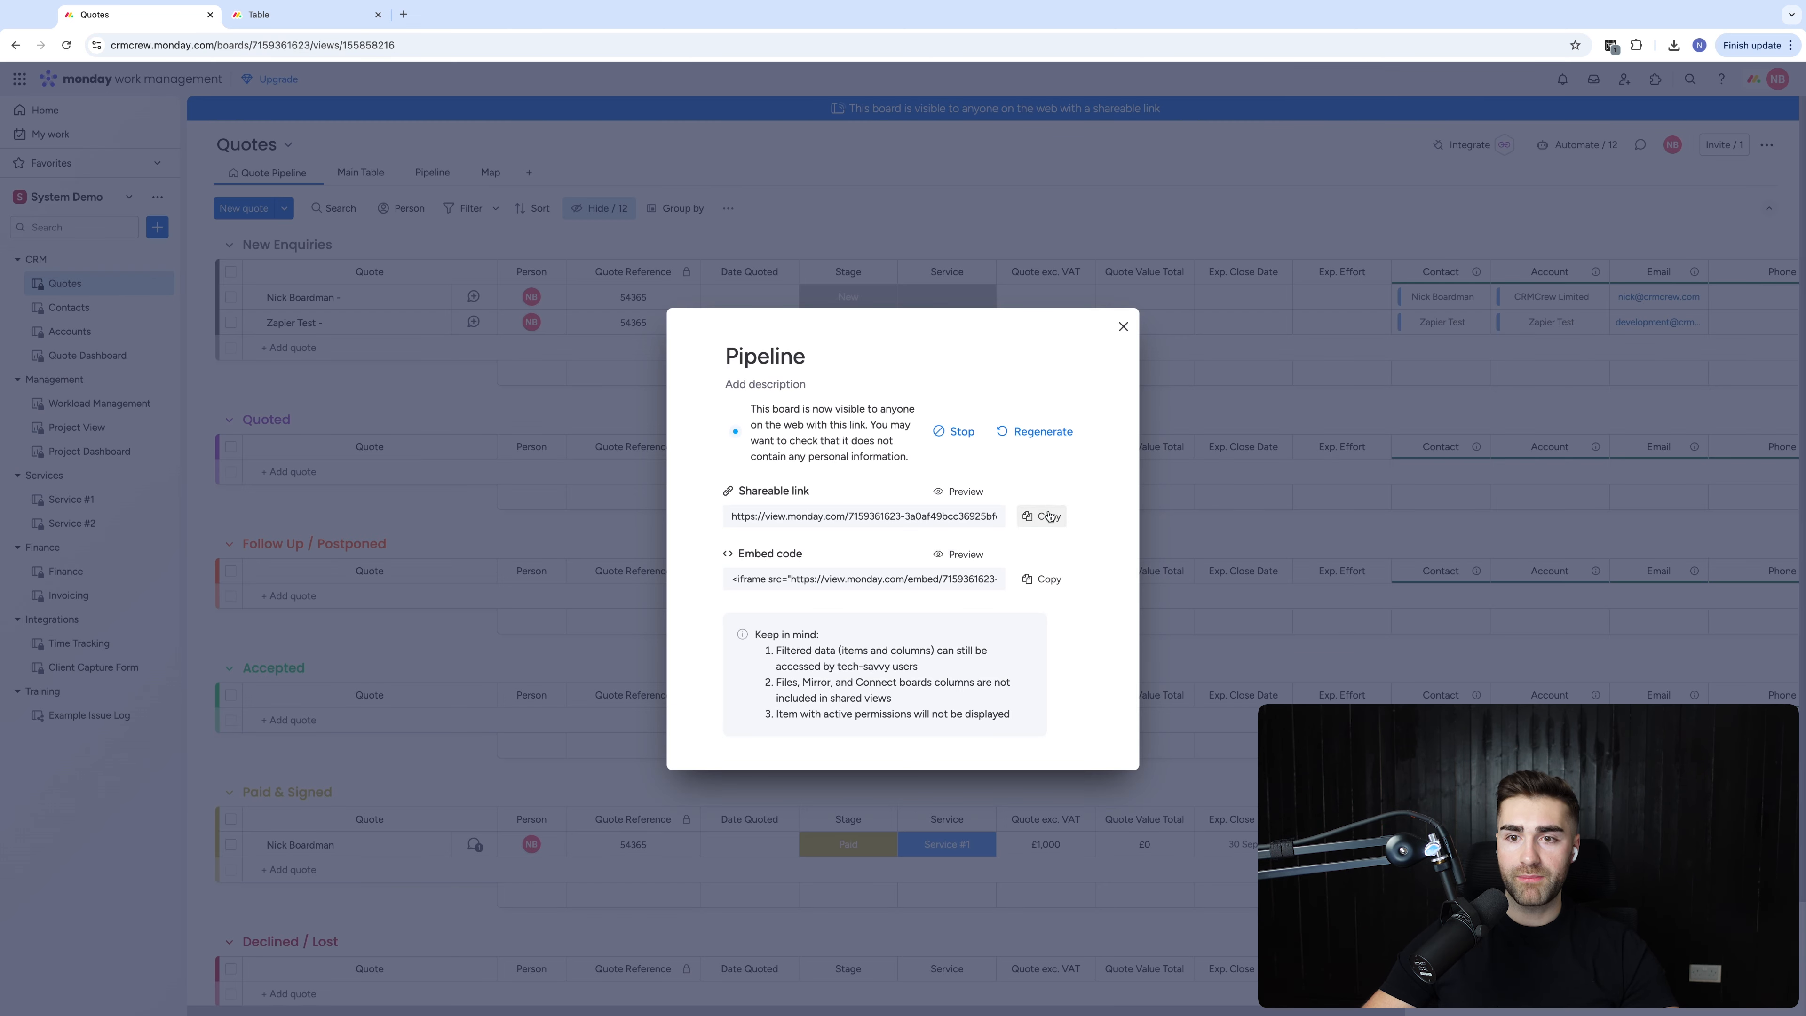
{"action": "left_click", "coordinate": [1048, 516]}
{"action": "left_click", "coordinate": [305, 15]}
{"action": "left_click", "coordinate": [262, 53]}
{"action": "key", "text": "ctrl+v"}
{"action": "key", "text": "Return"}
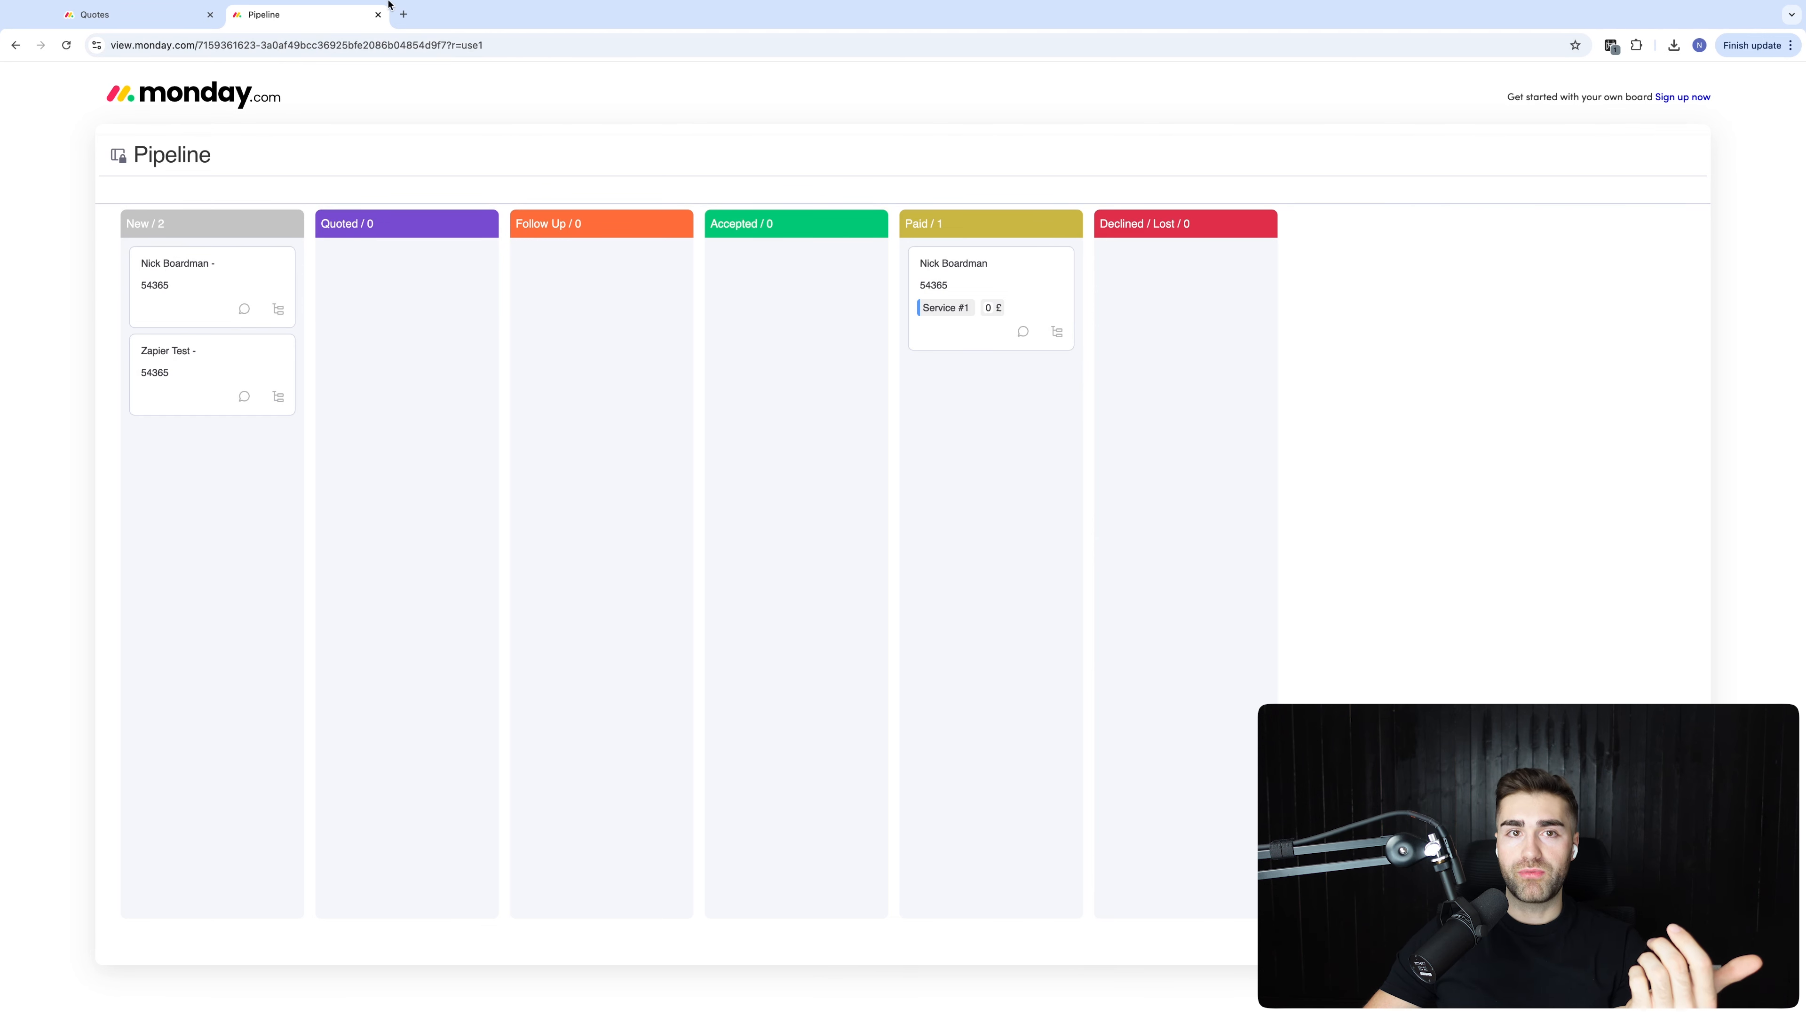
Close the preview, stop sharing the Pipeline view, and return to Example Issue Log
{"action": "left_click", "coordinate": [377, 14]}
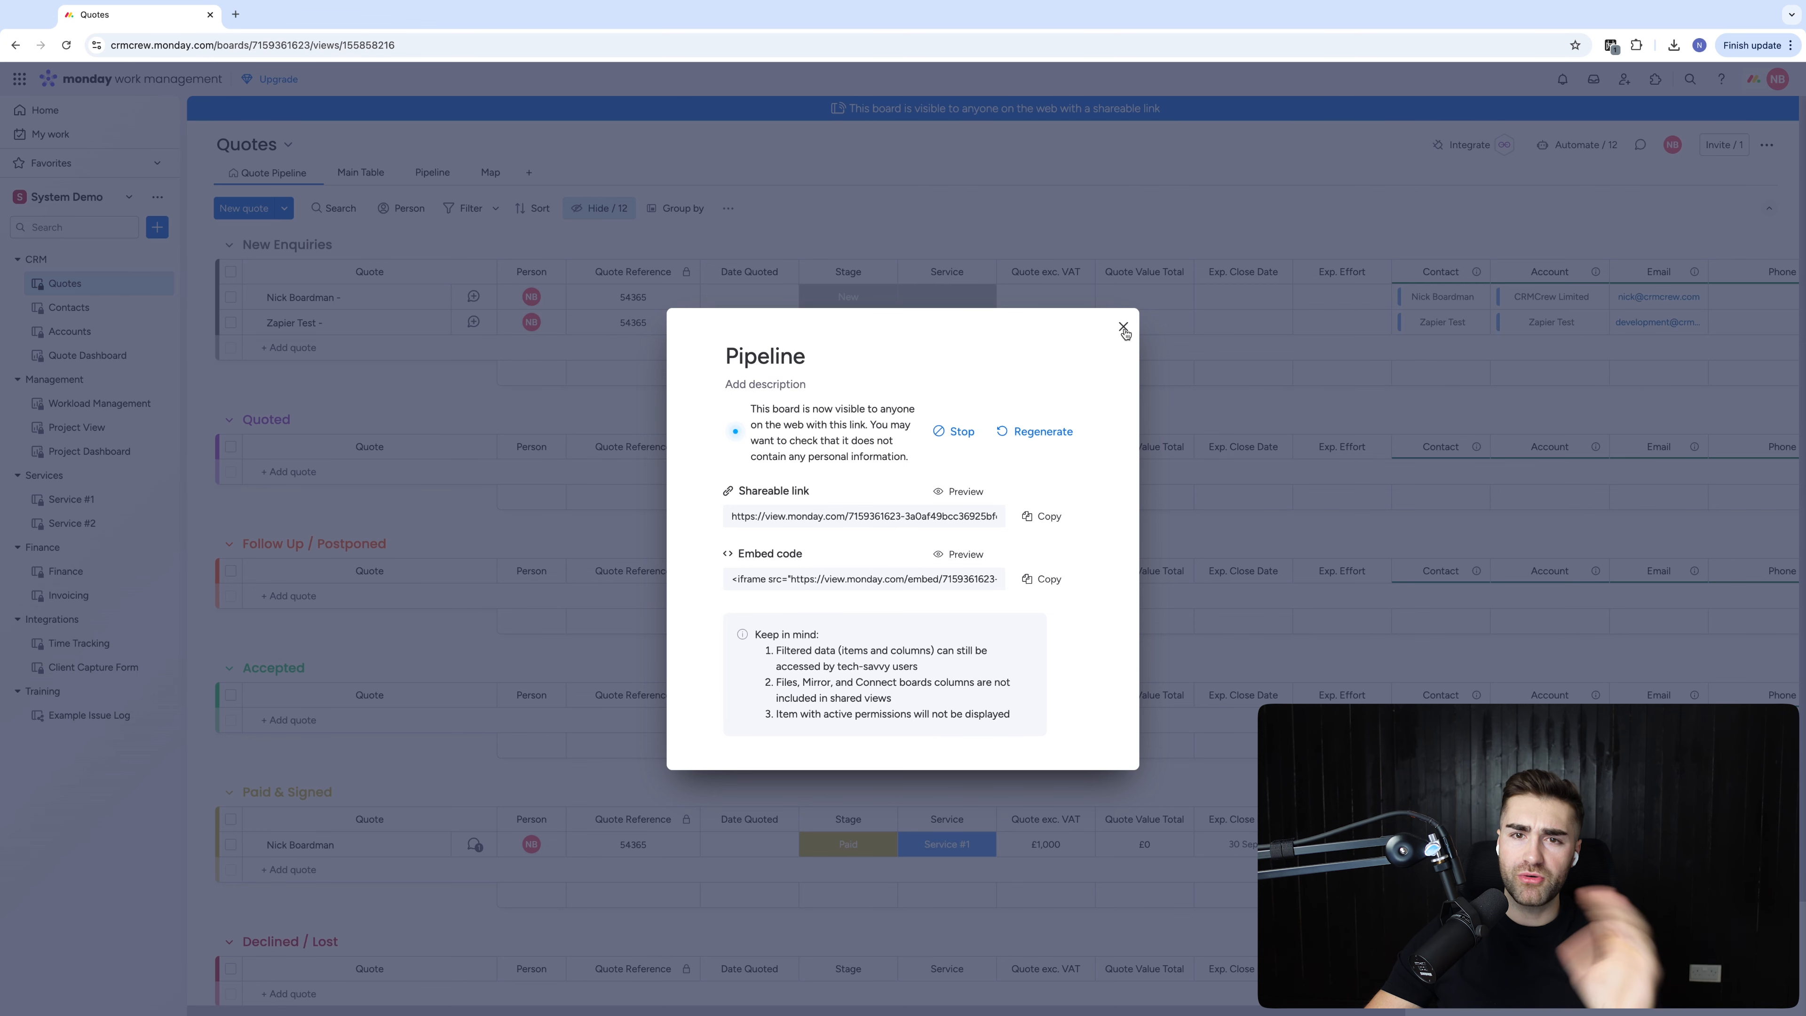
{"action": "left_click", "coordinate": [955, 431]}
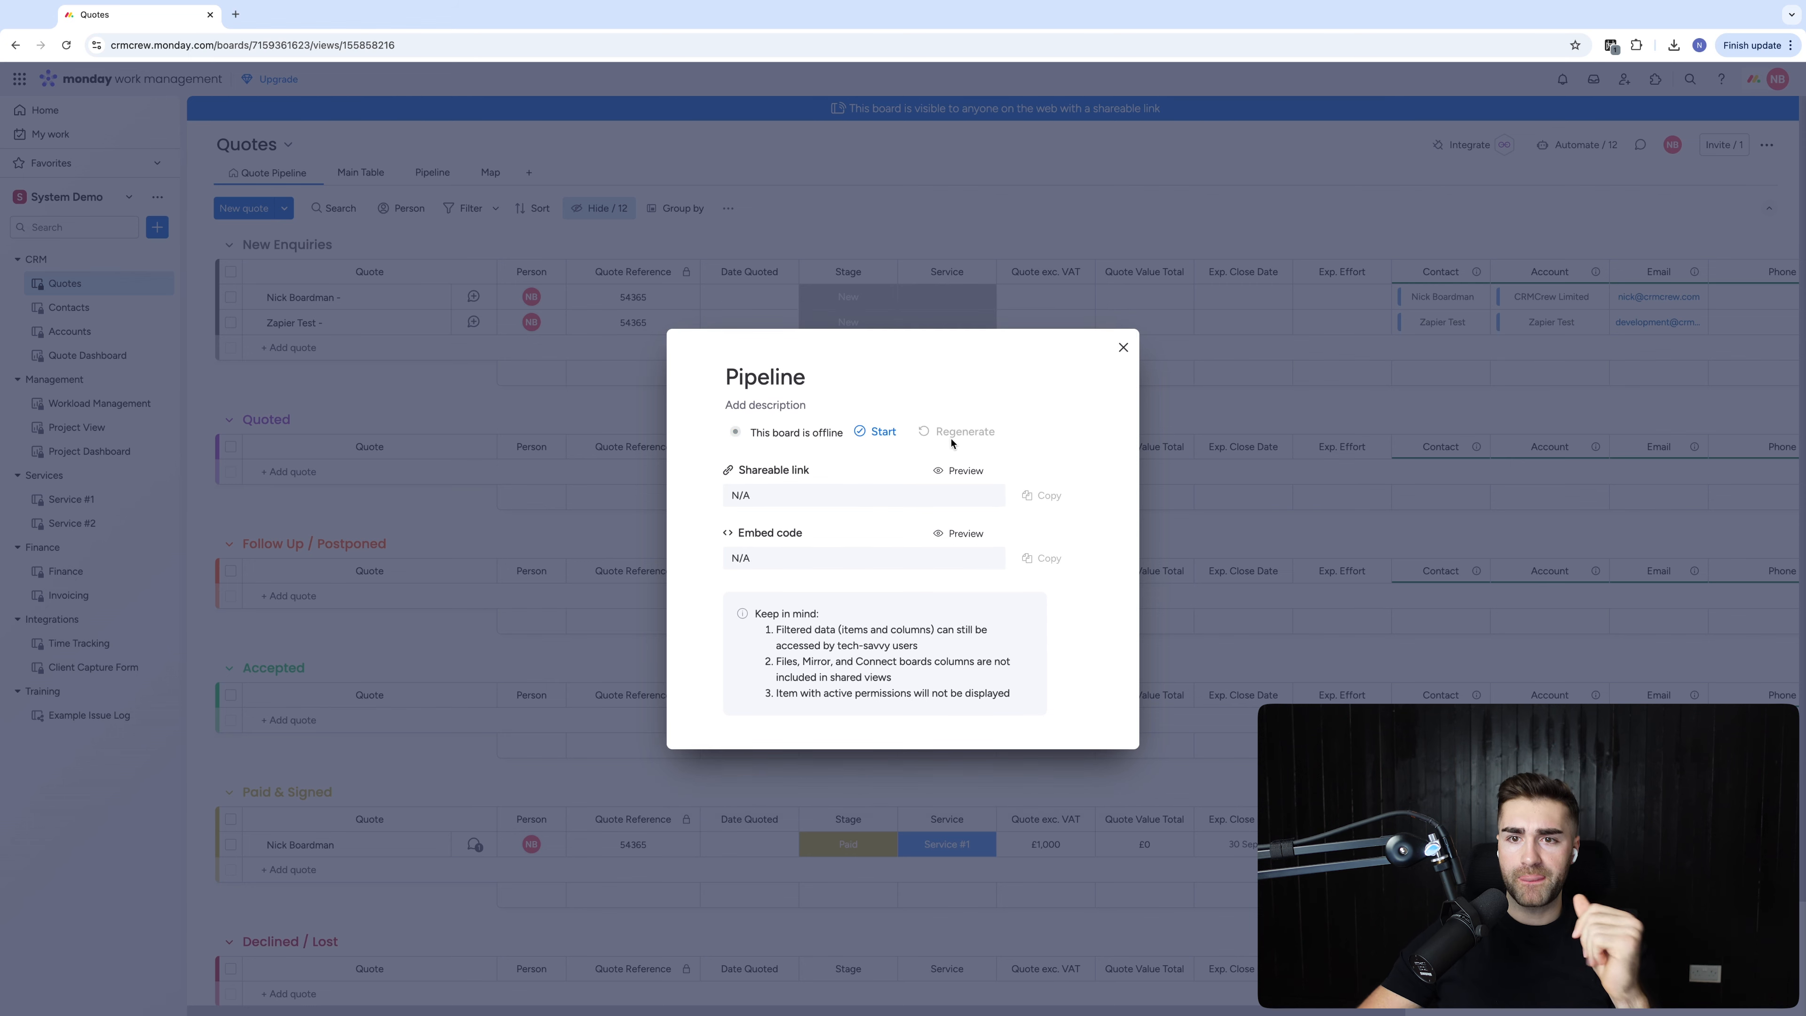
{"action": "left_click", "coordinate": [1125, 348]}
{"action": "left_click", "coordinate": [117, 714]}
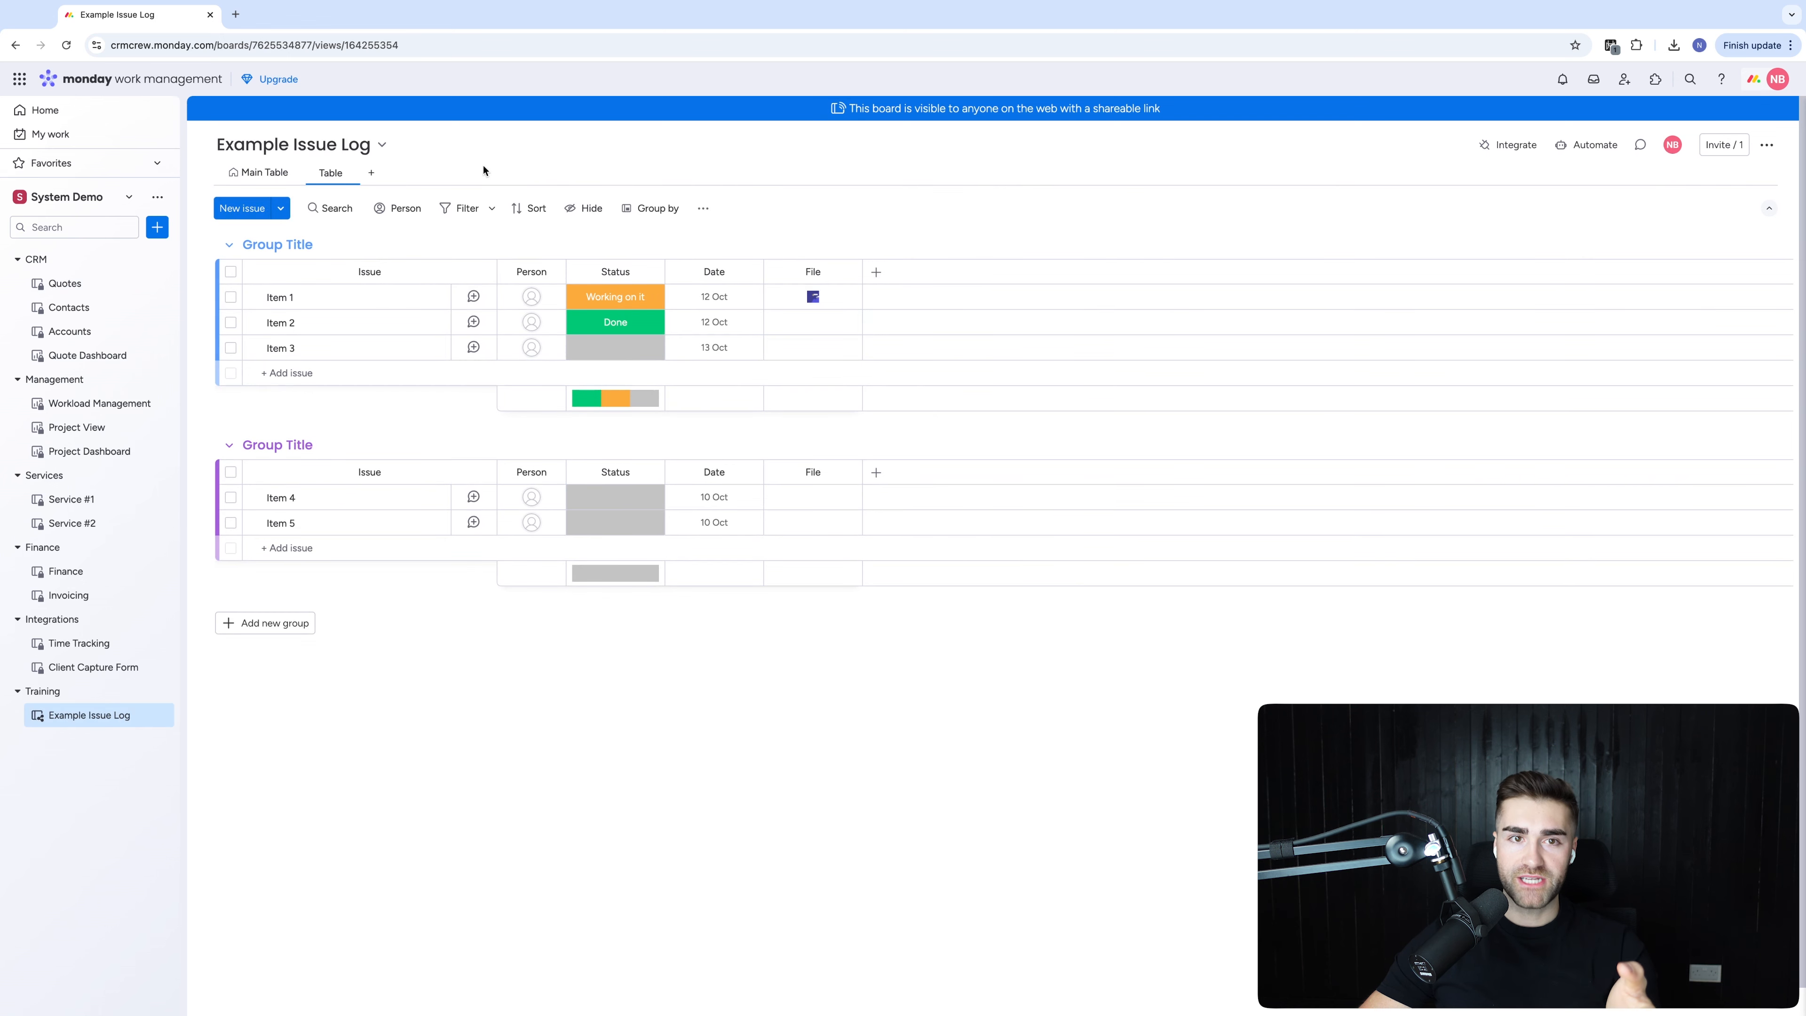
Duplicate the Table view, then delete the duplicate
{"action": "left_click", "coordinate": [346, 175]}
{"action": "left_click", "coordinate": [403, 335]}
{"action": "key", "text": "Return"}
{"action": "left_click", "coordinate": [484, 173]}
{"action": "left_click", "coordinate": [526, 382]}
Stop public sharing of the Table view and close its share settings
{"action": "left_click", "coordinate": [346, 175]}
{"action": "left_click", "coordinate": [403, 341]}
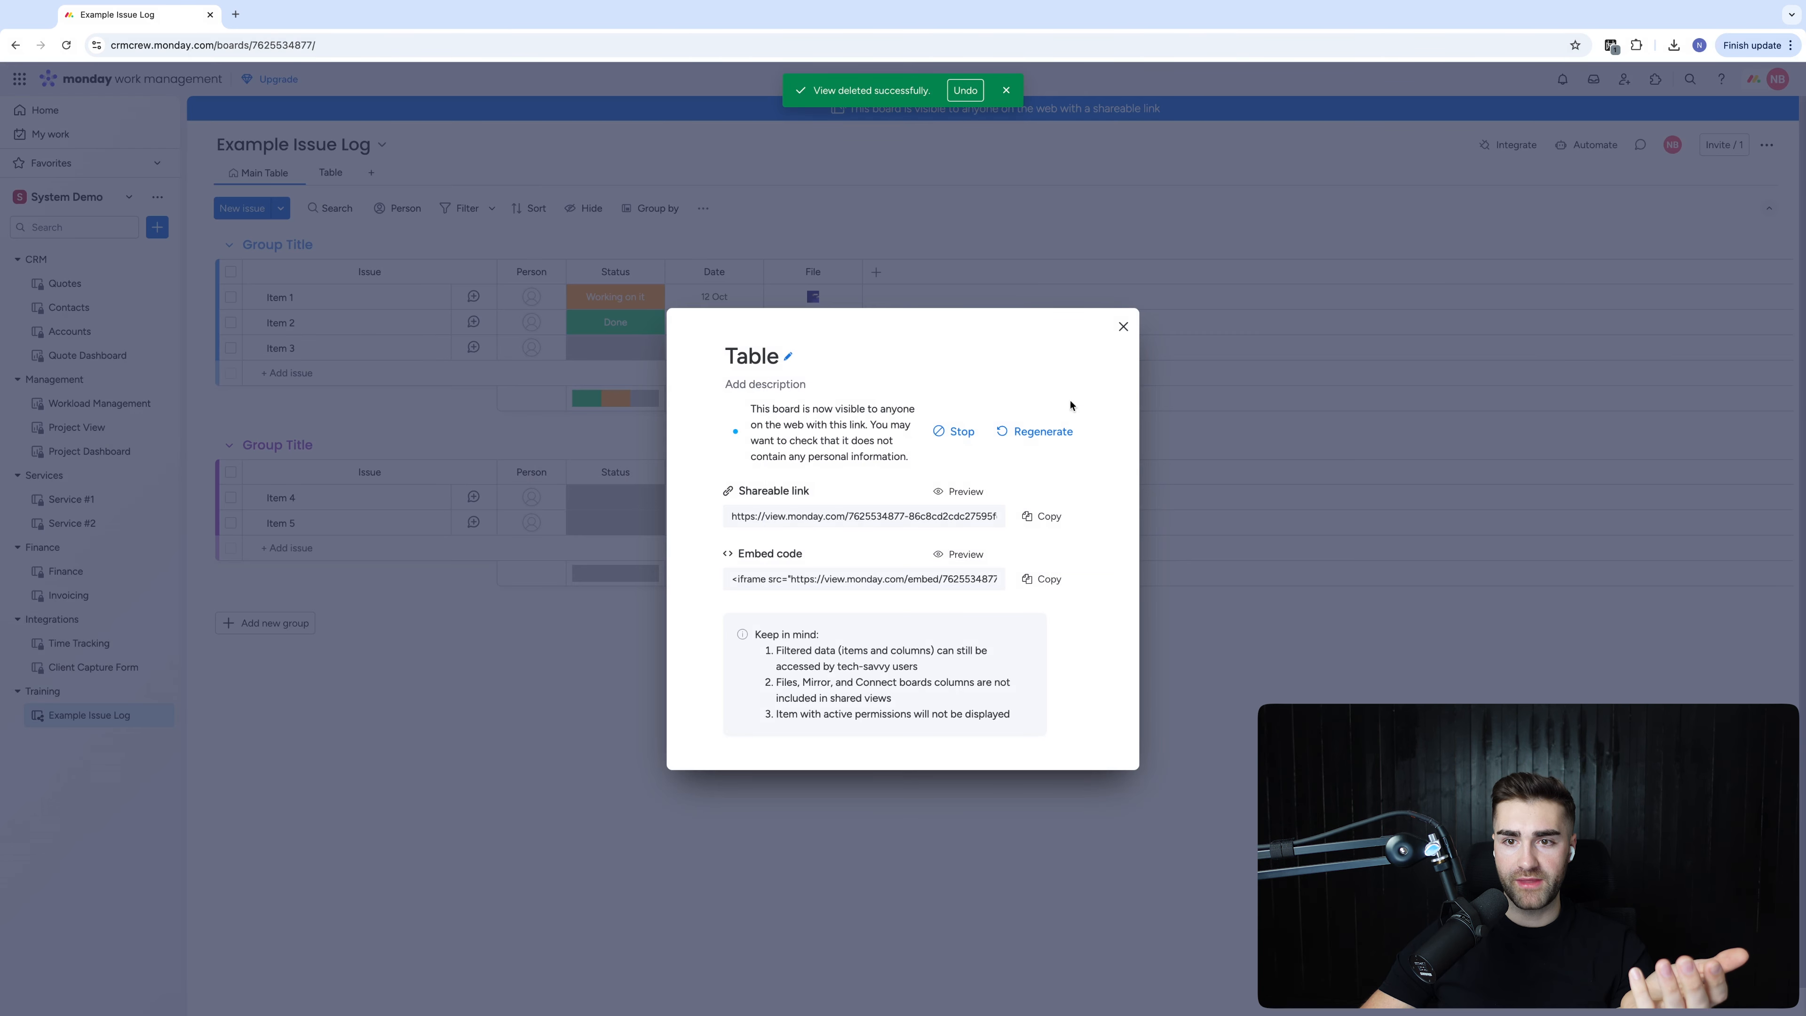
{"action": "left_click", "coordinate": [956, 432]}
{"action": "left_click", "coordinate": [1157, 354]}
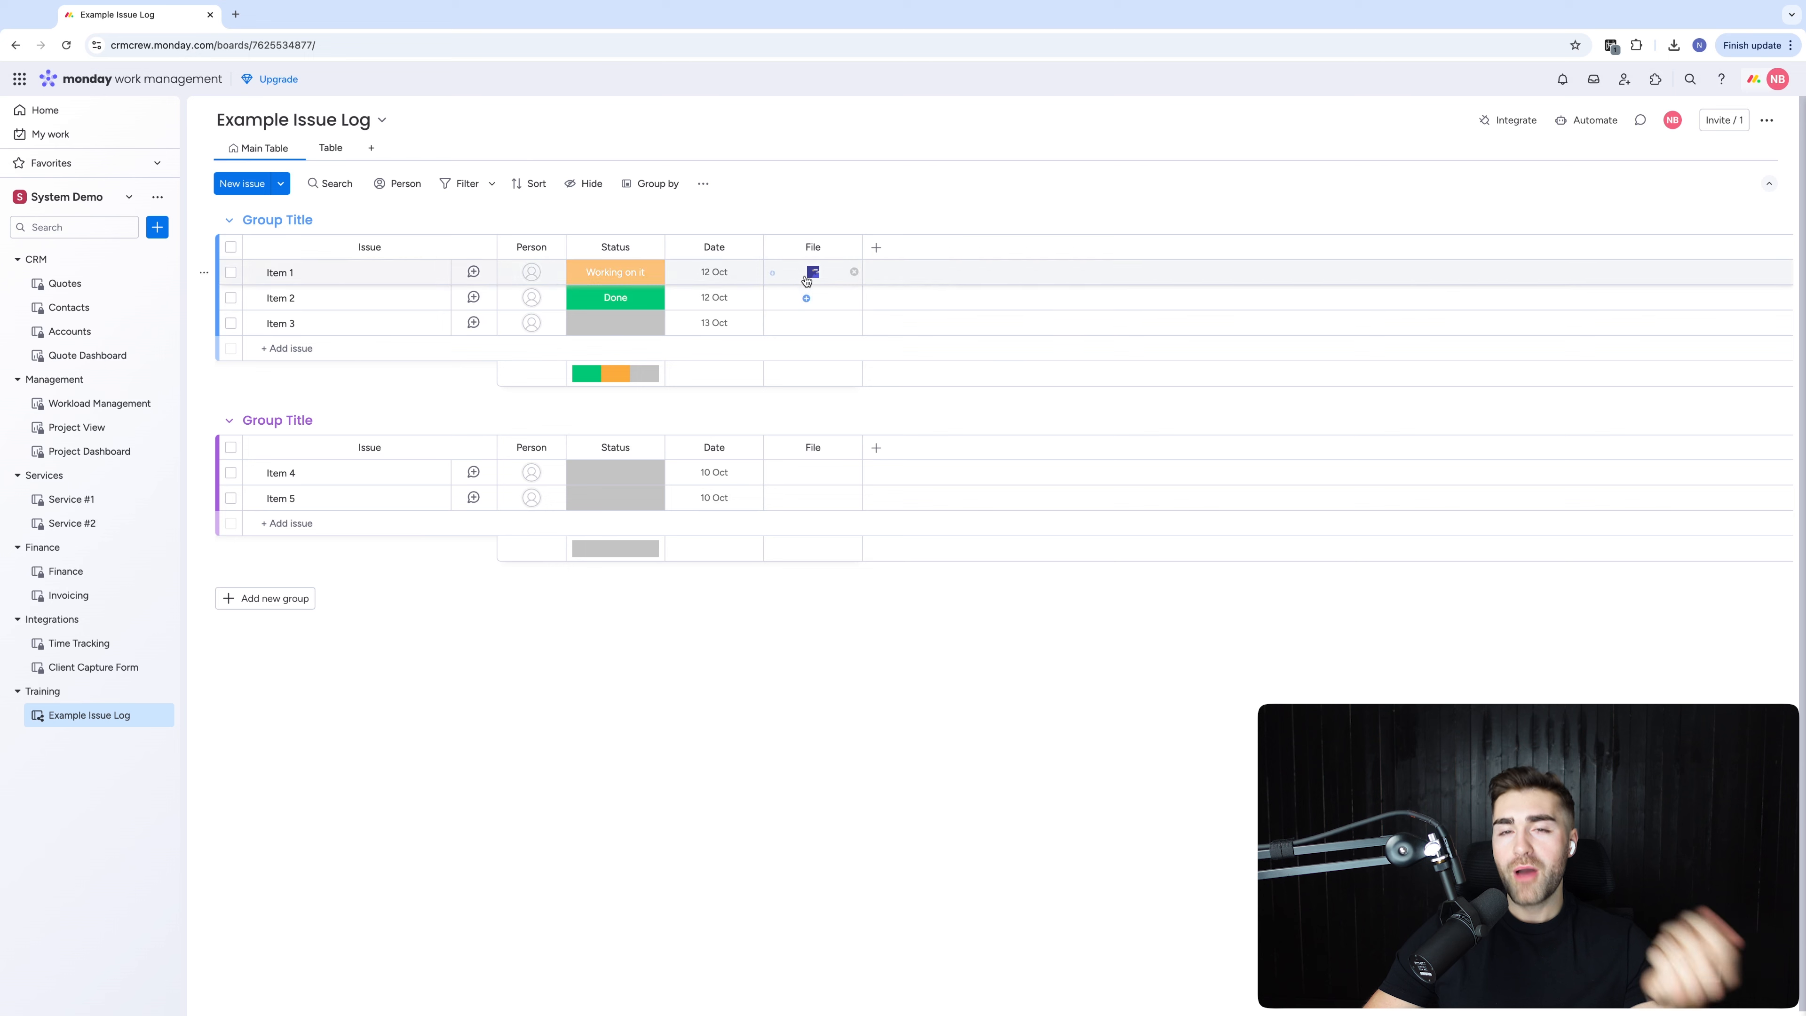
Move the Date column after File and rename it 'Date Created'
{"action": "left_click_drag", "start_coordinate": [738, 246], "coordinate": [813, 247]}
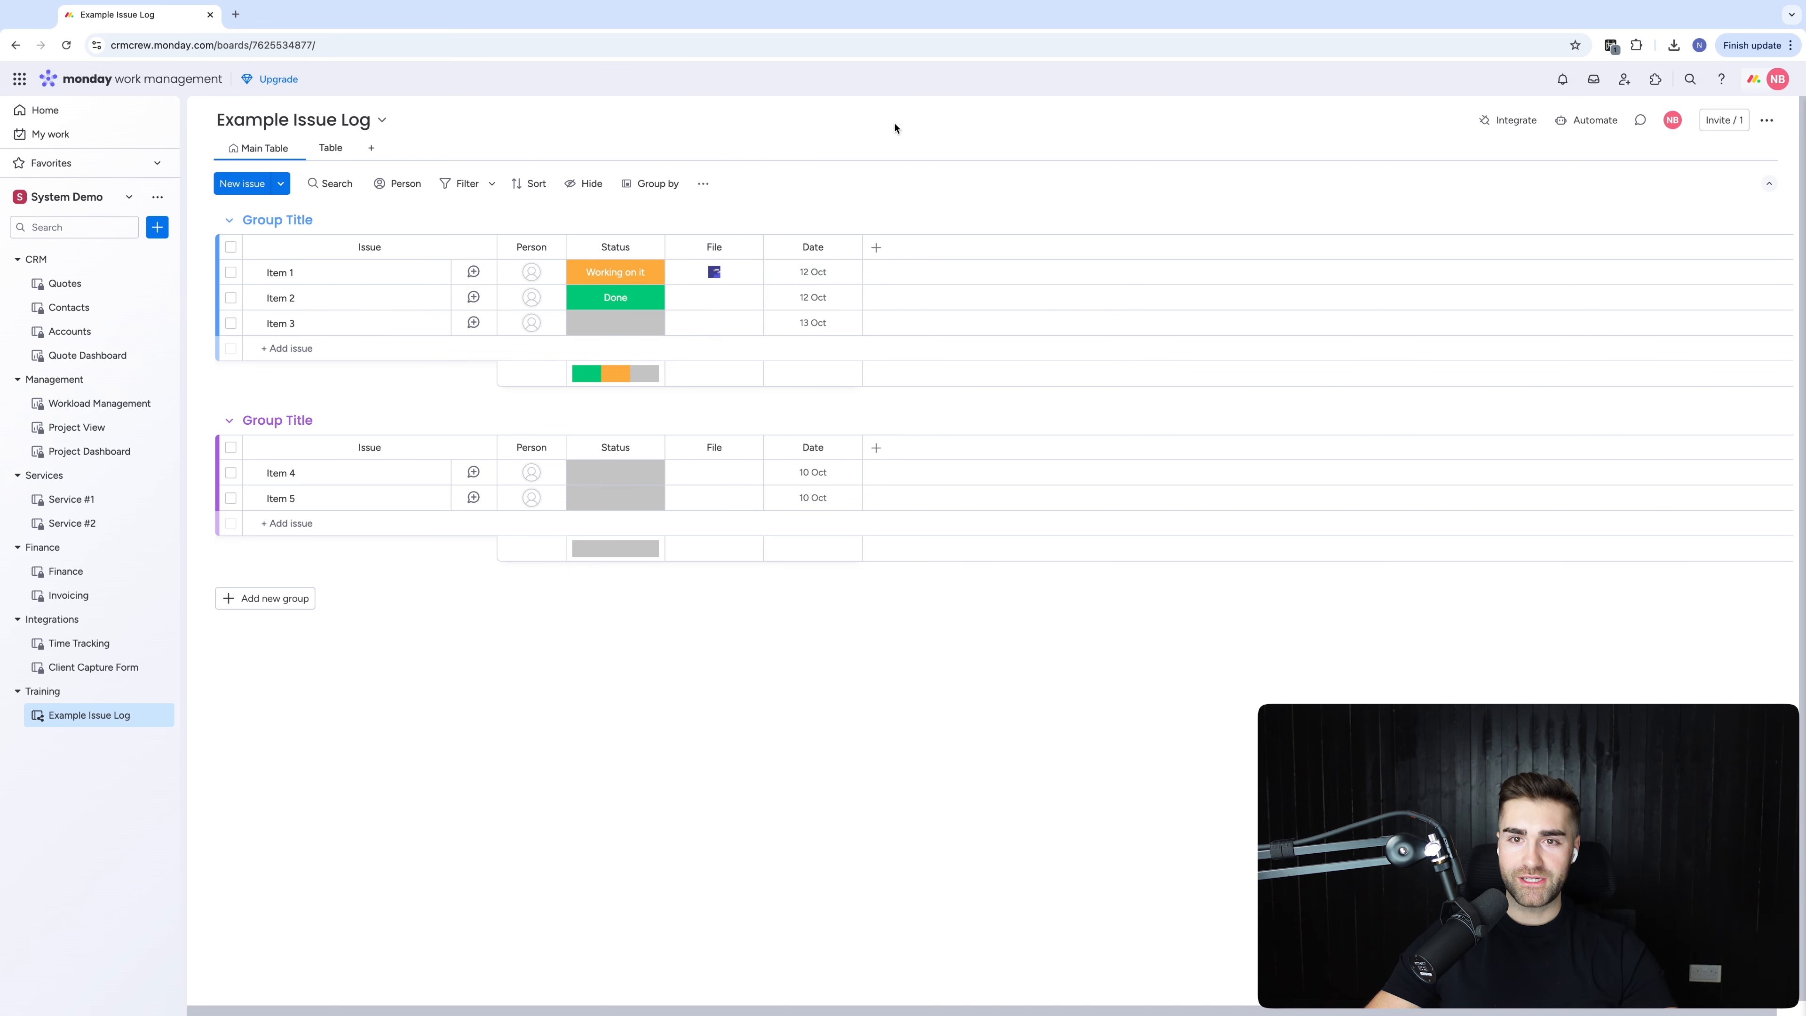
{"action": "left_click", "coordinate": [809, 270]}
{"action": "left_click", "coordinate": [811, 236]}
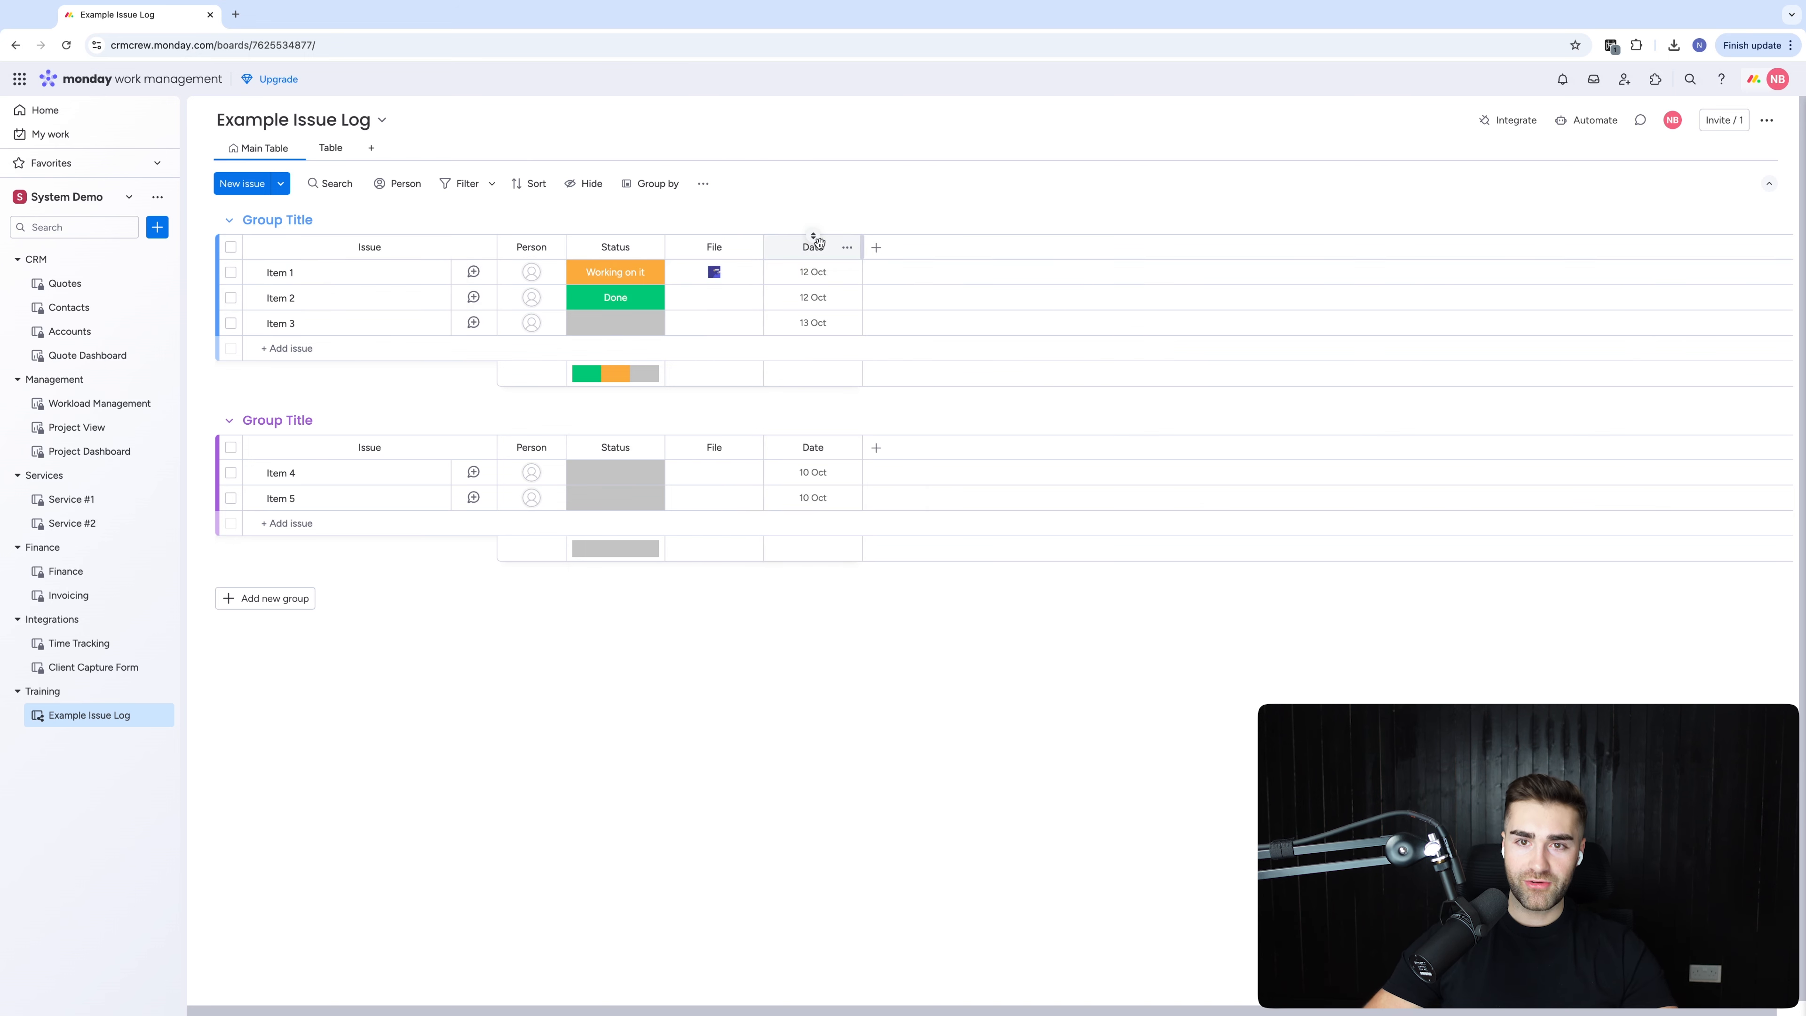
{"action": "left_click", "coordinate": [816, 246]}
{"action": "type", "text": "Created"}
{"action": "key", "text": "Return"}
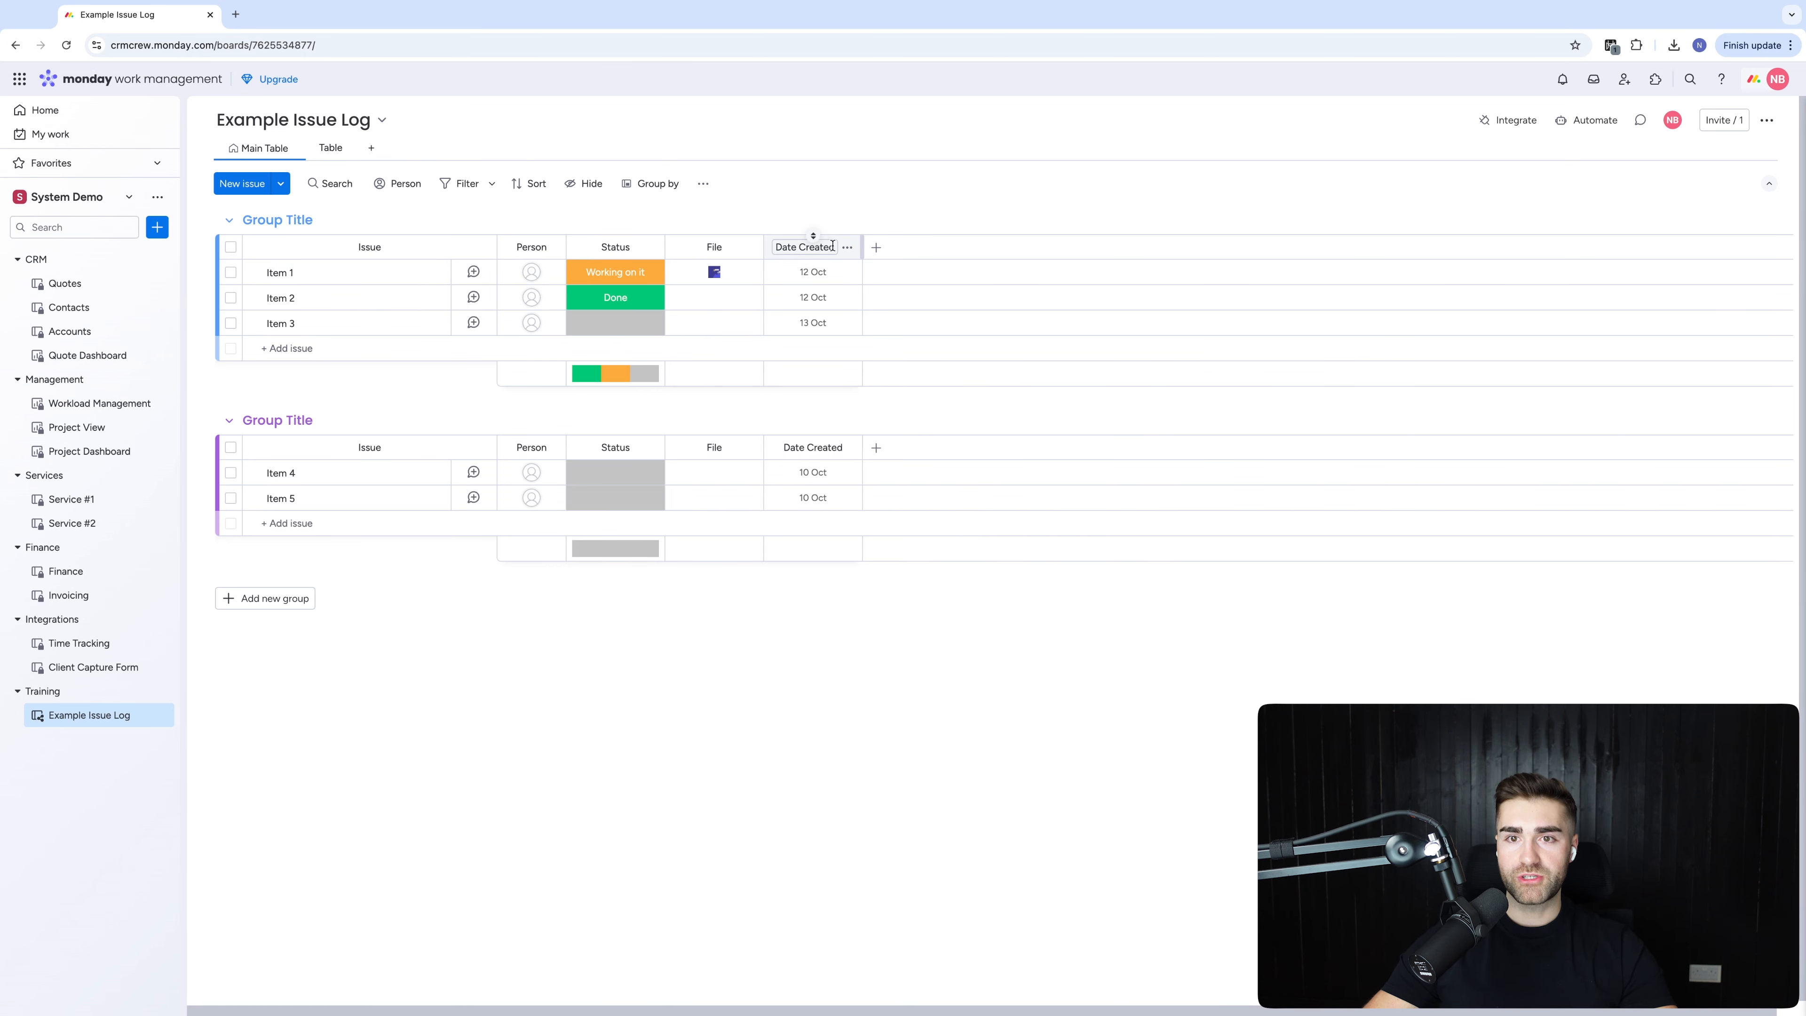
Restrict editing of the Date Created column and bring up the board's automations
{"action": "left_click", "coordinate": [847, 247]}
{"action": "mouse_move", "coordinate": [988, 259]}
{"action": "left_click", "coordinate": [1131, 375]}
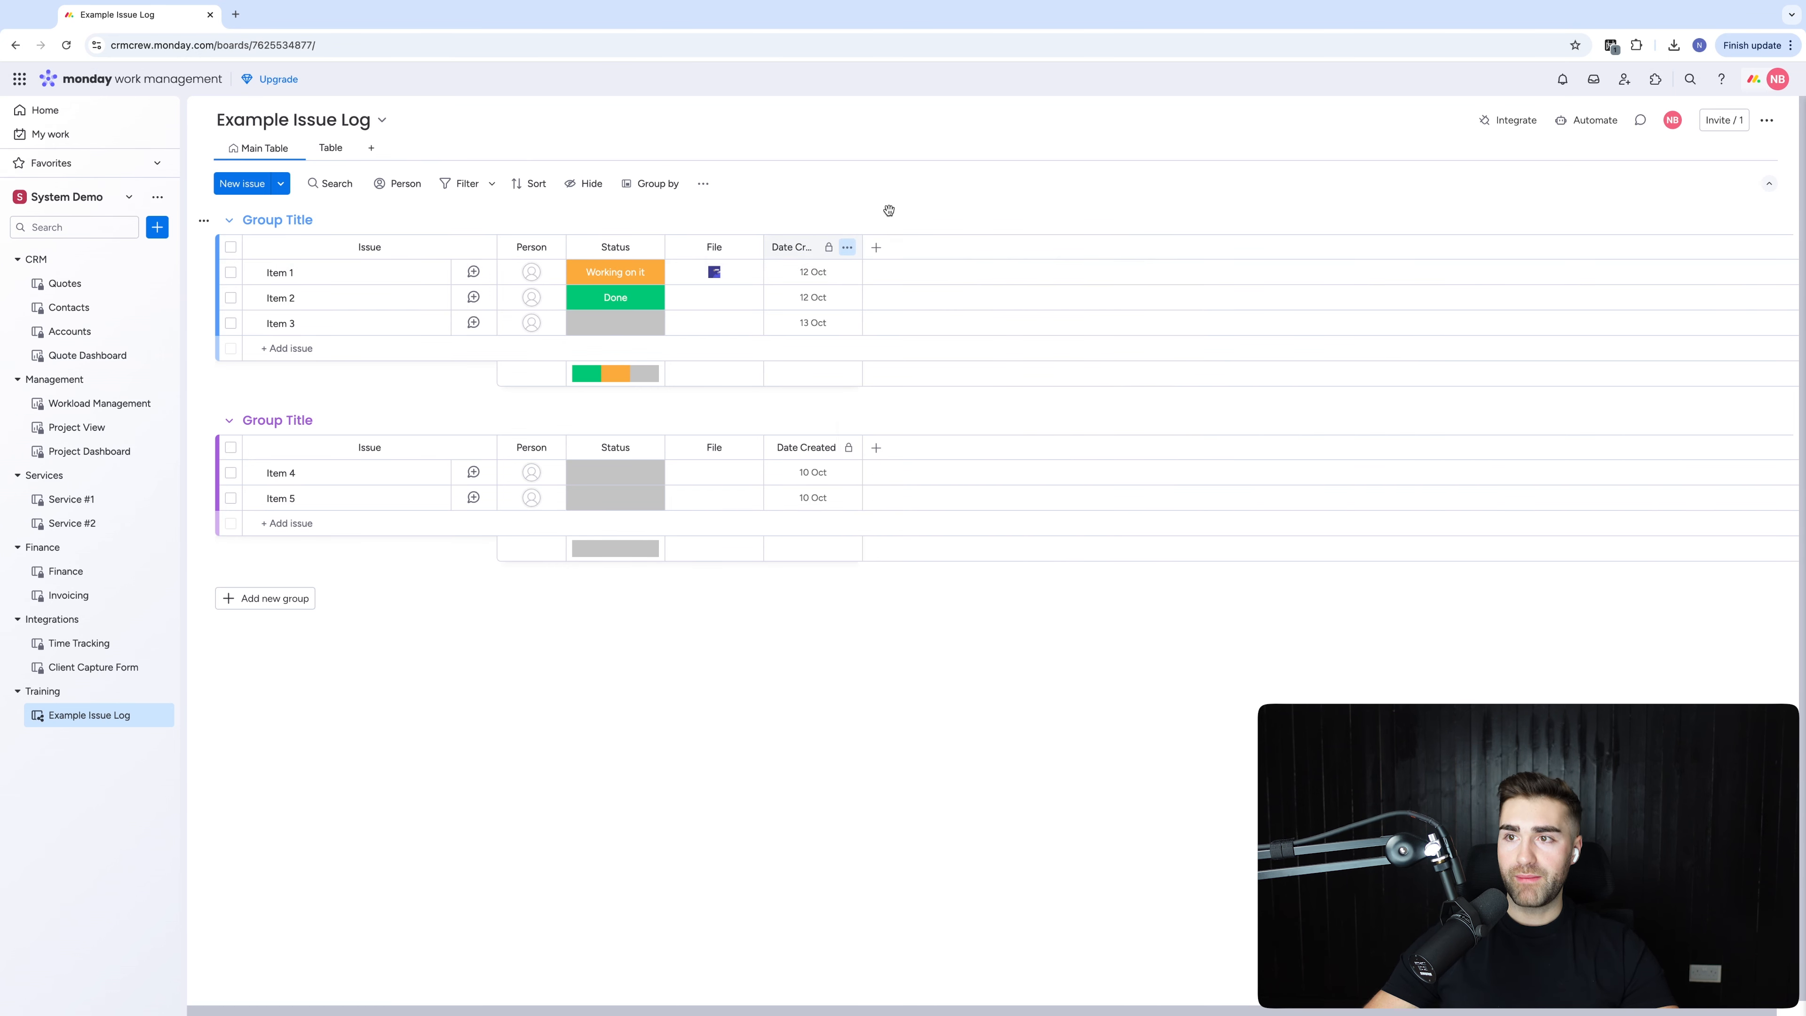
{"action": "left_click", "coordinate": [1595, 121]}
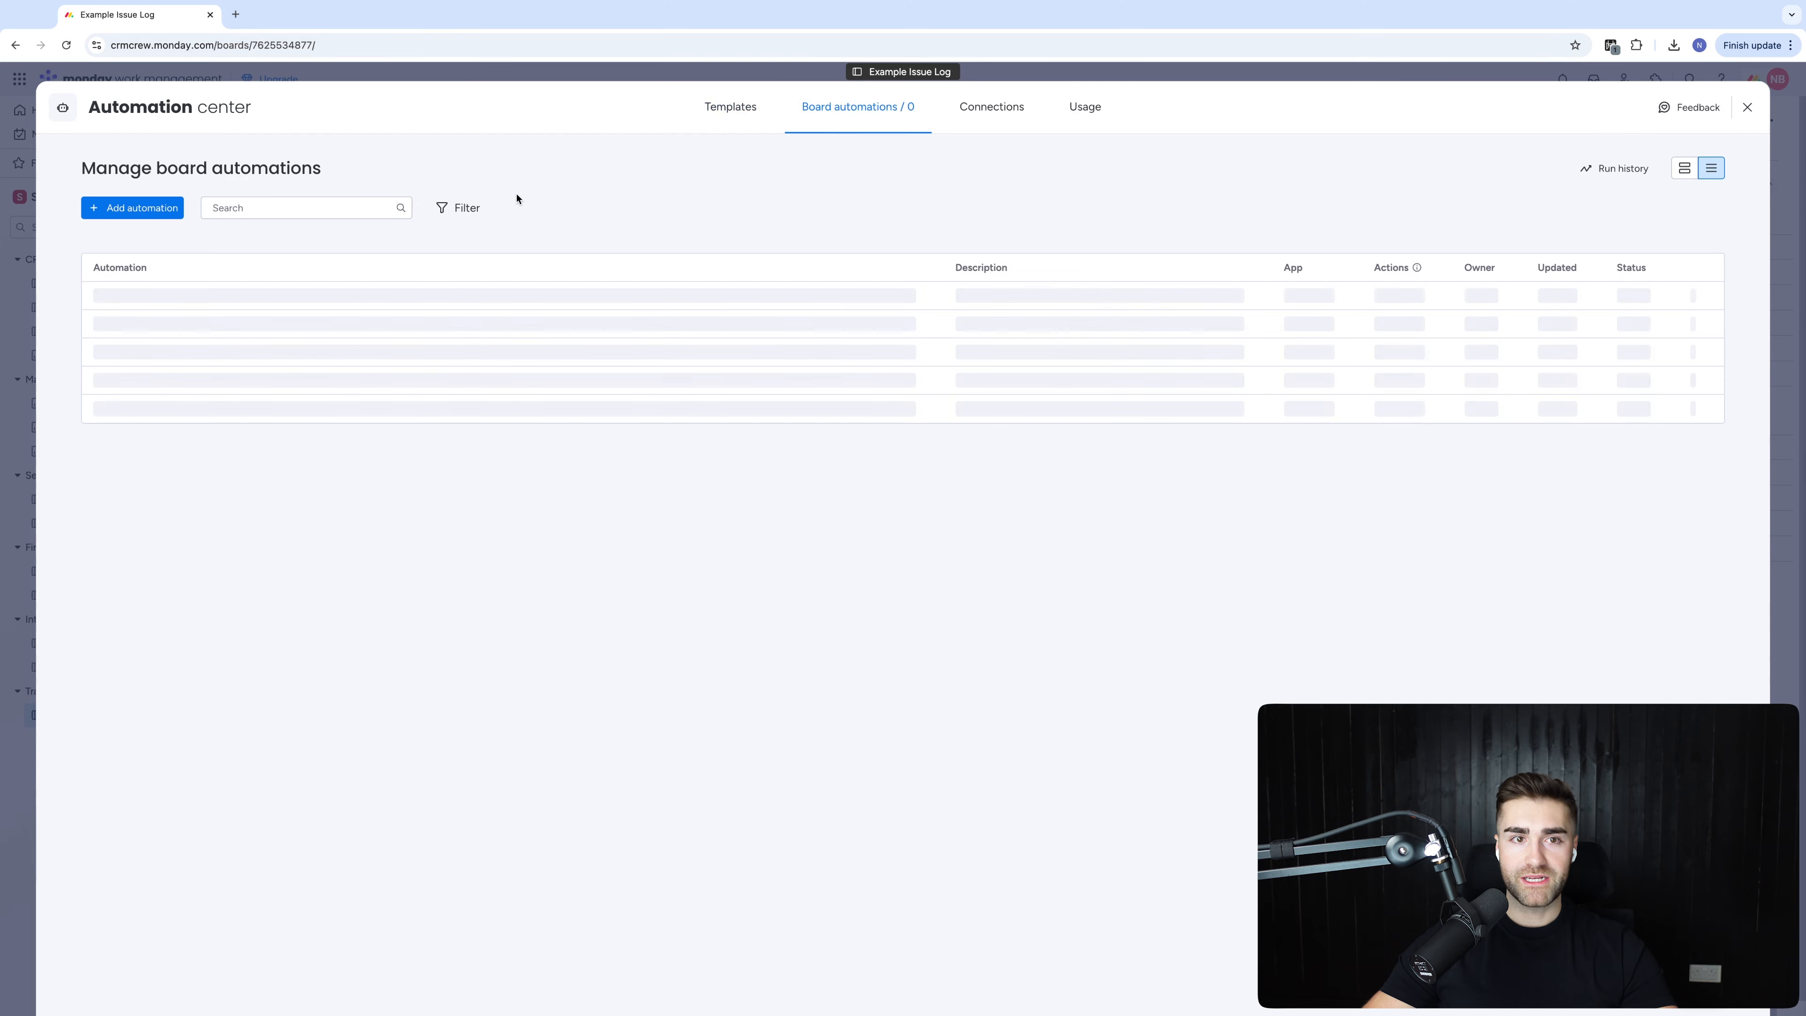
Create an automation: when an item is created, set Date Created to today
{"action": "left_click", "coordinate": [139, 209]}
{"action": "left_click", "coordinate": [442, 218]}
{"action": "type", "text": "item"}
{"action": "left_click", "coordinate": [444, 286]}
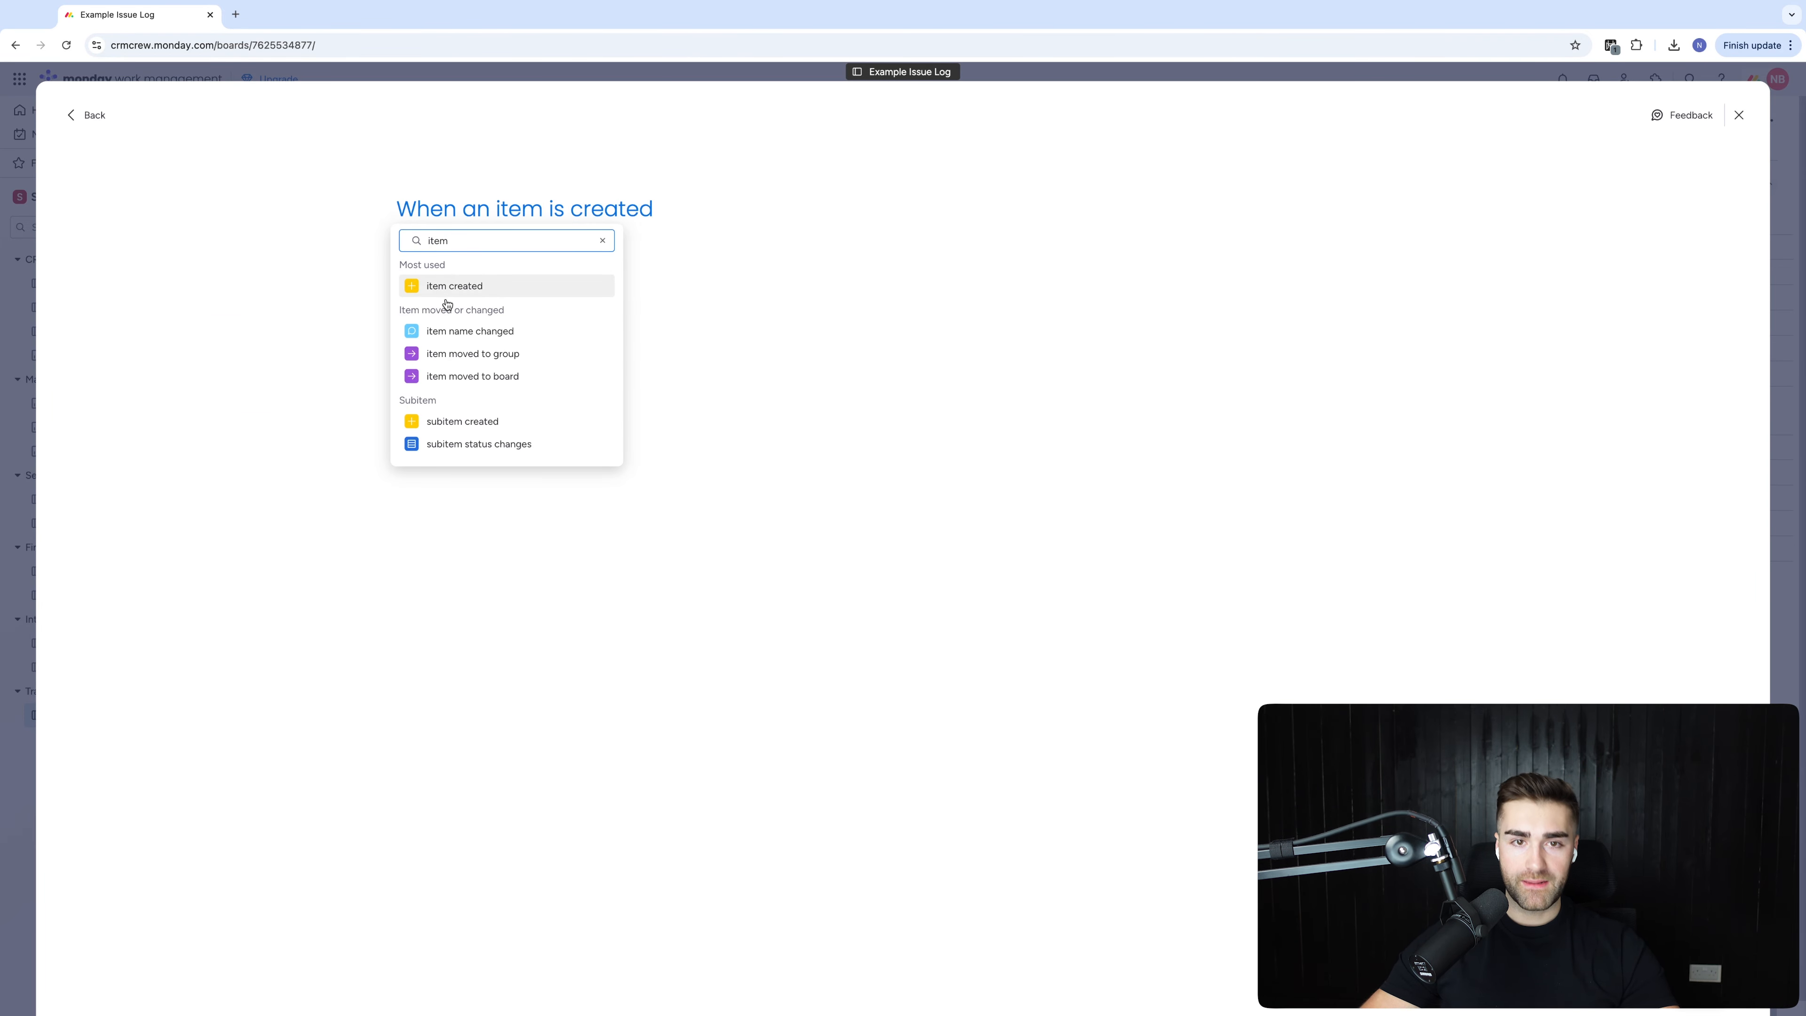
{"action": "type", "text": "set date"}
{"action": "left_click", "coordinate": [462, 375]}
{"action": "left_click", "coordinate": [519, 305]}
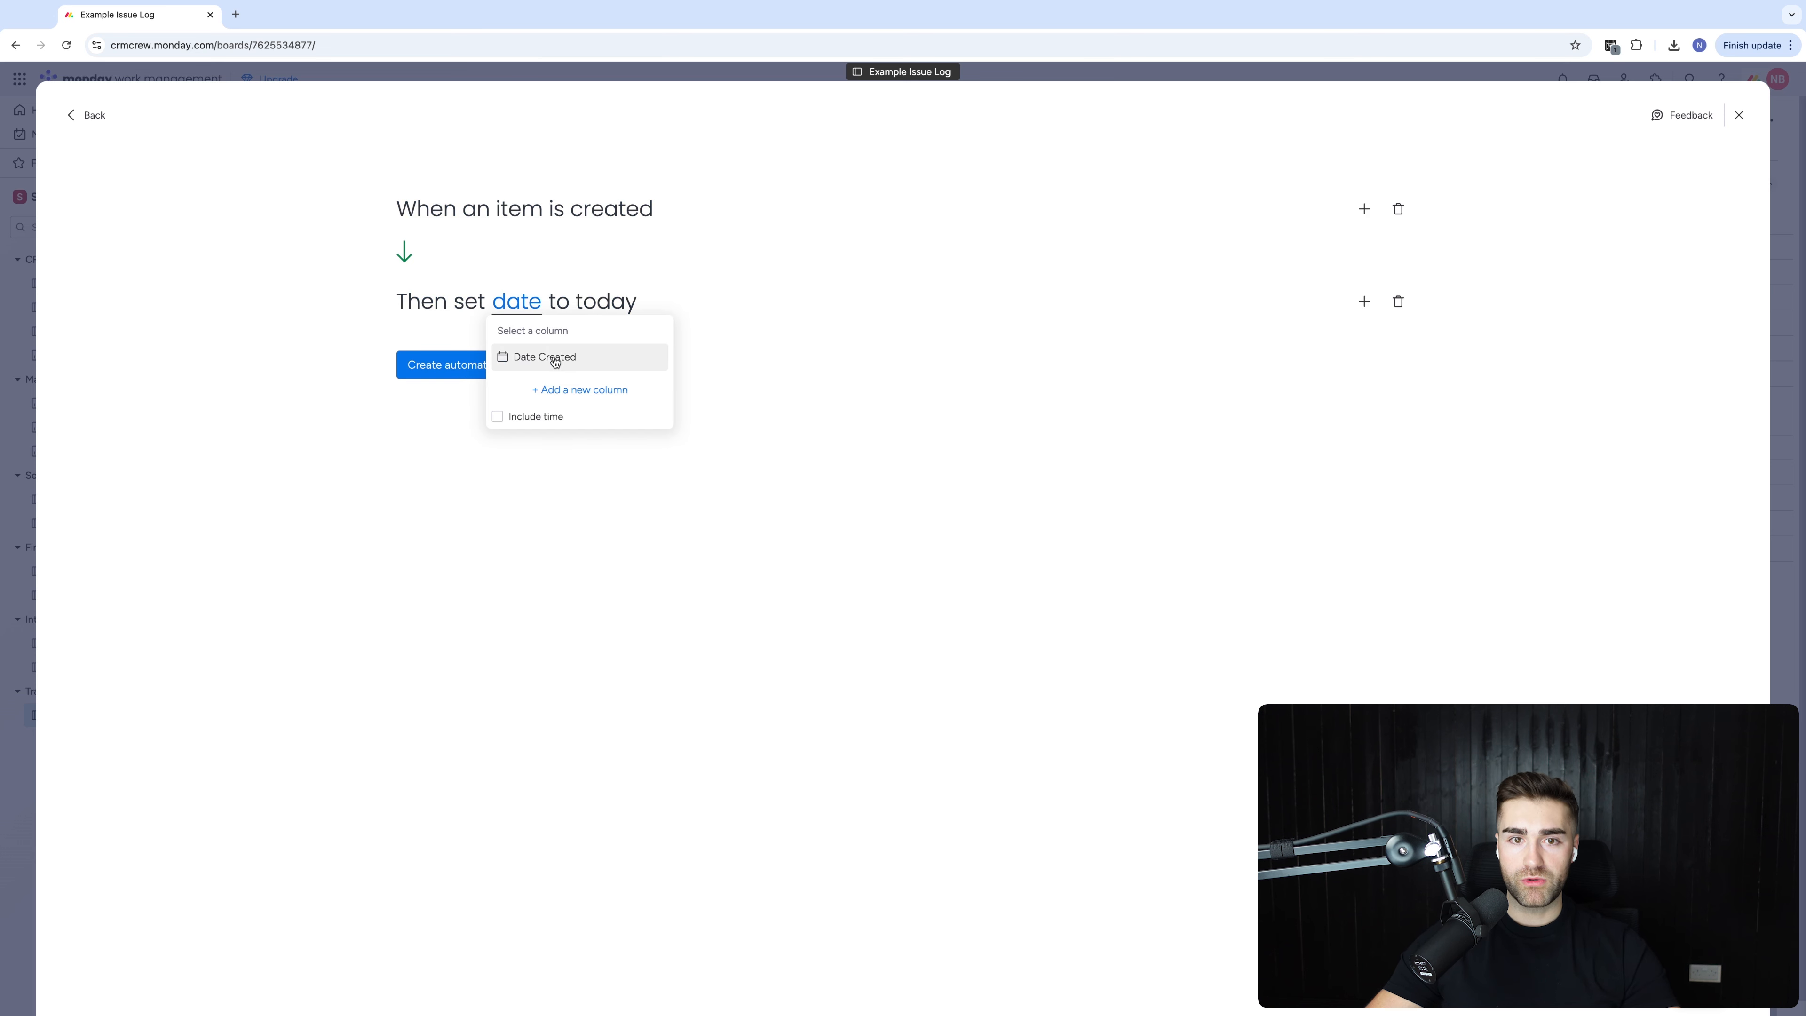
{"action": "left_click", "coordinate": [555, 361]}
{"action": "left_click", "coordinate": [513, 309]}
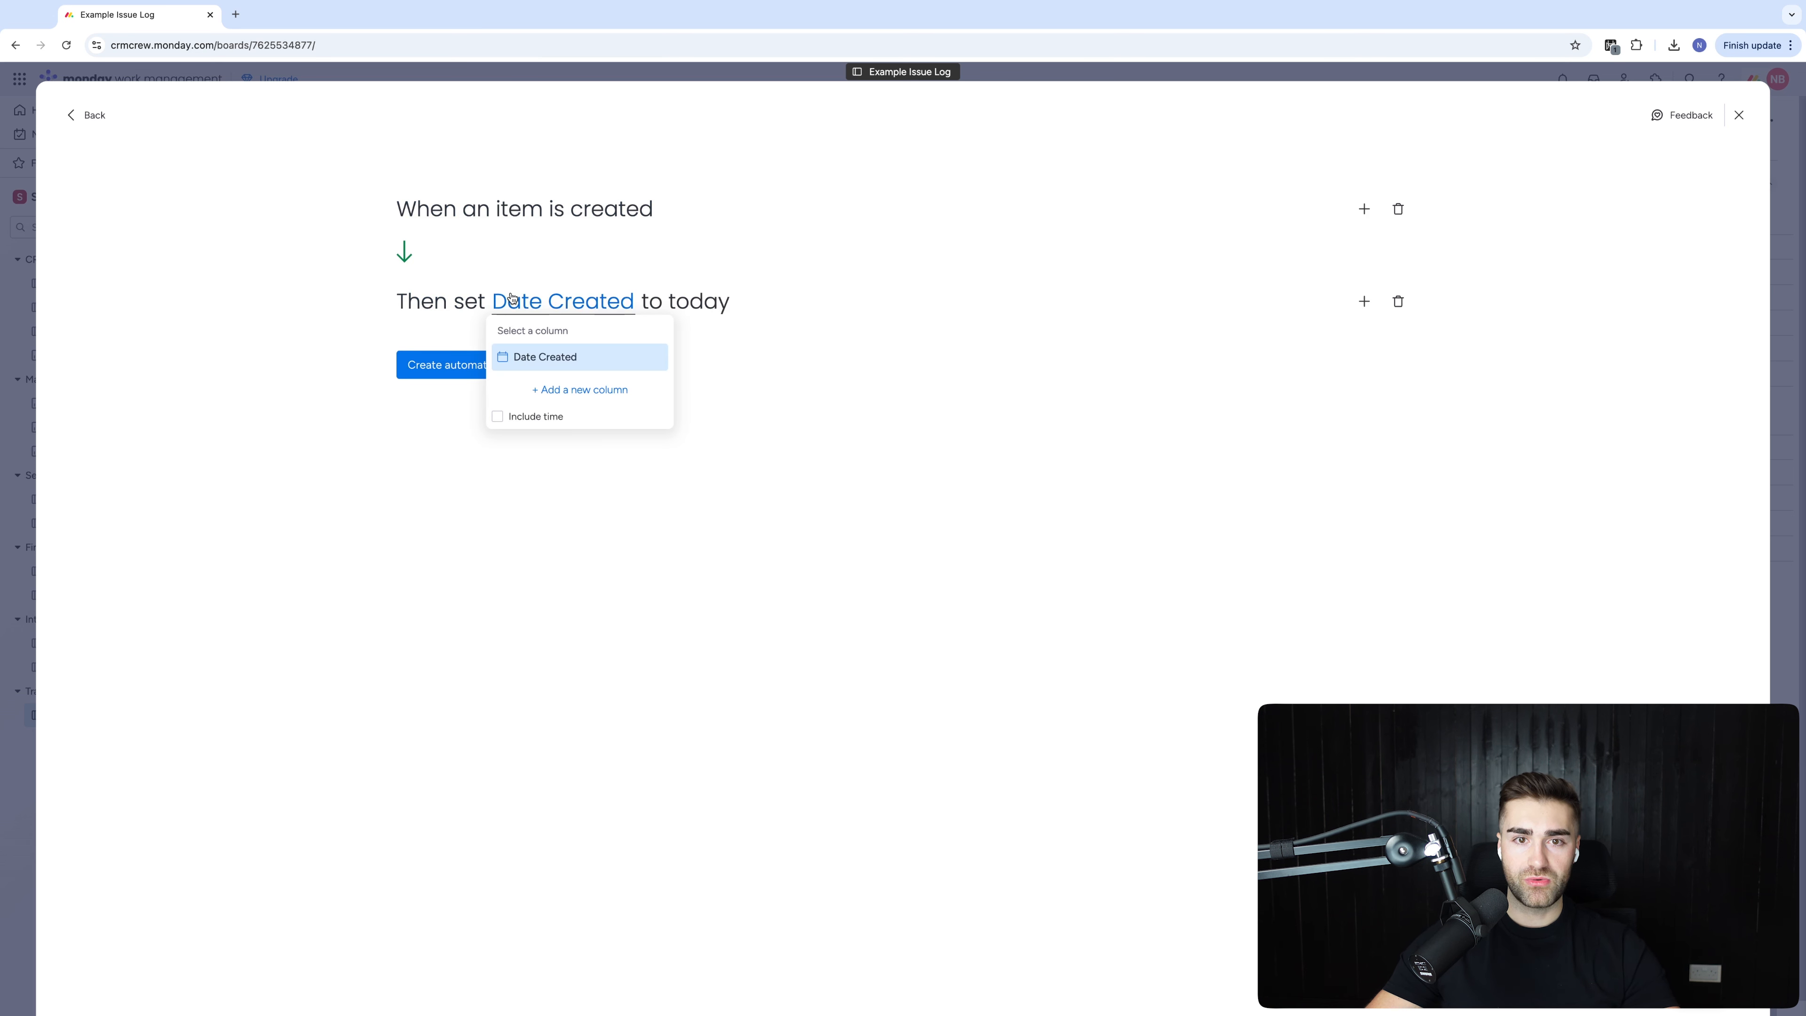
{"action": "left_click", "coordinate": [377, 484]}
{"action": "left_click", "coordinate": [490, 362]}
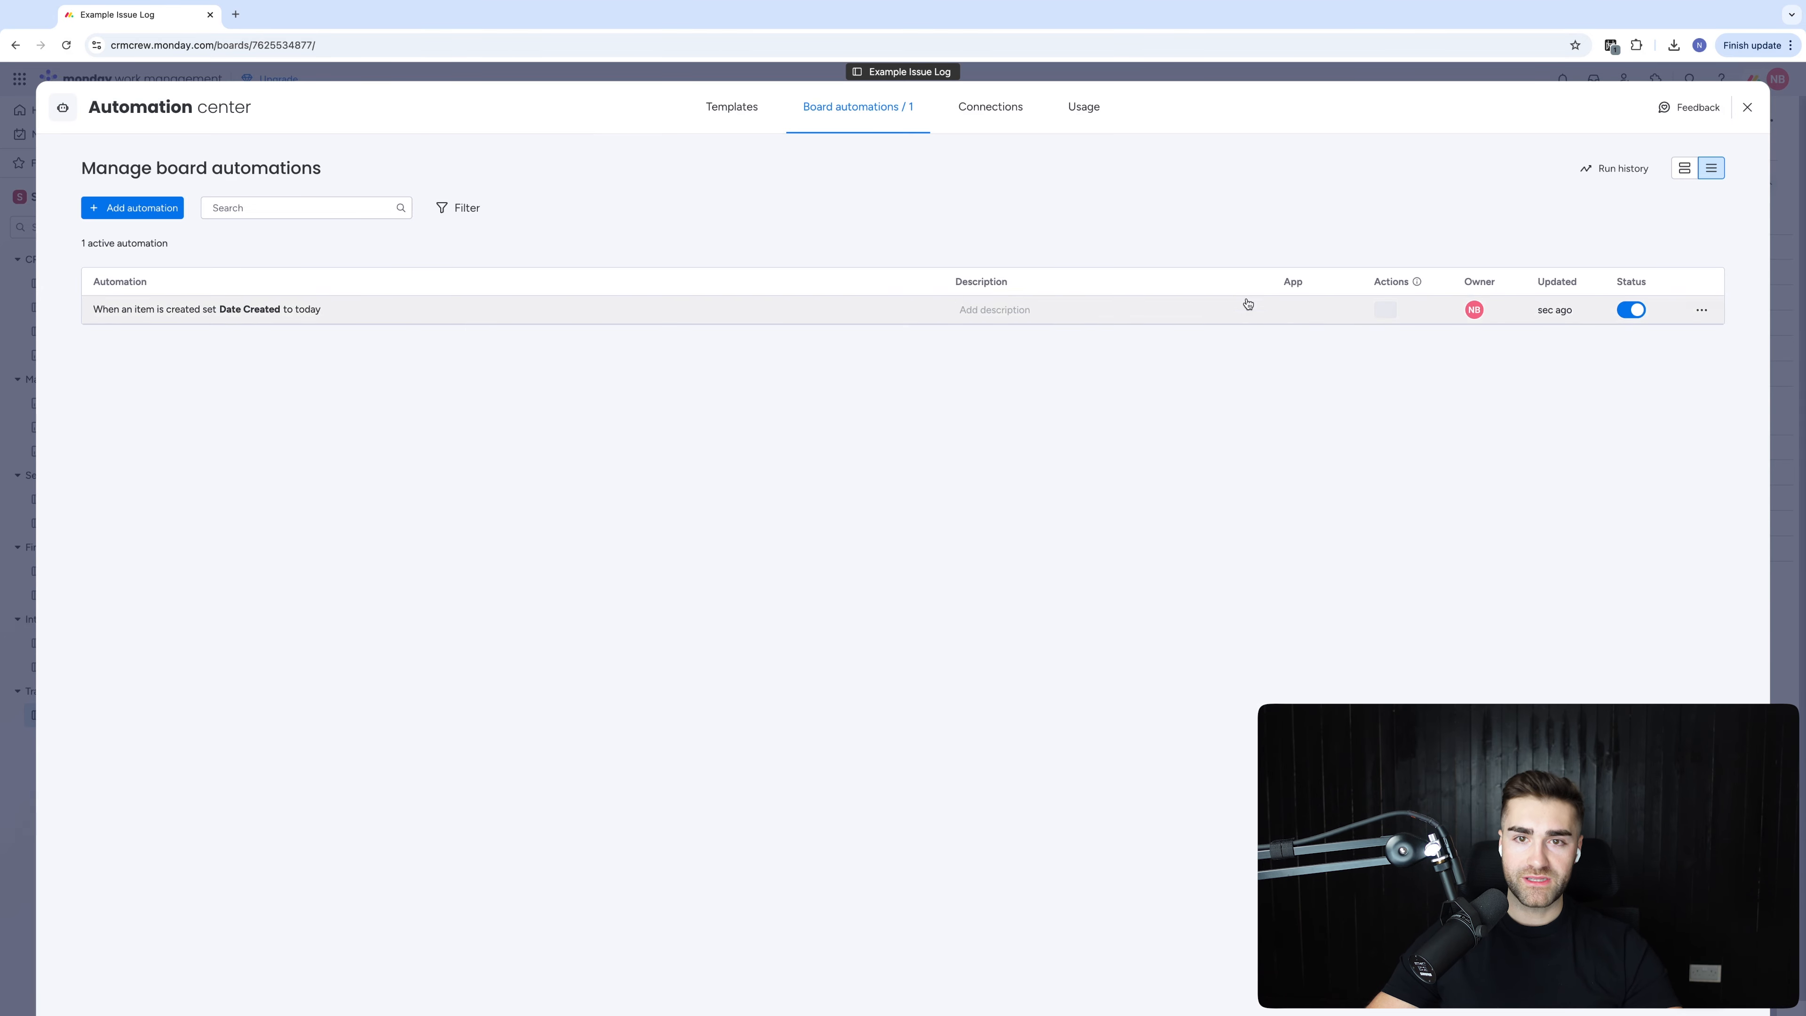
Back on the board, add test issue A to the first group
{"action": "key", "text": "Escape"}
{"action": "left_click", "coordinate": [324, 341]}
{"action": "key", "text": "Return"}
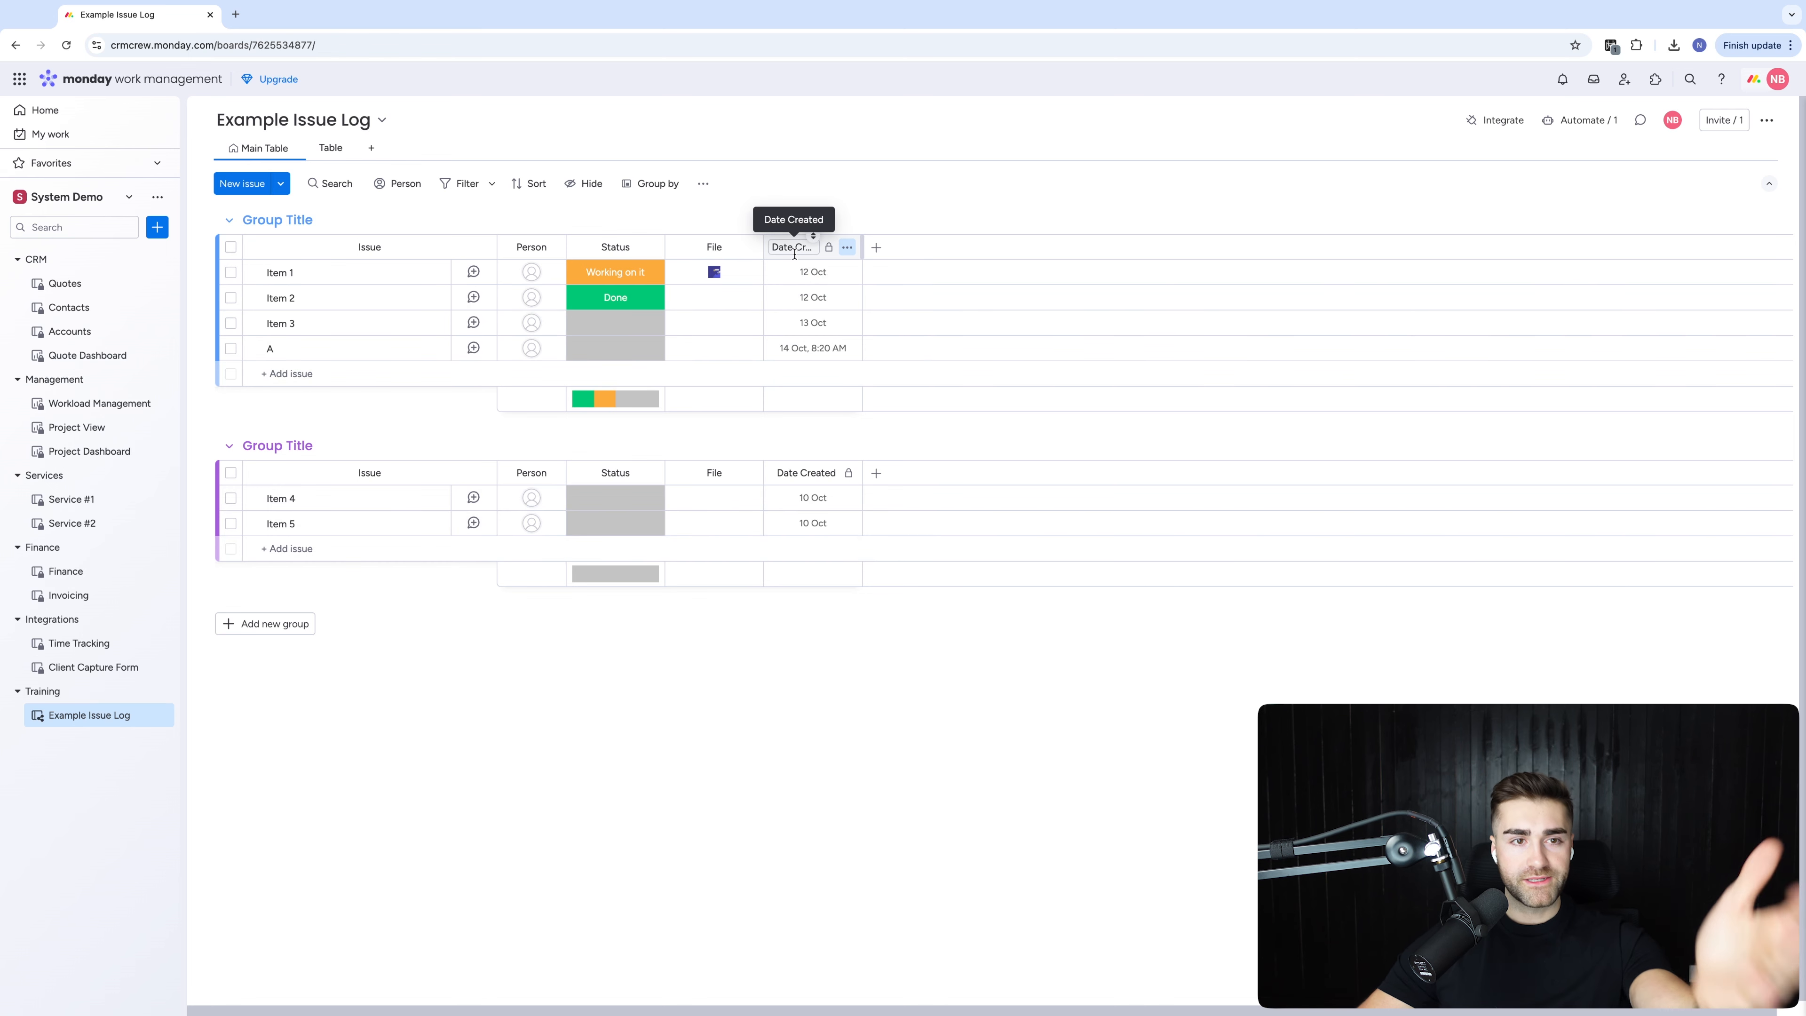
Add a Date column to the board and name it Date Completed
{"action": "left_click", "coordinate": [877, 247]}
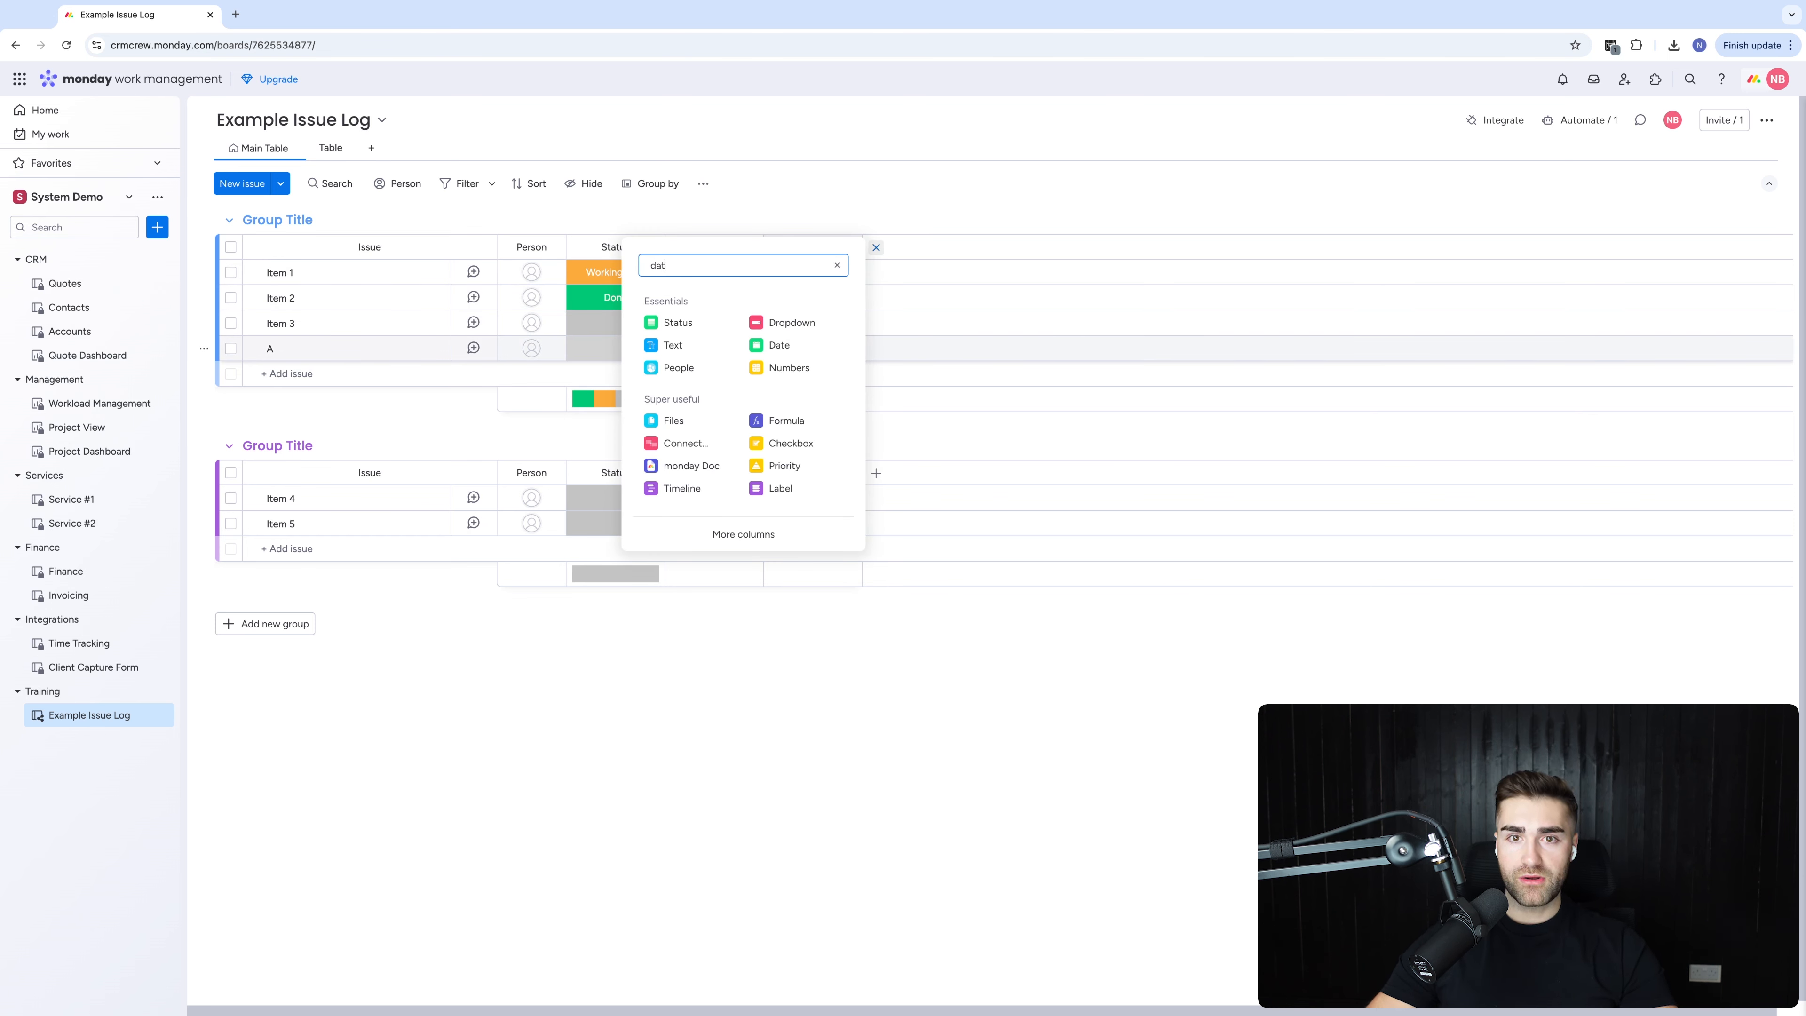
{"action": "type", "text": "dat"}
{"action": "left_click", "coordinate": [761, 343]}
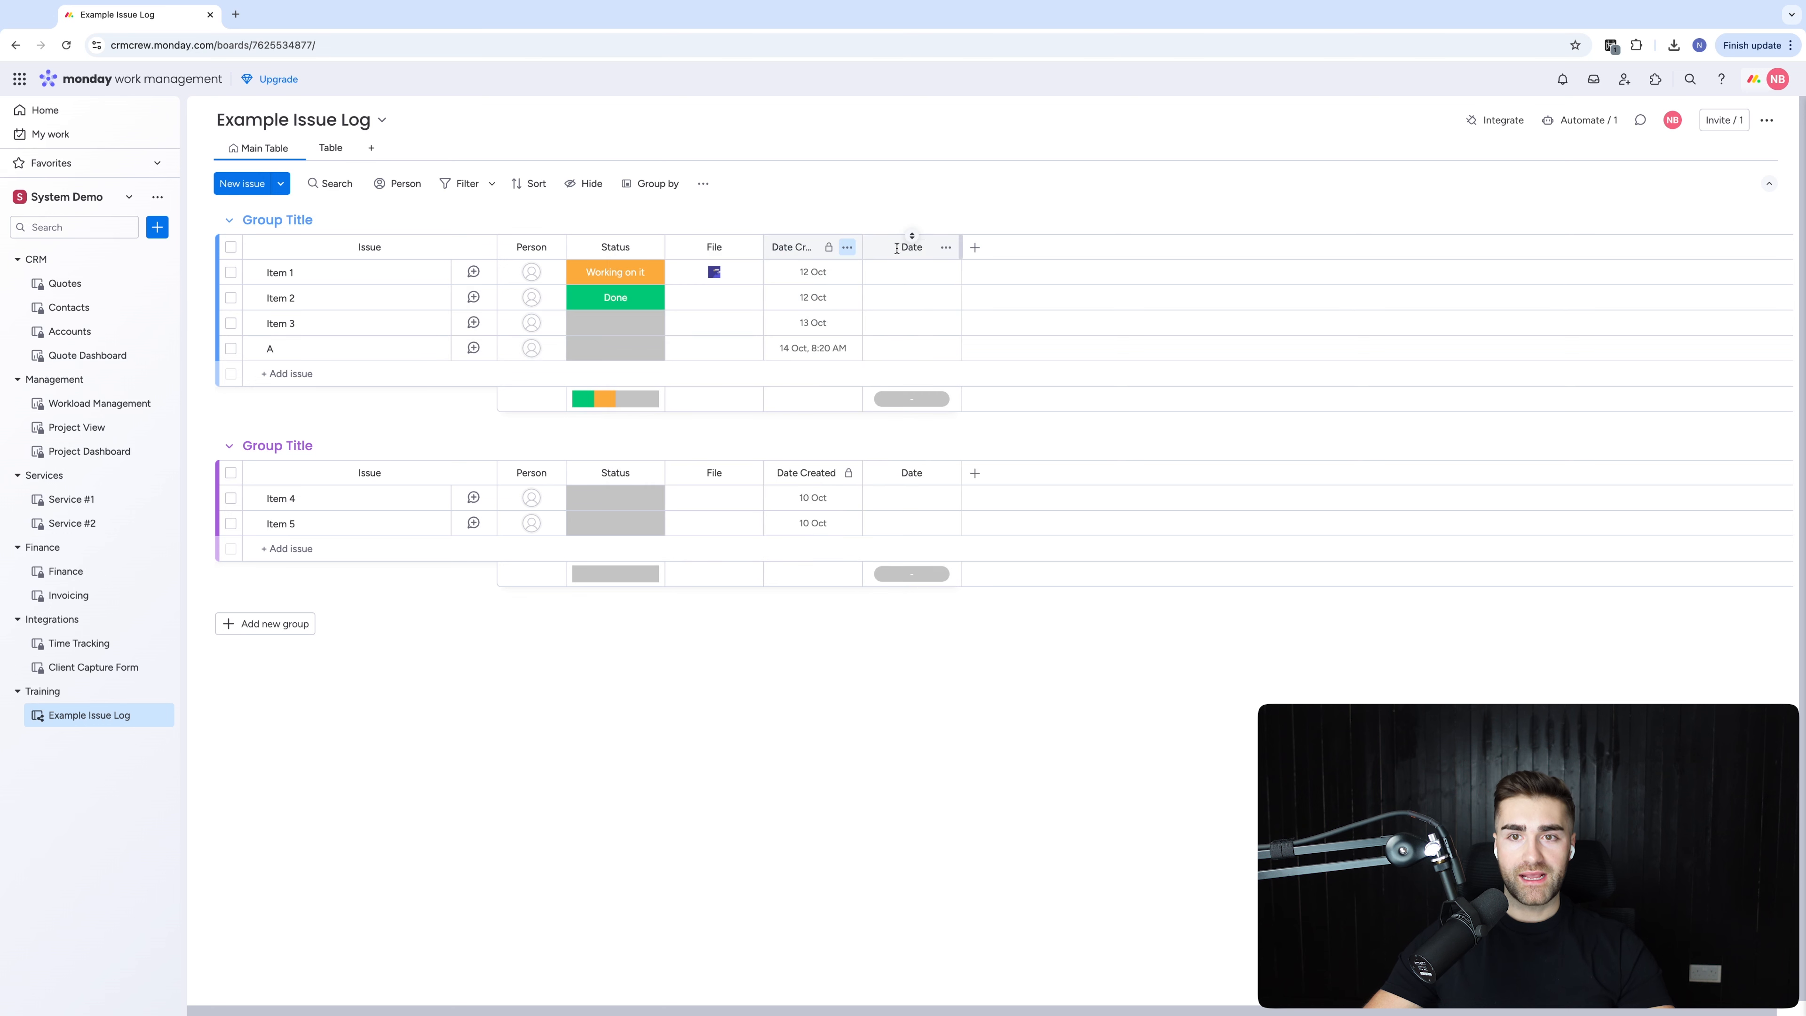
{"action": "left_click", "coordinate": [902, 247]}
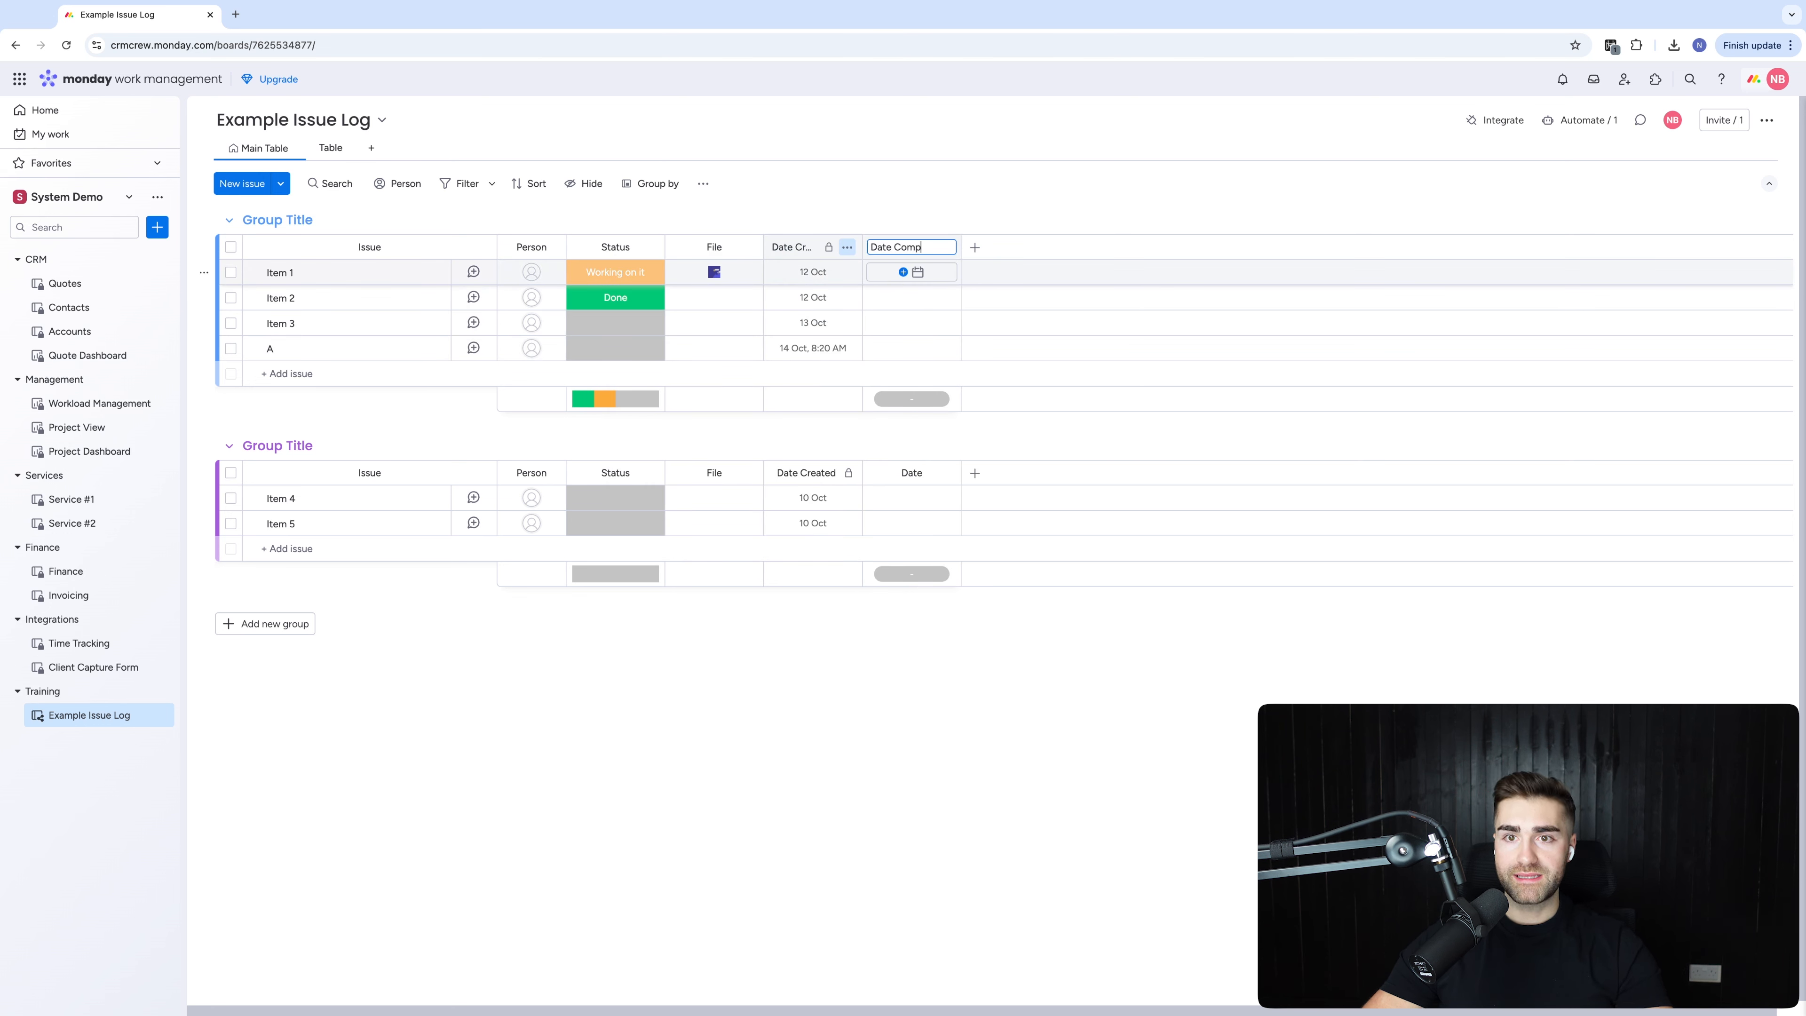
{"action": "type", "text": "Completed"}
{"action": "key", "text": "Return"}
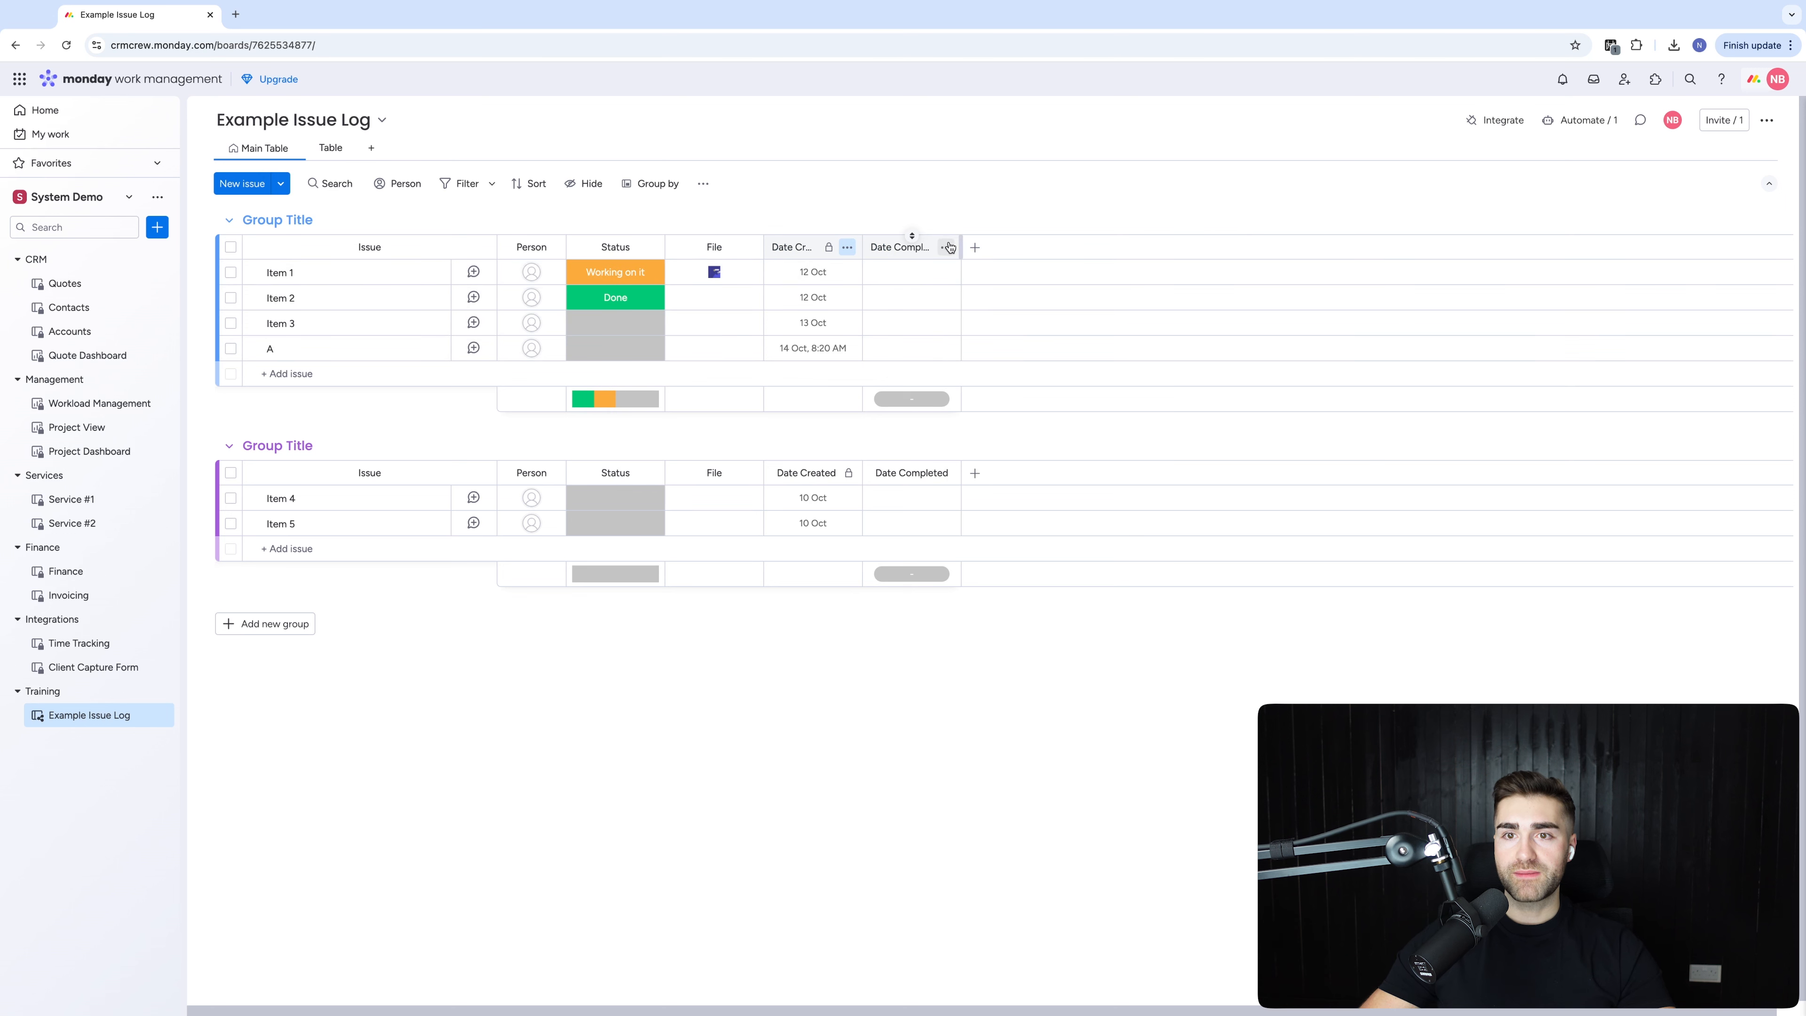
Restrict editing on the Date Completed column
{"action": "left_click", "coordinate": [948, 247]}
{"action": "mouse_move", "coordinate": [1061, 254]}
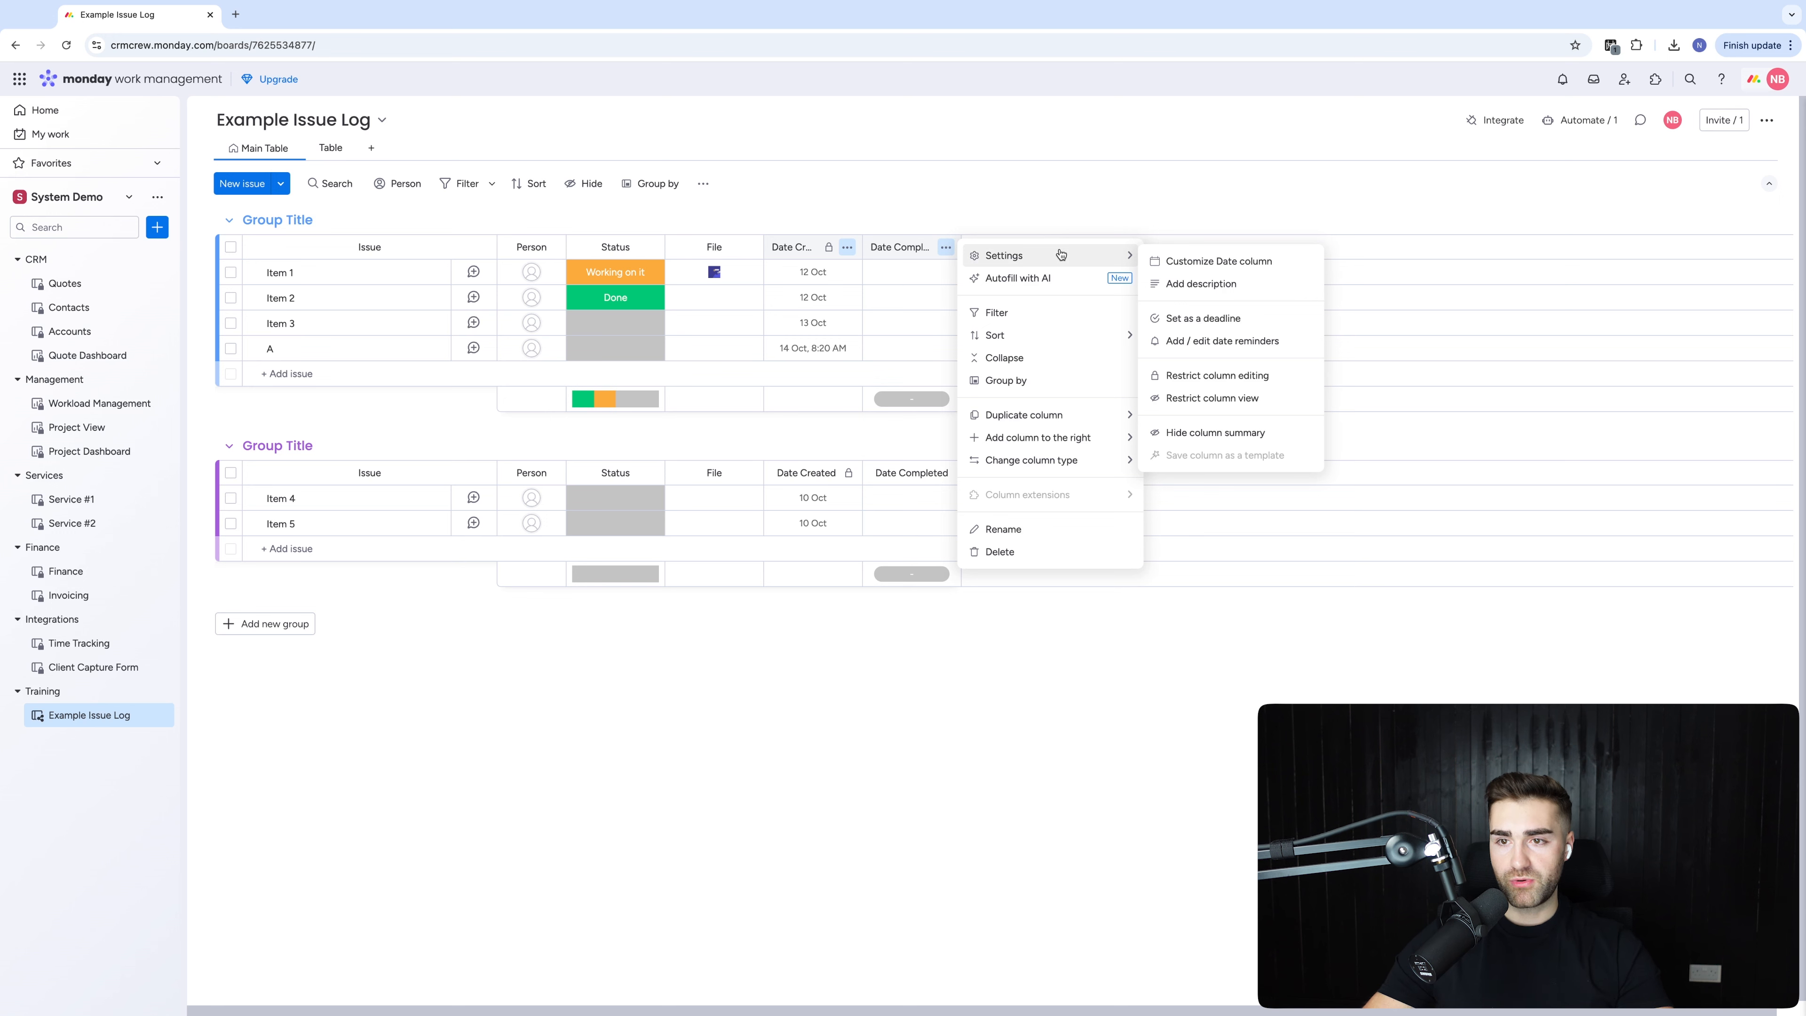
{"action": "left_click", "coordinate": [1083, 149]}
{"action": "left_click", "coordinate": [951, 247]}
{"action": "left_click", "coordinate": [1044, 177]}
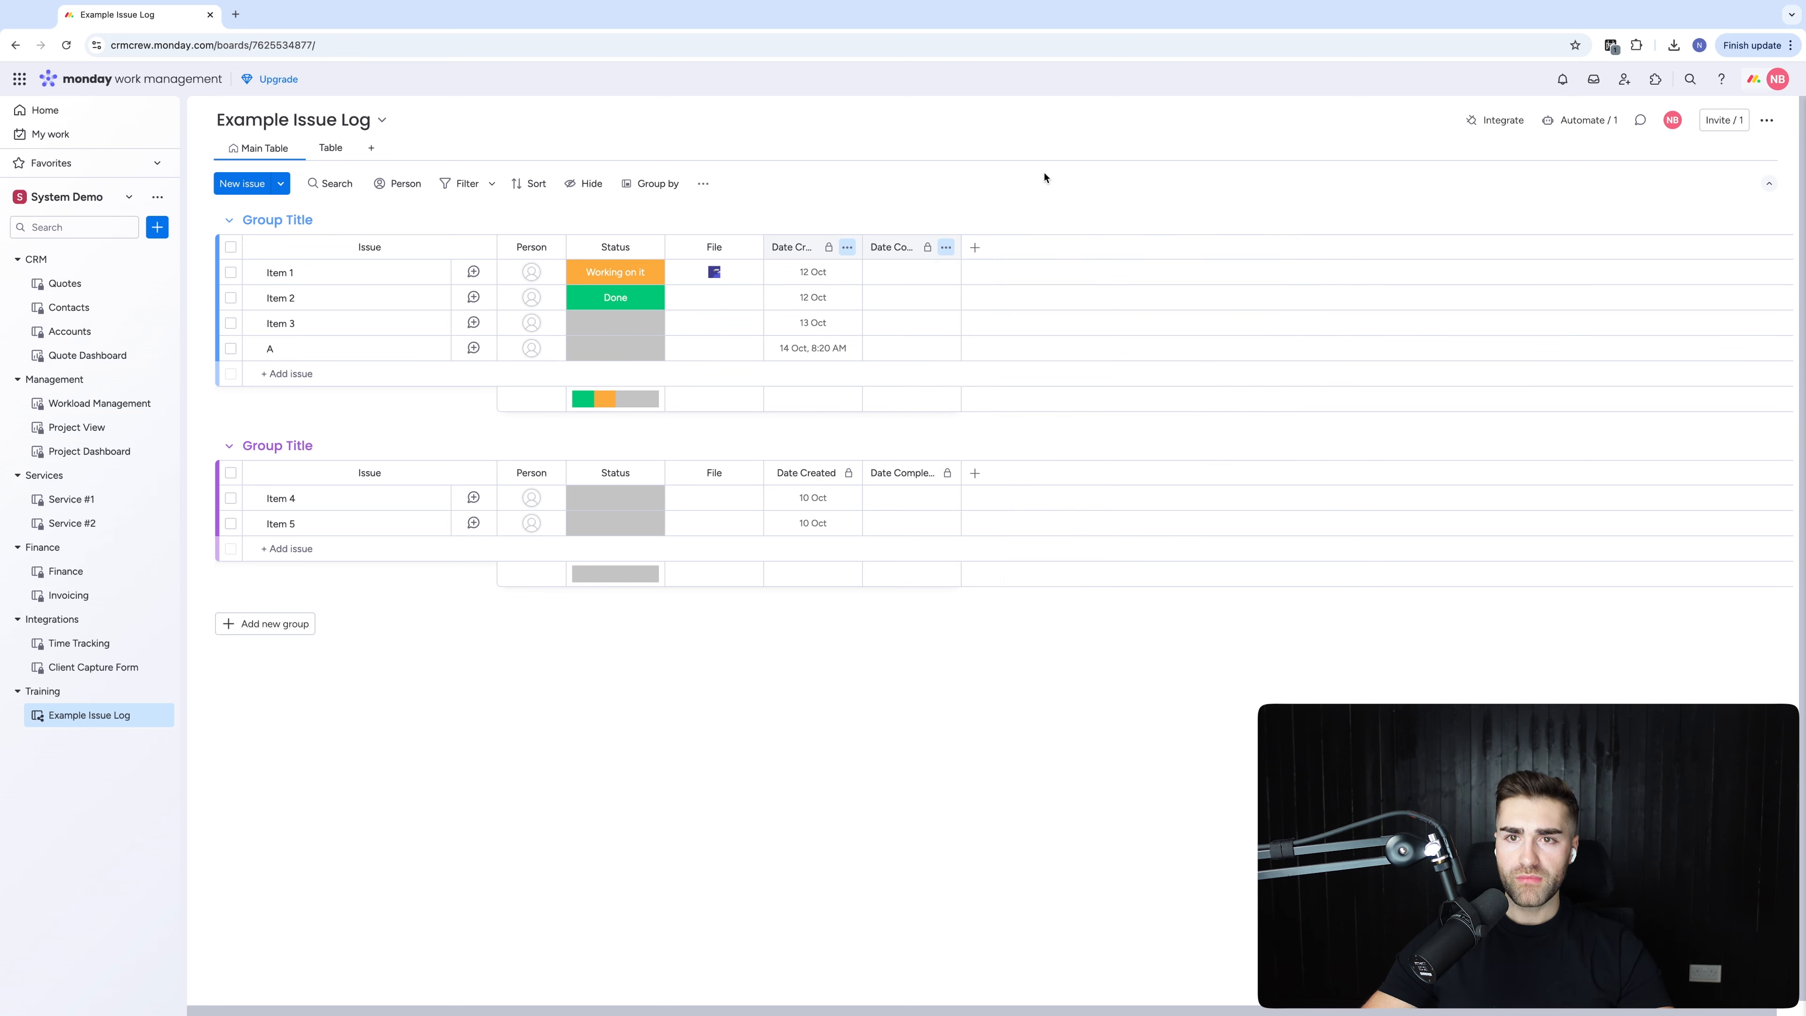
Add a new group named Resolved Issues, keeping its green colour
{"action": "left_click", "coordinate": [262, 630]}
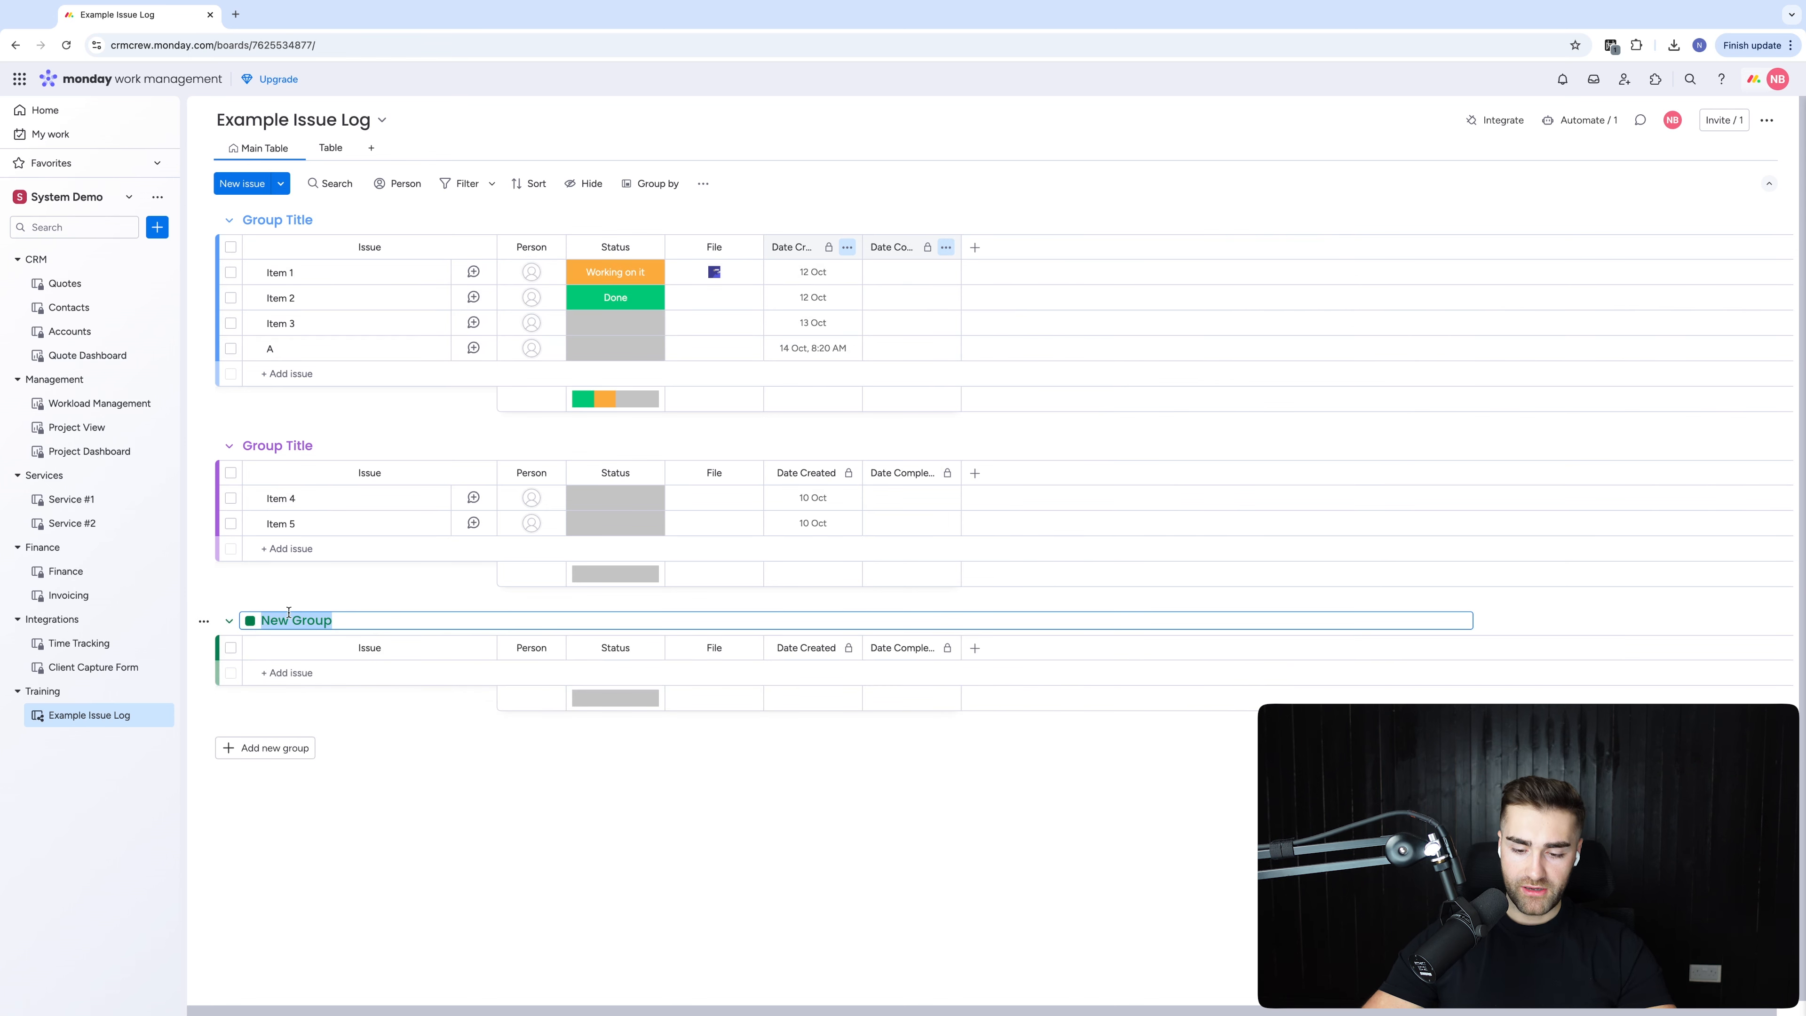
{"action": "type", "text": "Completed"}
{"action": "key", "text": "Return"}
{"action": "left_click", "coordinate": [273, 622]}
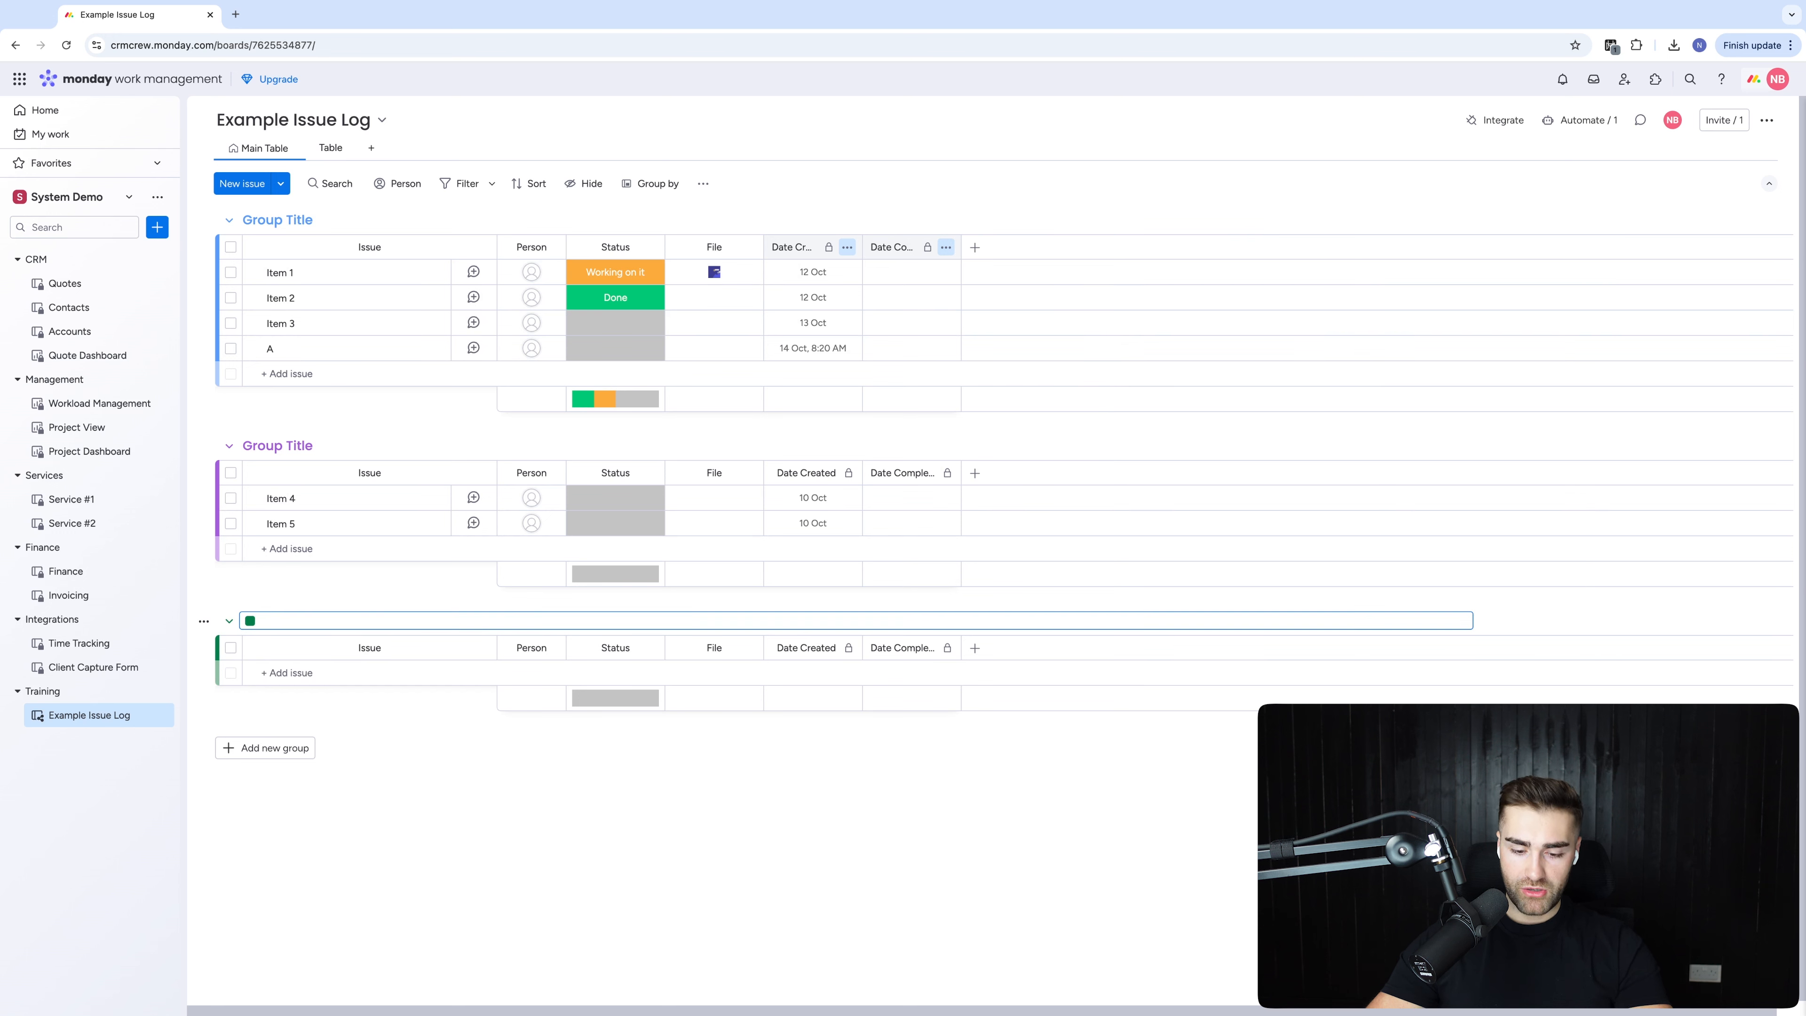
{"action": "type", "text": "Resolved Issues"}
{"action": "key", "text": "Return"}
{"action": "left_click", "coordinate": [256, 621]}
{"action": "left_click", "coordinate": [249, 621]}
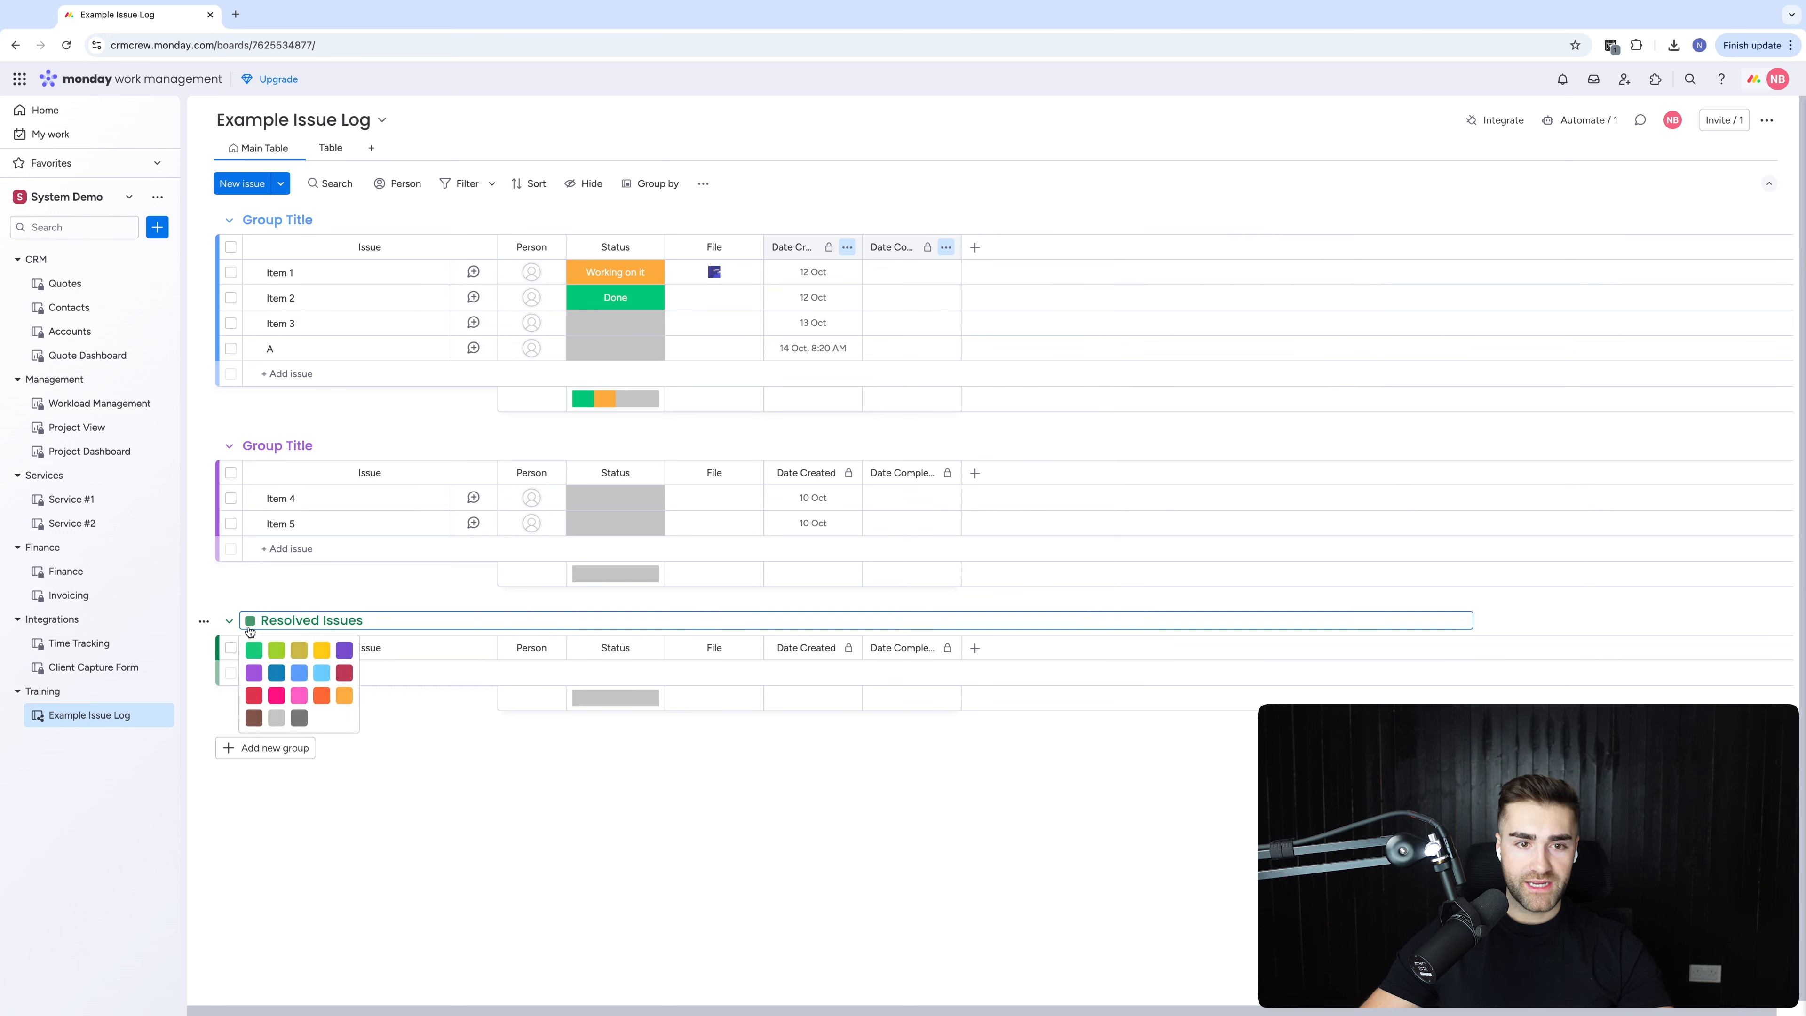
{"action": "left_click", "coordinate": [256, 655]}
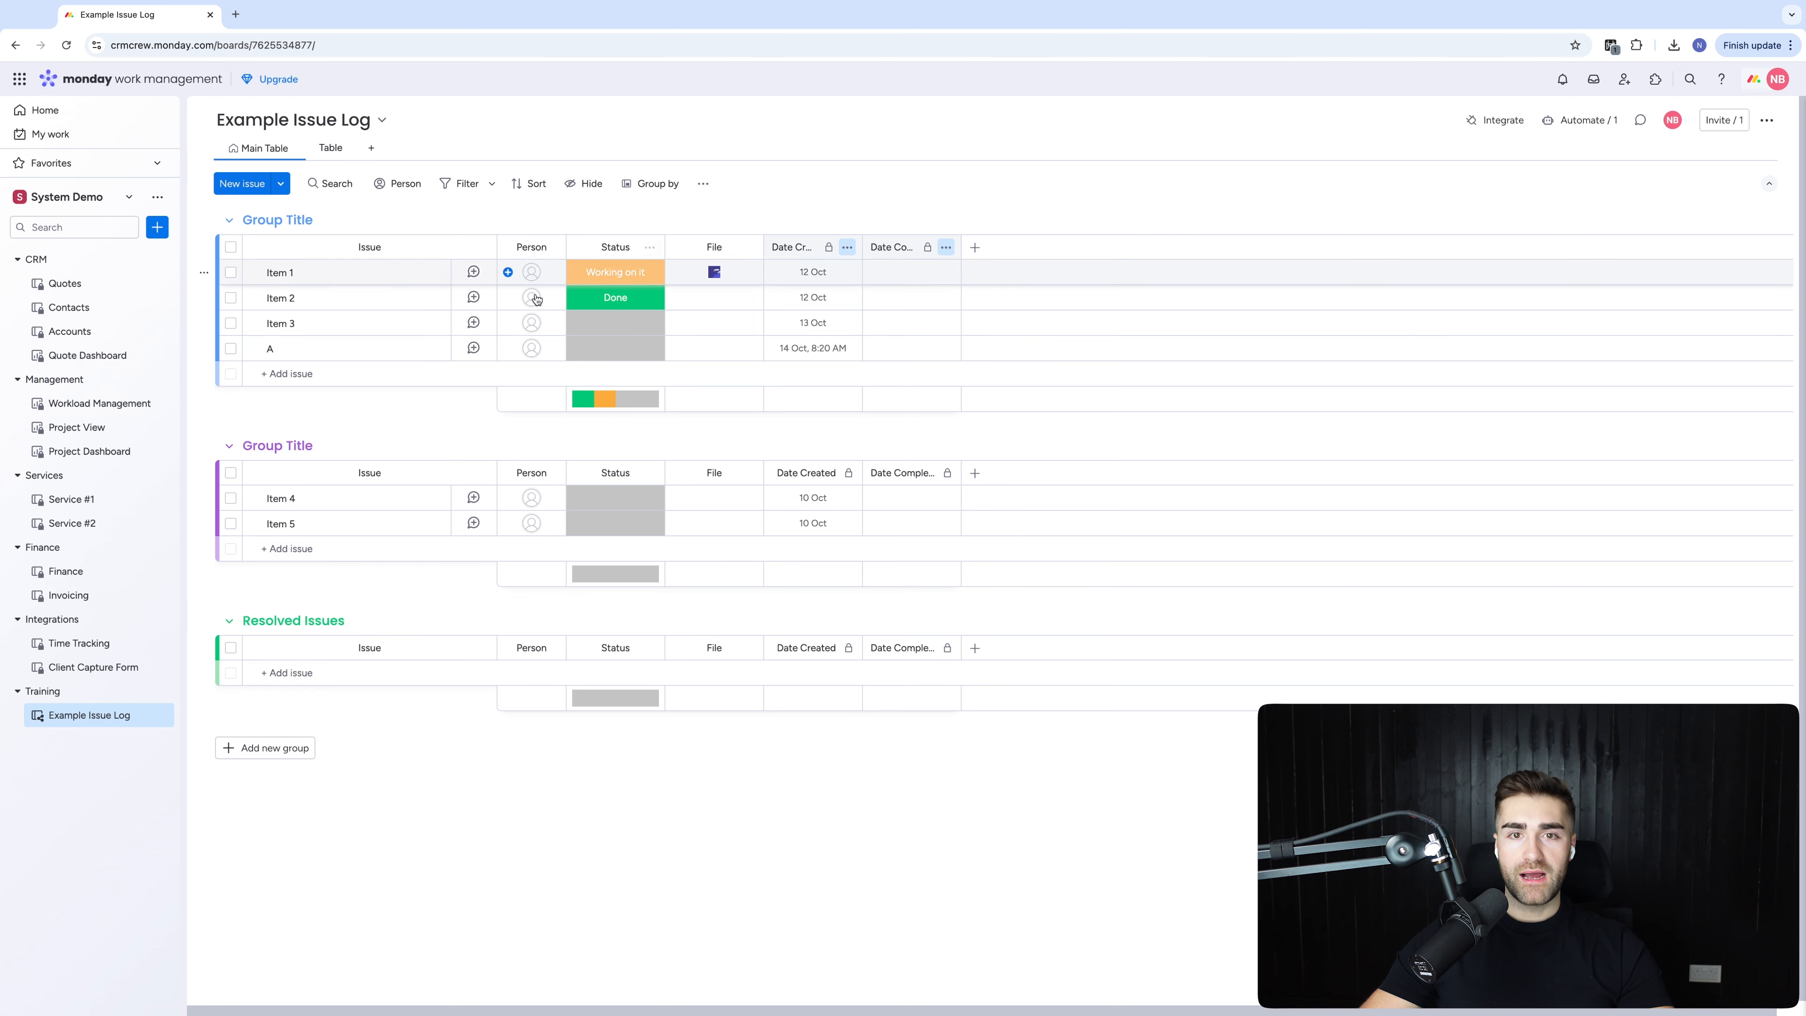
Rename the Done status label to Resolved
{"action": "left_click", "coordinate": [615, 297]}
{"action": "left_click", "coordinate": [616, 495]}
{"action": "type", "text": "Resolved"}
{"action": "left_click", "coordinate": [604, 518]}
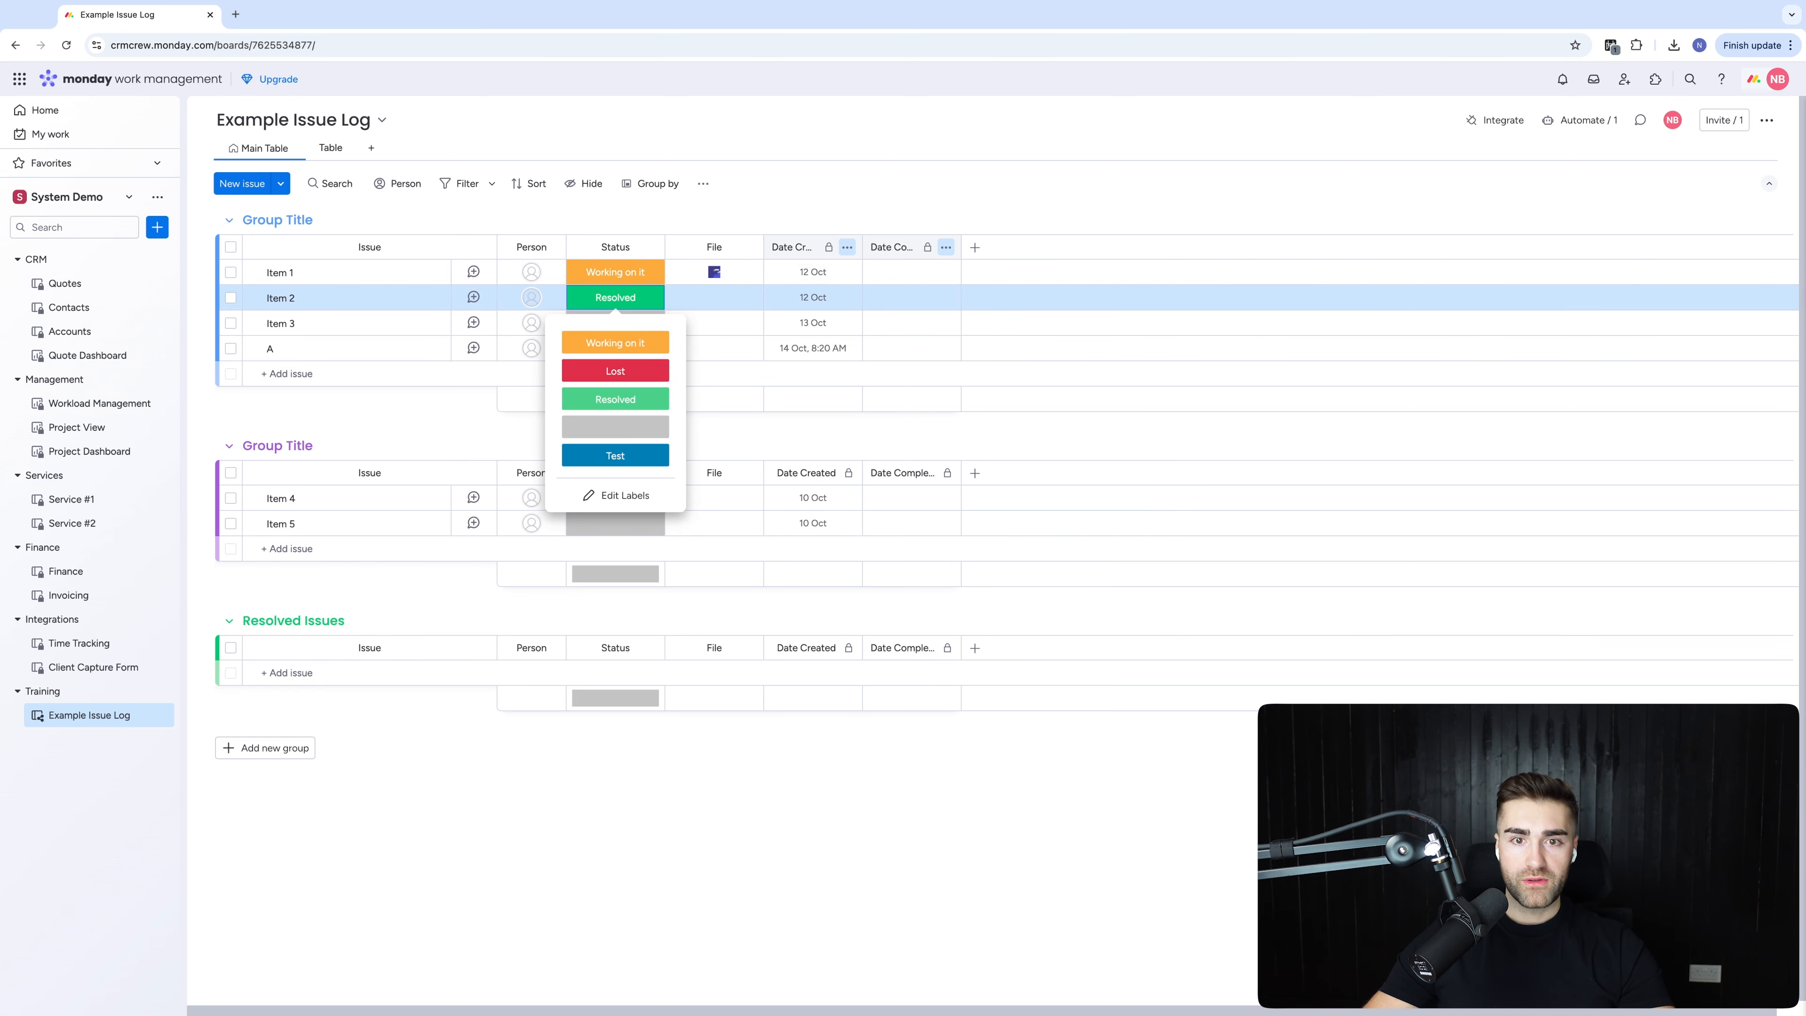
Move the blank default status label to the top and name it New
{"action": "left_click", "coordinate": [594, 493]}
{"action": "left_click_drag", "start_coordinate": [553, 427], "coordinate": [560, 336]}
{"action": "left_click", "coordinate": [613, 344]}
{"action": "type", "text": "New"}
{"action": "key", "text": "Return"}
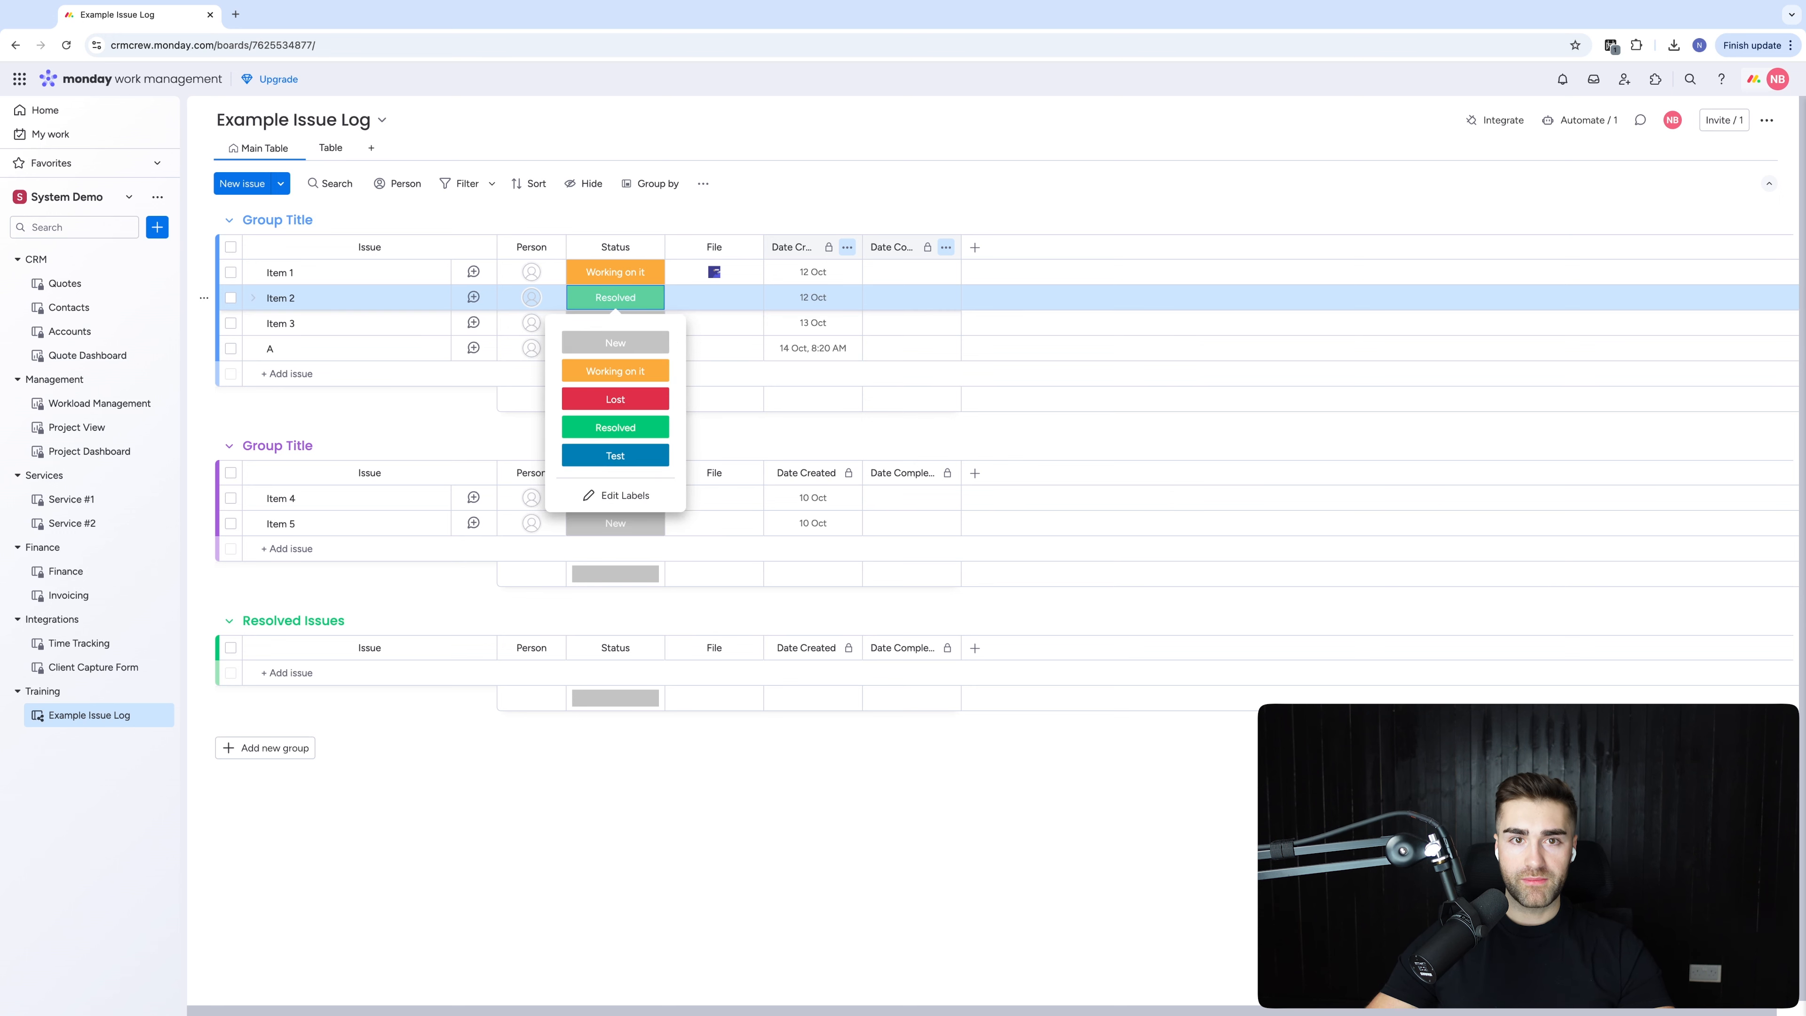
Make the first group dark grey and name it New
{"action": "left_click", "coordinate": [261, 222]}
{"action": "left_click", "coordinate": [250, 219]}
{"action": "left_click", "coordinate": [304, 324]}
{"action": "triple_click", "coordinate": [293, 222]}
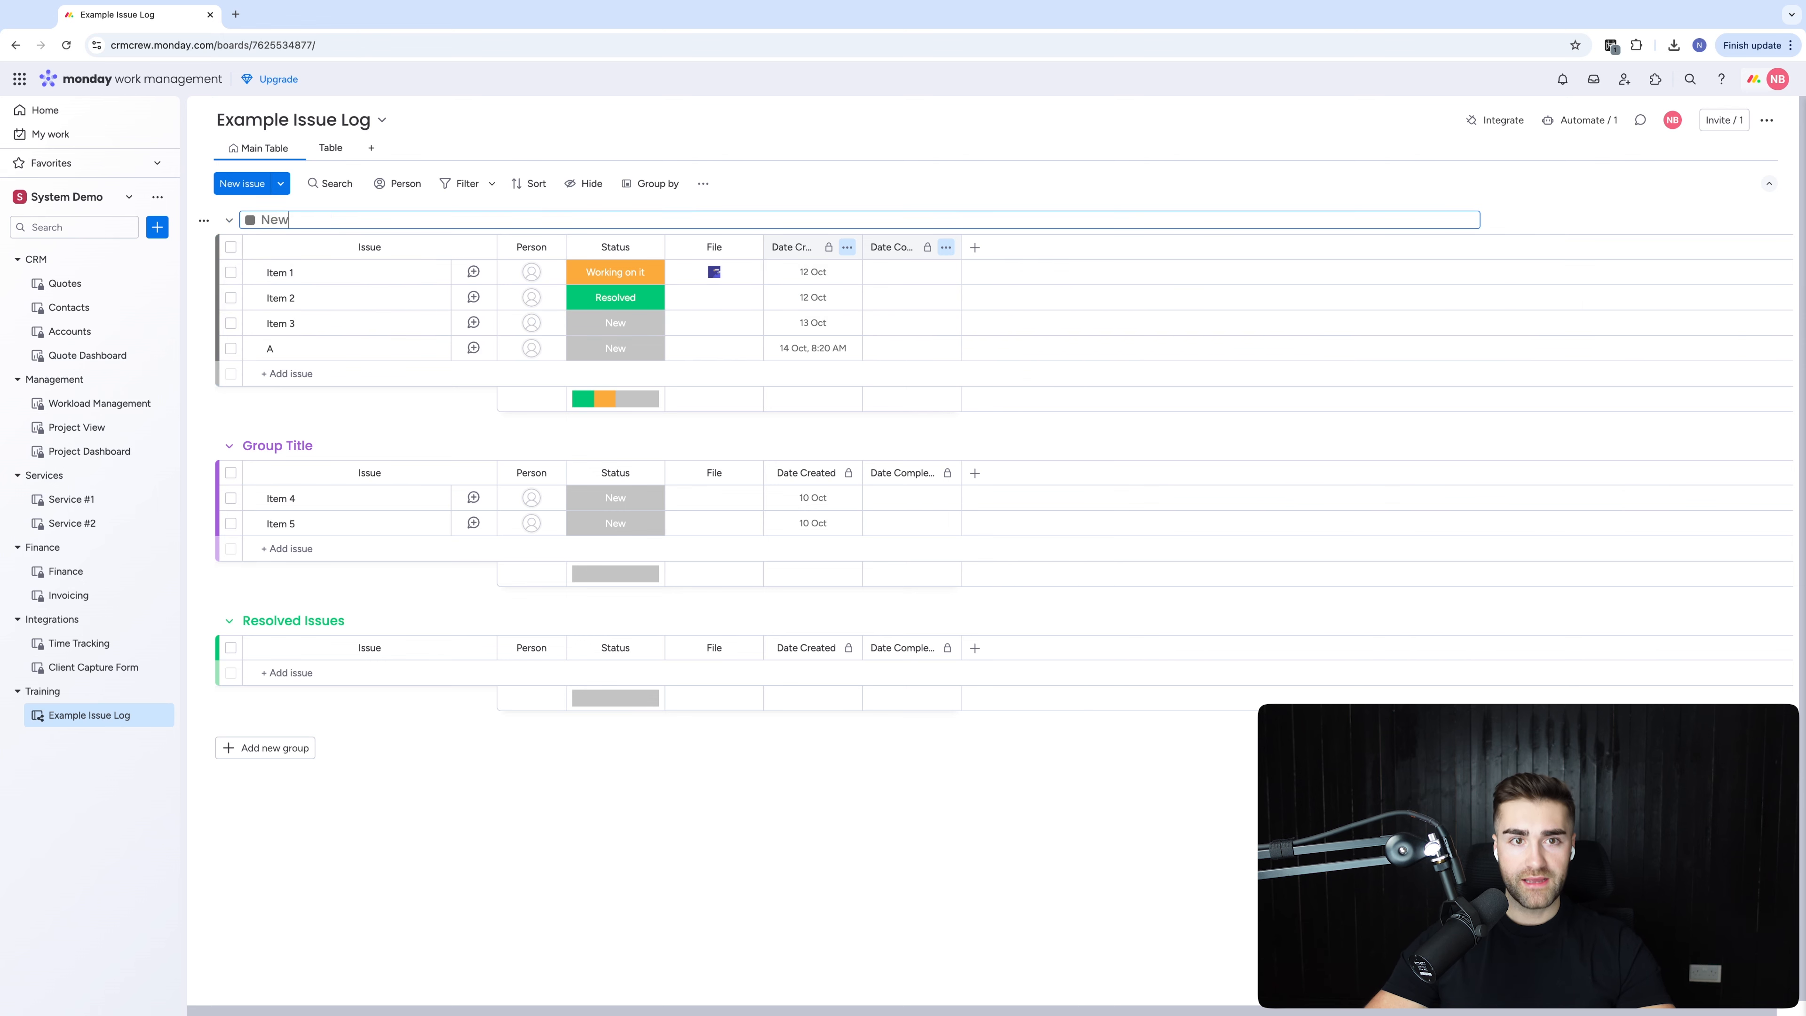
{"action": "key", "text": "Return"}
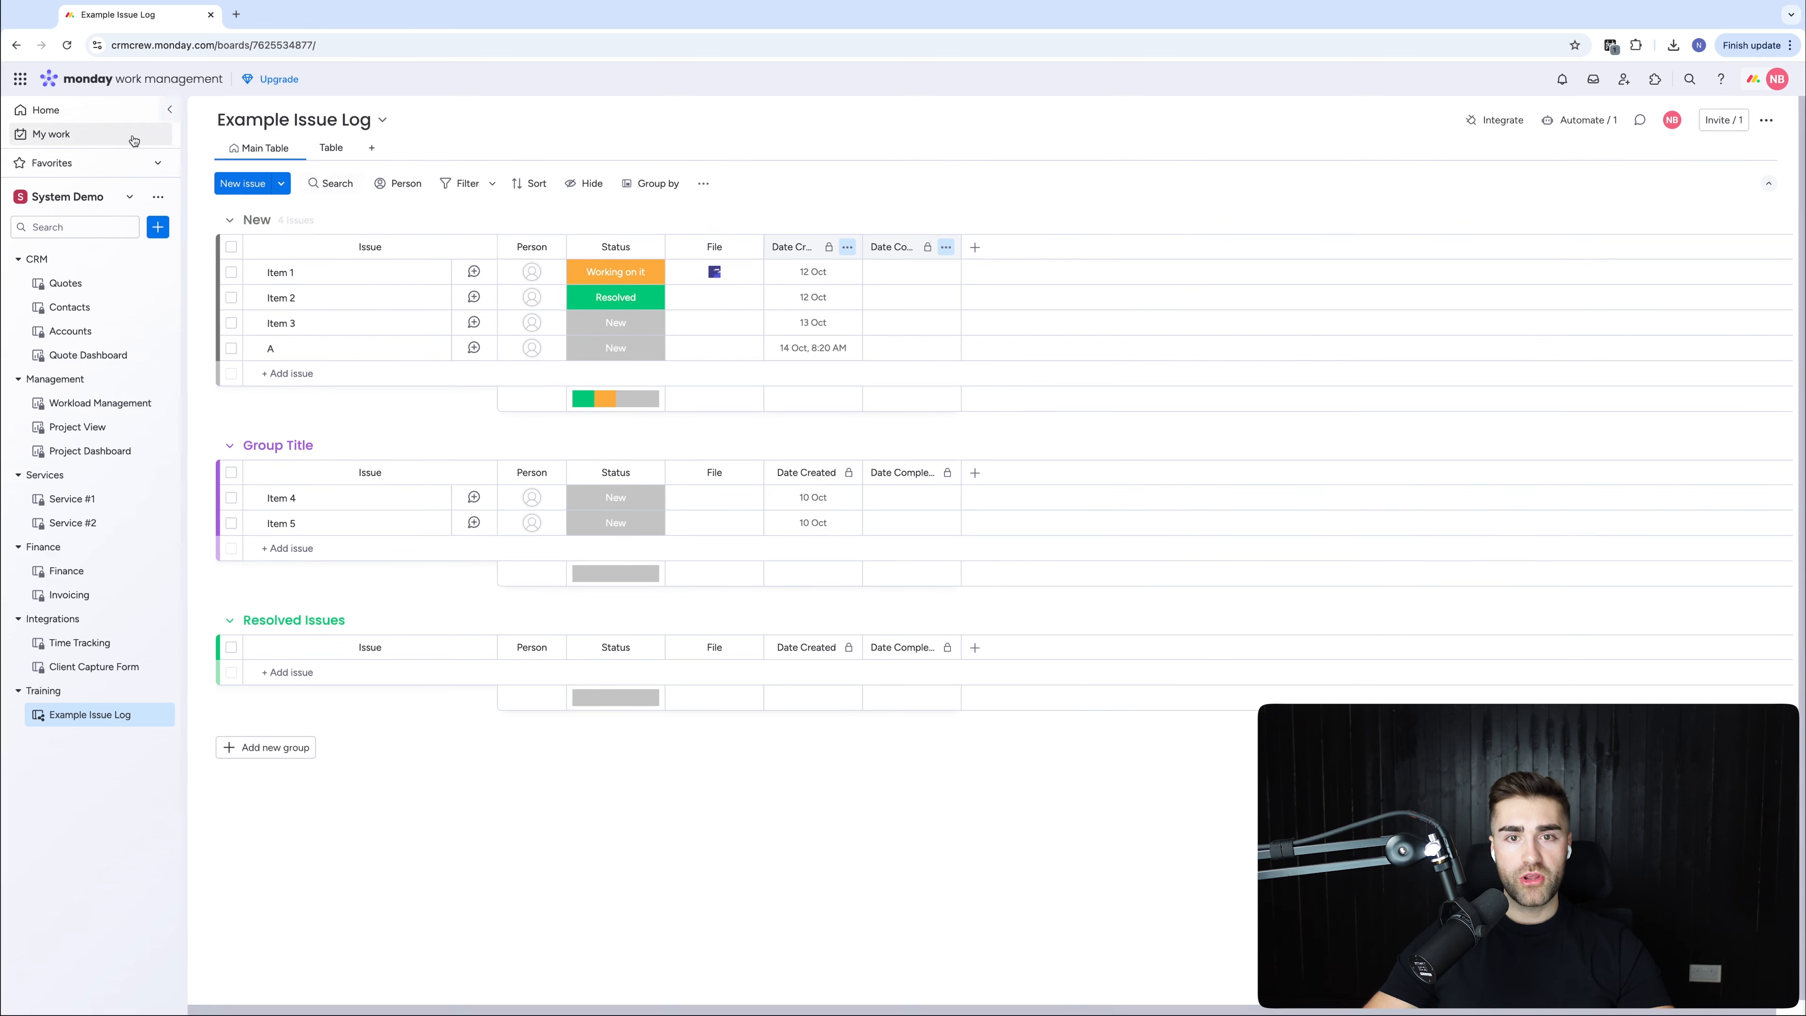
Rename the second group to Internally QC'd
{"action": "left_click", "coordinate": [633, 330]}
{"action": "left_click", "coordinate": [435, 393]}
{"action": "double_click", "coordinate": [291, 448]}
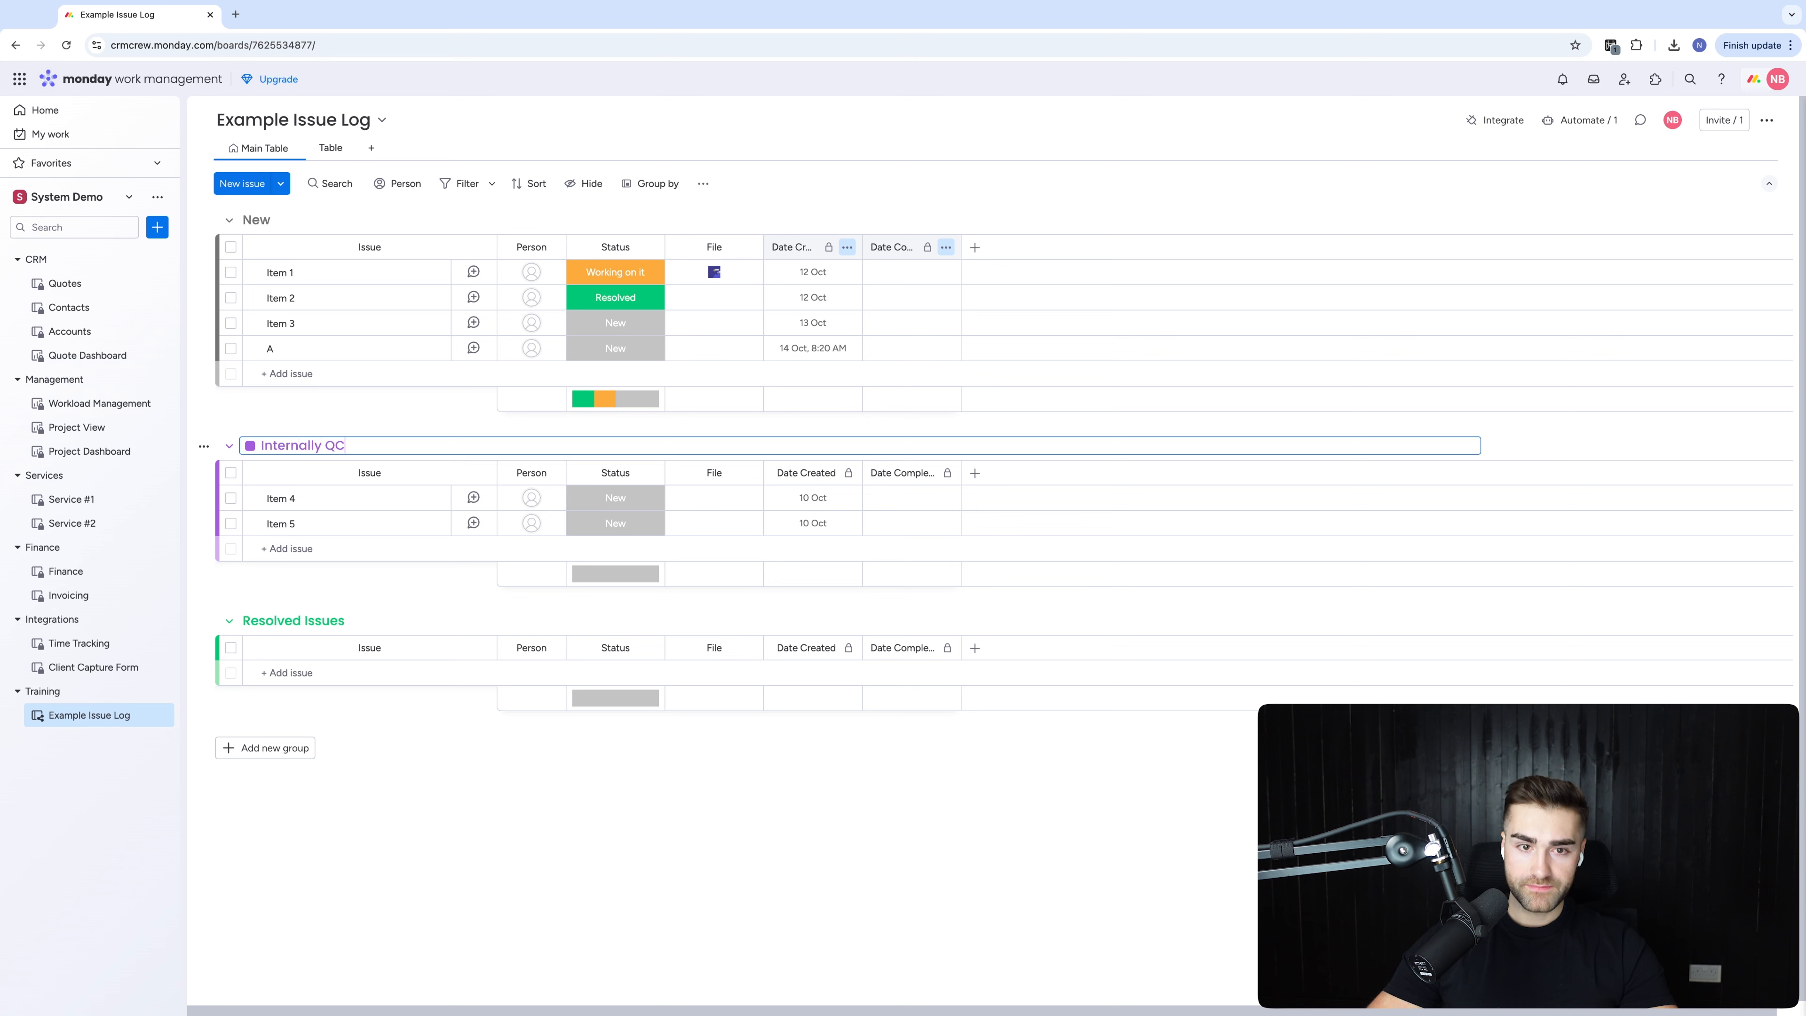
{"action": "key", "text": "Return"}
Add a new group and drag it above Resolved Issues
{"action": "left_click", "coordinate": [298, 747]}
{"action": "left_click_drag", "start_coordinate": [328, 747], "coordinate": [278, 340]}
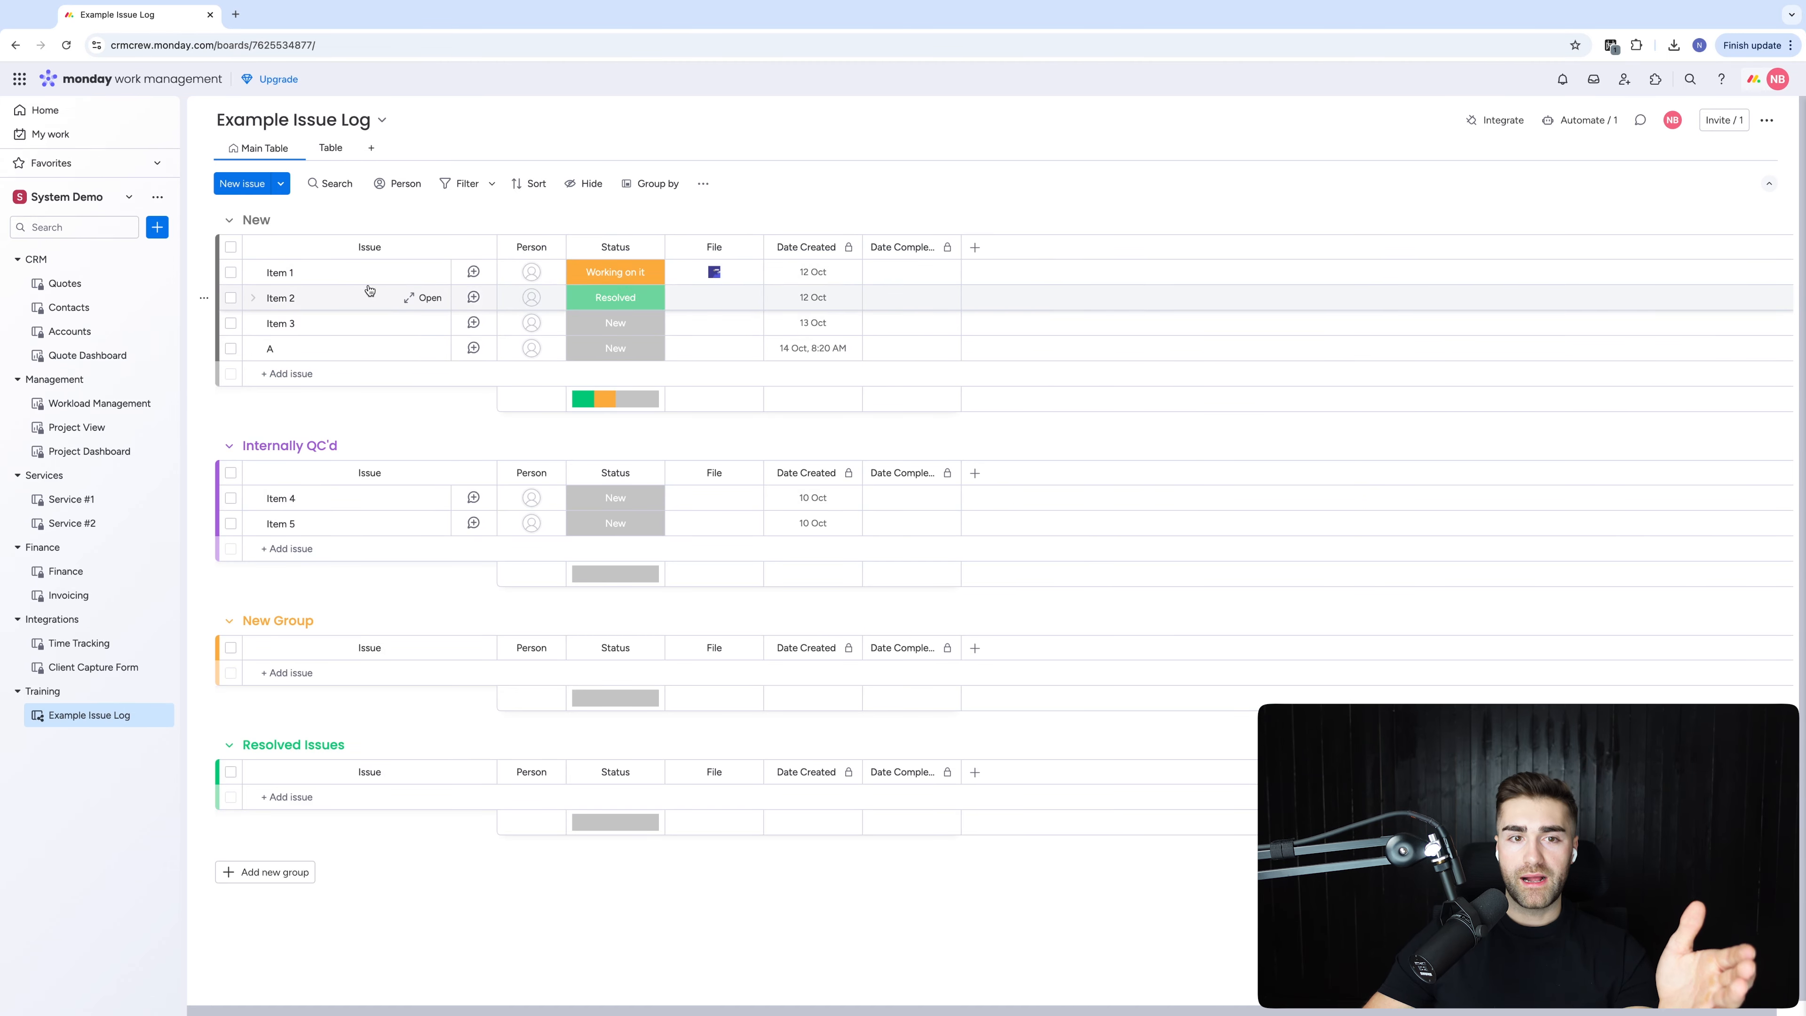
{"action": "left_click", "coordinate": [288, 442]}
{"action": "left_click_drag", "start_coordinate": [358, 442], "coordinate": [316, 439]}
{"action": "left_click", "coordinate": [316, 435]}
{"action": "left_click", "coordinate": [330, 447]}
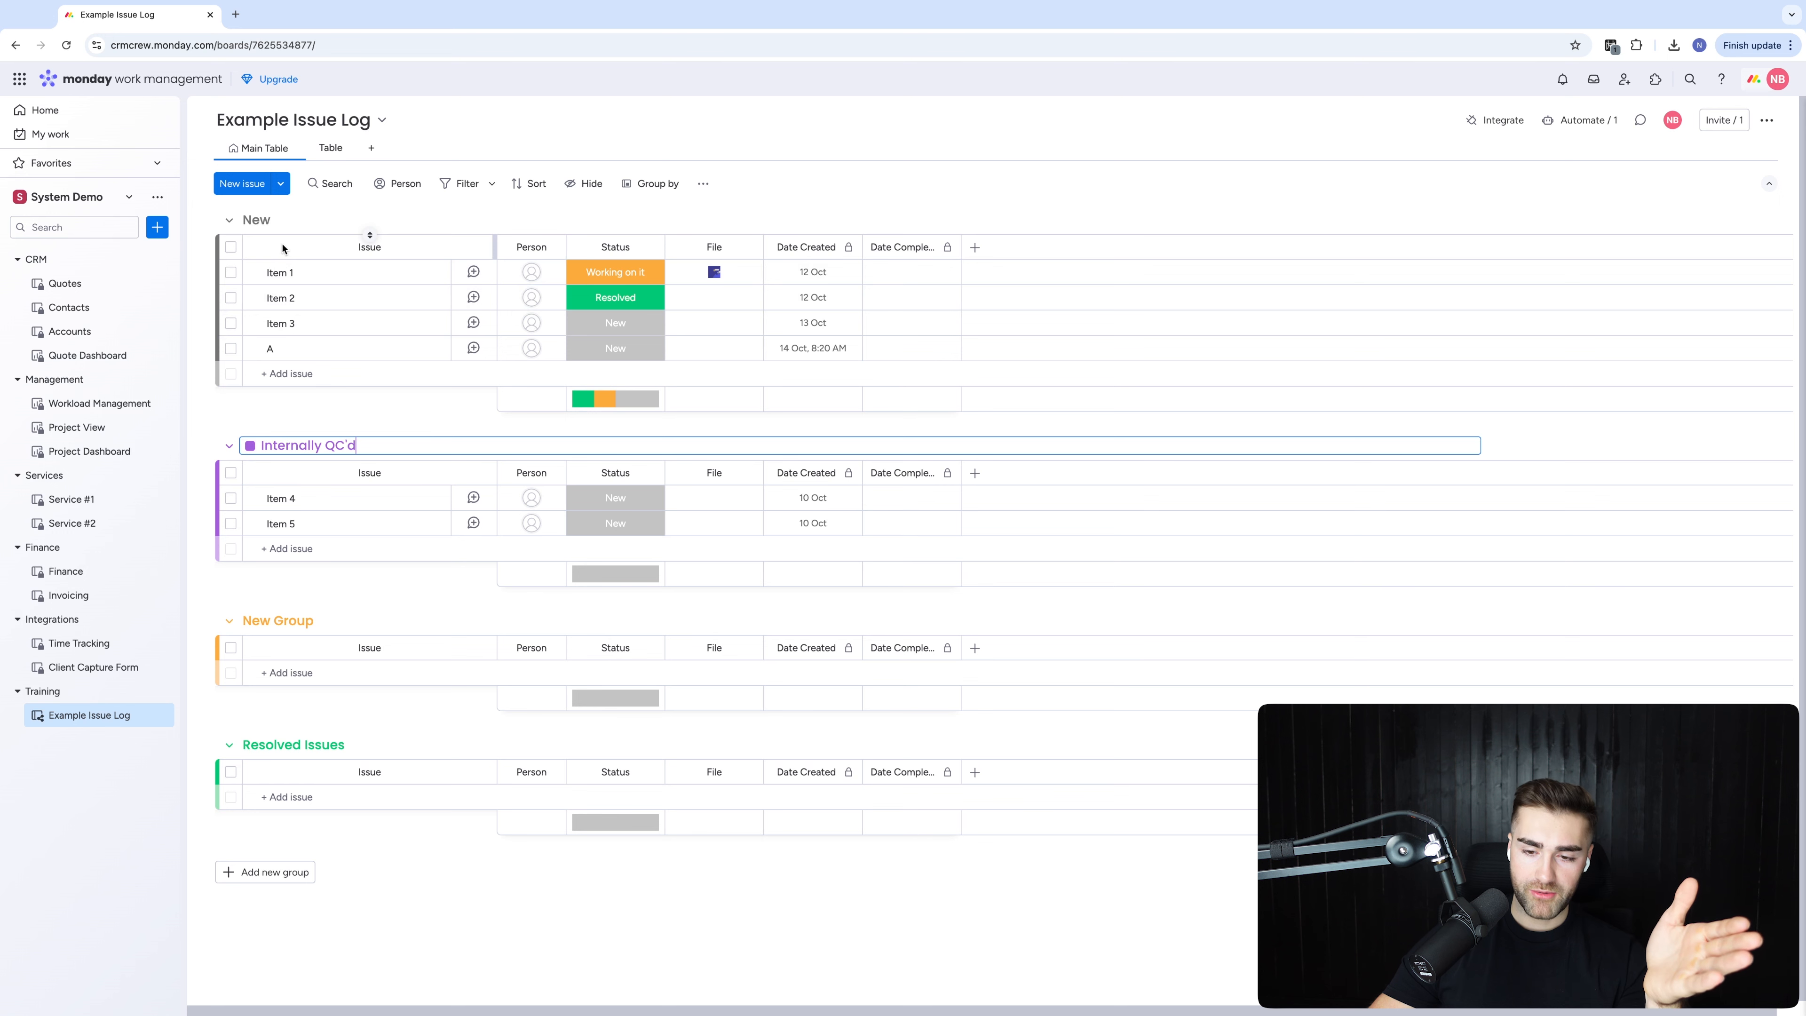
Rename the New group to New Issues
{"action": "left_click", "coordinate": [264, 220]}
{"action": "type", "text": "Issues"}
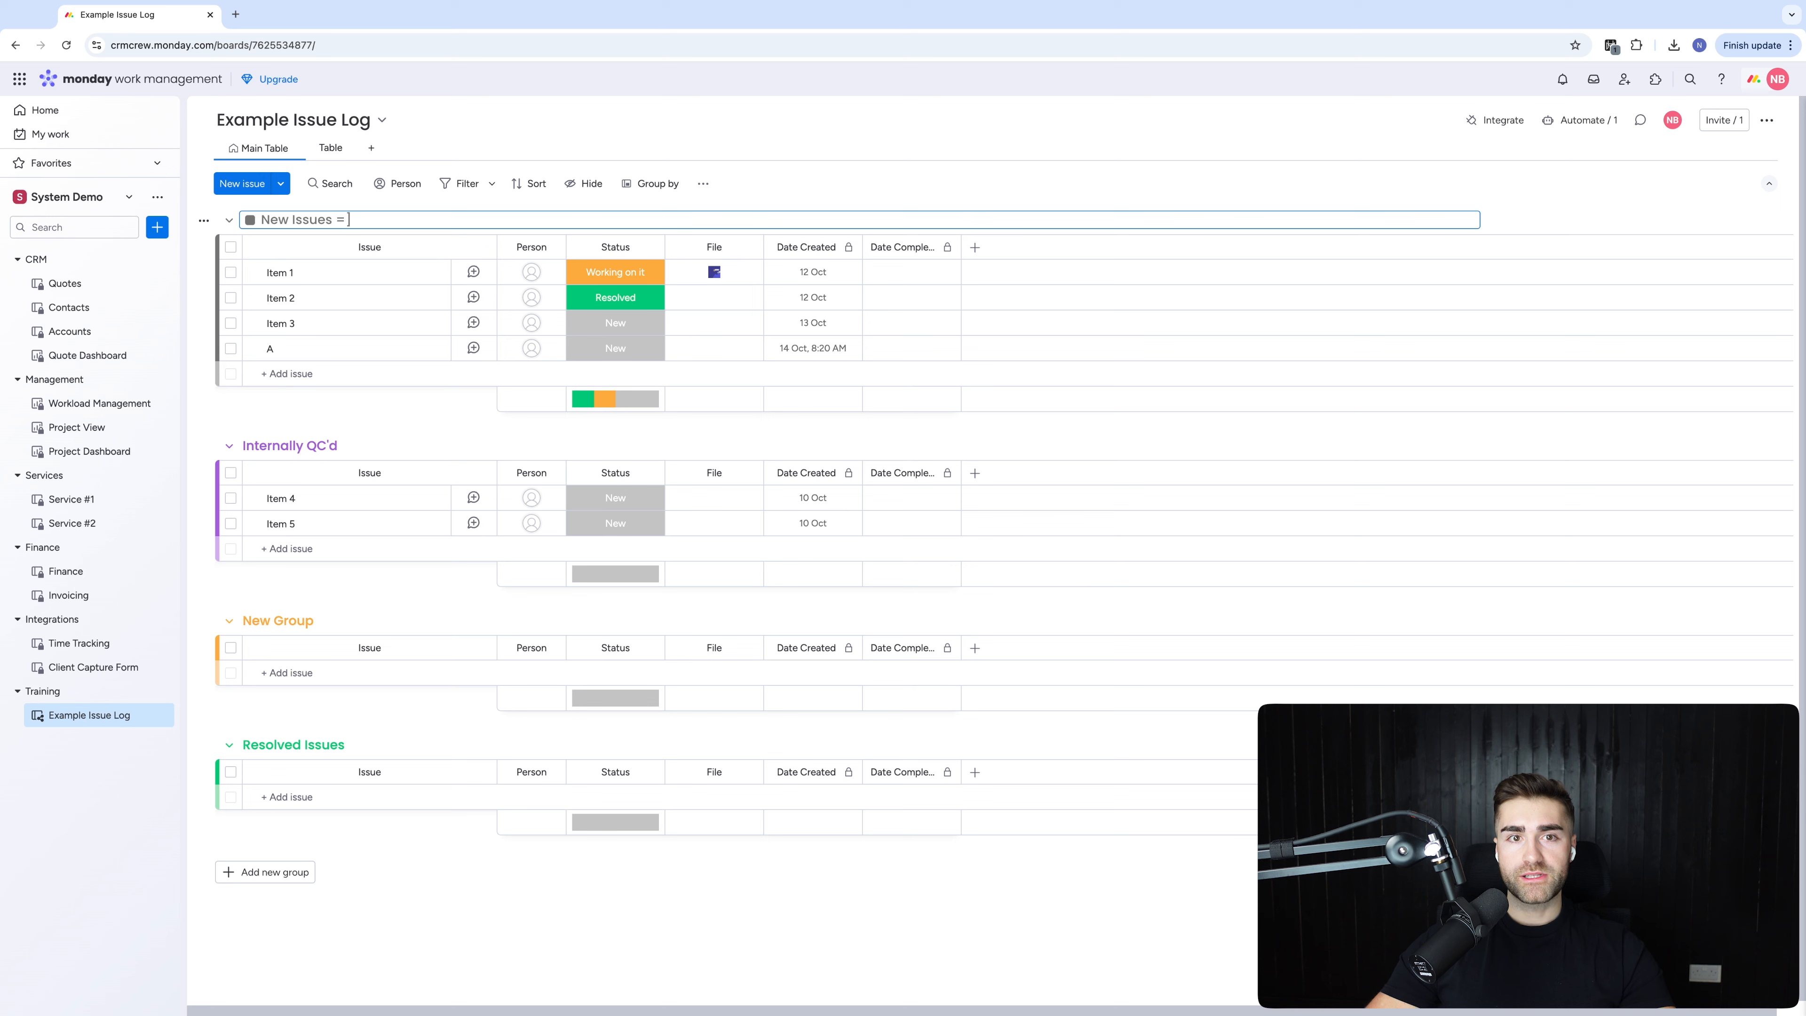
{"action": "key", "text": "Return"}
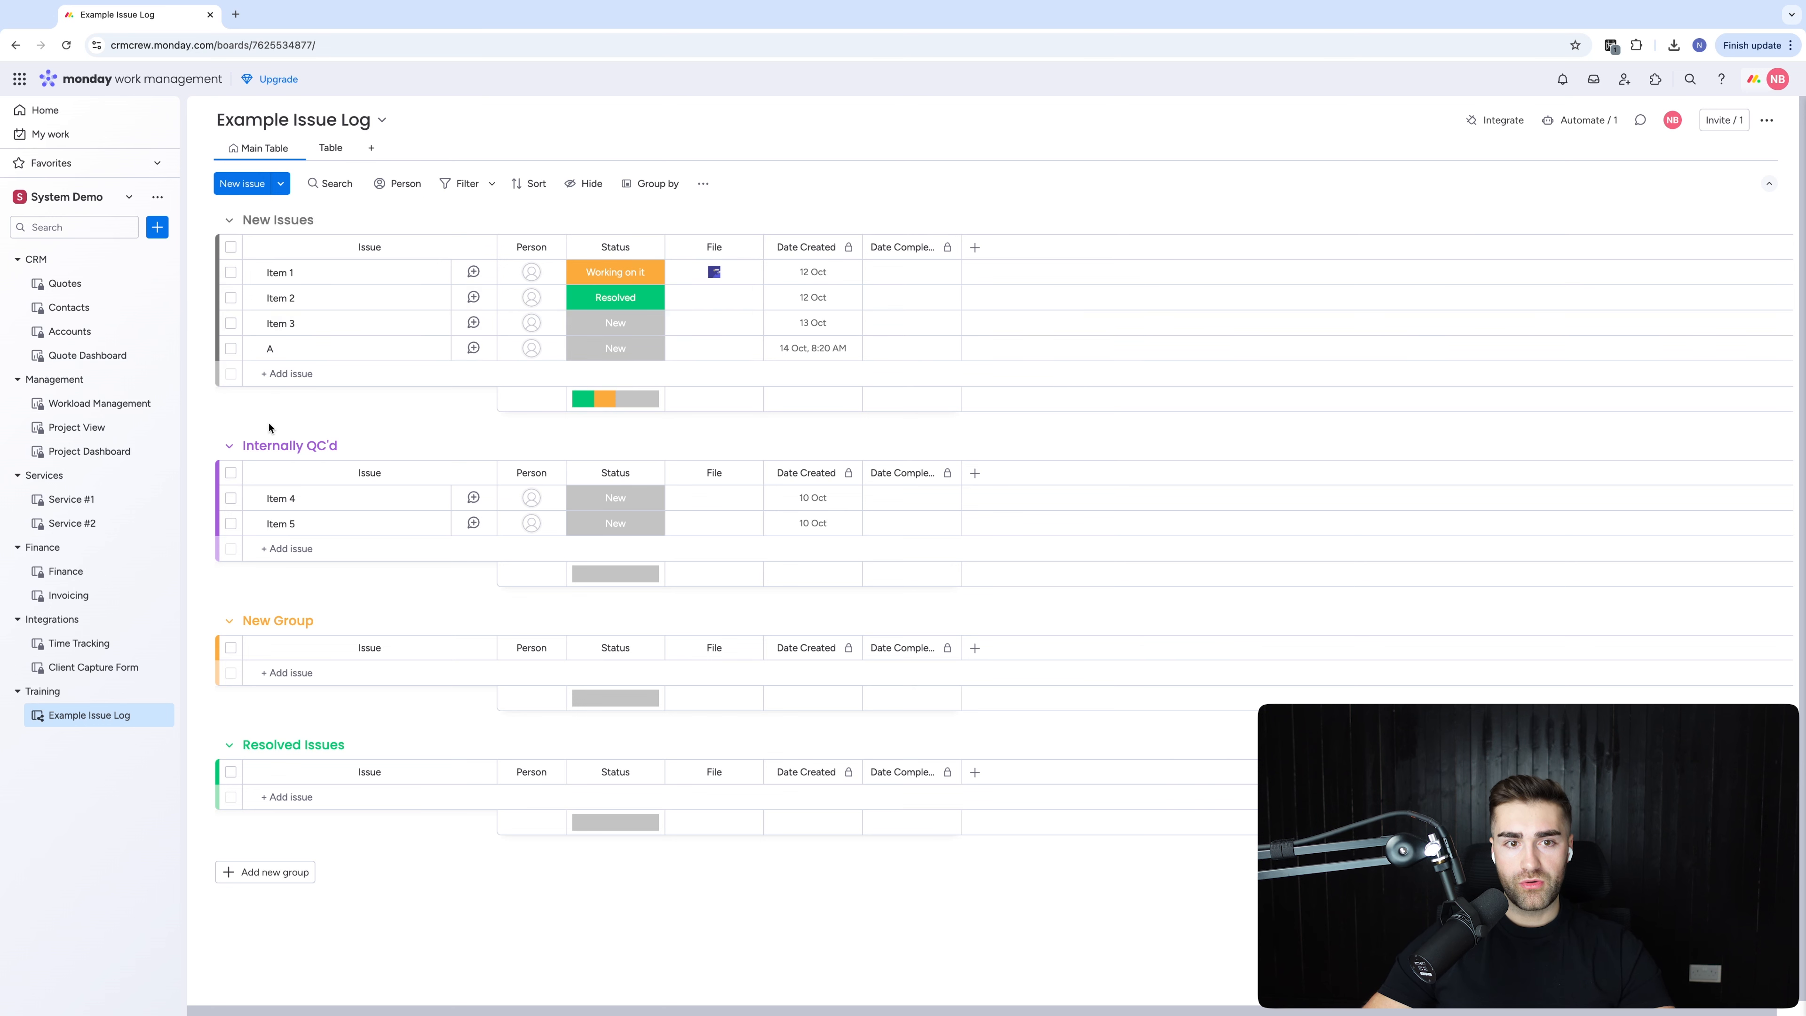
Replace the second group's name with Raised To CRMCrew
{"action": "left_click", "coordinate": [274, 444]}
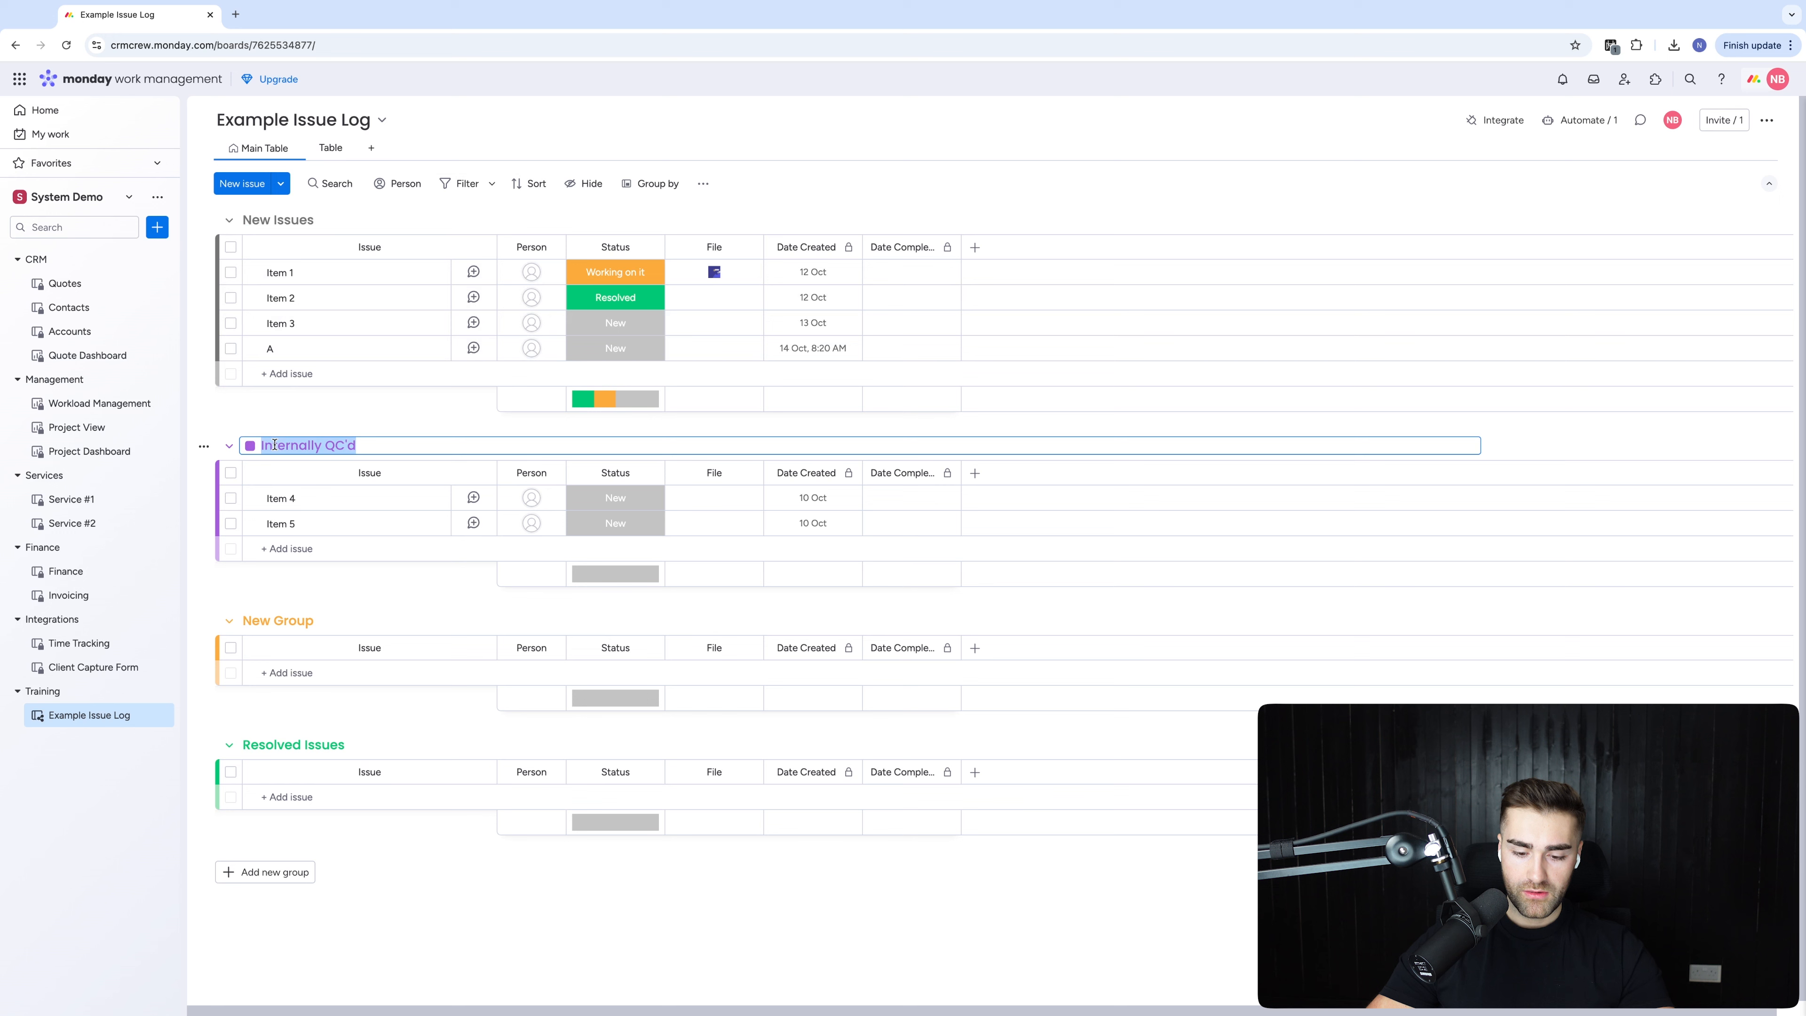
{"action": "type", "text": "RMCrew"}
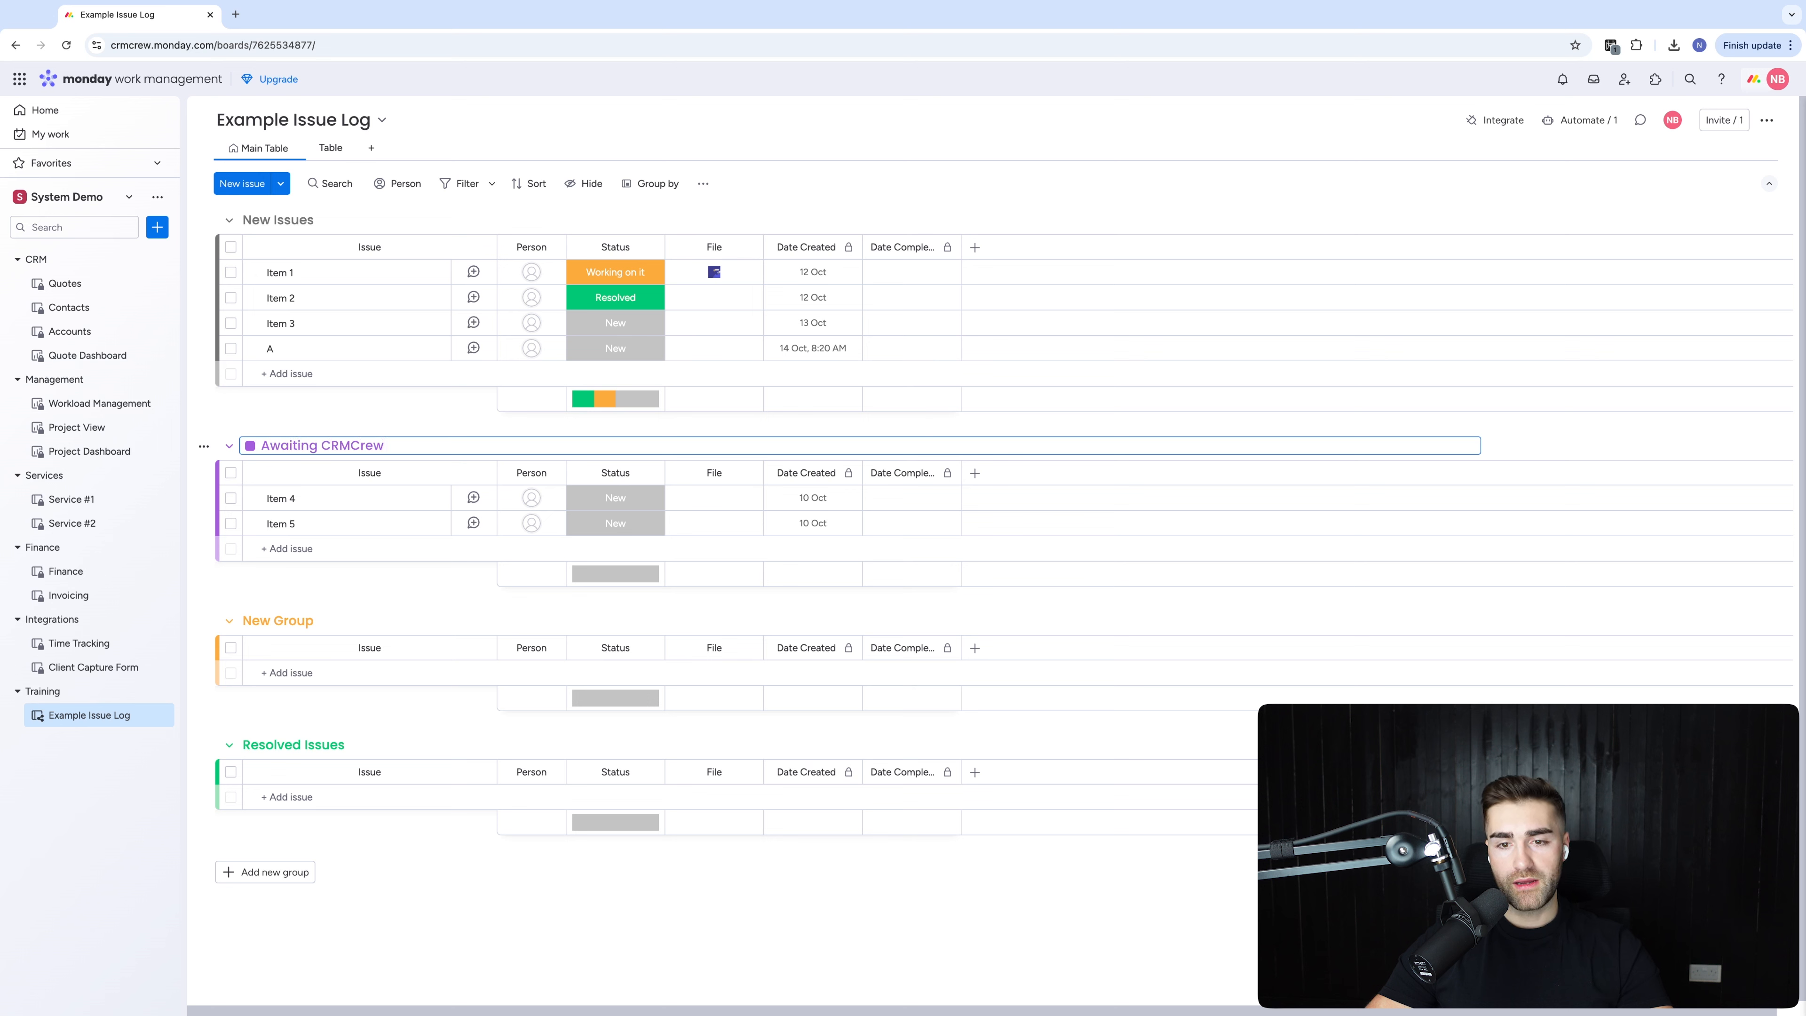
{"action": "key", "text": "ctrl+a"}
{"action": "key", "text": "BackSpace"}
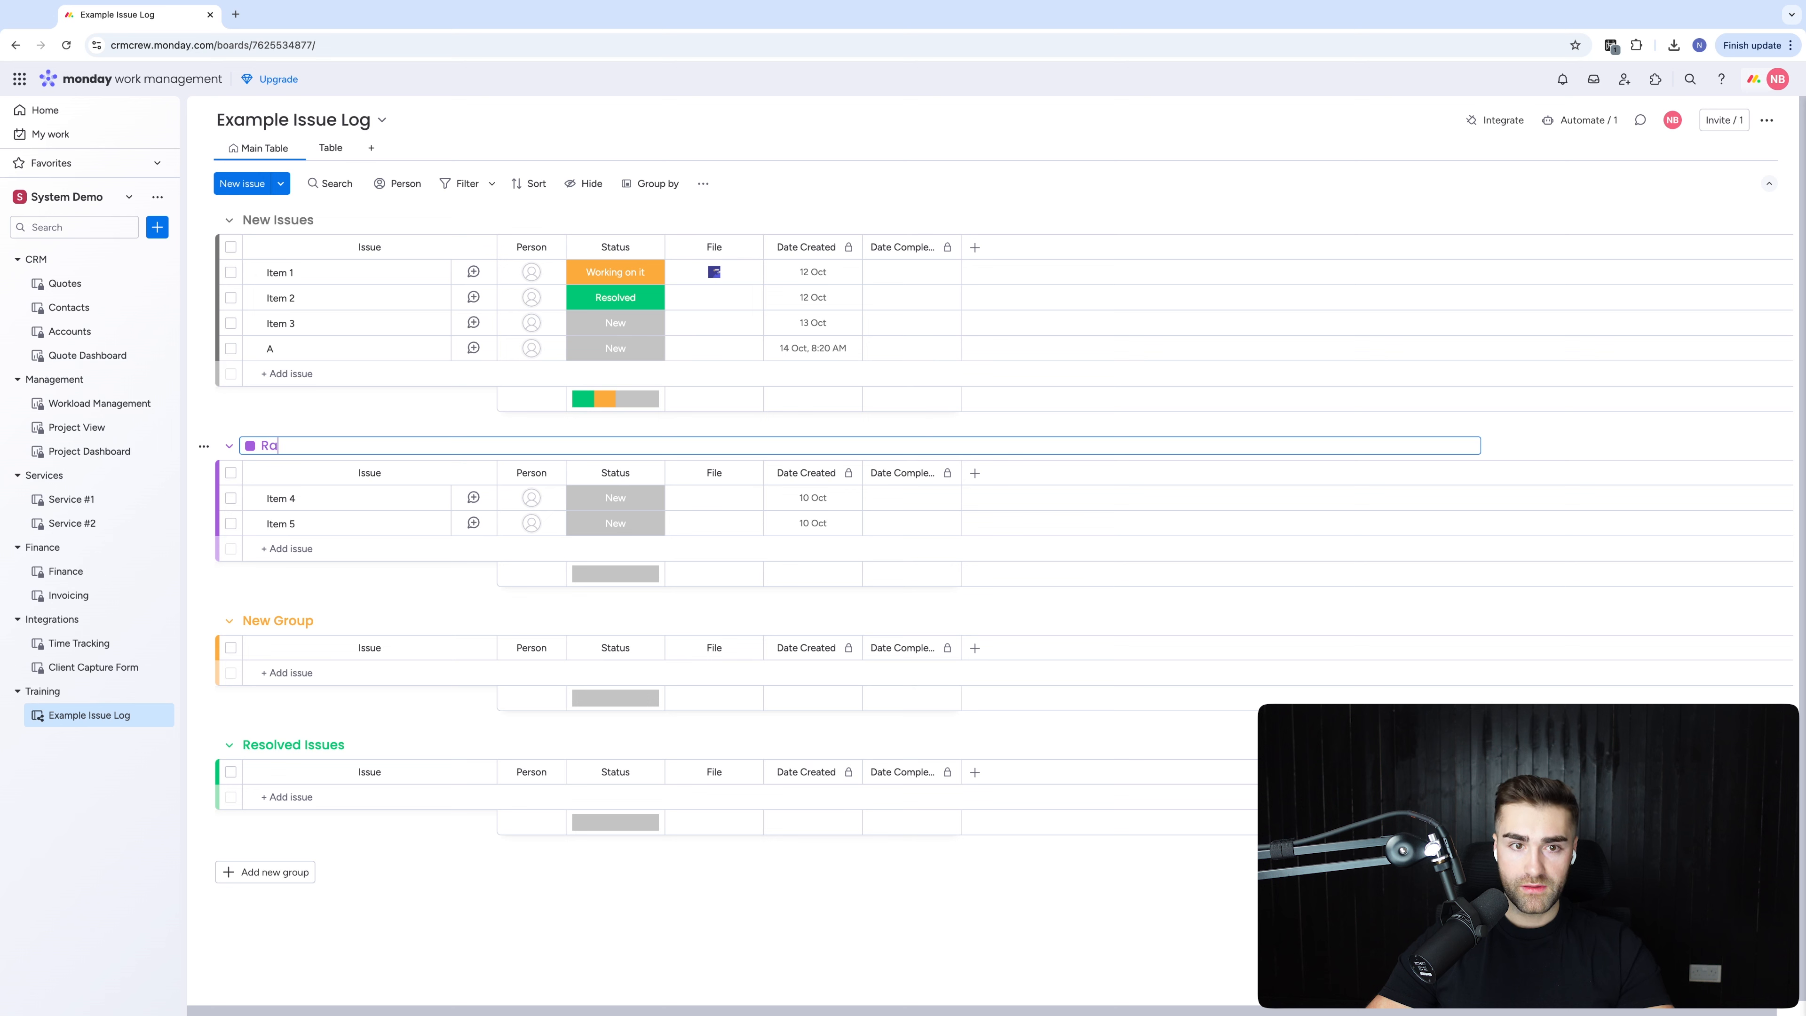
{"action": "type", "text": "Raised To CRMCre"}
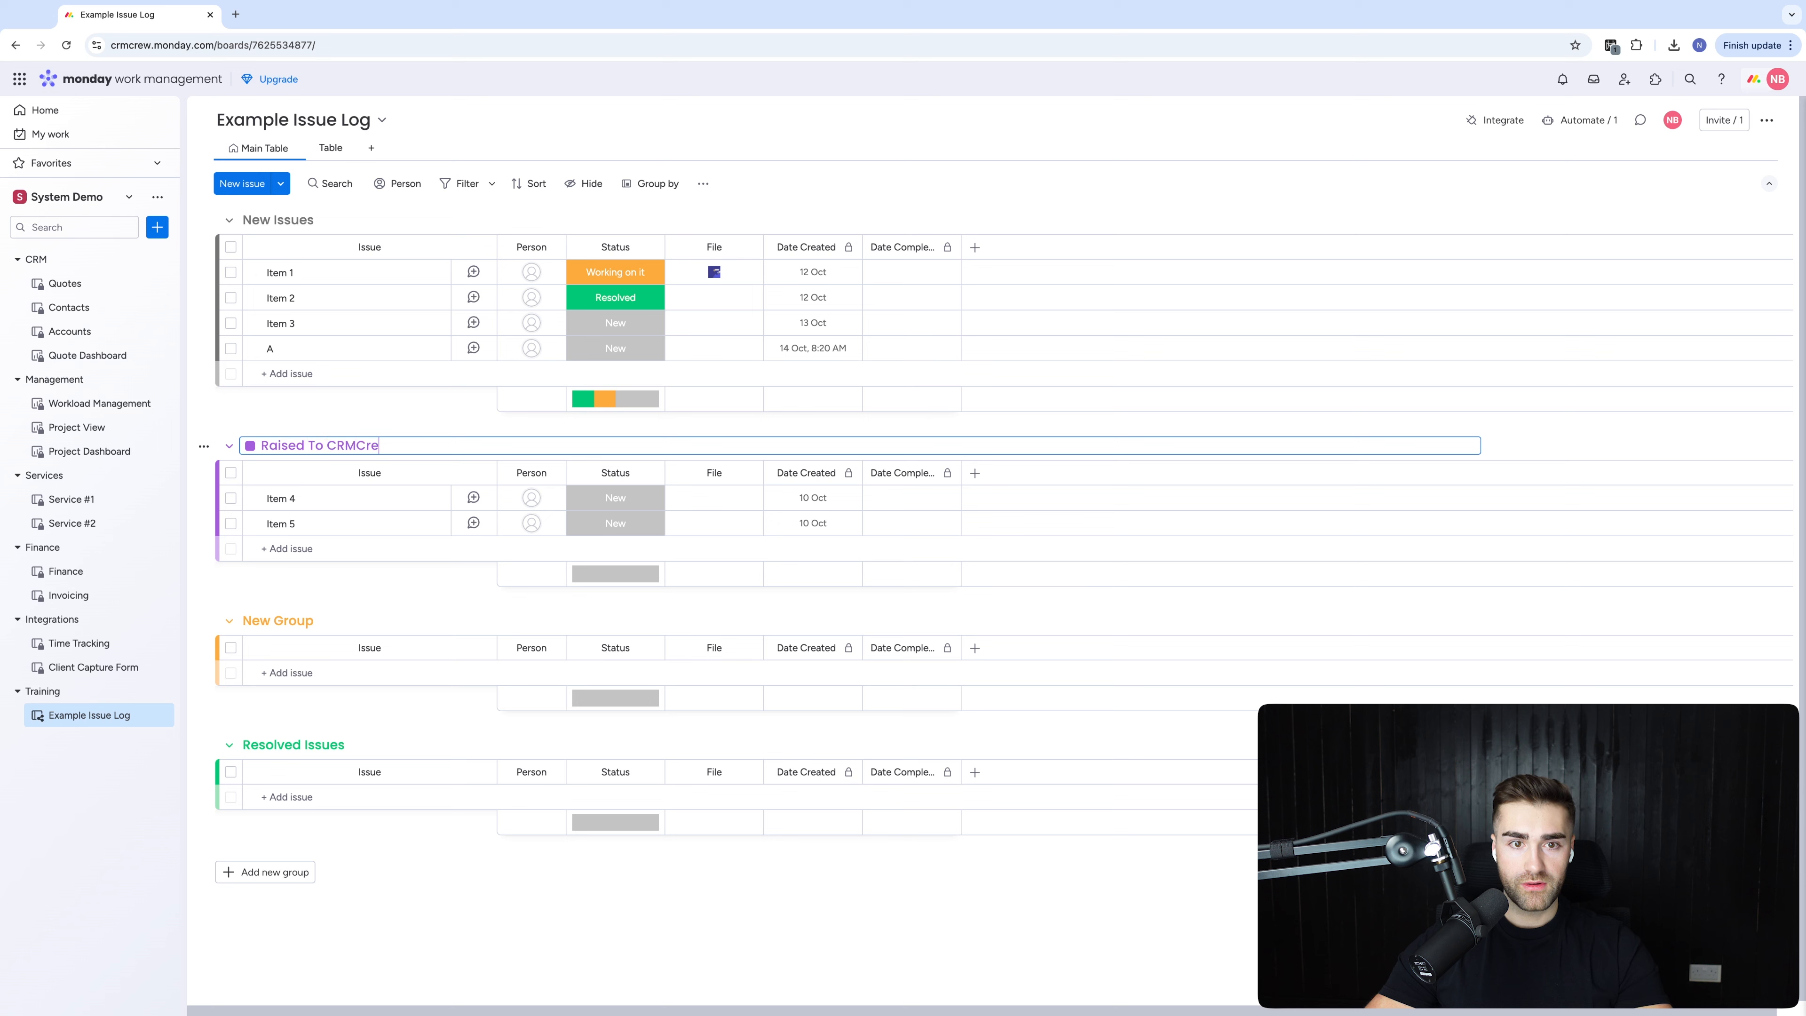
{"action": "type", "text": "w"}
{"action": "key", "text": "Return"}
{"action": "left_click", "coordinate": [348, 613]}
{"action": "left_click", "coordinate": [385, 601]}
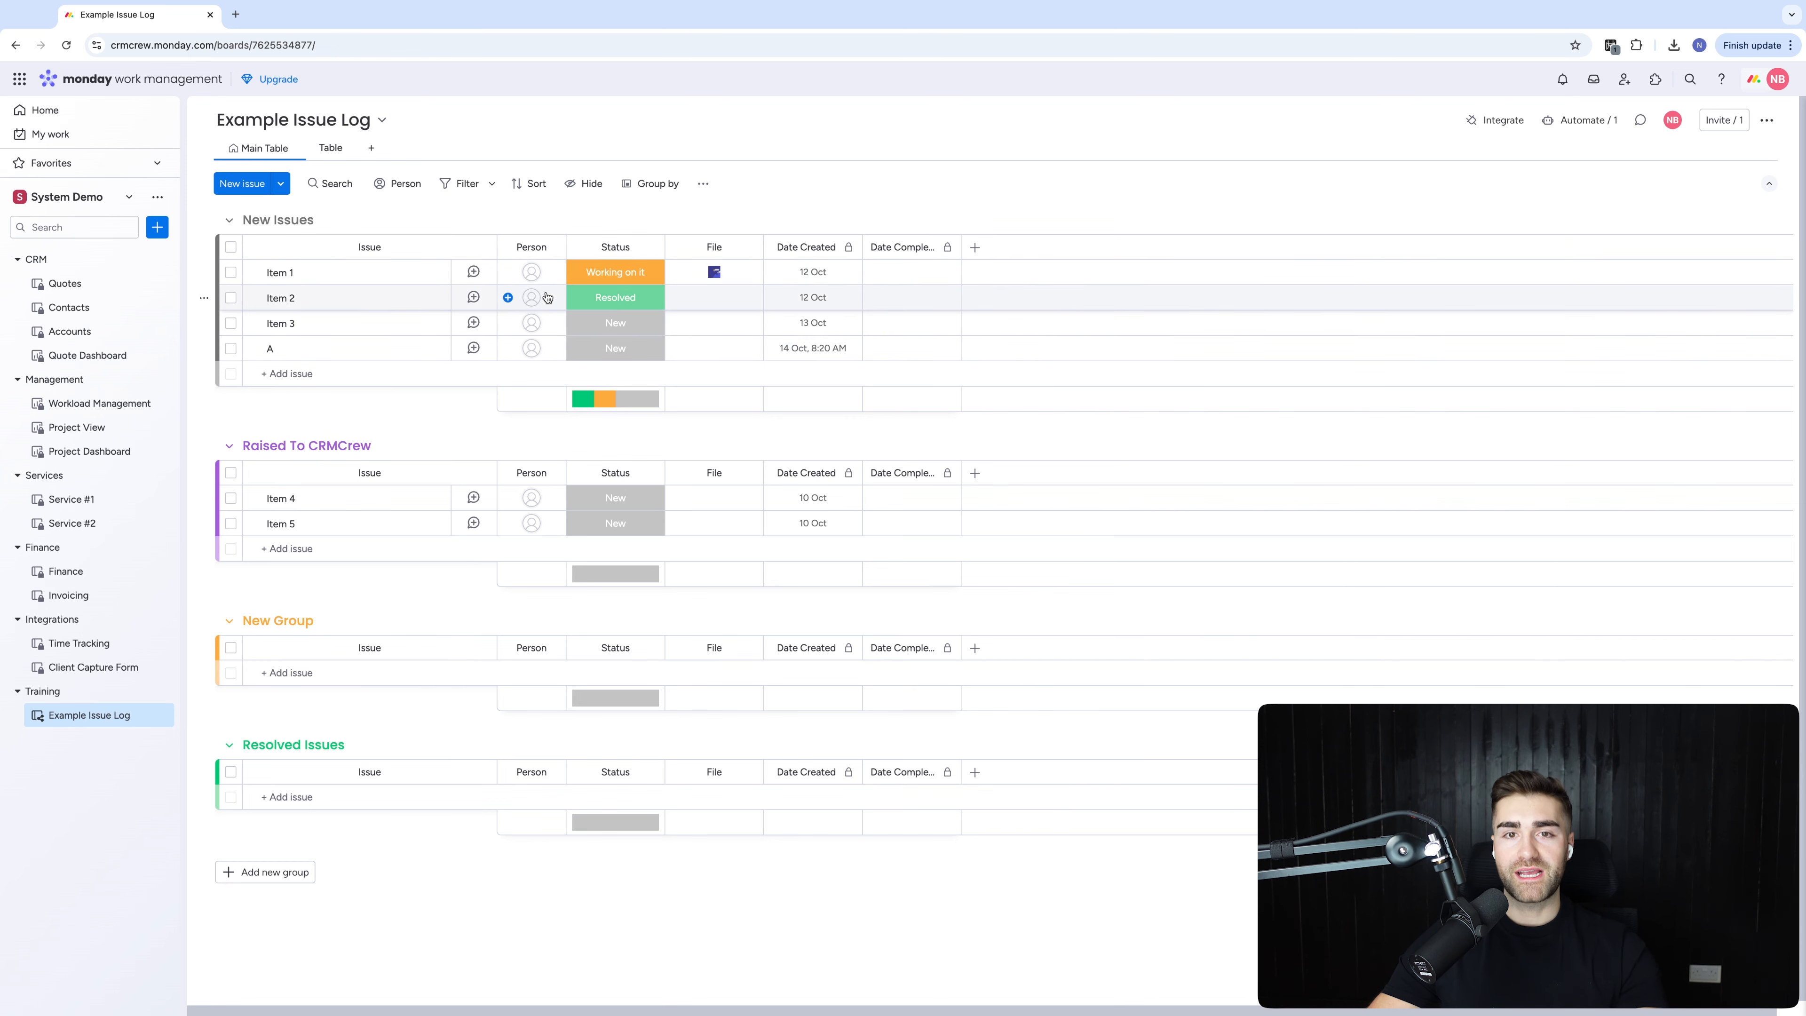
Add a Raised status label just below New
{"action": "left_click", "coordinate": [615, 322]}
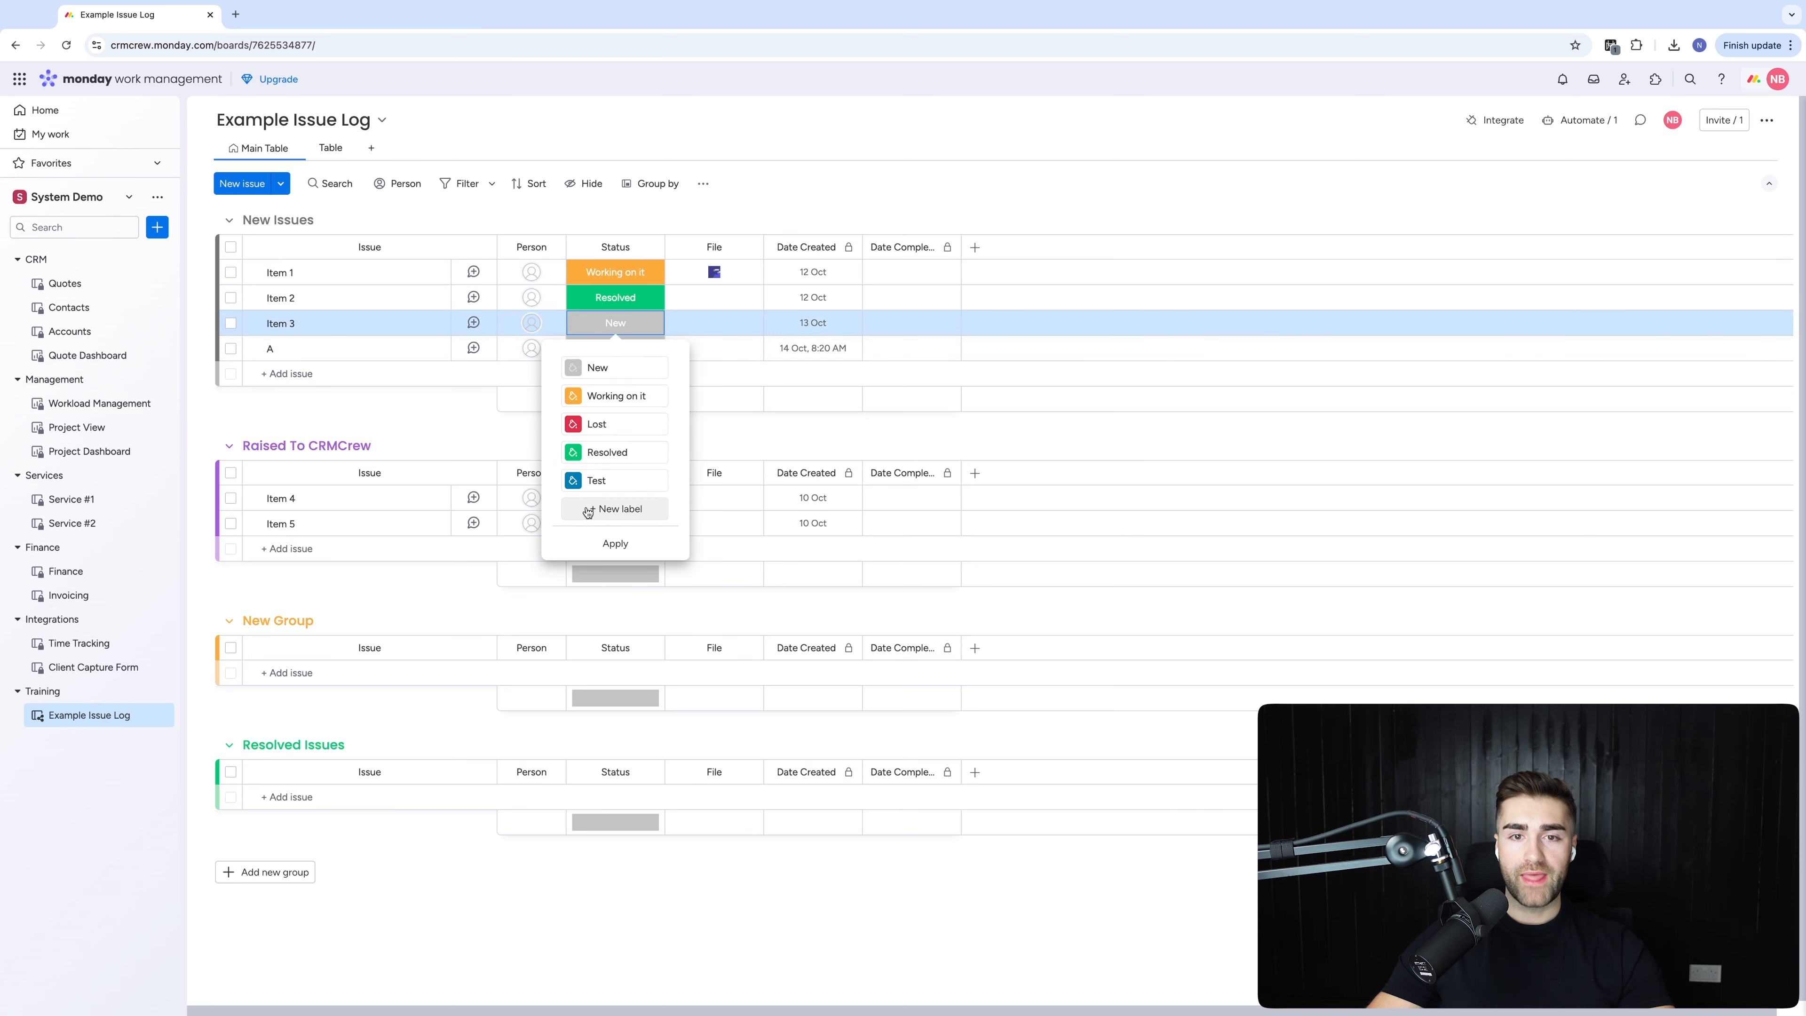
{"action": "left_click", "coordinate": [610, 523]}
{"action": "left_click_drag", "start_coordinate": [483, 508], "coordinate": [487, 396]}
{"action": "type", "text": "Raise"}
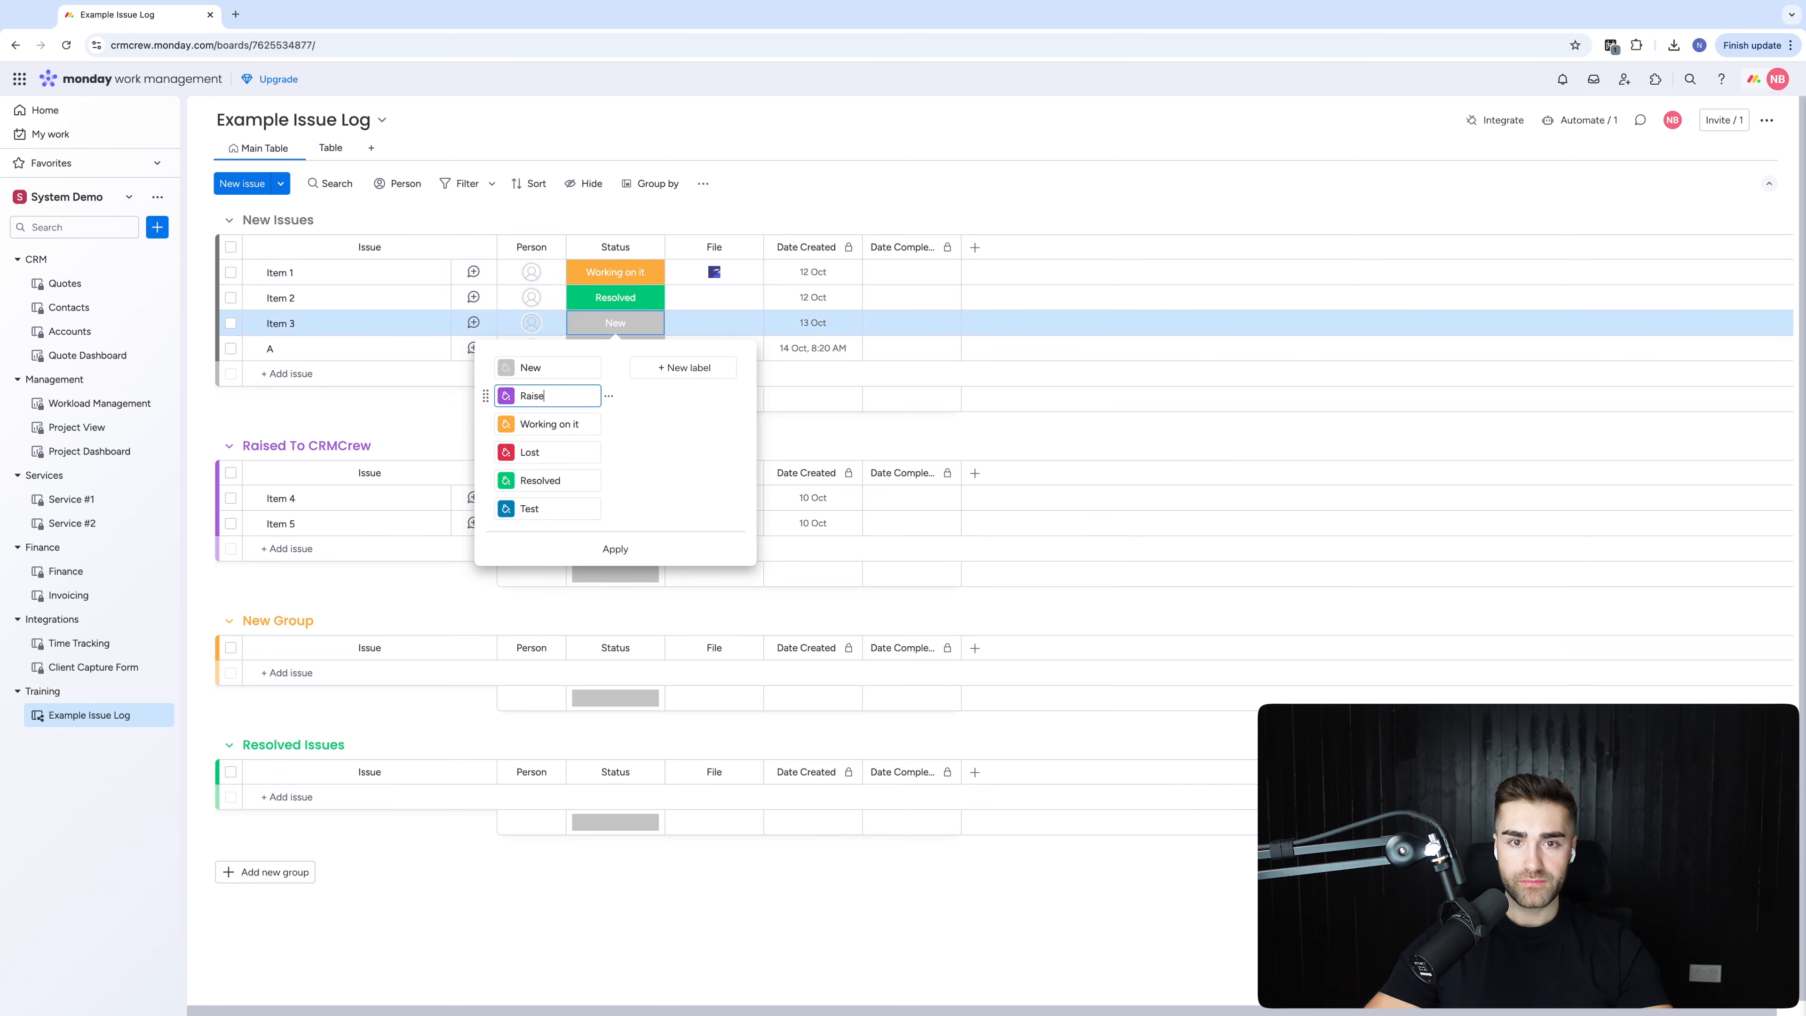
{"action": "type", "text": "d"}
{"action": "key", "text": "Return"}
{"action": "left_click", "coordinate": [272, 623]}
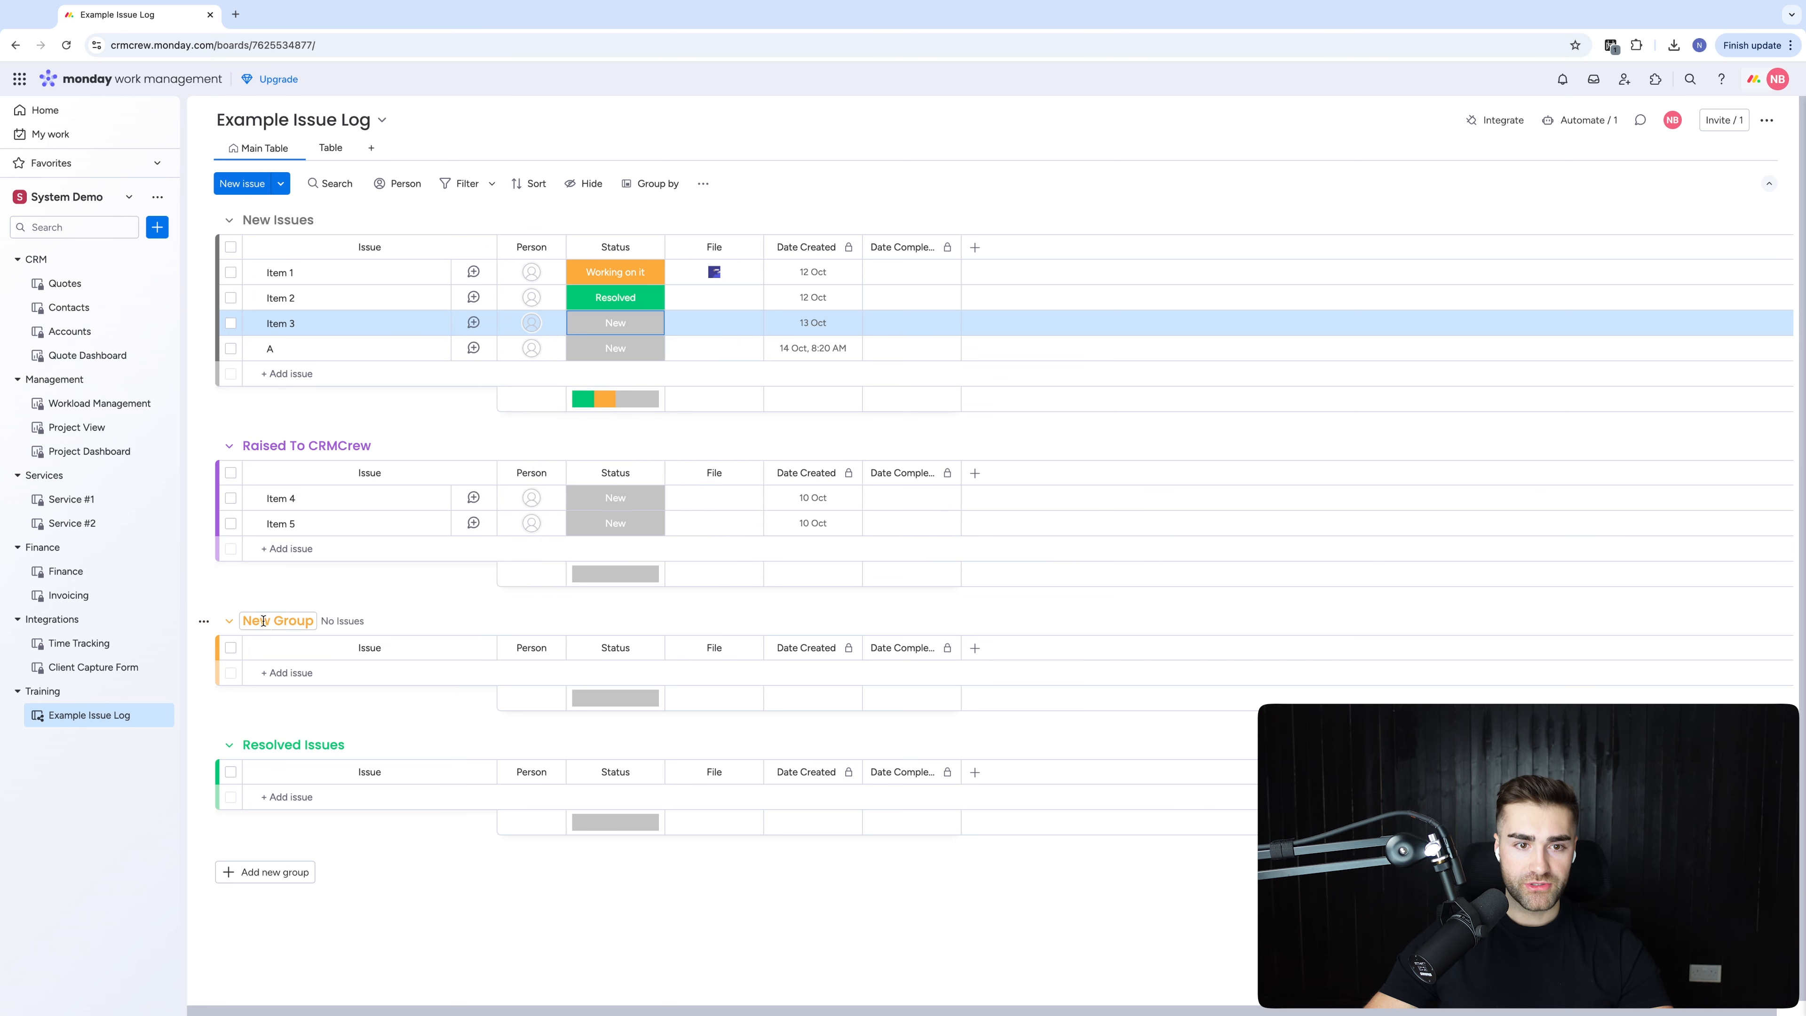
Colour New Group red and rename it to Active Sprints
{"action": "left_click", "coordinate": [263, 621]}
{"action": "left_click", "coordinate": [299, 698]}
{"action": "left_click", "coordinate": [277, 622]}
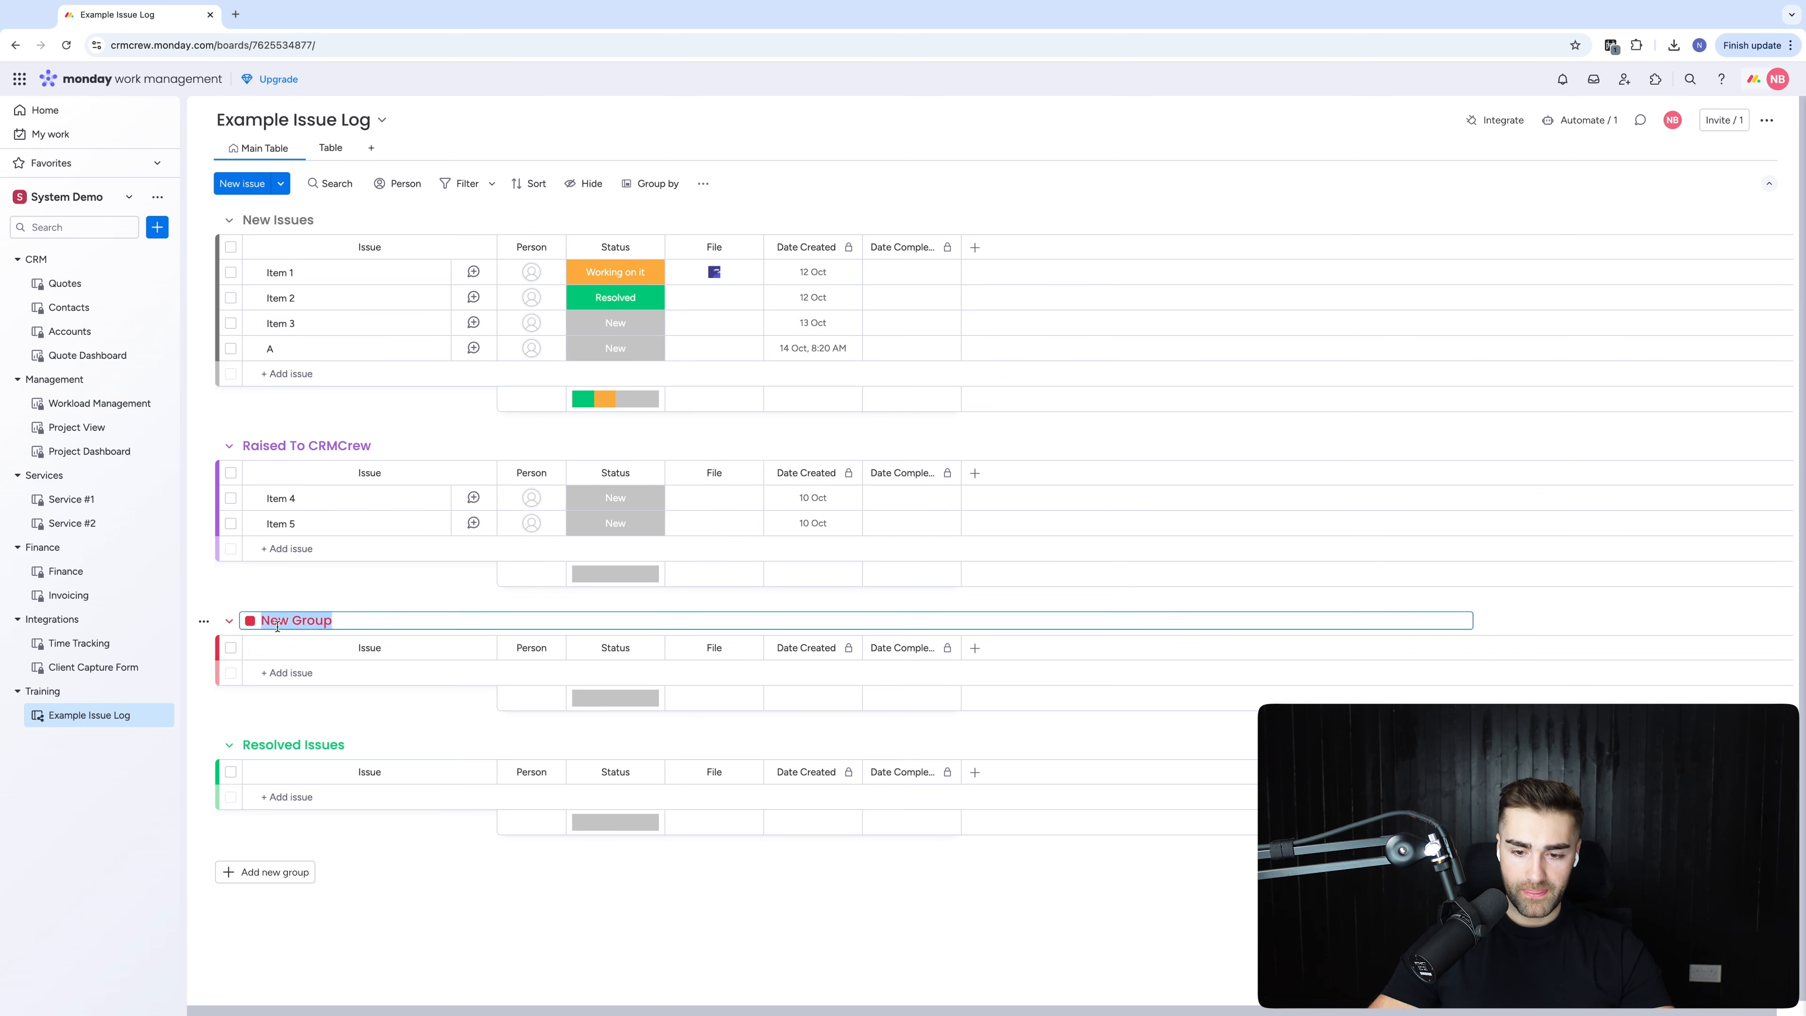
{"action": "type", "text": "In Sprint"}
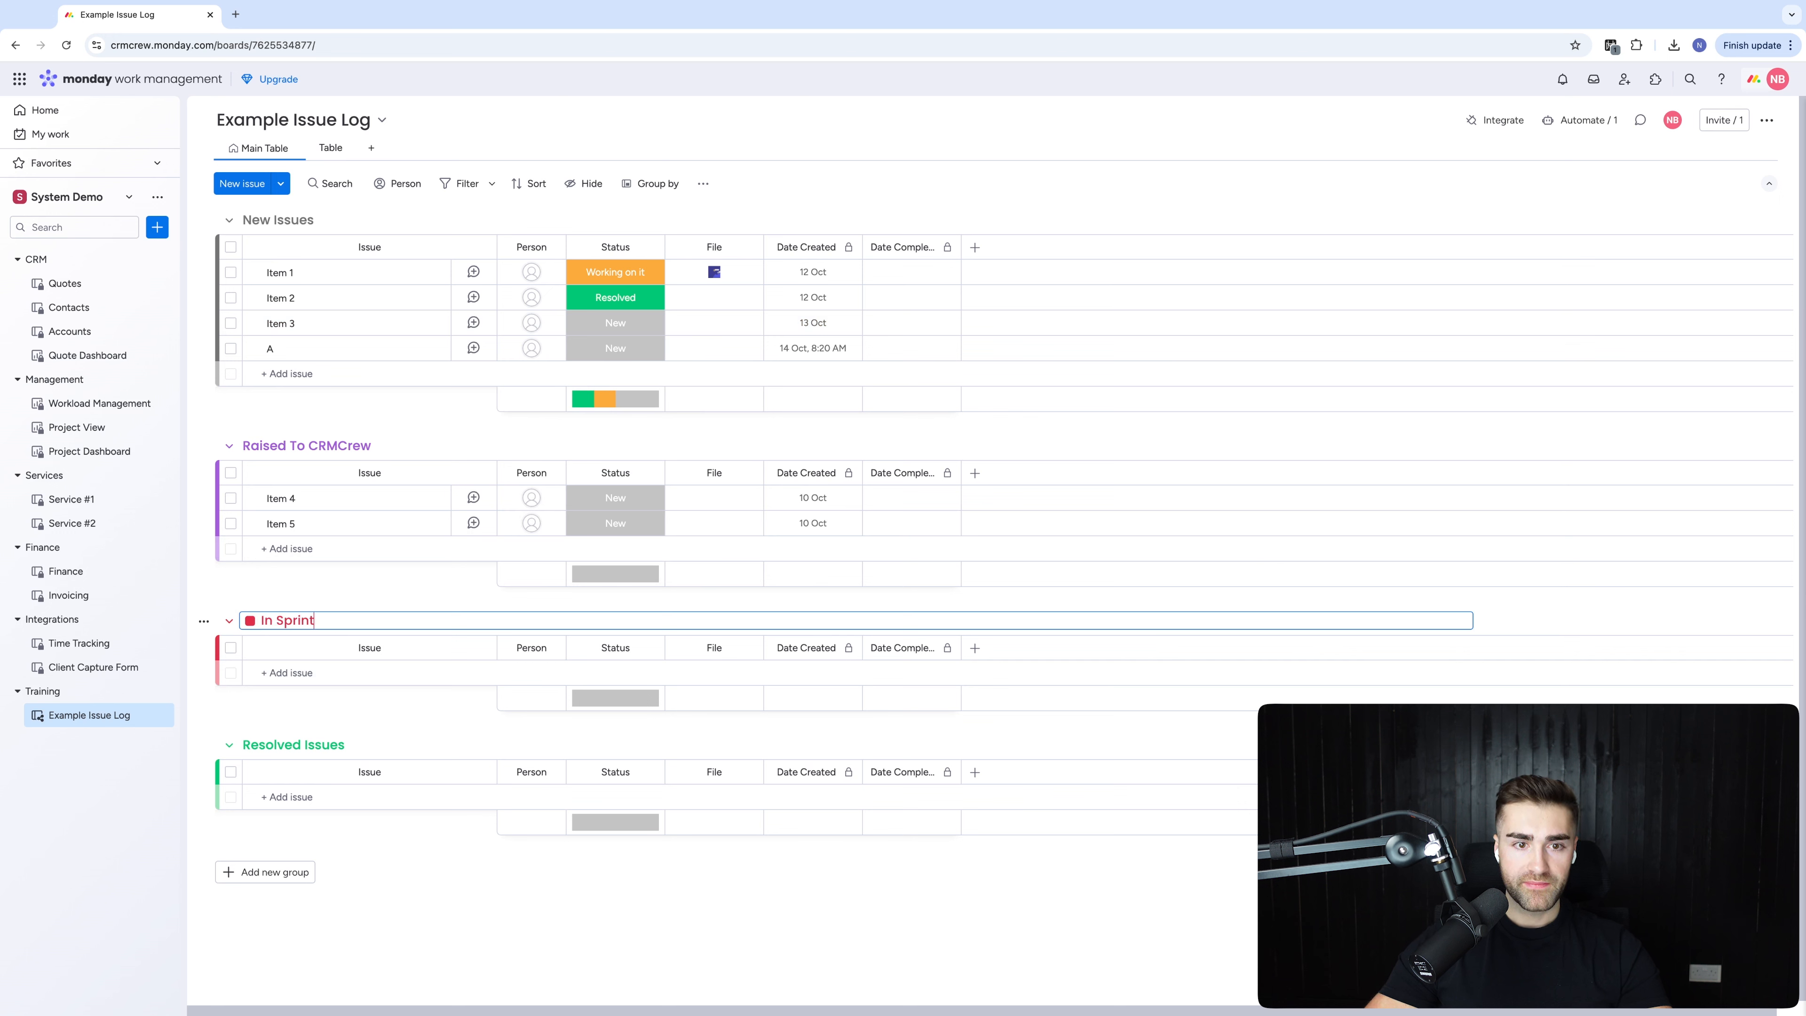
{"action": "key", "text": "Return"}
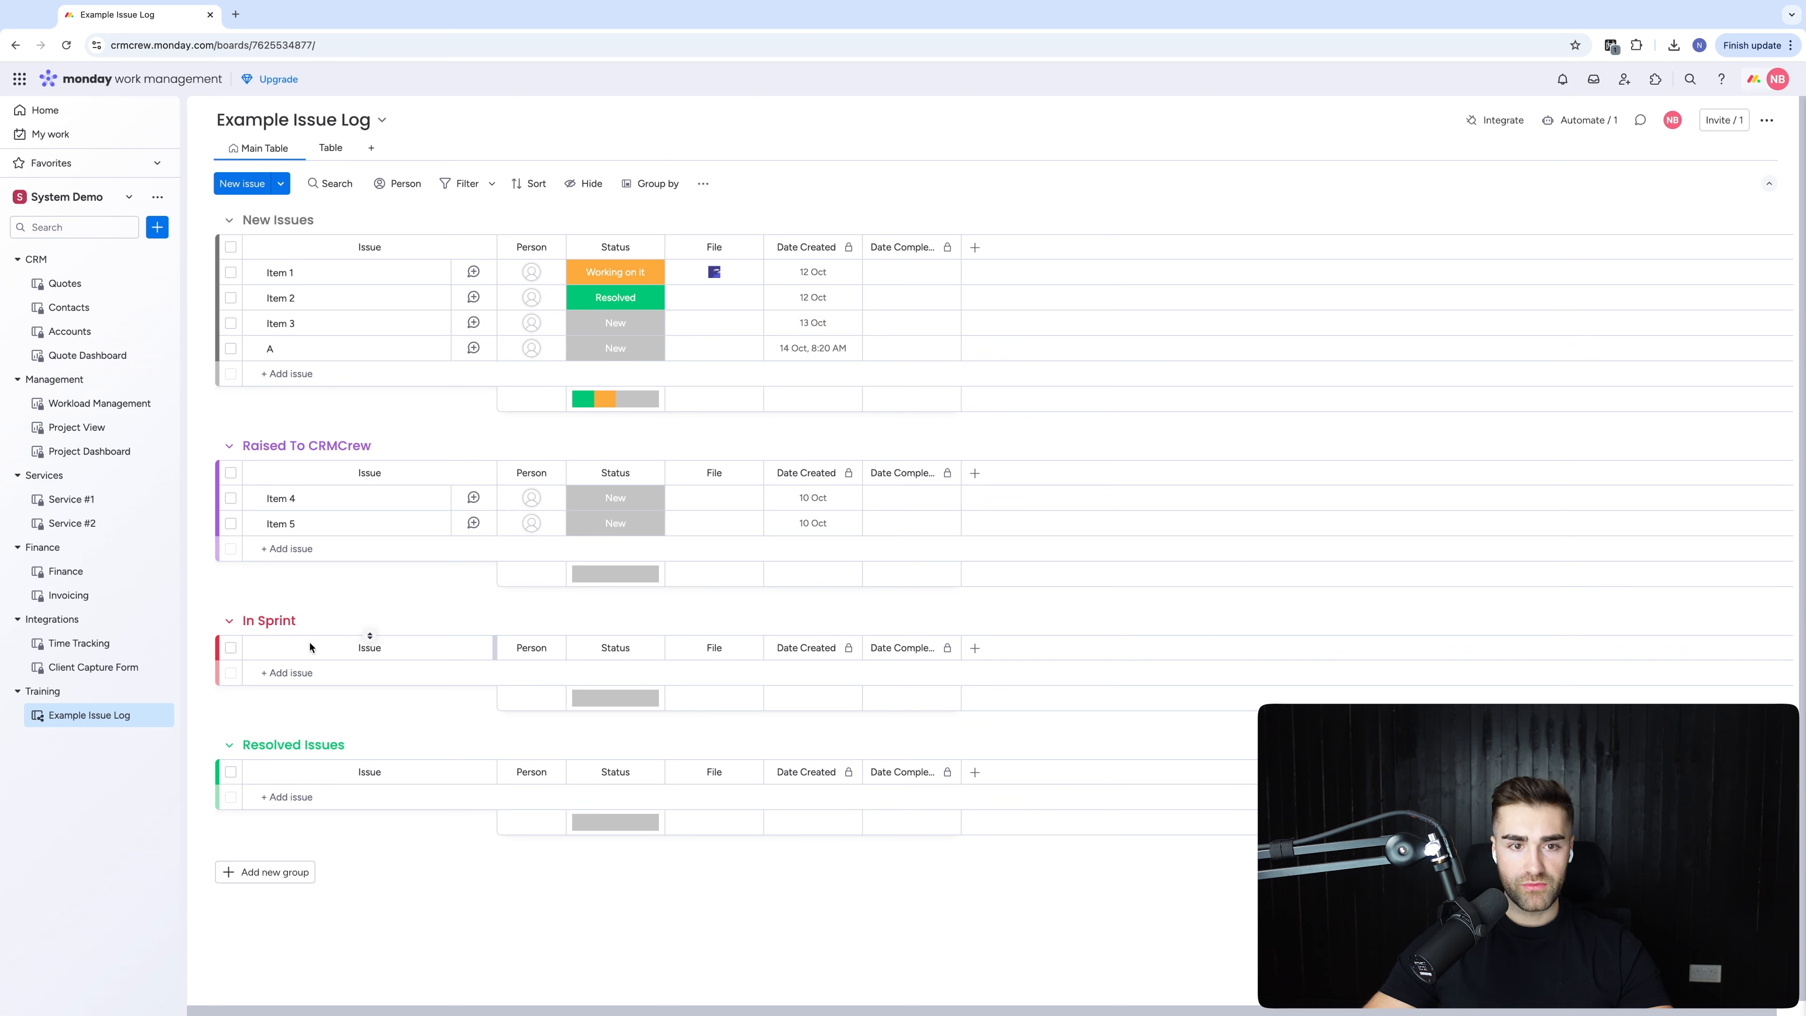
{"action": "left_click", "coordinate": [264, 620]}
{"action": "type", "text": "P"}
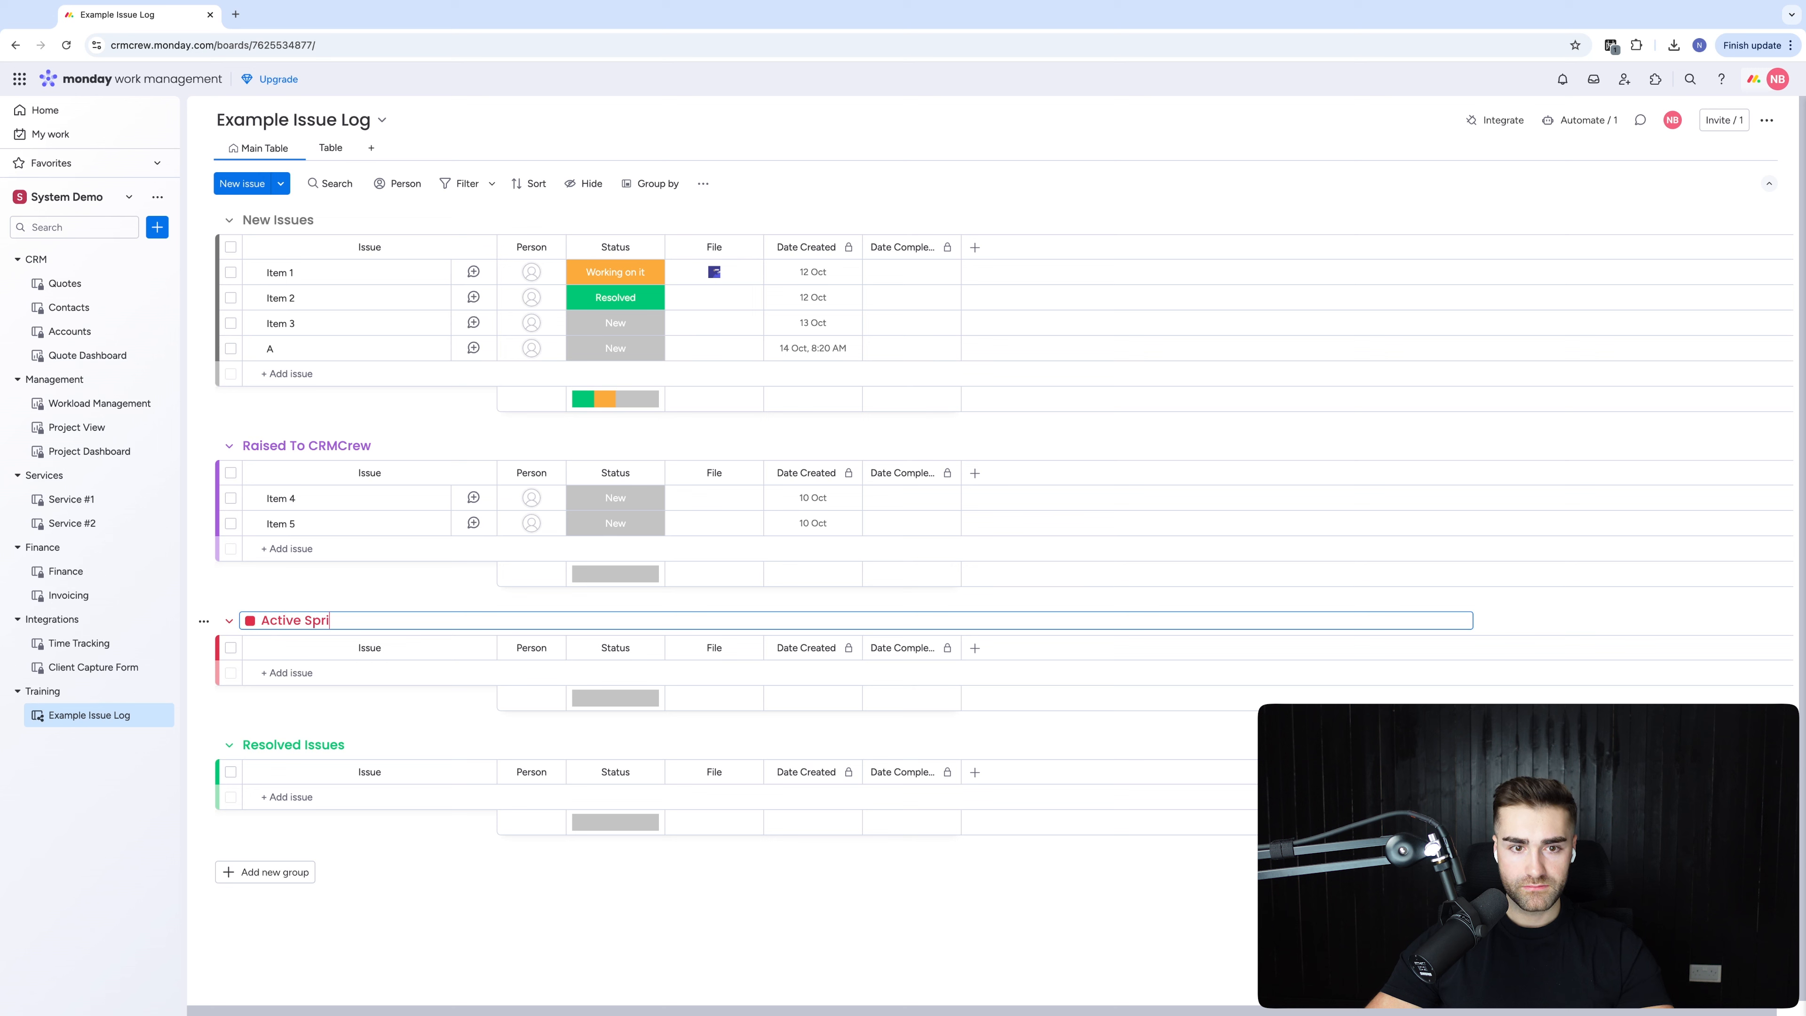
{"action": "key", "text": "Return"}
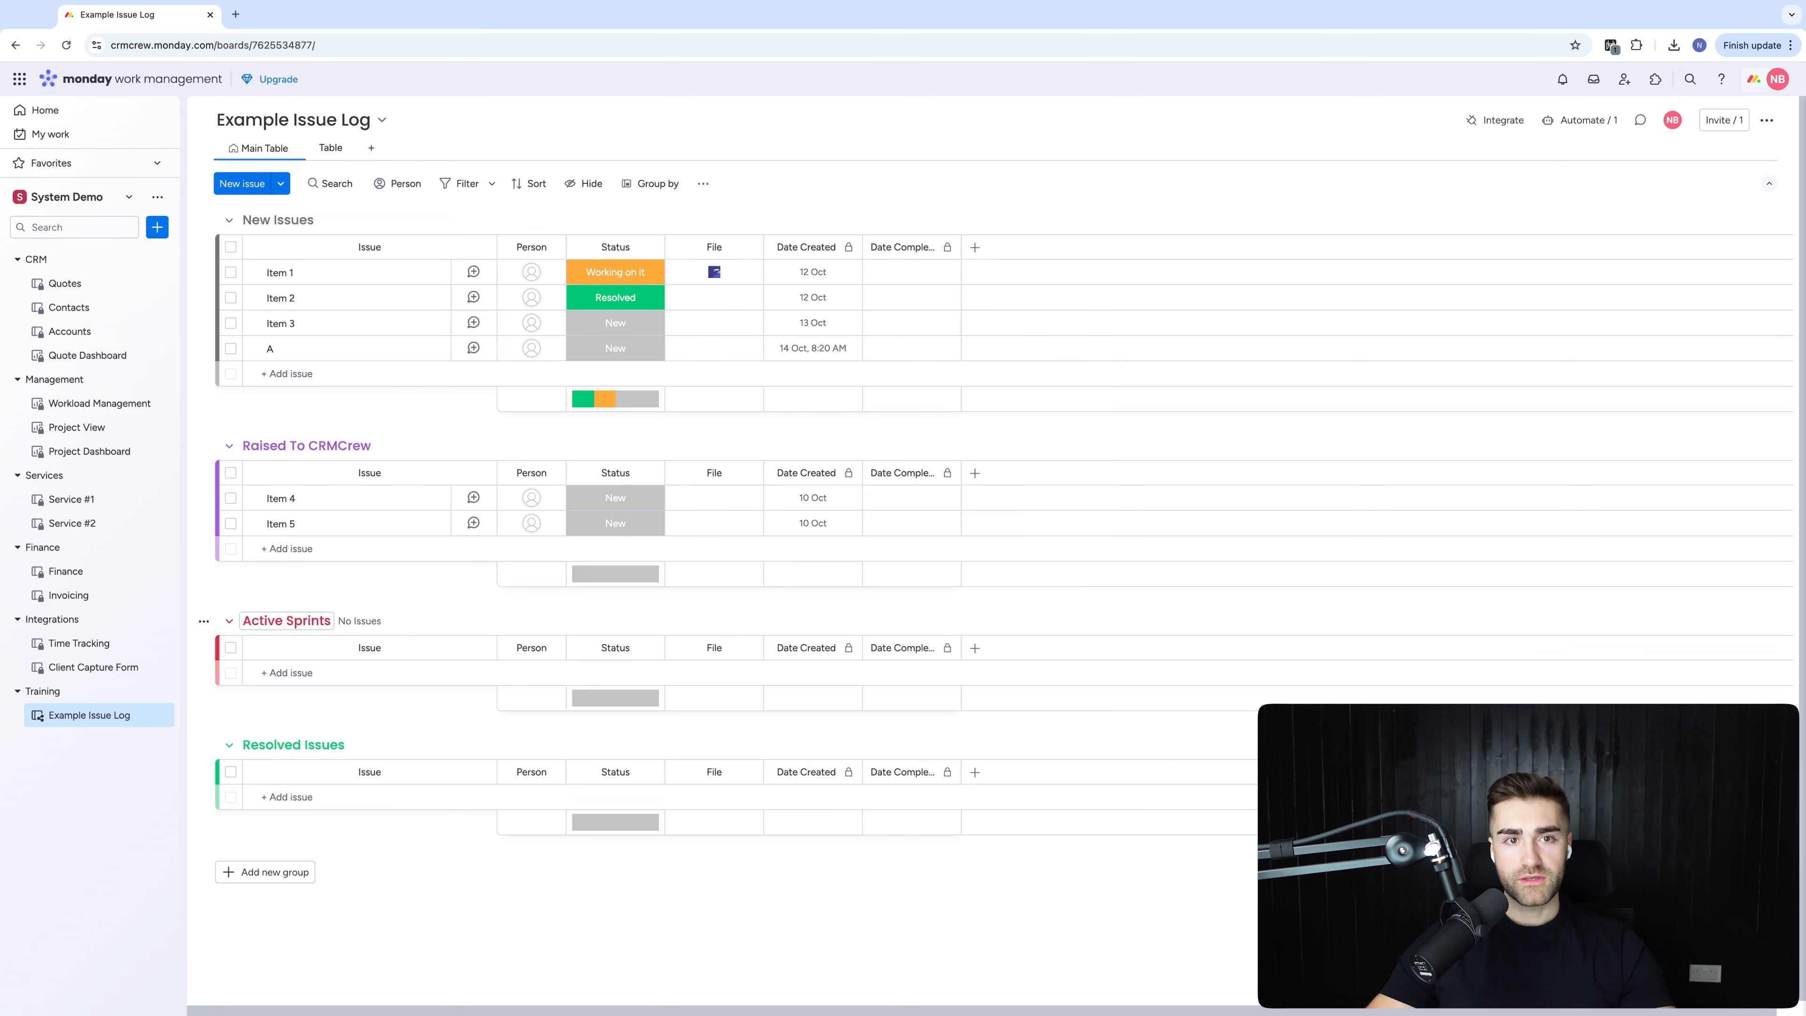
Rename the Raised To CRMCrew group to Raised Issues
{"action": "left_click", "coordinate": [307, 446]}
{"action": "double_click", "coordinate": [339, 441]}
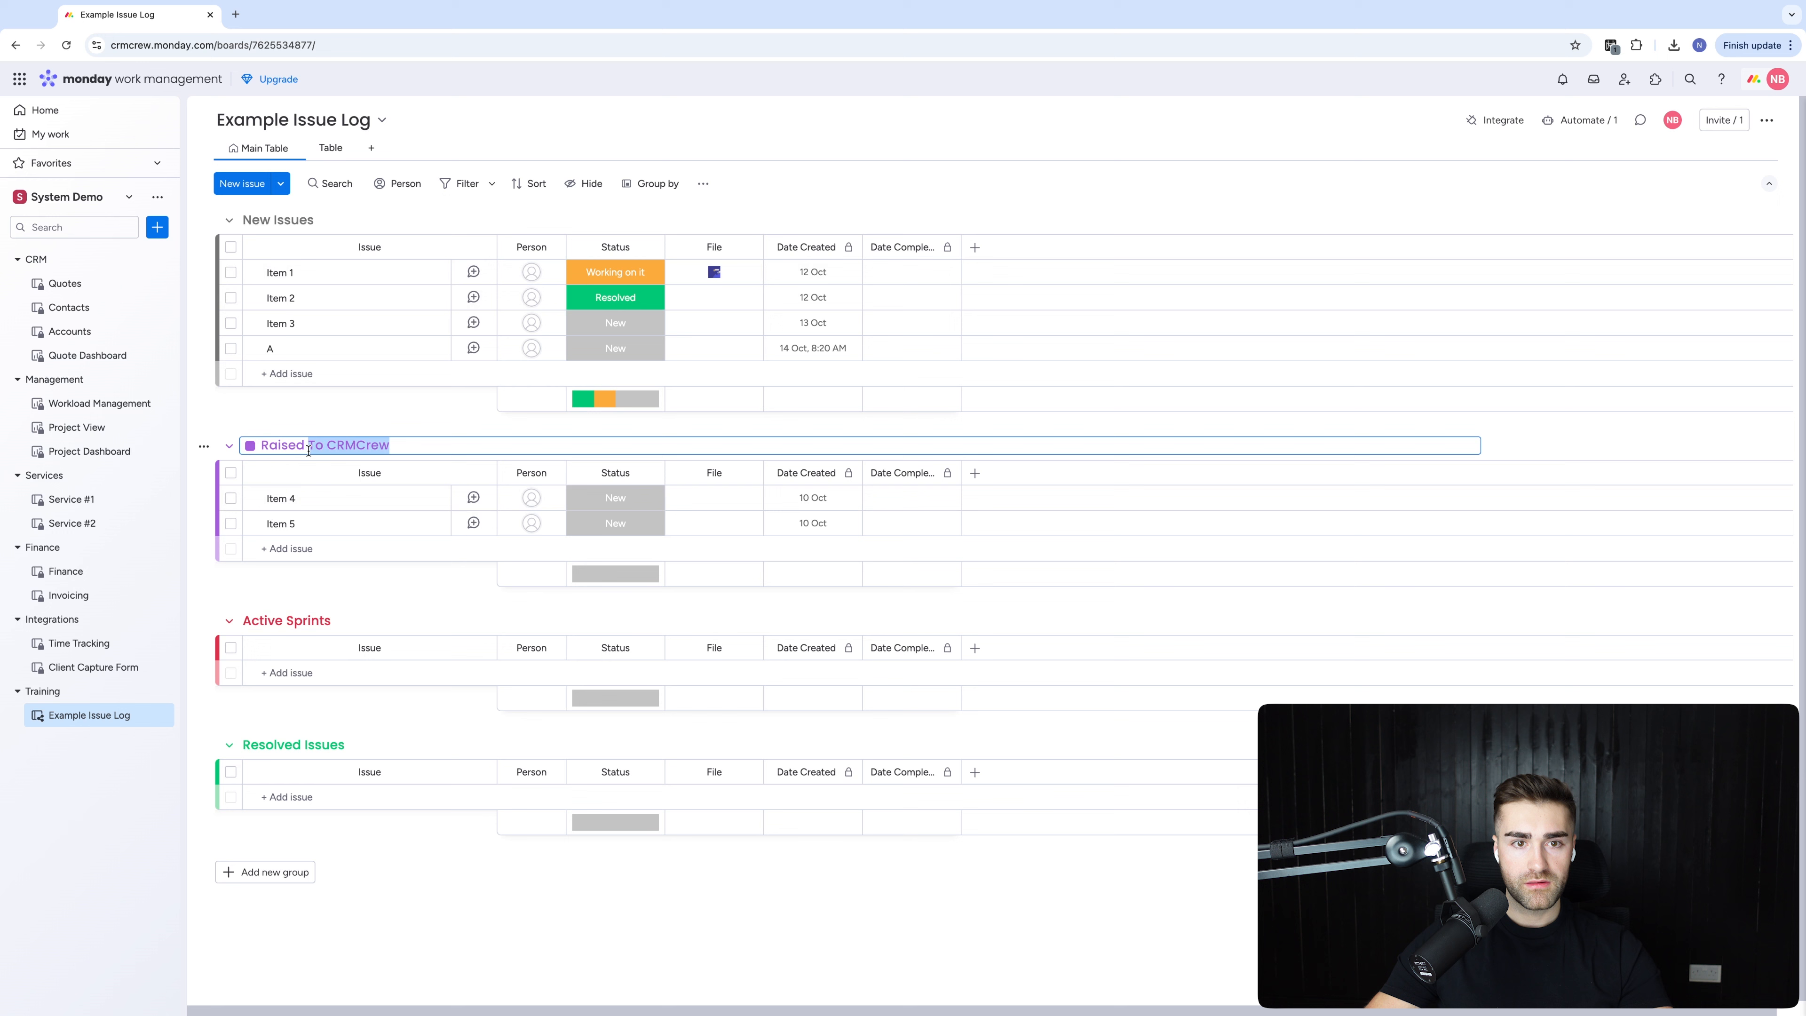
{"action": "key", "text": "BackSpace"}
{"action": "key", "text": "Return"}
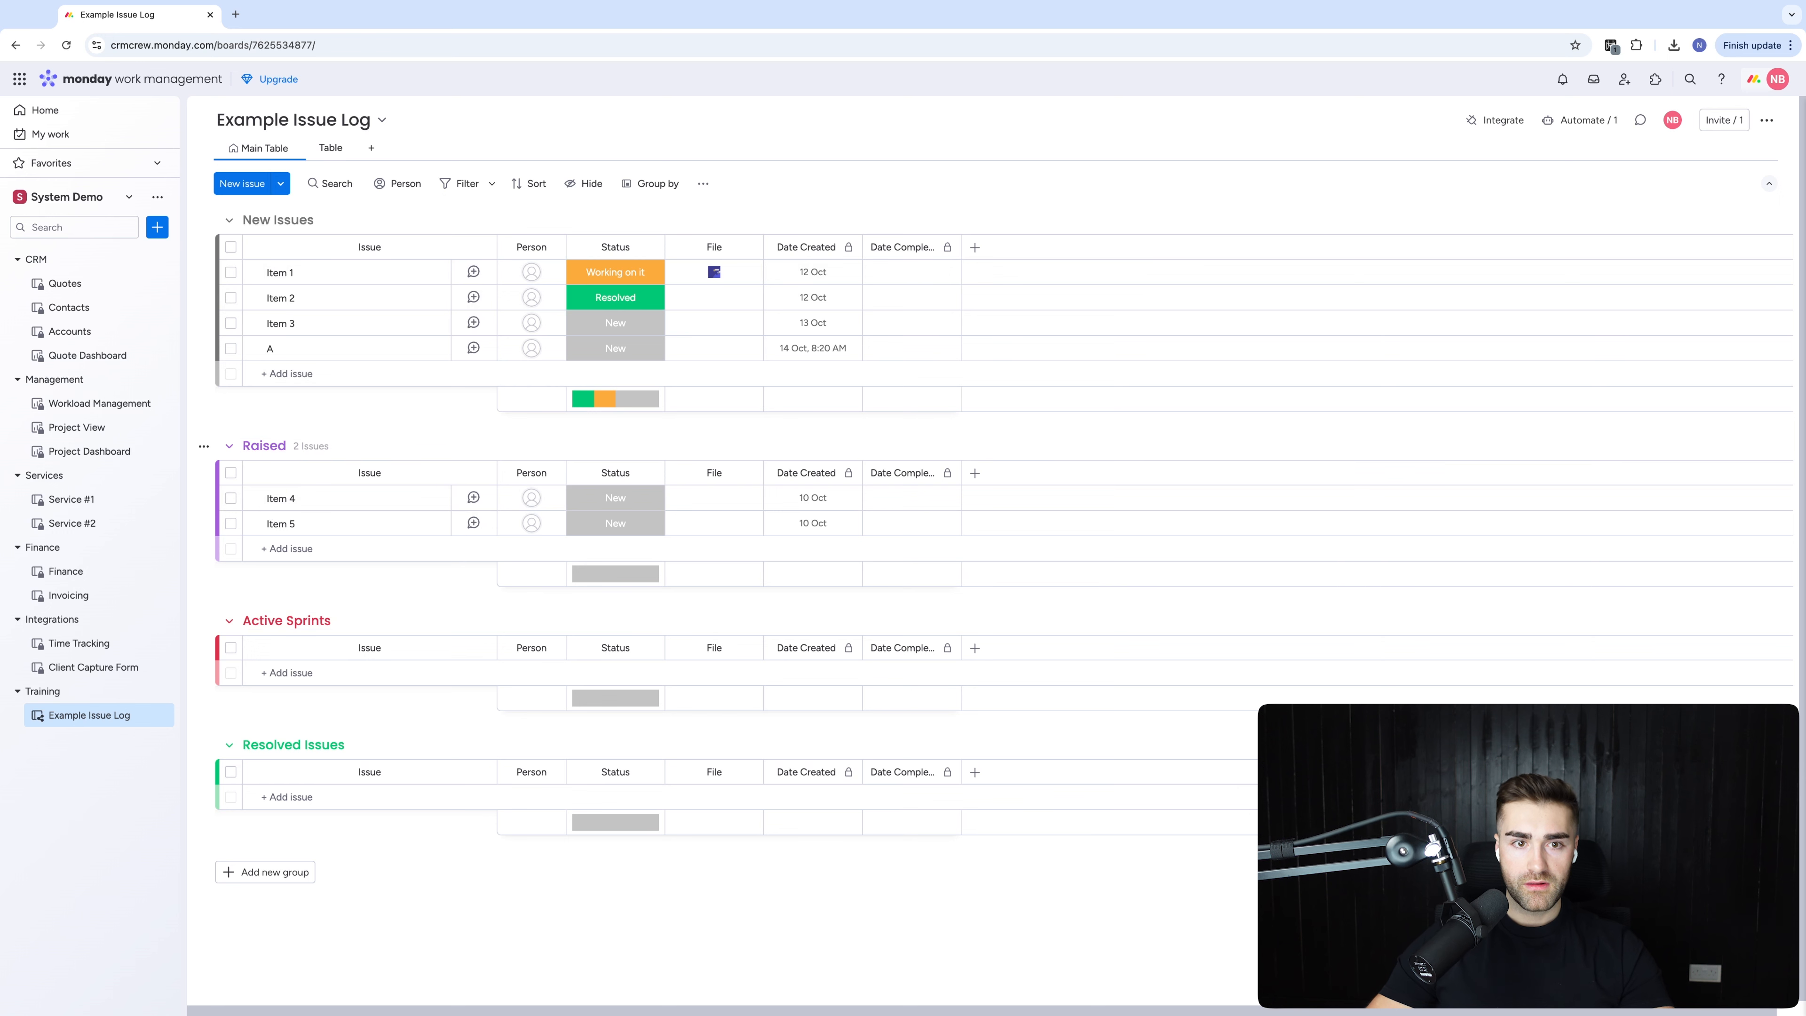
{"action": "left_click", "coordinate": [261, 448]}
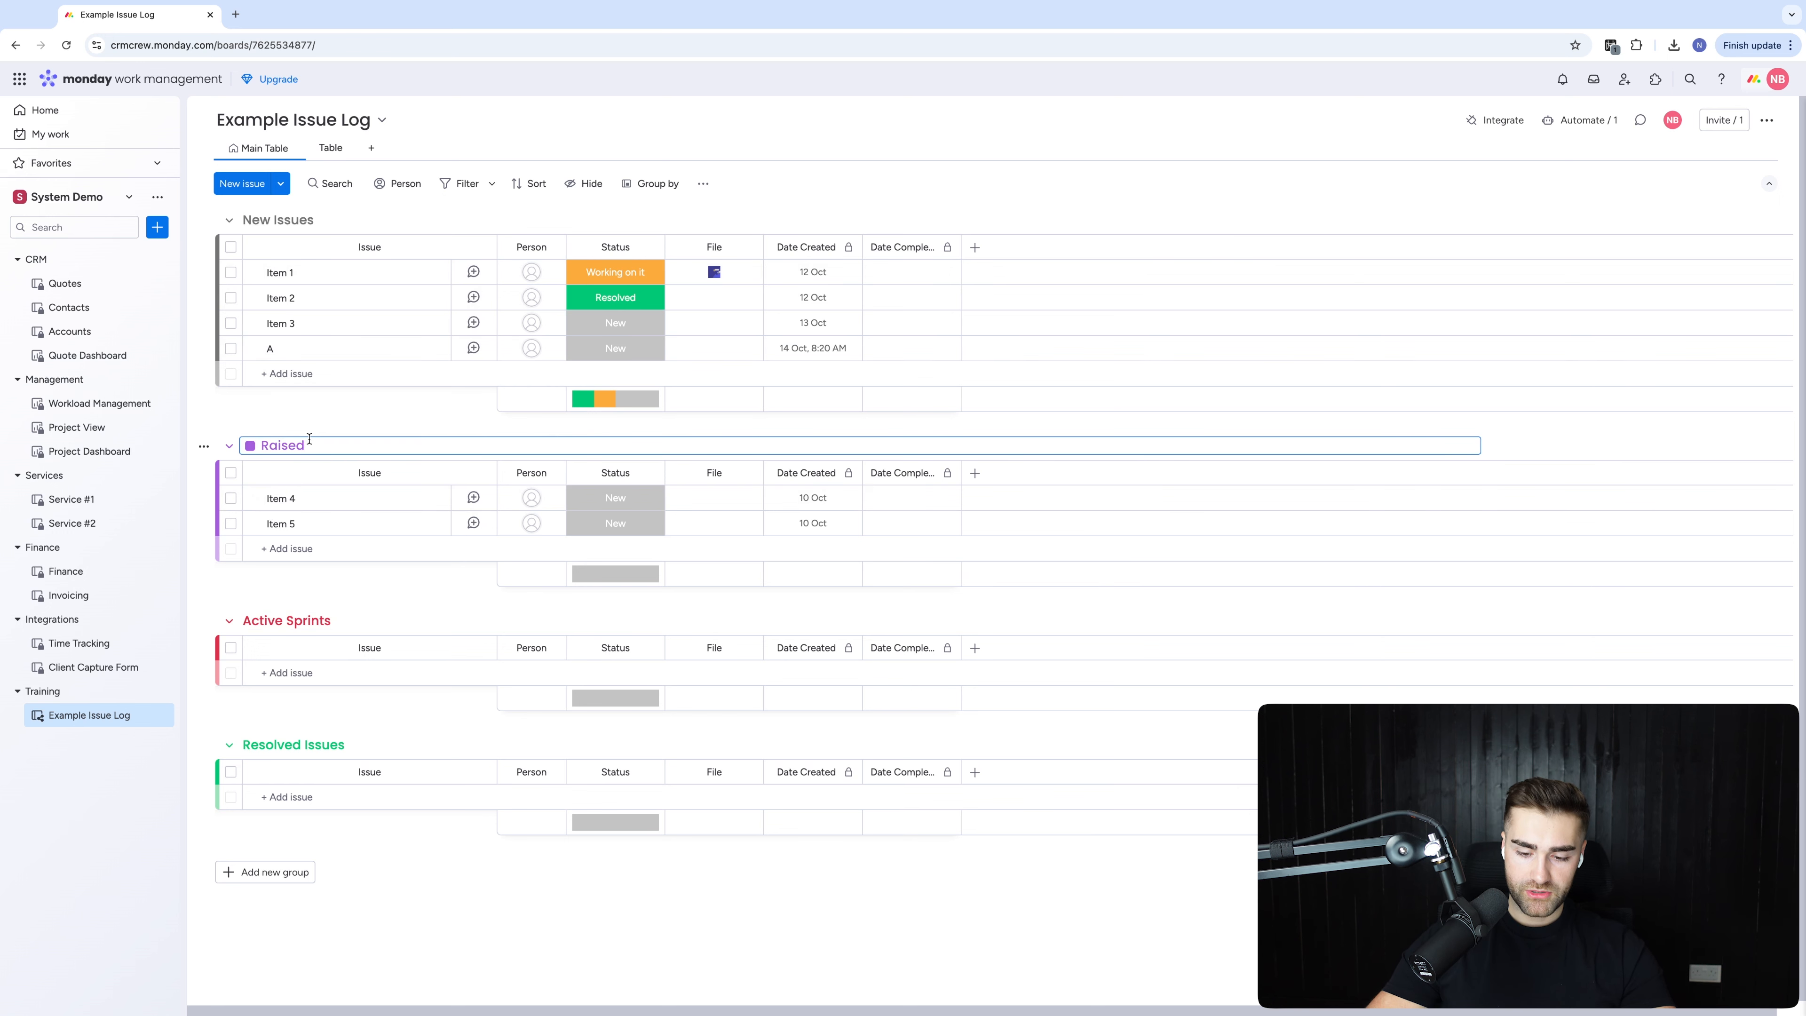
{"action": "key", "text": "Return"}
Rename Active Sprints to Active Issues and colour the group blue
{"action": "double_click", "coordinate": [321, 622]}
{"action": "type", "text": "Issues"}
{"action": "key", "text": "Return"}
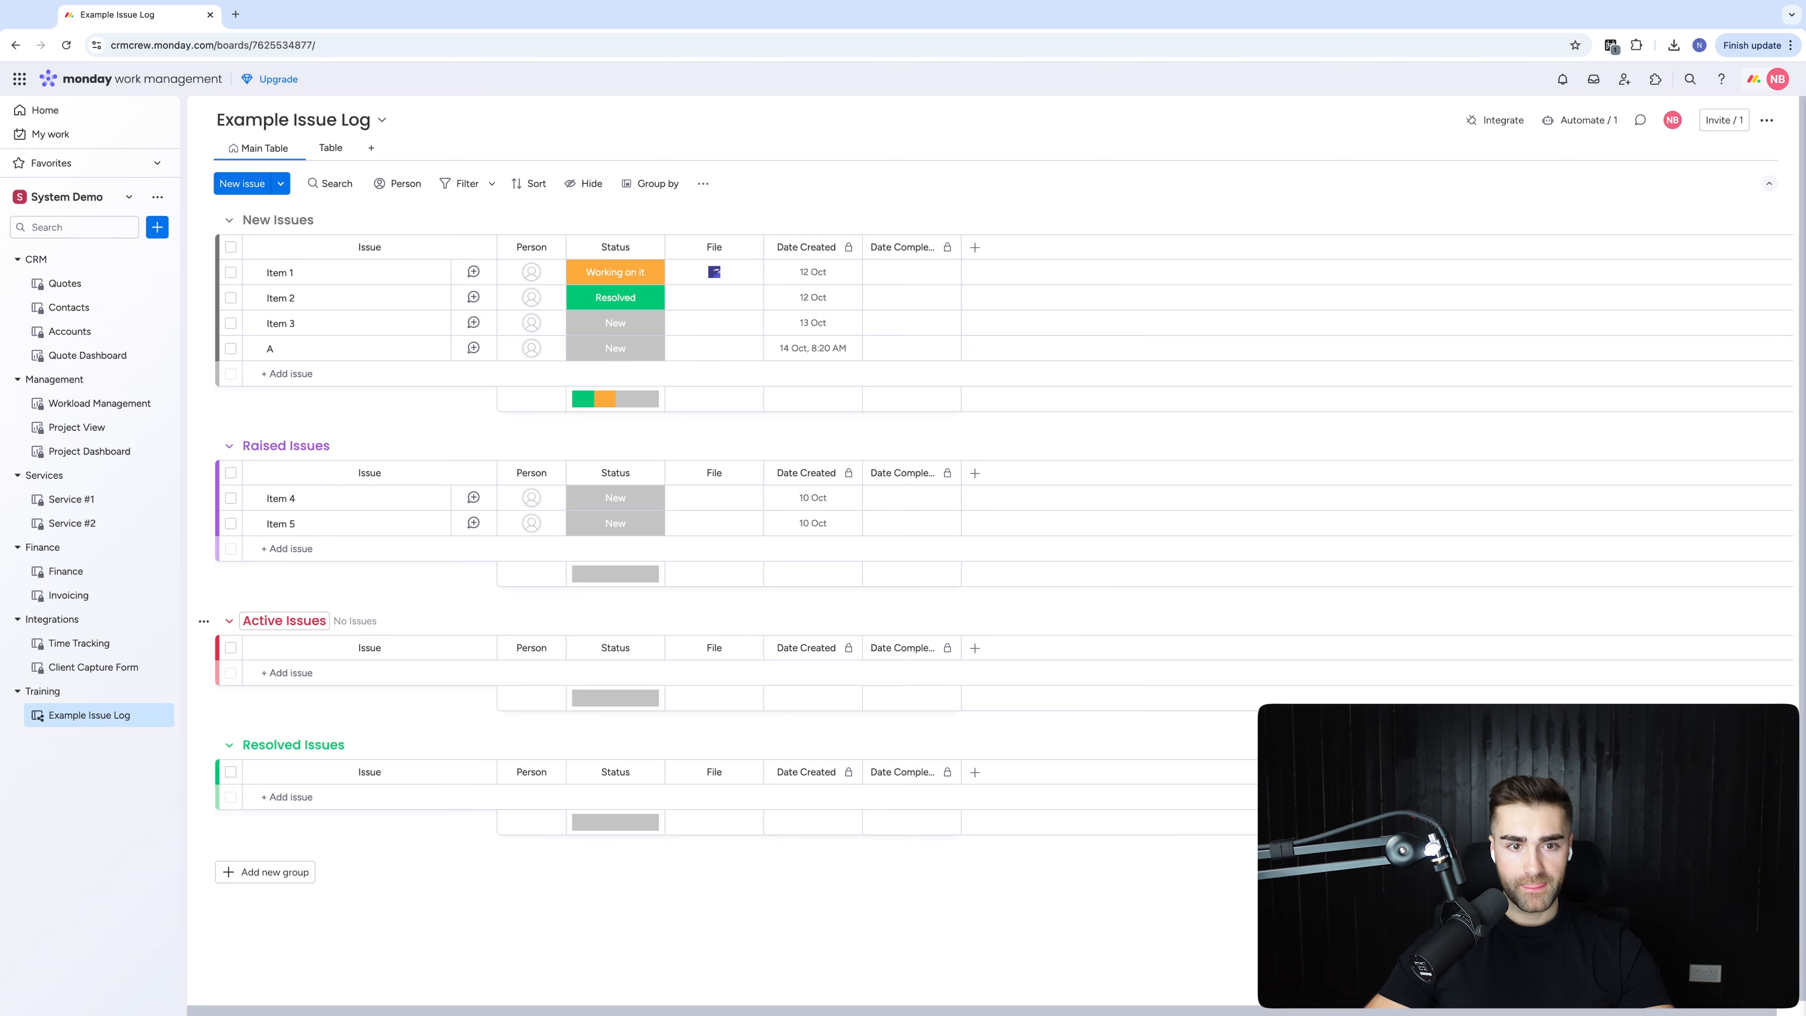
{"action": "left_click", "coordinate": [284, 621]}
{"action": "left_click", "coordinate": [250, 621]}
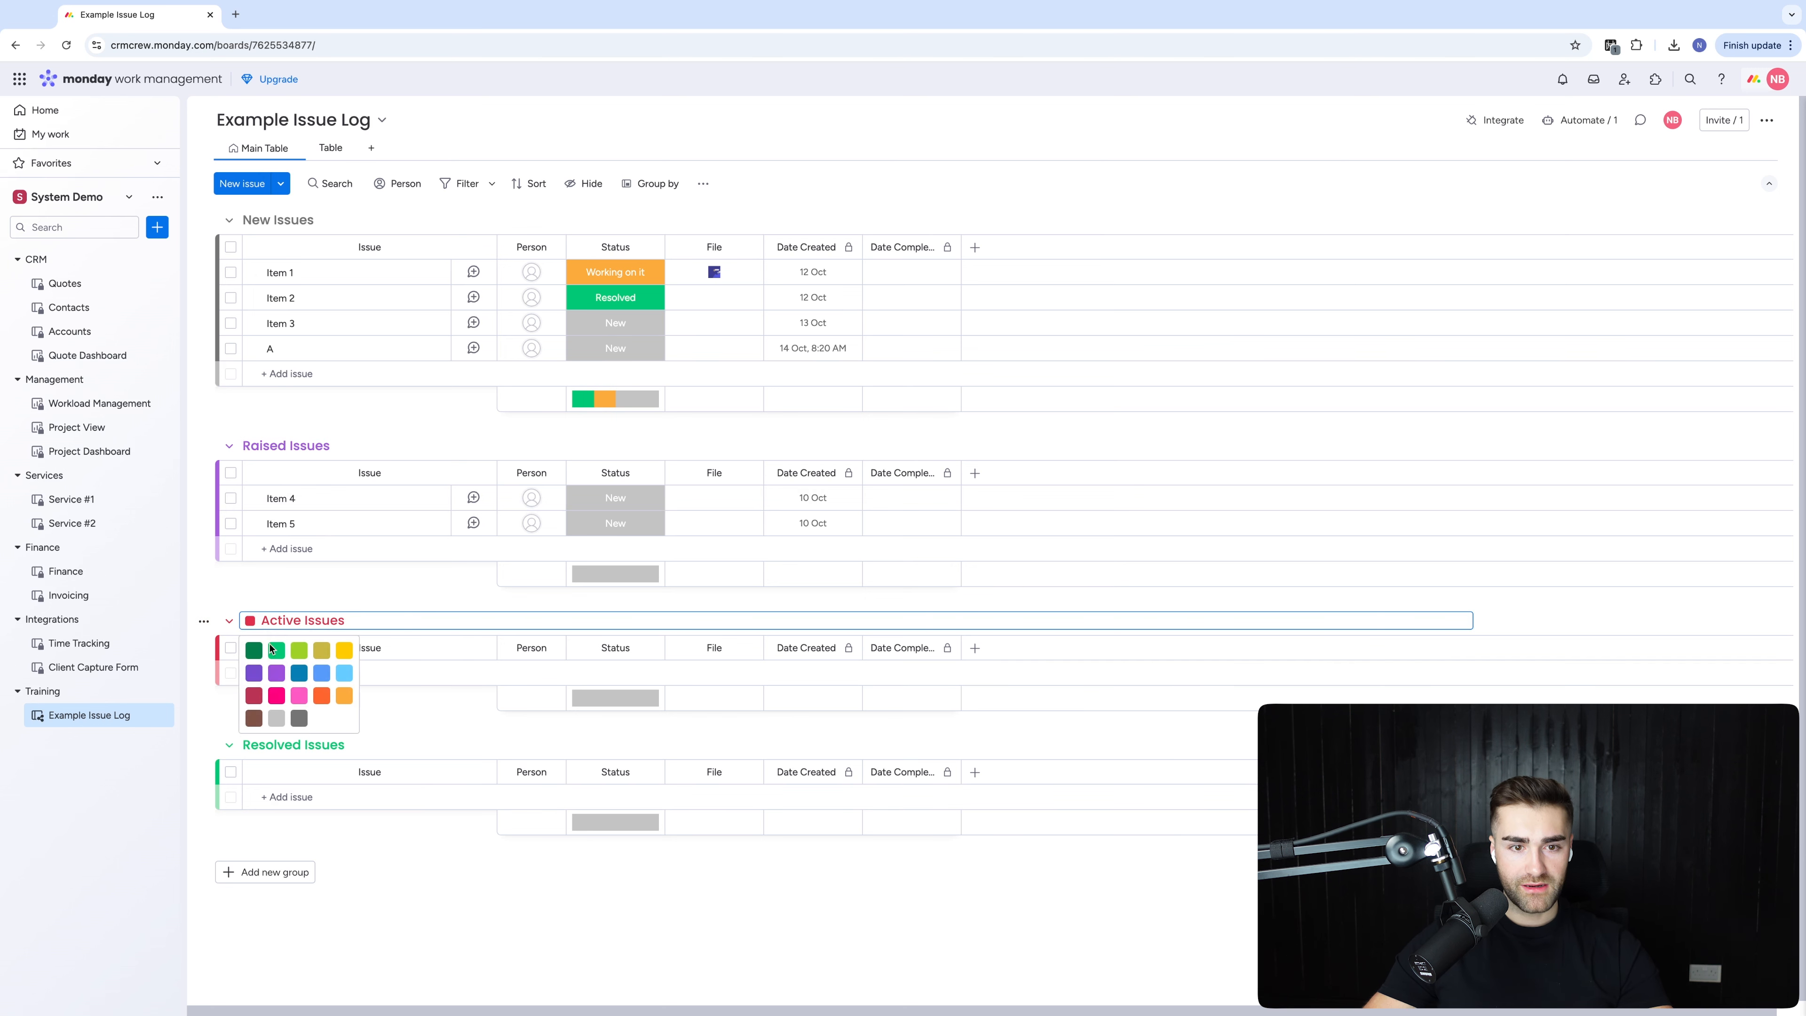
{"action": "left_click", "coordinate": [298, 675]}
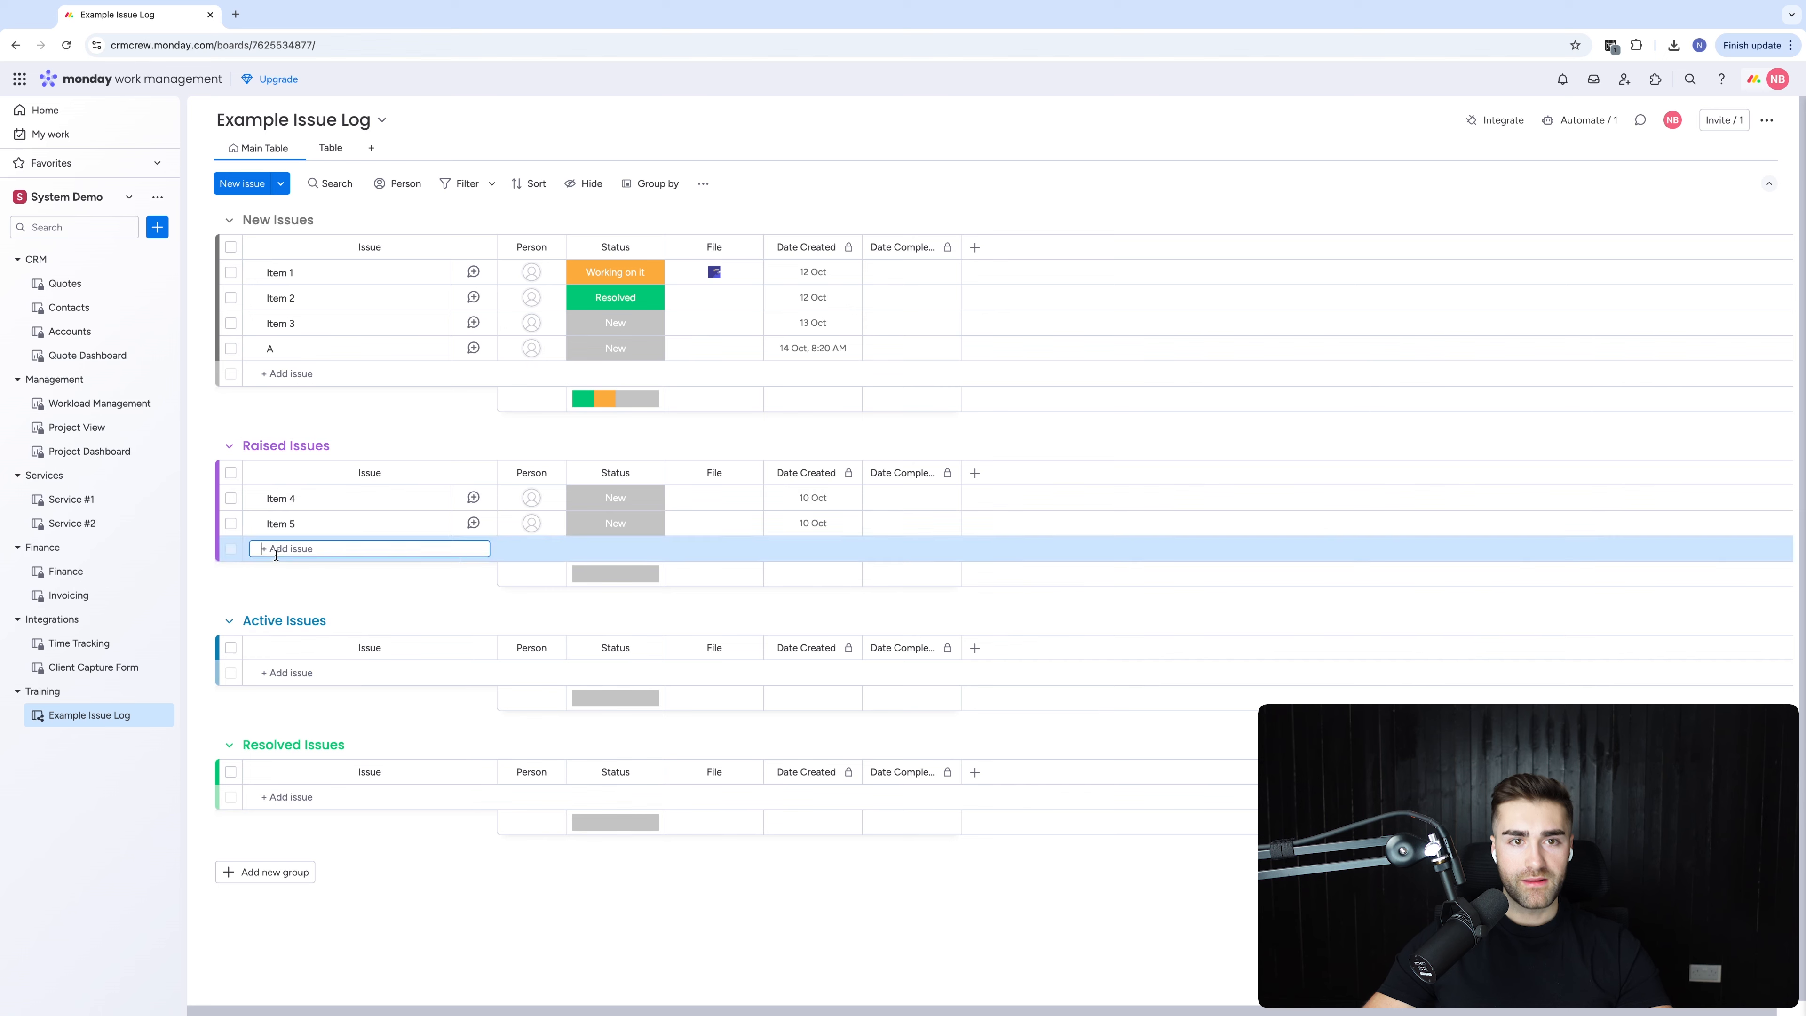
{"action": "left_click", "coordinate": [369, 323]}
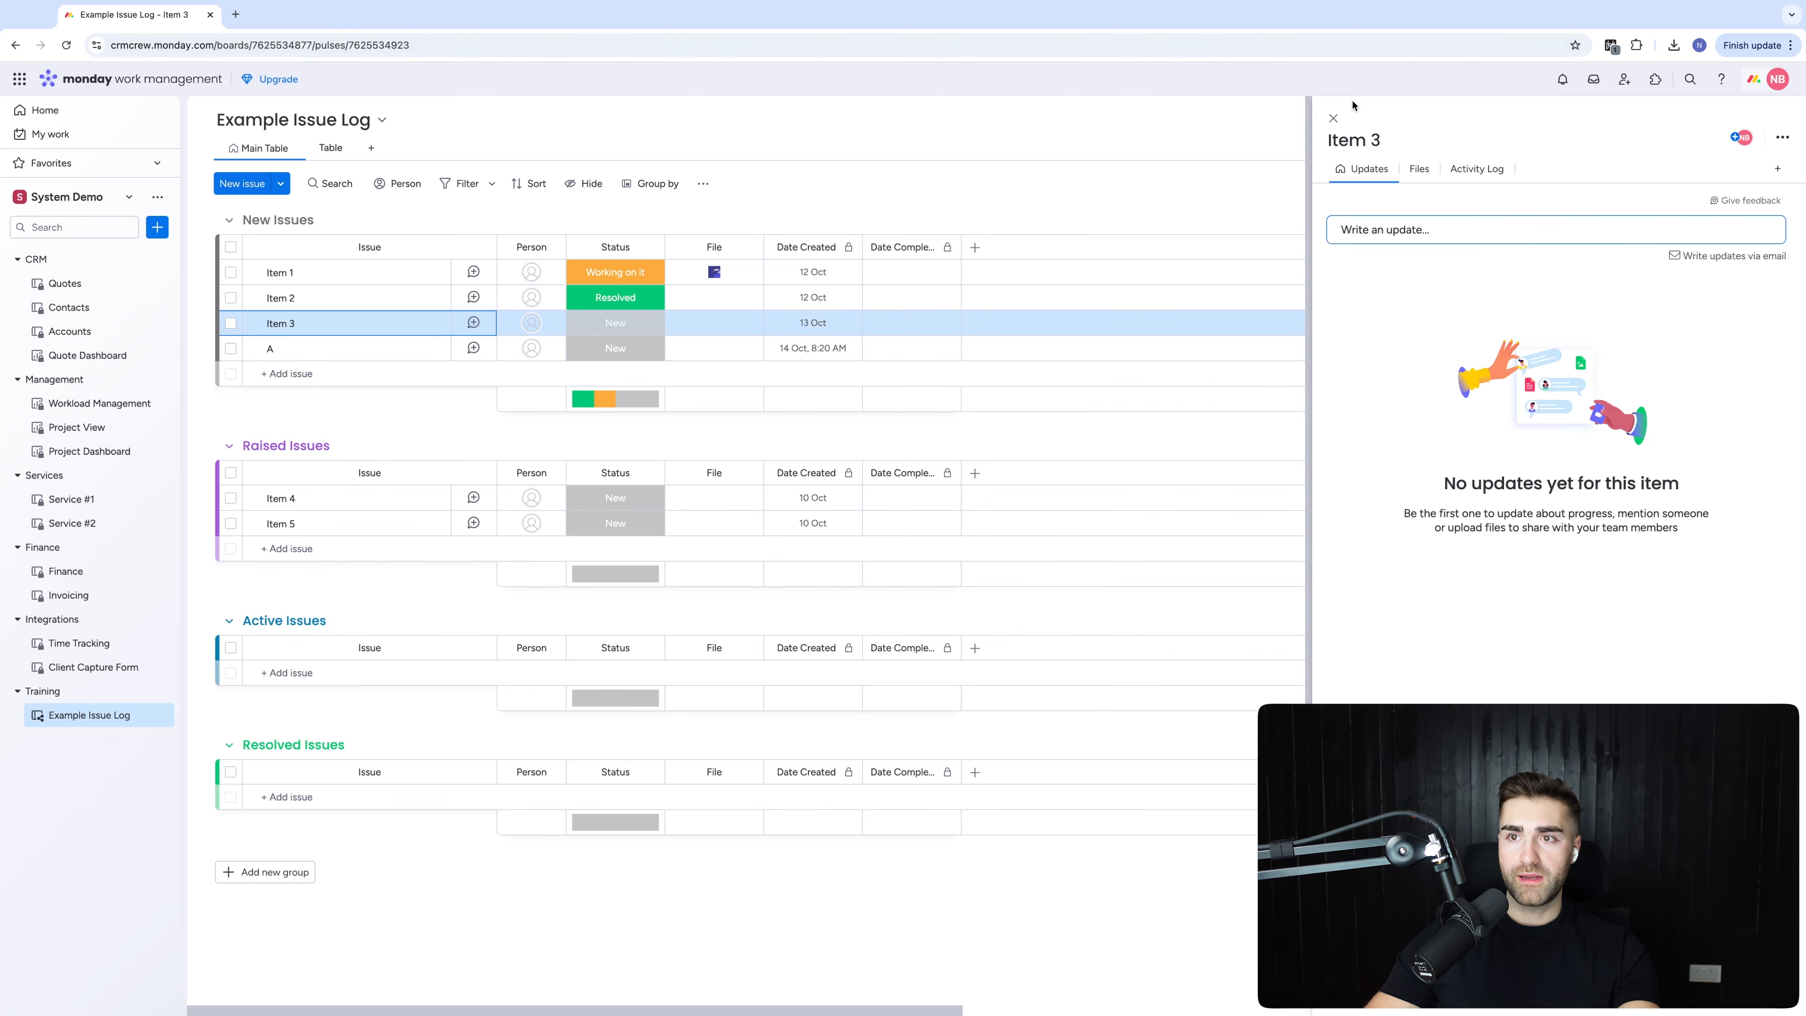
{"action": "left_click", "coordinate": [1333, 118]}
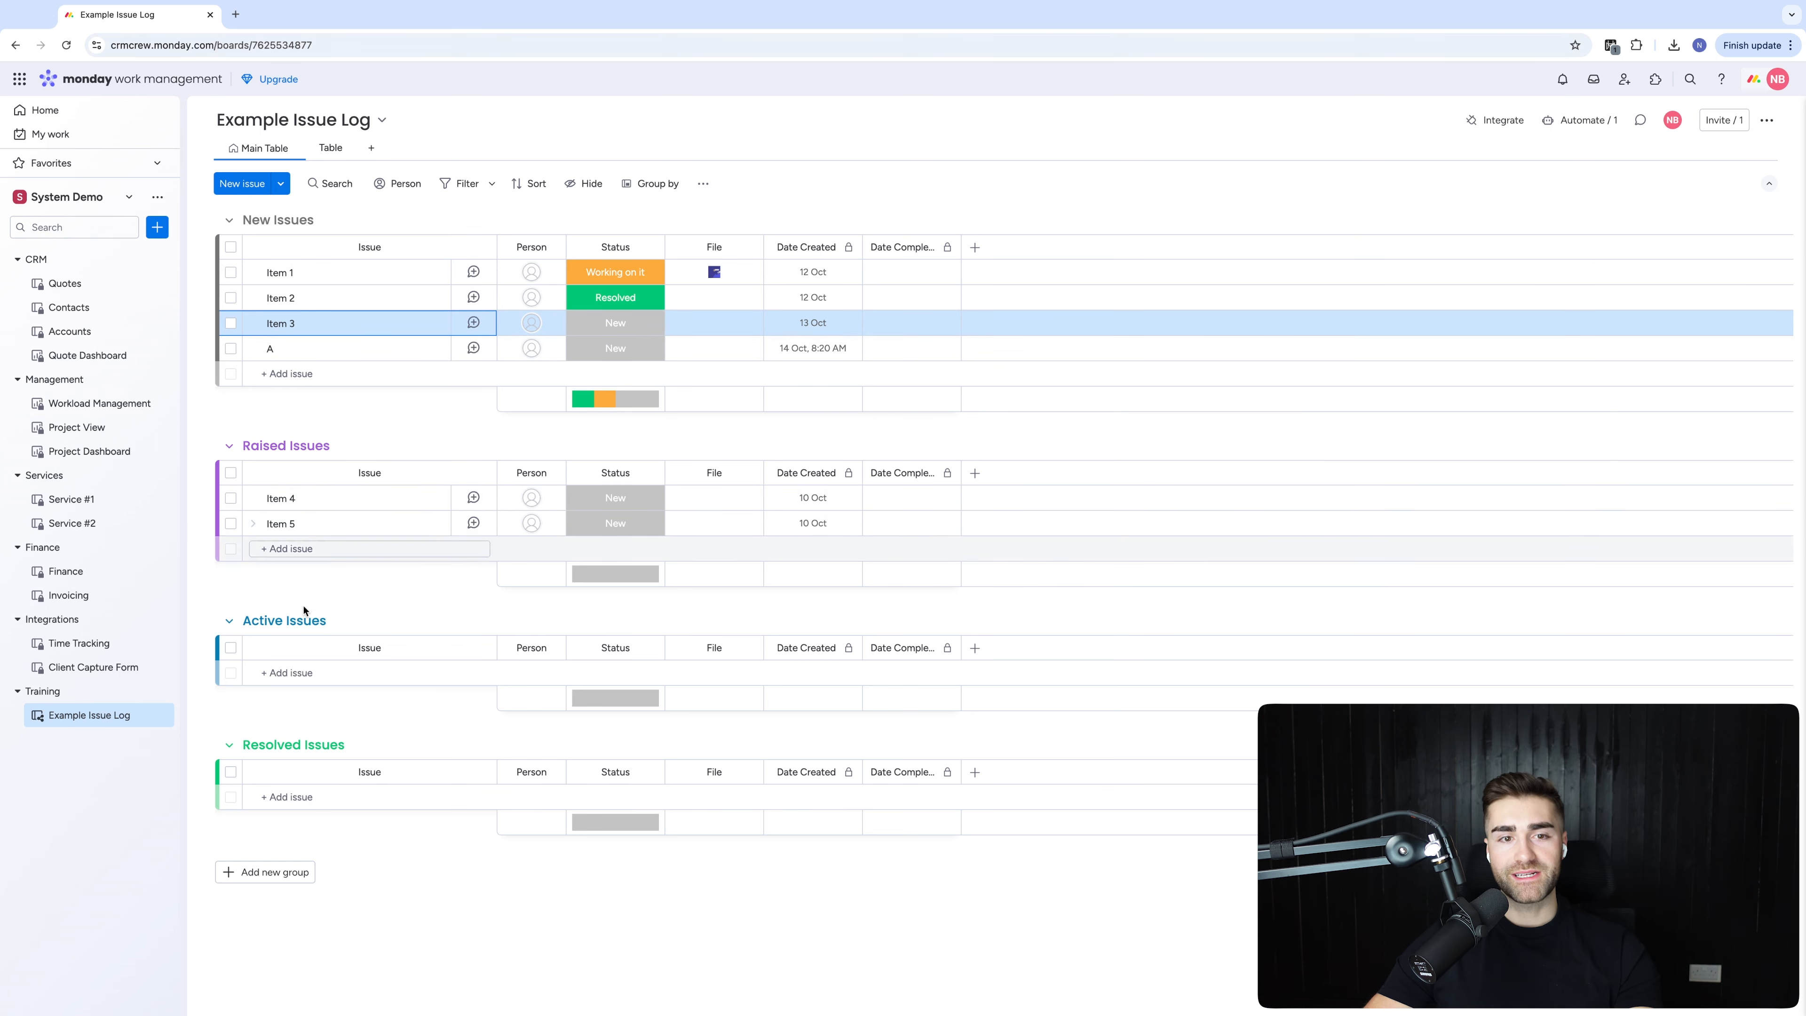
{"action": "left_click", "coordinate": [282, 620]}
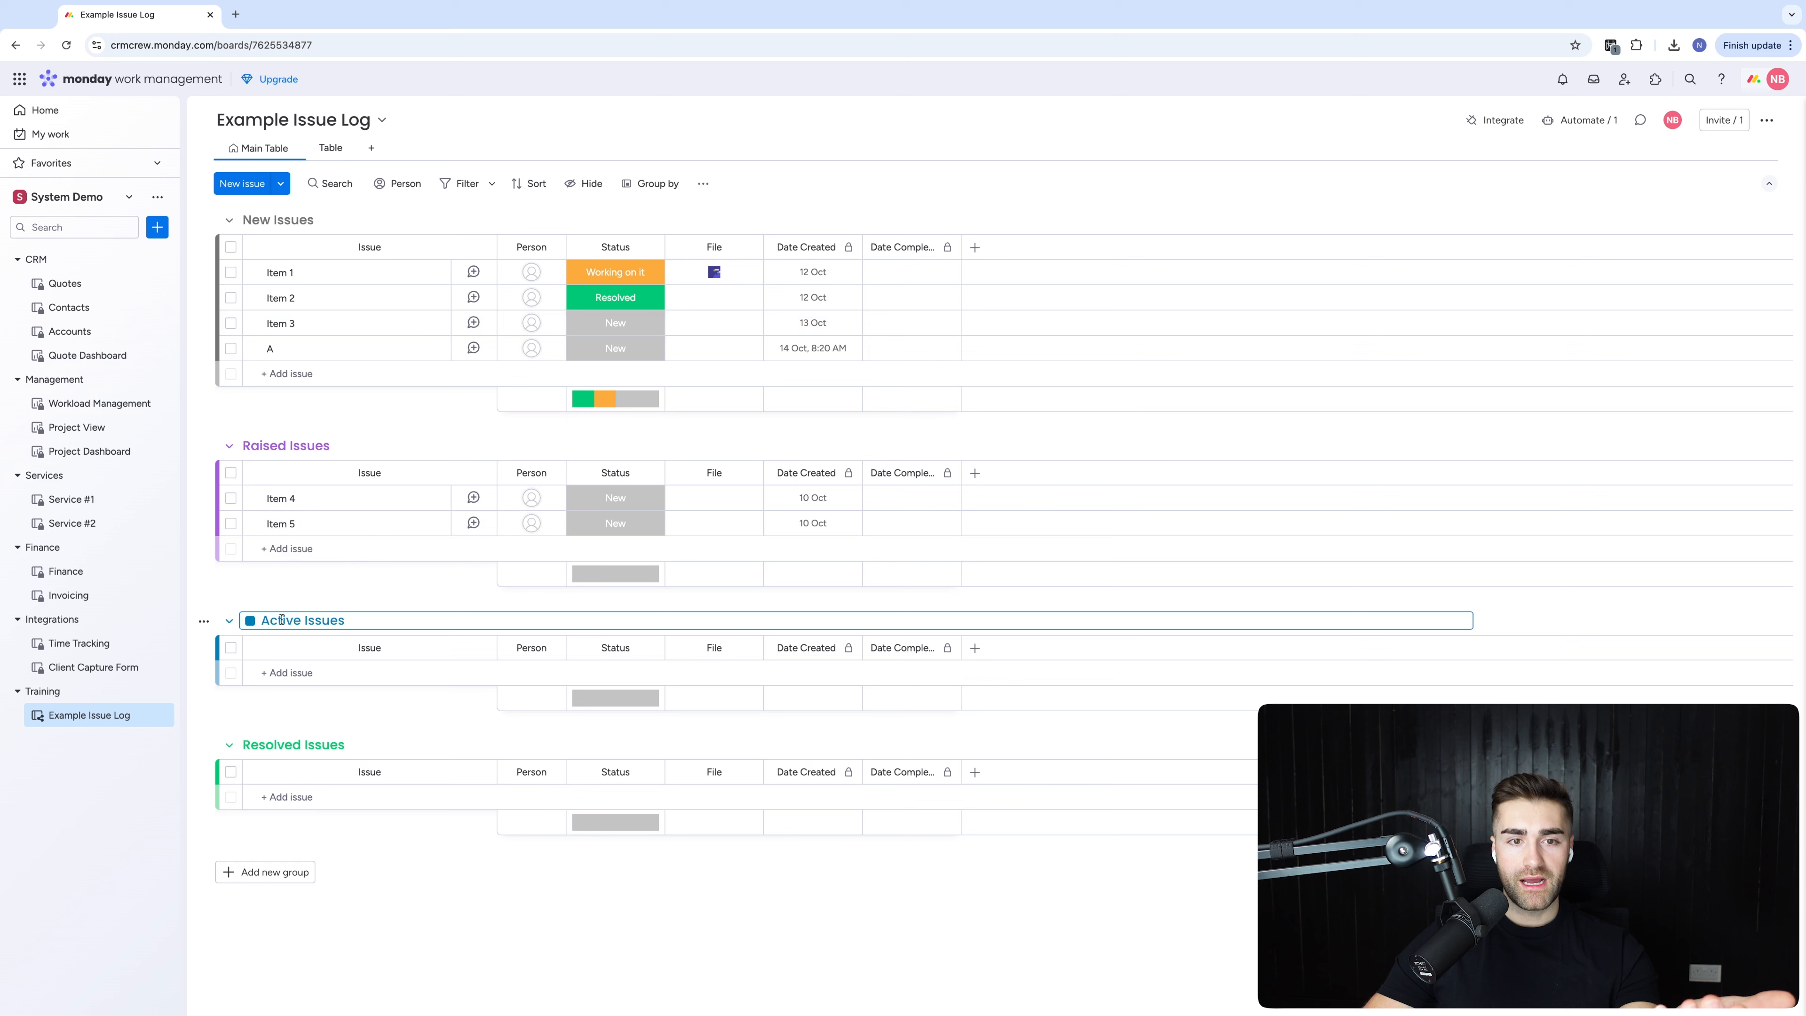
{"action": "double_click", "coordinate": [282, 619]}
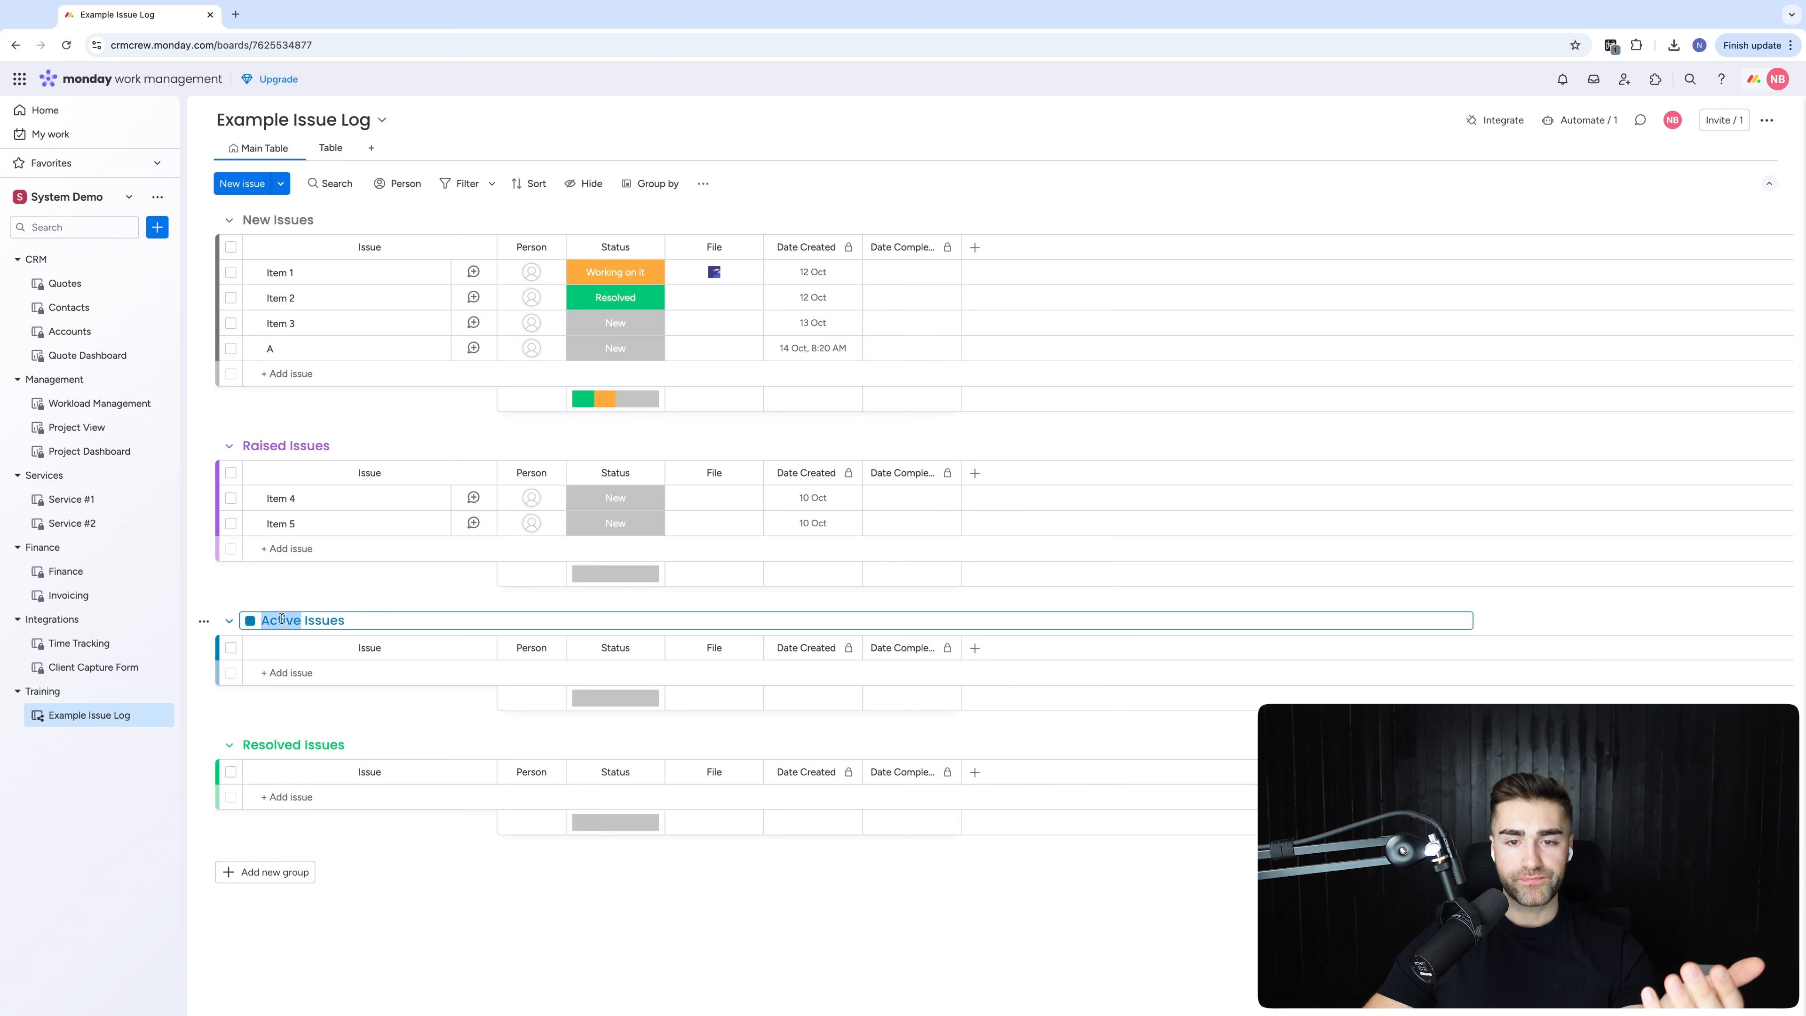
{"action": "left_click", "coordinate": [296, 589]}
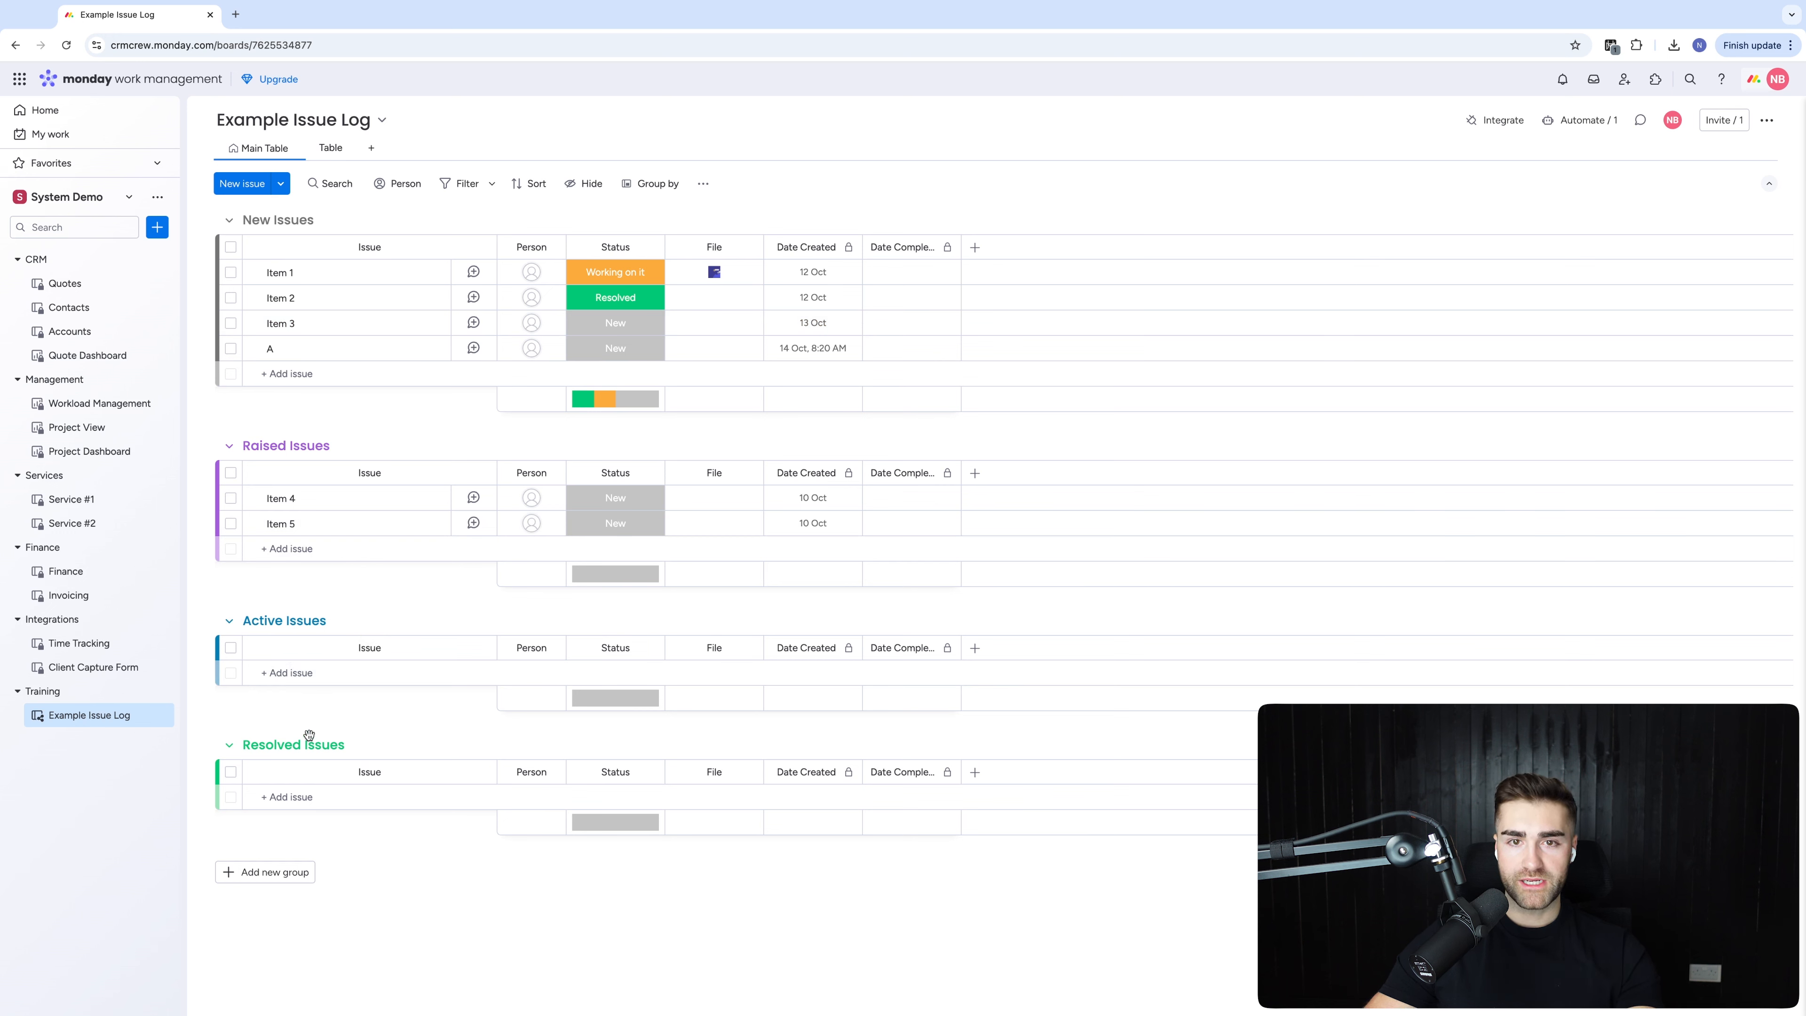
Hide the Status column's summaries under each group
{"action": "left_click", "coordinate": [651, 246]}
{"action": "mouse_move", "coordinate": [765, 260]}
{"action": "left_click", "coordinate": [924, 379]}
{"action": "left_click", "coordinate": [615, 272]}
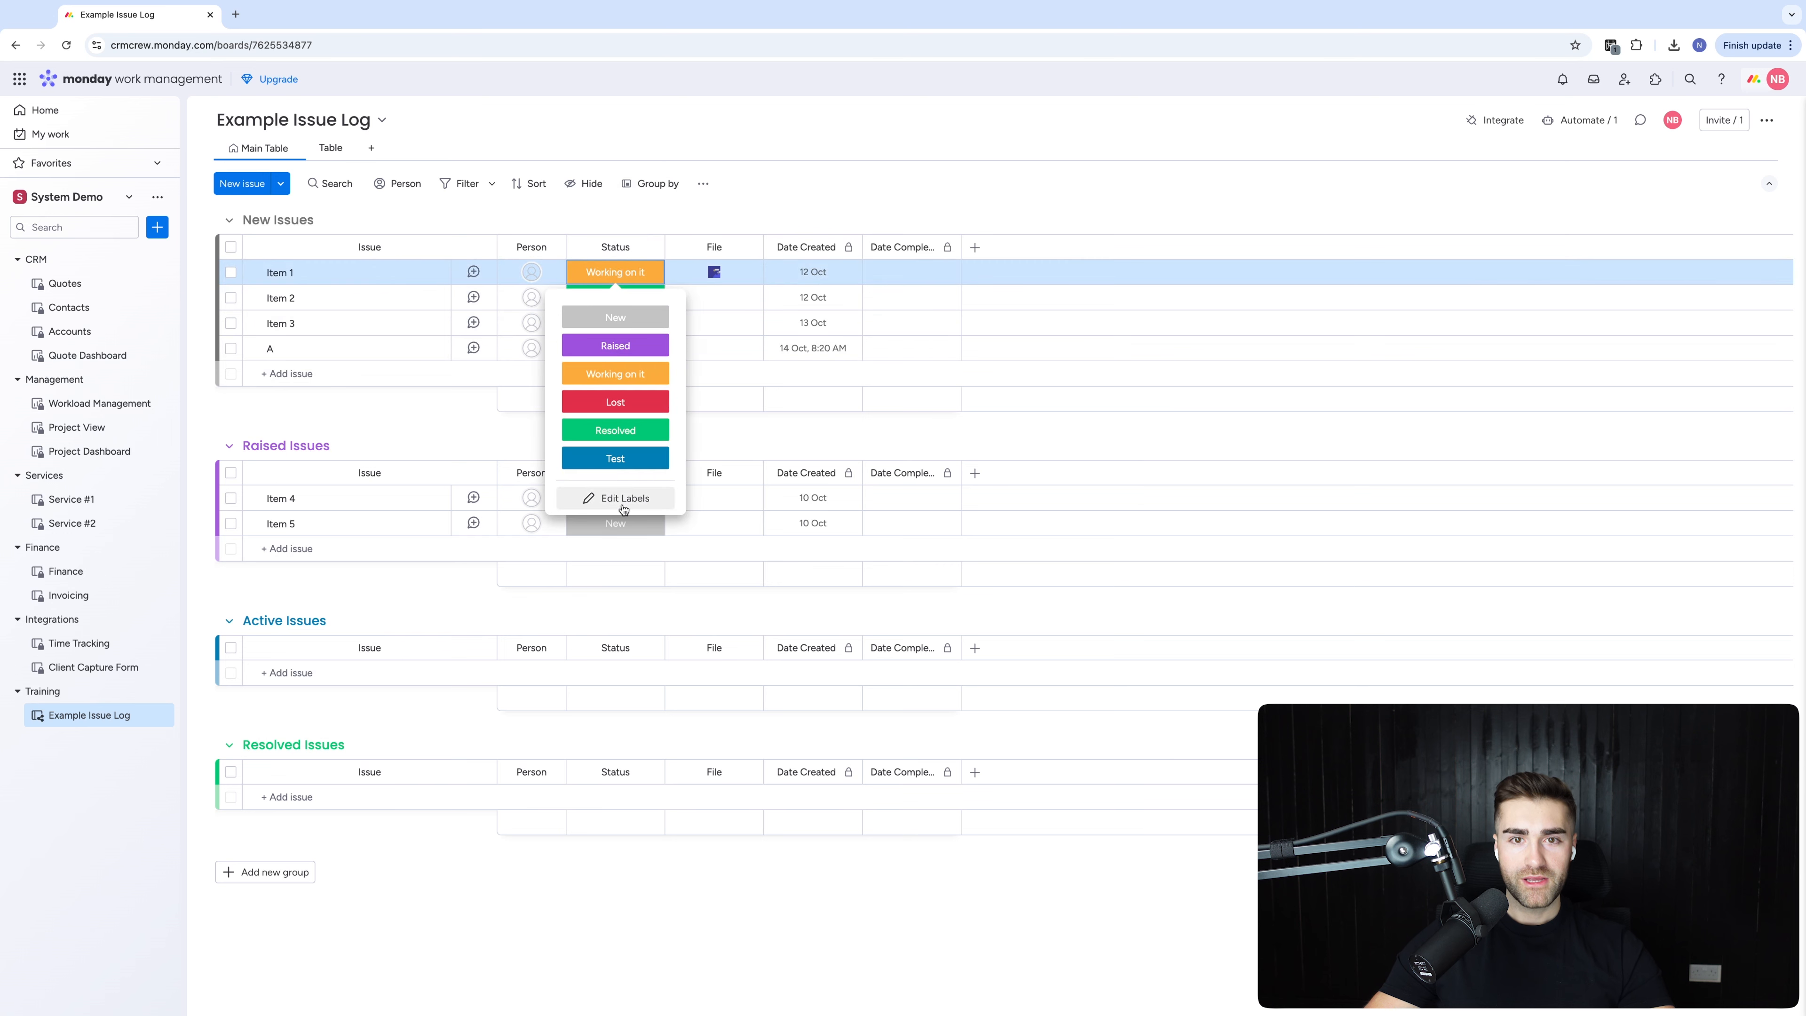
Rename the Test status label to Active, move it up, and delete Lost
{"action": "left_click", "coordinate": [597, 497]}
{"action": "left_click", "coordinate": [557, 458]}
{"action": "type", "text": "Active"}
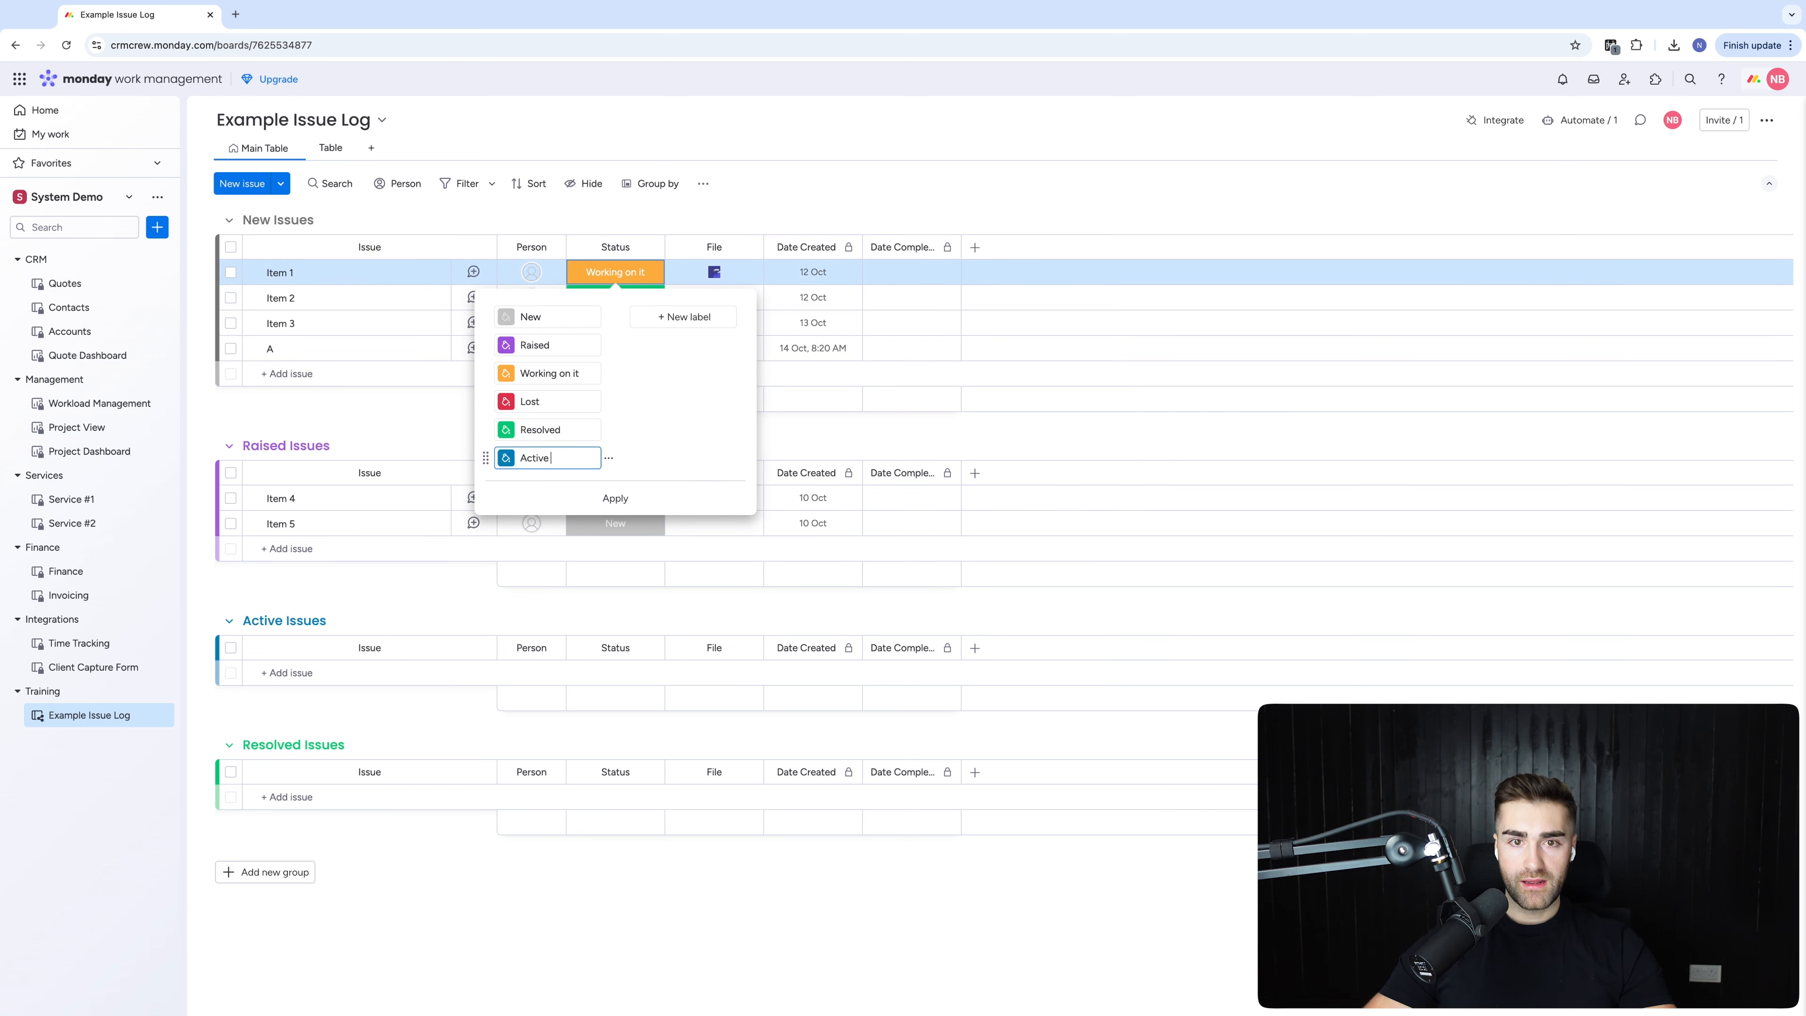
{"action": "left_click_drag", "start_coordinate": [486, 452], "coordinate": [486, 402]}
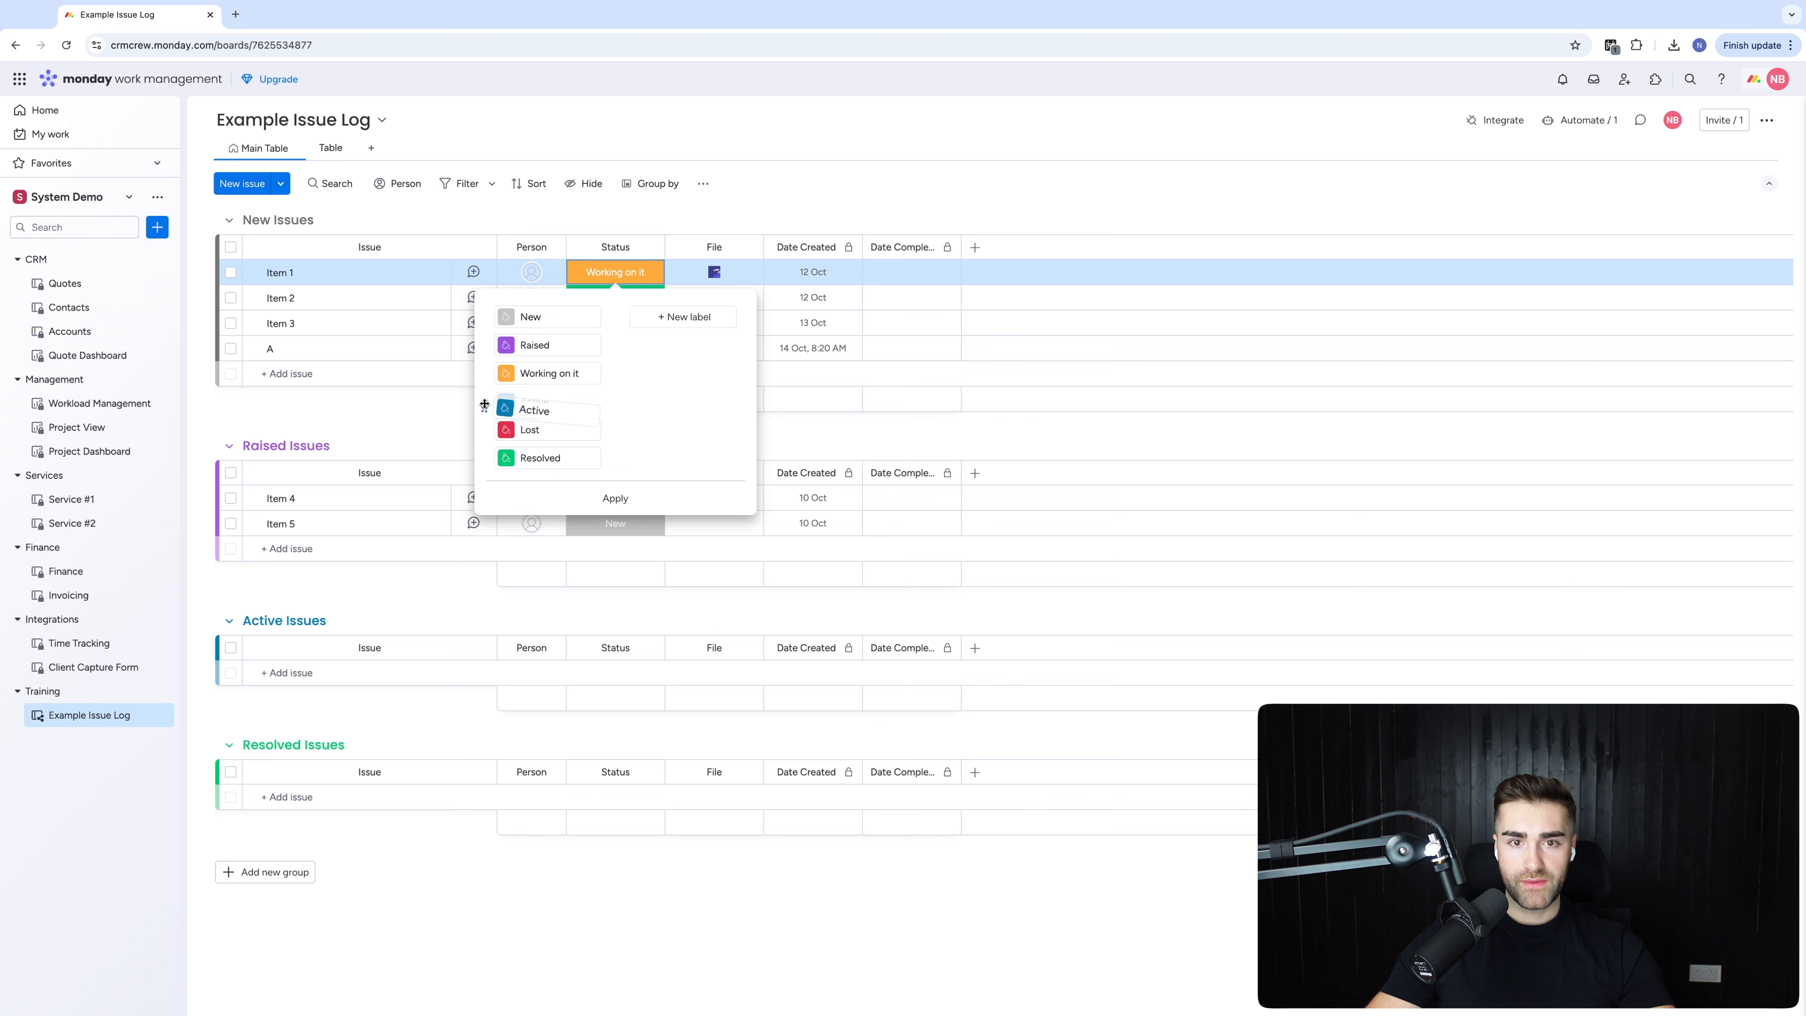
{"action": "left_click", "coordinate": [609, 429]}
{"action": "left_click", "coordinate": [669, 462]}
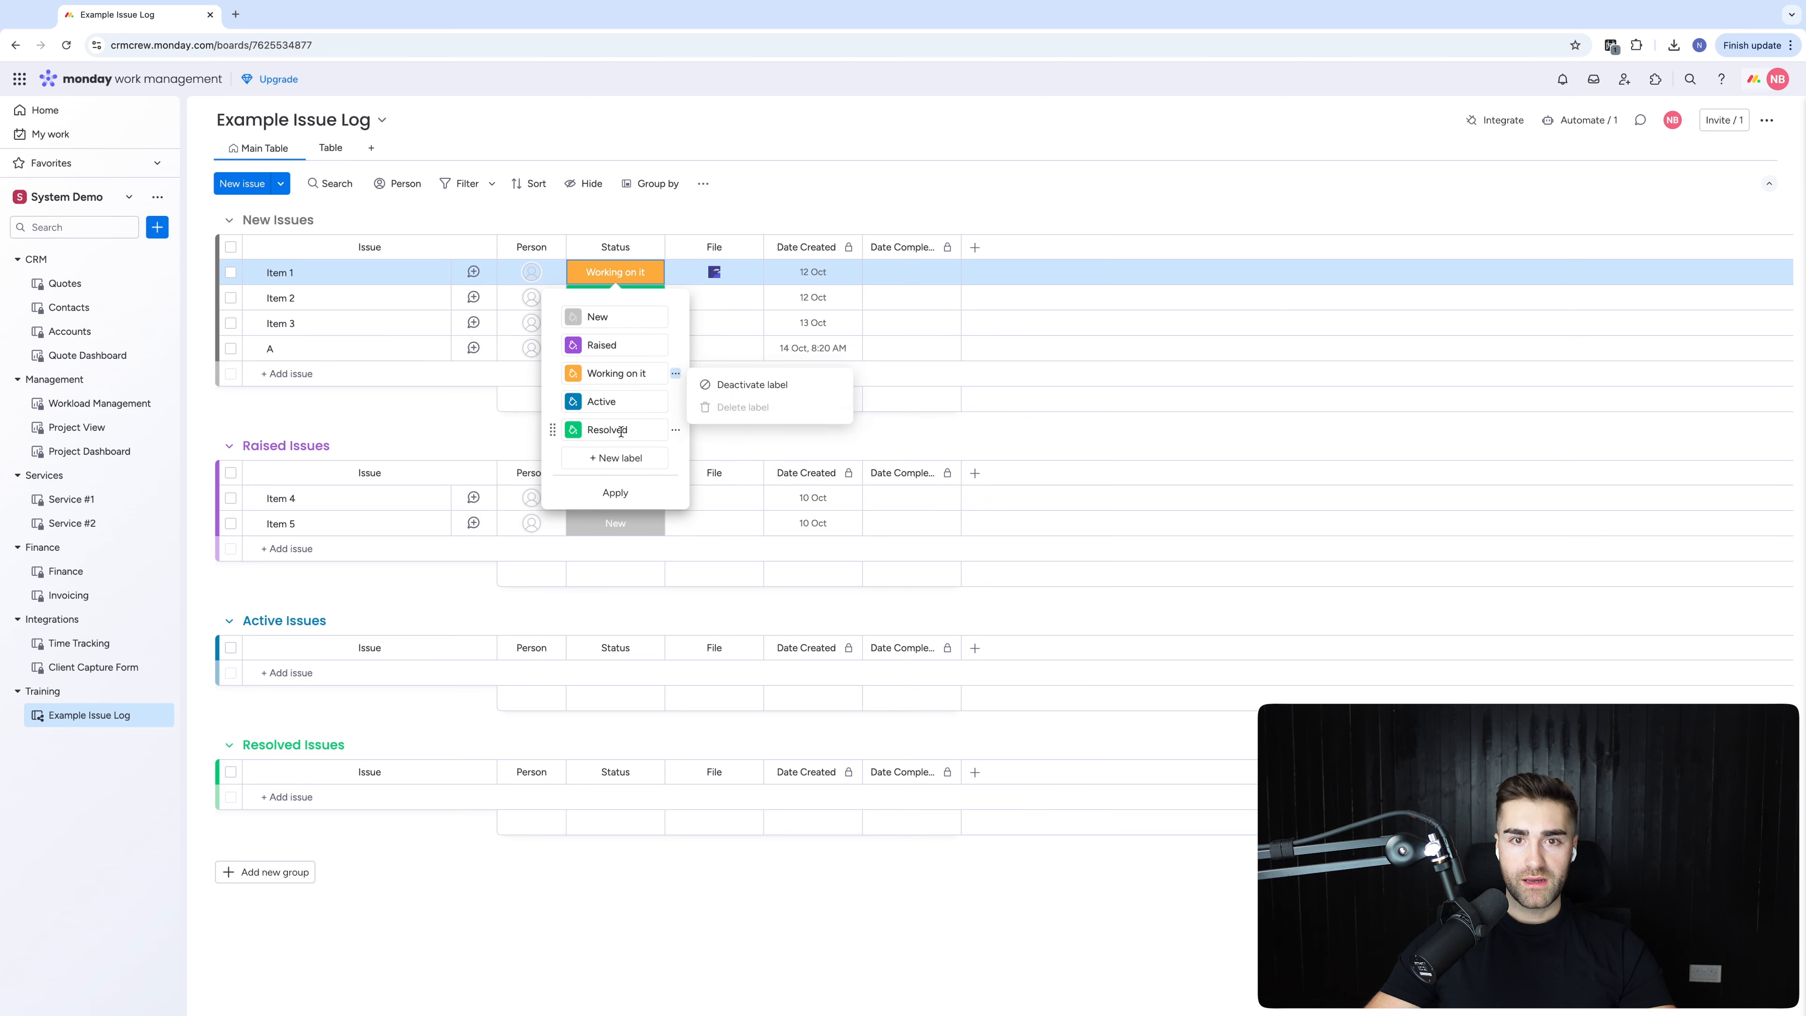
{"action": "left_click", "coordinate": [606, 277]}
Set Item 1's status to New and delete the Working on it label
{"action": "left_click", "coordinate": [615, 318]}
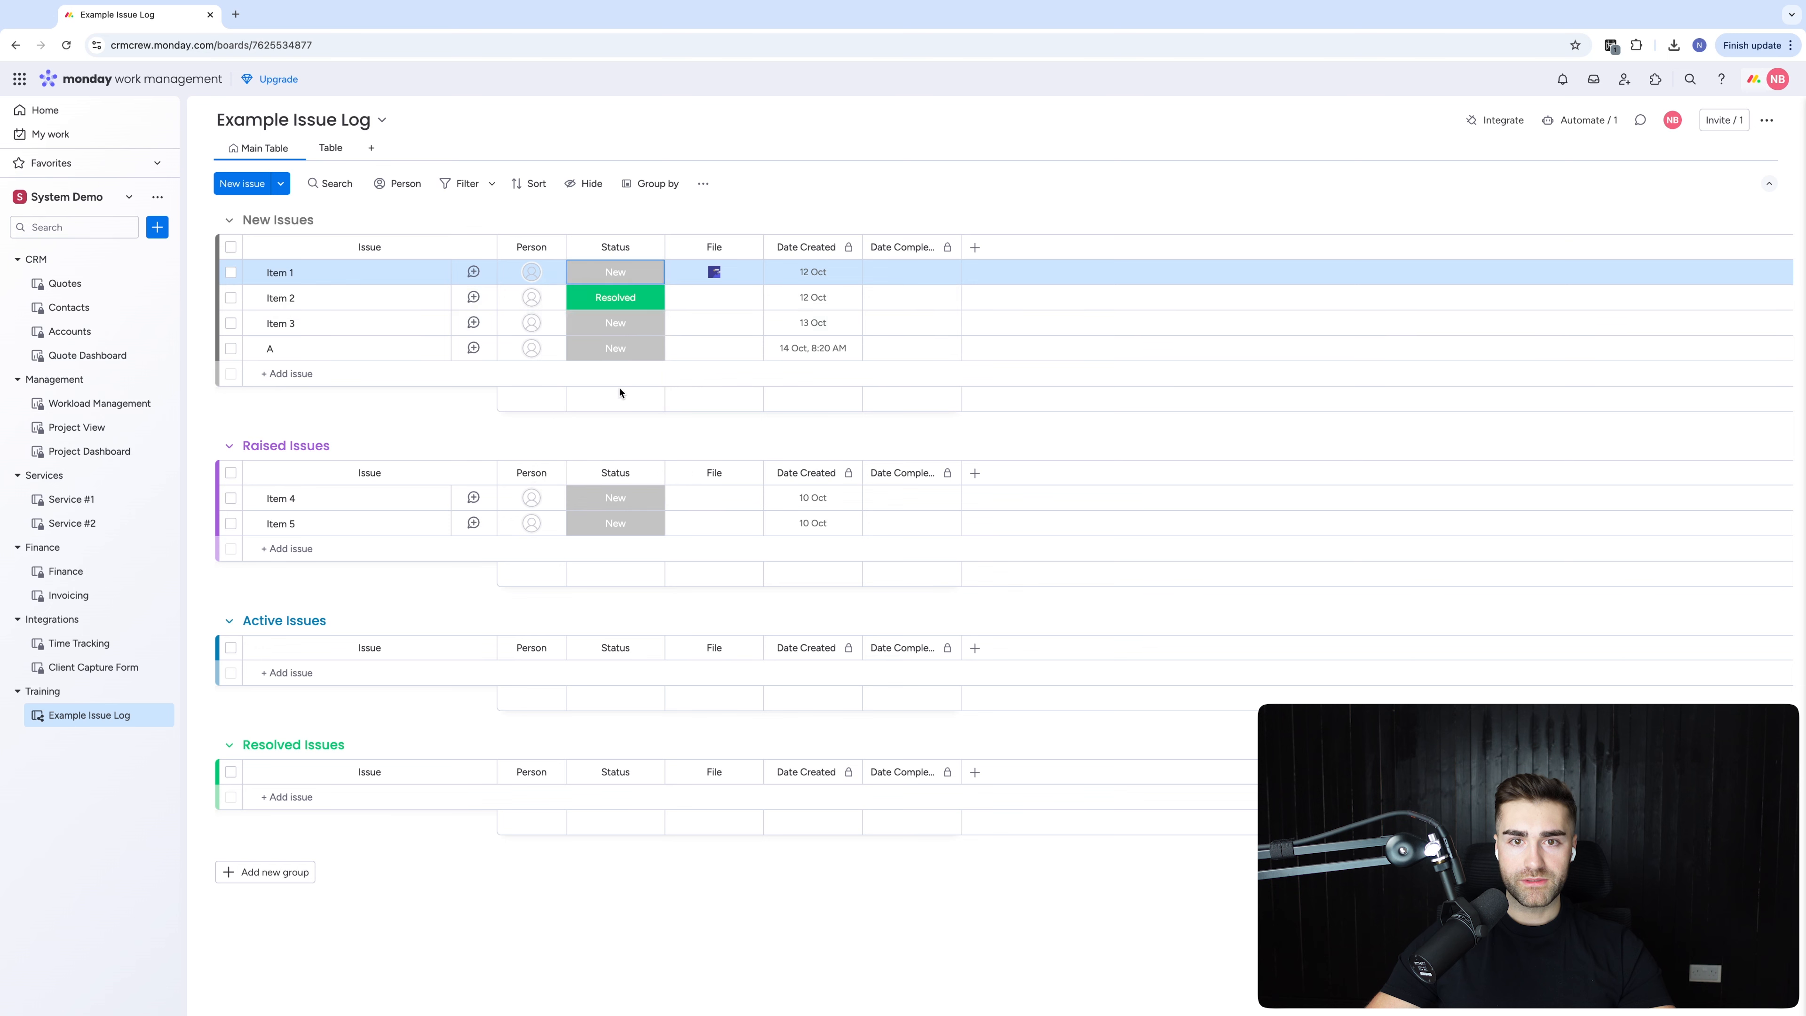
{"action": "left_click", "coordinate": [615, 272]}
{"action": "left_click", "coordinate": [615, 470]}
{"action": "left_click", "coordinate": [676, 374]}
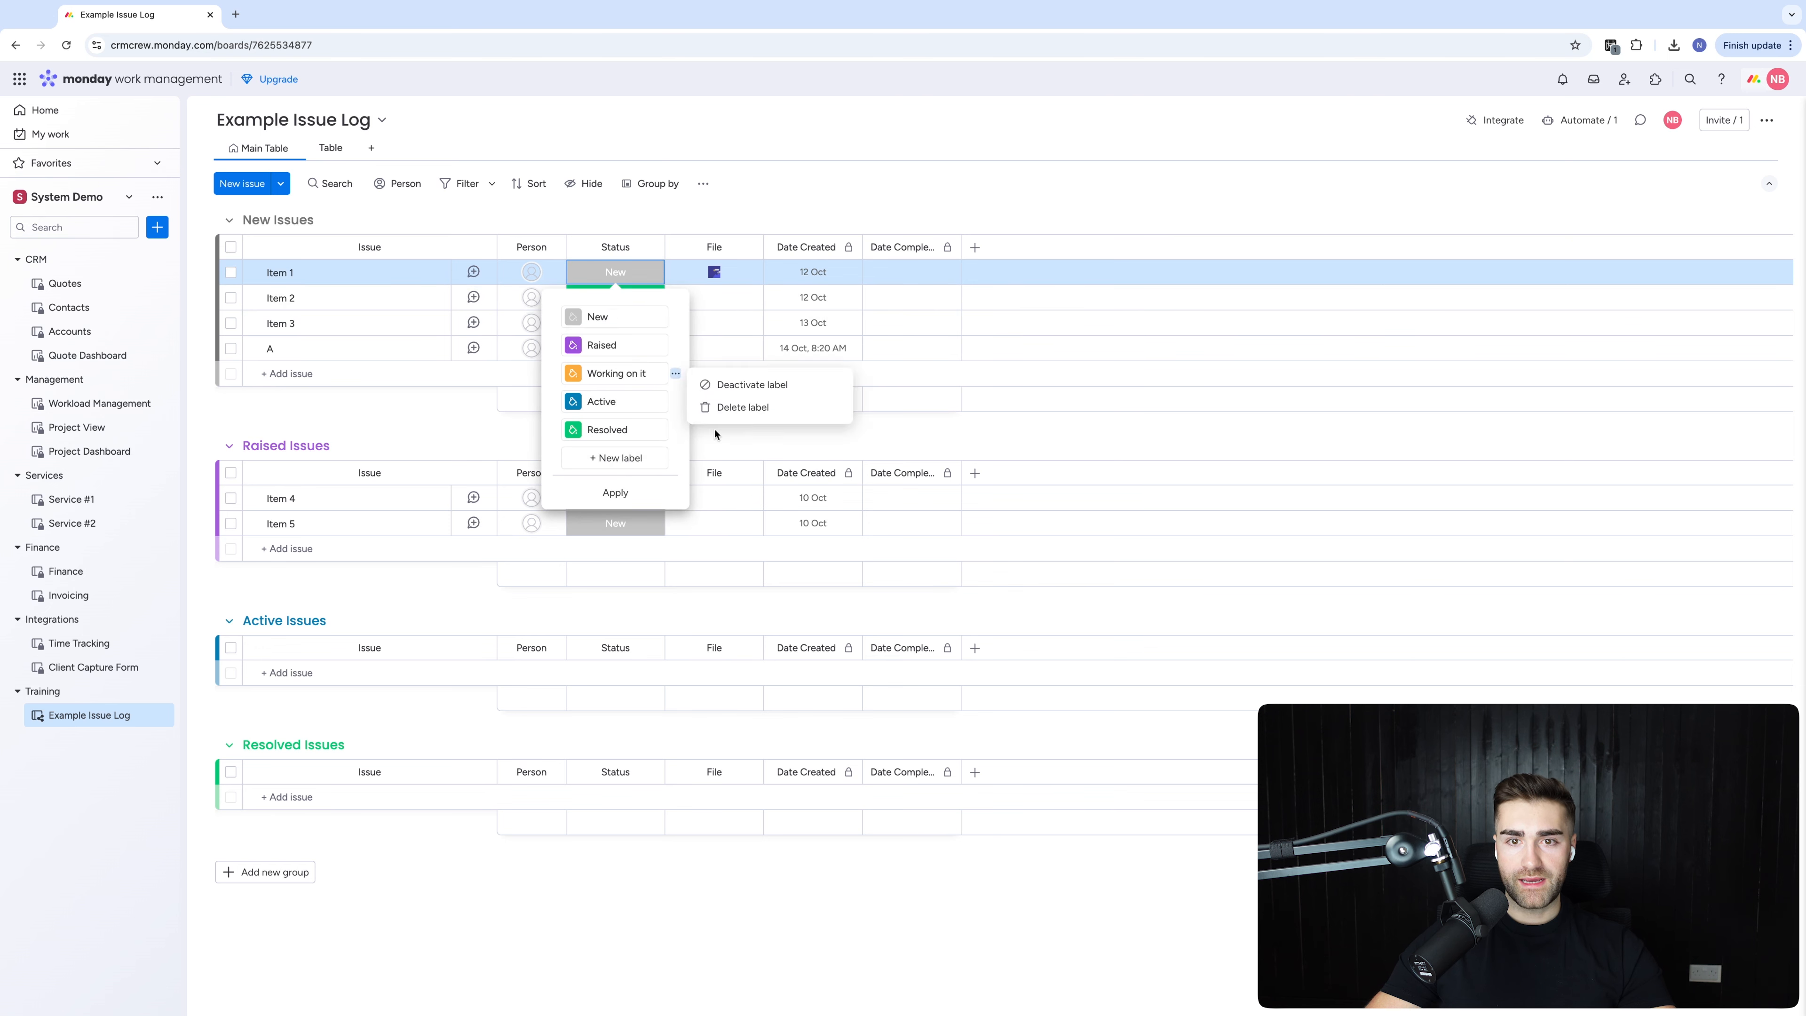
{"action": "left_click", "coordinate": [725, 411]}
{"action": "left_click", "coordinate": [596, 462]}
{"action": "left_click", "coordinate": [642, 306]}
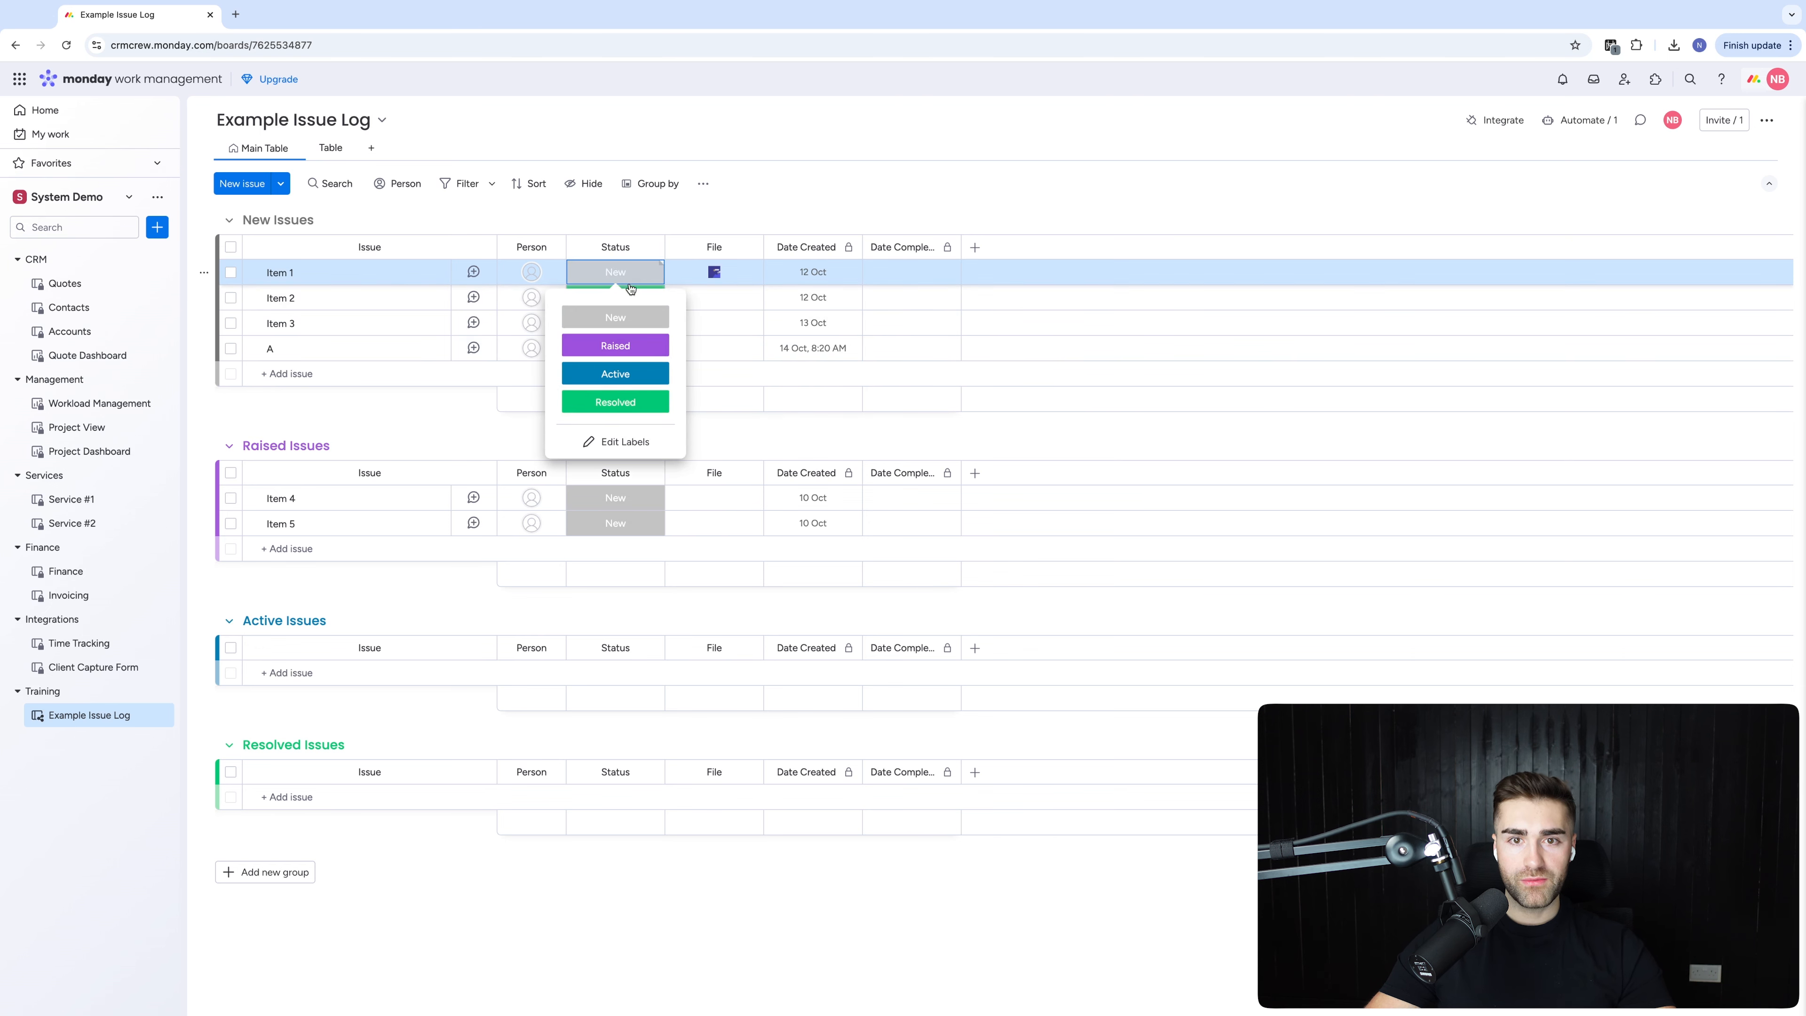
{"action": "left_click", "coordinate": [1061, 155]}
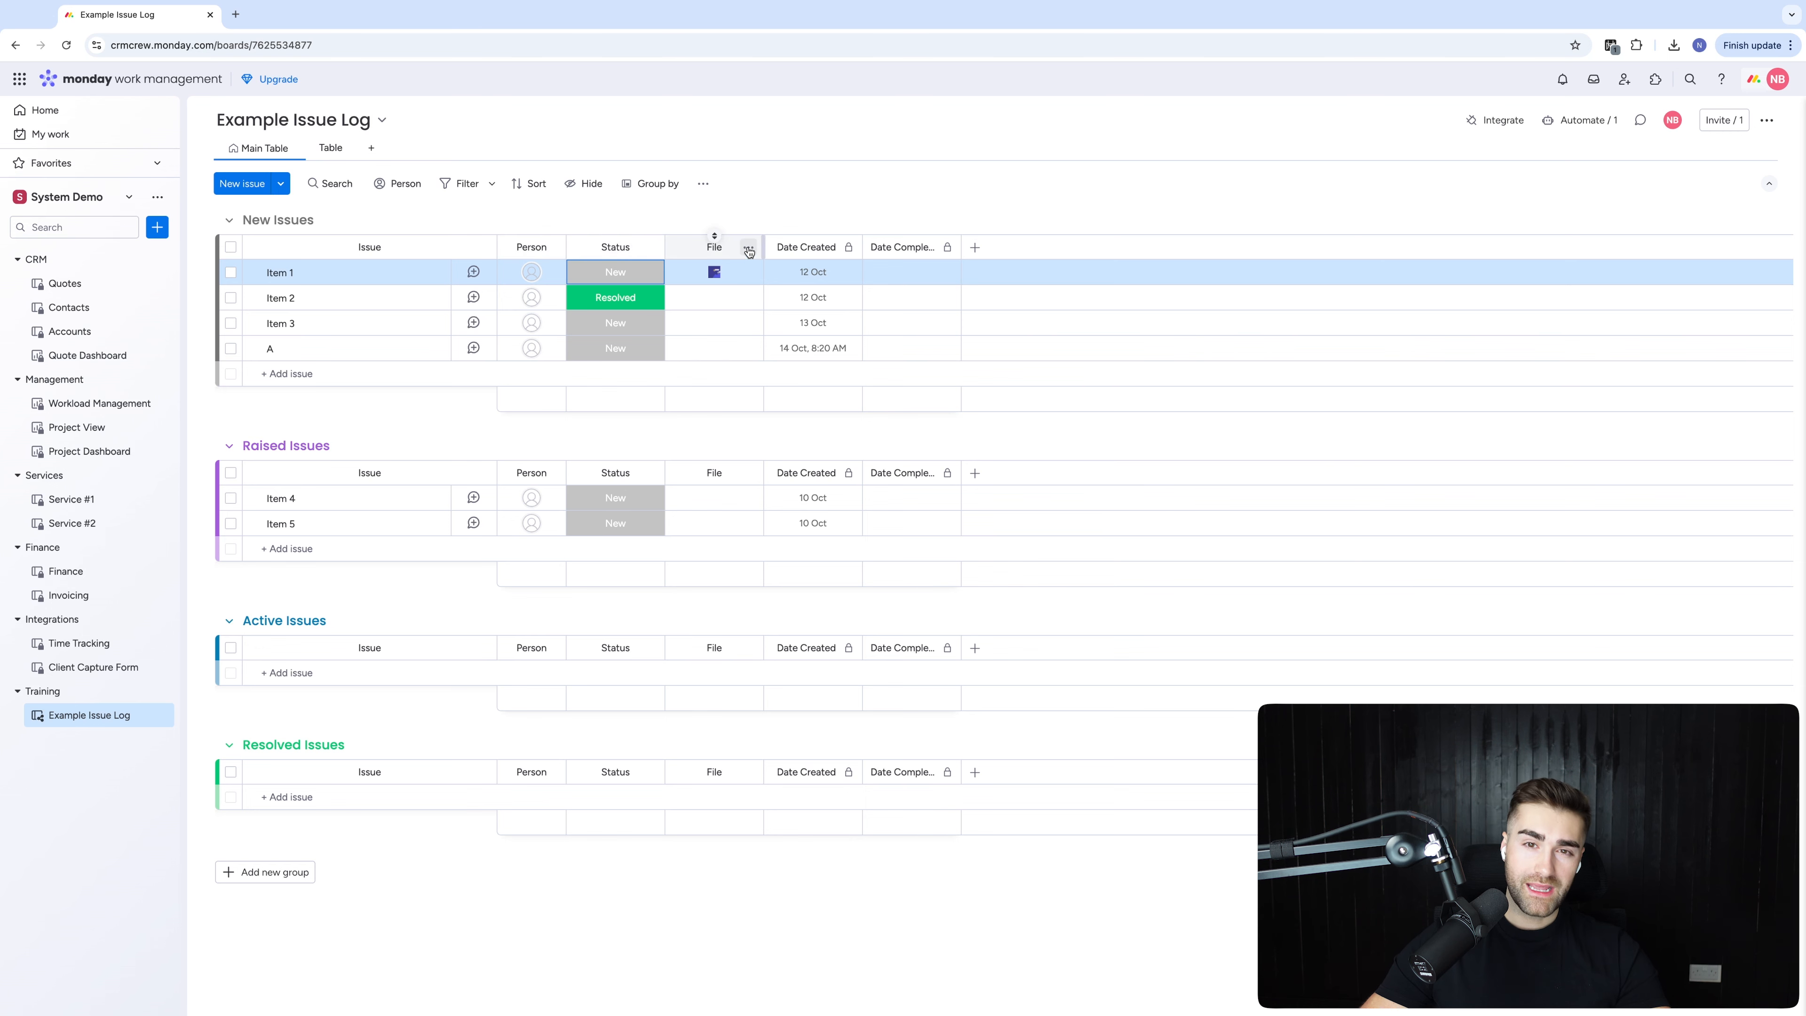
Delete the File column
{"action": "left_click", "coordinate": [749, 252]}
{"action": "left_click", "coordinate": [778, 503]}
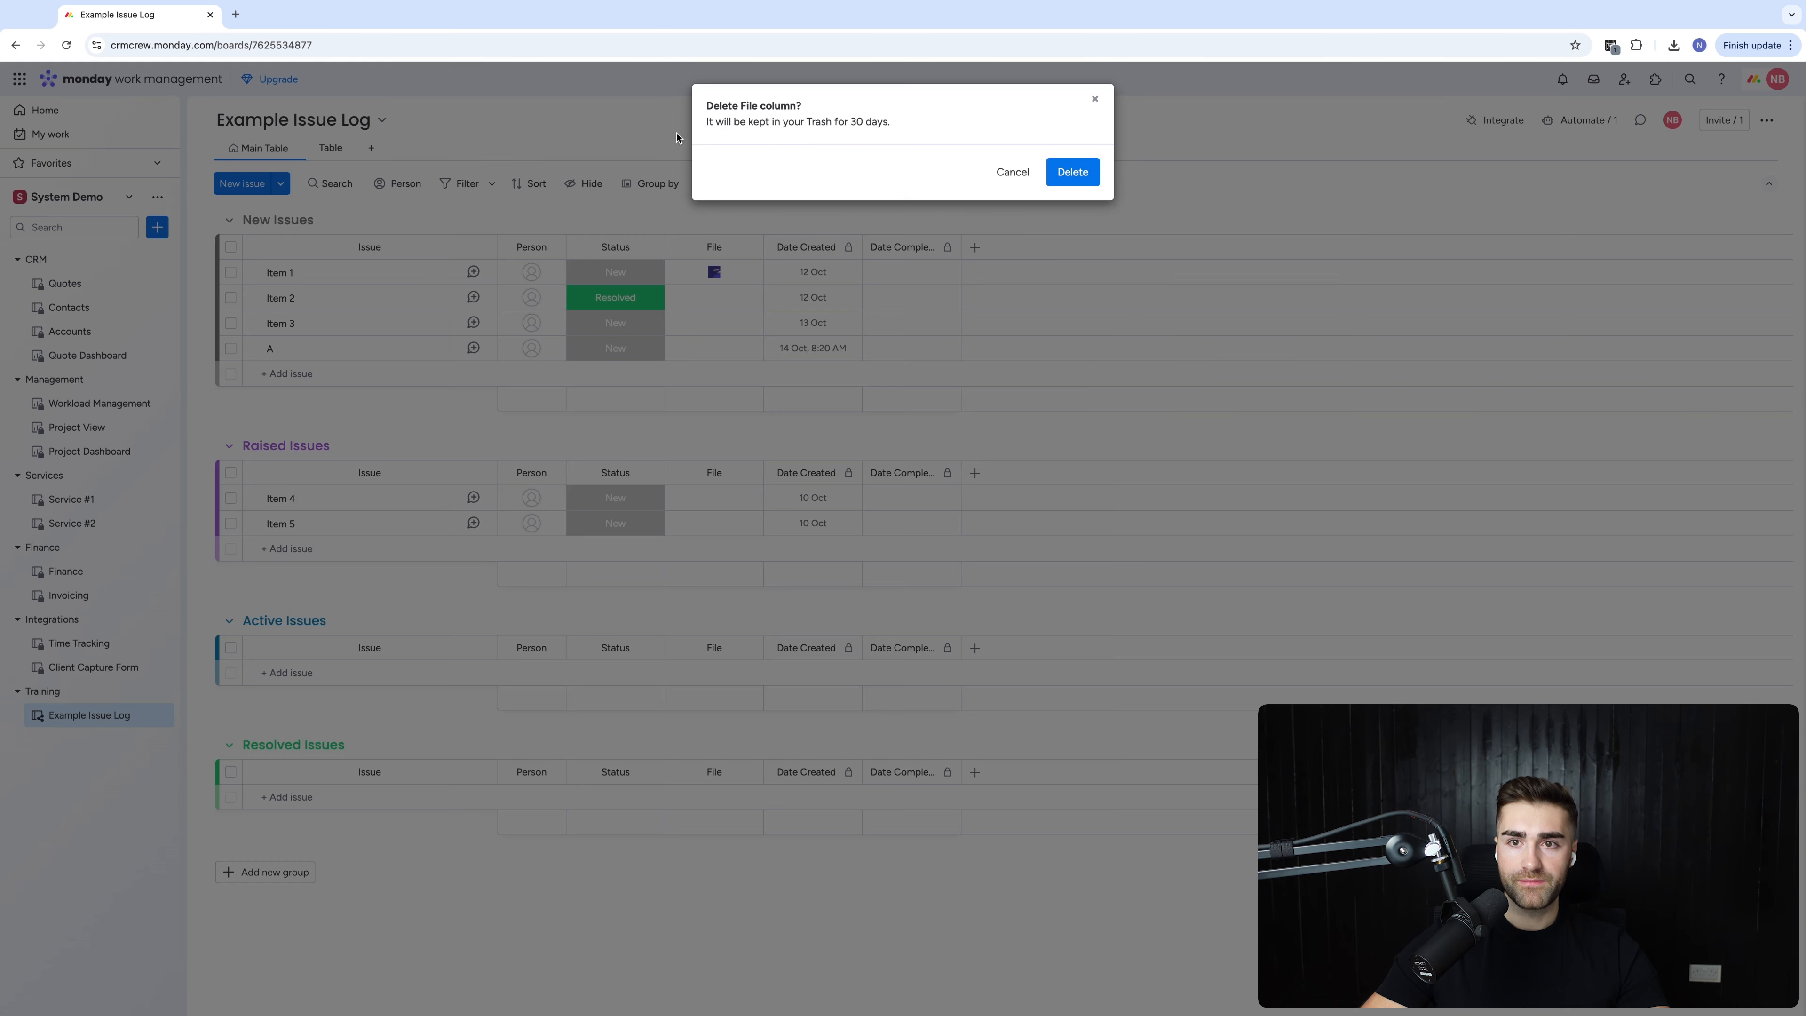
{"action": "left_click", "coordinate": [1057, 173]}
Add a Long text column titled Additional Information
{"action": "left_click", "coordinate": [650, 247]}
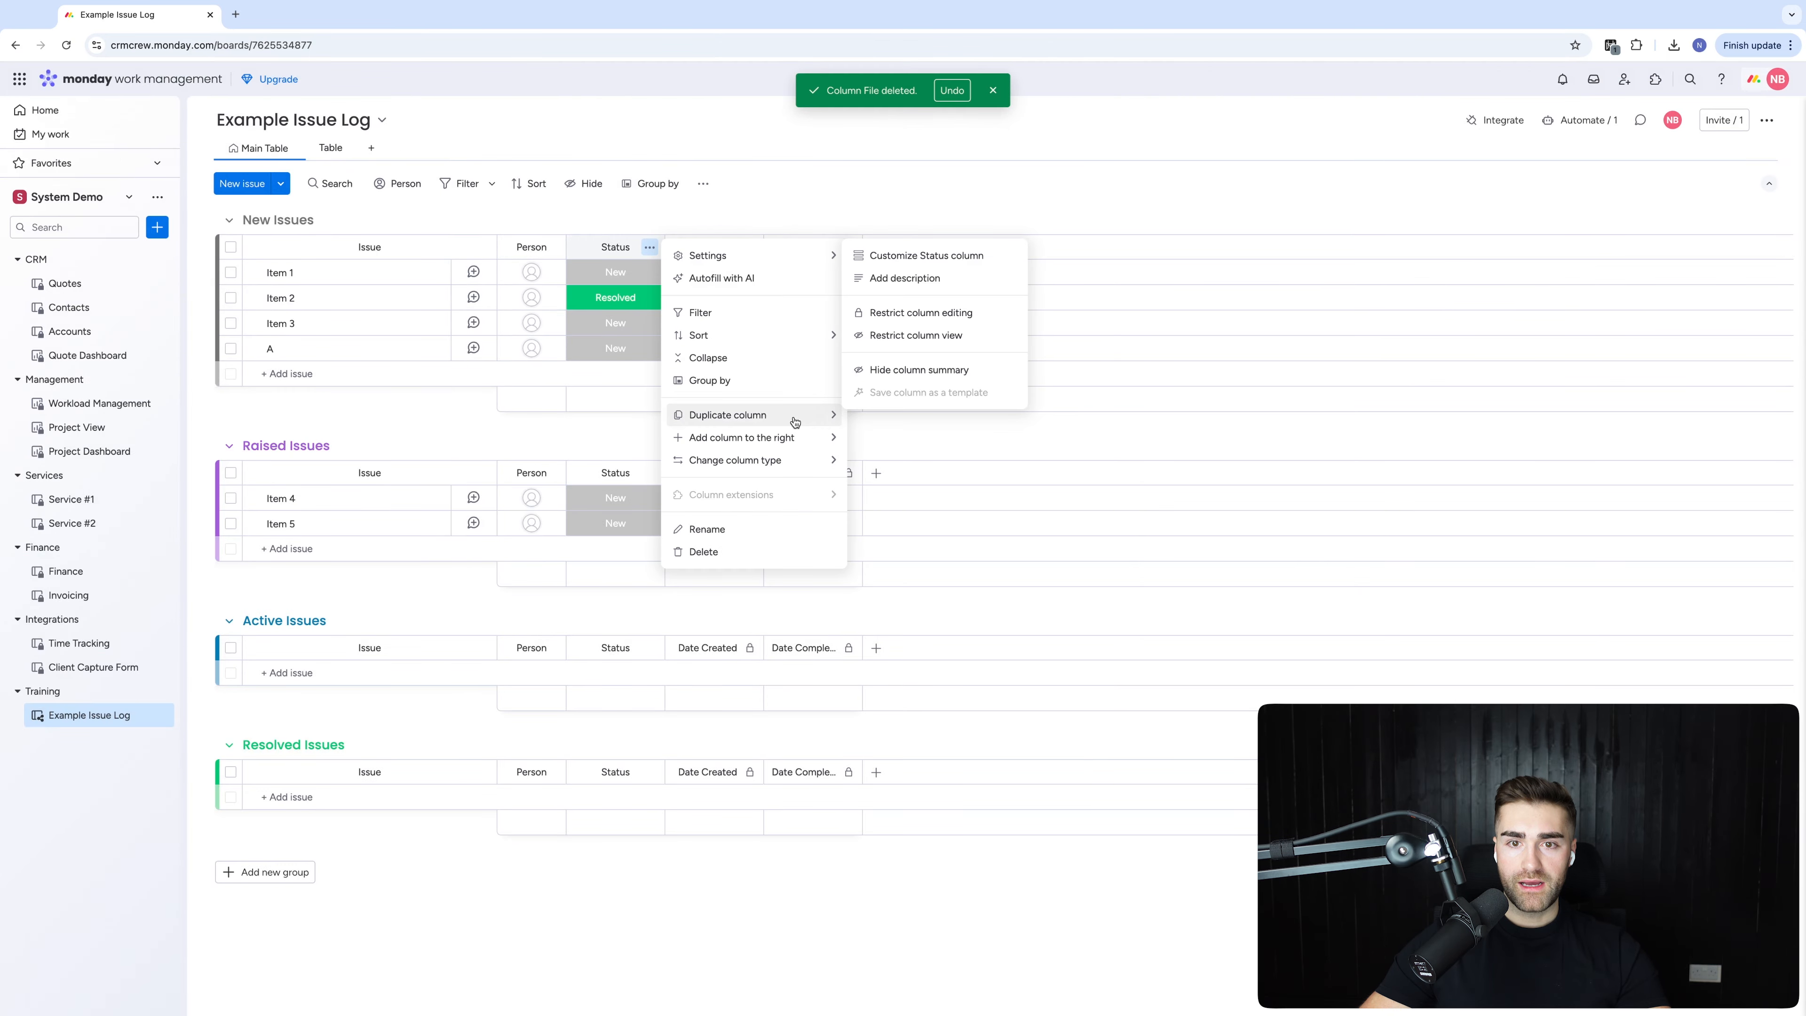
{"action": "mouse_move", "coordinate": [756, 446]}
{"action": "left_click", "coordinate": [882, 613]}
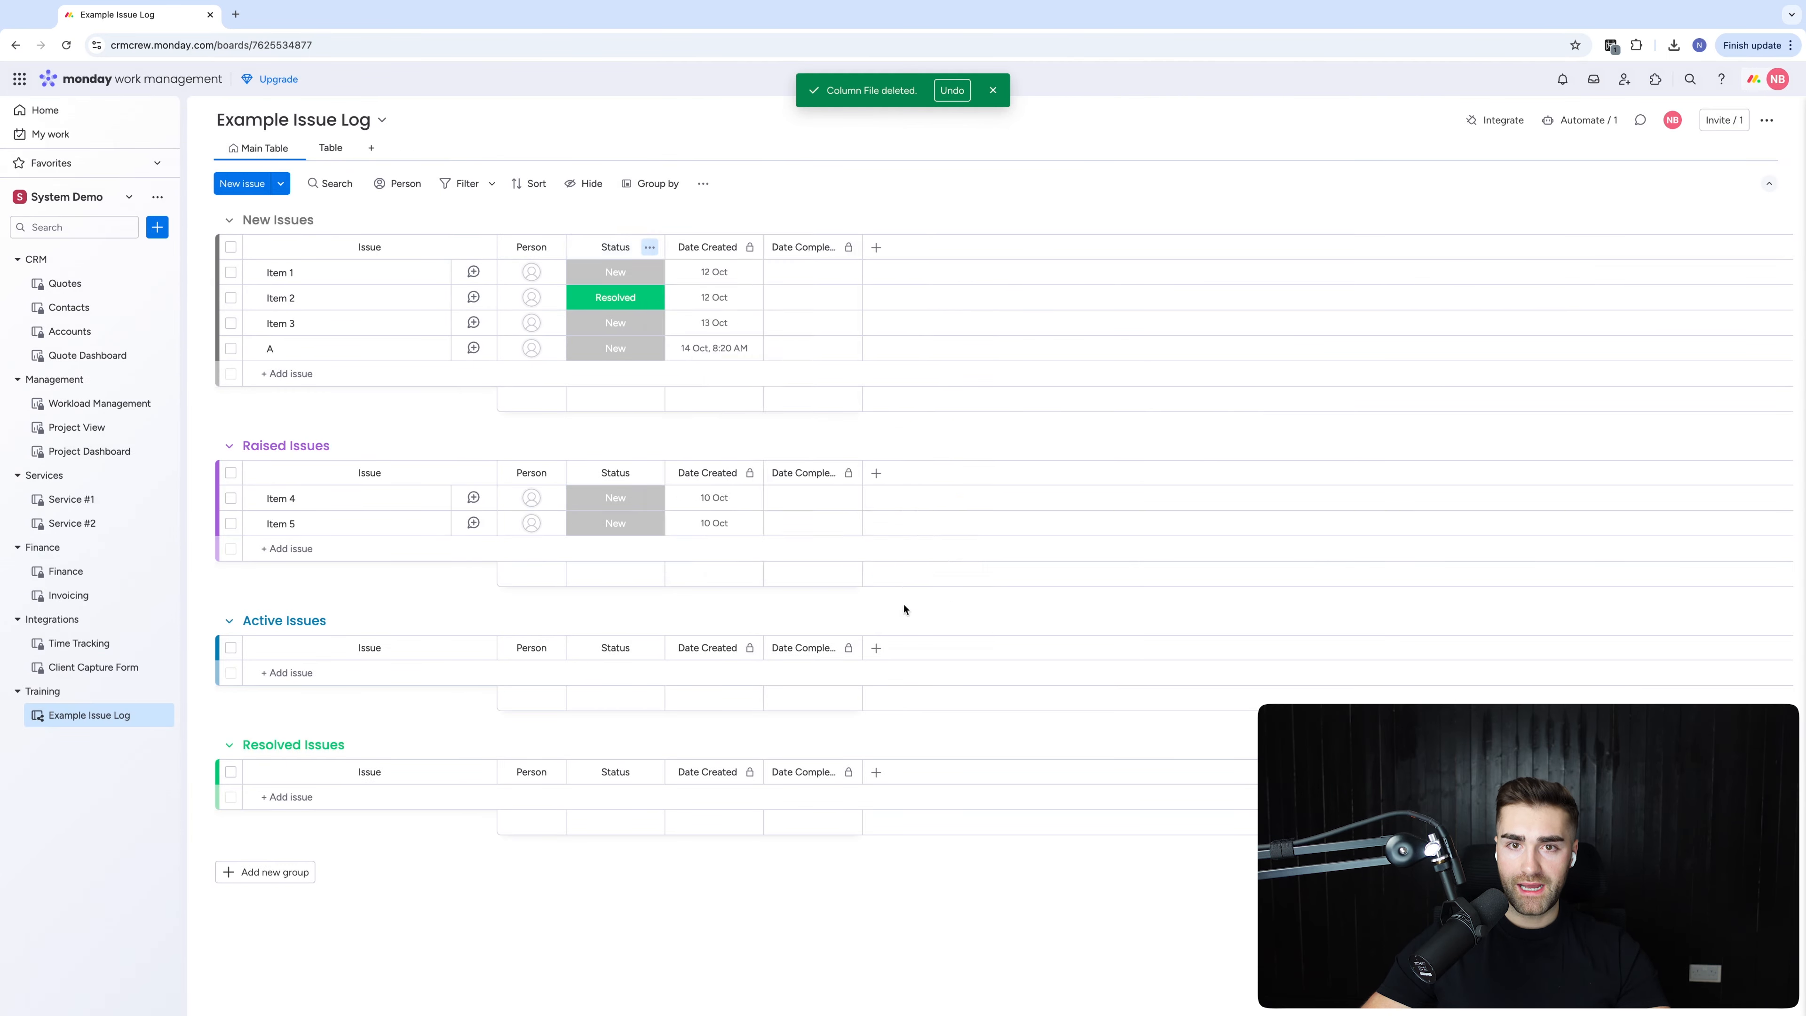
{"action": "type", "text": "ling"}
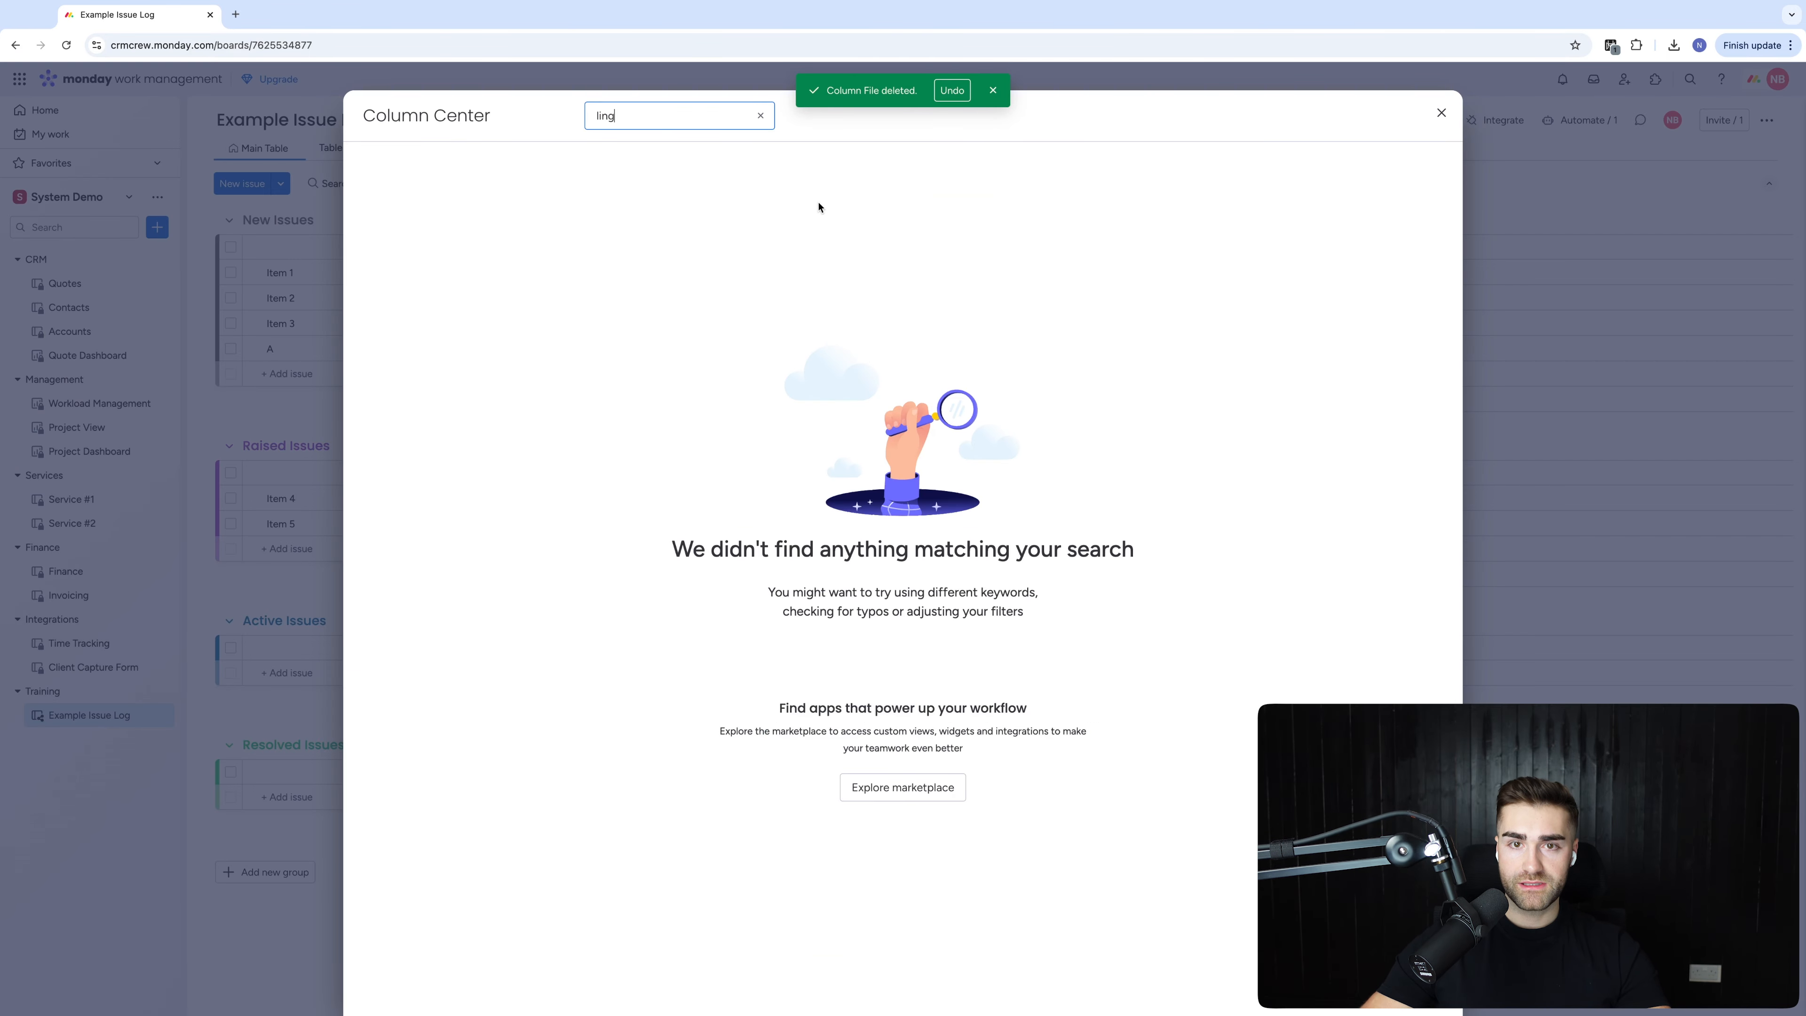
{"action": "type", "text": "liong"}
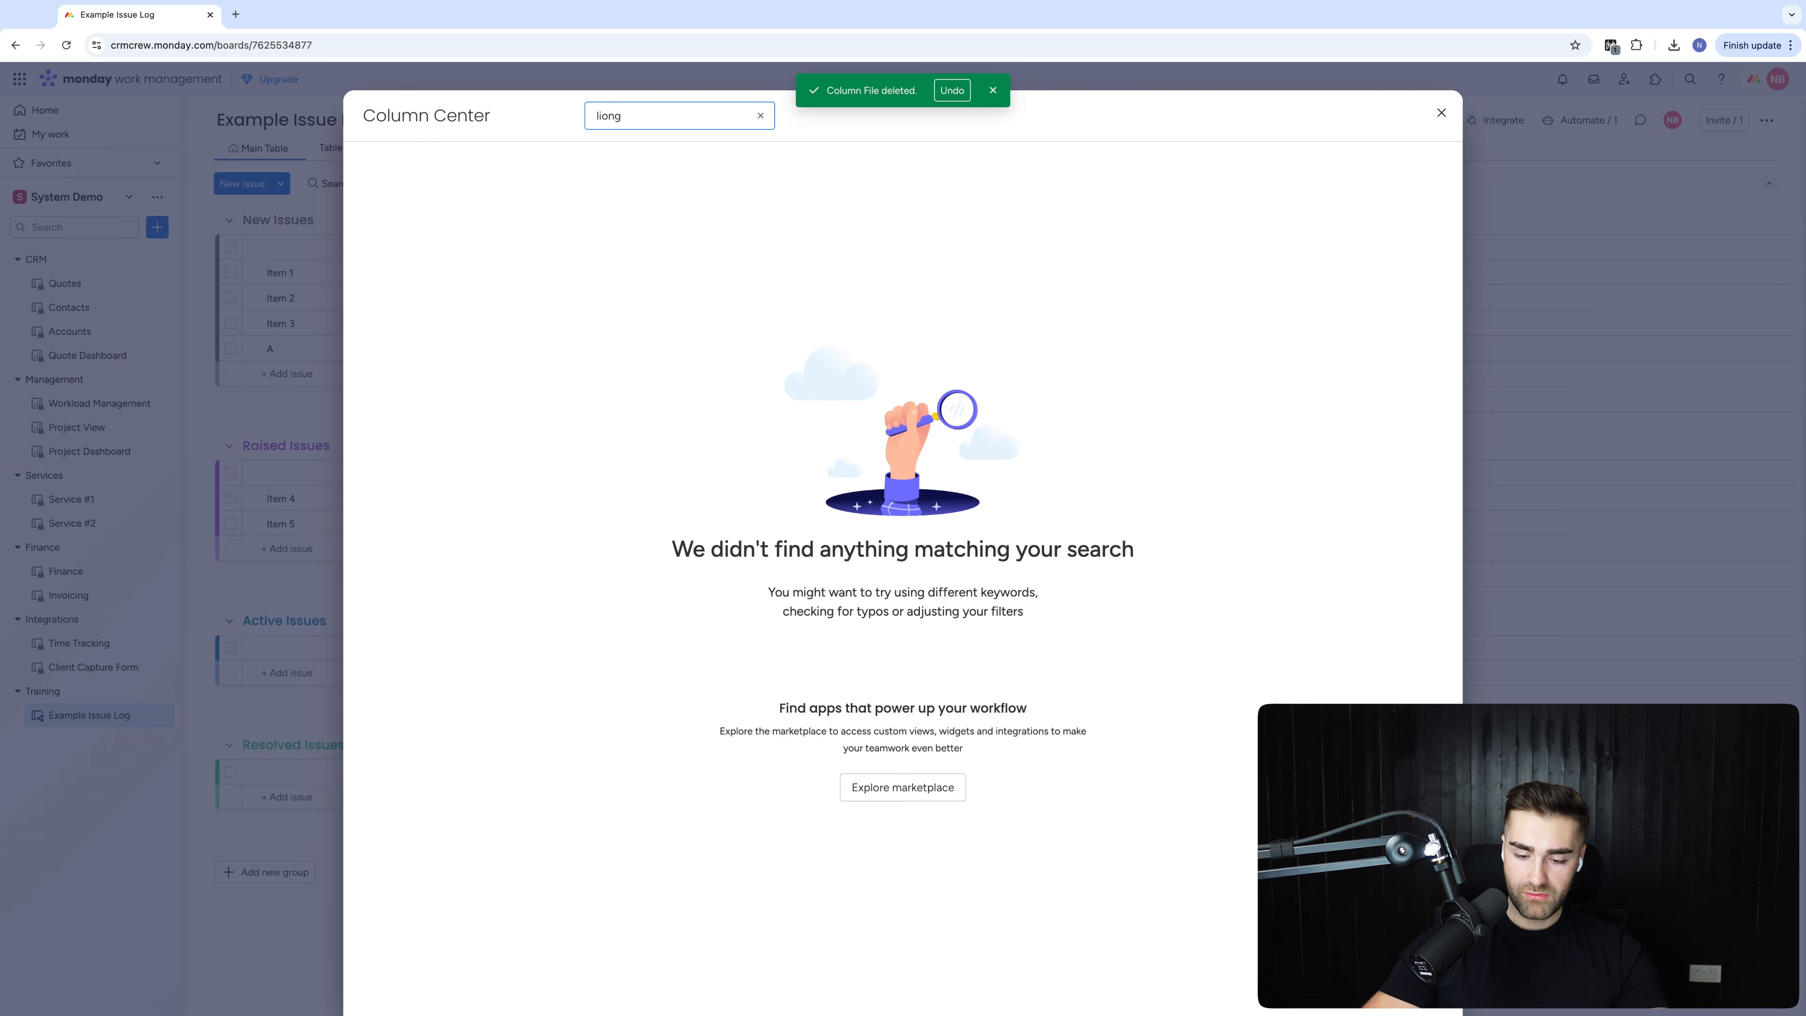
{"action": "key", "text": "BackSpace"}
{"action": "key", "text": "BackSpace"}
{"action": "key", "text": "BackSpace"}
{"action": "key", "text": "BackSpace"}
{"action": "type", "text": "ong"}
{"action": "left_click", "coordinate": [1174, 218]}
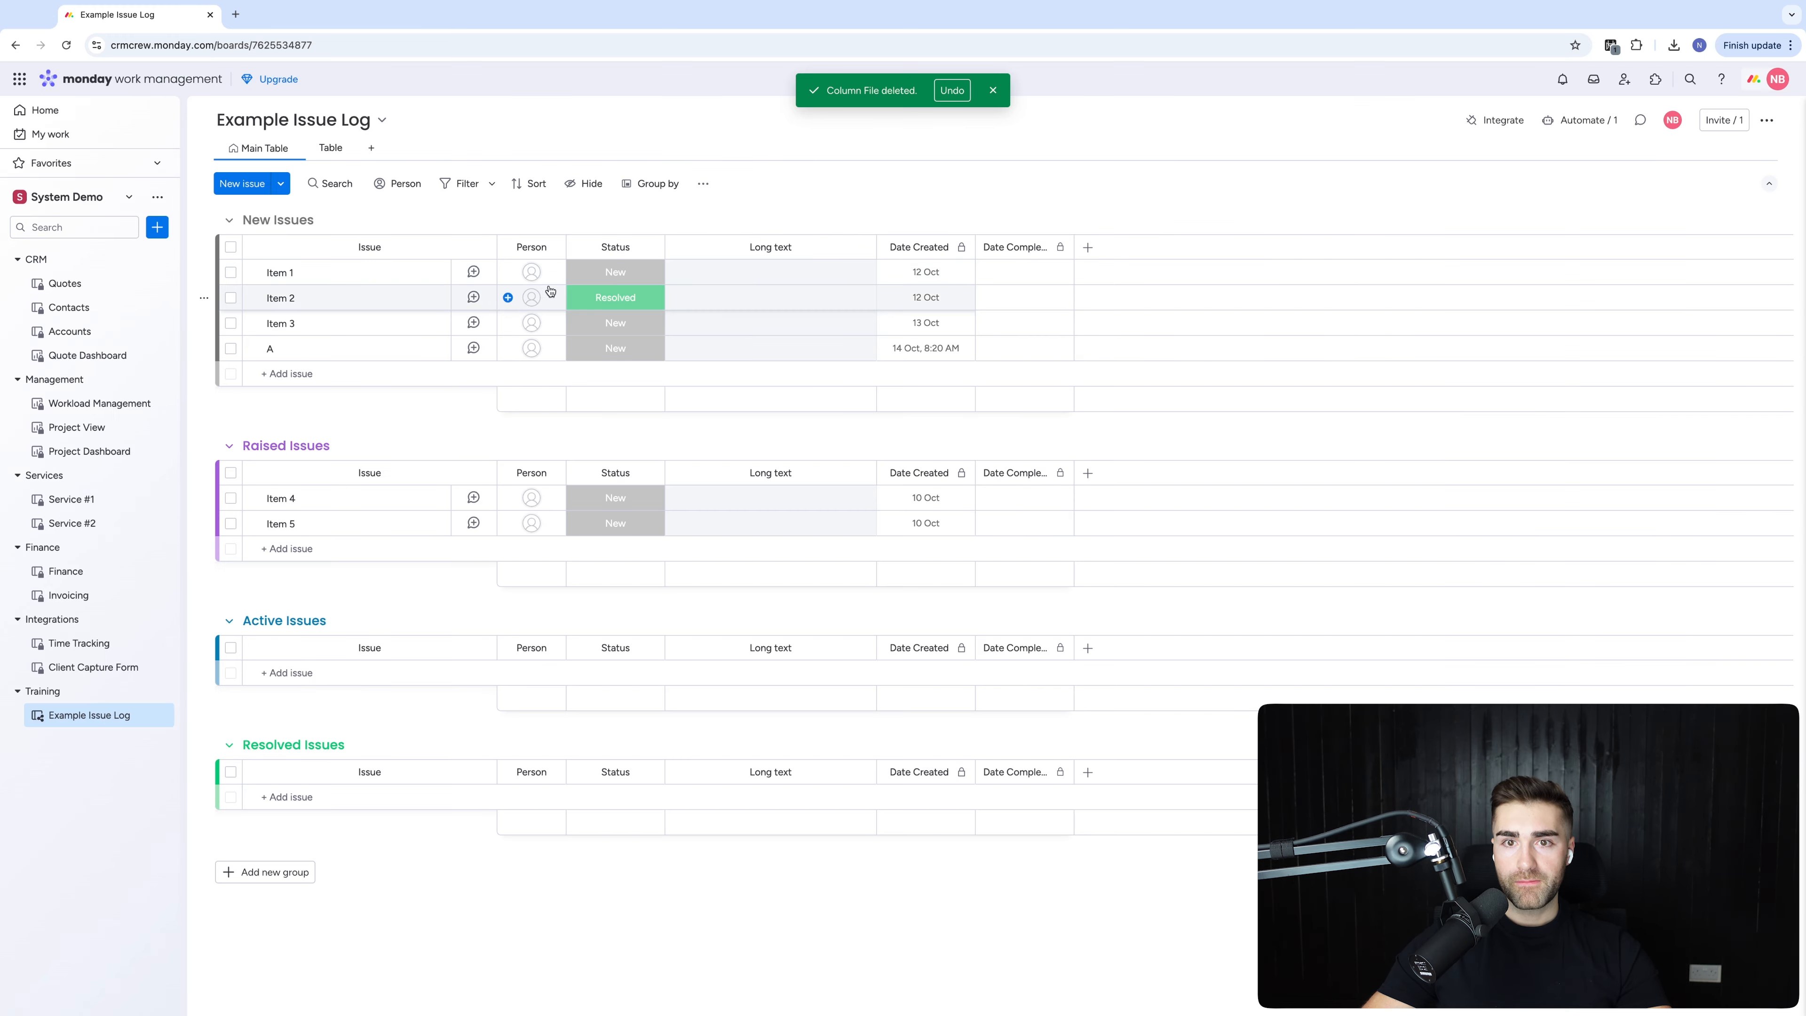
{"action": "left_click", "coordinate": [770, 247]}
{"action": "type", "text": "Additio"}
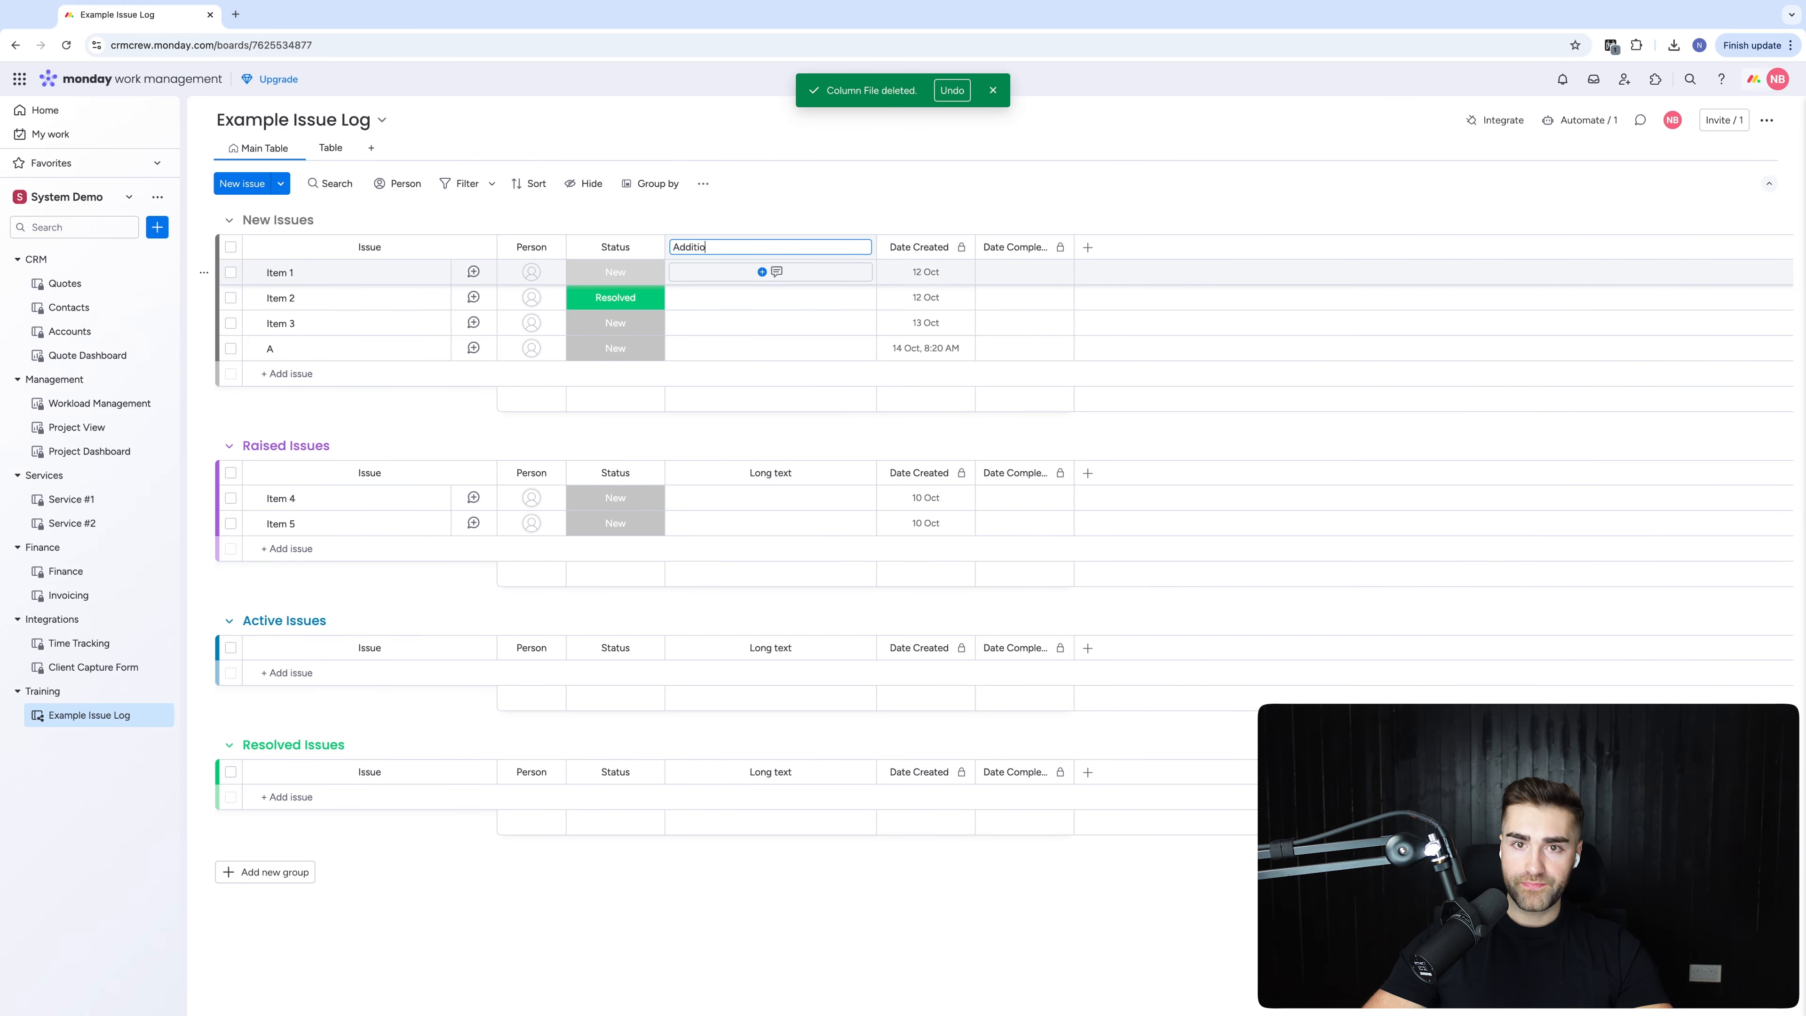
{"action": "type", "text": "nal Information"}
{"action": "key", "text": "Return"}
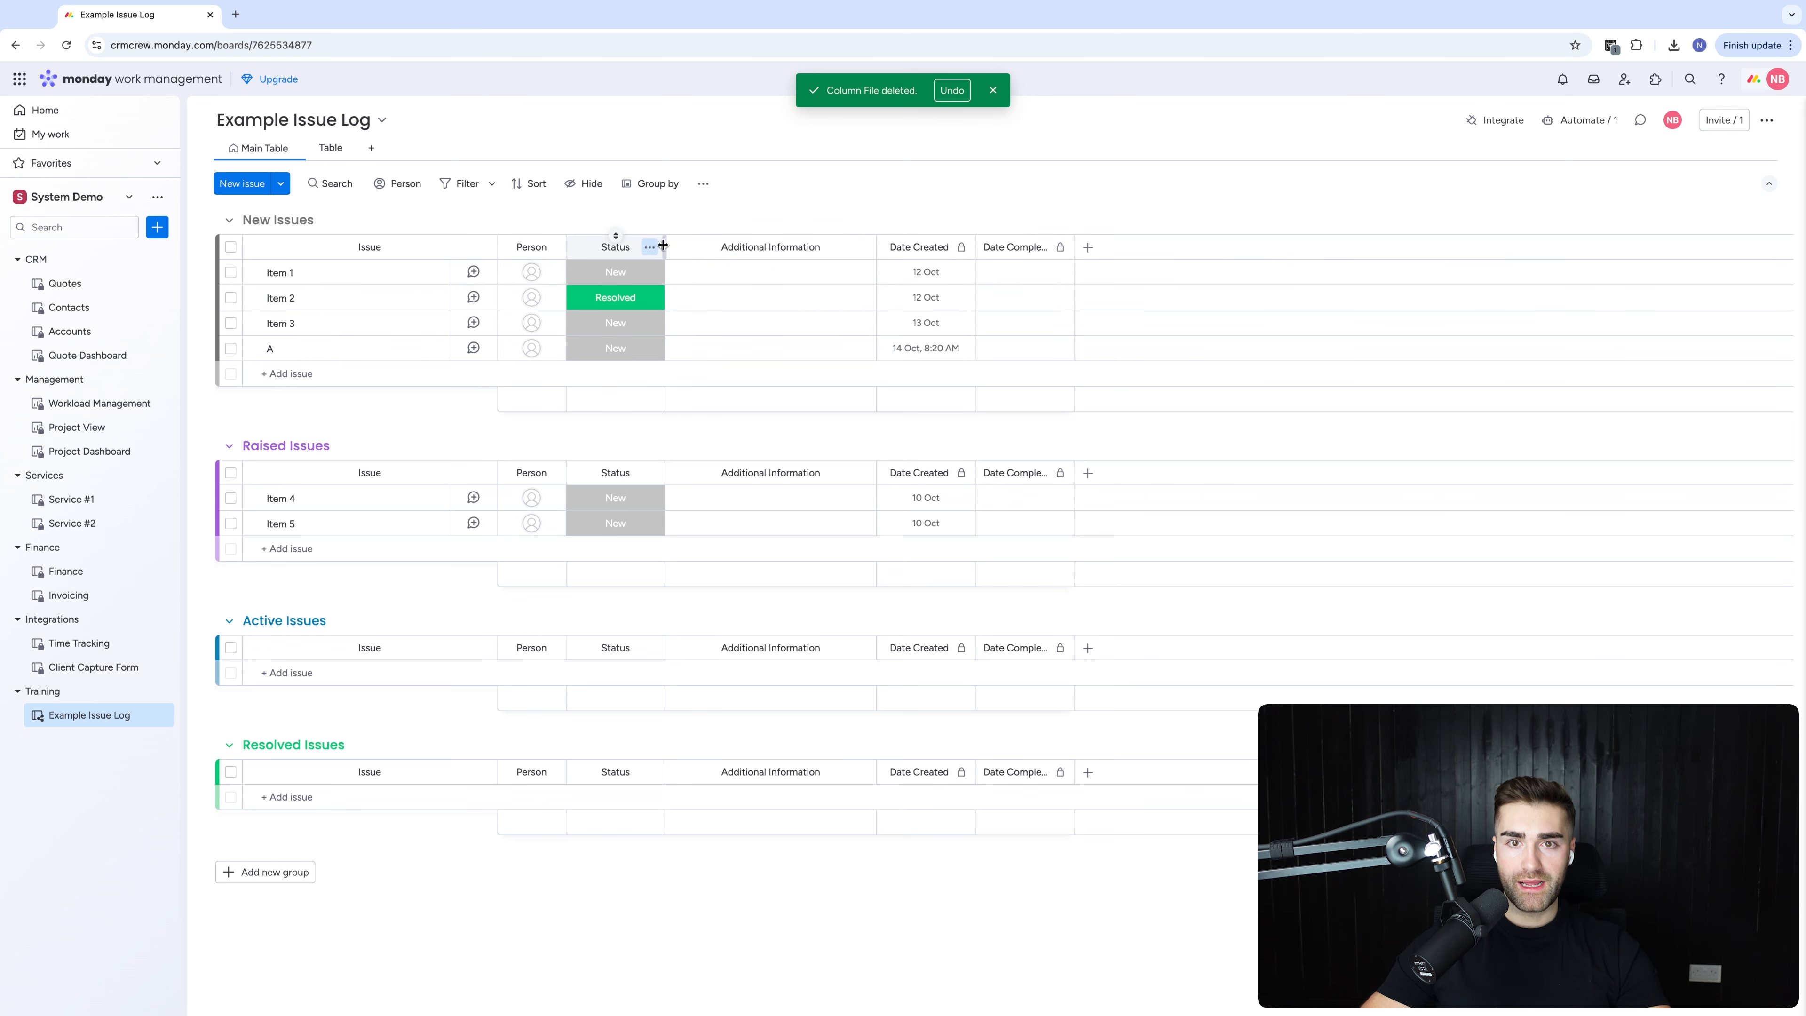
Remove the extra Table view from the board
{"action": "left_click", "coordinate": [649, 247]}
{"action": "left_click", "coordinate": [303, 276]}
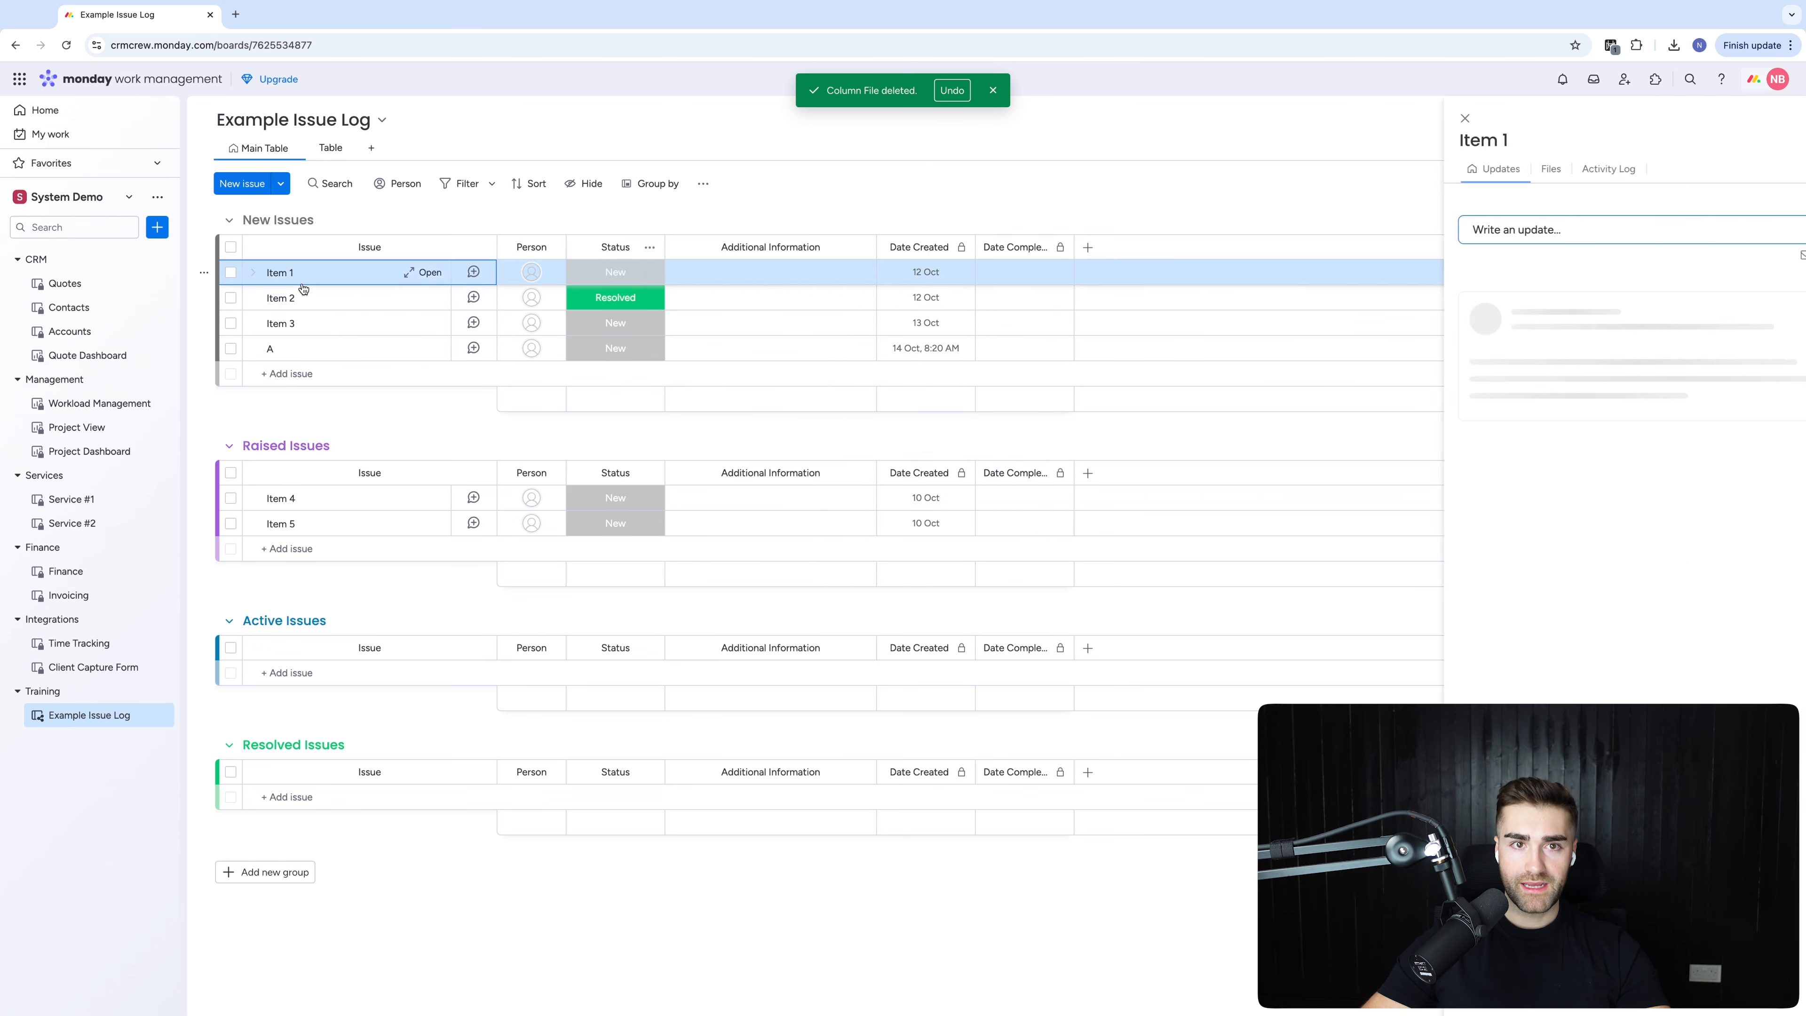
{"action": "left_click", "coordinate": [650, 183]}
{"action": "left_click", "coordinate": [347, 147]}
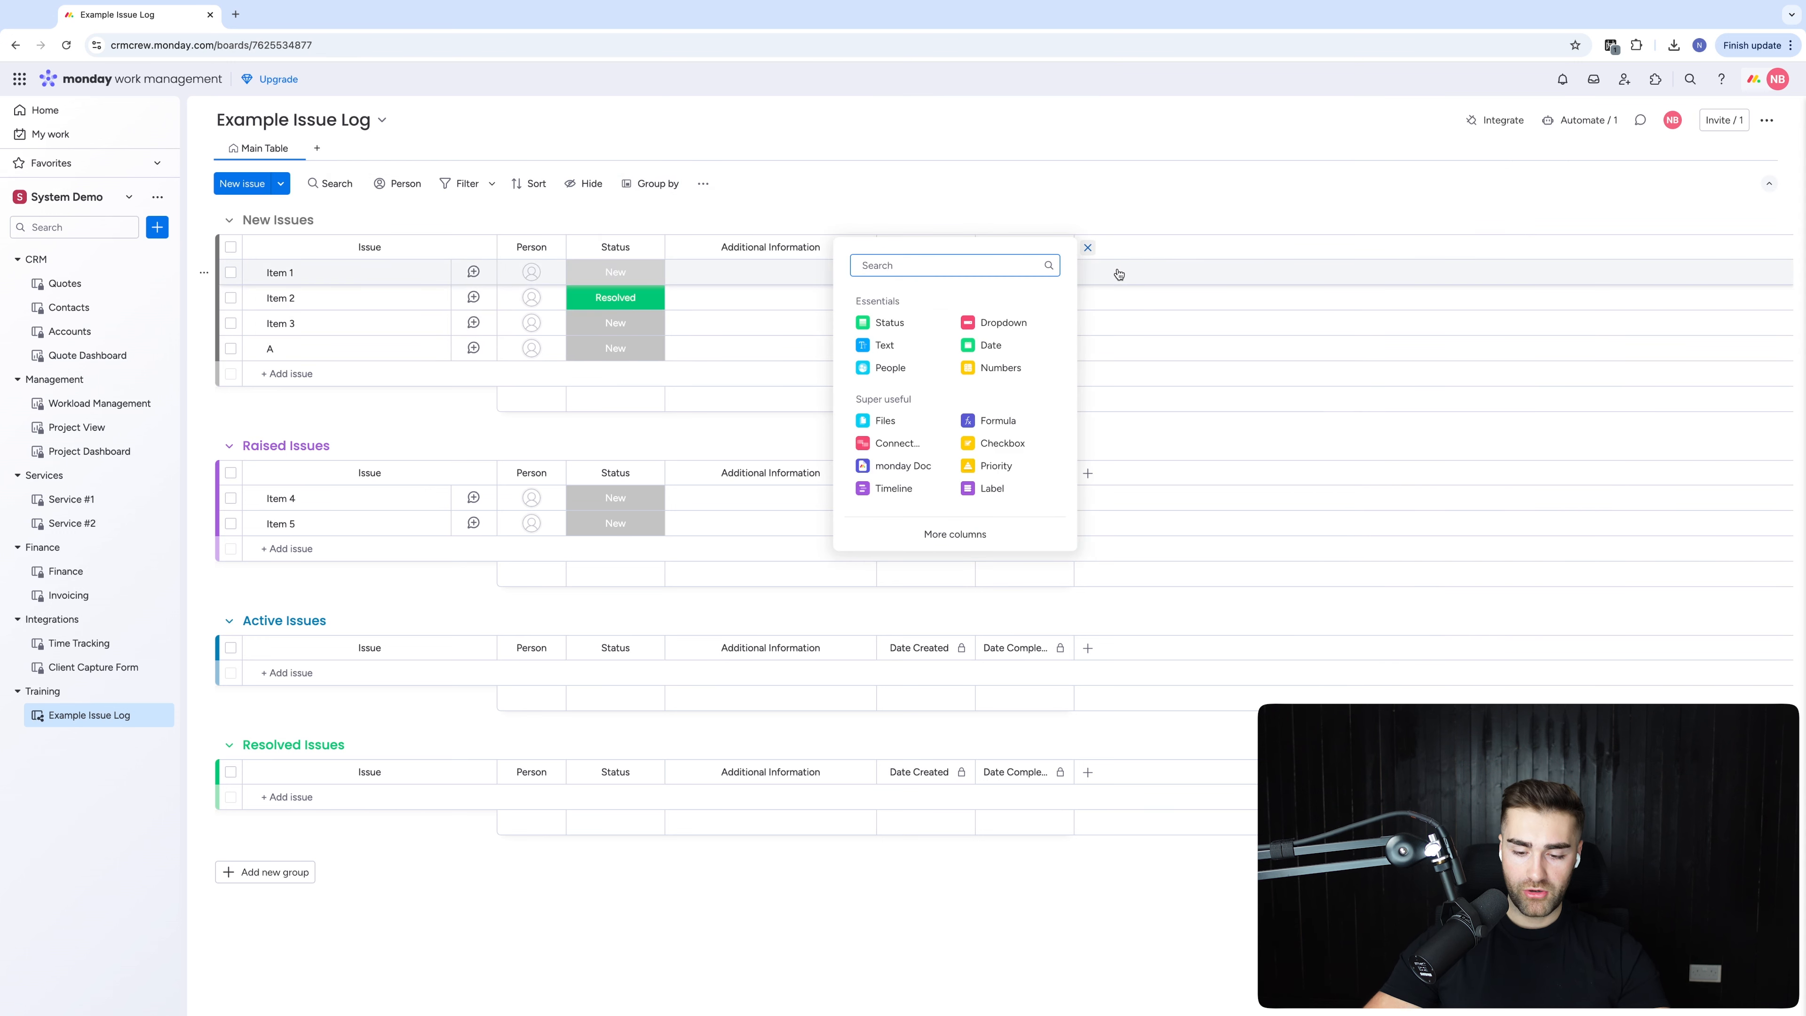
Add a Formula column to the board and rename it TTC
{"action": "type", "text": "form"}
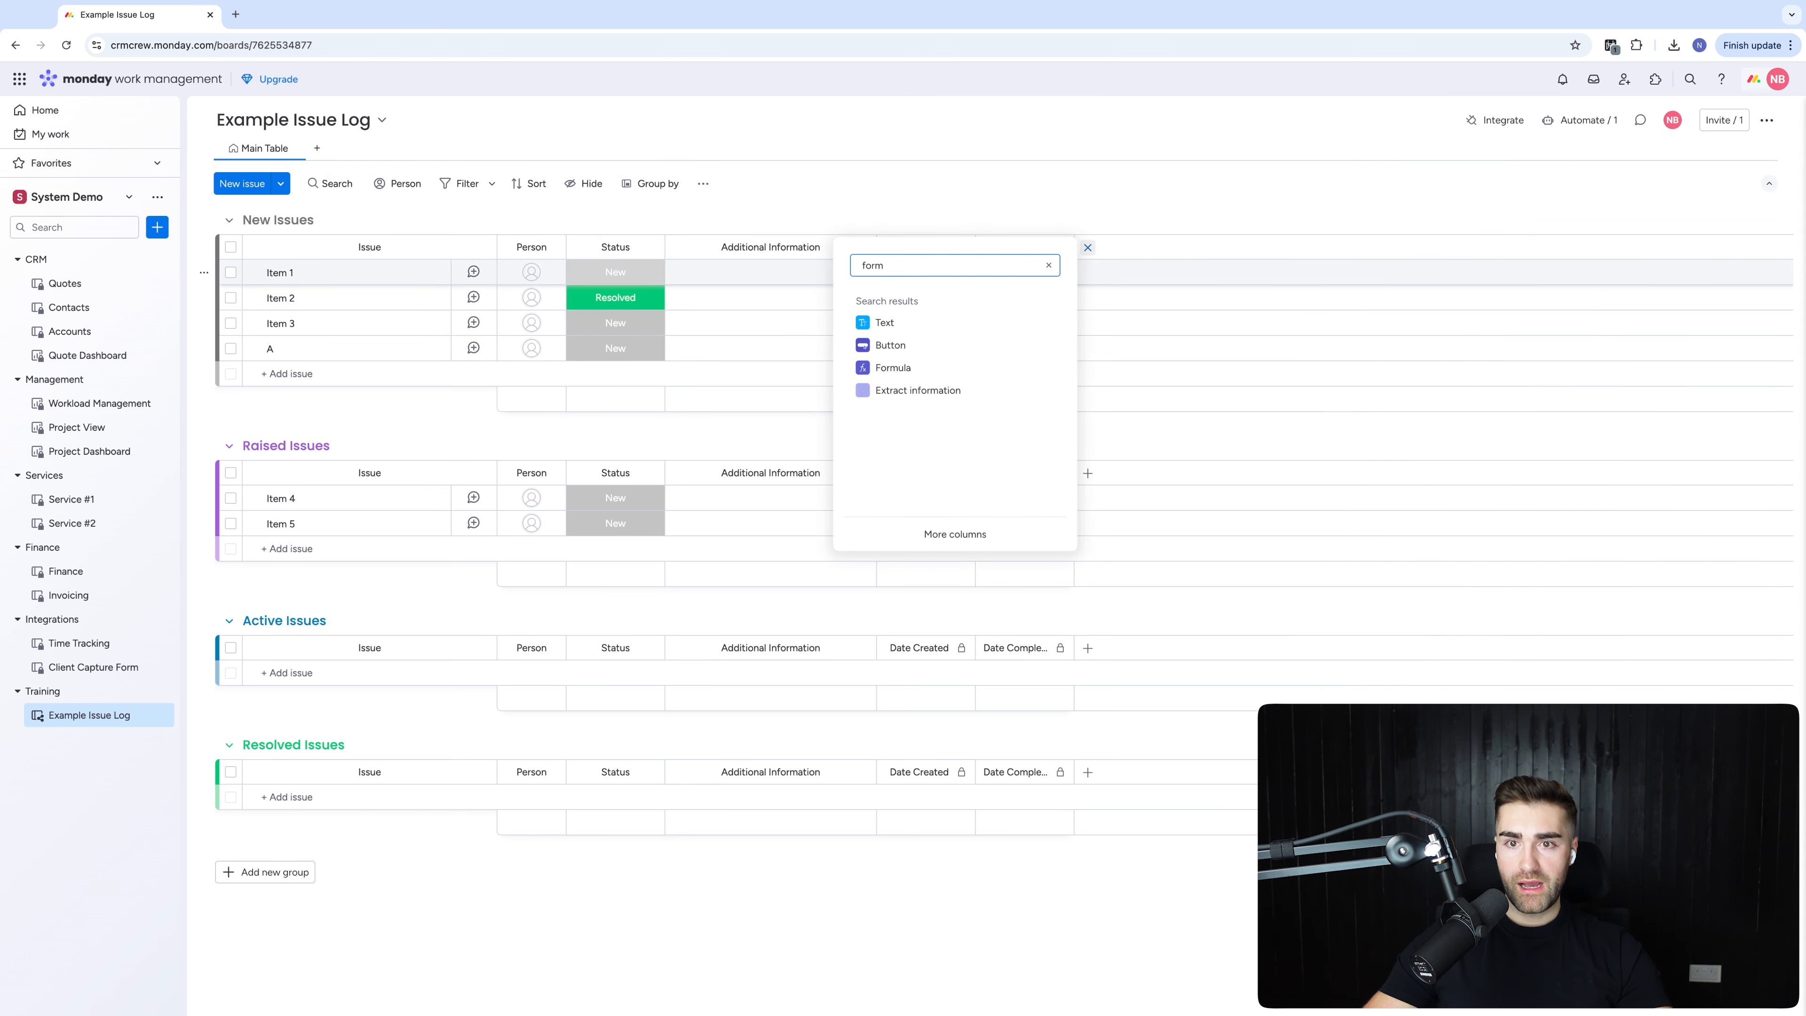
{"action": "left_click", "coordinate": [952, 368]}
{"action": "left_click", "coordinate": [1130, 247]}
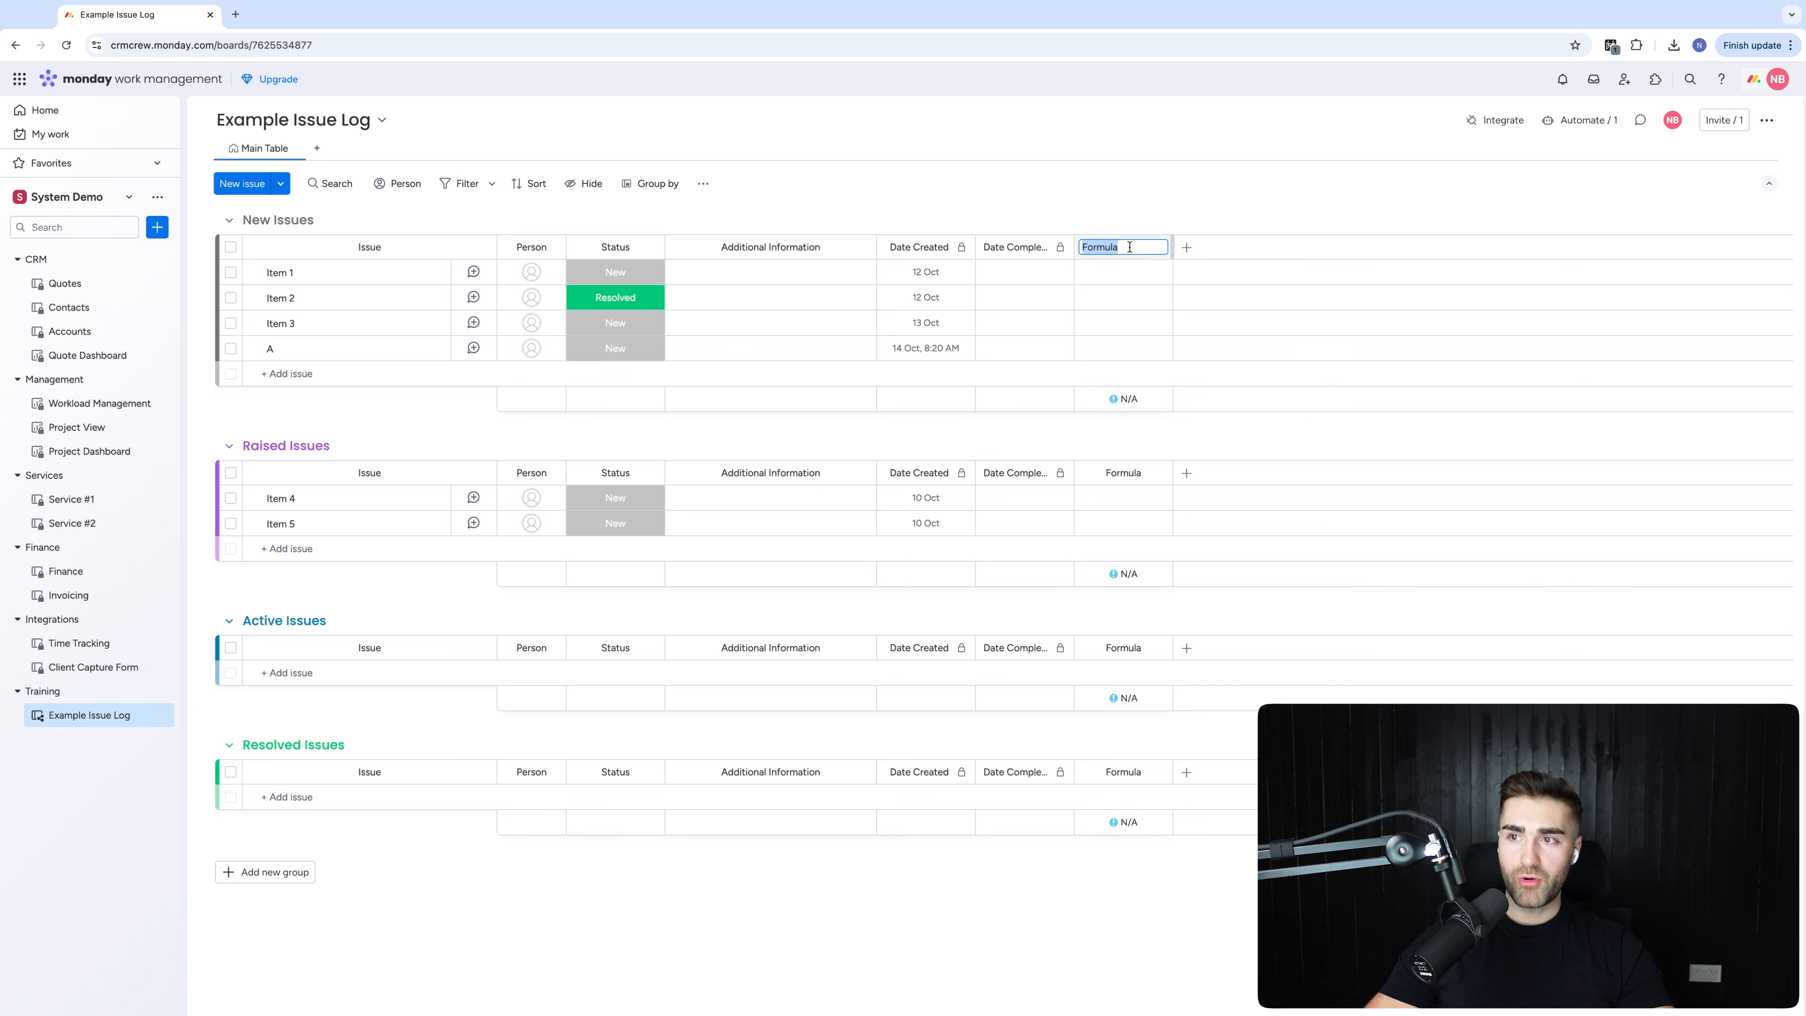
{"action": "key", "text": "BackSpace"}
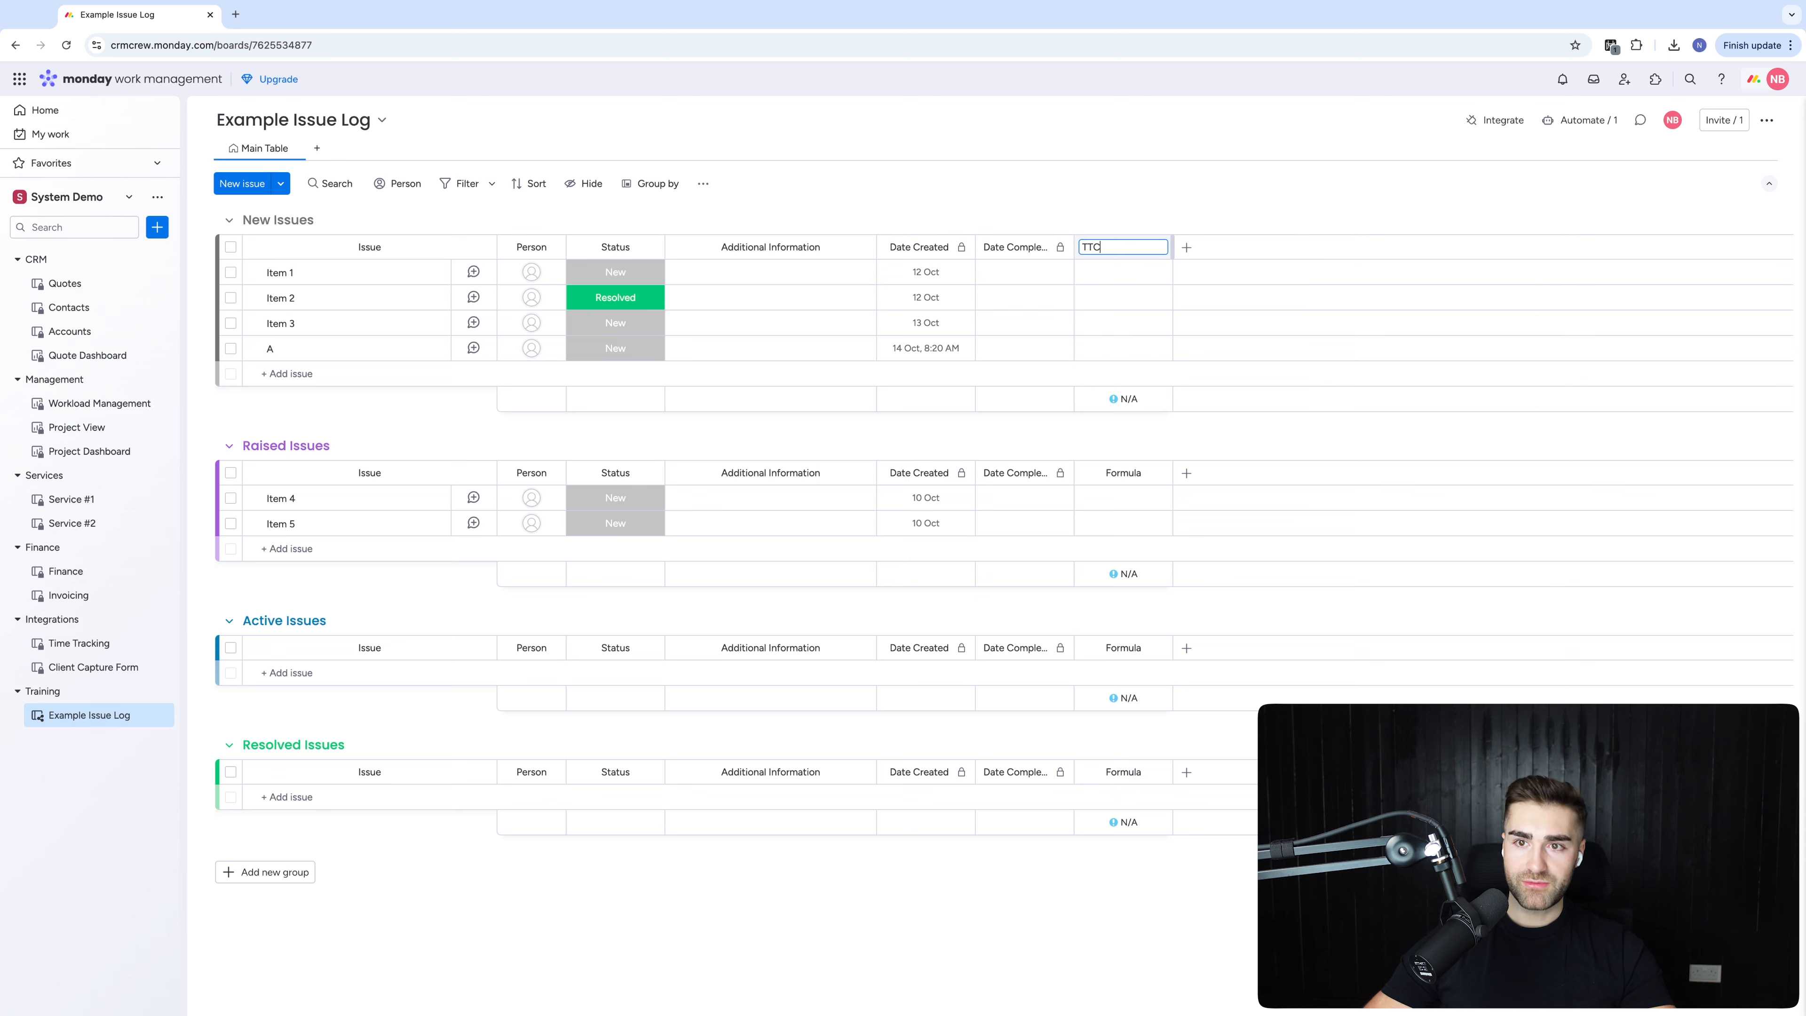
{"action": "key", "text": "Return"}
Set the TTC formula to DAYS({Date Completed},{Date Created}) and apply it
{"action": "left_click", "coordinate": [1101, 275]}
{"action": "type", "text": "DAYS (d"}
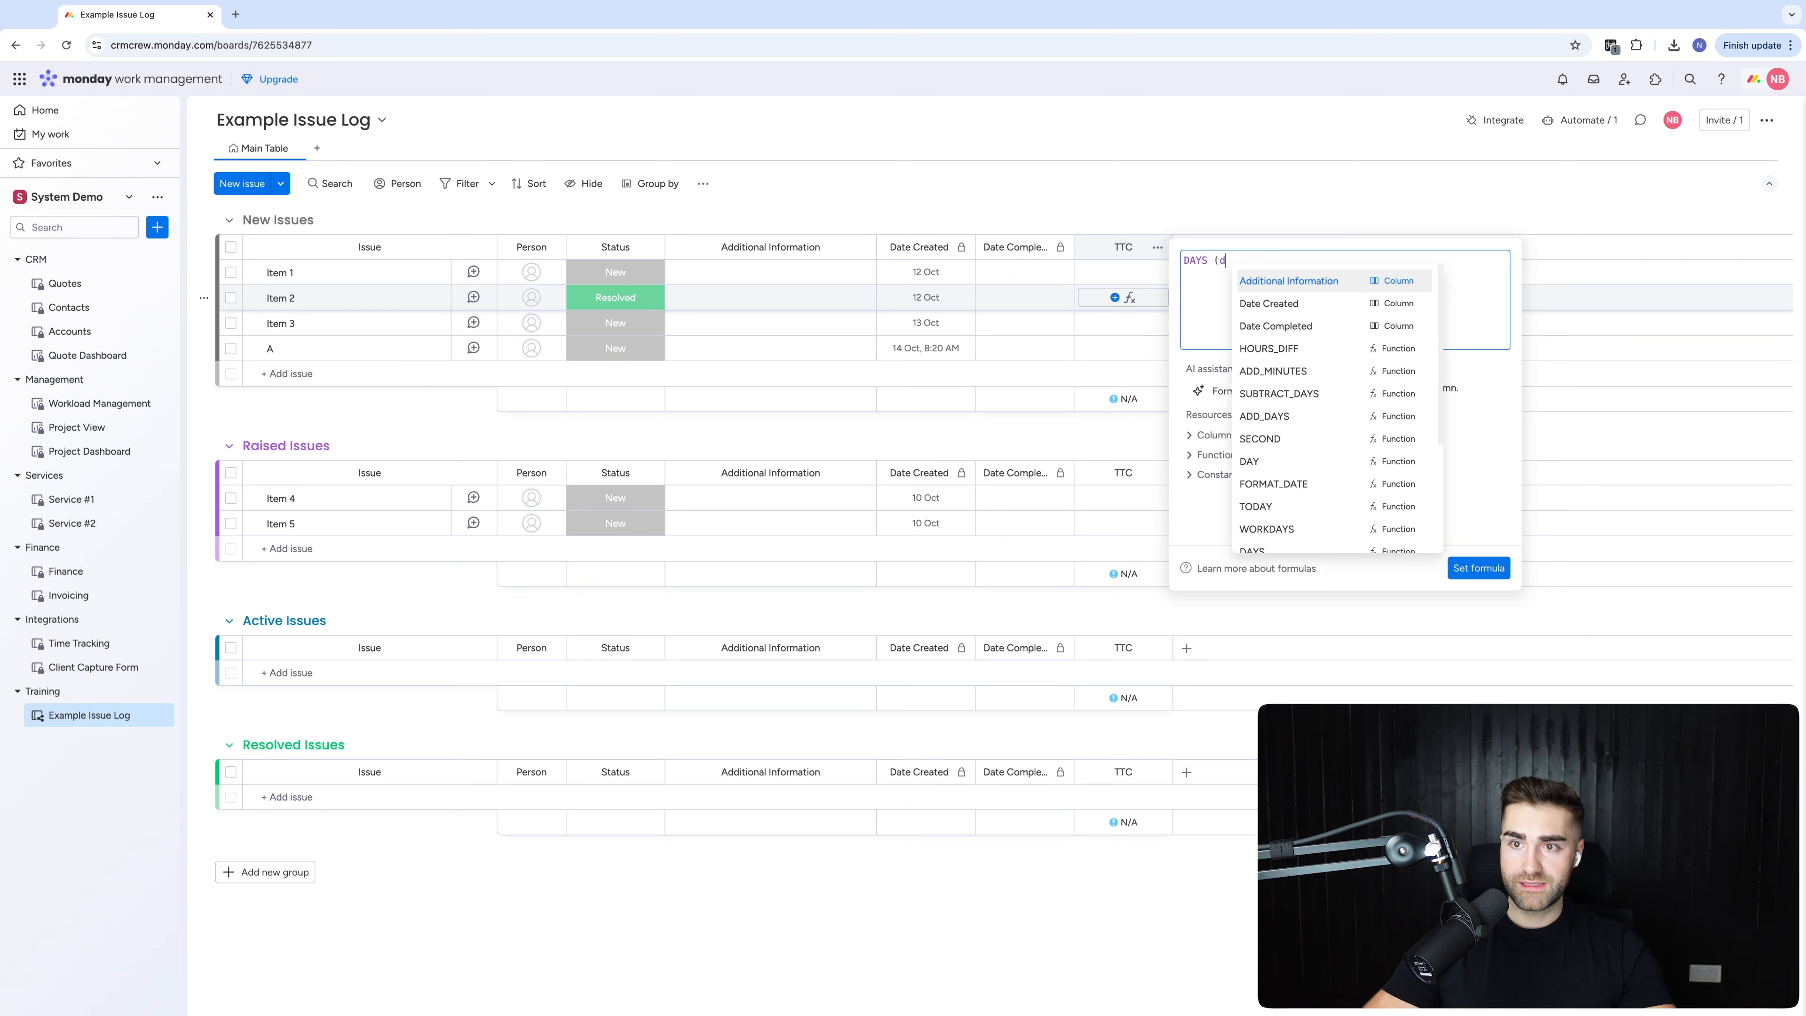
{"action": "type", "text": "a"}
{"action": "key", "text": "Down"}
{"action": "key", "text": "Up"}
{"action": "key", "text": "Down"}
{"action": "key", "text": "Return"}
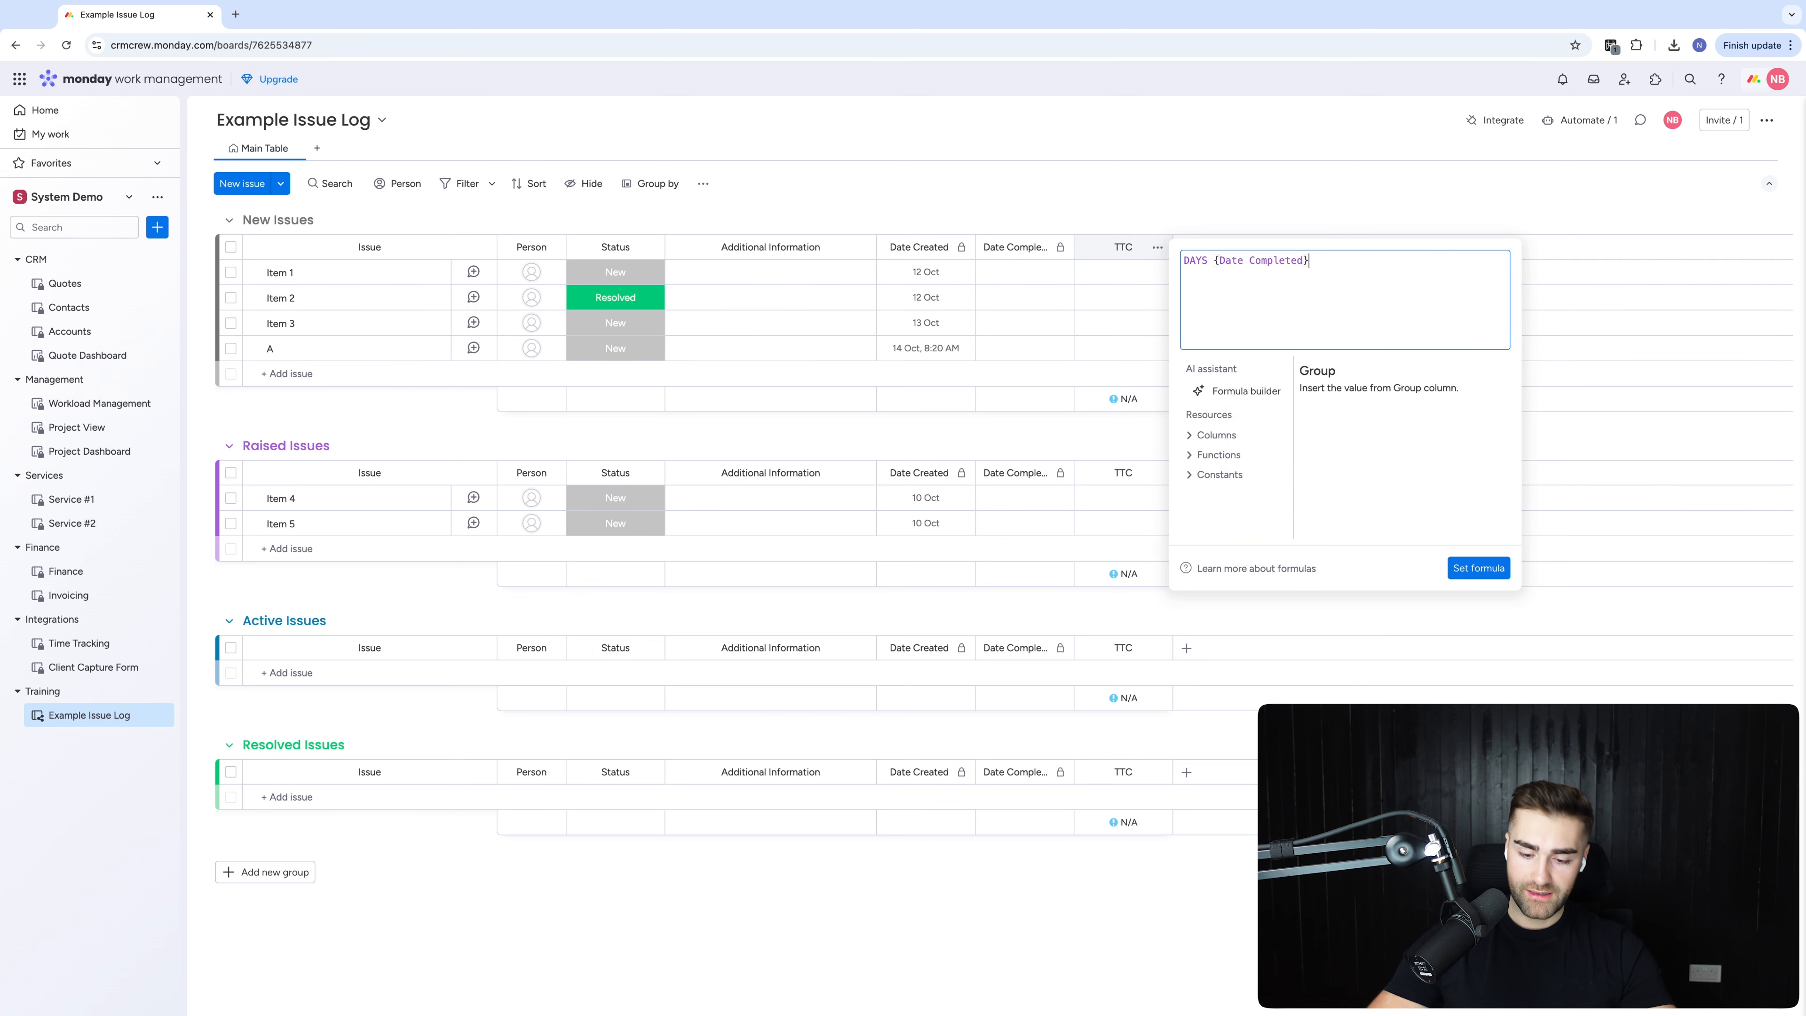
{"action": "type", "text": ", date"}
{"action": "key", "text": "Return"}
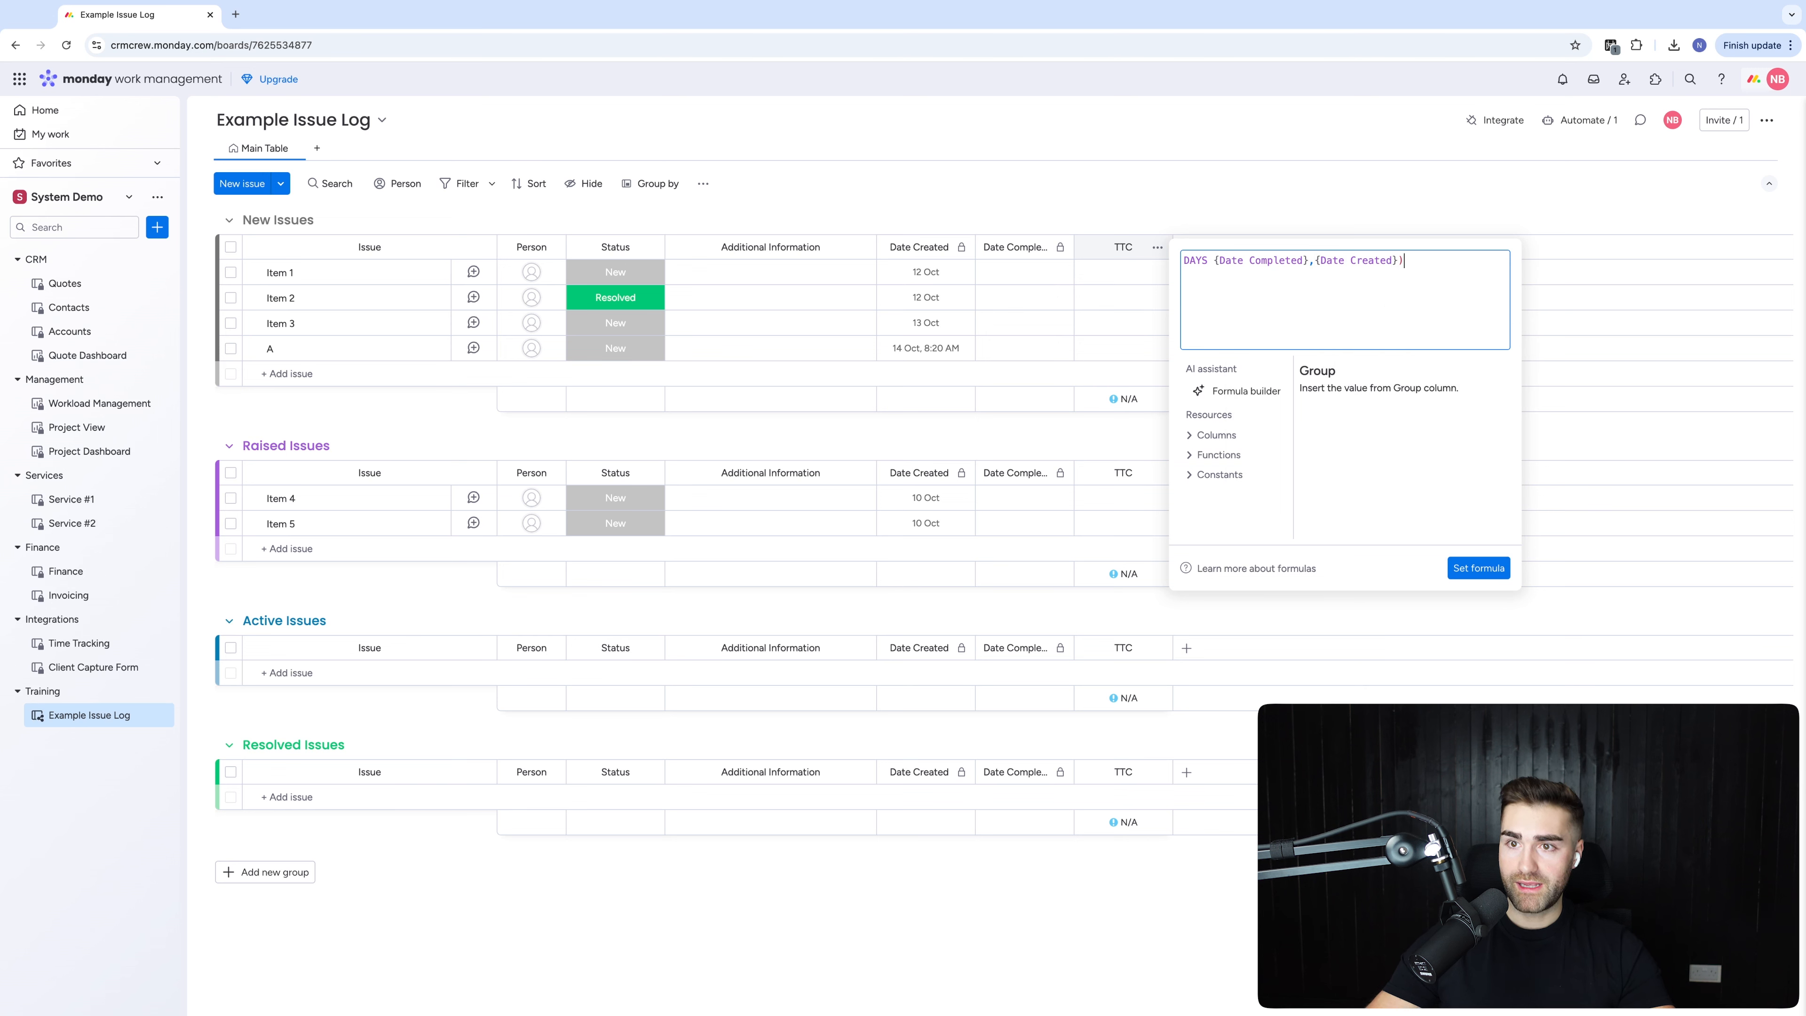
{"action": "left_click", "coordinate": [1216, 261]}
{"action": "type", "text": "("}
{"action": "key", "text": "Left"}
{"action": "key", "text": "BackSpace"}
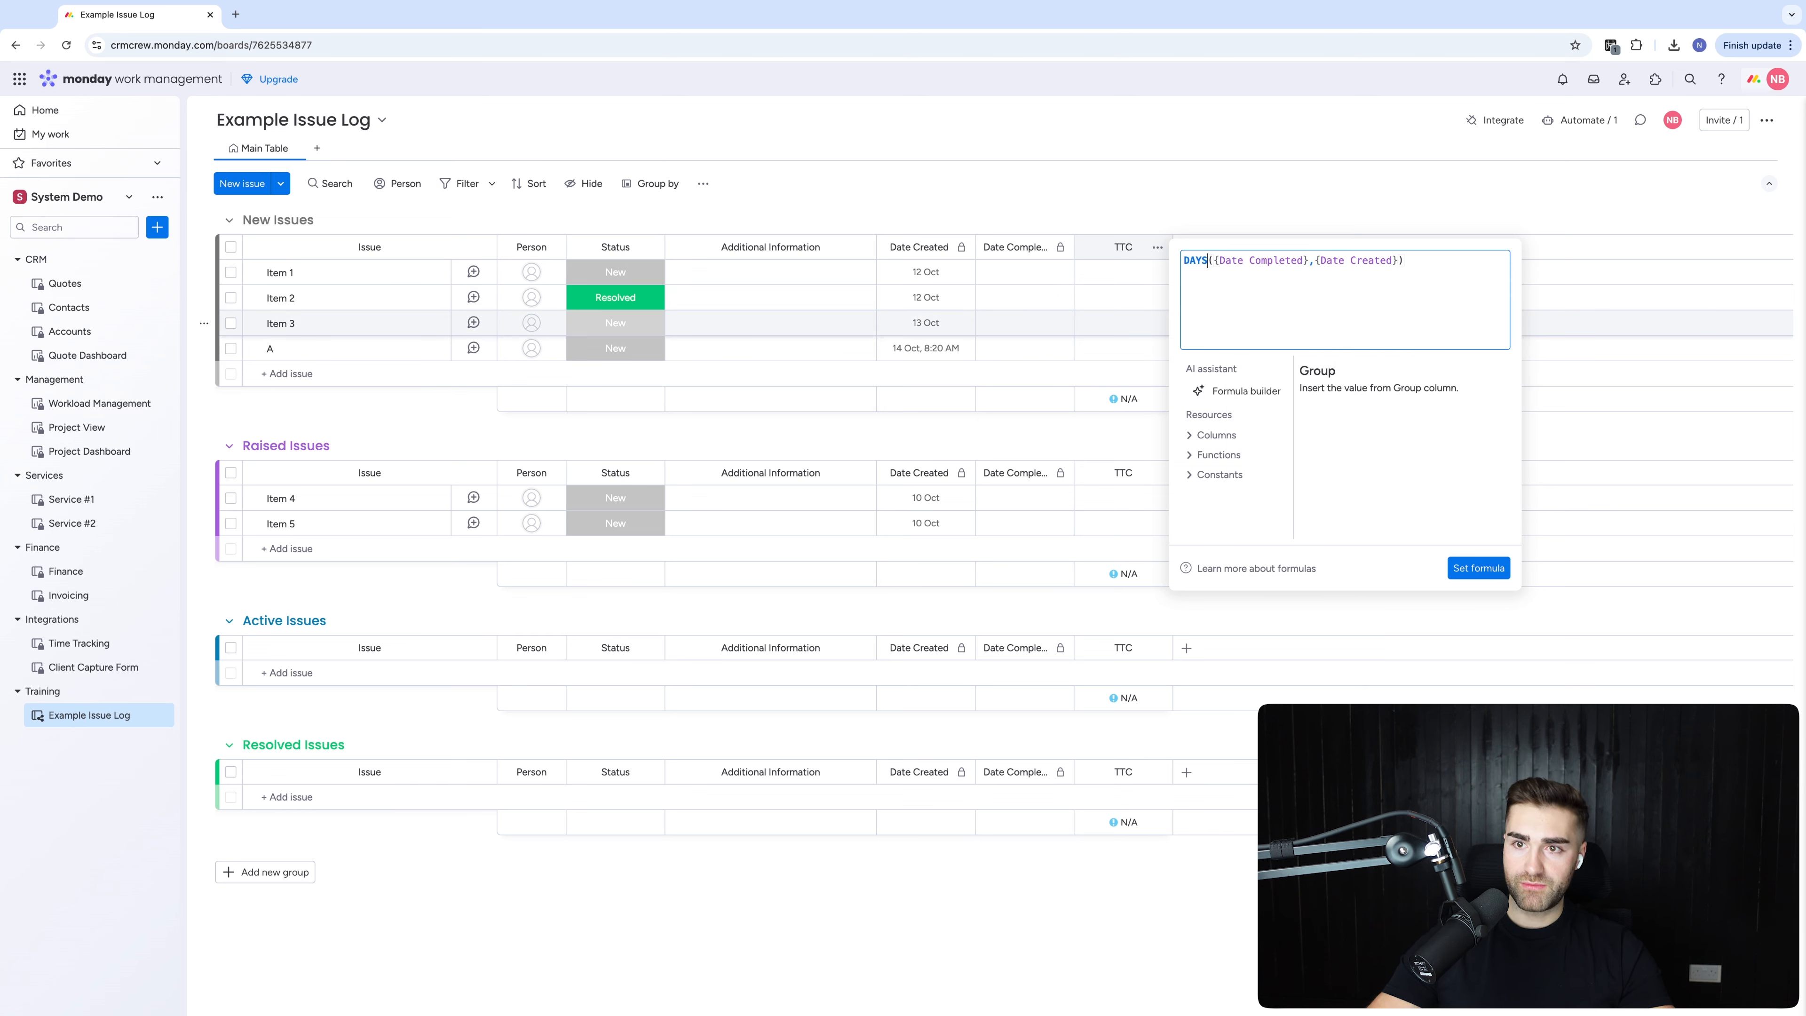
{"action": "left_click", "coordinate": [1478, 568]}
Hide the TTC column summary and restrict editing of the TTC column
{"action": "left_click", "coordinate": [1158, 247]}
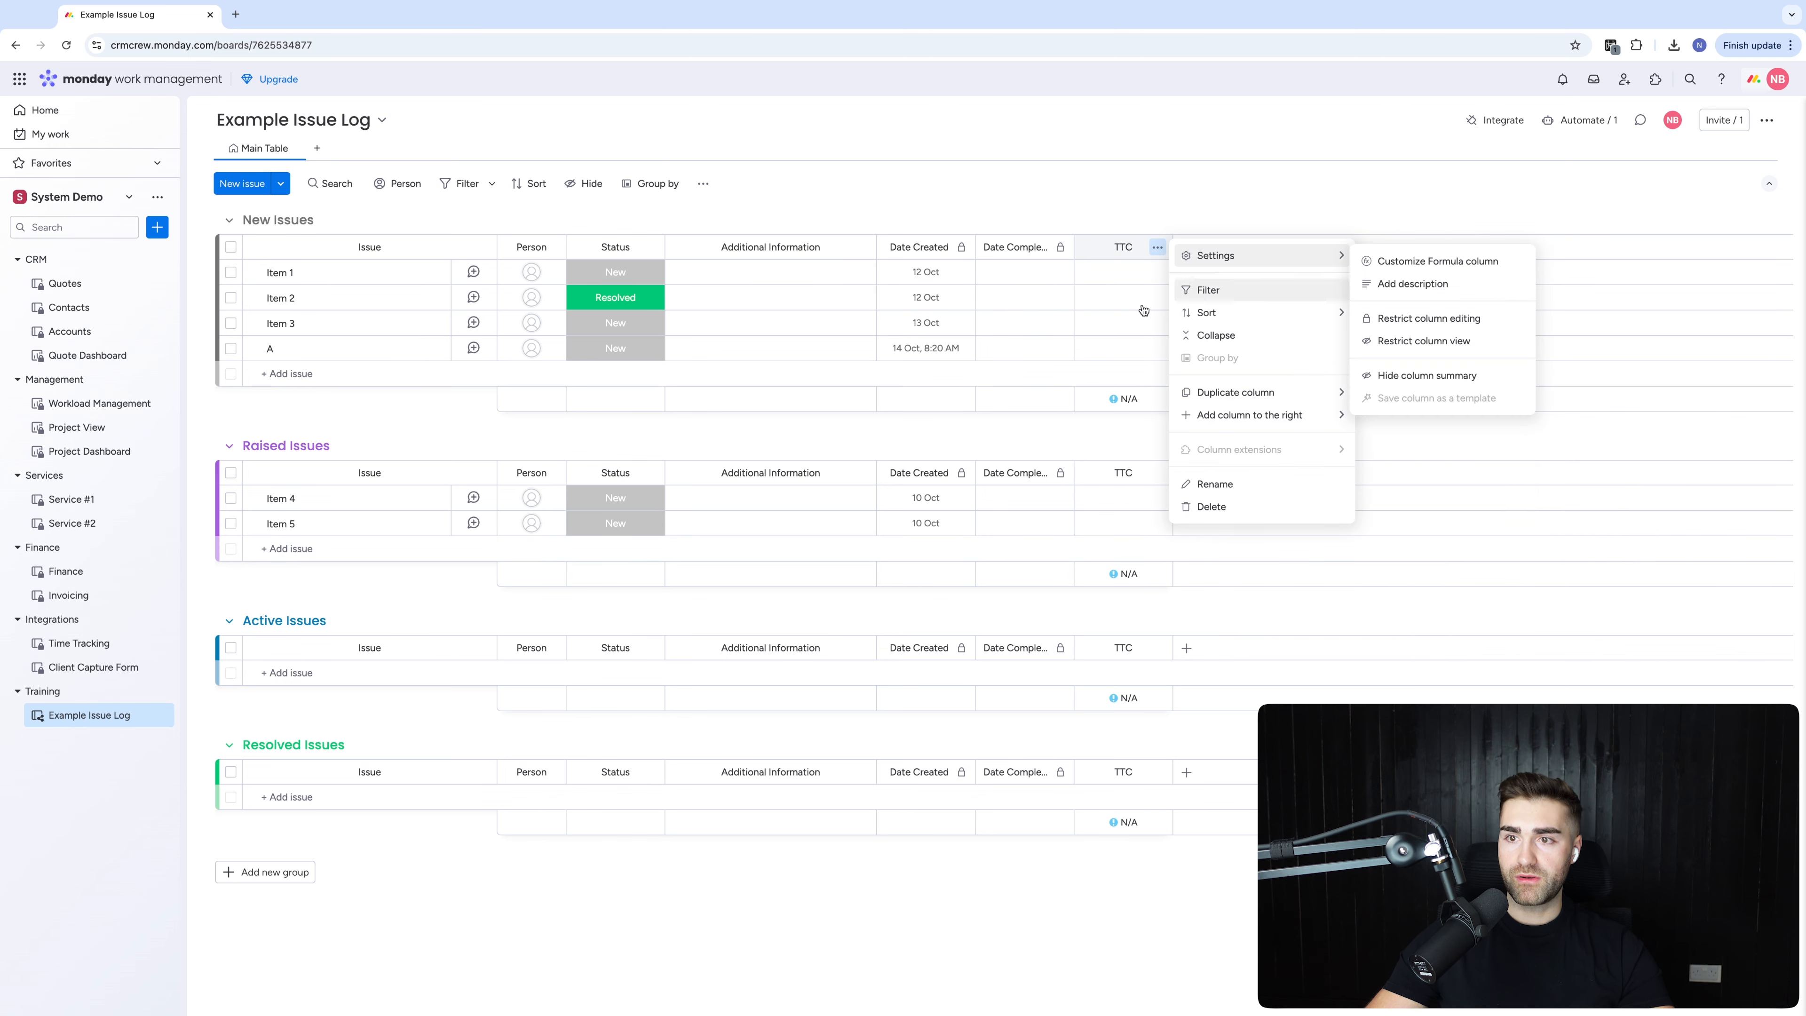
{"action": "mouse_move", "coordinate": [1296, 256]}
{"action": "left_click", "coordinate": [1427, 375]}
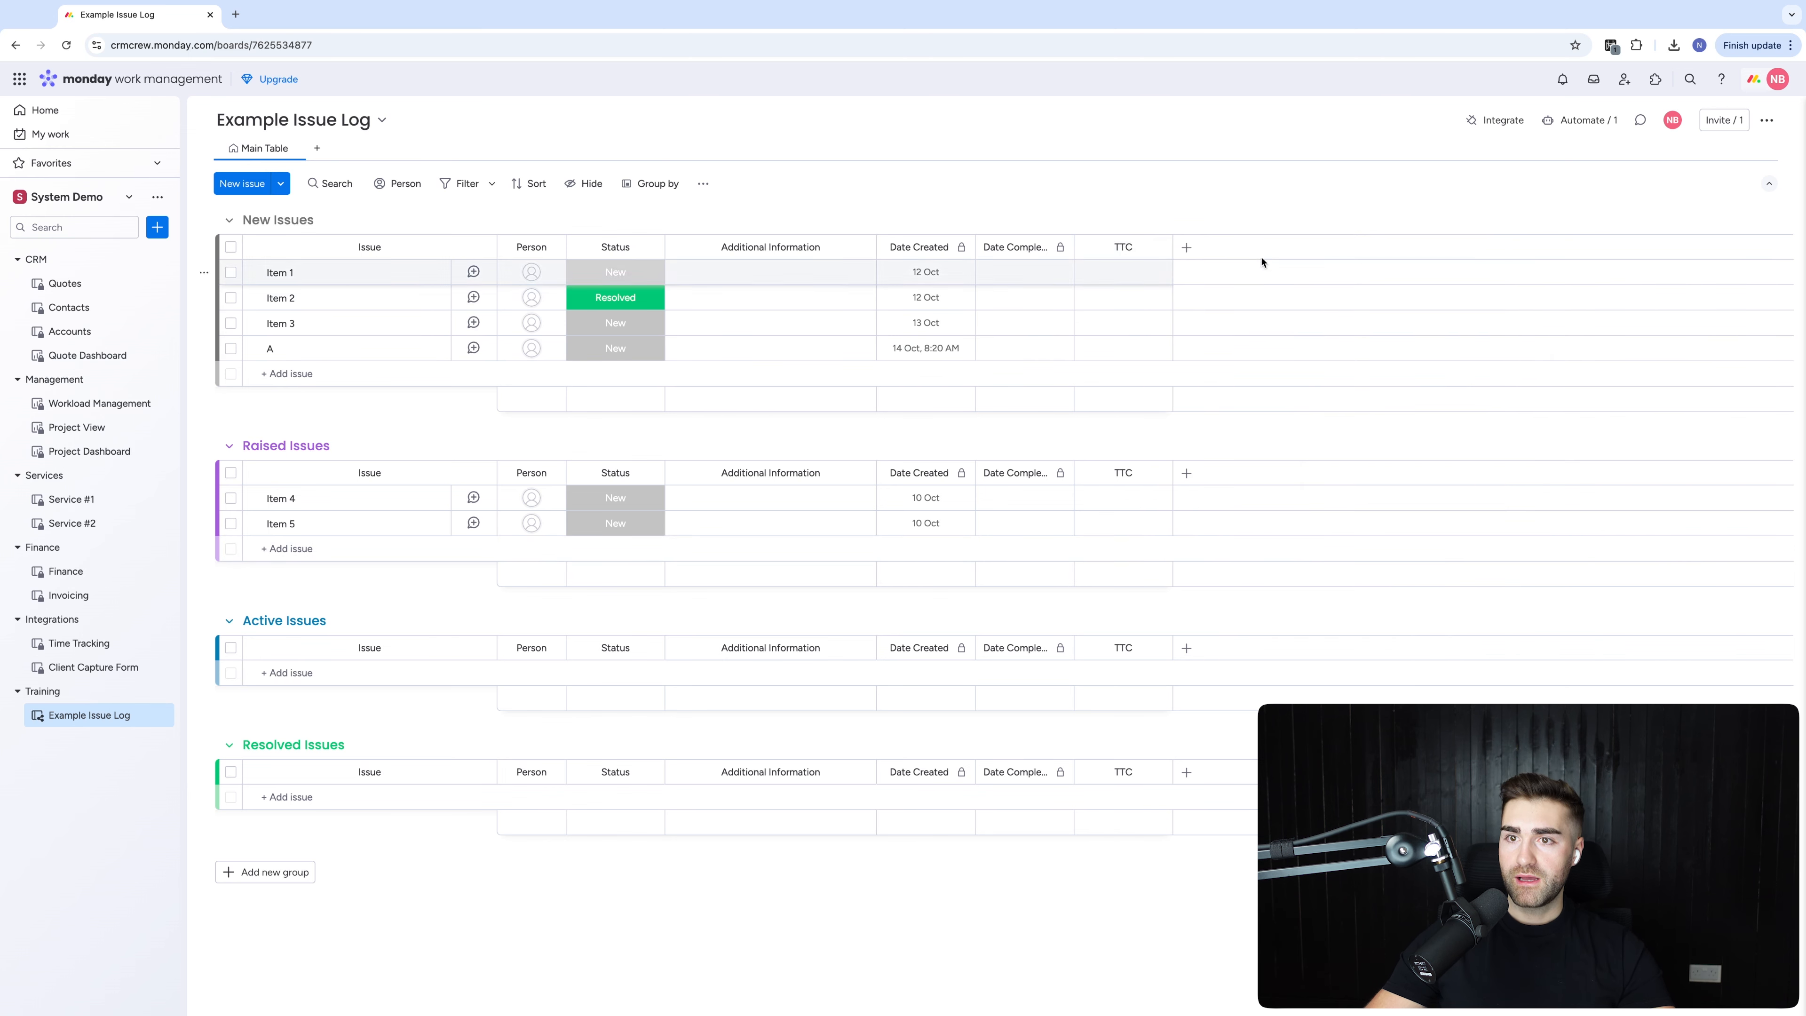
{"action": "left_click", "coordinate": [1158, 247]}
{"action": "left_click", "coordinate": [1490, 318]}
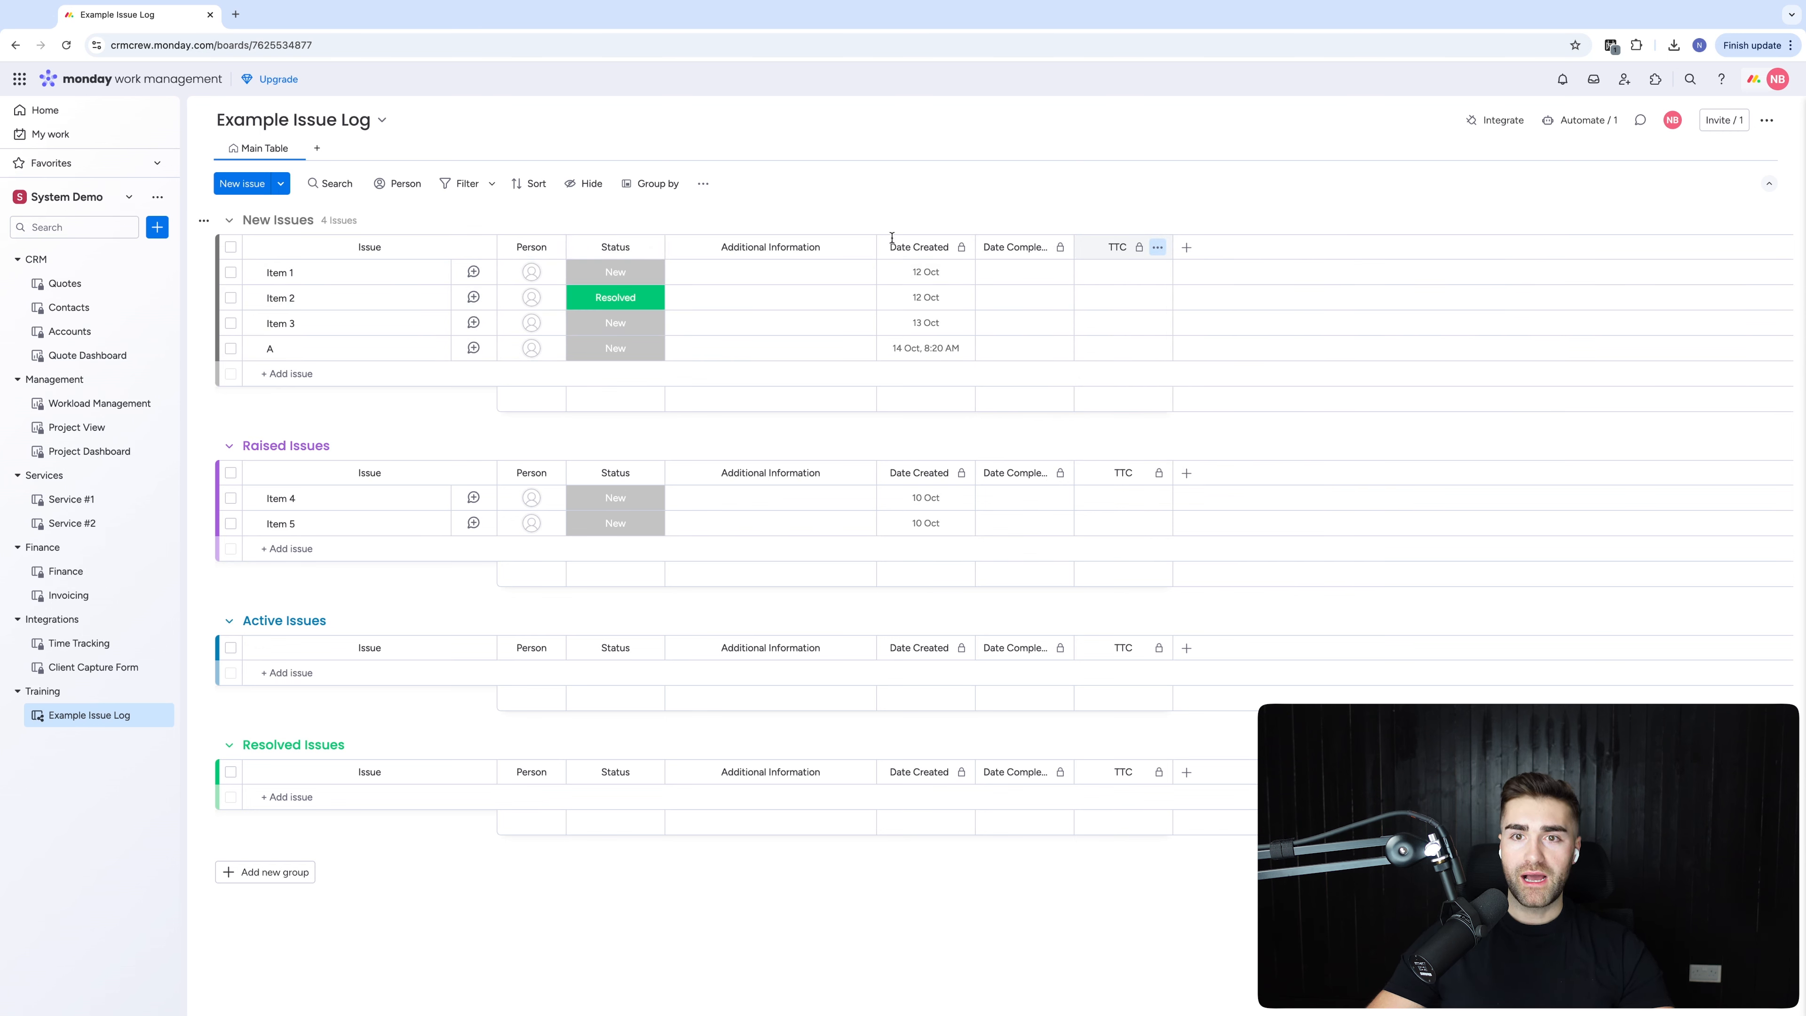
Open the Additional Information column's options, then close them without changes
{"action": "left_click", "coordinate": [862, 247]}
{"action": "mouse_move", "coordinate": [936, 441]}
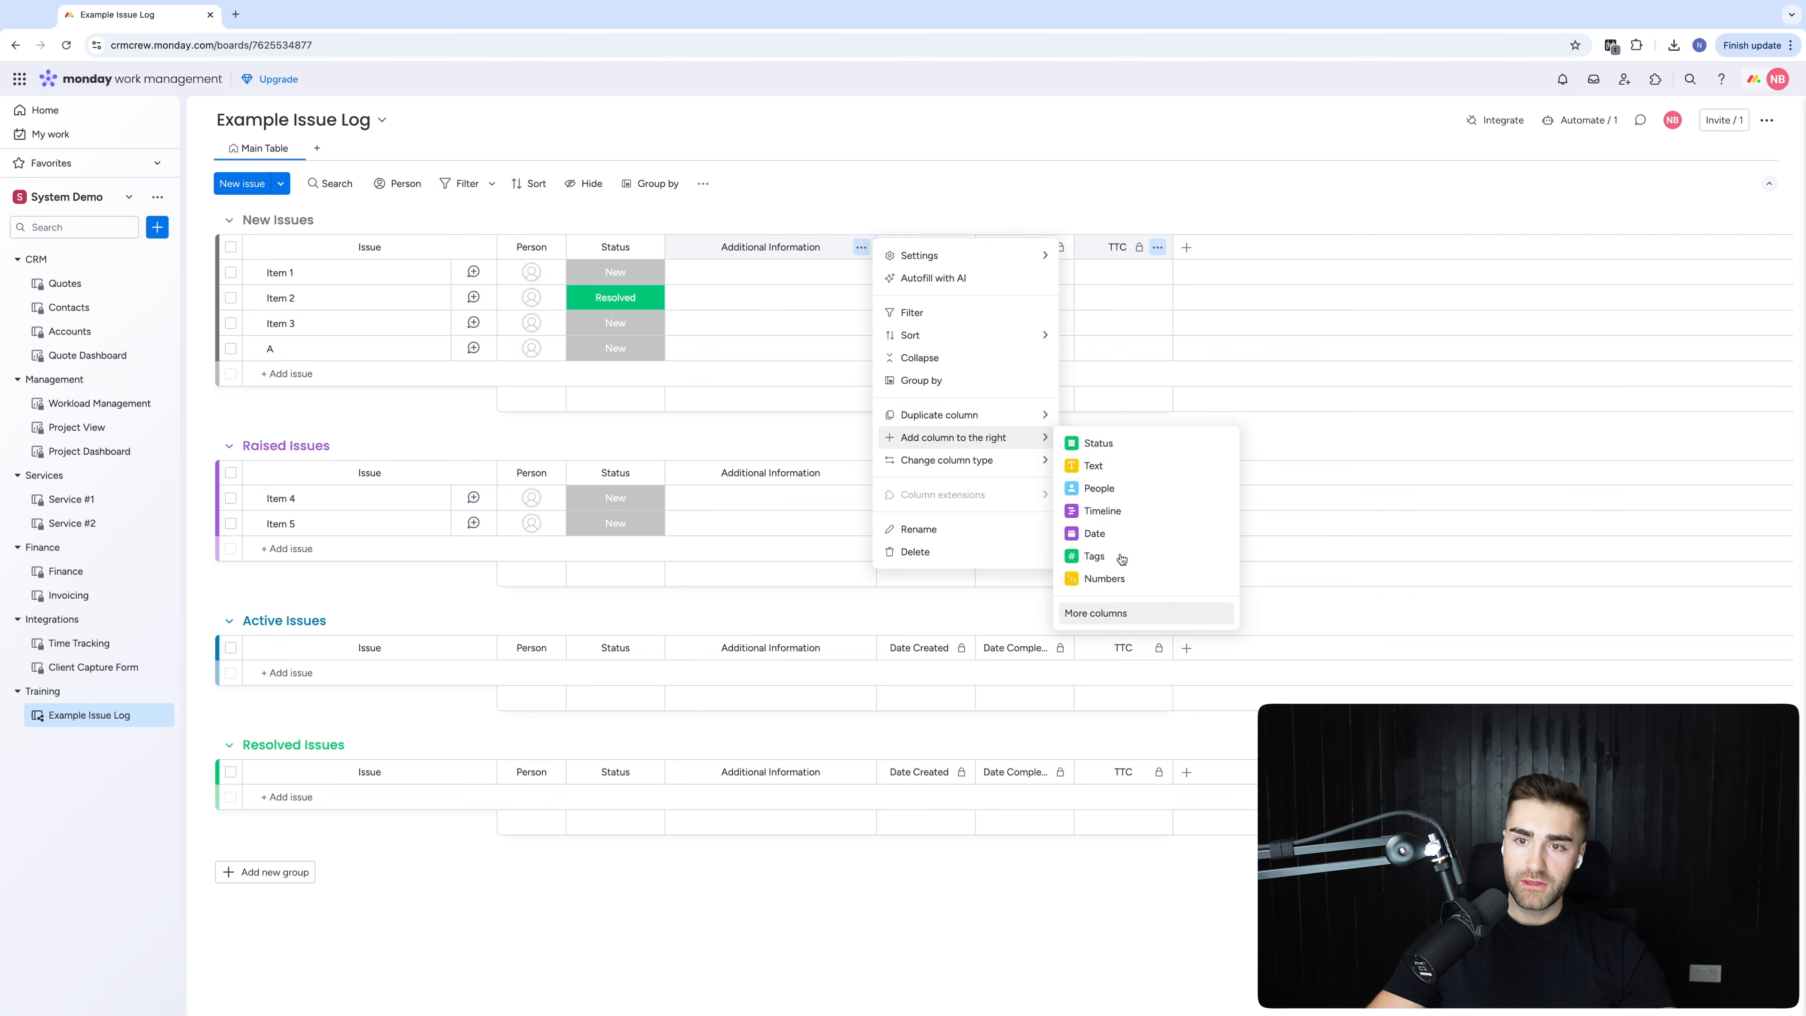
{"action": "left_click", "coordinate": [1106, 299]}
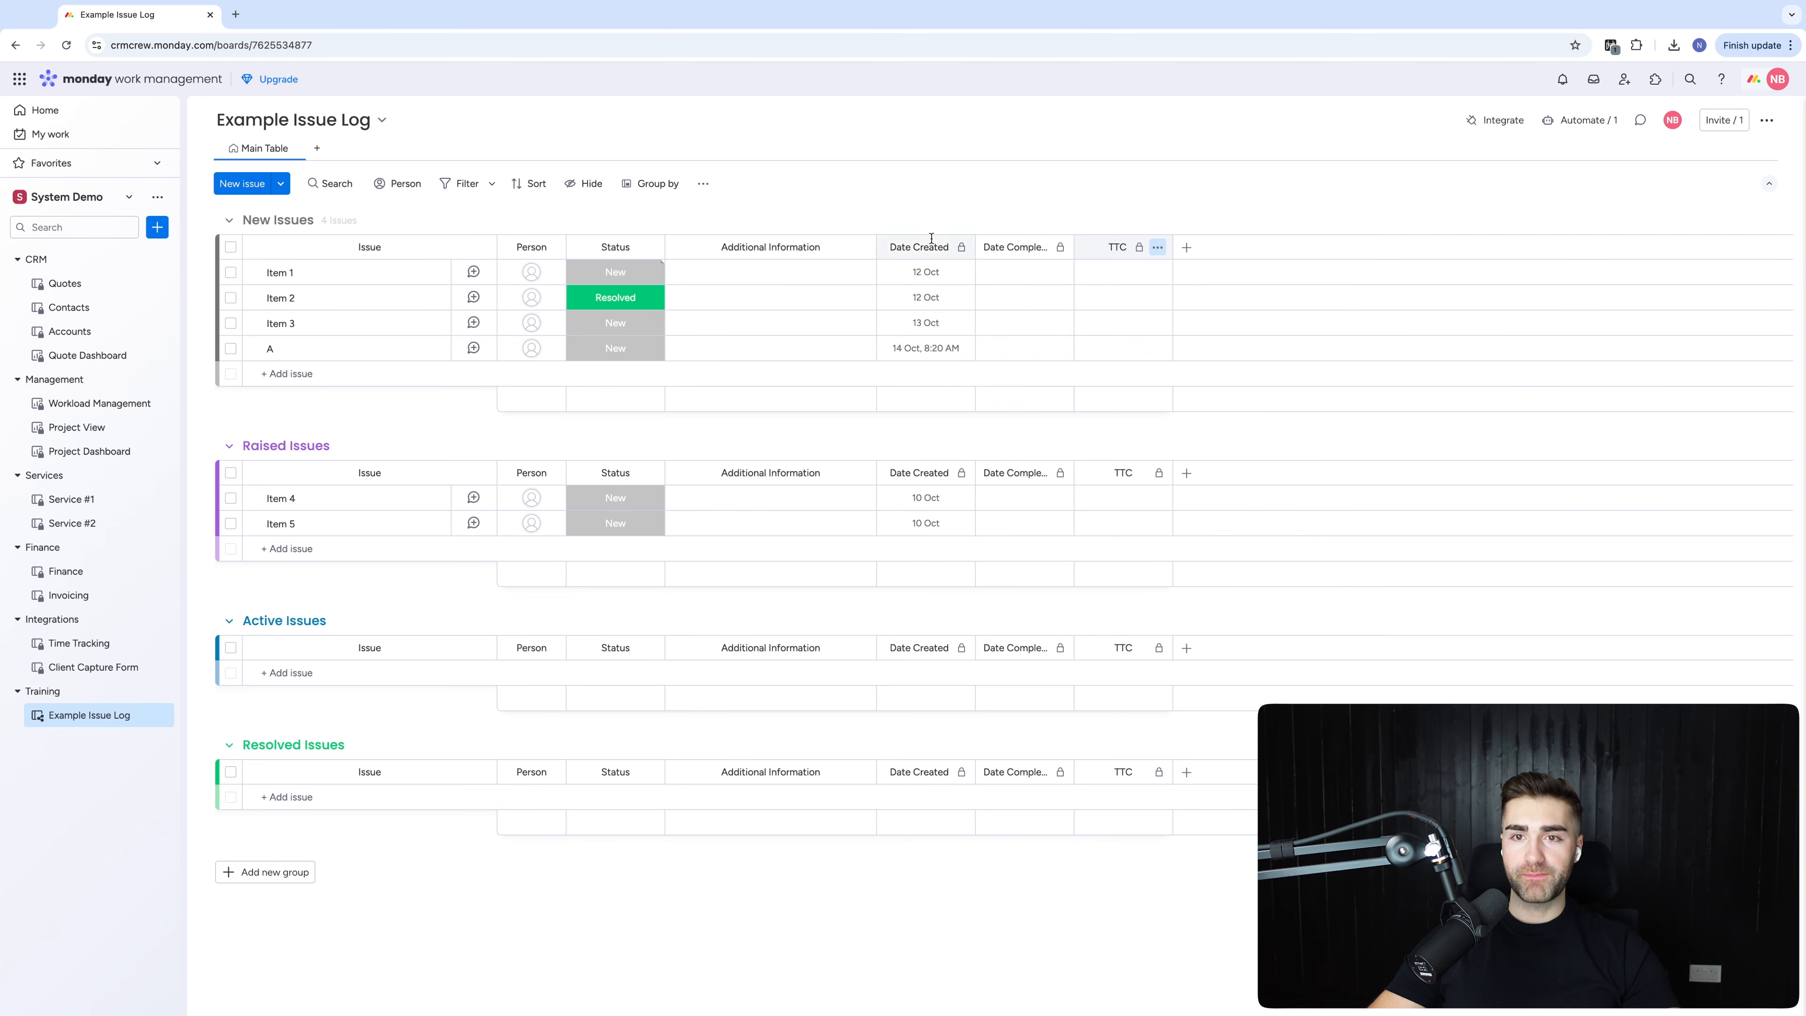
Create an automation moving items to New Issues when Status changes to New
{"action": "left_click", "coordinate": [1580, 119]}
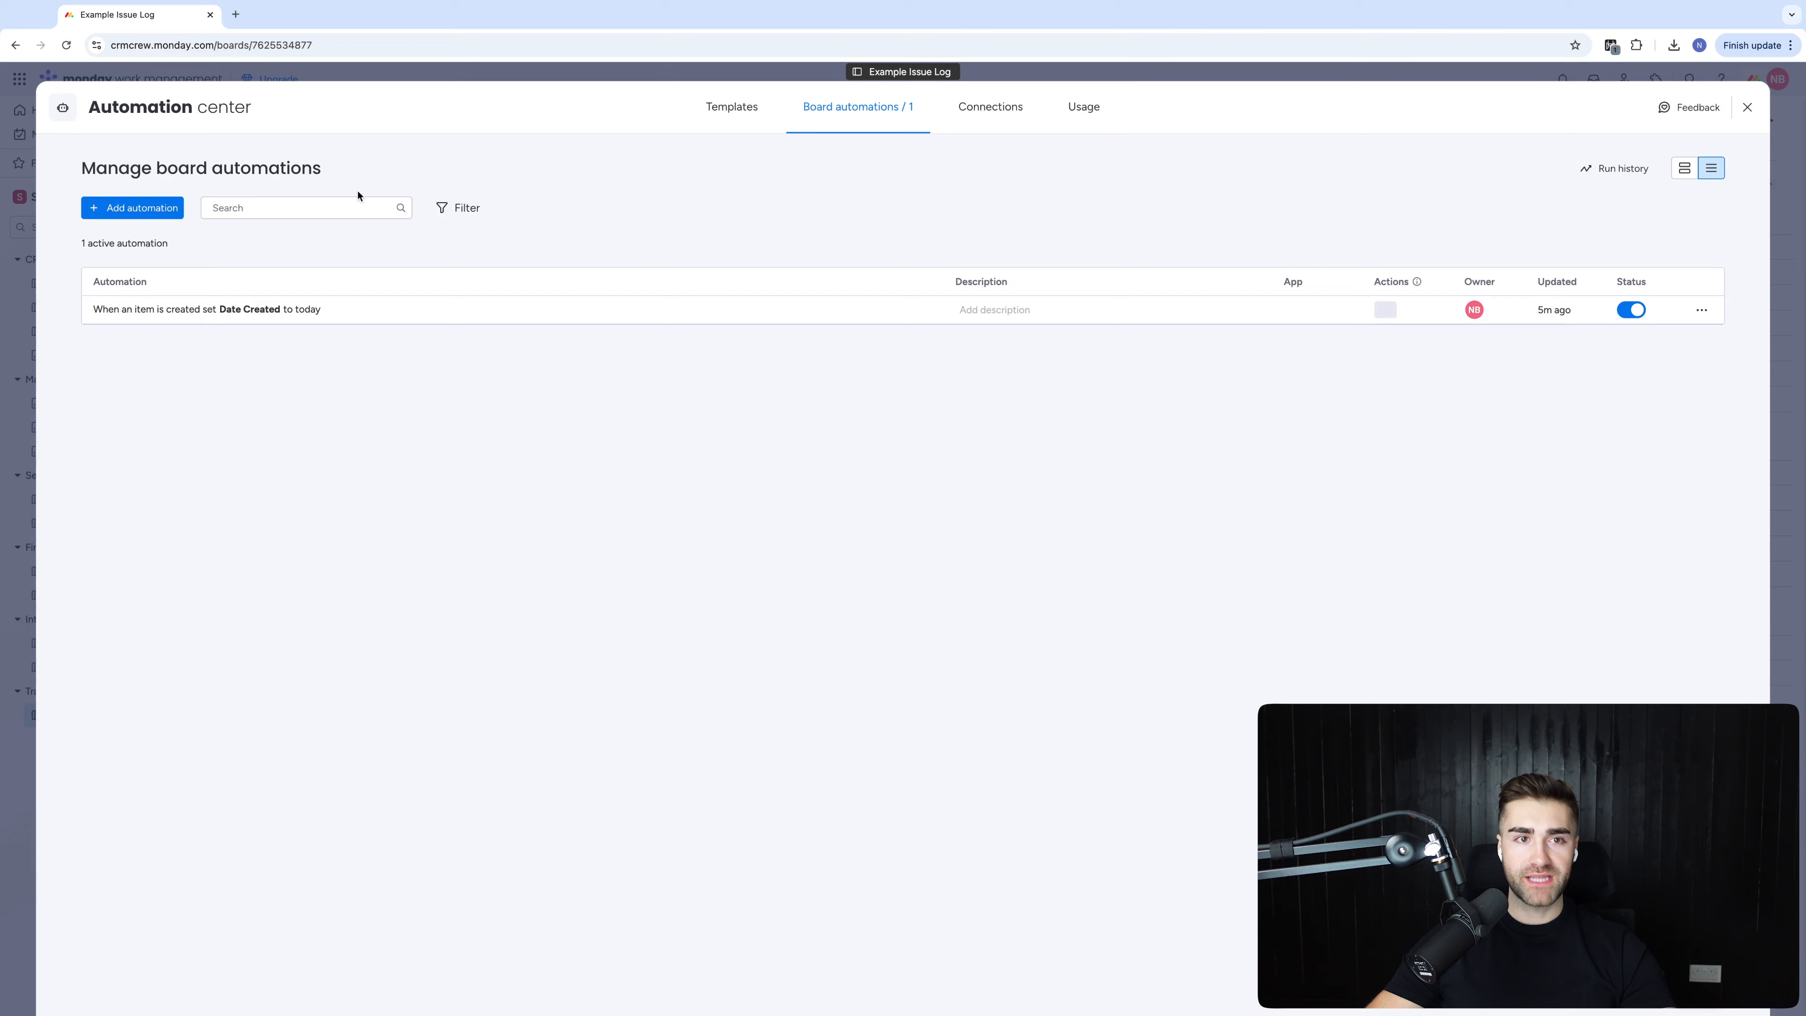
{"action": "left_click", "coordinate": [135, 203]}
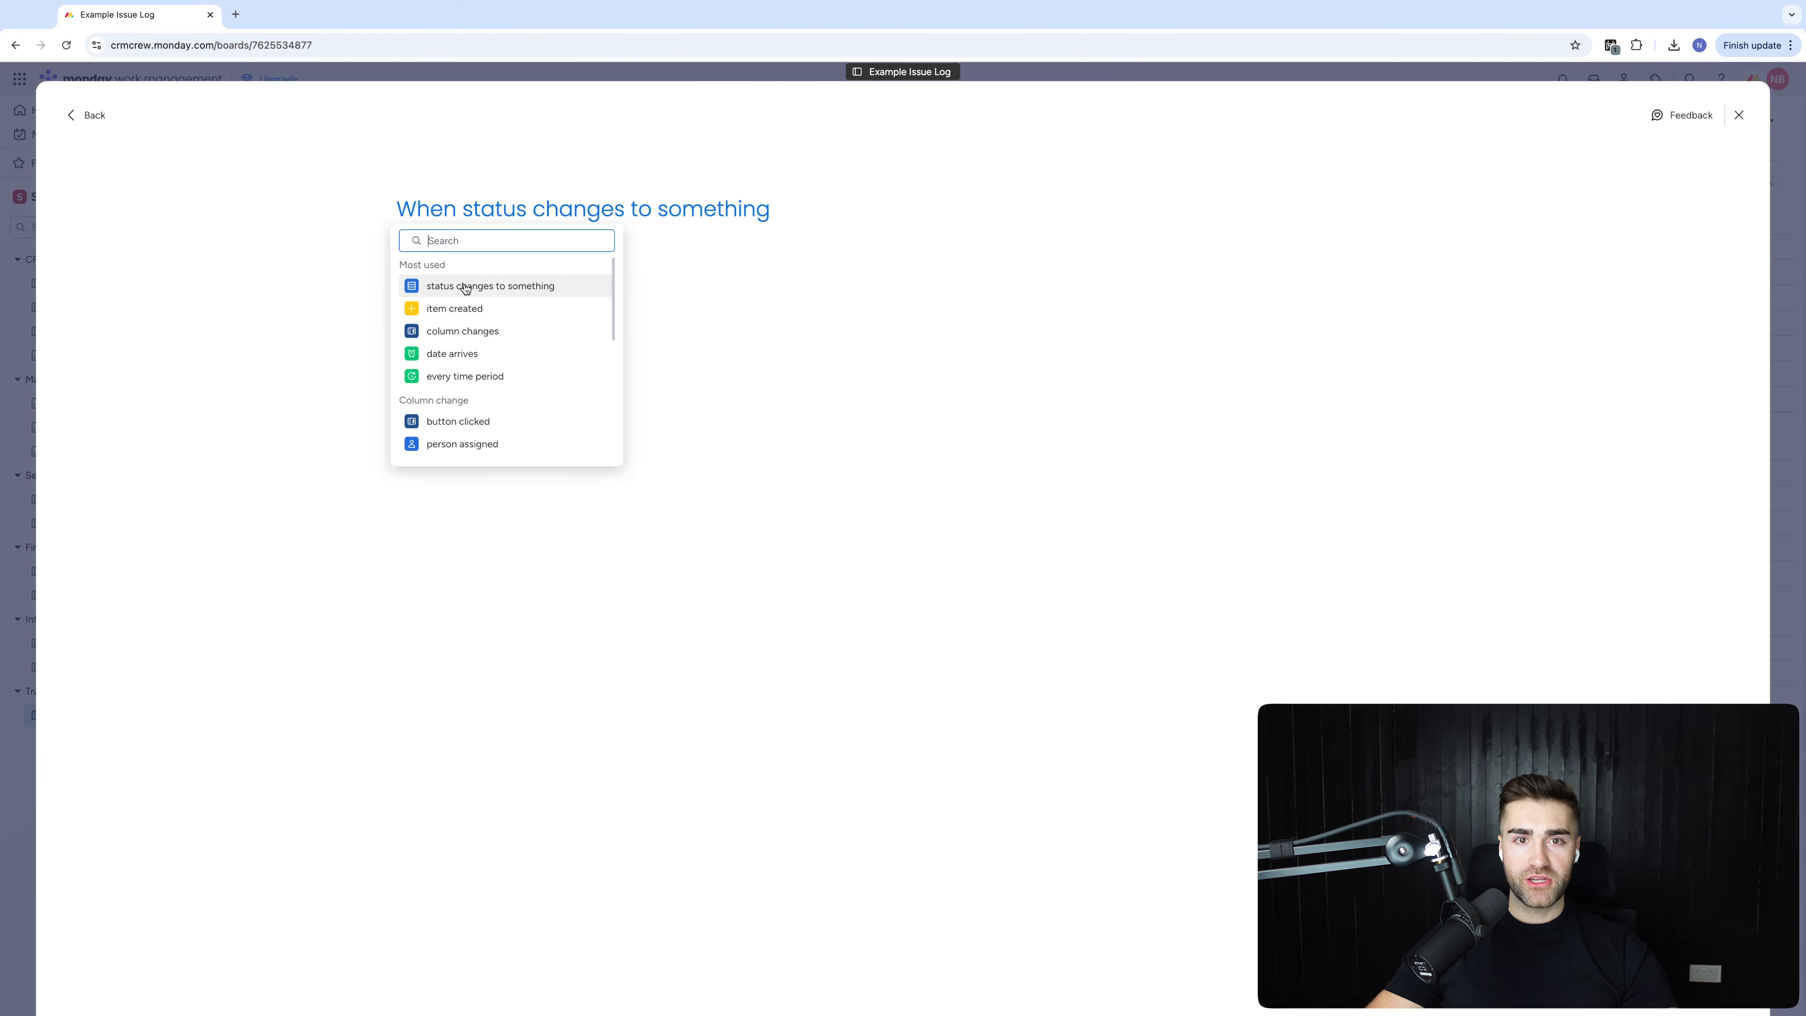
{"action": "left_click", "coordinate": [491, 285]}
{"action": "left_click", "coordinate": [498, 265]}
{"action": "left_click", "coordinate": [703, 211]}
{"action": "left_click", "coordinate": [708, 286]}
{"action": "left_click", "coordinate": [508, 302]}
{"action": "left_click", "coordinate": [498, 375]}
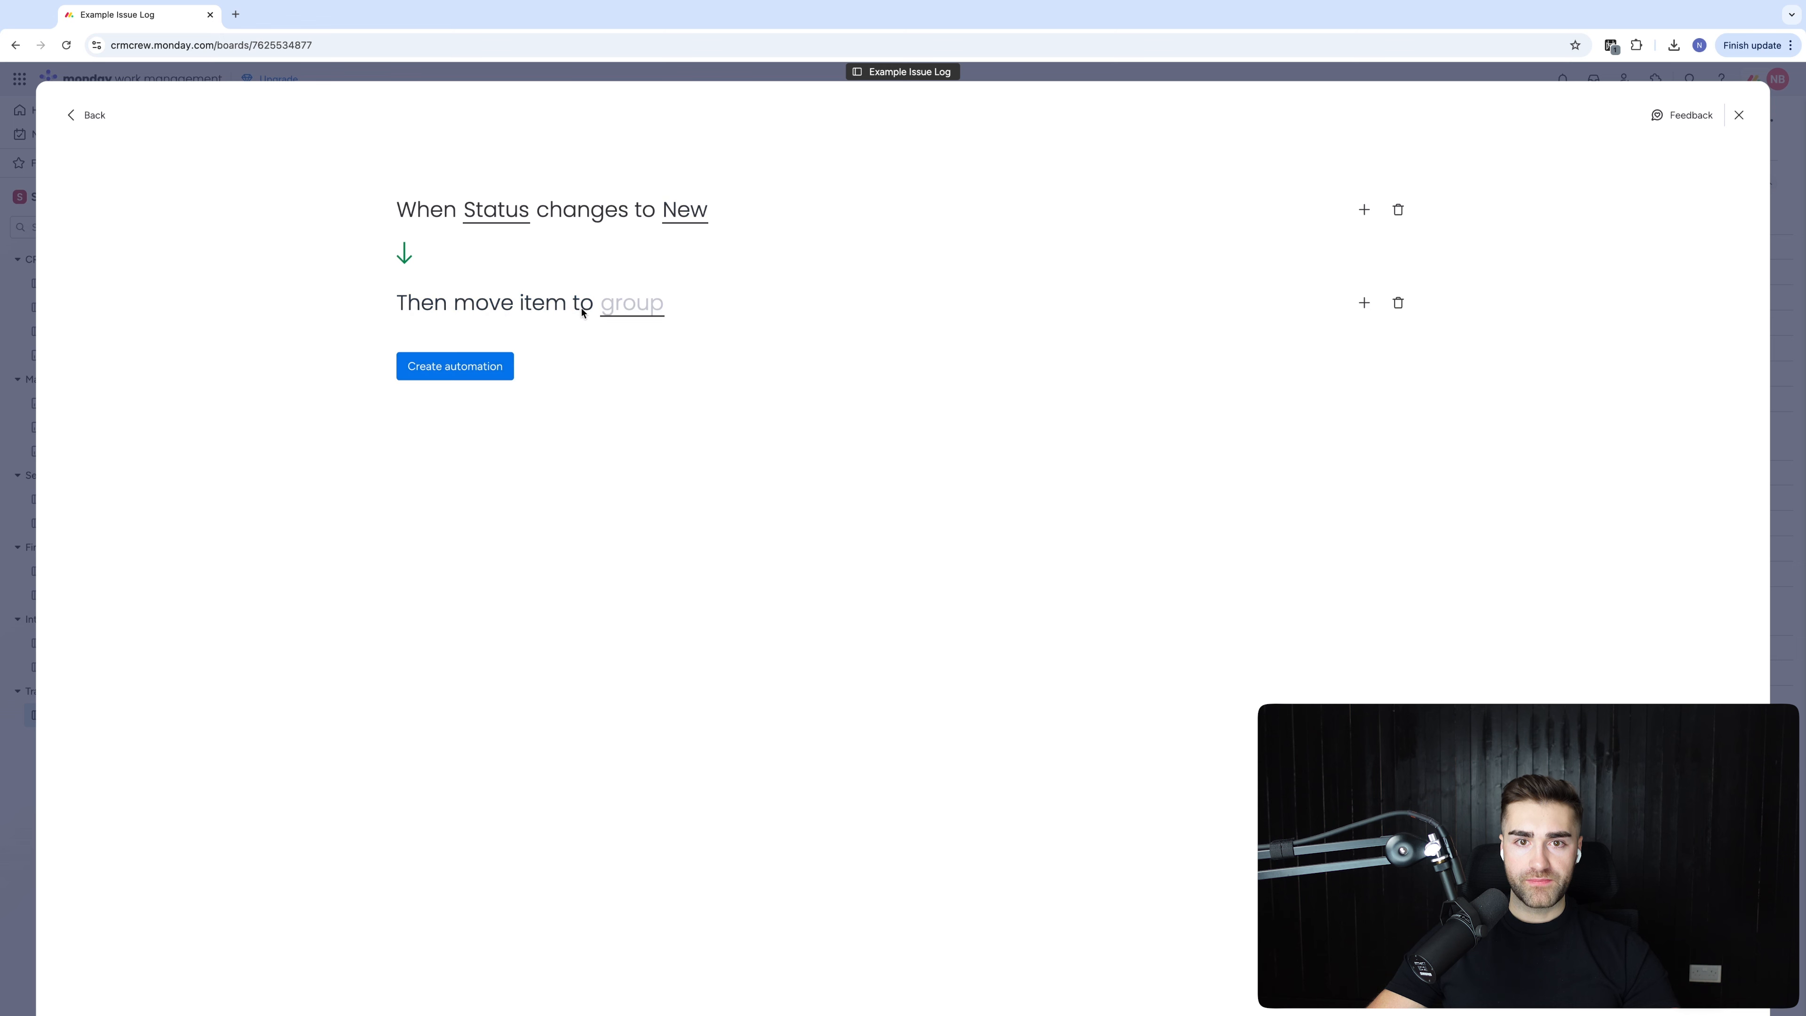
{"action": "left_click", "coordinate": [631, 304]}
{"action": "left_click", "coordinate": [633, 383]}
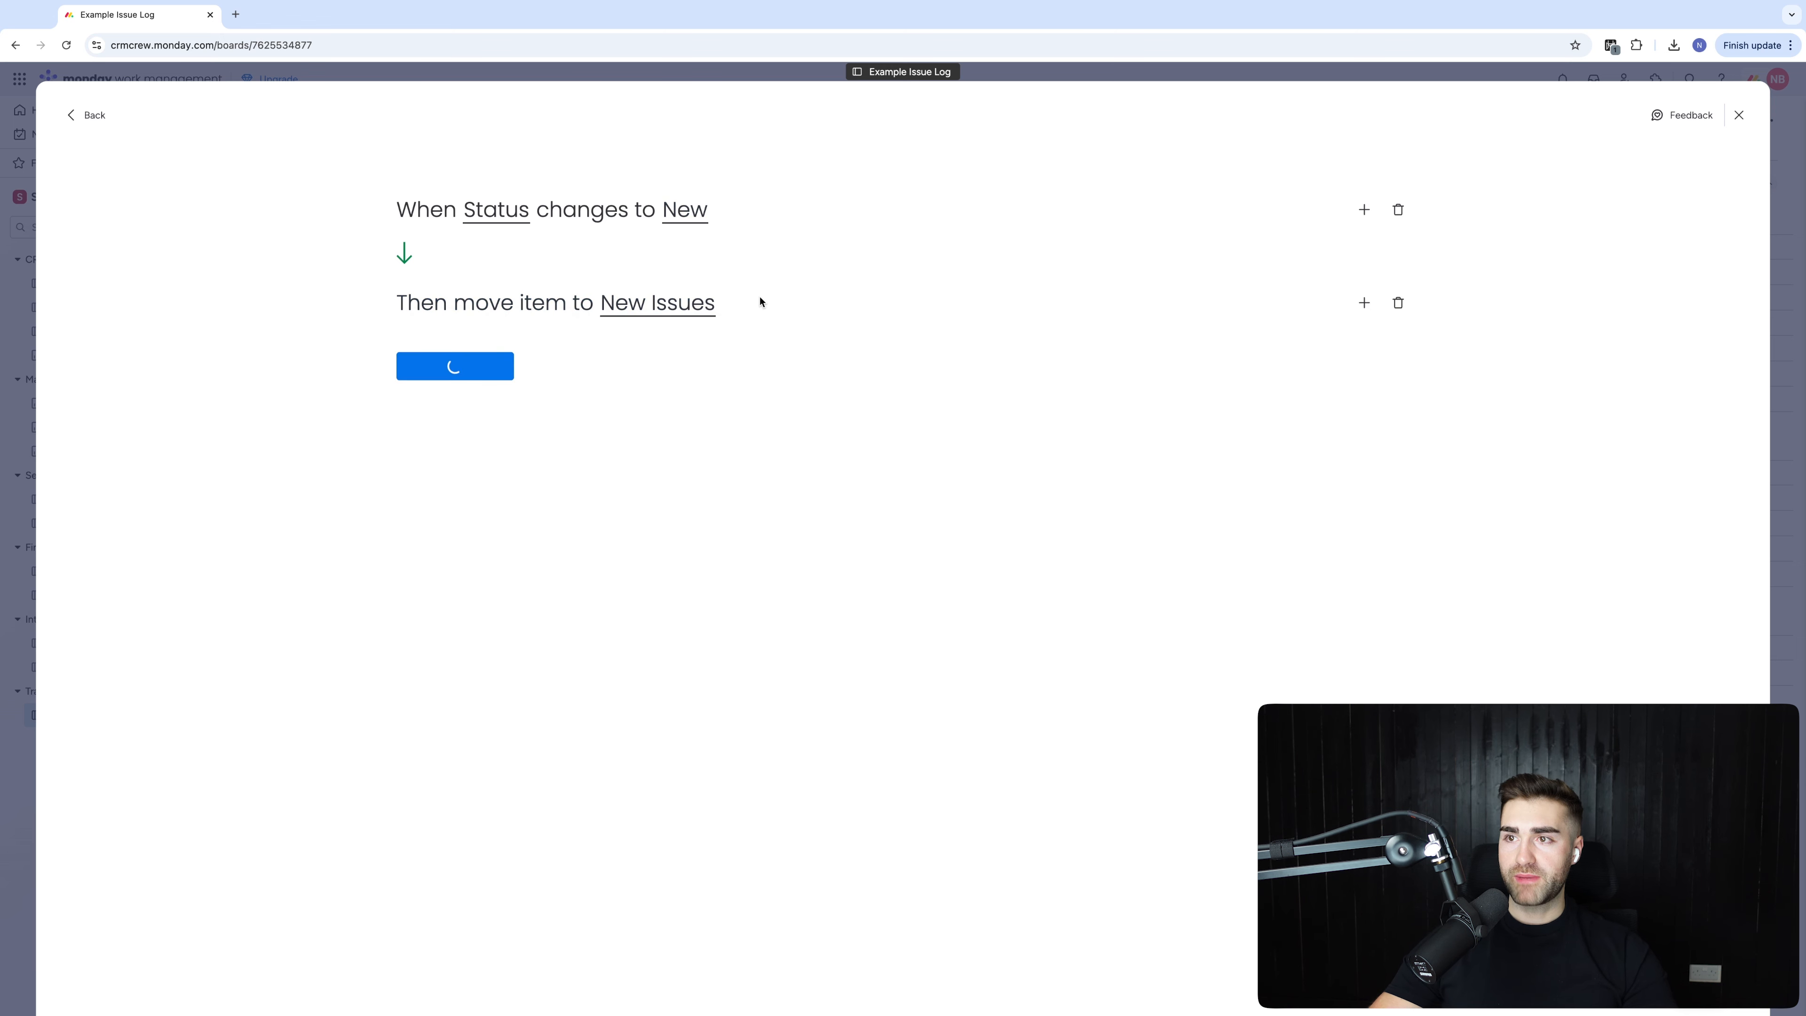
{"action": "left_click", "coordinate": [133, 210]}
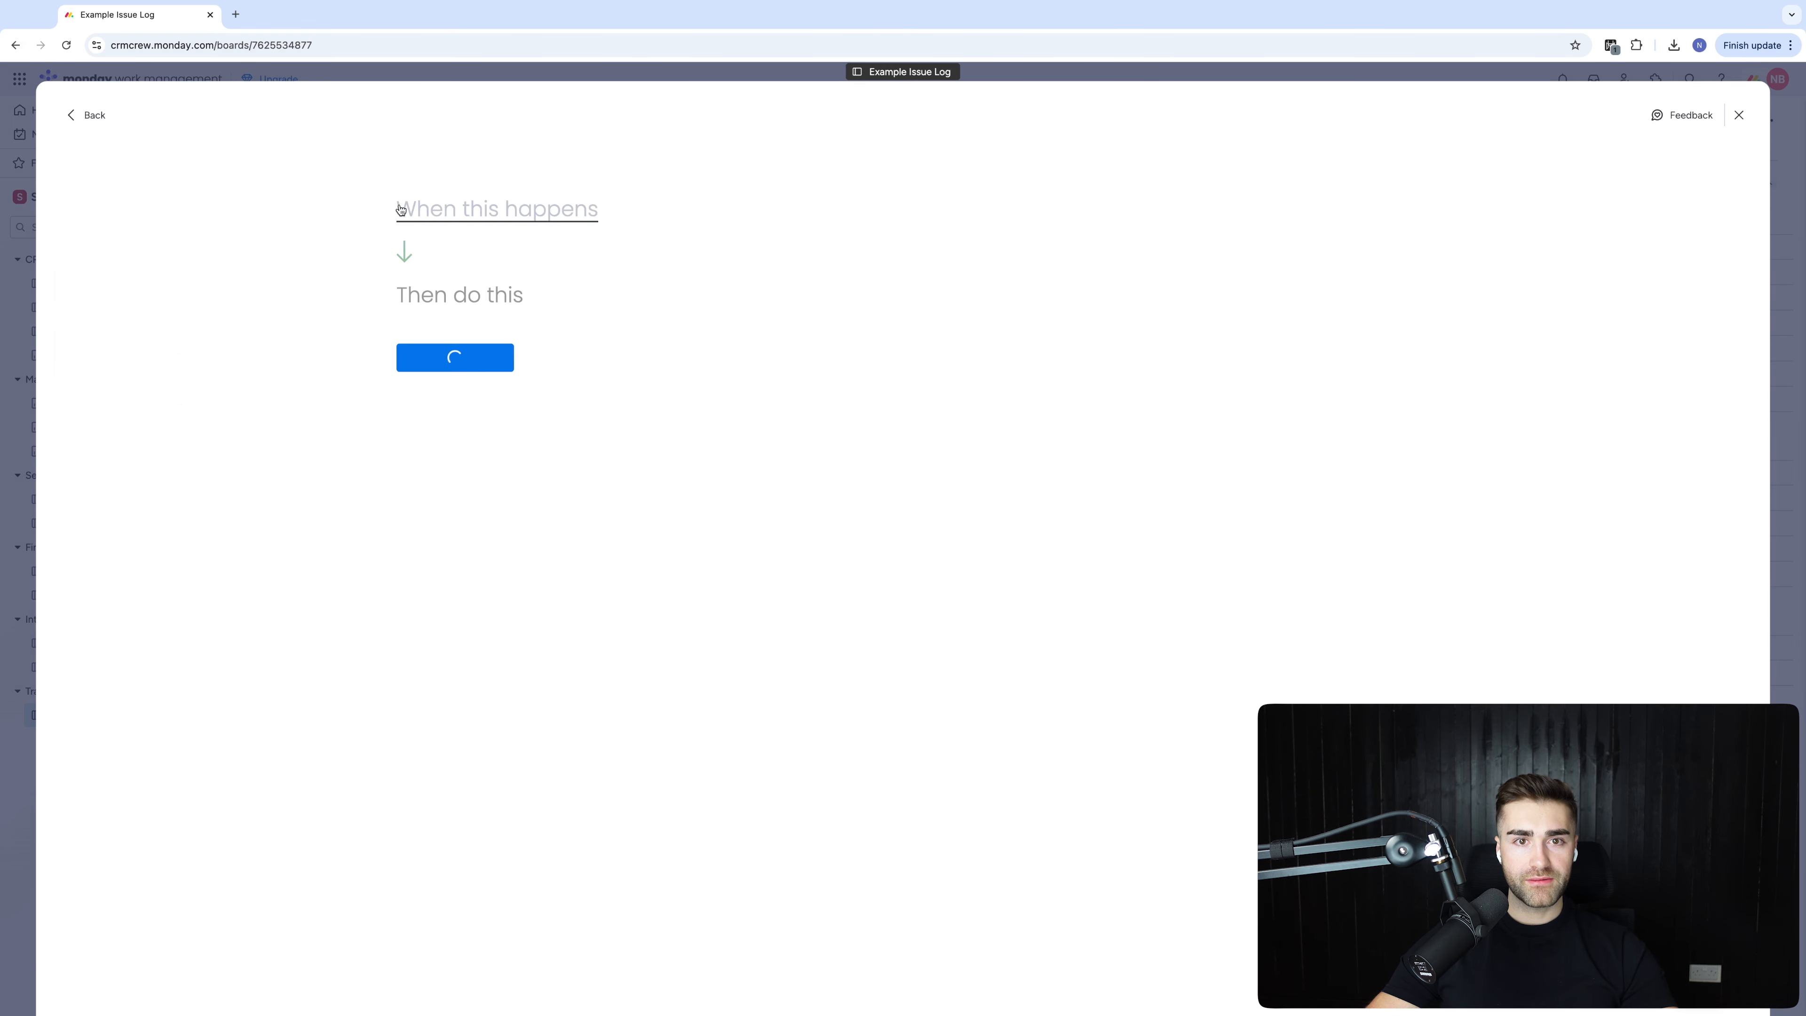
Create an automation moving items to Raised Issues when Status changes to Raised
{"action": "left_click", "coordinate": [437, 214]}
{"action": "left_click", "coordinate": [490, 286]}
{"action": "left_click", "coordinate": [492, 262]}
{"action": "left_click", "coordinate": [710, 211]}
{"action": "left_click", "coordinate": [708, 344]}
{"action": "left_click", "coordinate": [471, 304]}
{"action": "left_click", "coordinate": [541, 379]}
{"action": "left_click", "coordinate": [637, 308]}
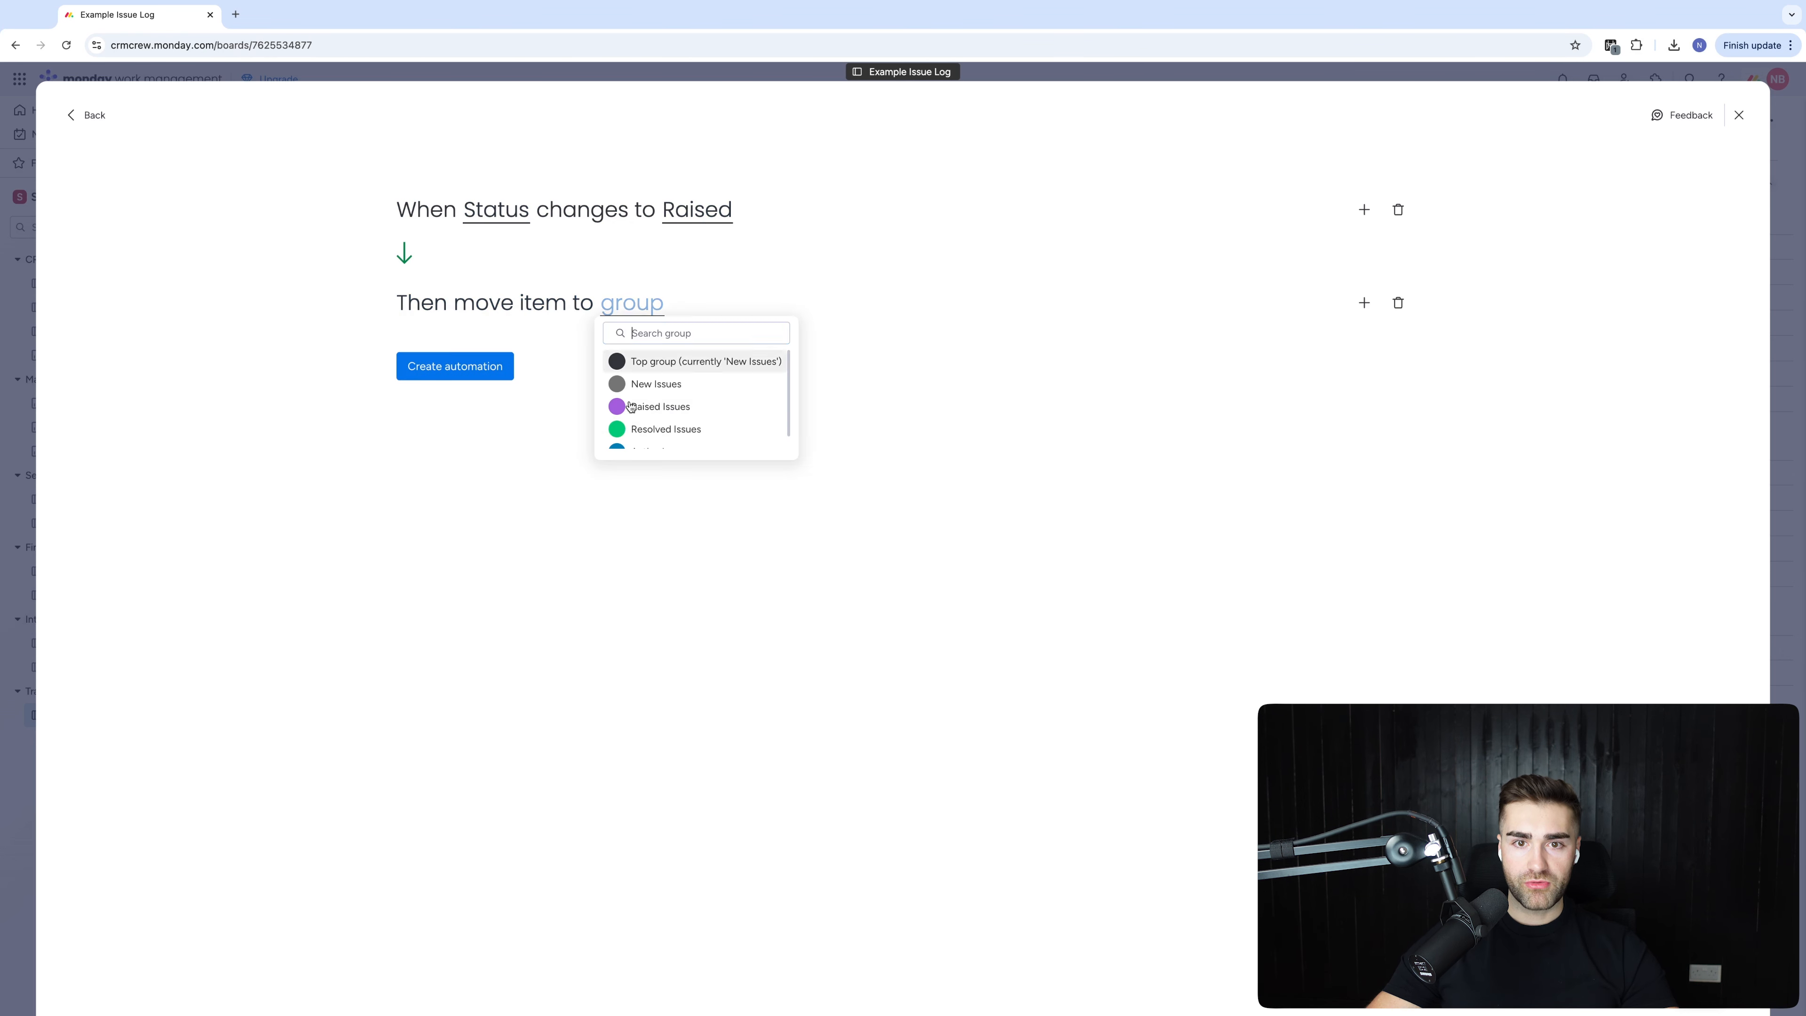
{"action": "left_click", "coordinate": [629, 407]}
{"action": "left_click", "coordinate": [469, 366]}
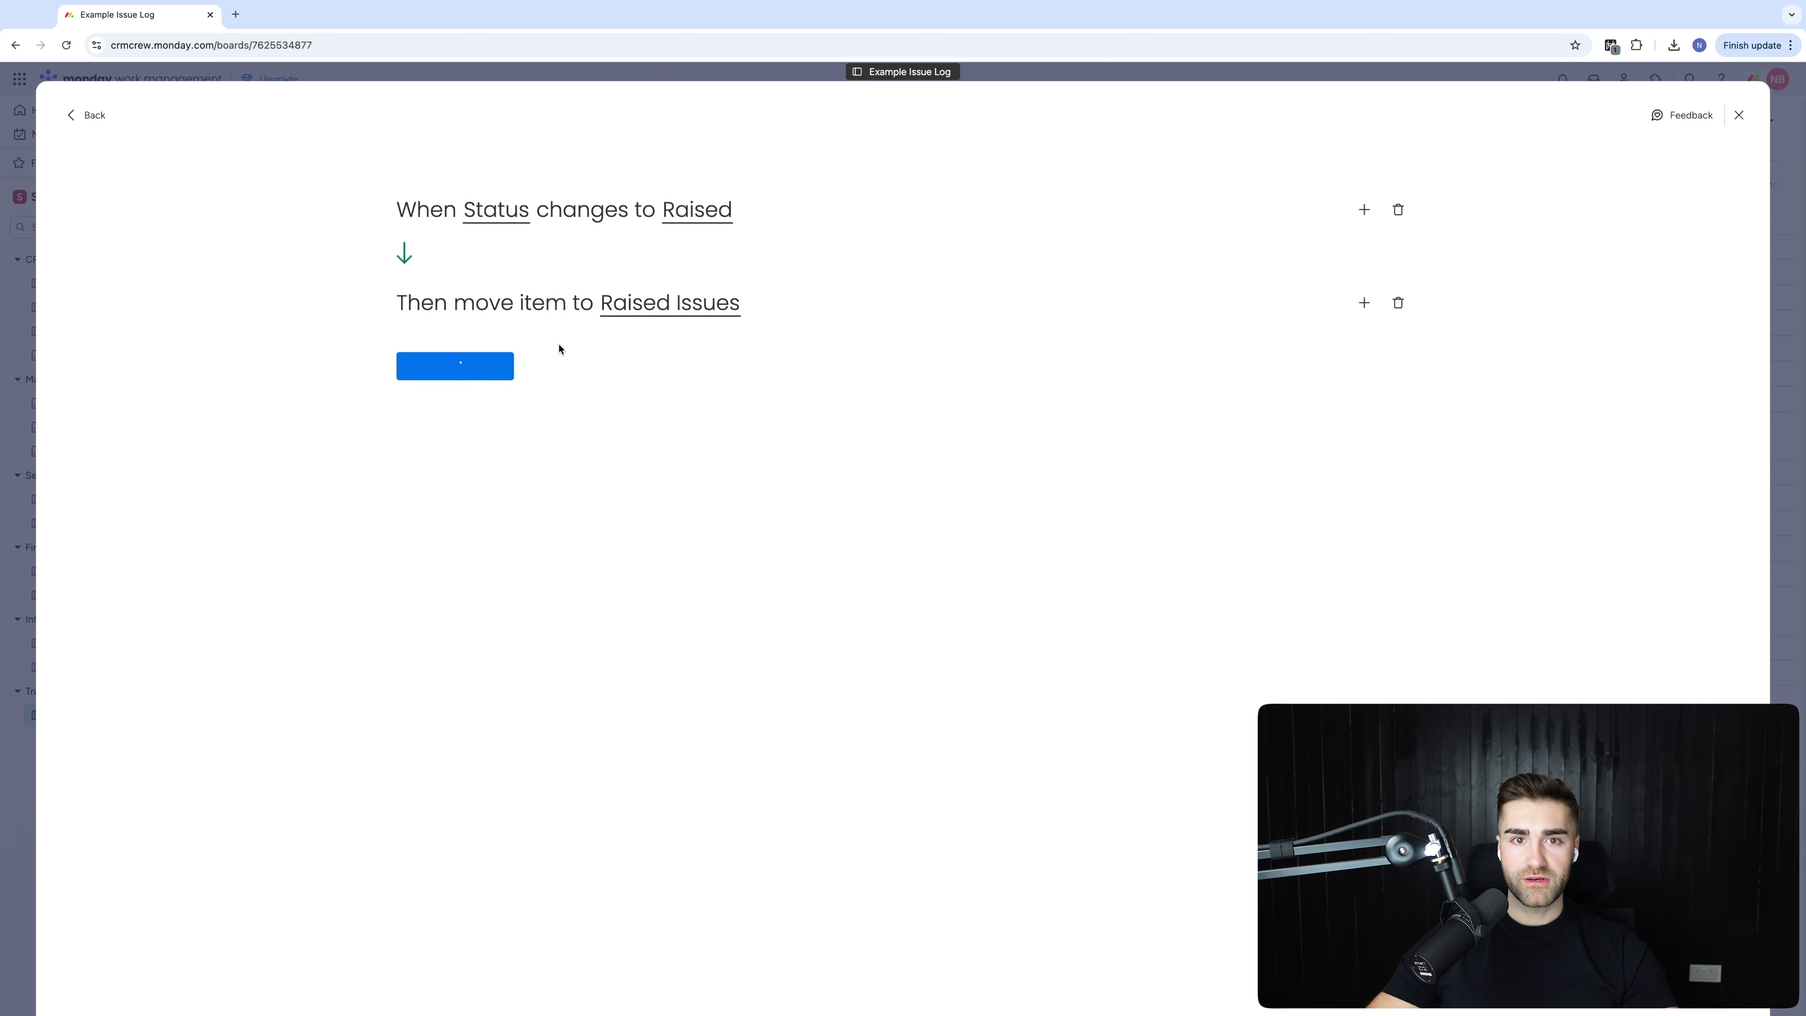
Create an automation moving items to Active Issues when Status changes to Active
{"action": "left_click", "coordinate": [151, 207]}
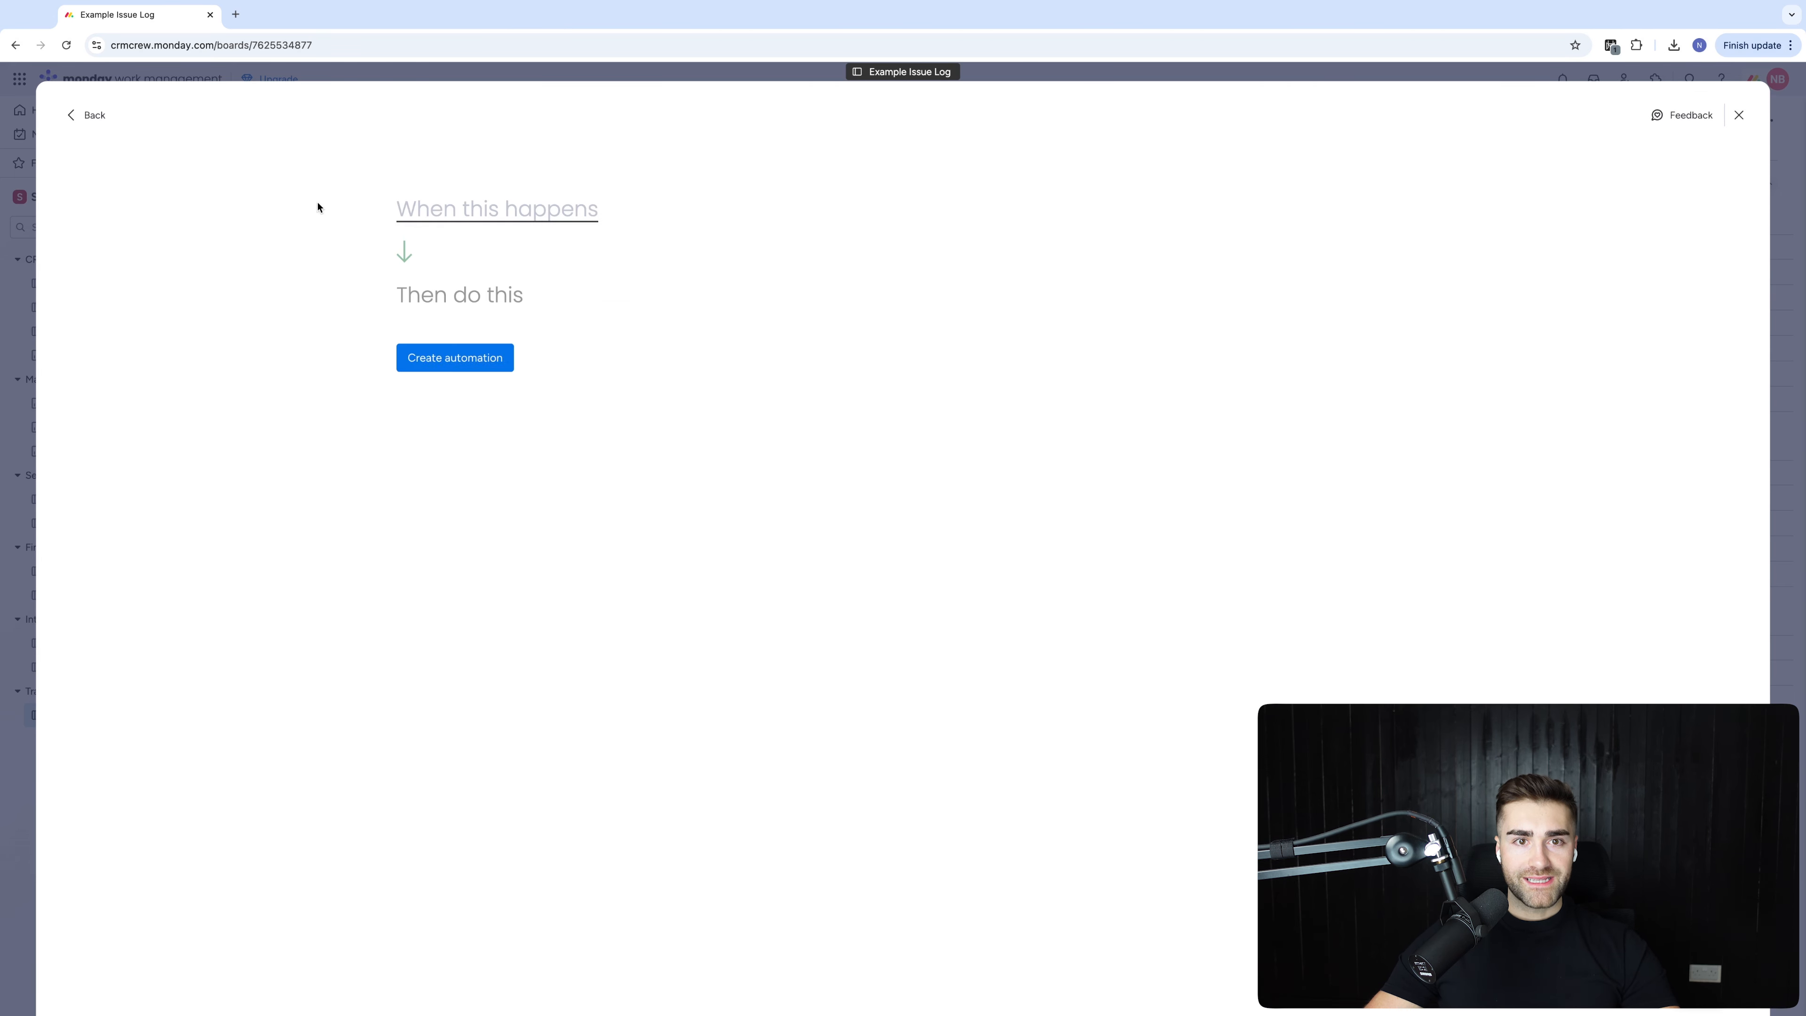
{"action": "left_click", "coordinate": [490, 286]}
{"action": "left_click", "coordinate": [484, 209]}
{"action": "left_click", "coordinate": [491, 265]}
{"action": "left_click", "coordinate": [714, 211]}
{"action": "left_click", "coordinate": [736, 326]}
{"action": "left_click", "coordinate": [471, 304]}
{"action": "left_click", "coordinate": [516, 375]}
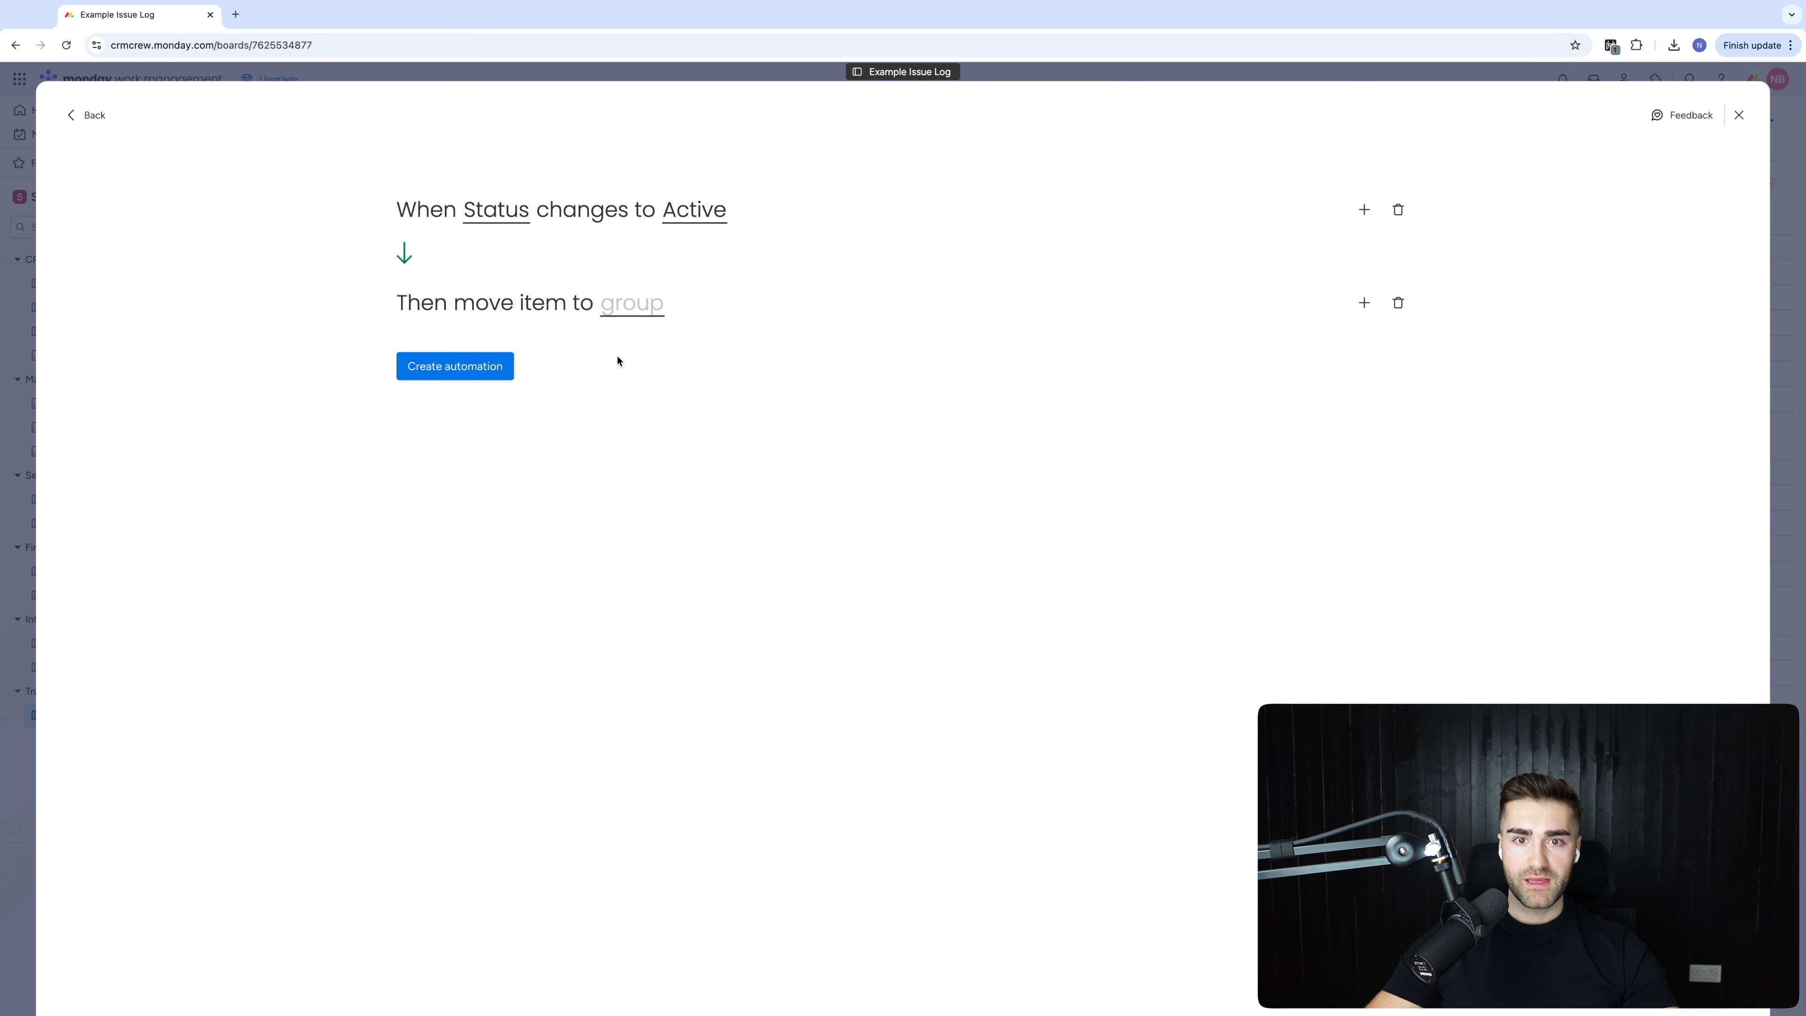
{"action": "left_click", "coordinate": [631, 429]}
{"action": "left_click", "coordinate": [472, 376]}
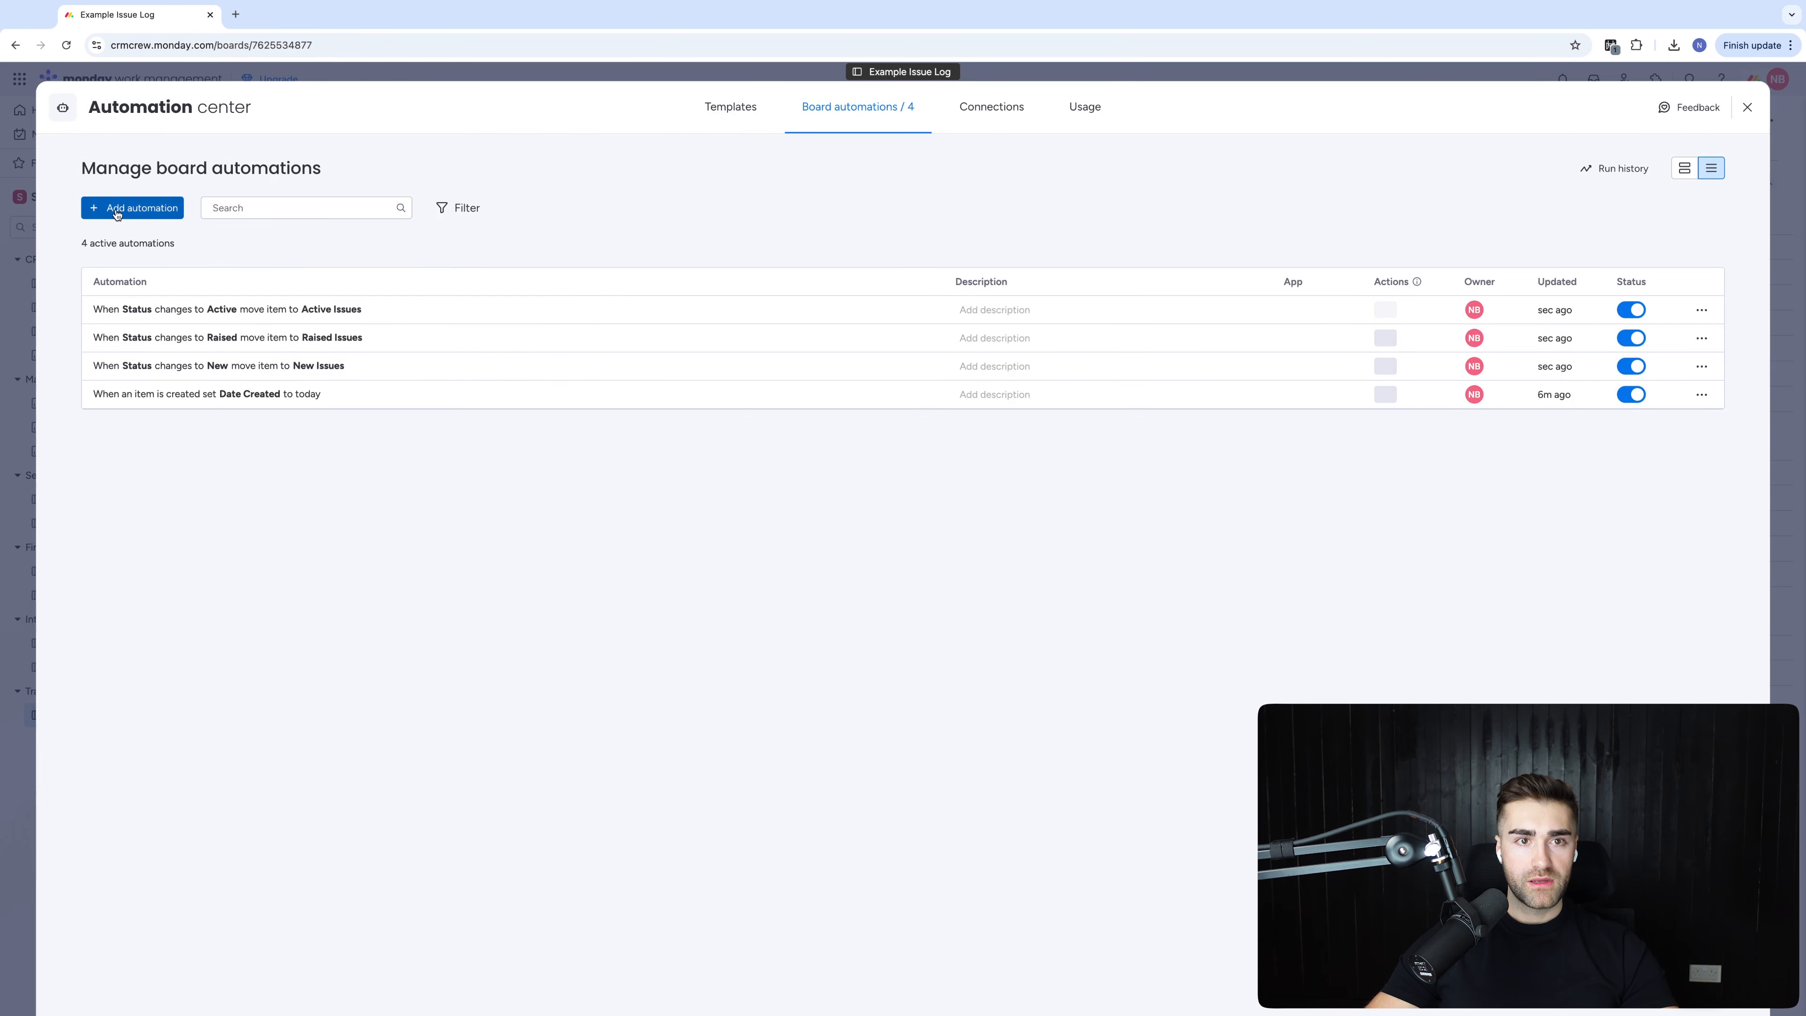
Create an automation moving items to Resolved Issues when Status changes to Resolved
{"action": "left_click", "coordinate": [128, 207]}
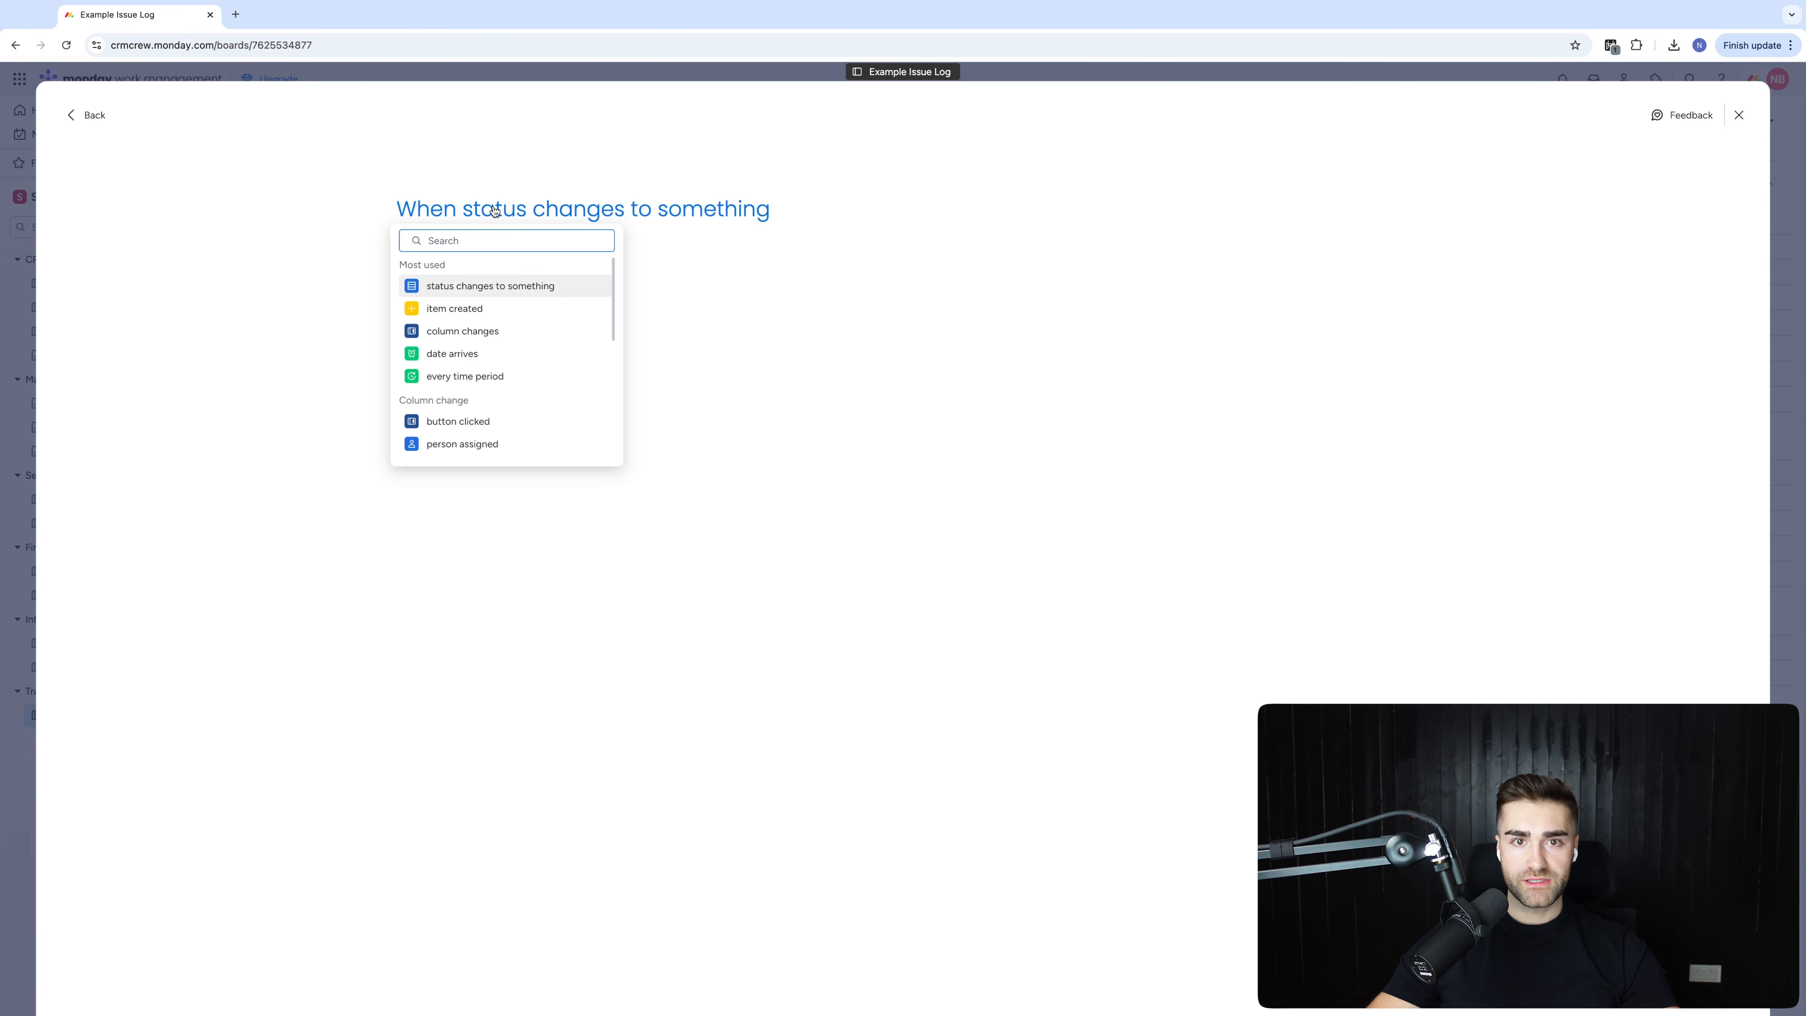
{"action": "left_click", "coordinate": [513, 261]}
{"action": "left_click", "coordinate": [494, 218]}
{"action": "left_click", "coordinate": [502, 267]}
{"action": "left_click", "coordinate": [679, 214]}
{"action": "left_click", "coordinate": [700, 348]}
{"action": "left_click", "coordinate": [455, 313]}
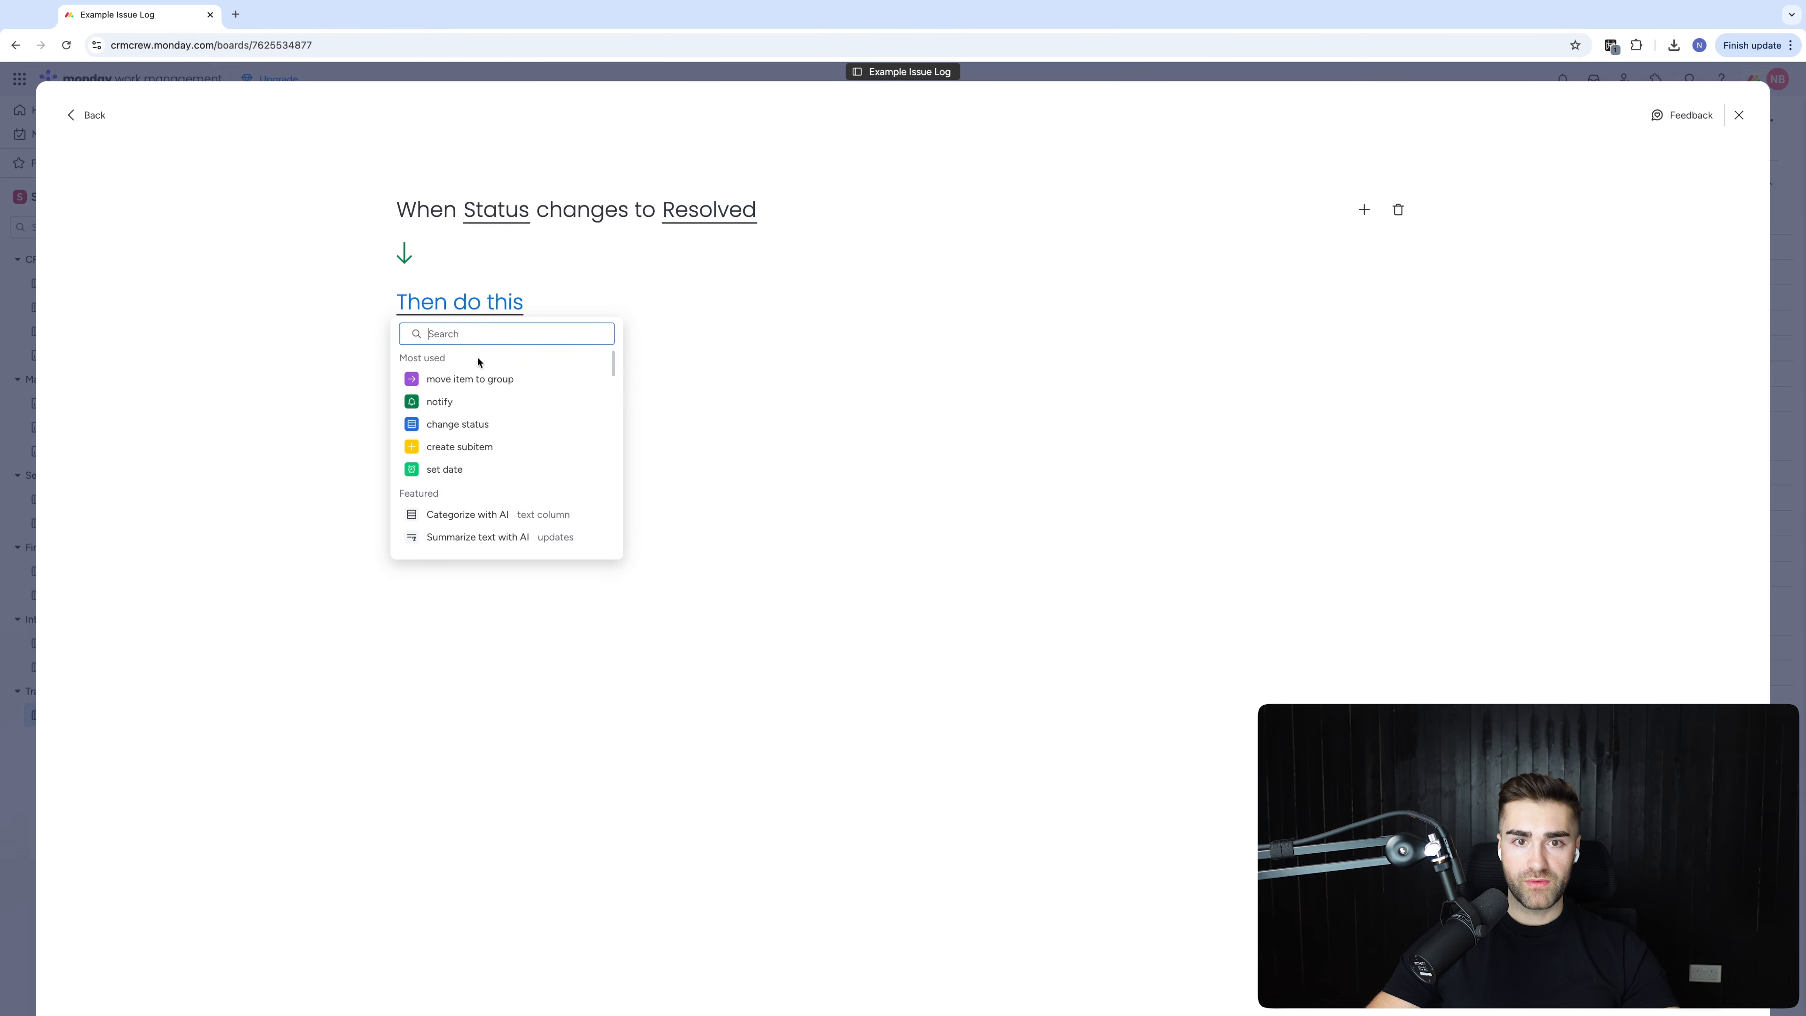
{"action": "left_click", "coordinate": [470, 378]}
{"action": "left_click", "coordinate": [626, 304]}
{"action": "left_click", "coordinate": [651, 413]}
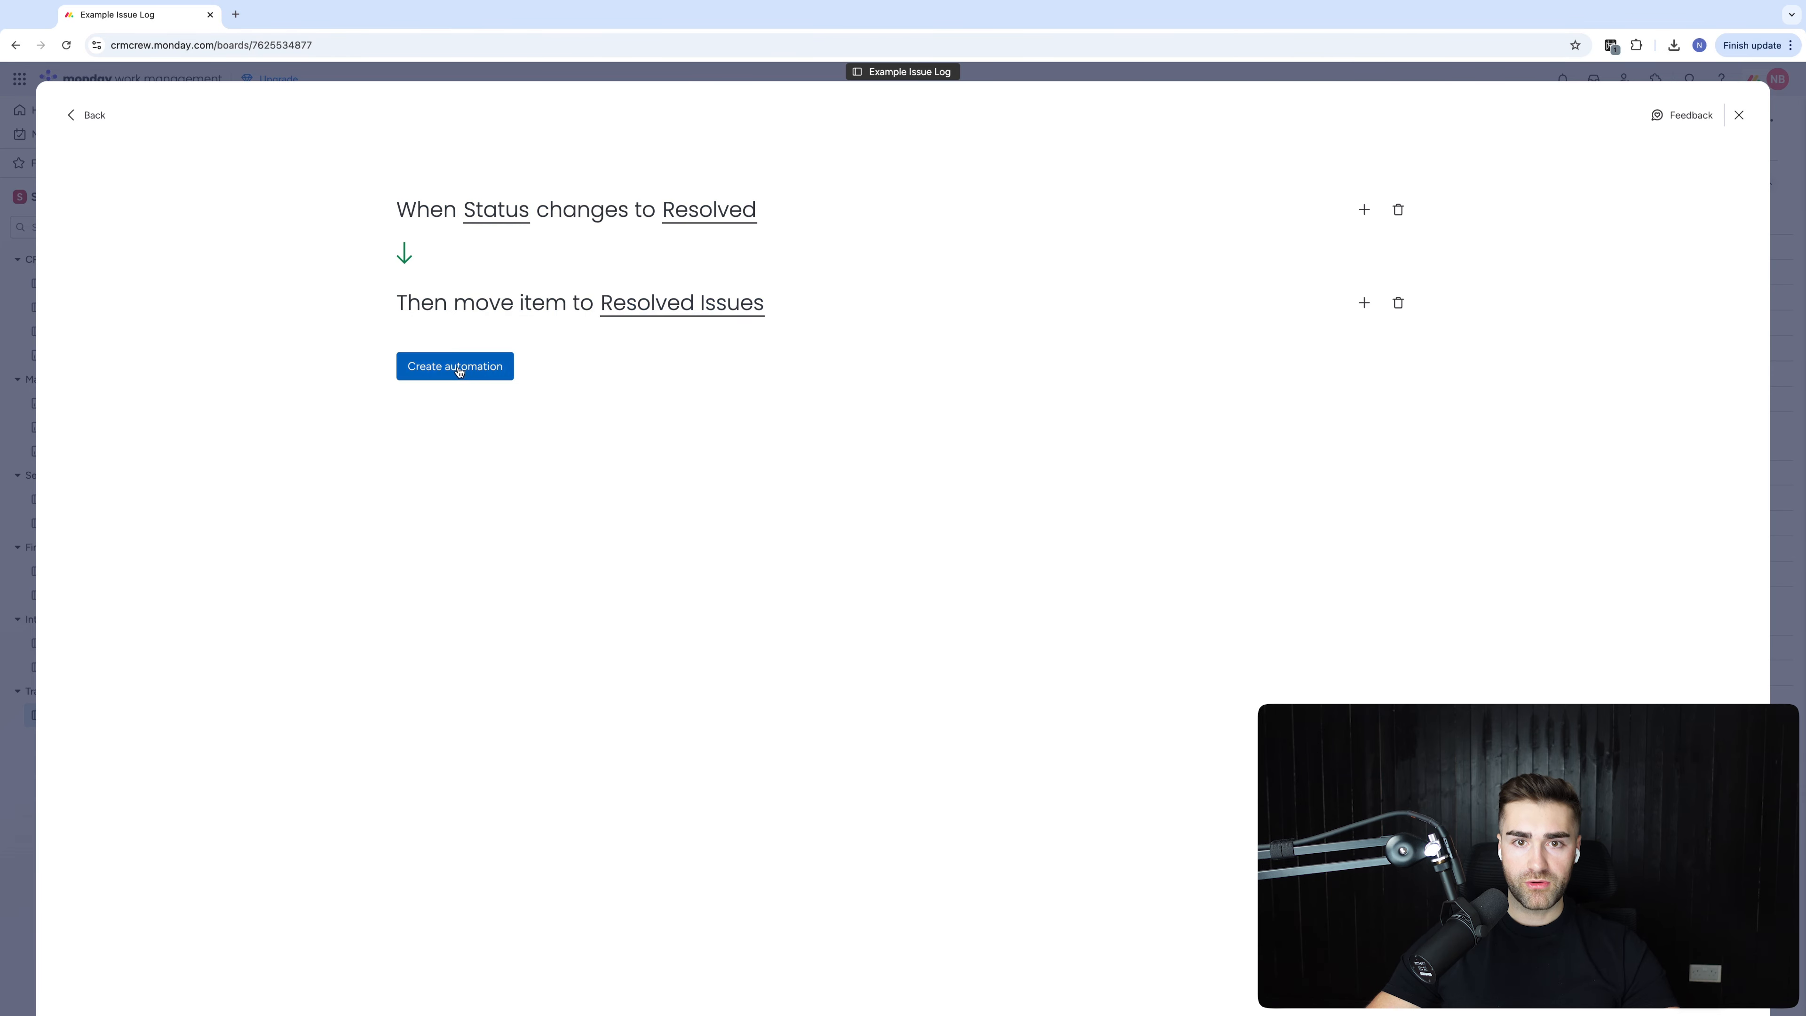
{"action": "left_click", "coordinate": [459, 367]}
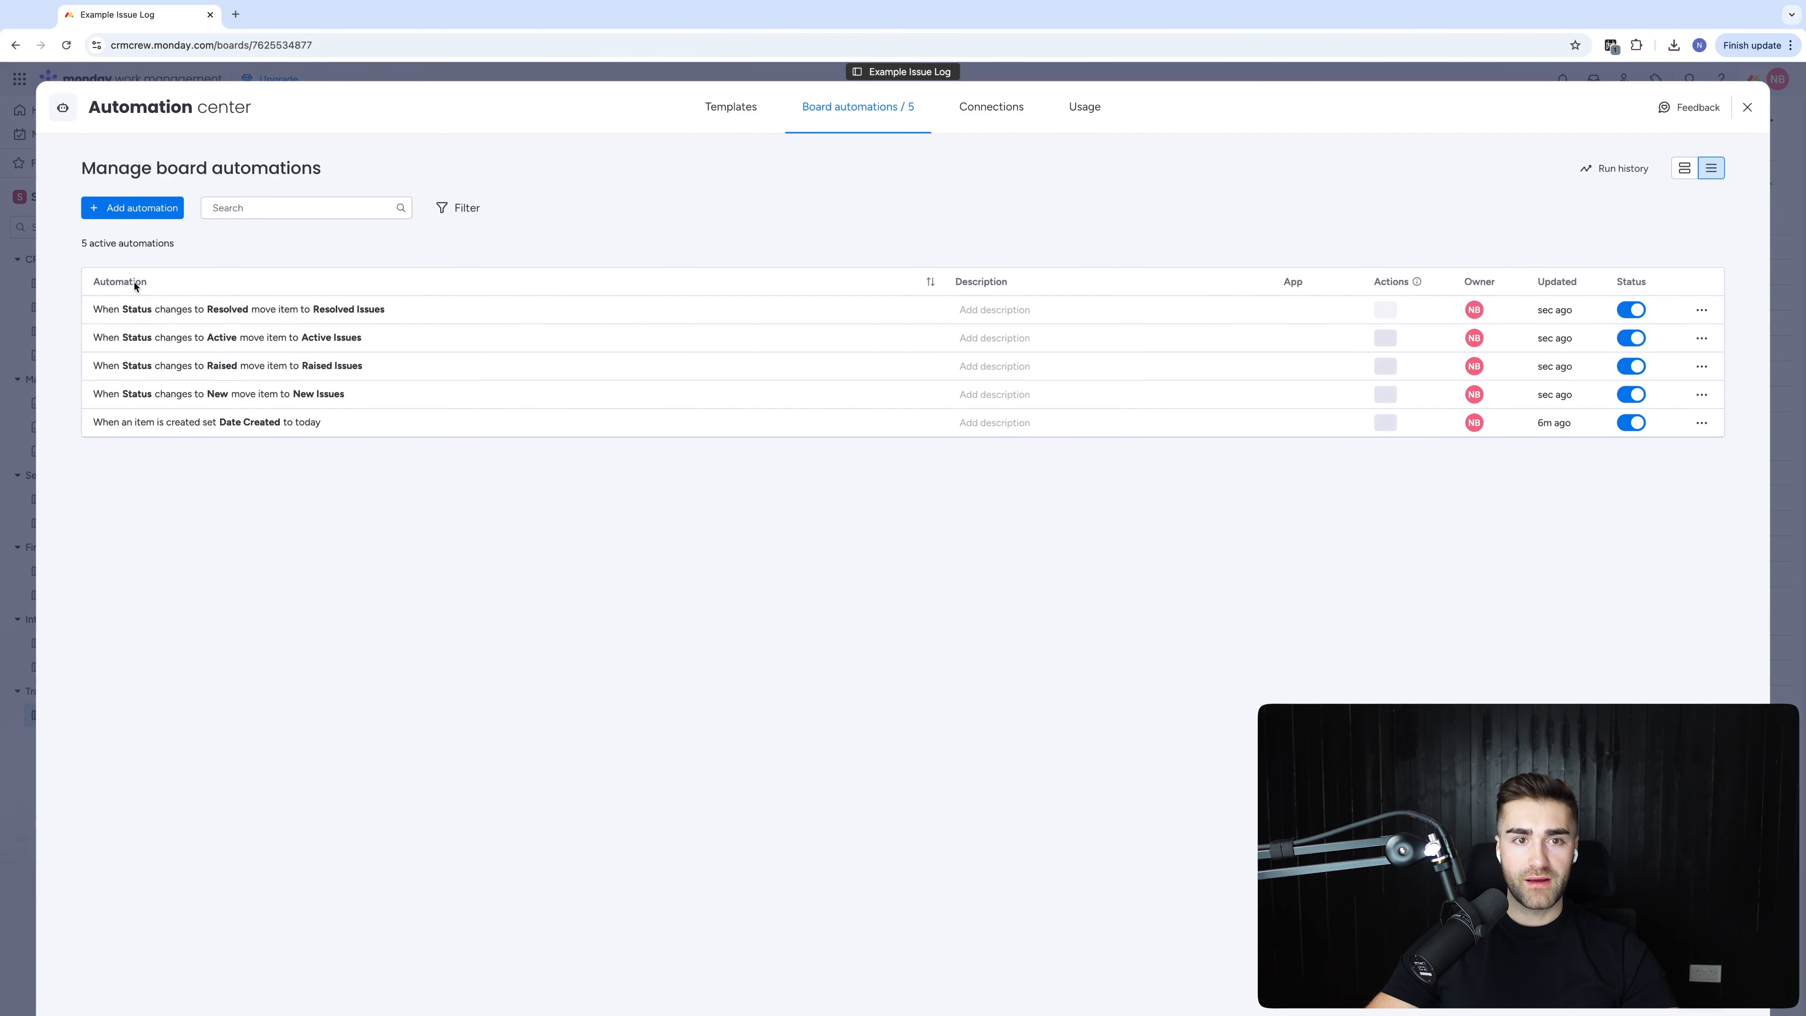
Add a 'set Date Completed to today' action to the Resolved automation and return to the board
{"action": "left_click", "coordinate": [206, 310]}
{"action": "left_click", "coordinate": [1219, 287]}
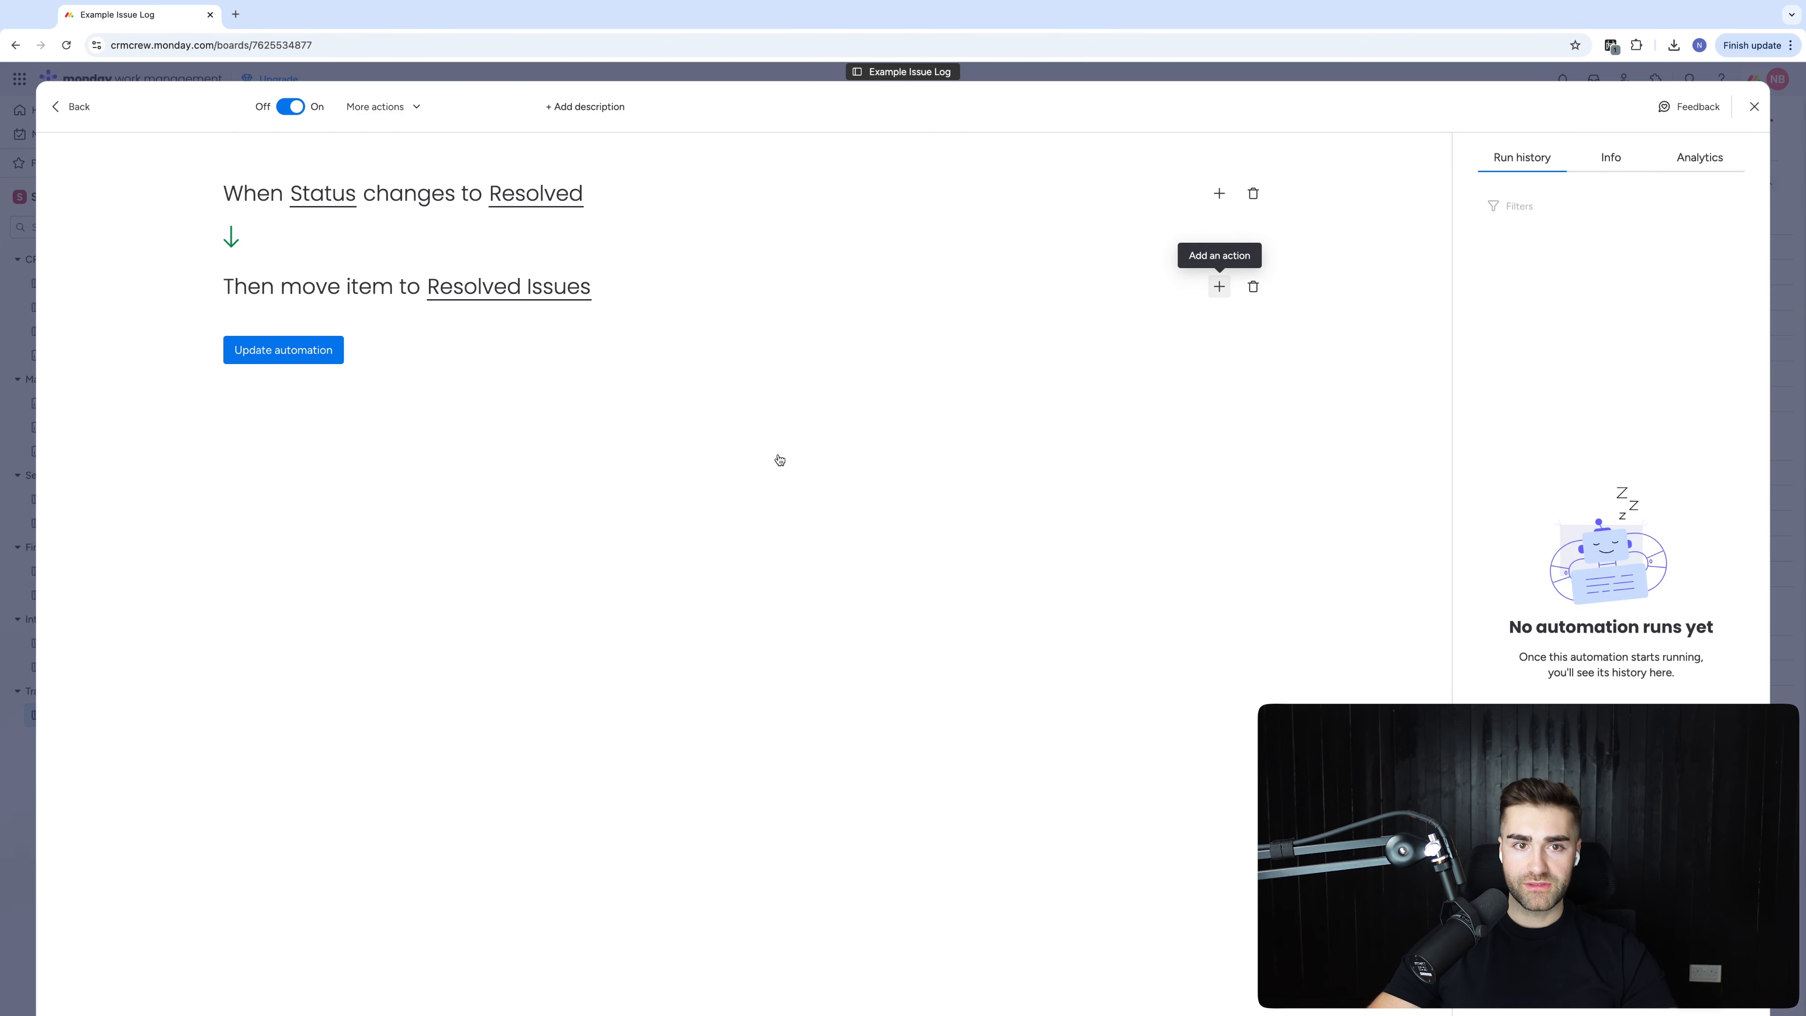
{"action": "type", "text": "date"}
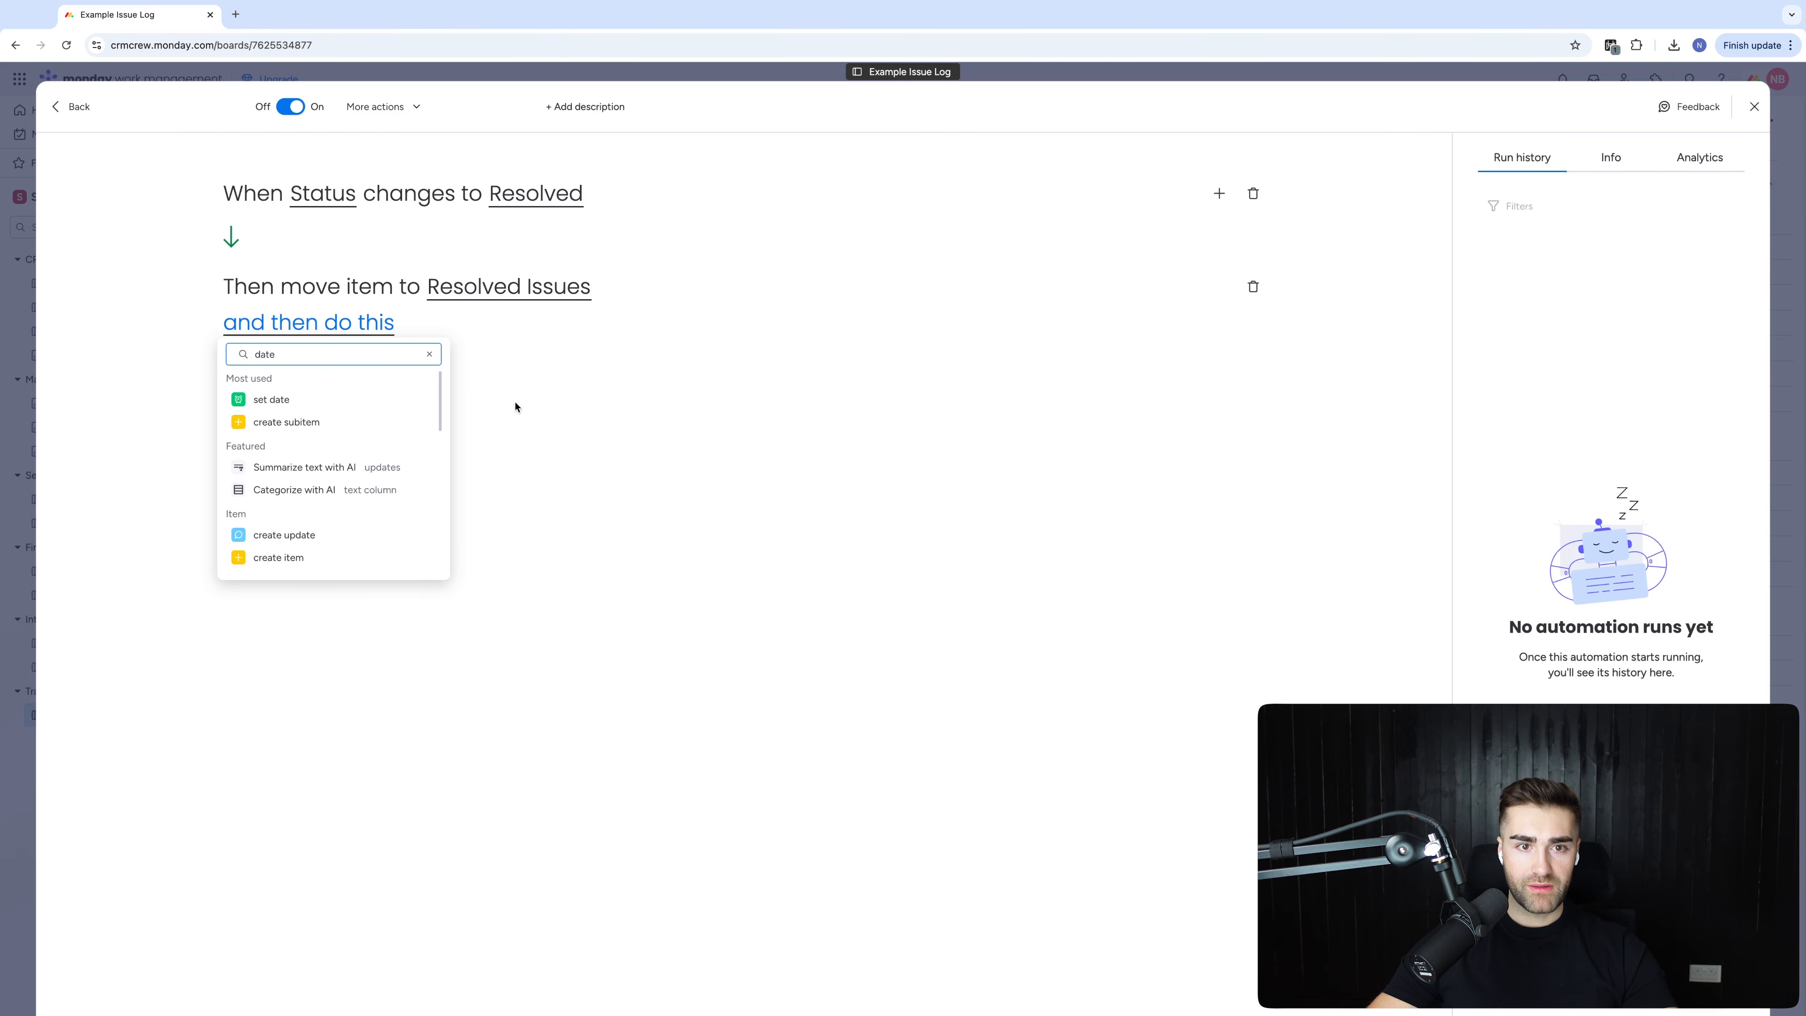
{"action": "left_click", "coordinate": [263, 398]}
{"action": "left_click", "coordinate": [400, 325]}
{"action": "left_click", "coordinate": [456, 405]}
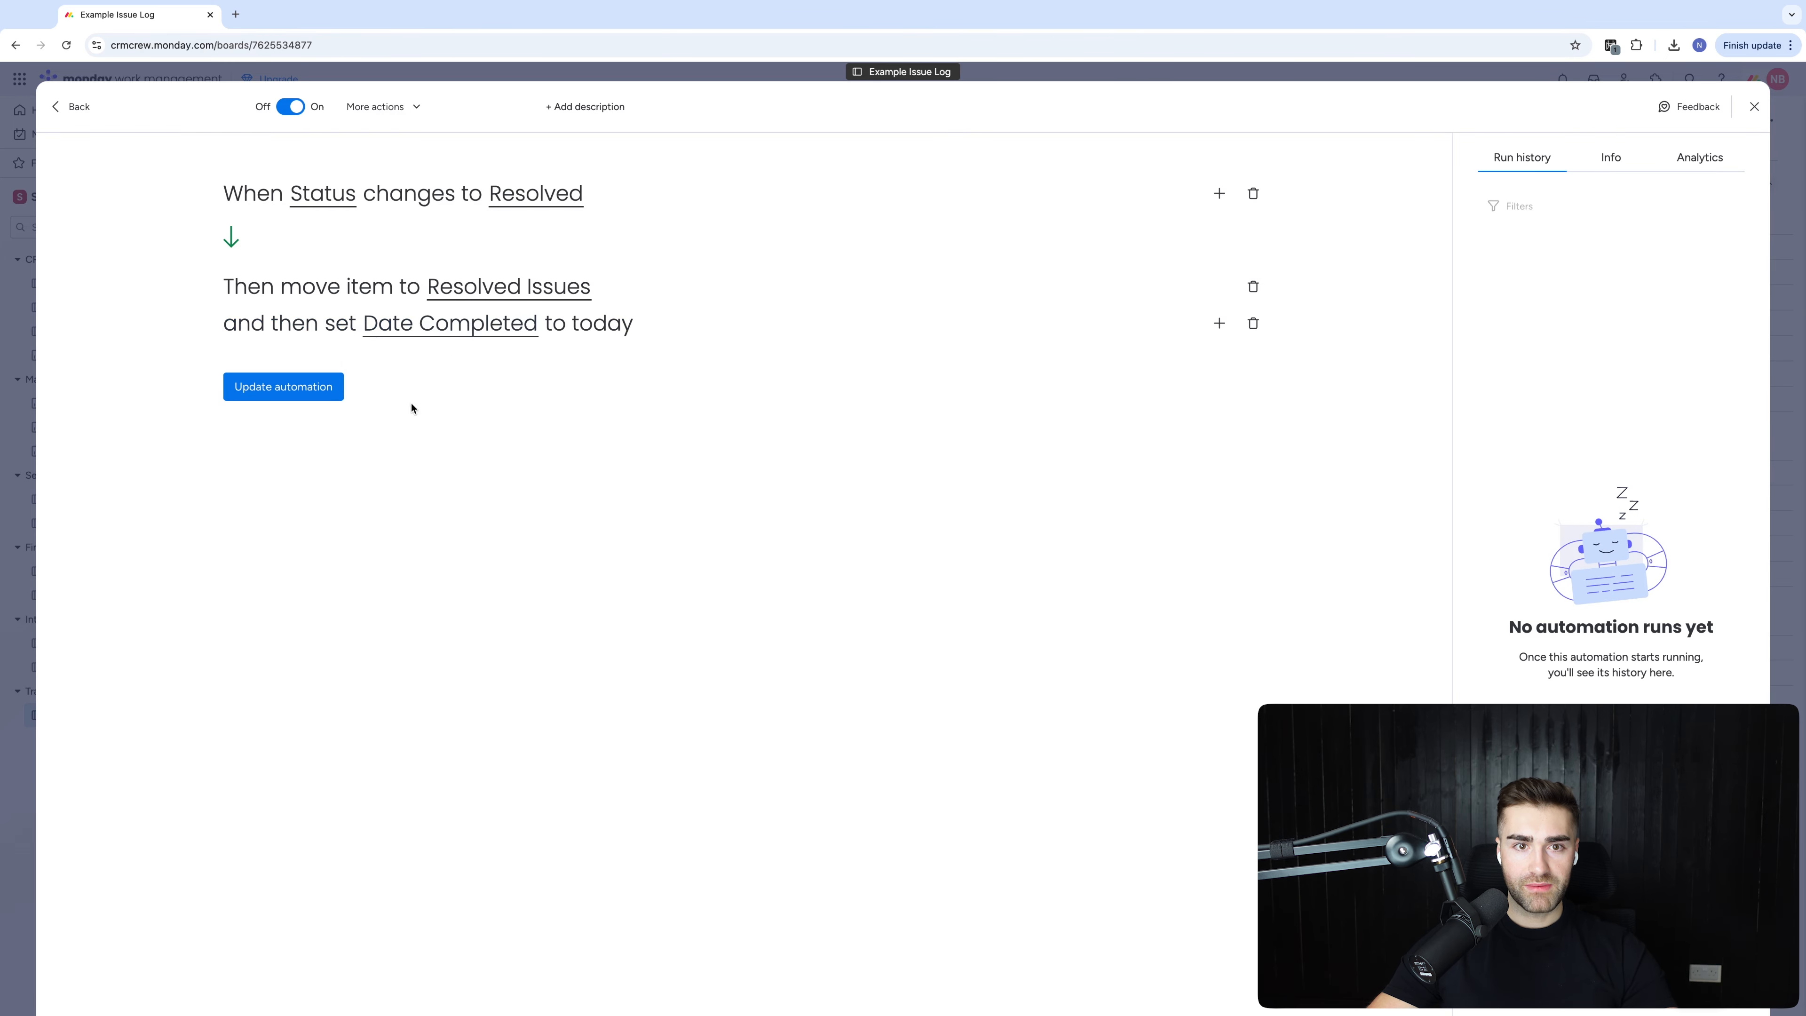
{"action": "left_click", "coordinate": [306, 386]}
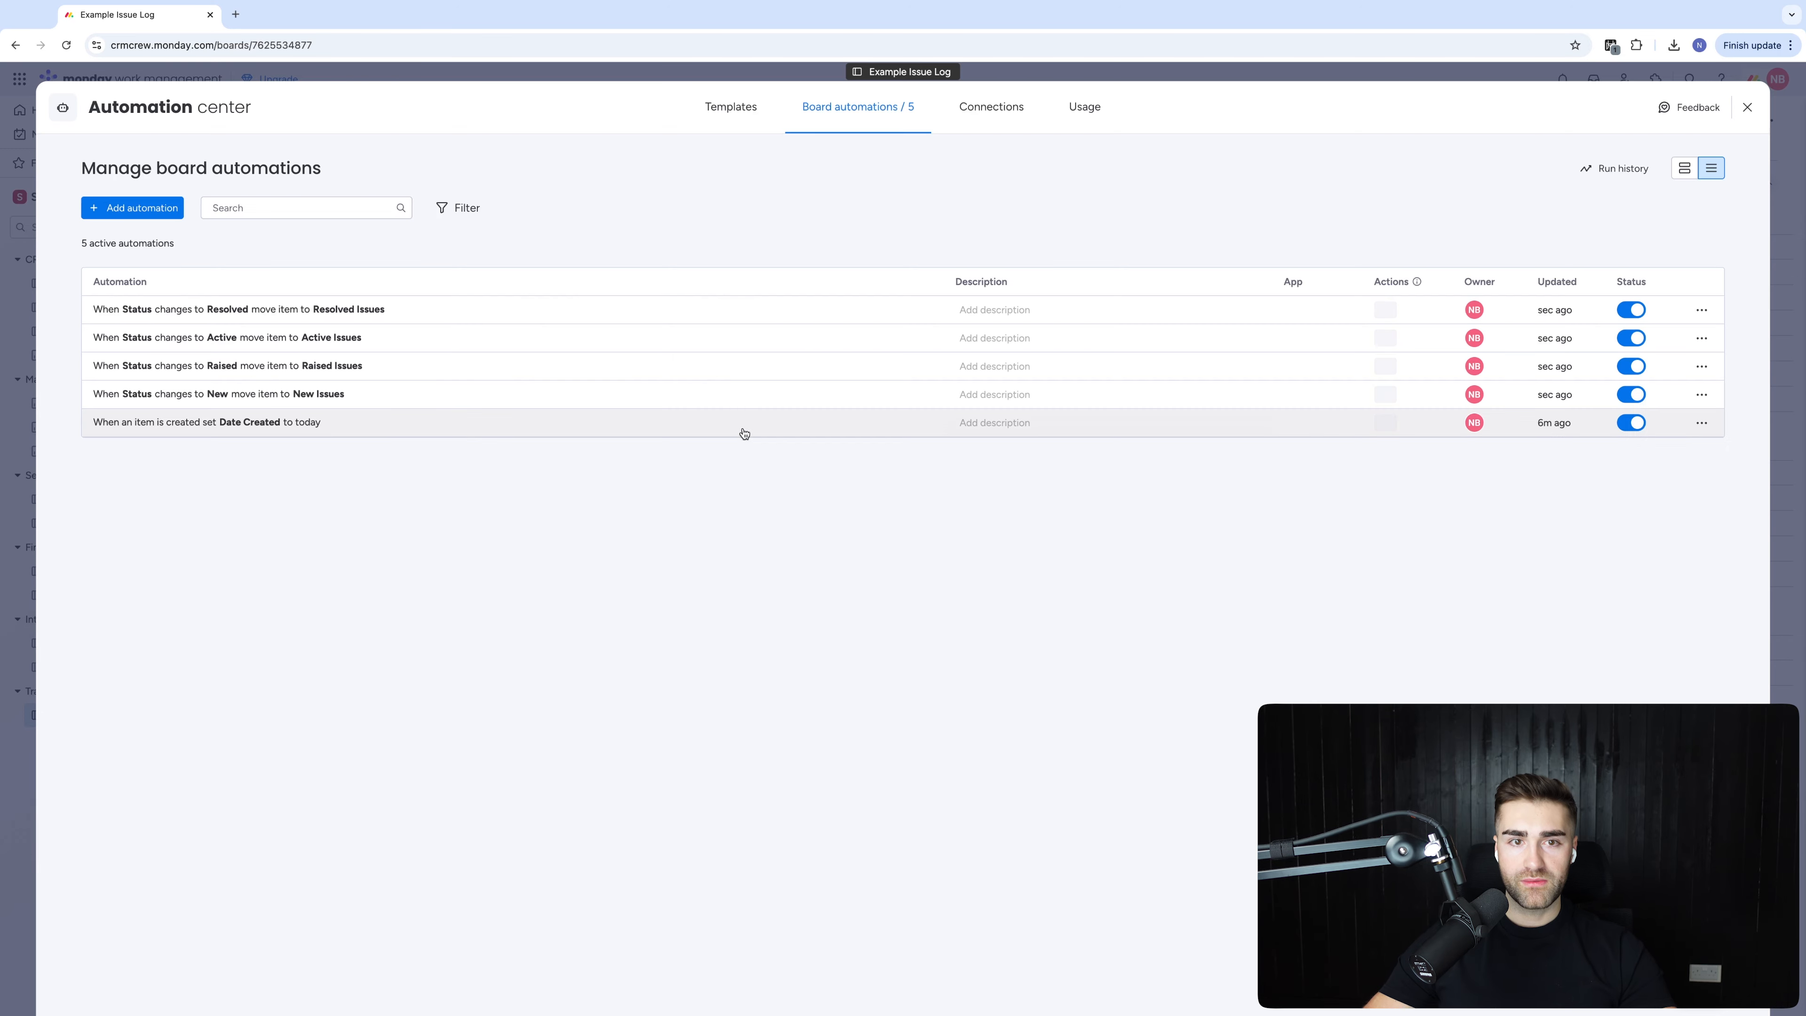
{"action": "key", "text": "Escape"}
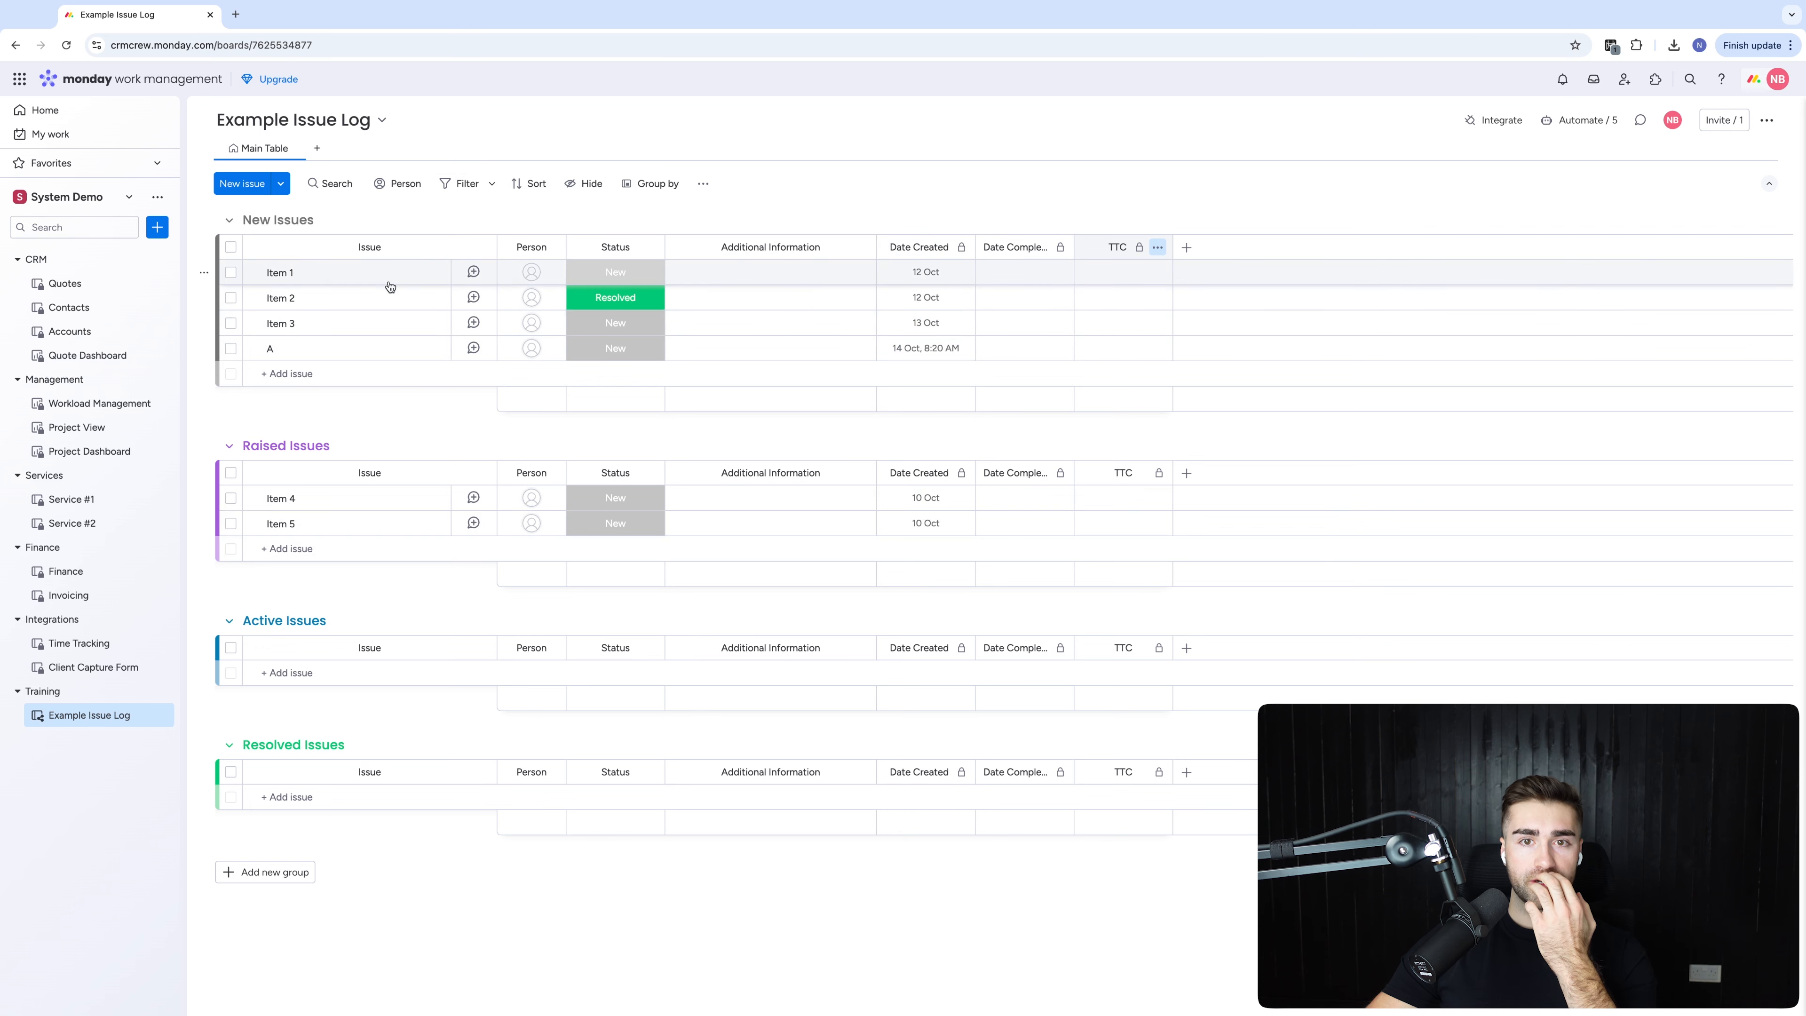
Add a Requester Name text column to the right of Additional Information
{"action": "left_click", "coordinate": [861, 247]}
{"action": "mouse_move", "coordinate": [1024, 437]}
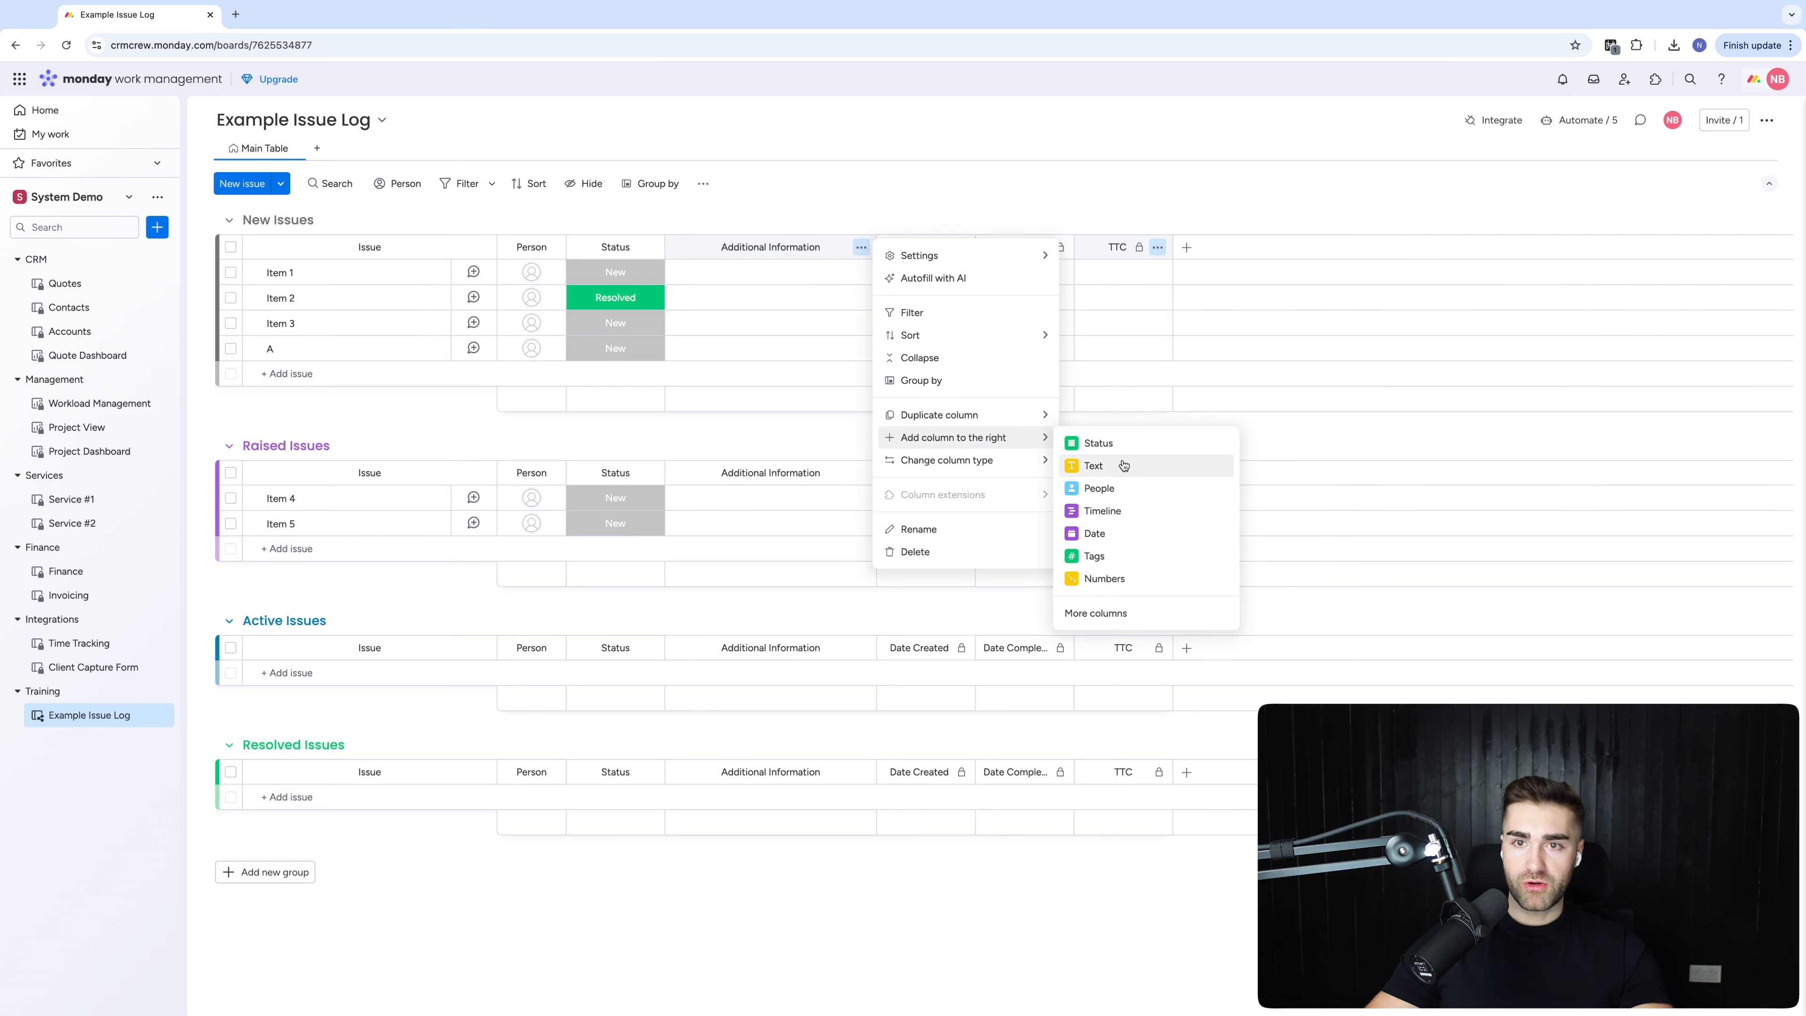
{"action": "left_click", "coordinate": [1127, 467]}
{"action": "left_click", "coordinate": [927, 249]}
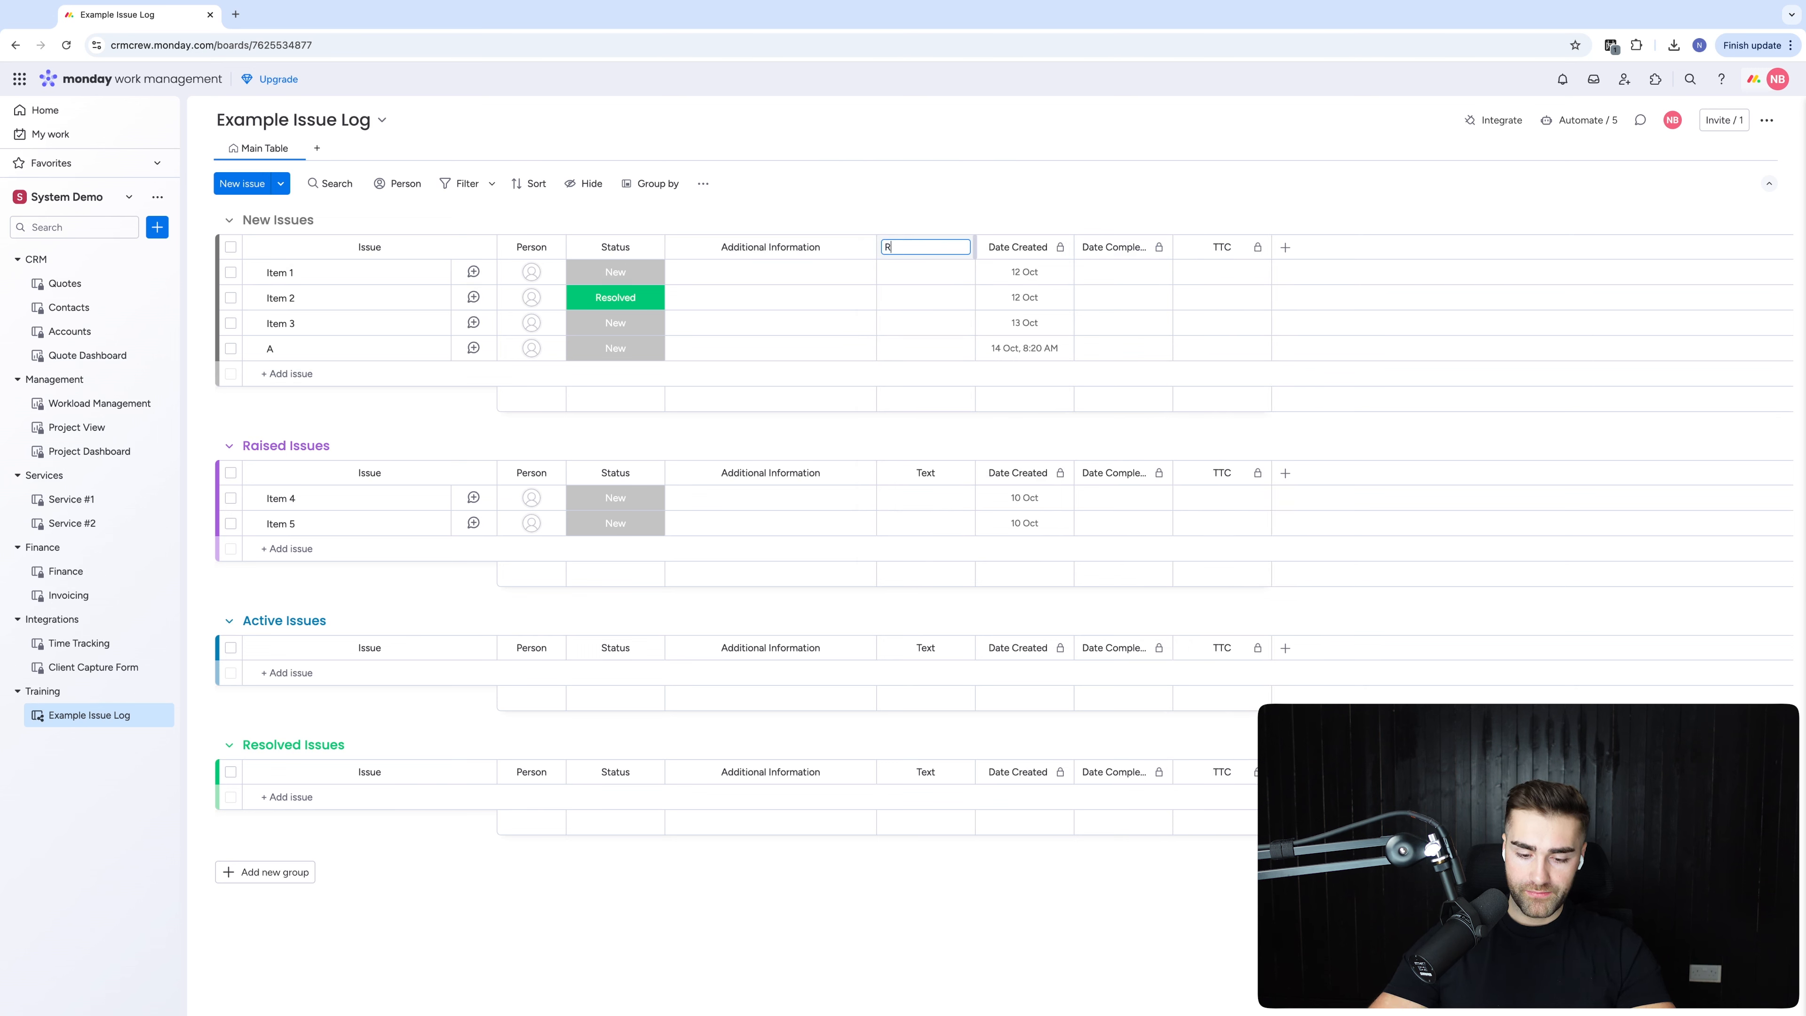
{"action": "key", "text": "Return"}
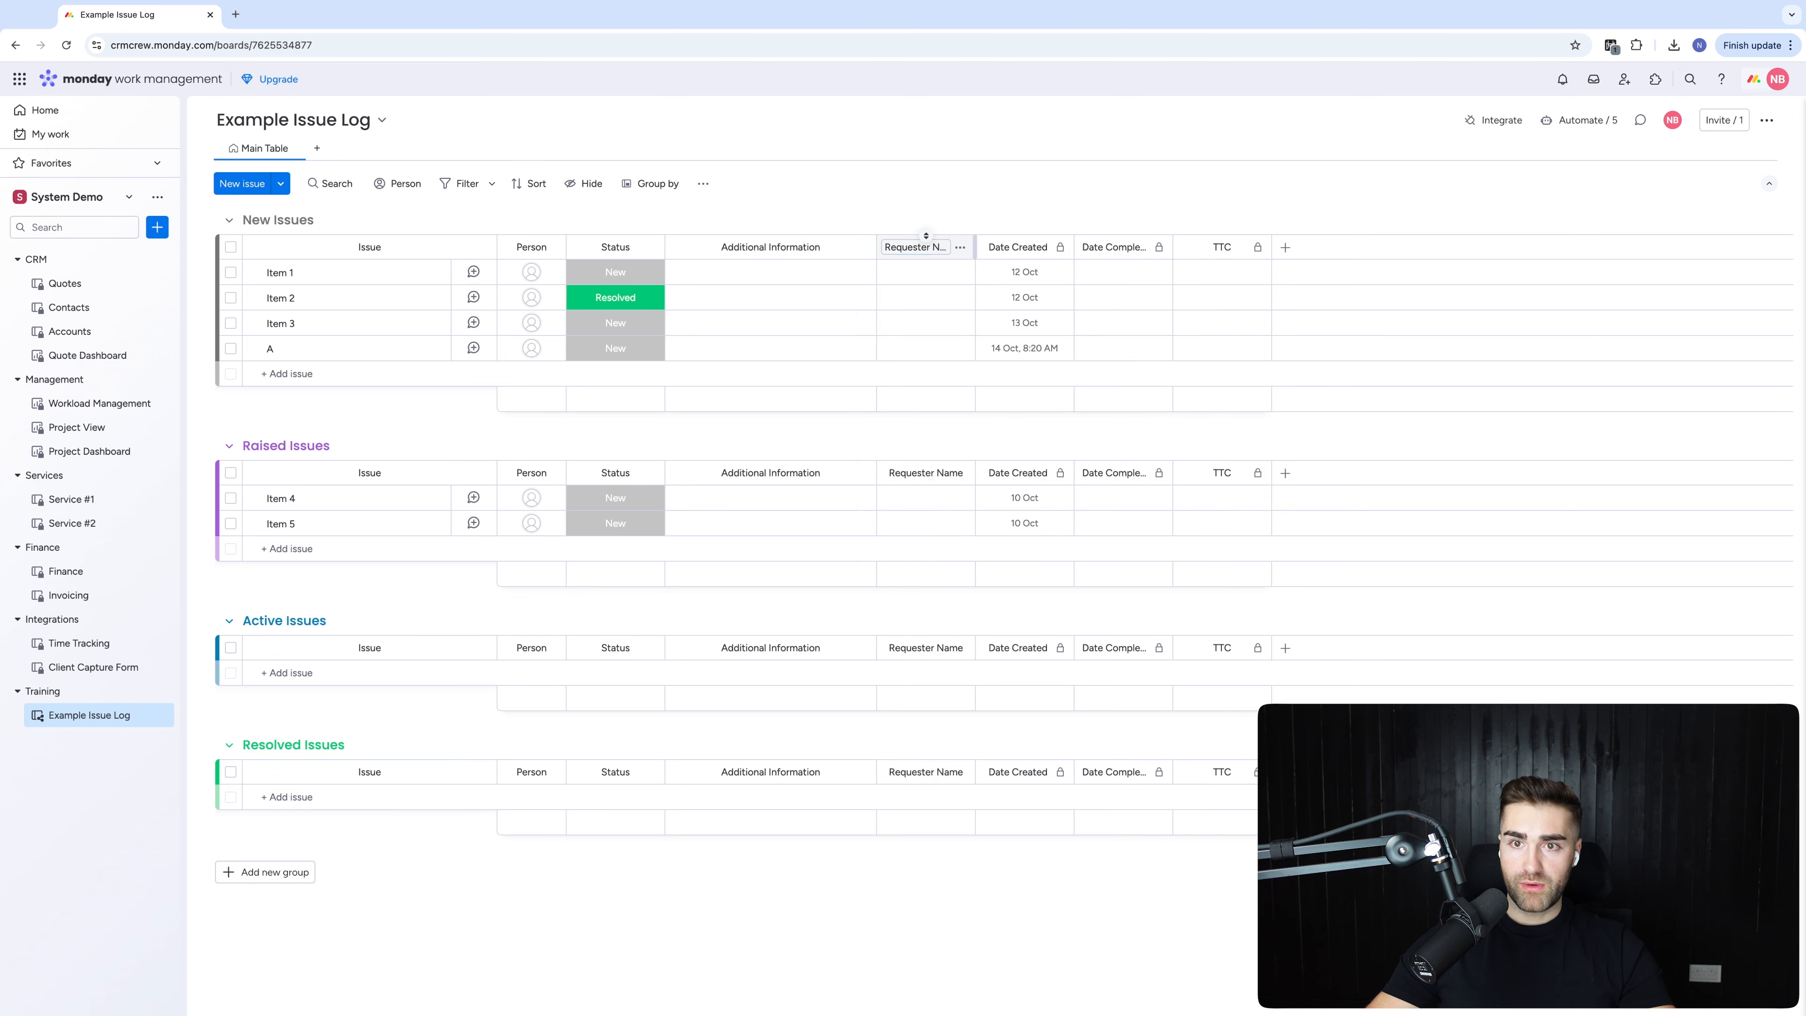
Add an Email column named Requester Email beside Requester Name, and narrow Date Created
{"action": "left_click", "coordinate": [960, 247]}
{"action": "mouse_move", "coordinate": [1081, 437]}
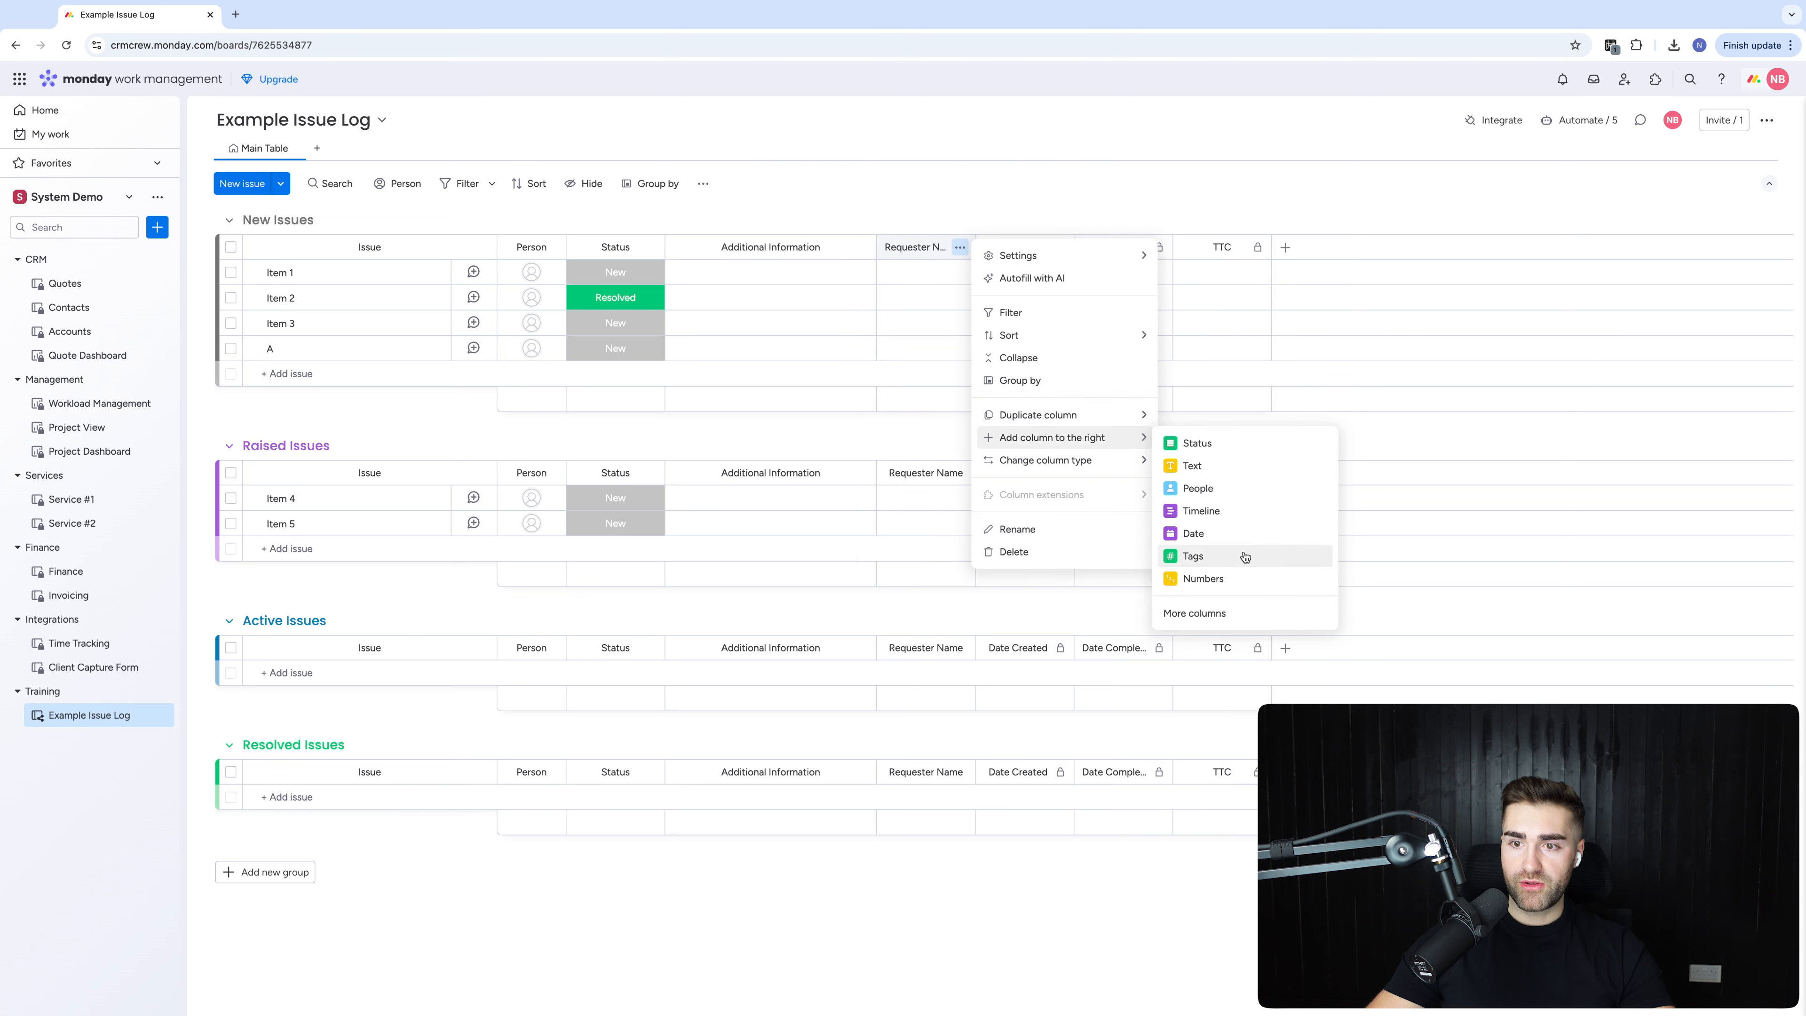
{"action": "left_click", "coordinate": [1204, 617]}
{"action": "type", "text": "email"}
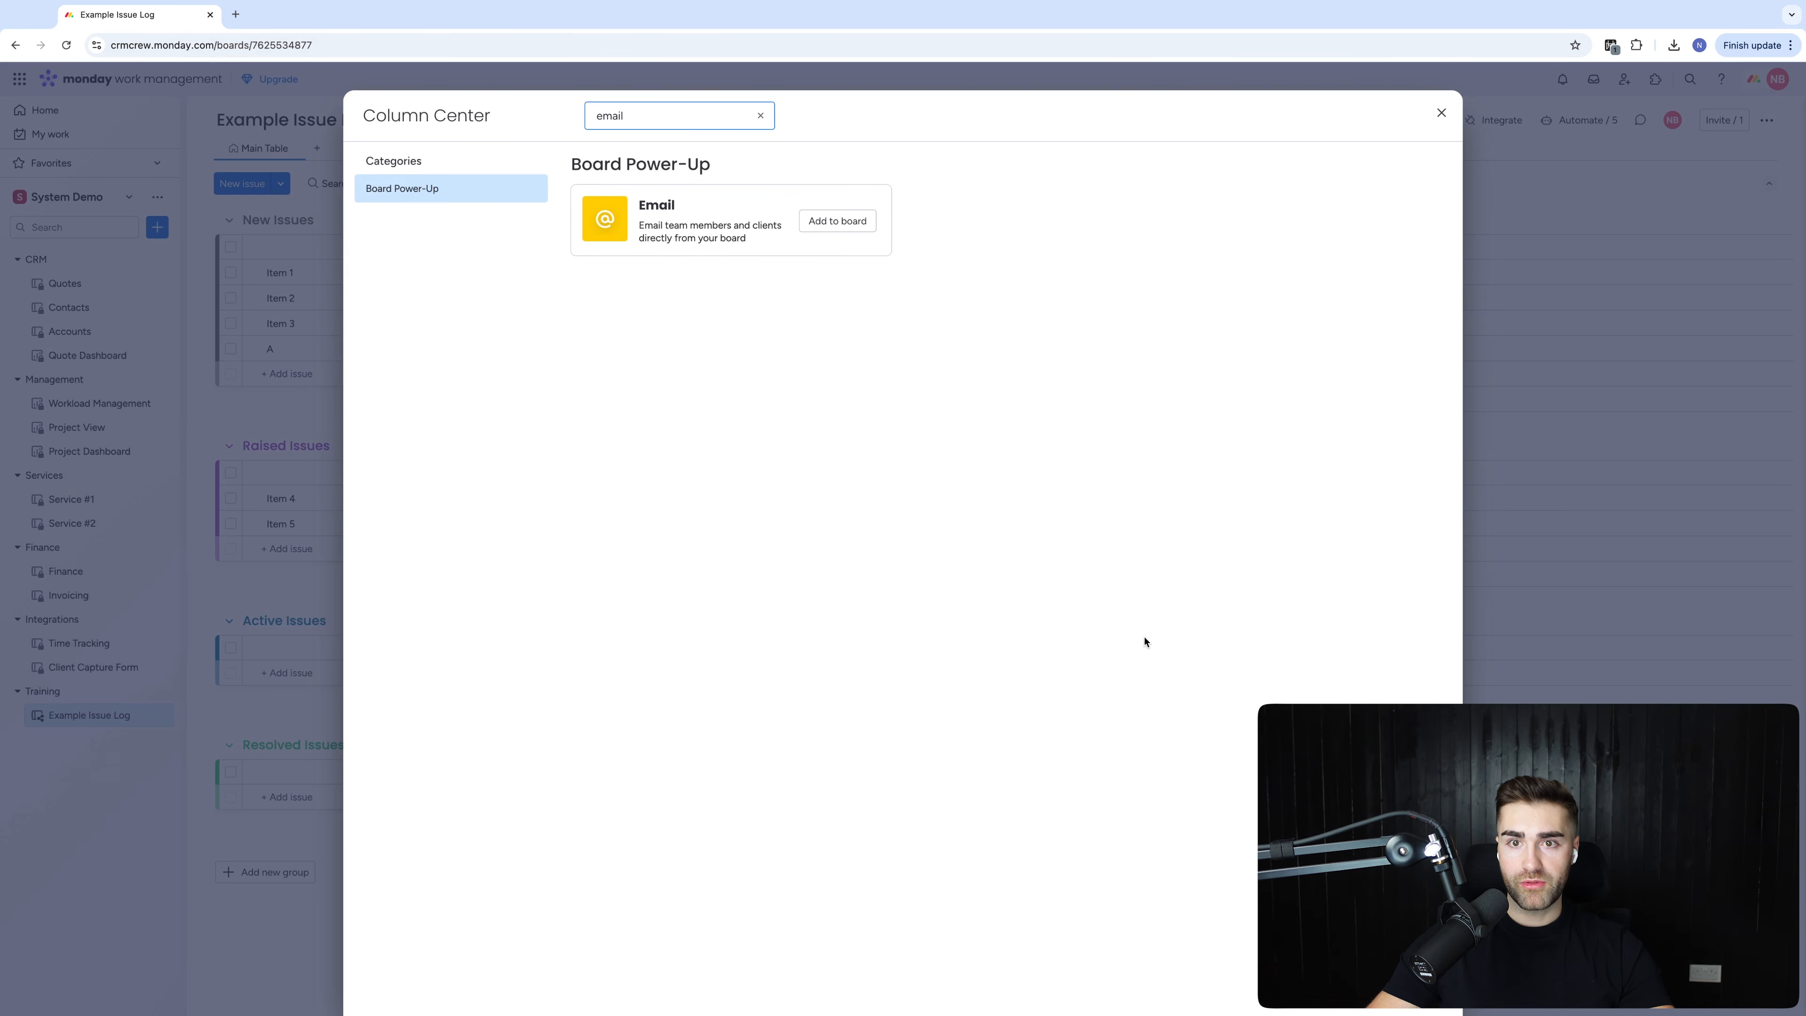
{"action": "left_click", "coordinate": [837, 221]}
{"action": "left_click", "coordinate": [1025, 248]}
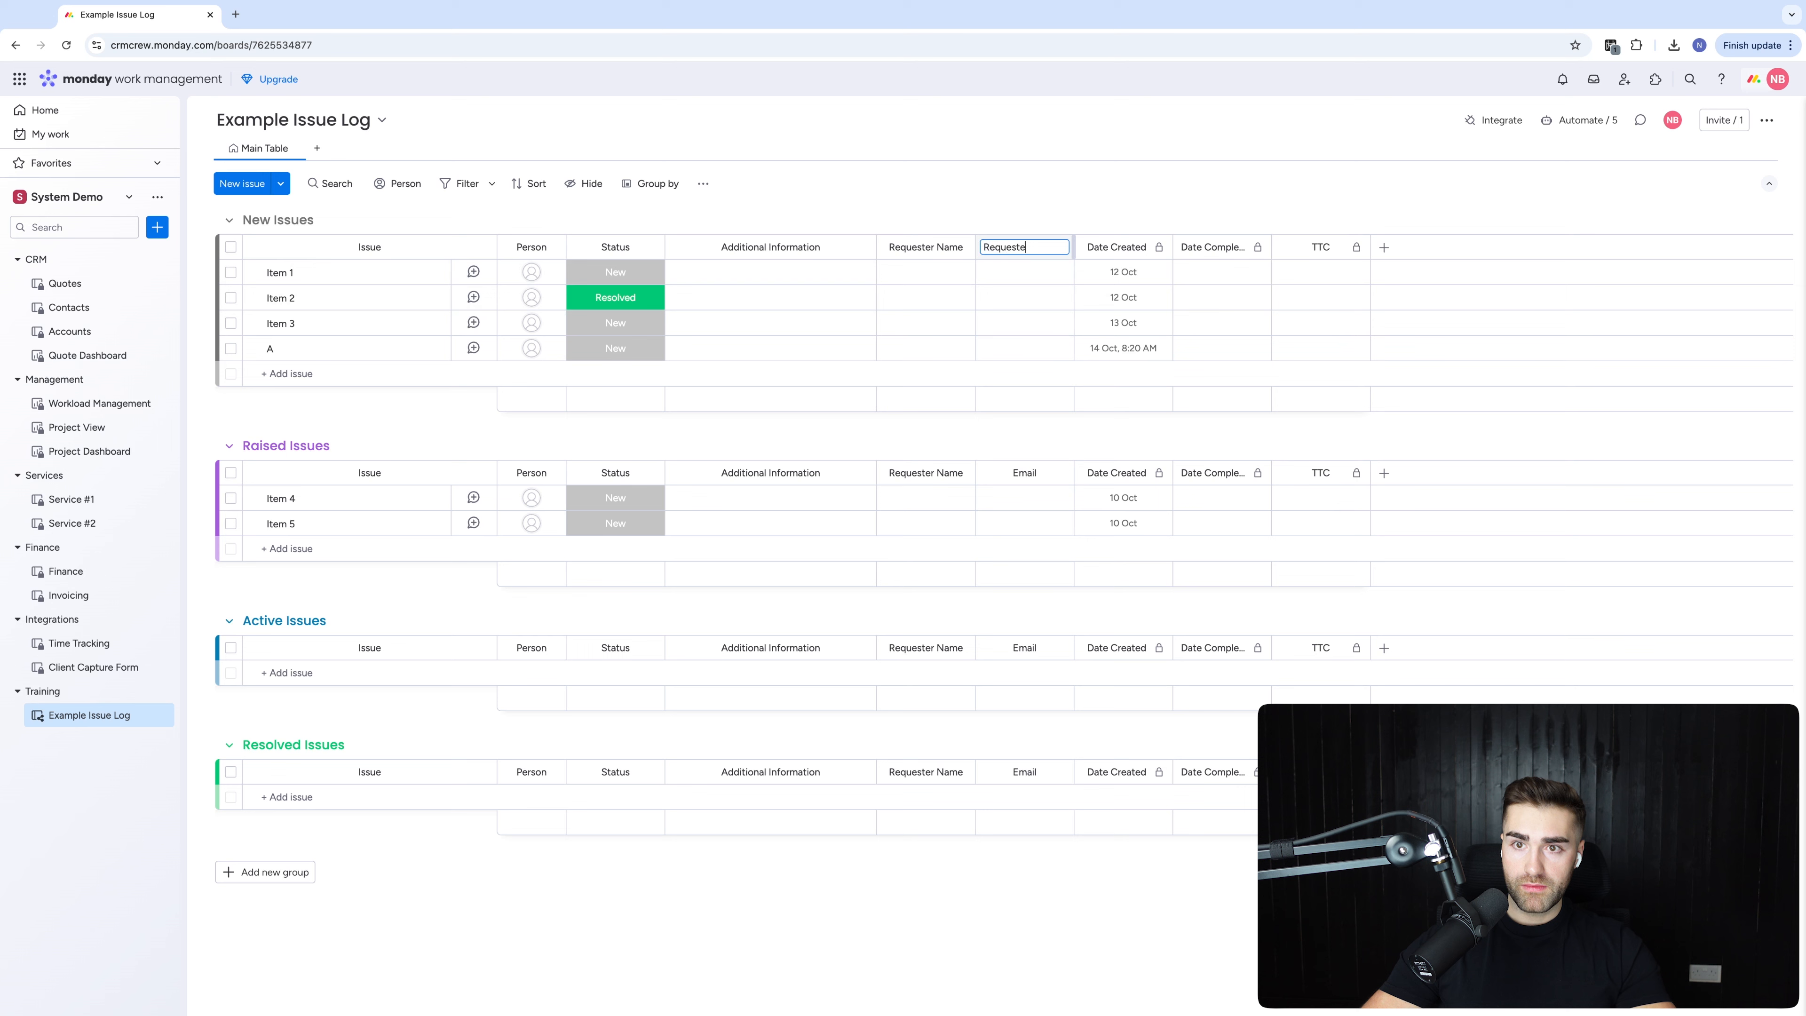
{"action": "type", "text": "Requester Email"}
{"action": "key", "text": "Return"}
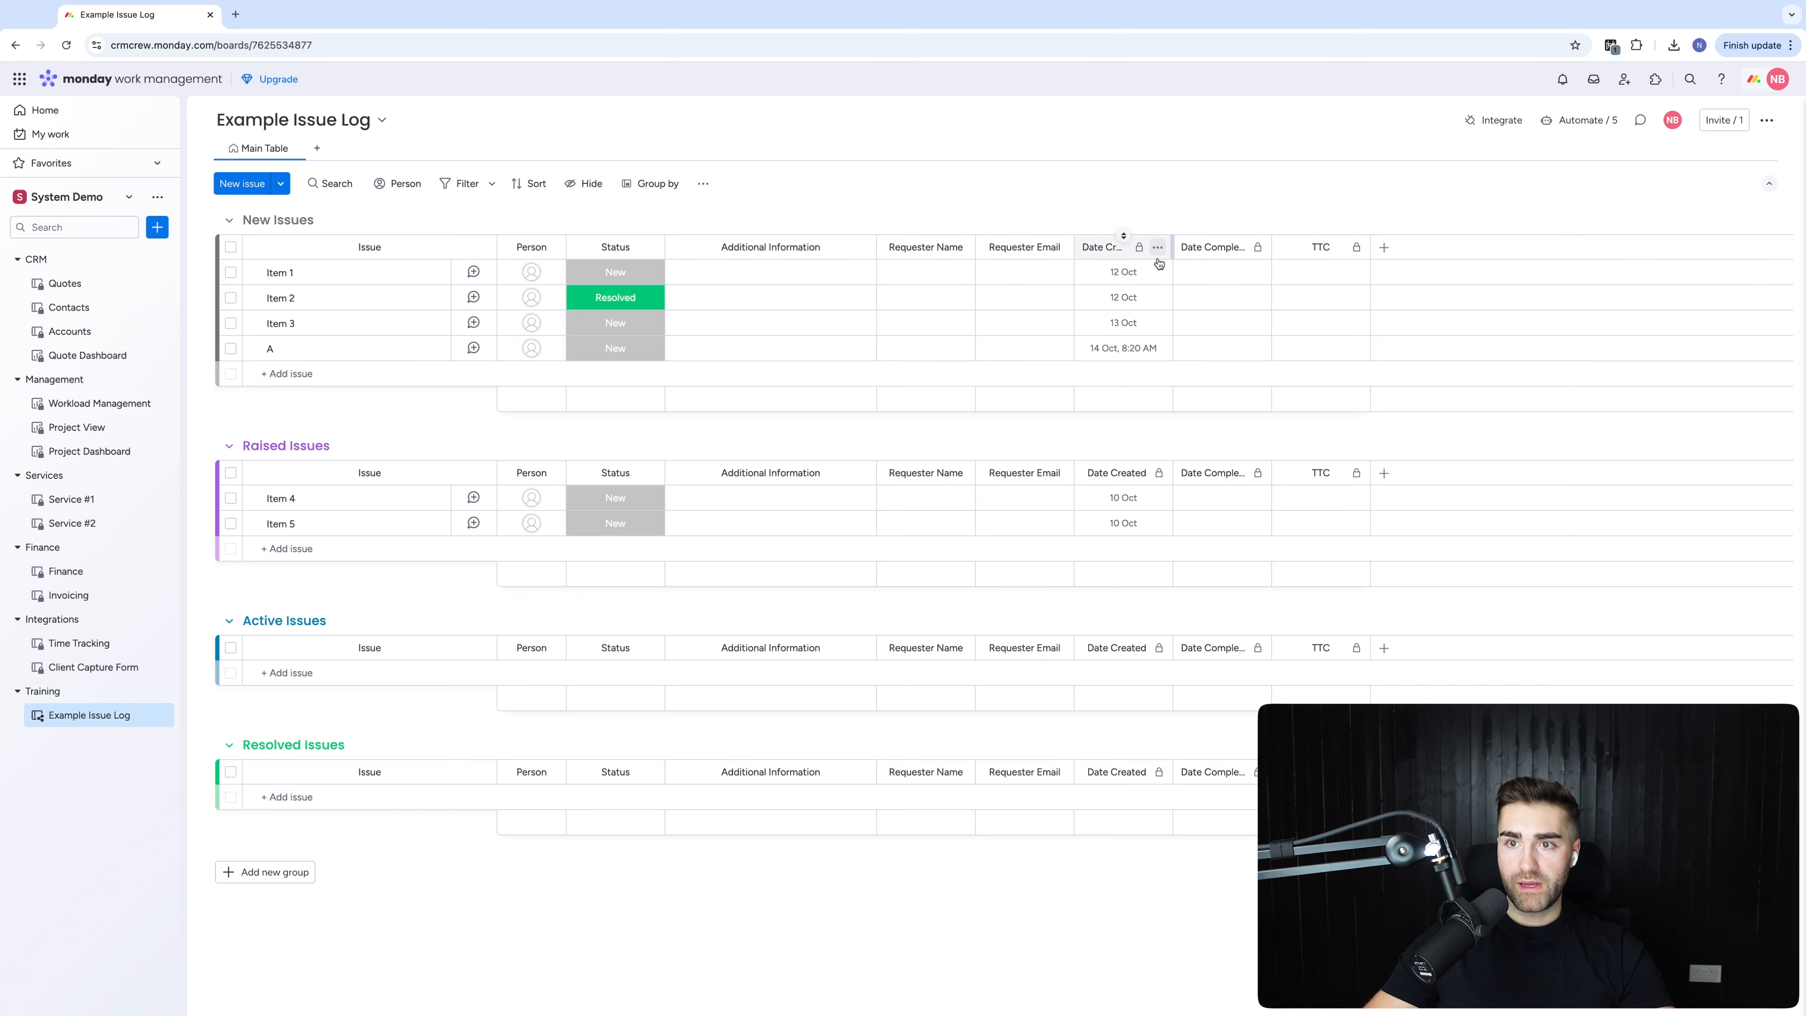
{"action": "mouse_move", "coordinate": [1170, 244]}
{"action": "left_mouse_down"}
{"action": "mouse_move", "coordinate": [1117, 244]}
{"action": "mouse_move", "coordinate": [1202, 247]}
{"action": "left_mouse_up"}
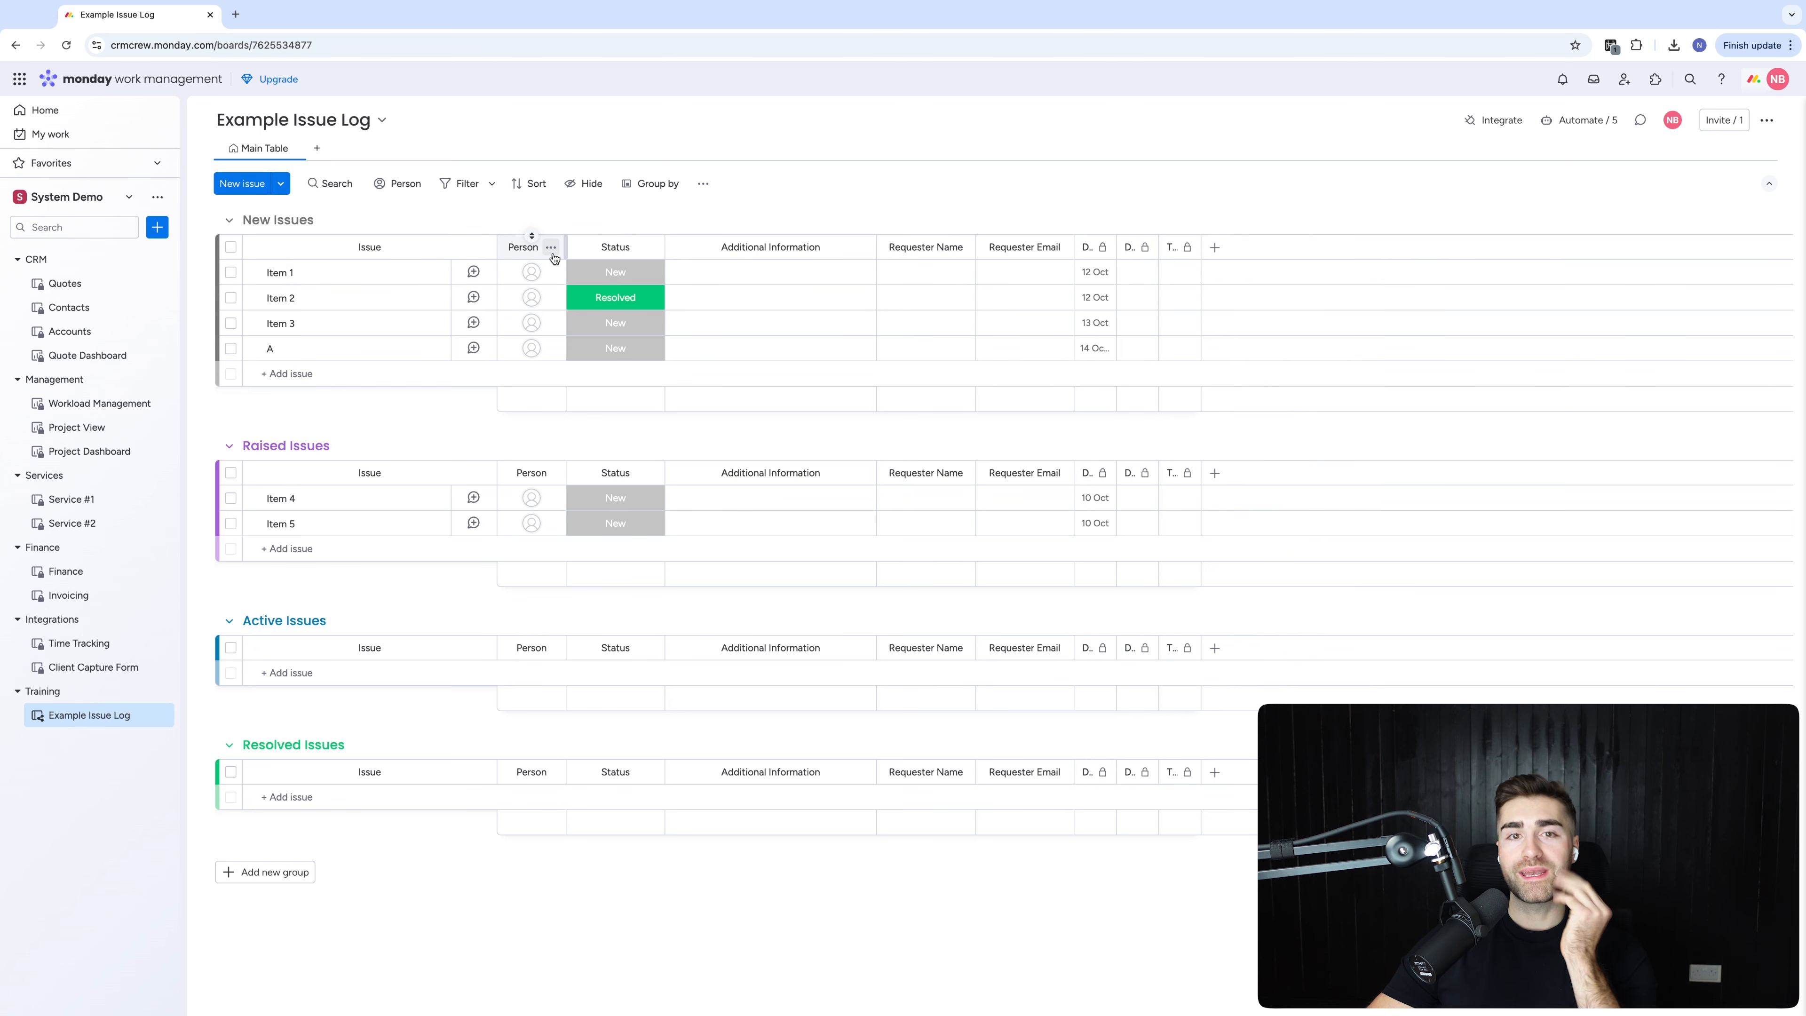
Open the Person column title for renaming and dismiss it unchanged
{"action": "left_click", "coordinate": [524, 246]}
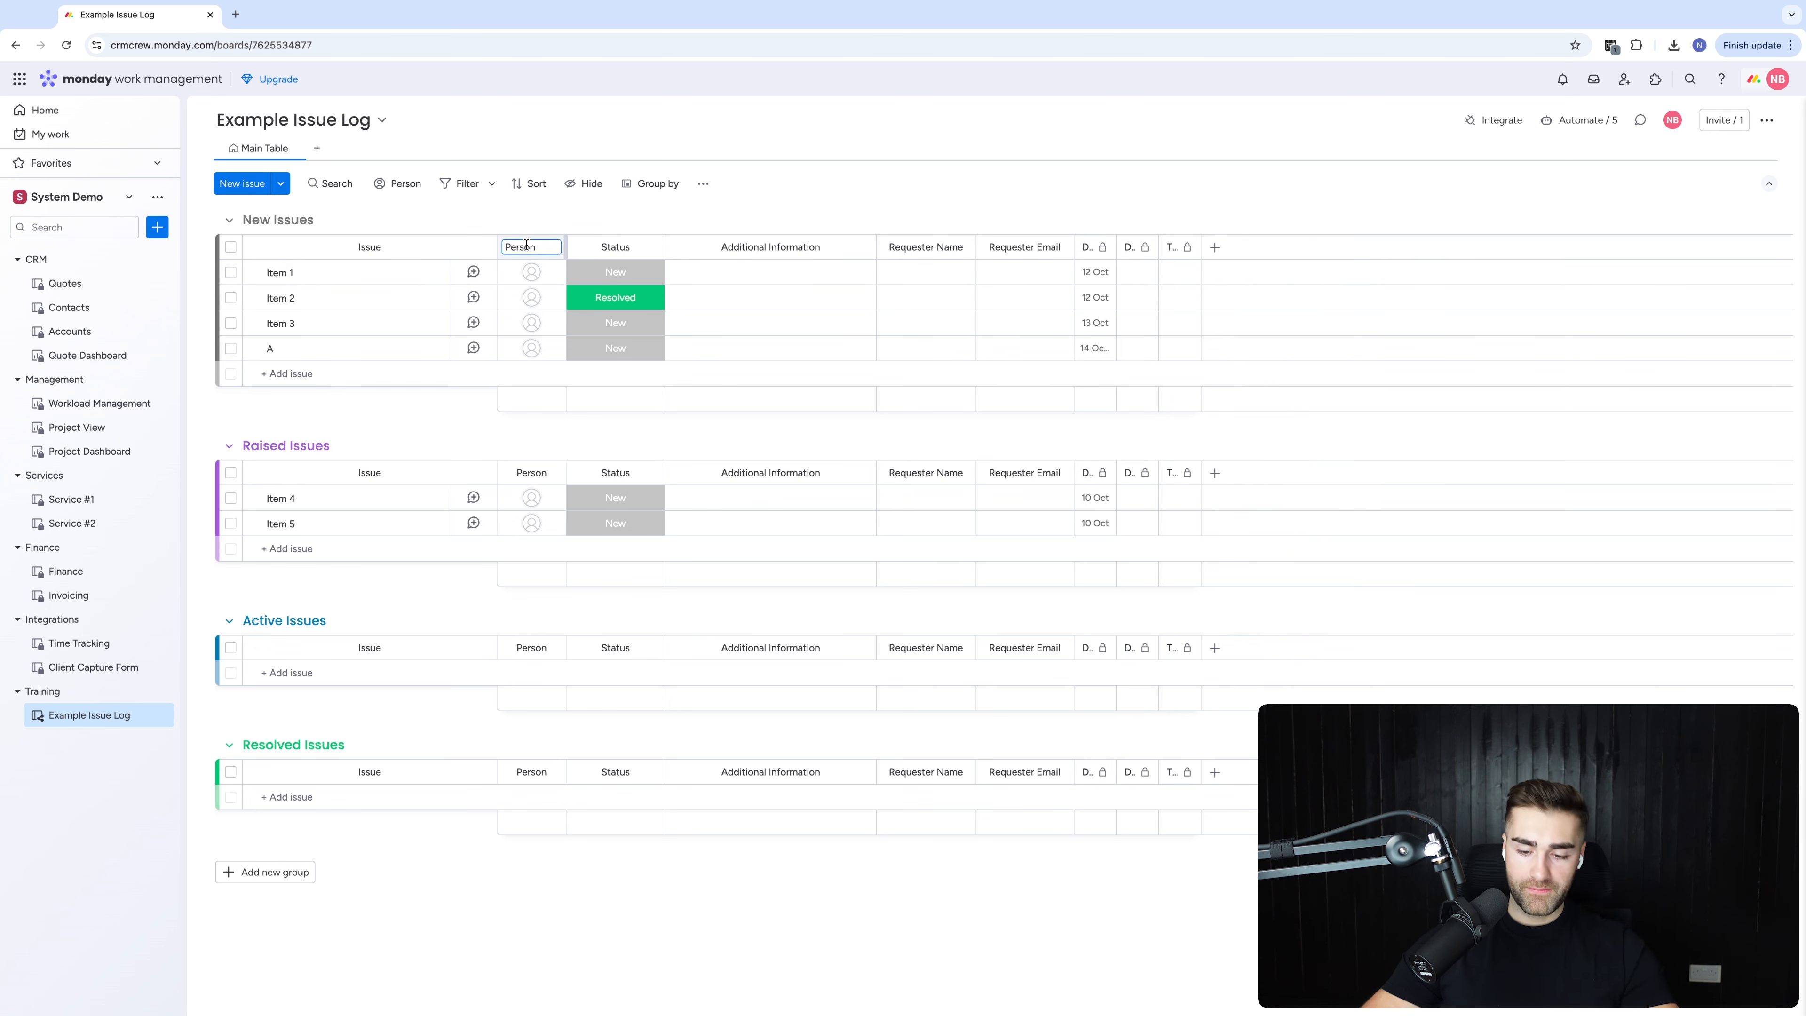
{"action": "left_click", "coordinate": [752, 221]}
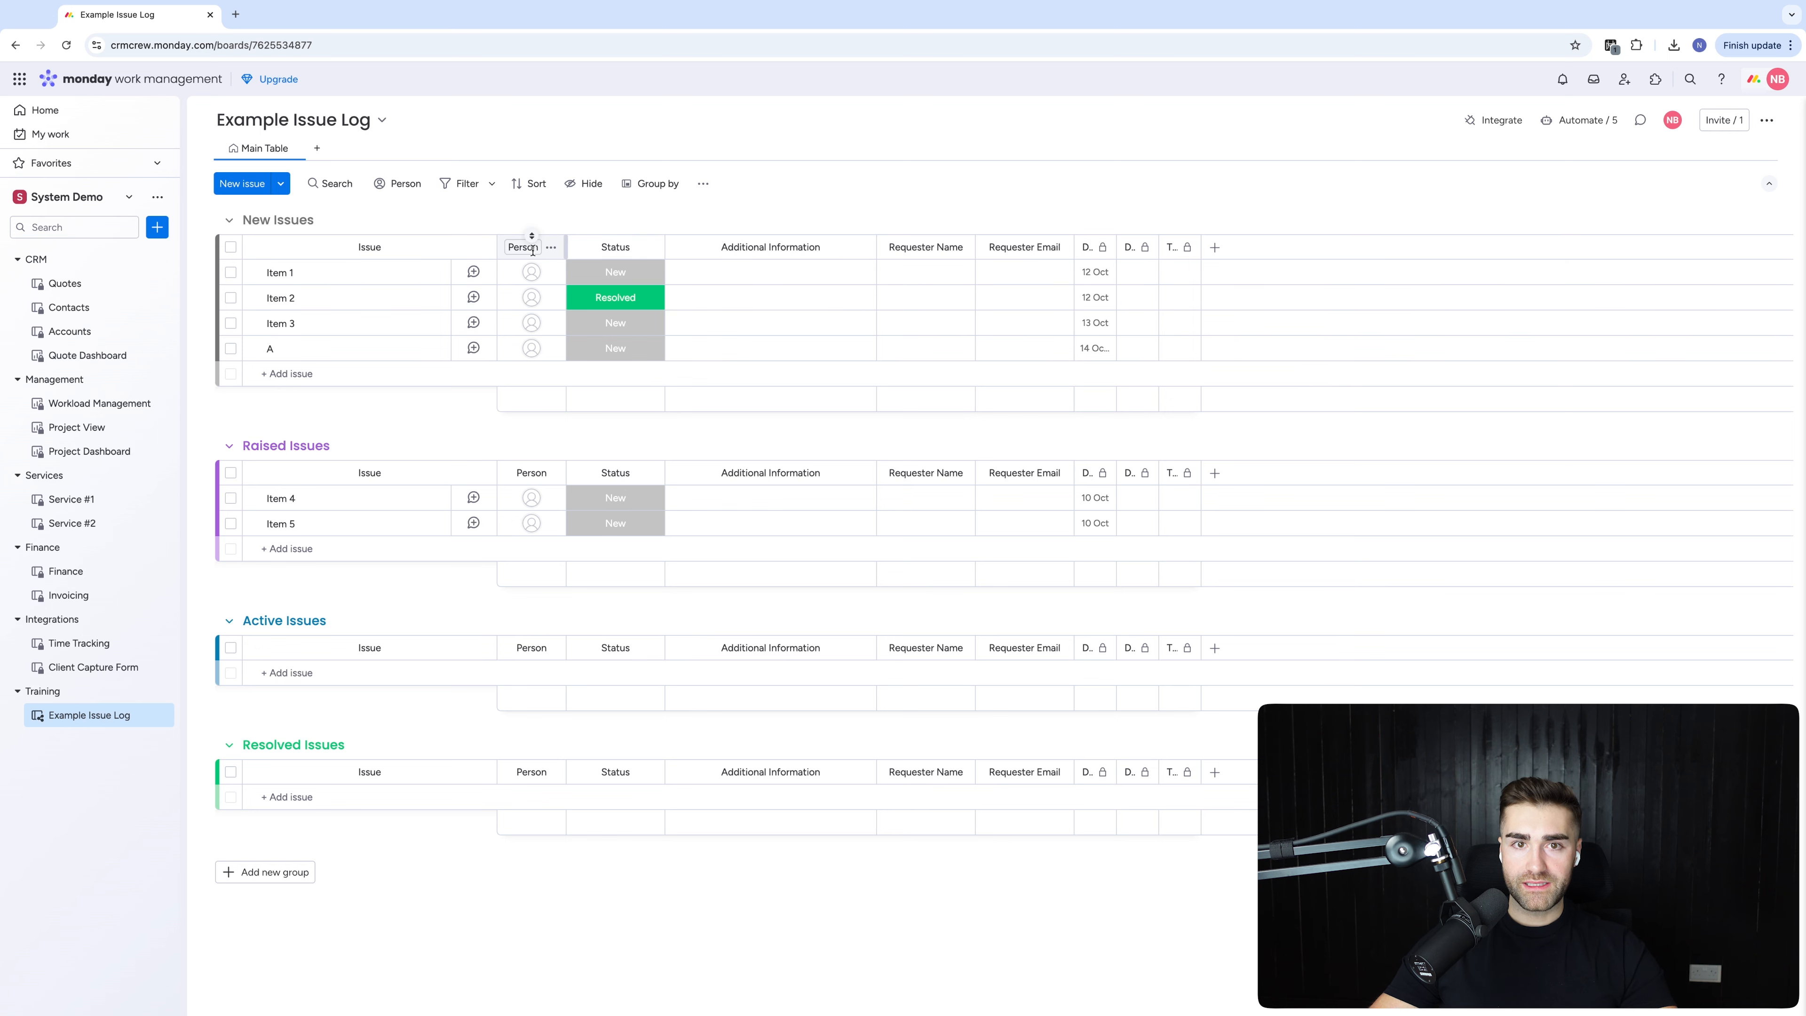
{"action": "left_click", "coordinate": [759, 217]}
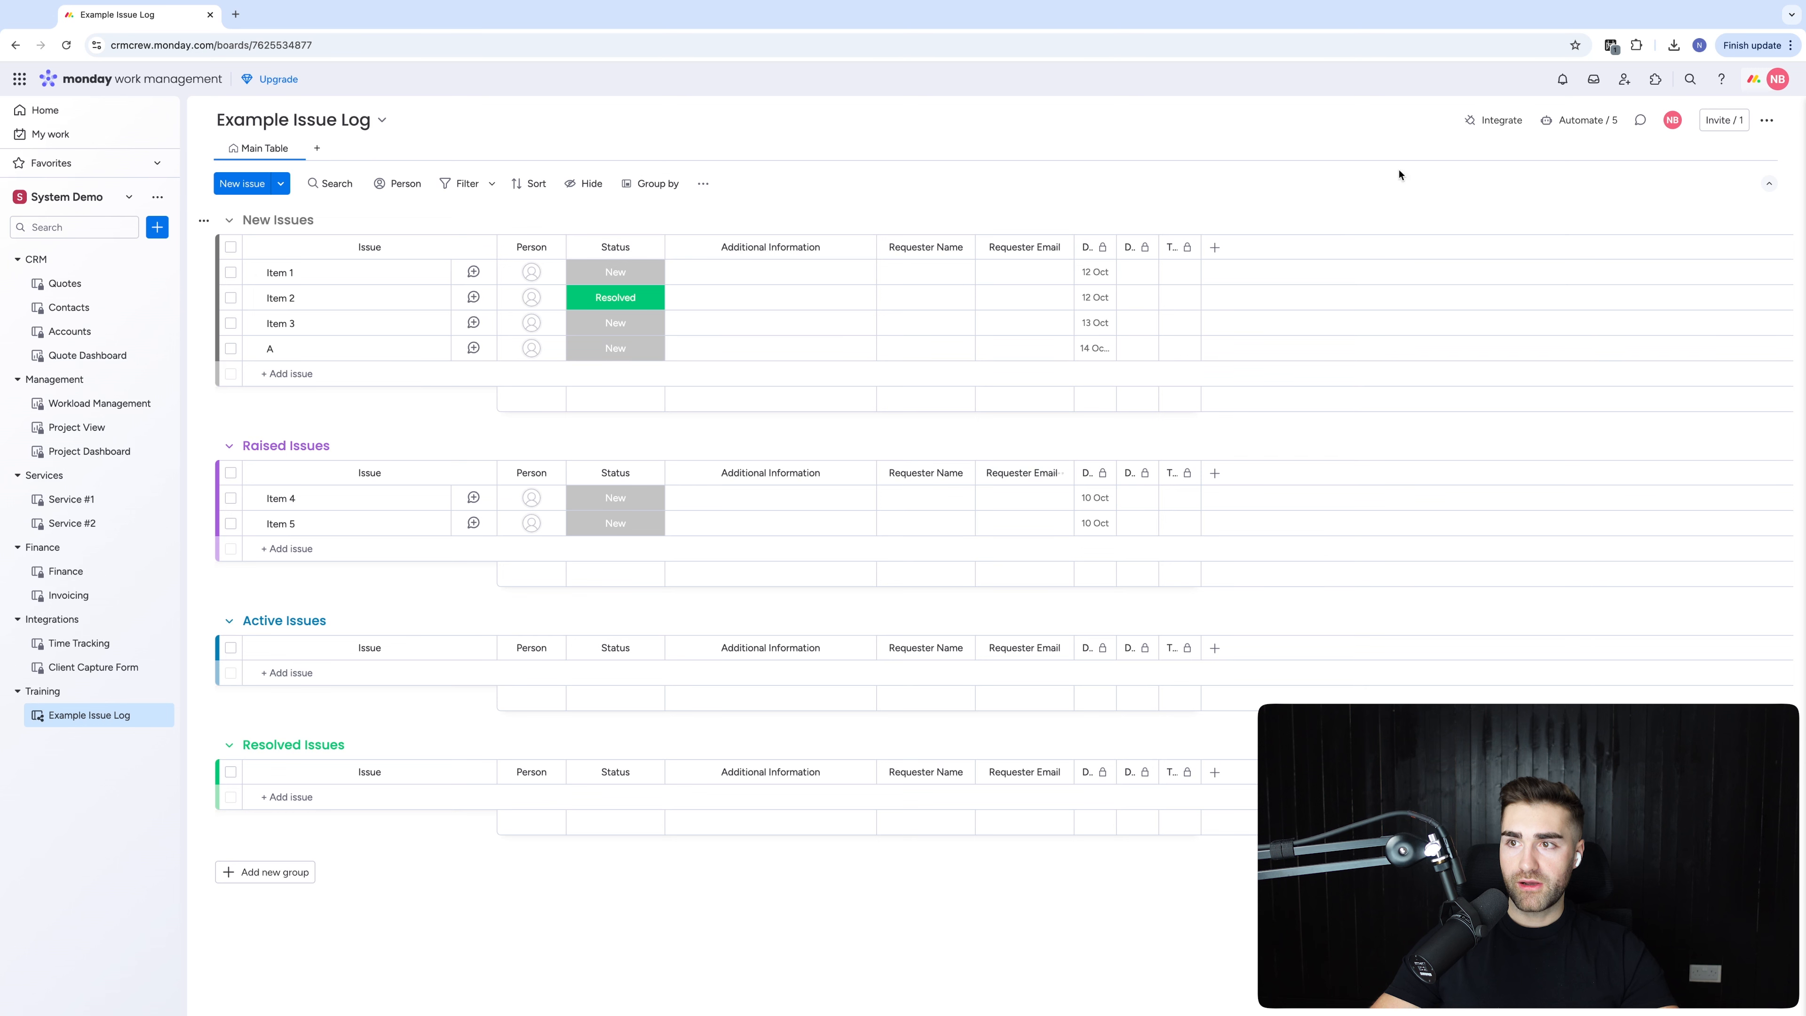
Replace the Date Created column's editing restriction with a view restriction
{"action": "left_click", "coordinate": [1103, 247]}
{"action": "mouse_move", "coordinate": [1202, 264]}
{"action": "left_click", "coordinate": [1360, 376]}
{"action": "left_click", "coordinate": [1101, 247]}
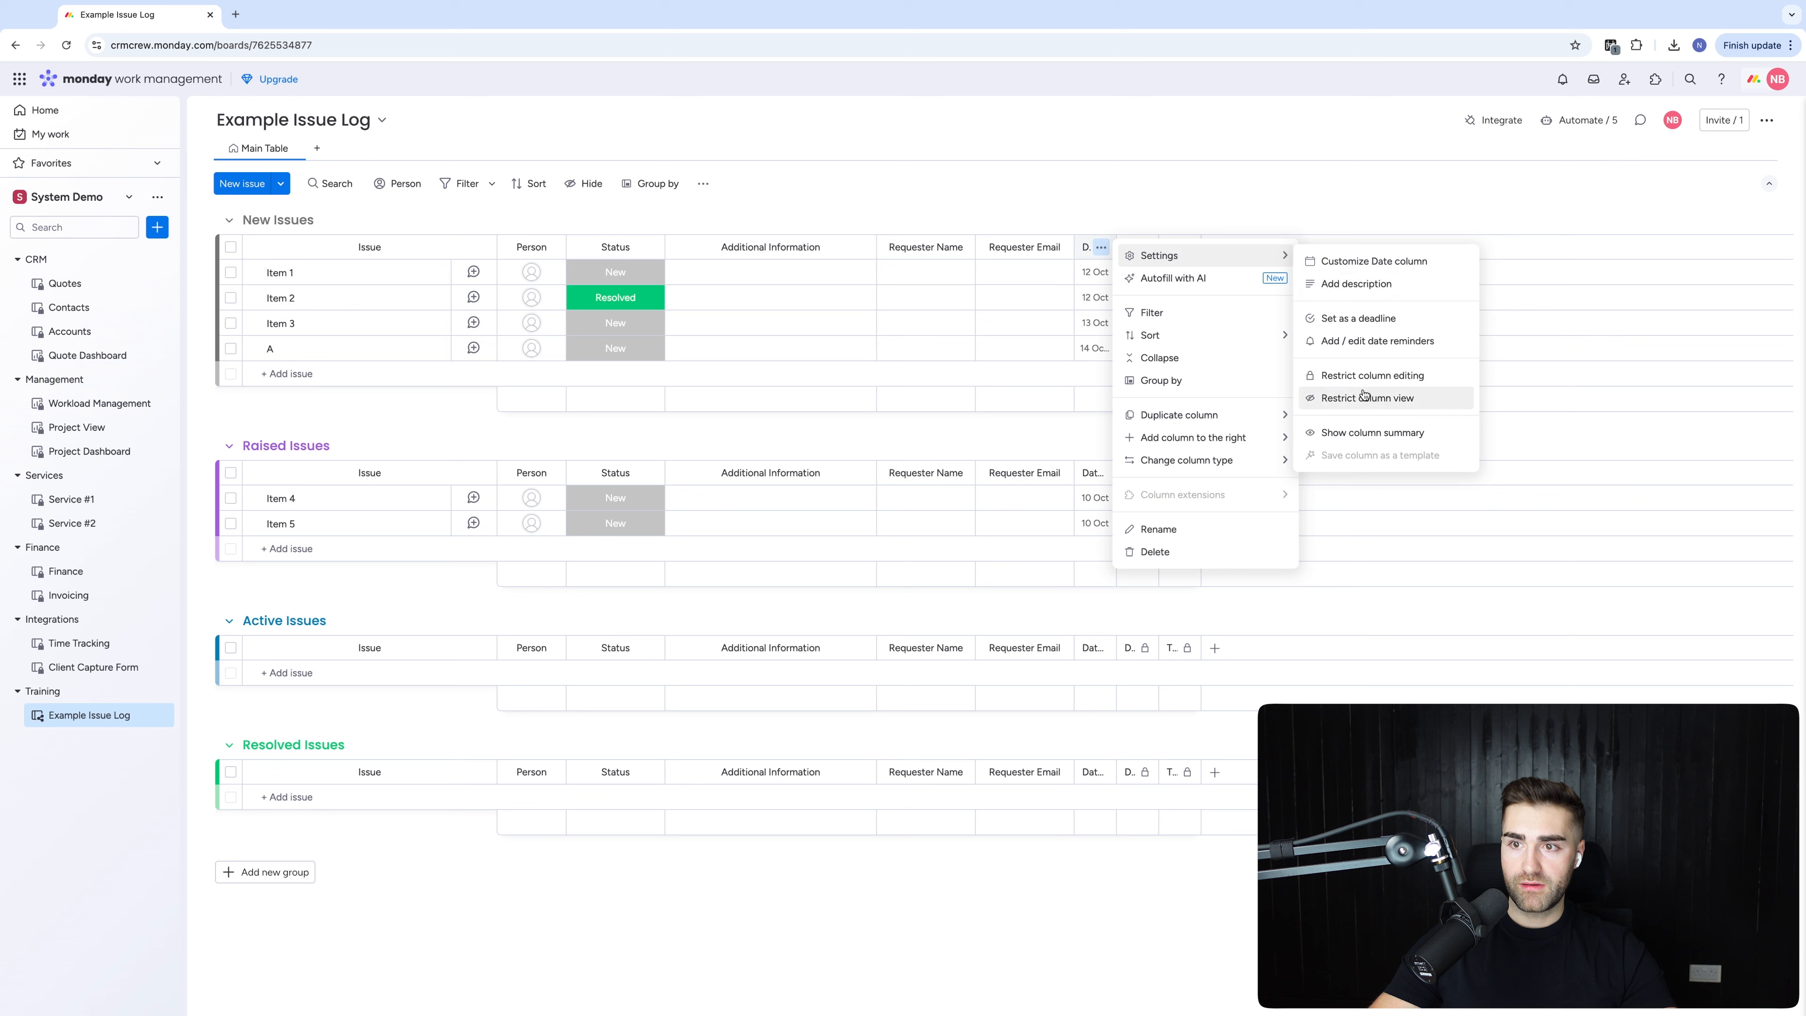
{"action": "left_click", "coordinate": [1363, 398]}
Replace the Date Completed column's editing restriction with a confirmed view restriction
{"action": "left_click", "coordinate": [1144, 247]}
{"action": "mouse_move", "coordinate": [1323, 258]}
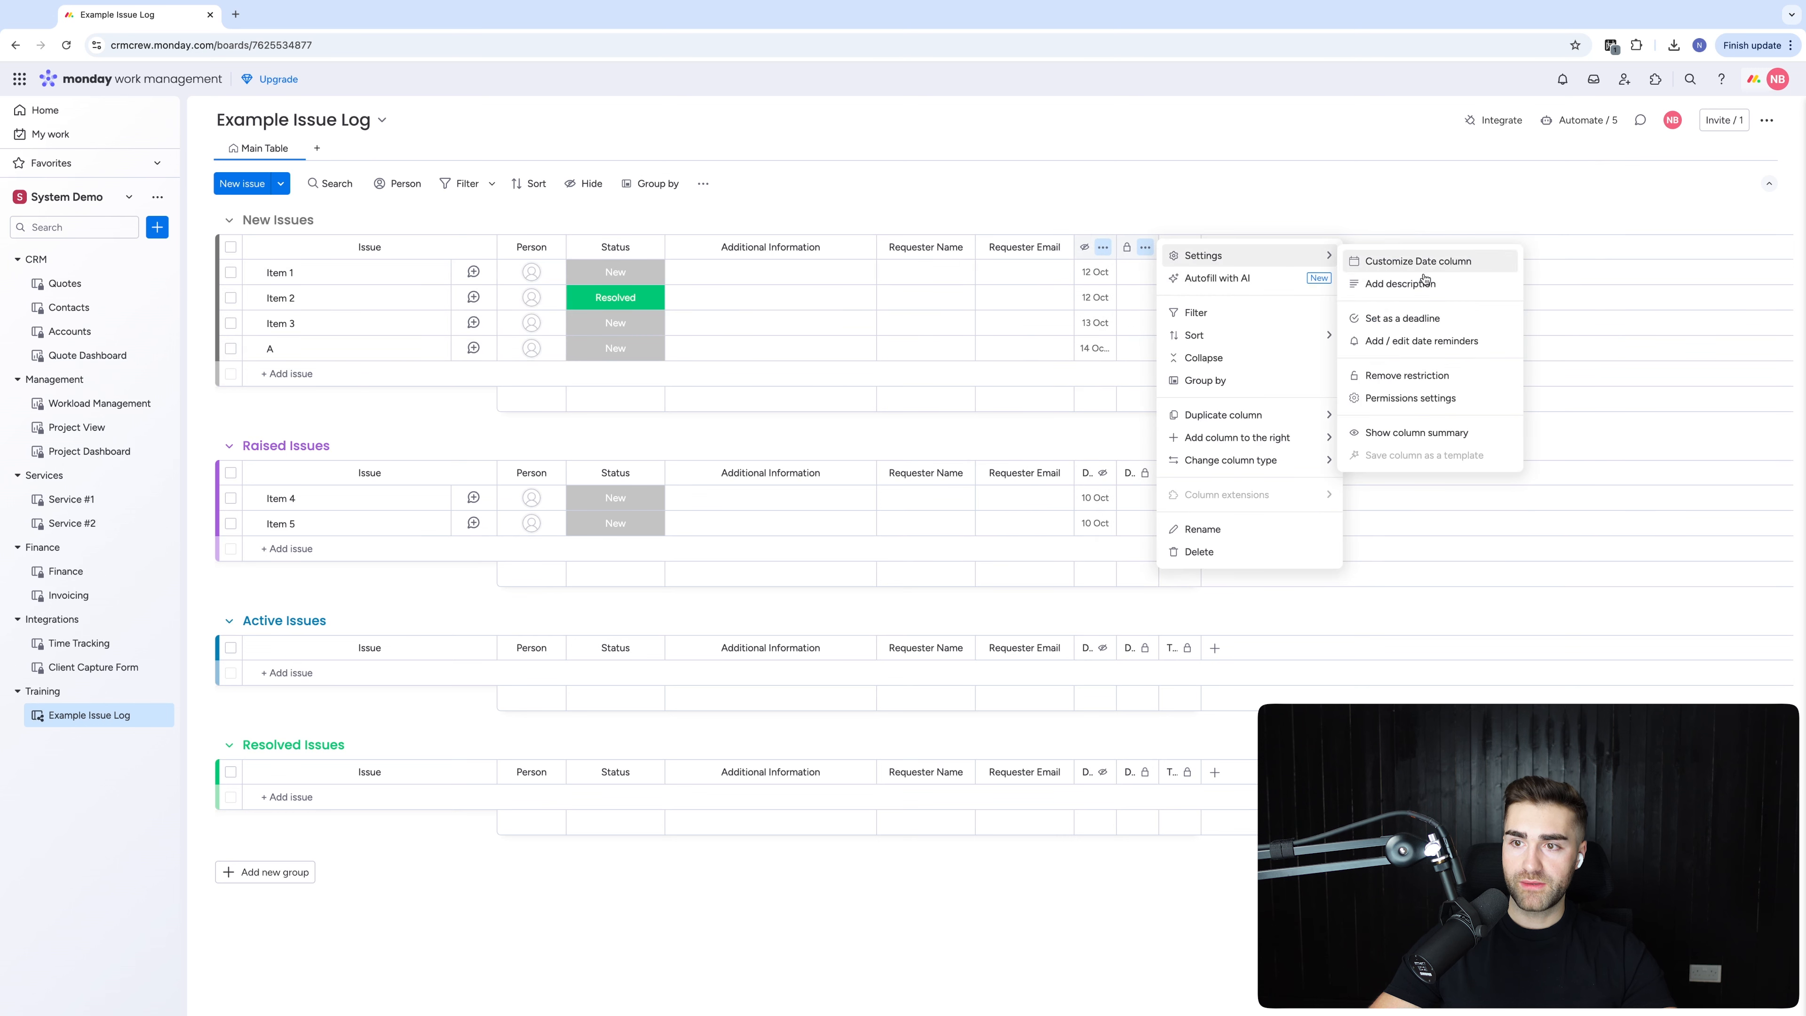
{"action": "left_click", "coordinate": [1438, 384]}
{"action": "left_click", "coordinate": [1142, 247]}
{"action": "mouse_move", "coordinate": [1322, 255]}
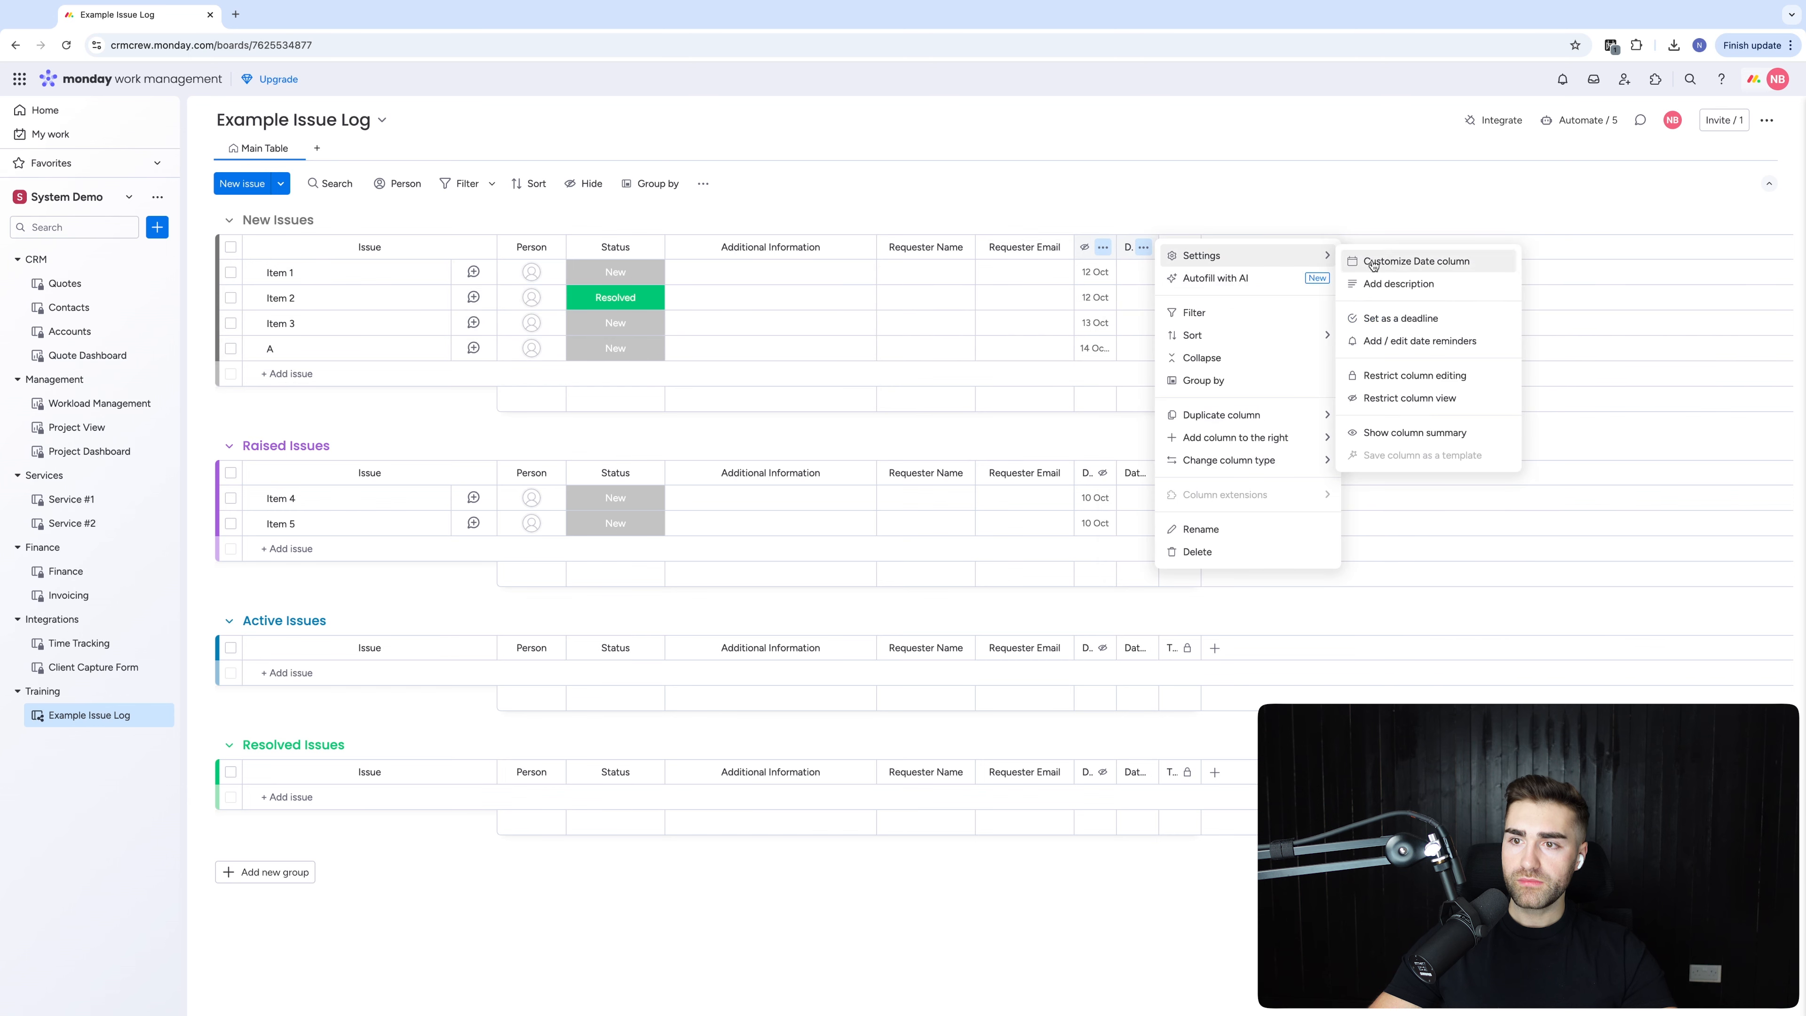
{"action": "left_click", "coordinate": [1411, 407]}
{"action": "left_click", "coordinate": [1207, 223]}
Replace the TTC column's editing restriction with a view restriction
{"action": "left_click", "coordinate": [1188, 247]}
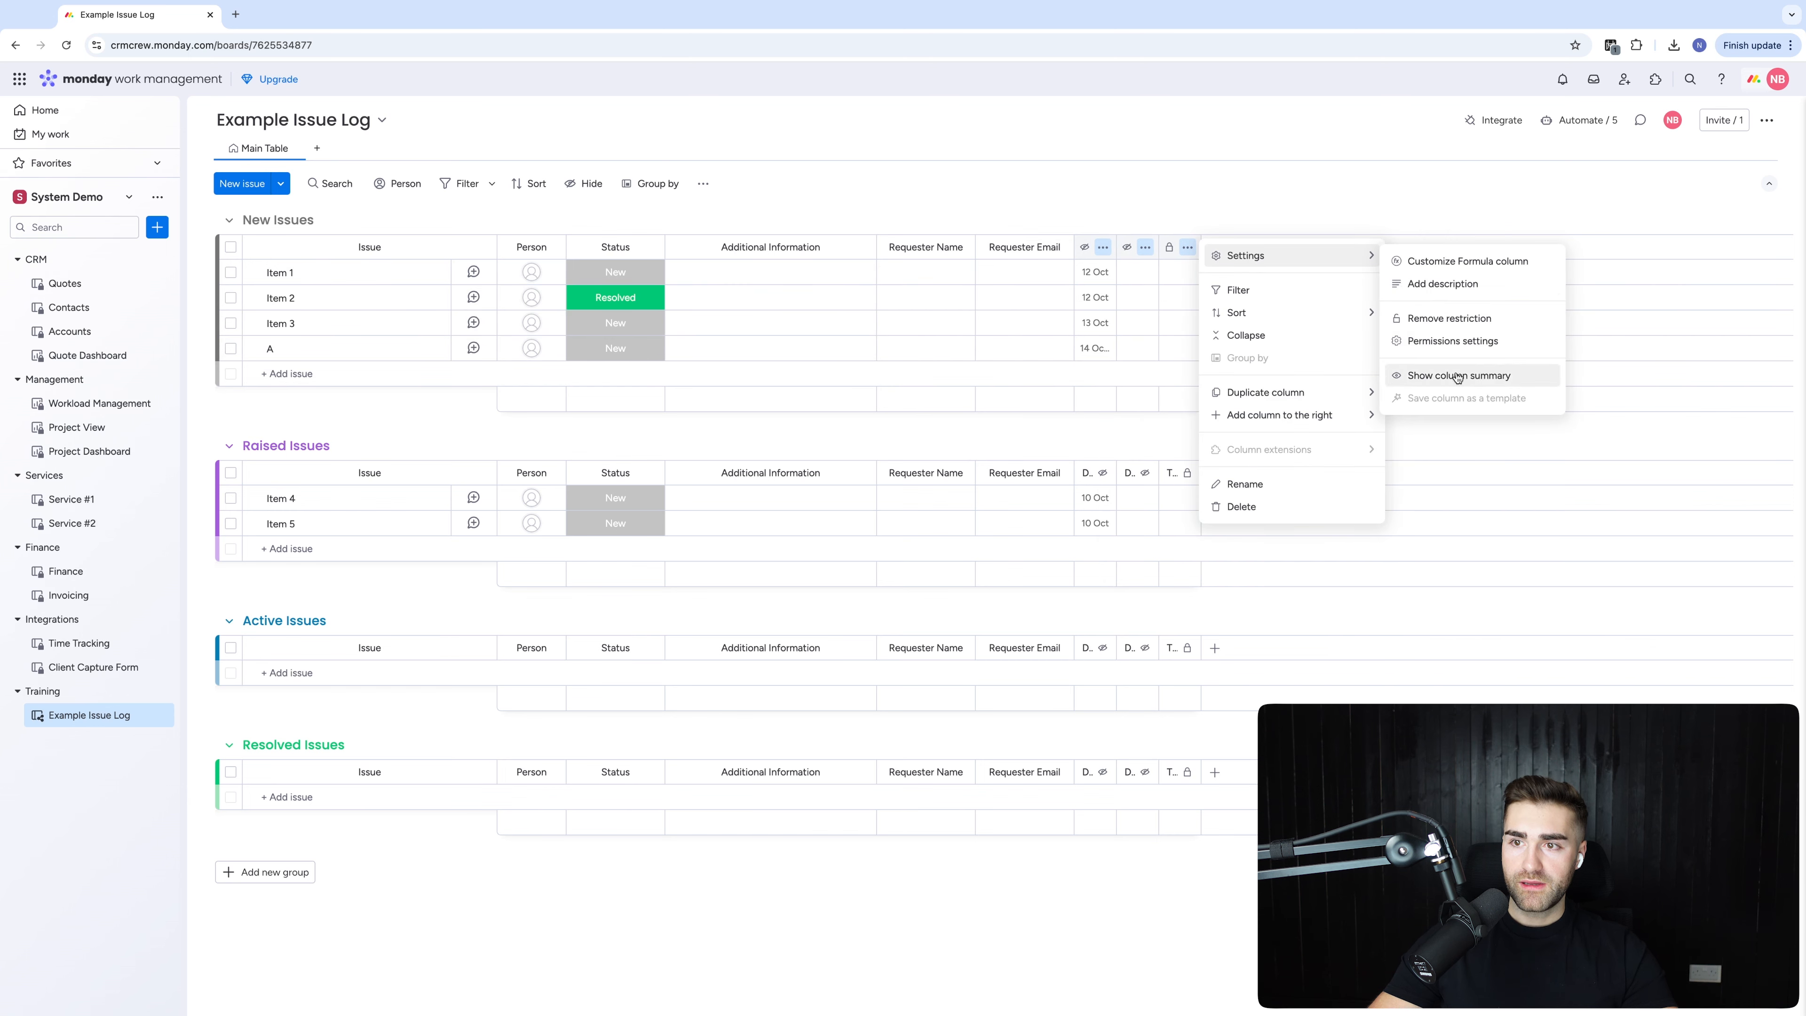
{"action": "left_click", "coordinate": [1435, 326]}
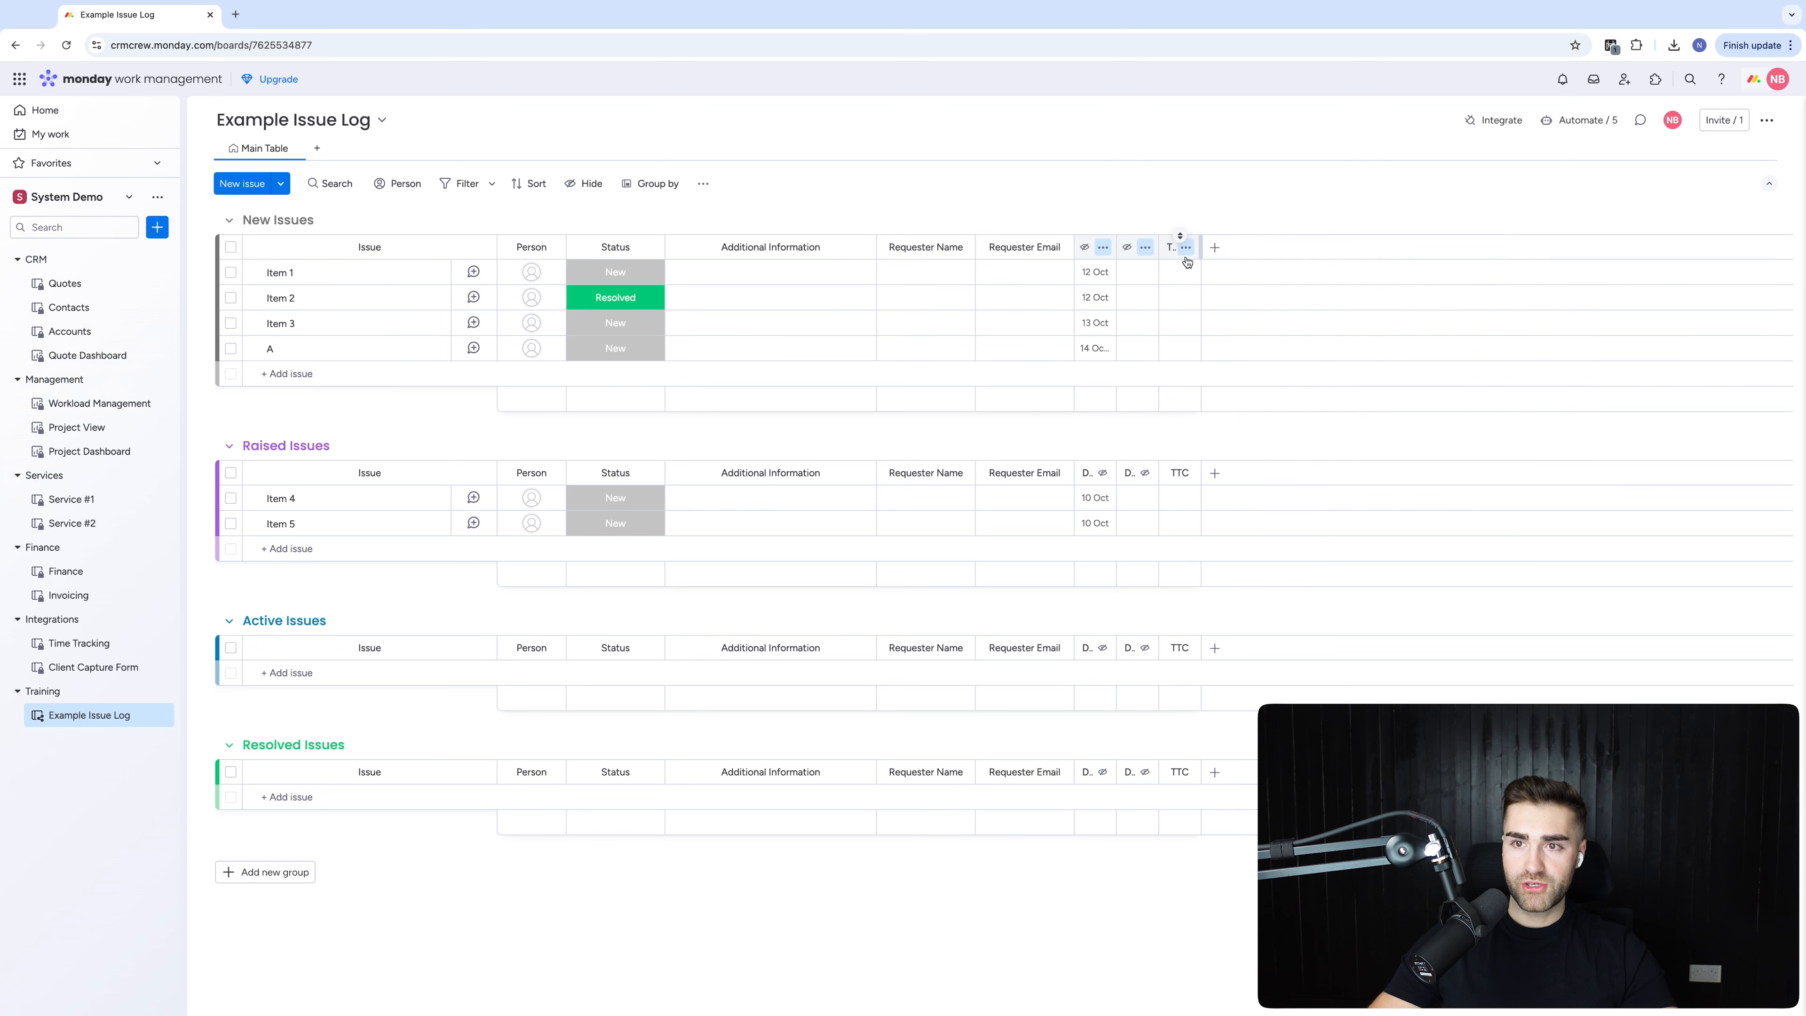
{"action": "left_click", "coordinate": [1185, 247]}
{"action": "left_click", "coordinate": [1300, 201]}
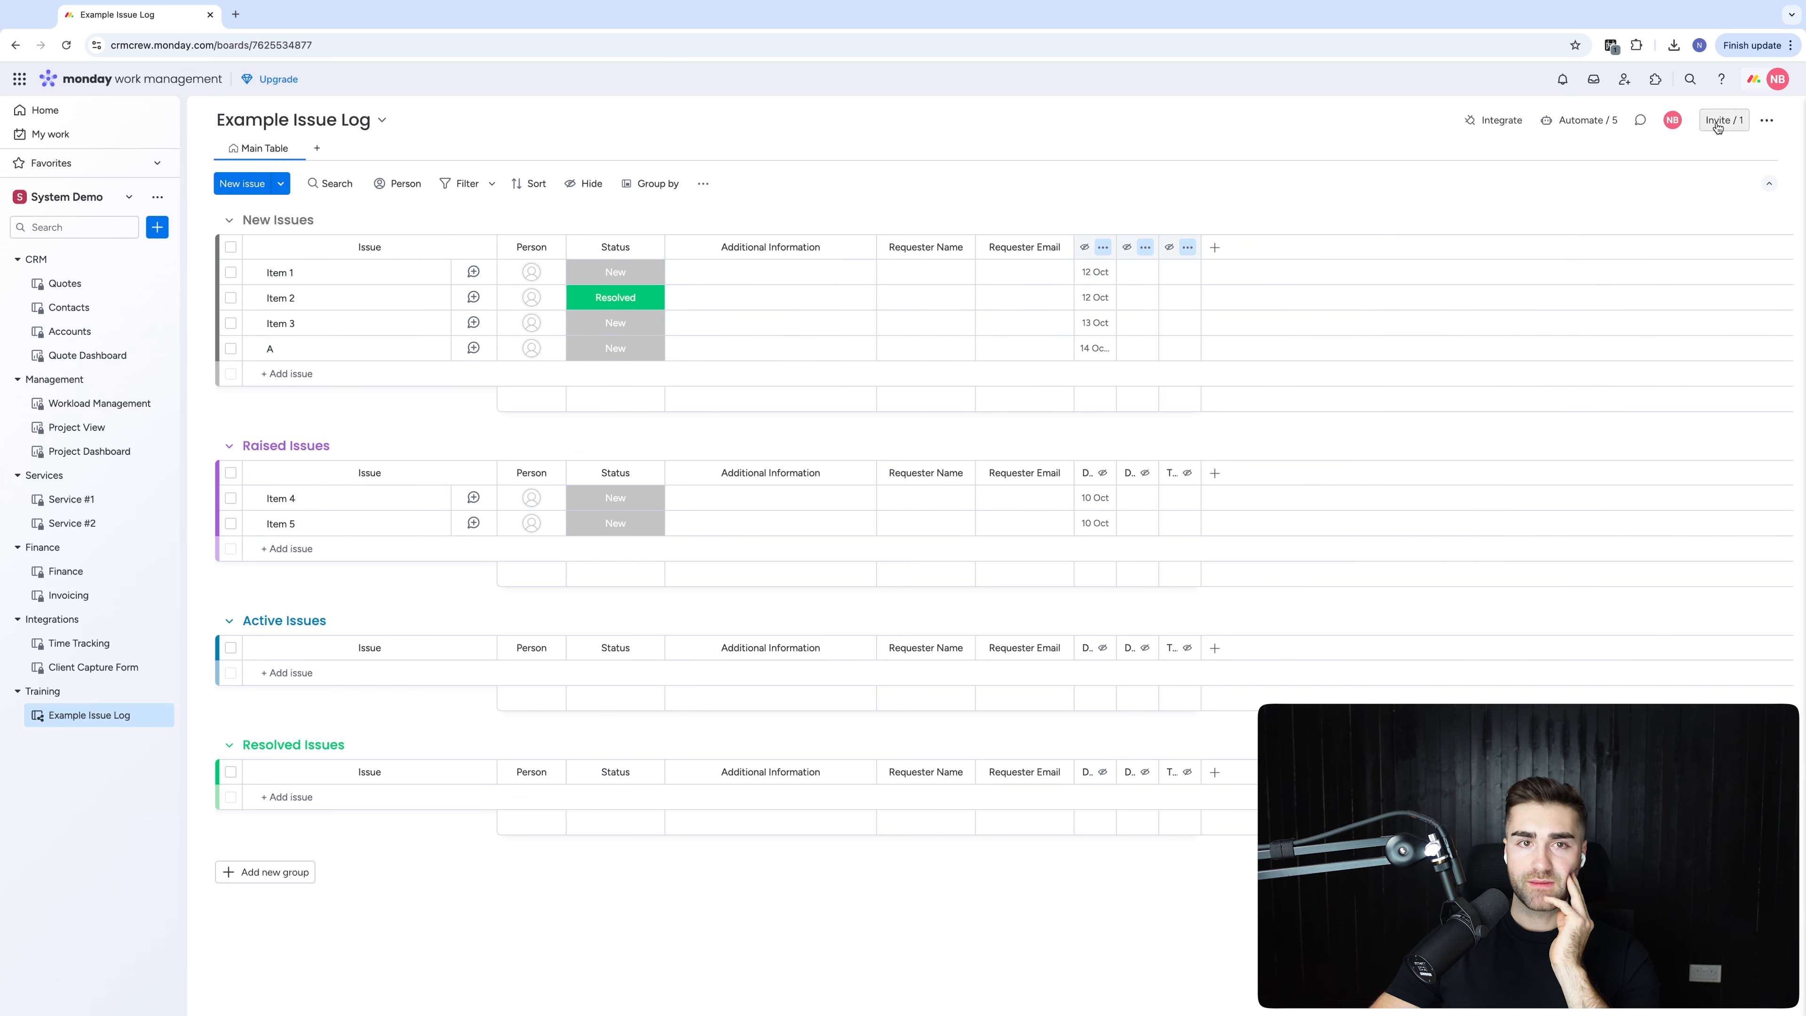
Create a new form view and retitle the form Issue Log Form
{"action": "left_click", "coordinate": [317, 148]}
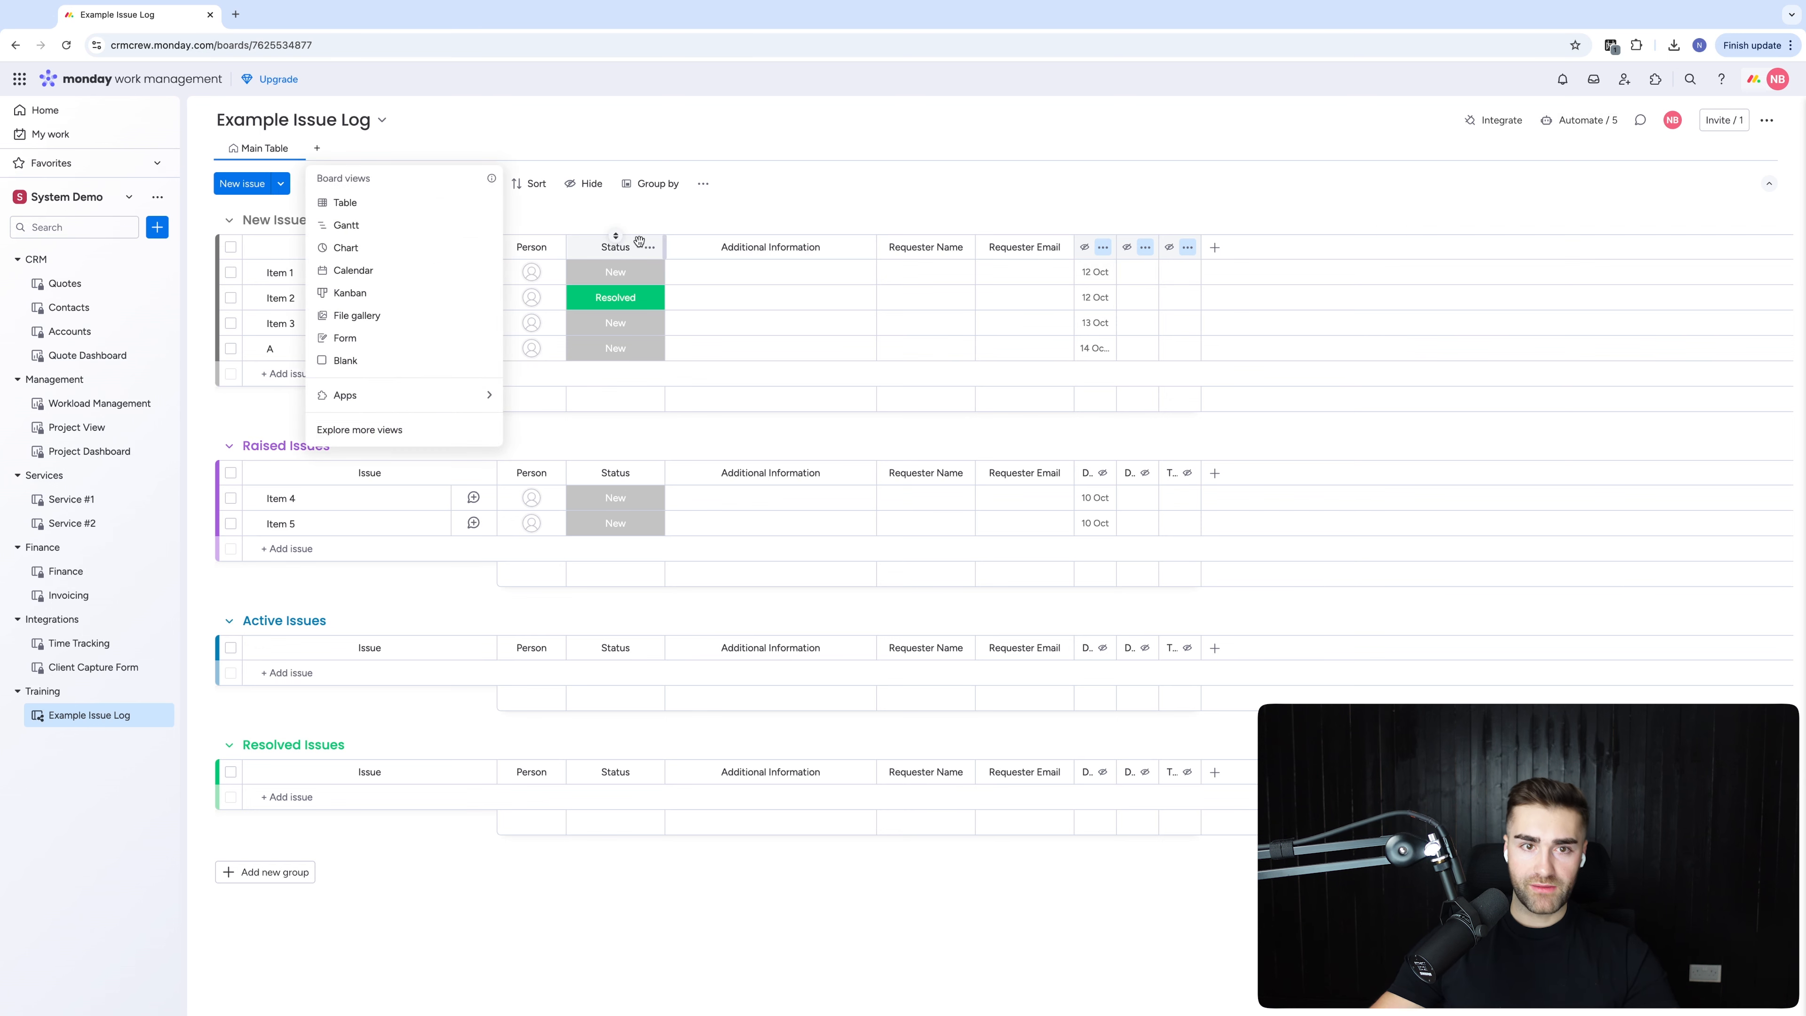
{"action": "left_click", "coordinate": [349, 358]}
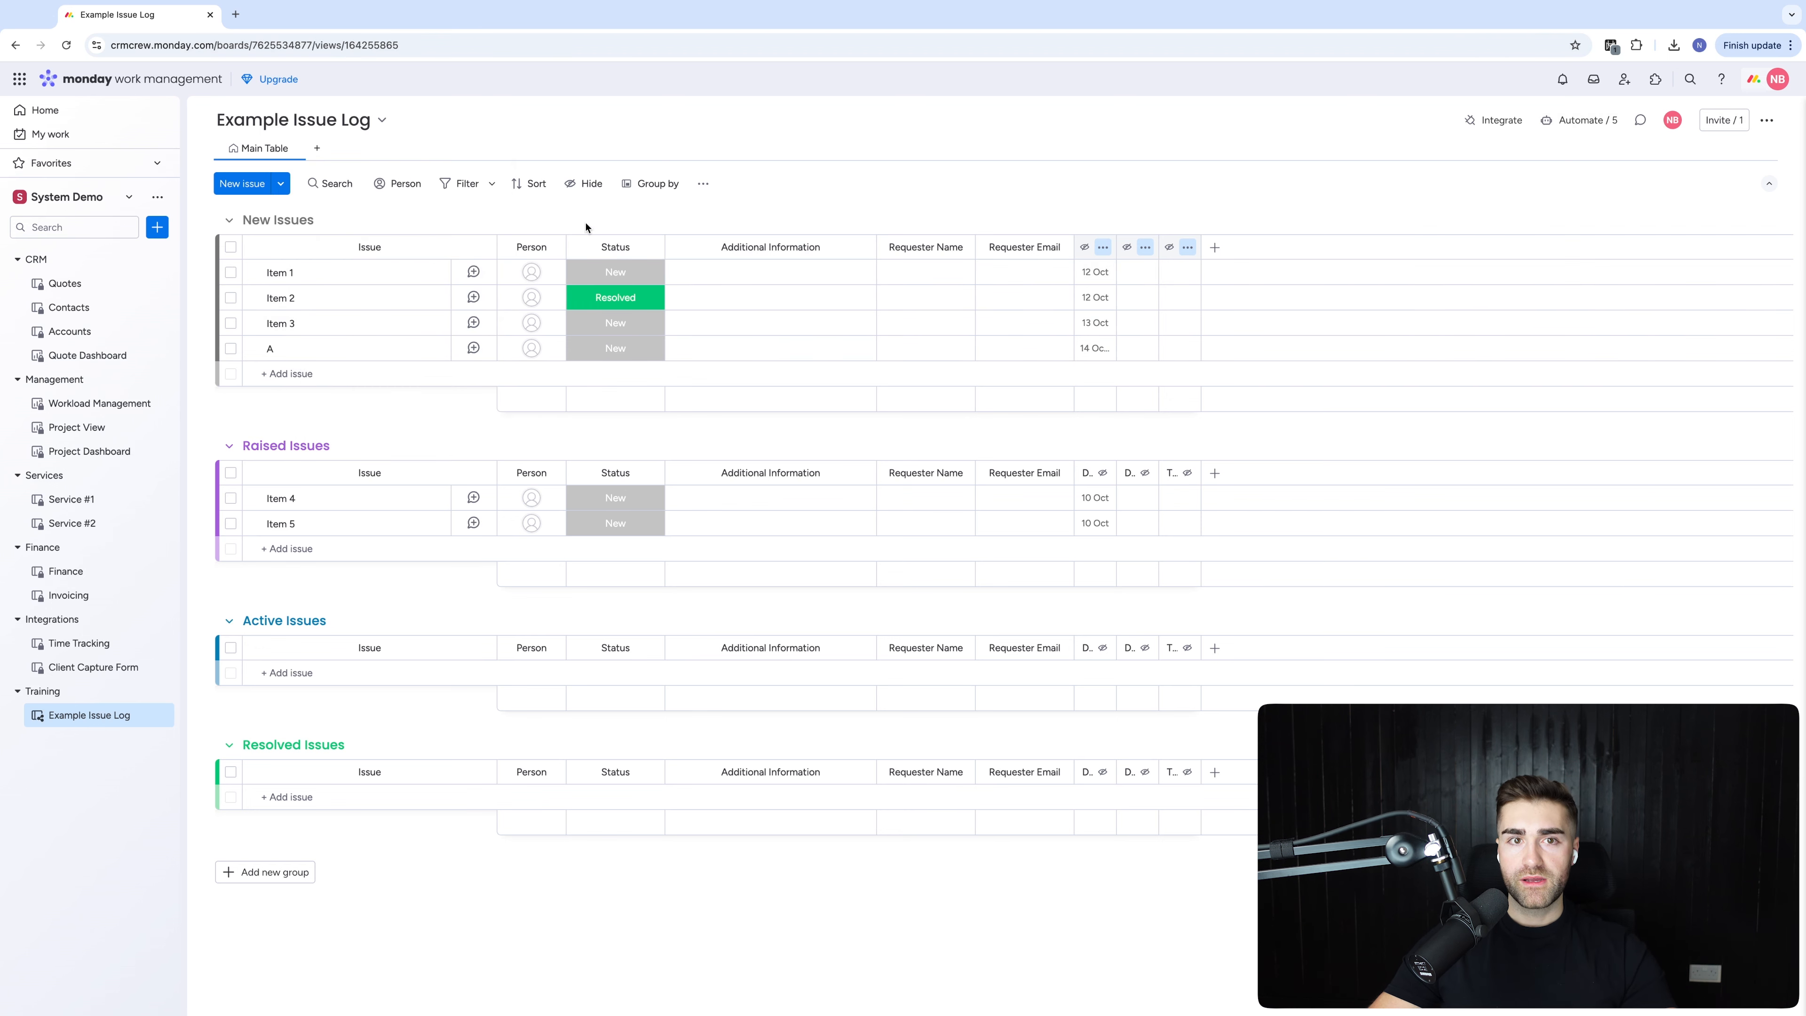
{"action": "left_click", "coordinate": [242, 185]}
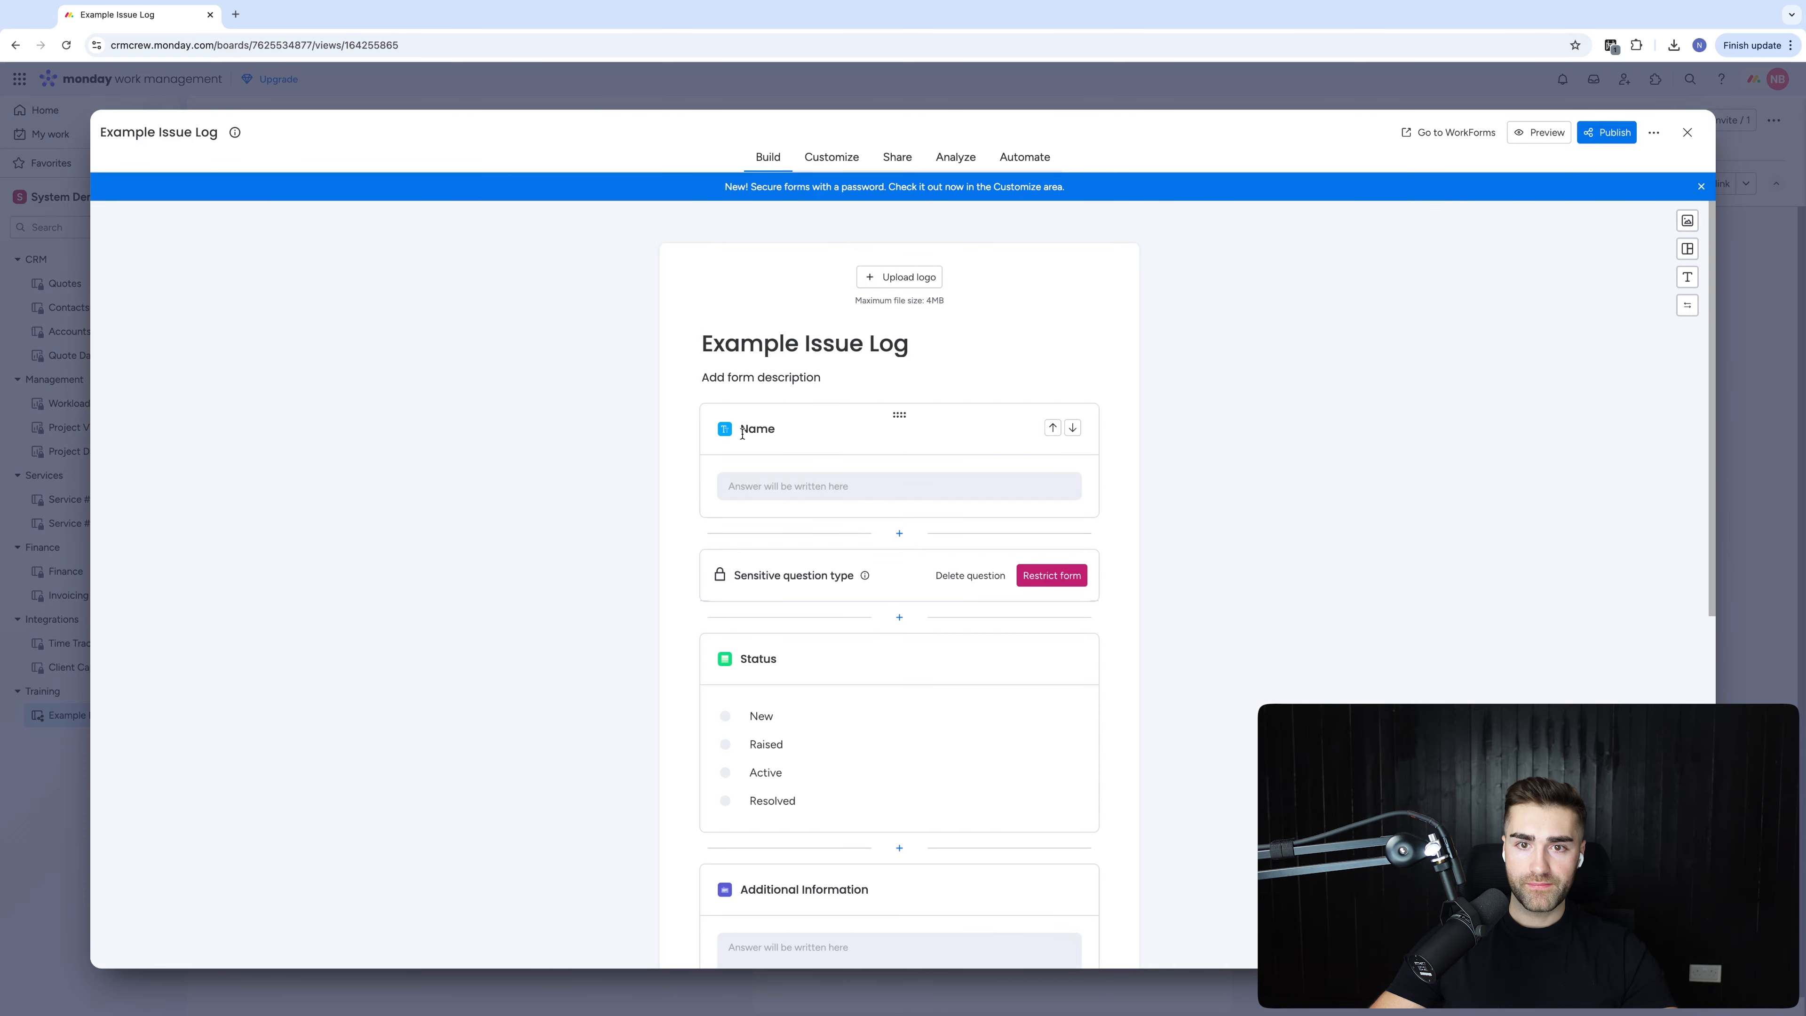
{"action": "left_click", "coordinate": [746, 434]}
{"action": "left_click", "coordinate": [806, 343]}
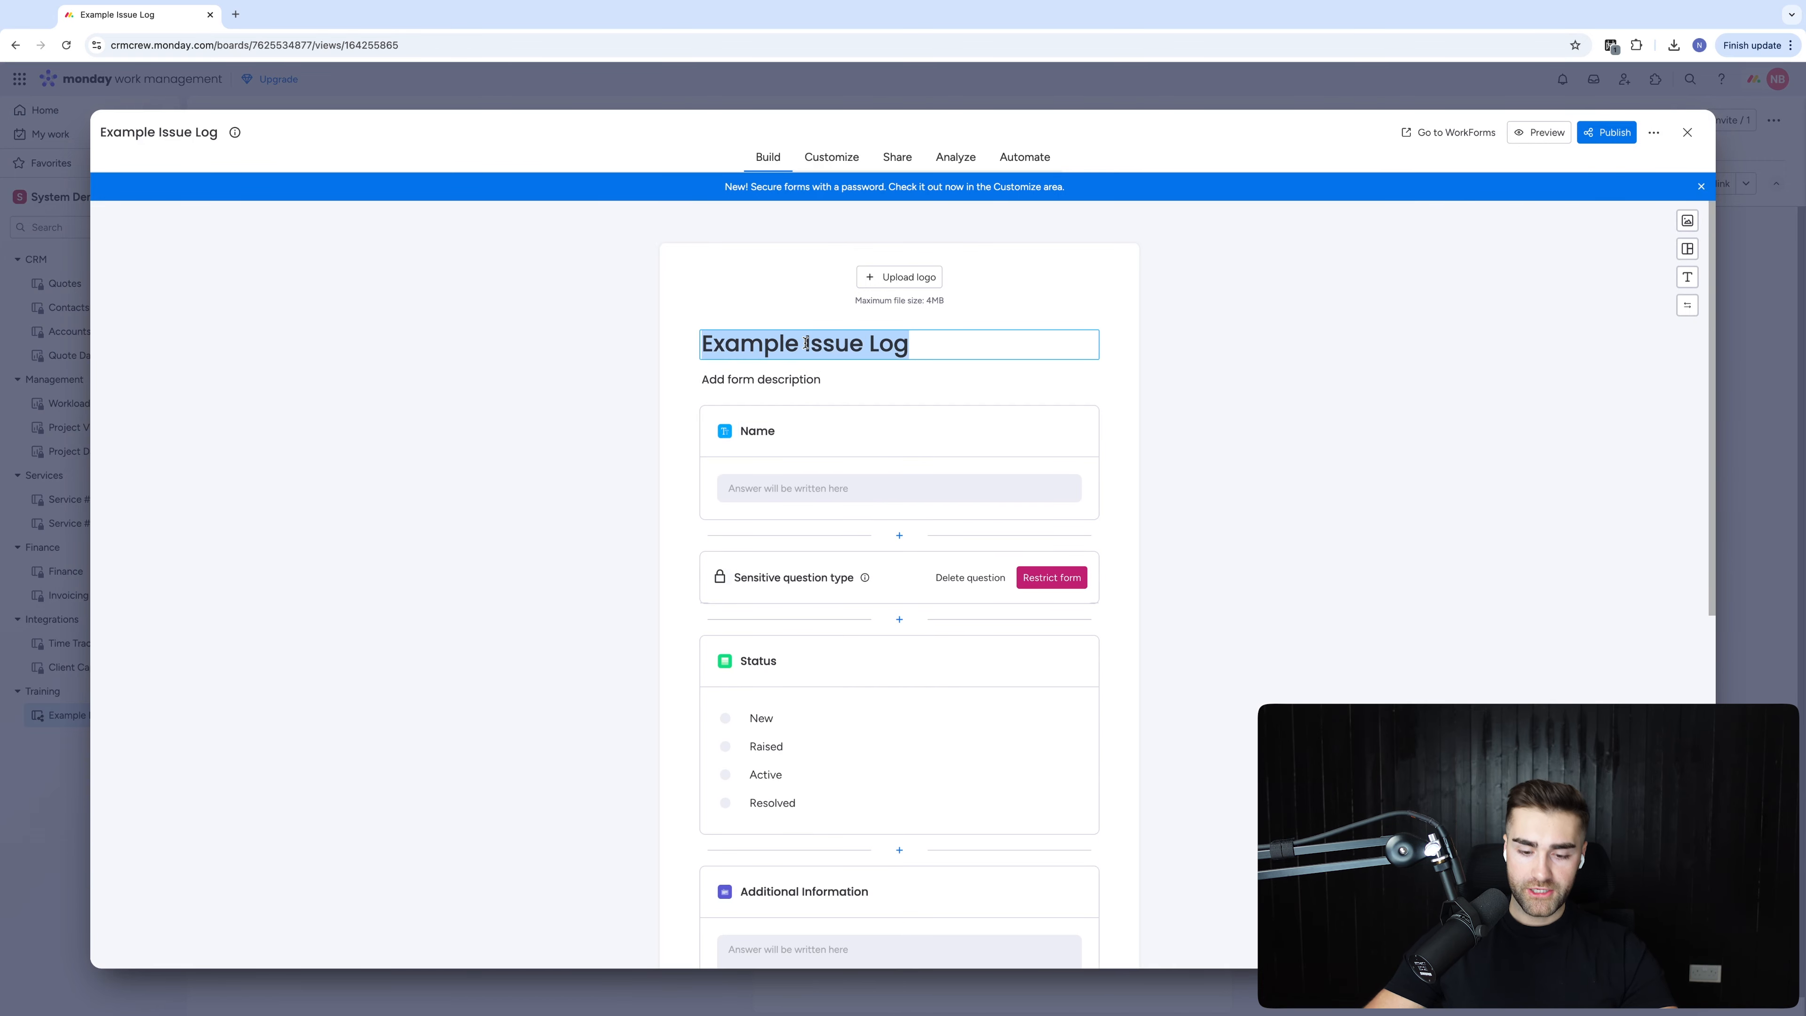
{"action": "type", "text": "Iss"}
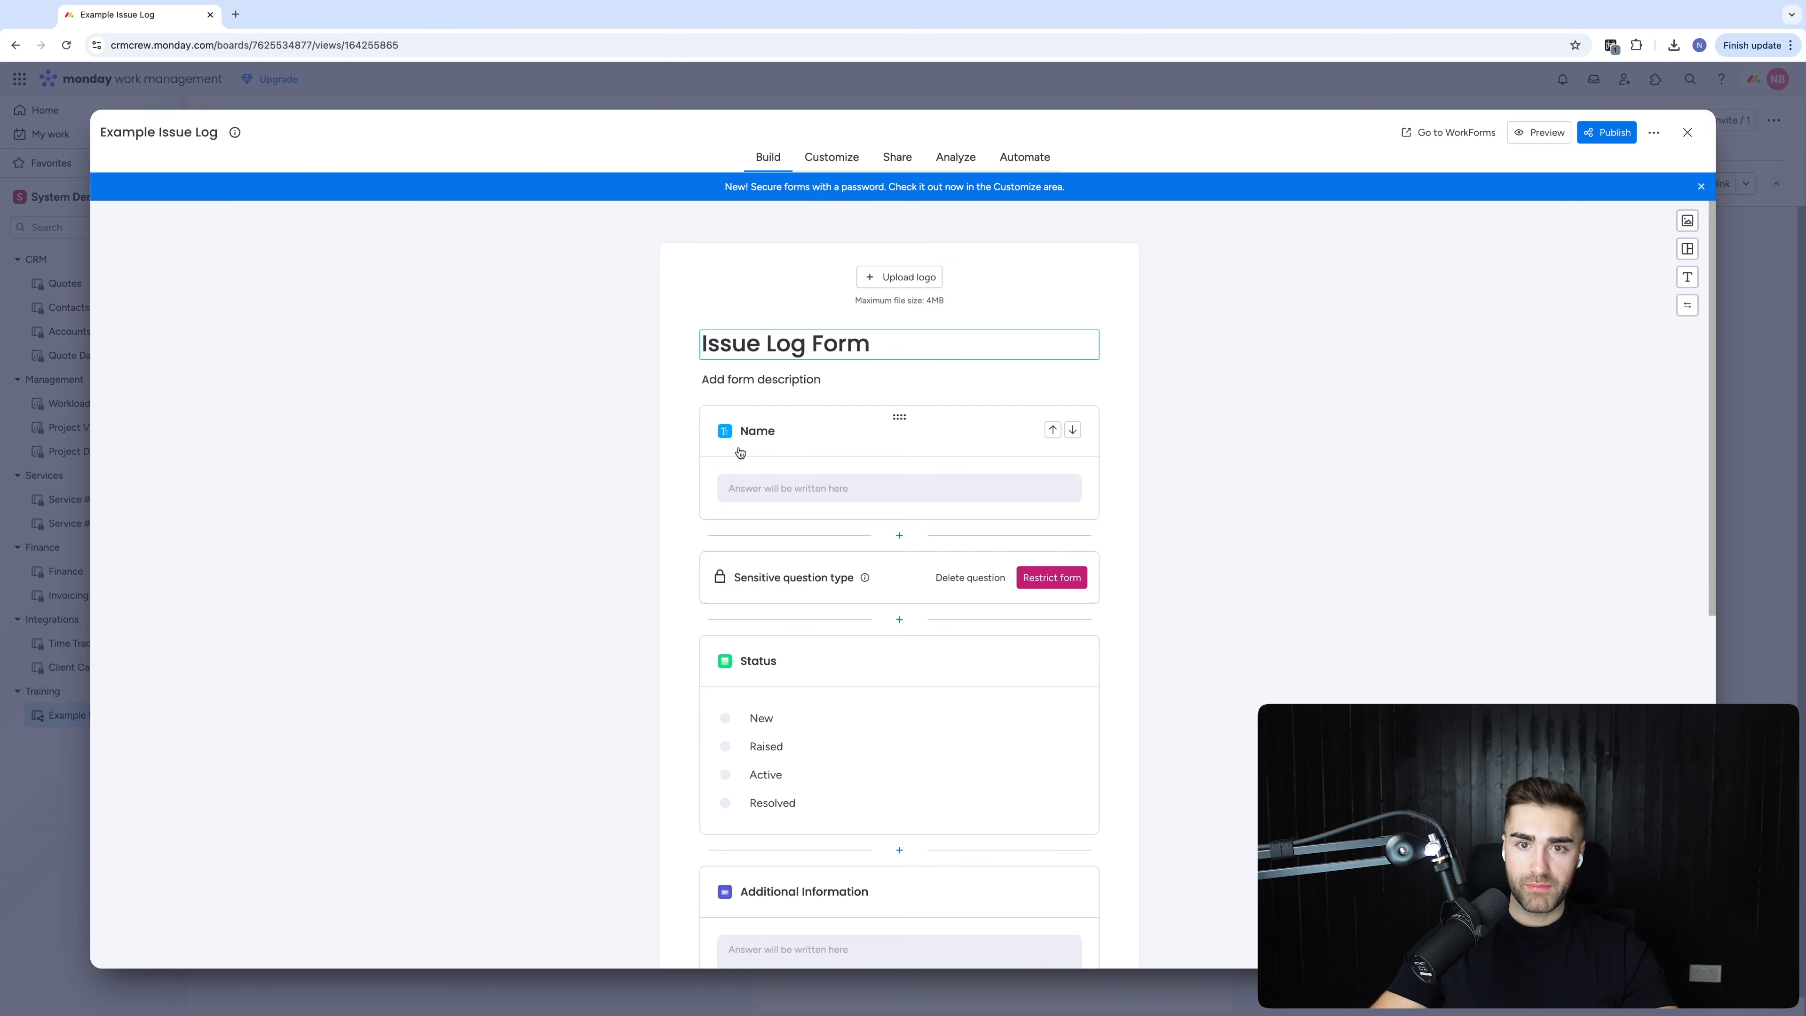
Start retitling the Name question, clearing the mistyped wording
{"action": "left_click", "coordinate": [749, 432]}
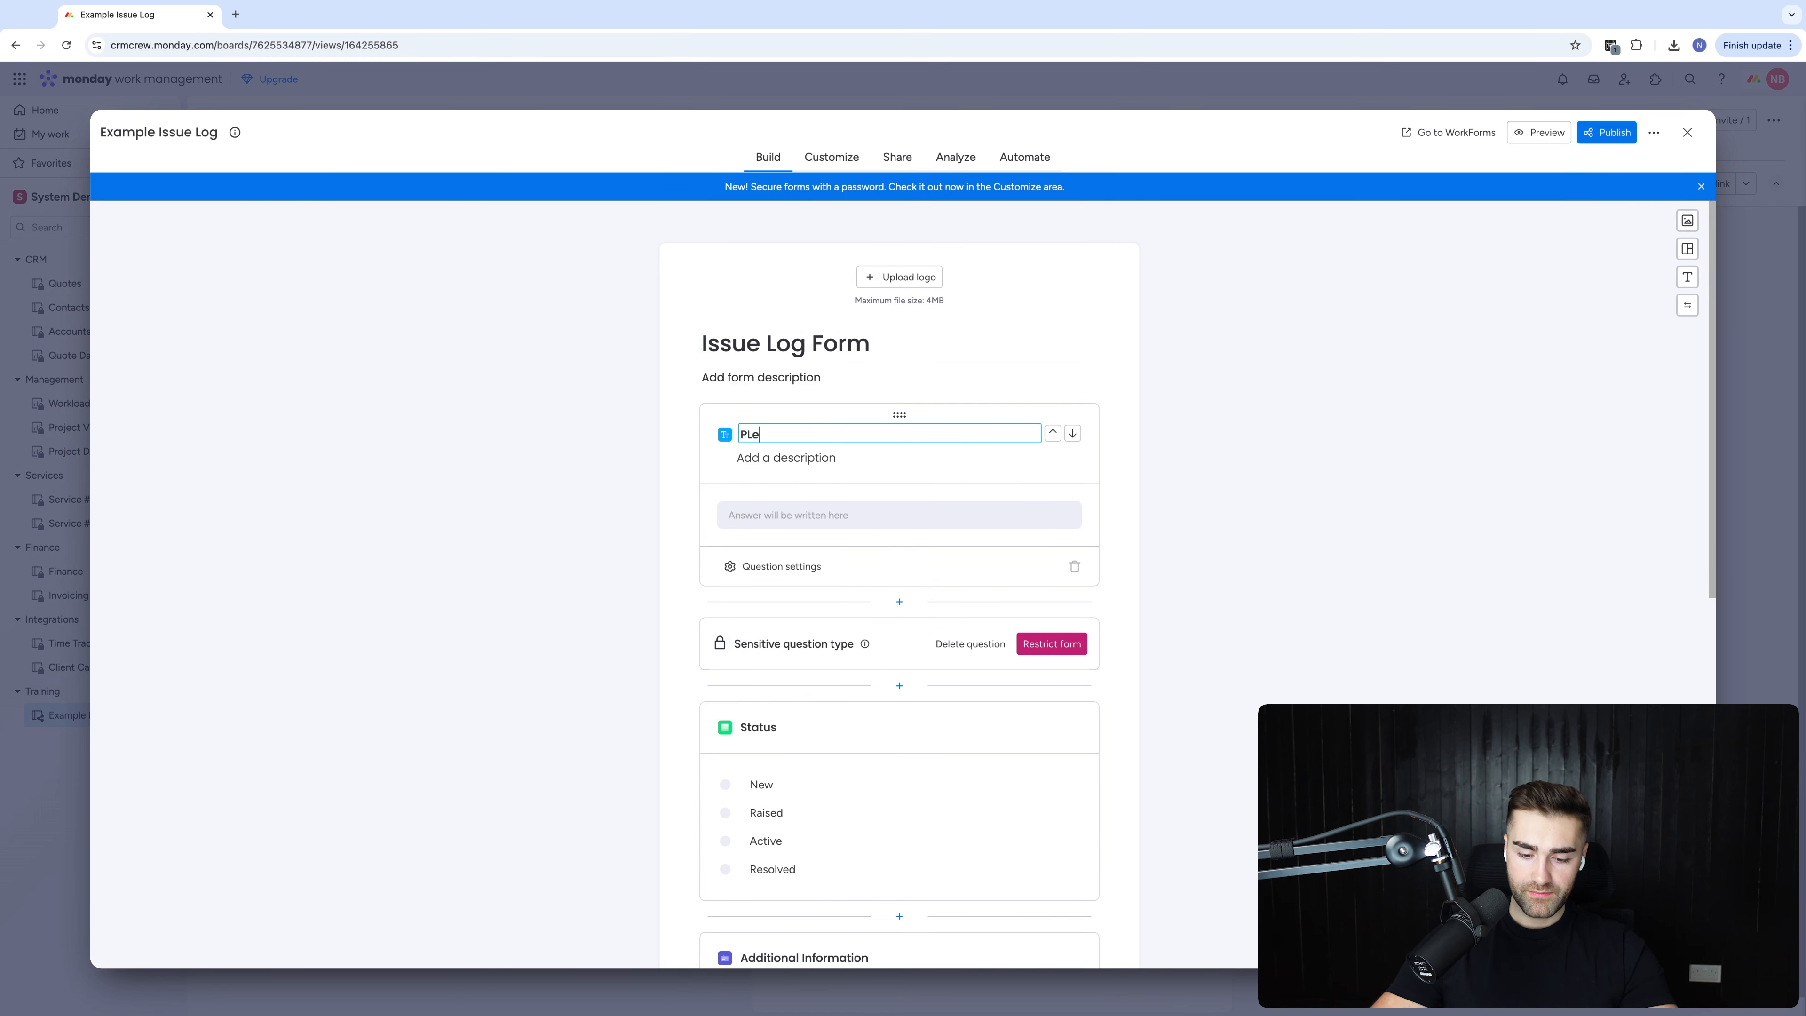
{"action": "type", "text": "PLease Pro"}
{"action": "key", "text": "BackSpace"}
{"action": "key", "text": "BackSpace"}
{"action": "key", "text": "BackSpace"}
{"action": "key", "text": "BackSpace"}
{"action": "key", "text": "BackSpace"}
{"action": "key", "text": "BackSpace"}
{"action": "key", "text": "BackSpace"}
{"action": "key", "text": "BackSpace"}
{"action": "key", "text": "BackSpace"}
{"action": "key", "text": "BackSpace"}
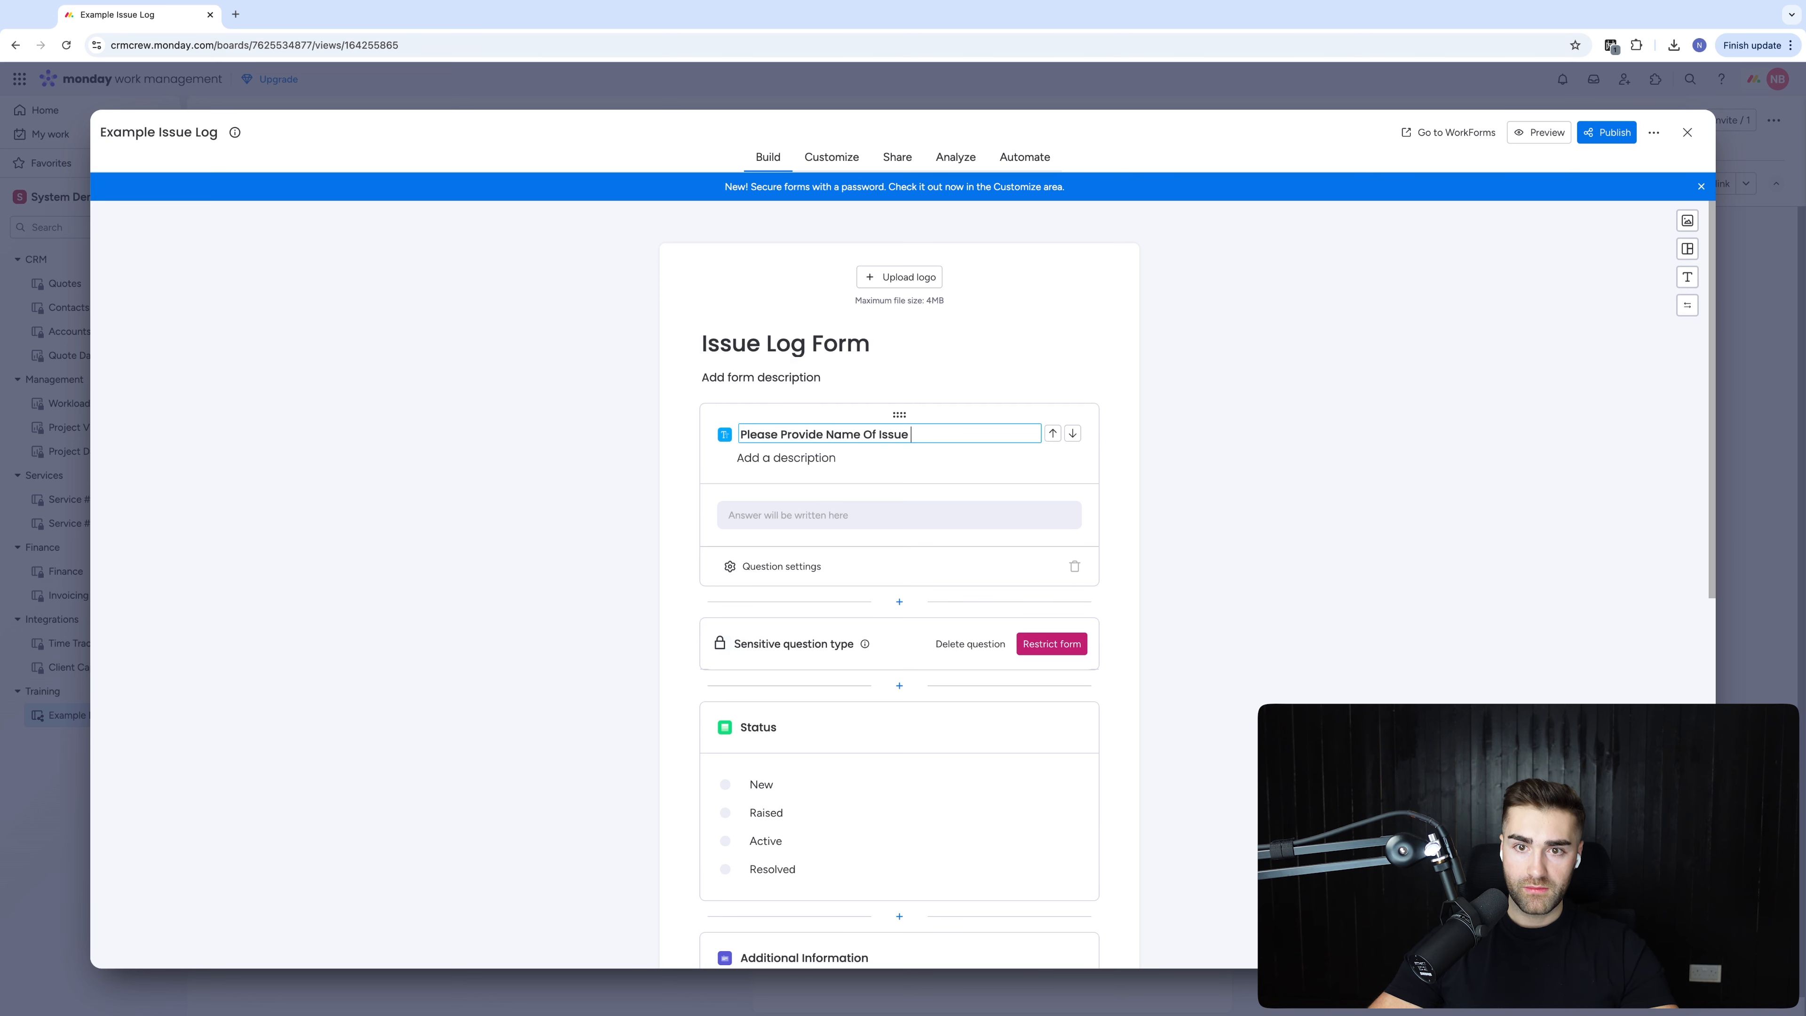
{"action": "left_click", "coordinate": [568, 637]}
Hide the Status question and restrict the form to account members only
{"action": "scroll", "coordinate": [963, 589], "scroll_direction": "down", "scroll_amount": 5}
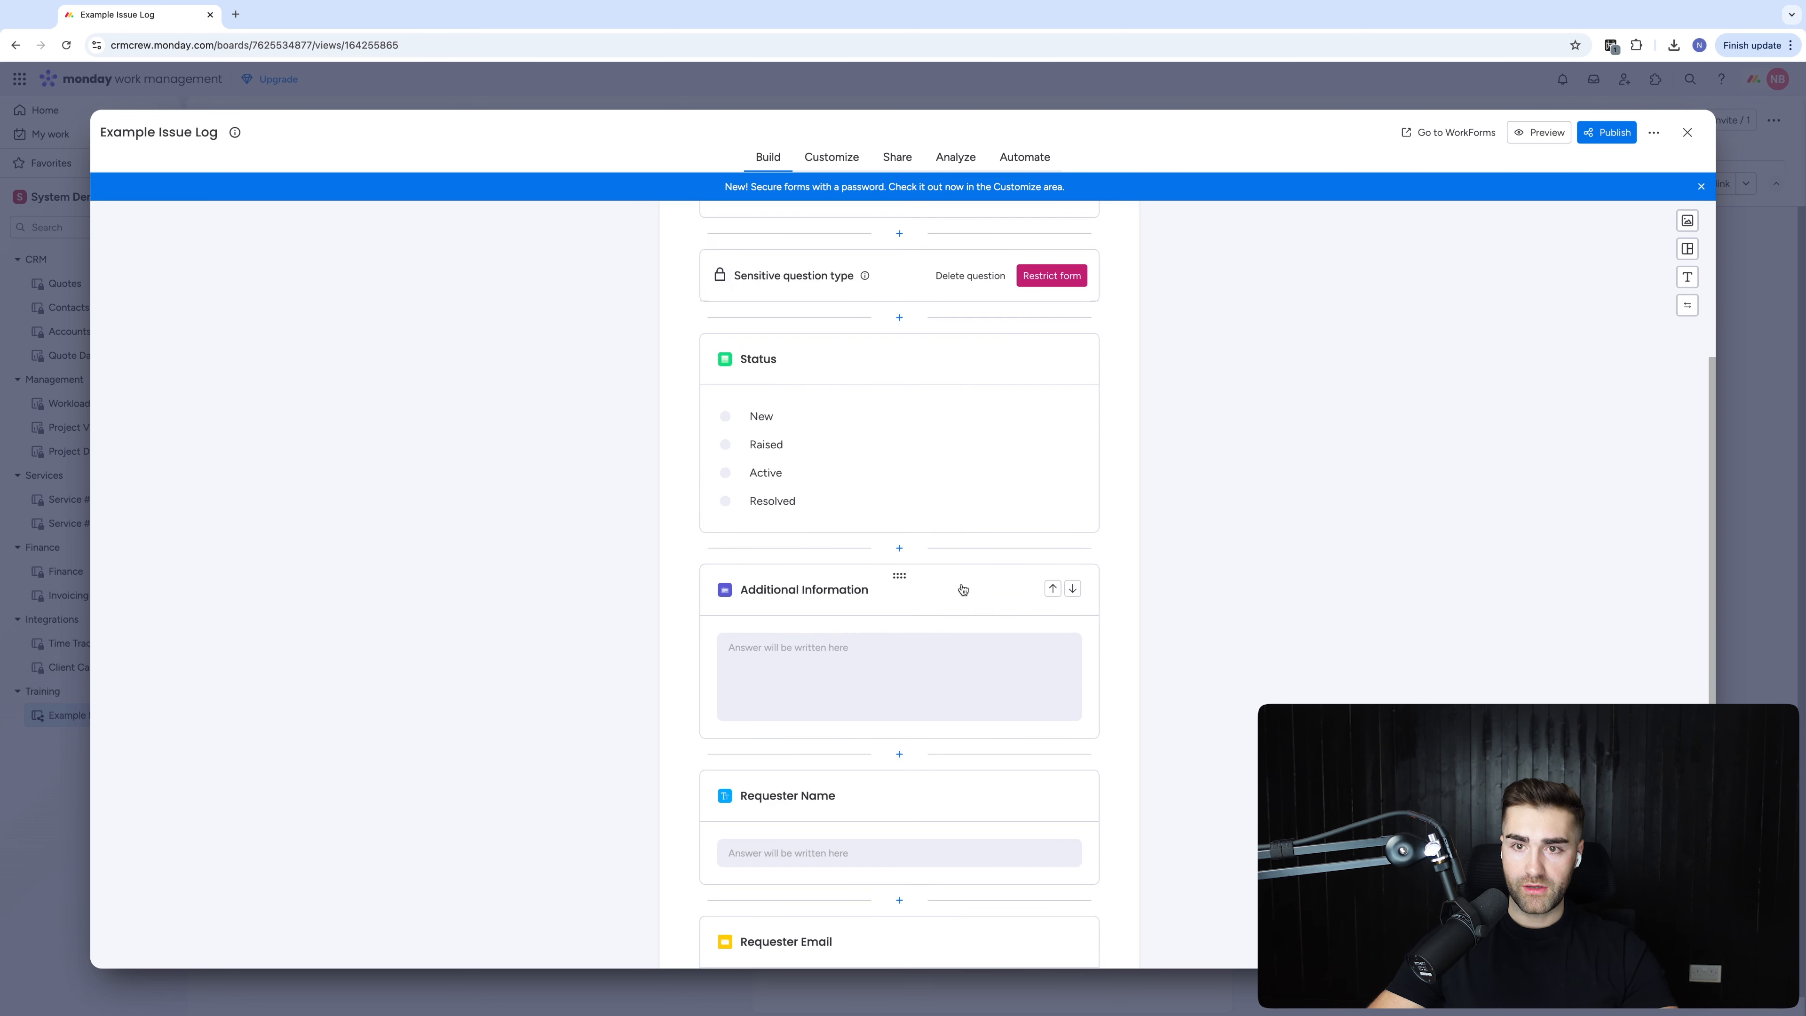
{"action": "left_click", "coordinate": [923, 361]}
{"action": "left_click", "coordinate": [775, 609]}
{"action": "left_click", "coordinate": [897, 715]}
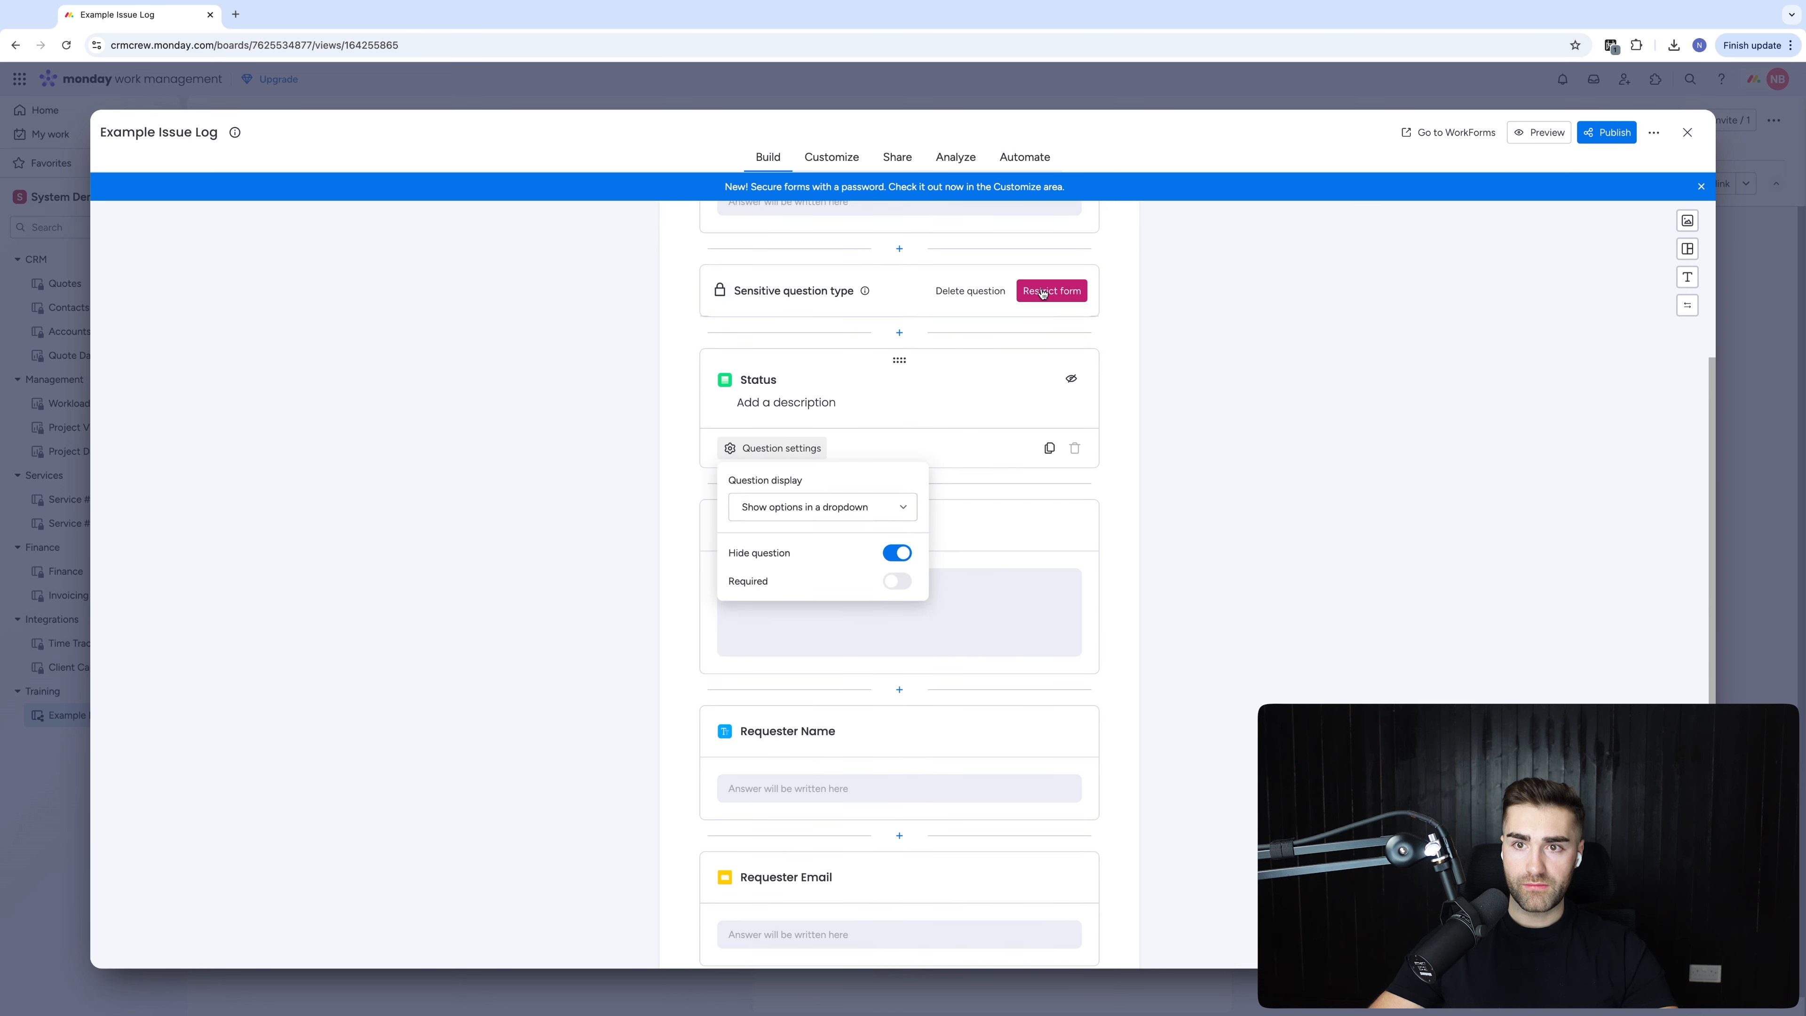
{"action": "left_click", "coordinate": [1042, 292]}
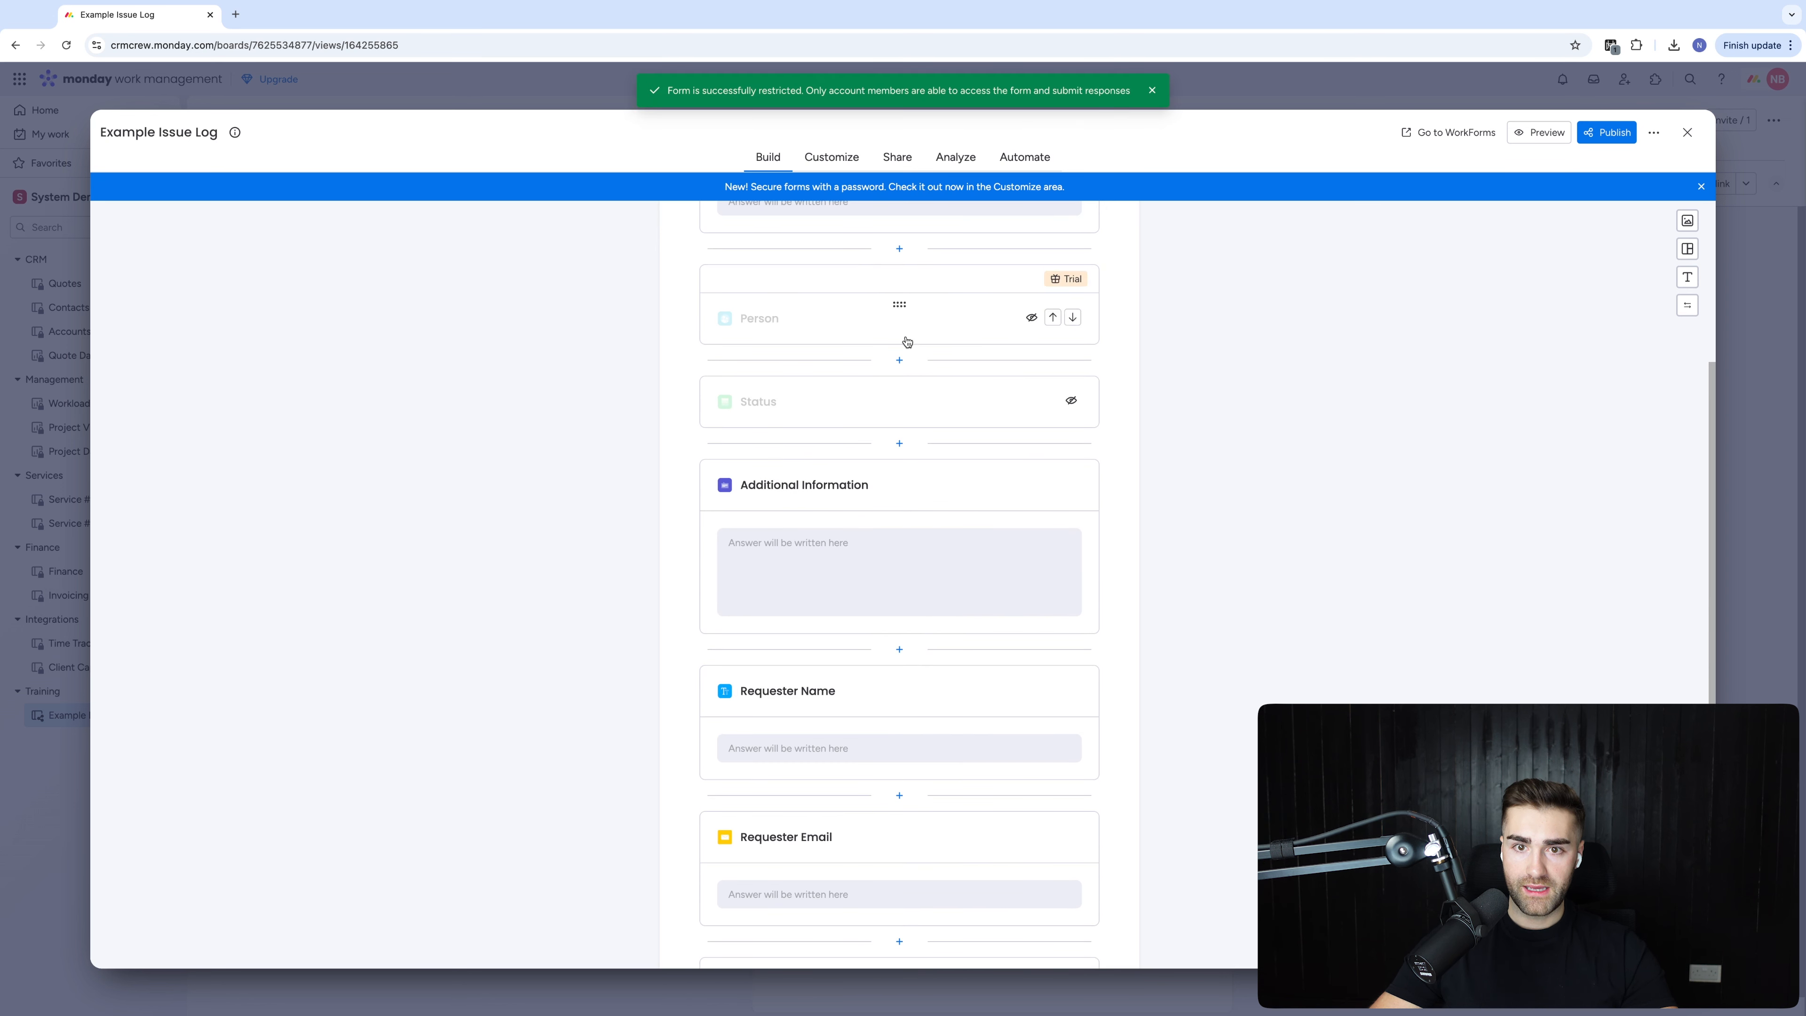
Make the issue-name, details, Requester Name and Requester Email questions required
{"action": "left_click", "coordinate": [822, 538]}
{"action": "left_click", "coordinate": [782, 683]}
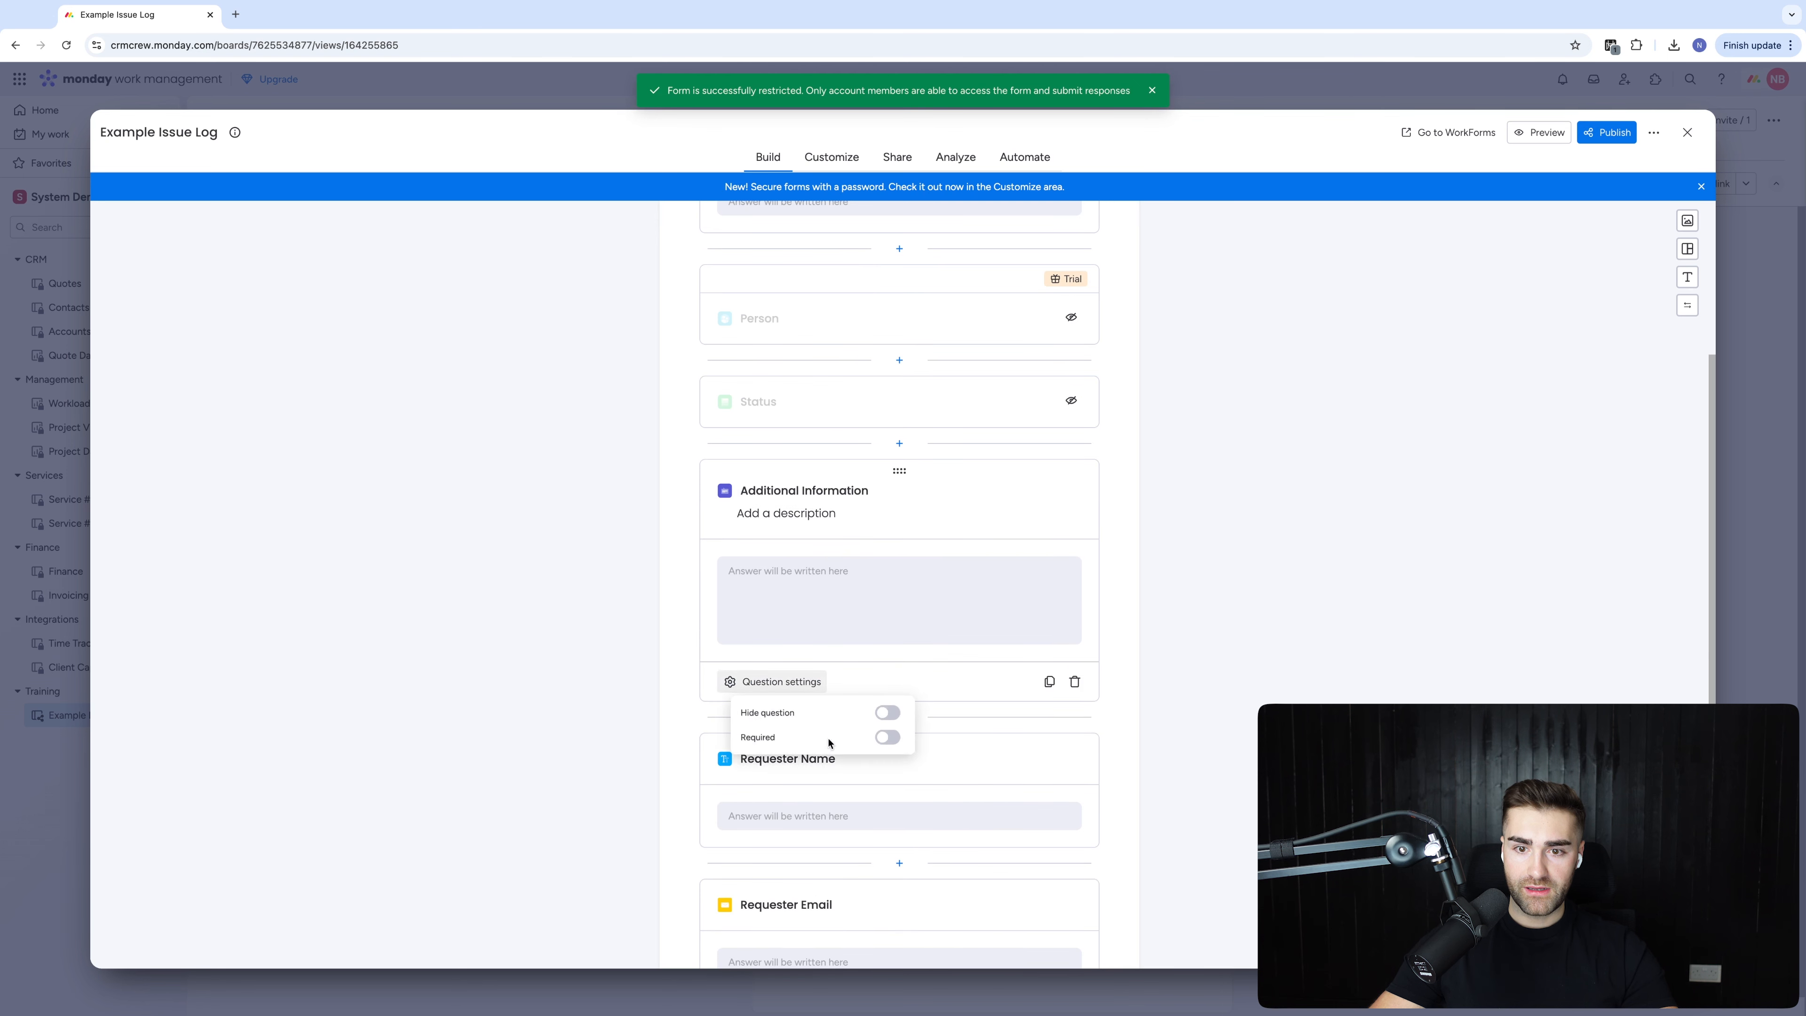
{"action": "scroll", "coordinate": [930, 815], "scroll_direction": "up", "scroll_amount": 5}
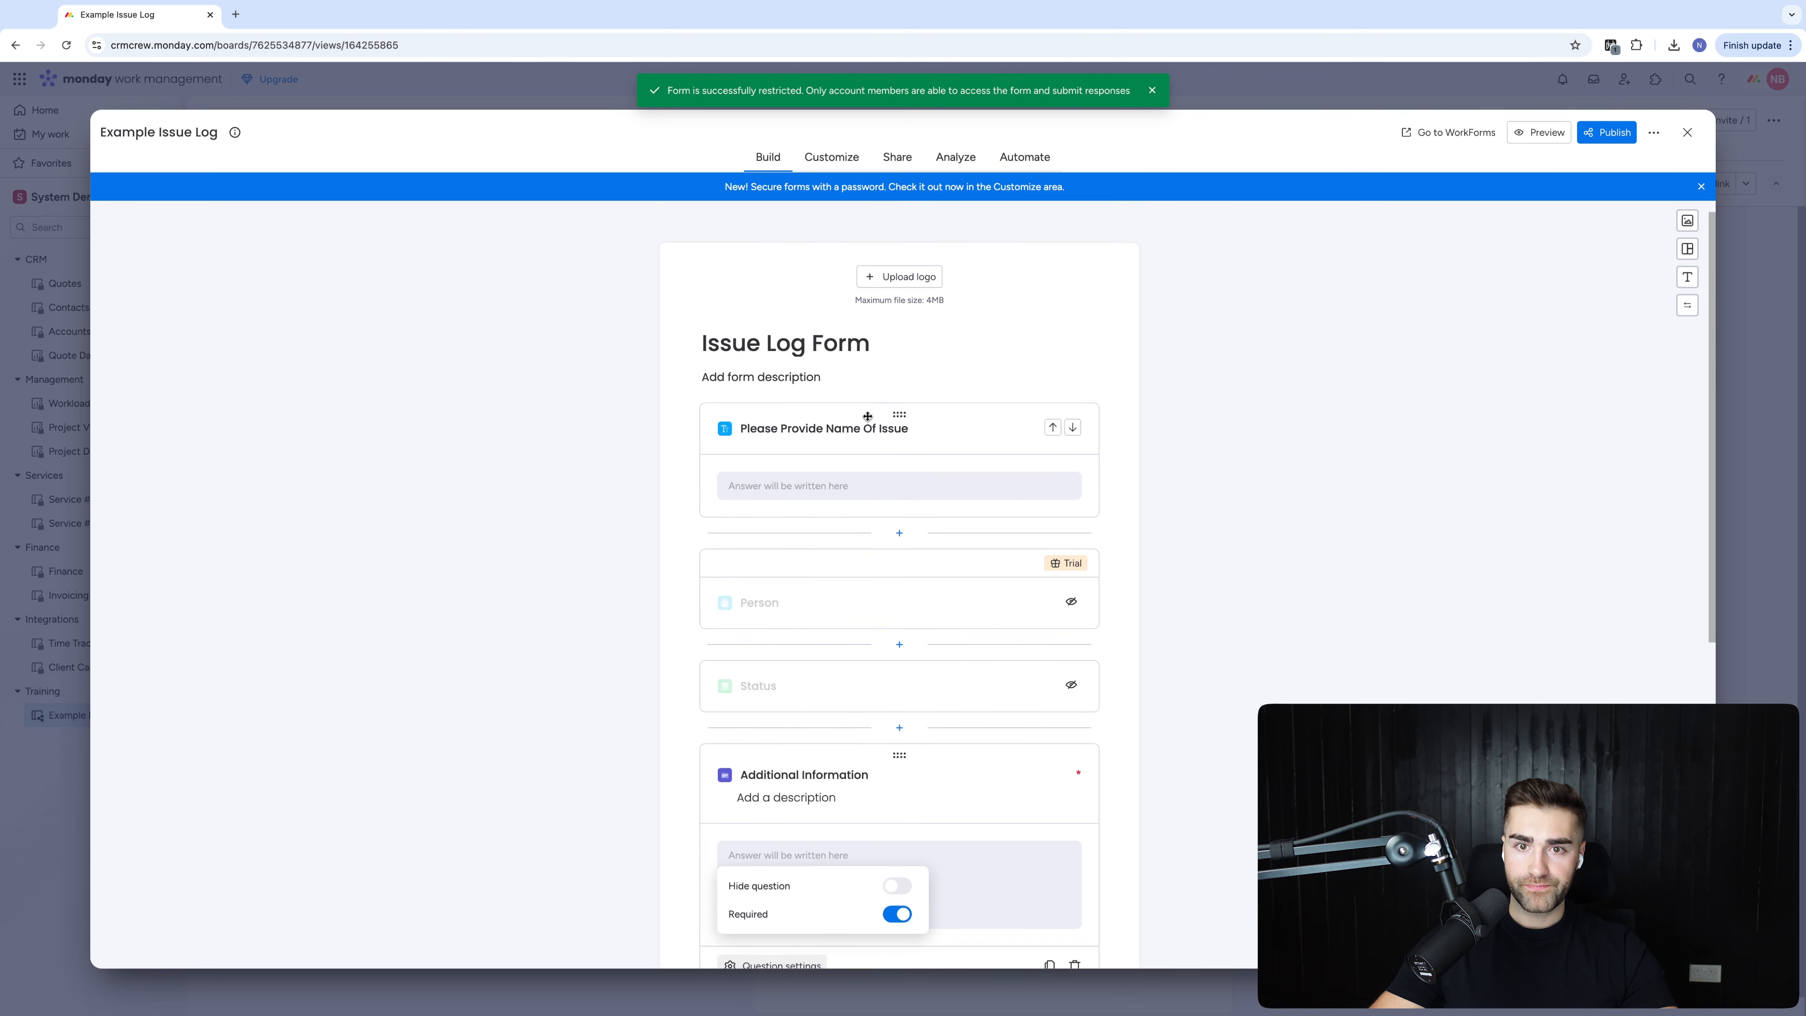
{"action": "left_click", "coordinate": [860, 475]}
{"action": "left_click", "coordinate": [782, 565]}
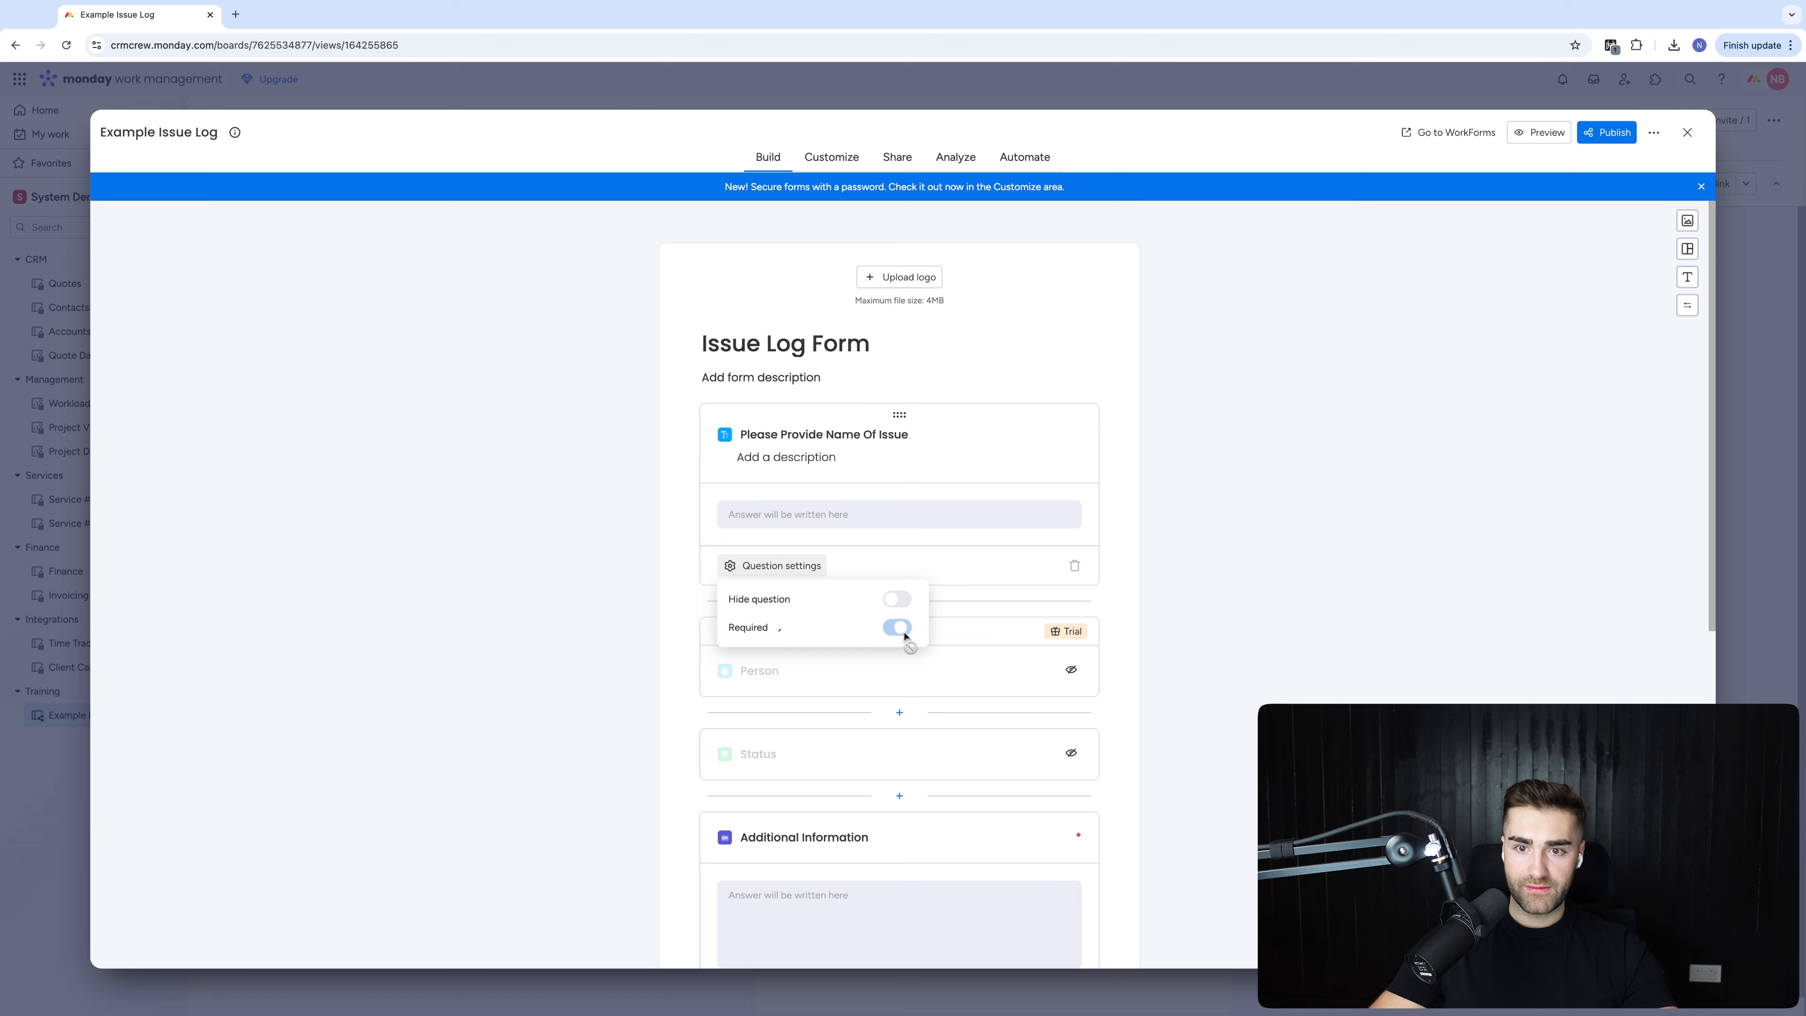
{"action": "scroll", "coordinate": [905, 635], "scroll_direction": "down", "scroll_amount": 8}
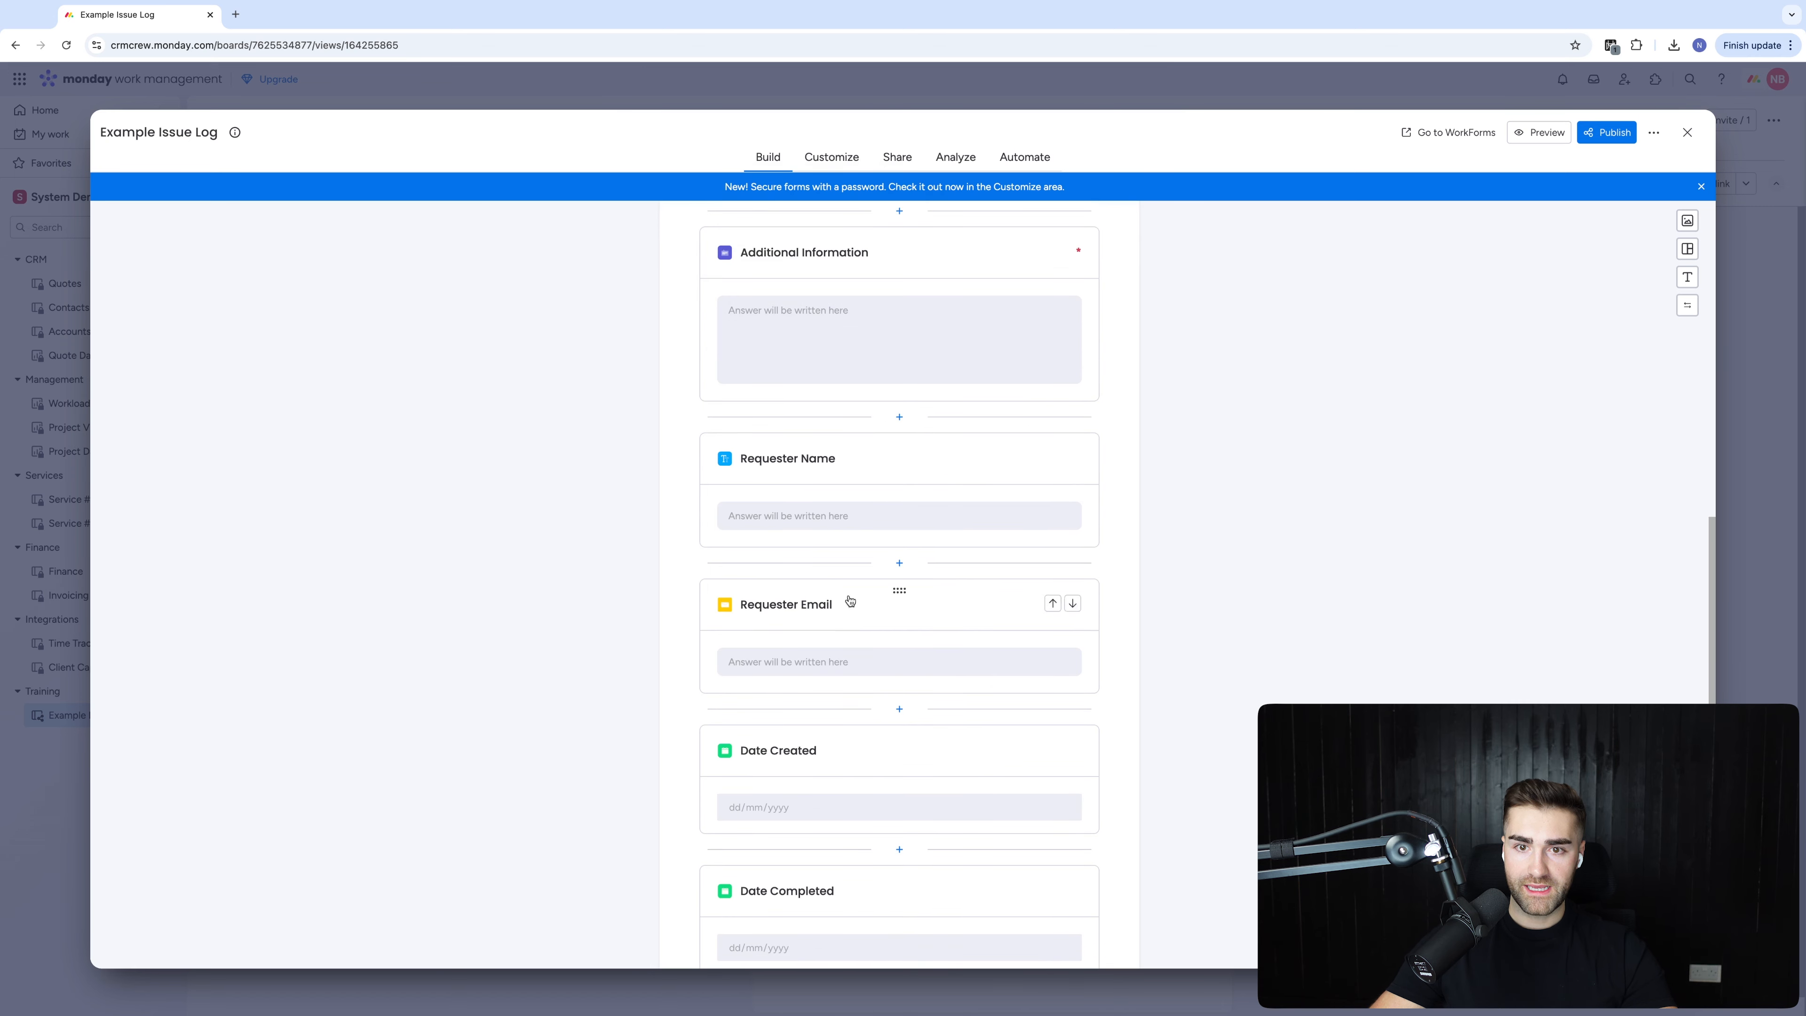
{"action": "left_click", "coordinate": [818, 498]}
{"action": "left_click", "coordinate": [782, 592]}
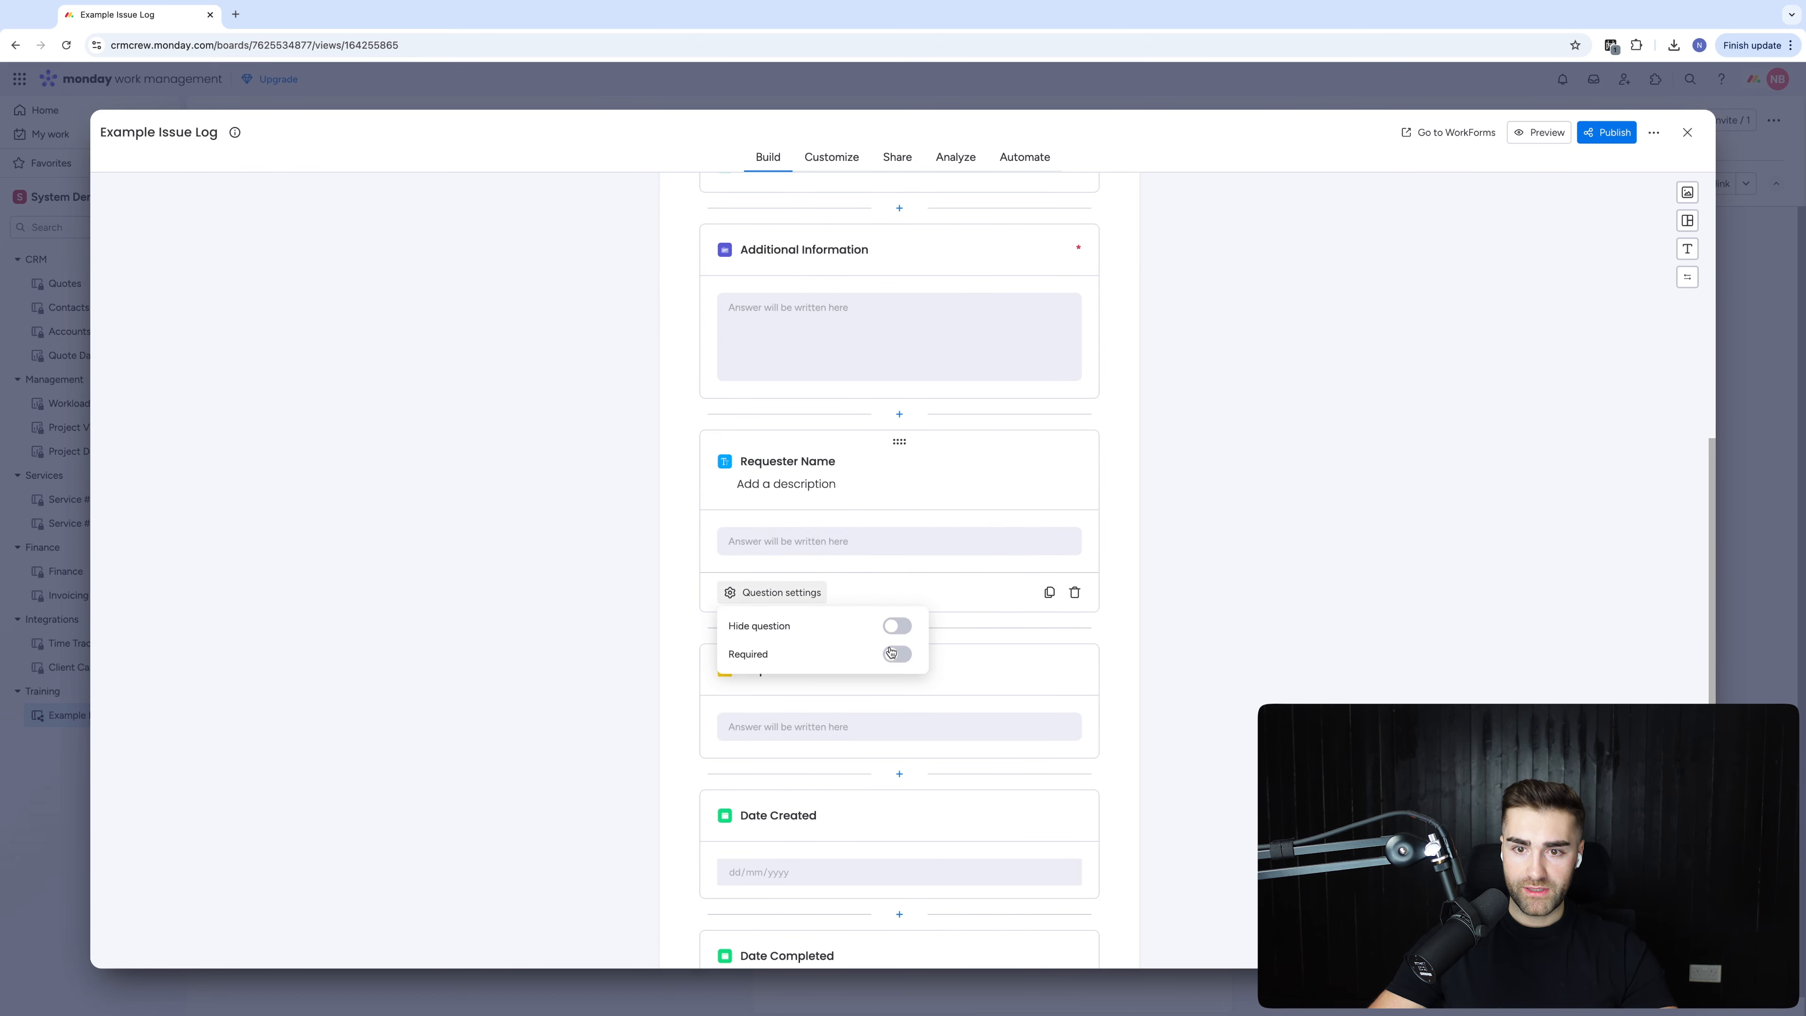
{"action": "left_click", "coordinate": [905, 757]}
{"action": "left_click", "coordinate": [789, 593]}
{"action": "left_click", "coordinate": [895, 654]}
Hide the Date Created and Date Completed questions from the form
{"action": "left_click", "coordinate": [972, 686]}
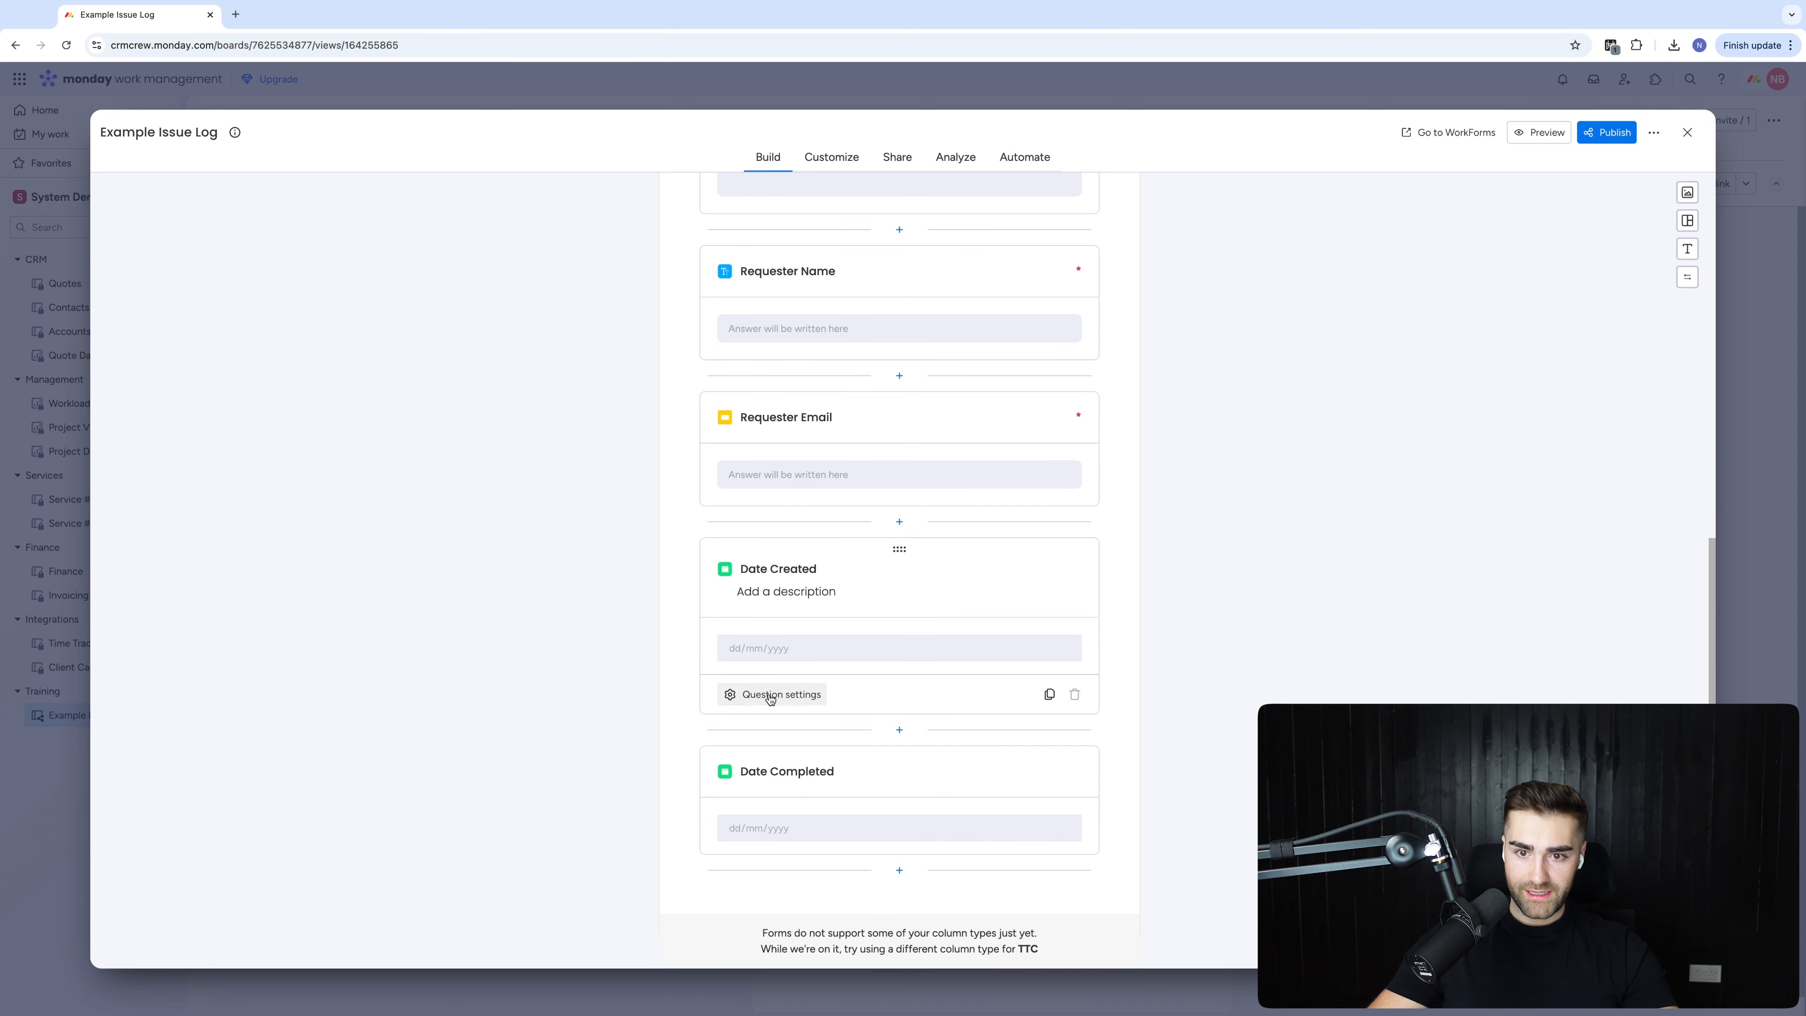
{"action": "left_click", "coordinate": [781, 694]}
{"action": "left_click", "coordinate": [897, 796]}
{"action": "left_click", "coordinate": [859, 795]}
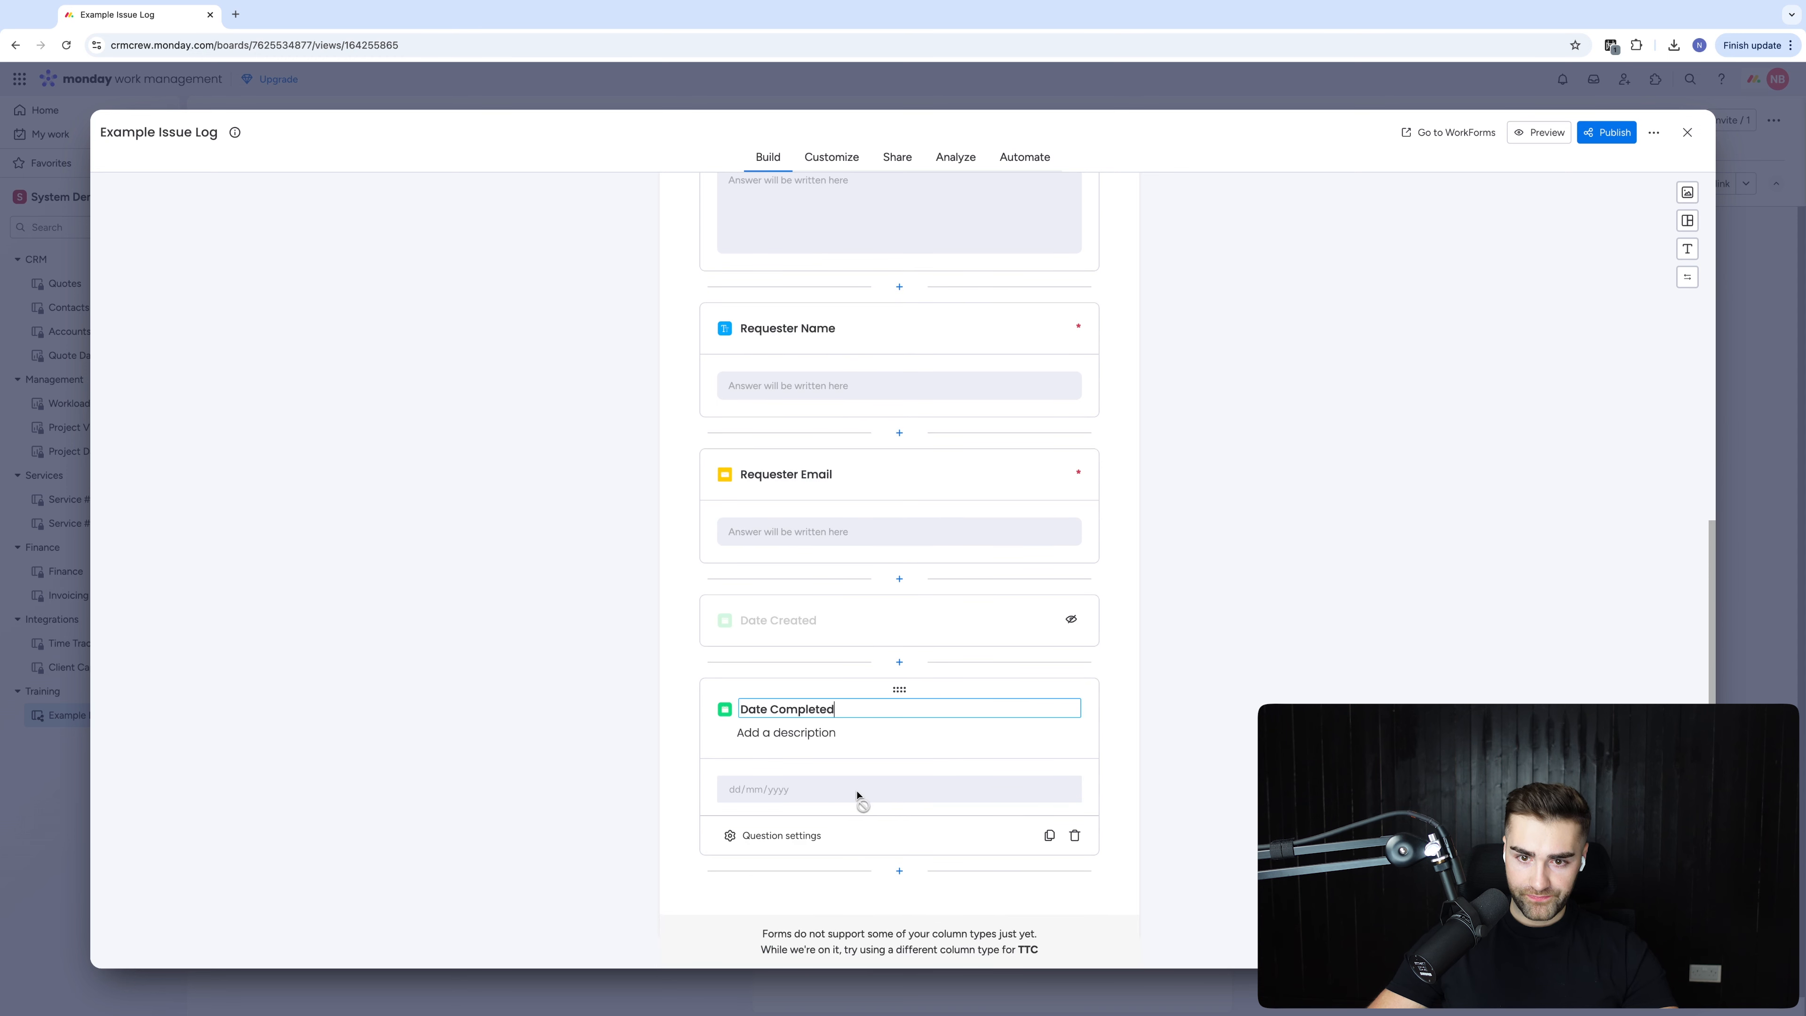
{"action": "left_click", "coordinate": [802, 834]}
{"action": "left_click", "coordinate": [897, 775]}
{"action": "scroll", "coordinate": [925, 498], "scroll_direction": "up", "scroll_amount": 5}
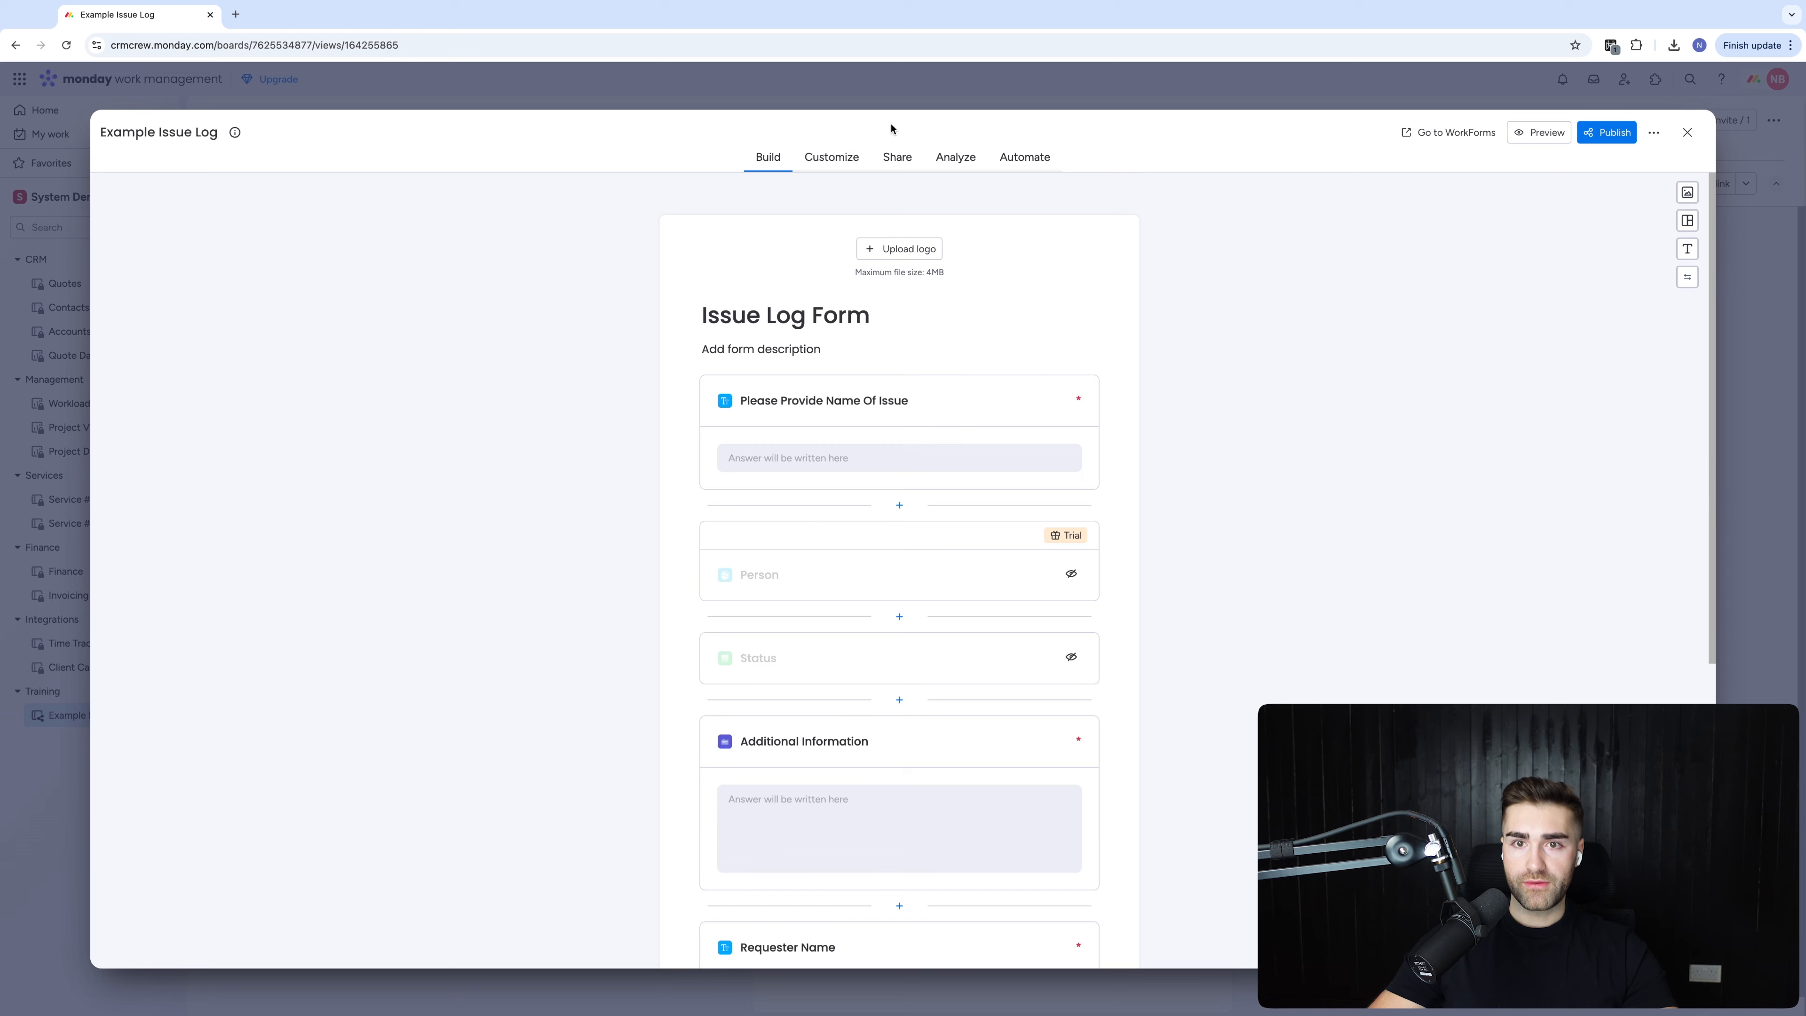
{"action": "left_click", "coordinate": [831, 157]}
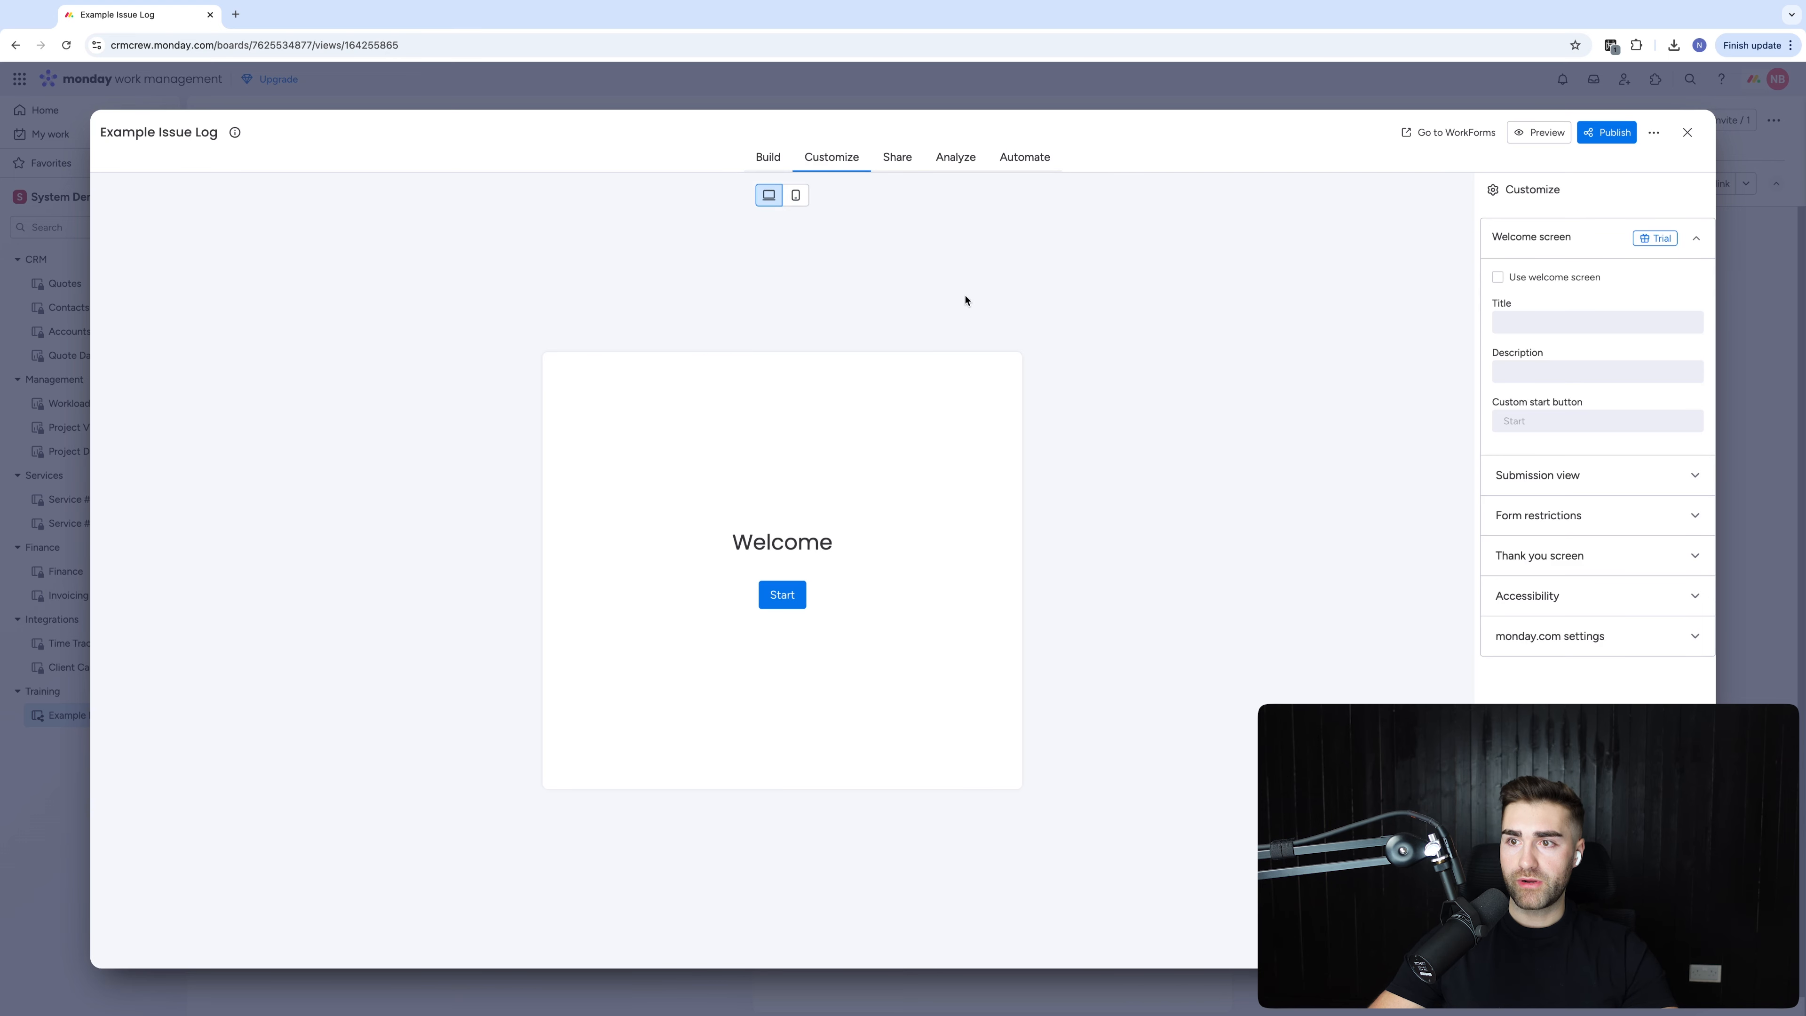
Hide the monday.com branding and turn off saving draft submissions
{"action": "left_click", "coordinate": [1529, 237]}
{"action": "left_click", "coordinate": [1531, 281]}
{"action": "left_click", "coordinate": [1526, 371]}
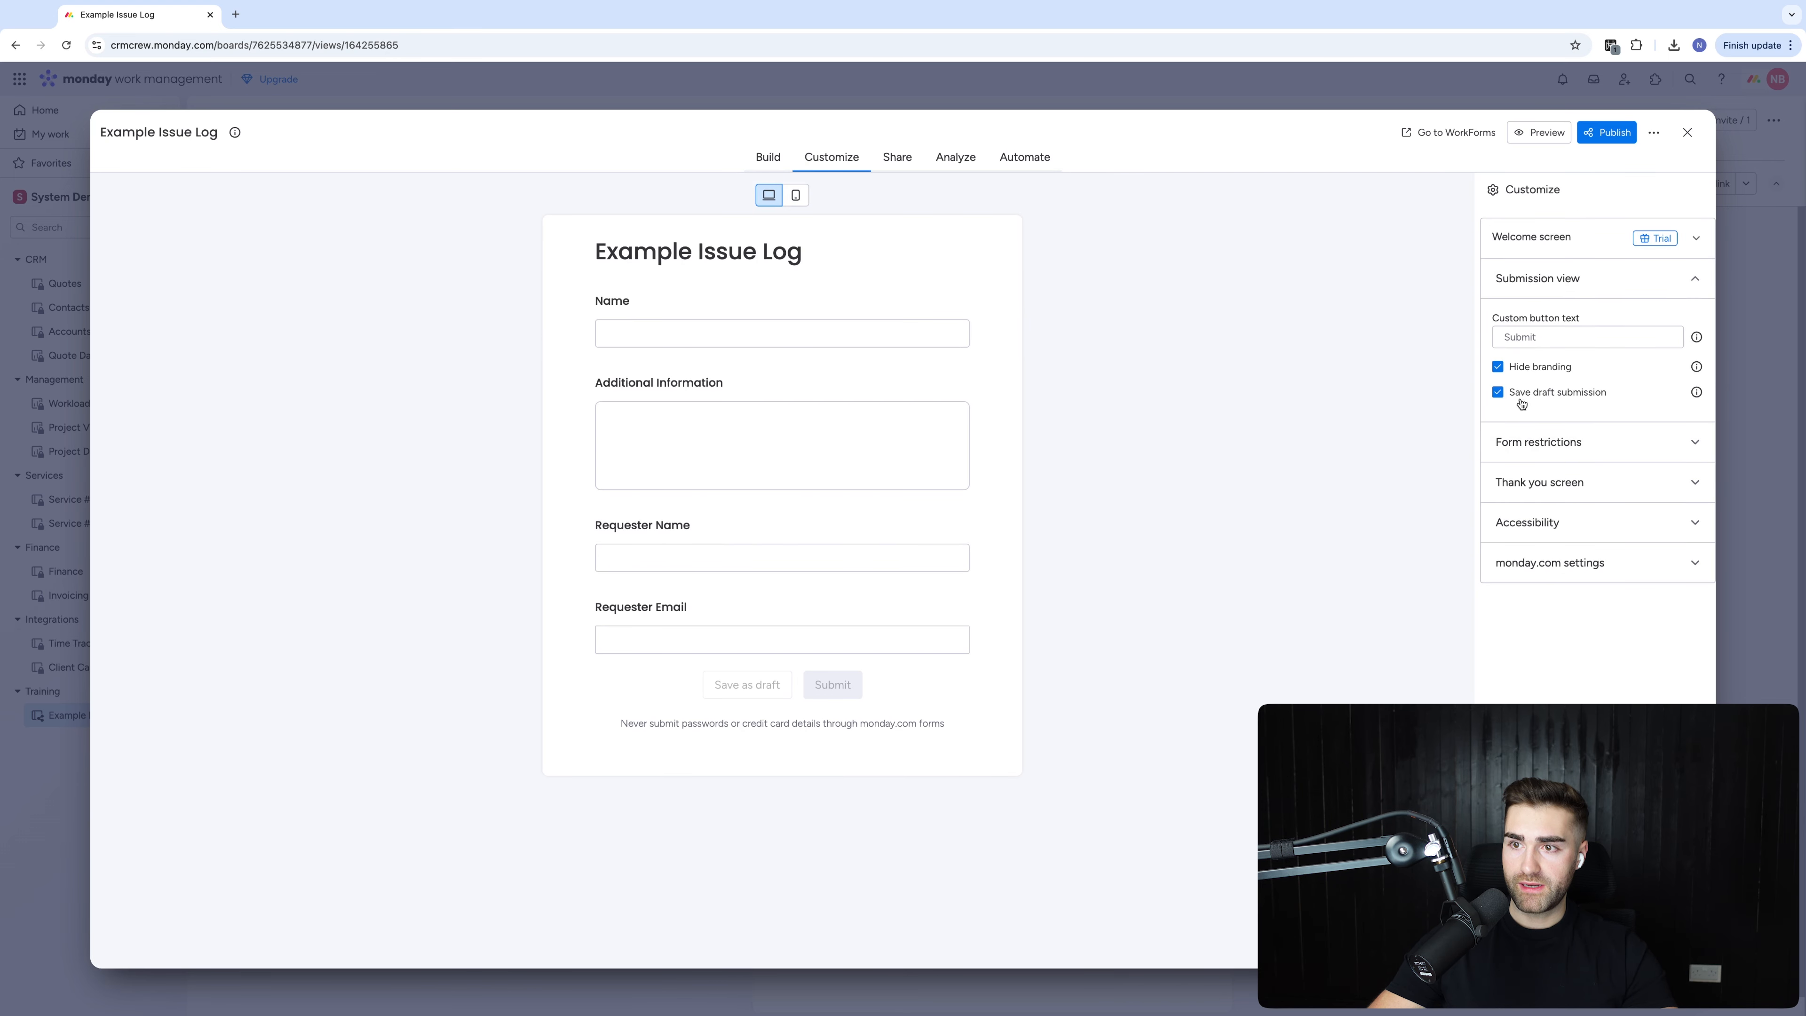
{"action": "left_click", "coordinate": [1528, 393]}
{"action": "left_click", "coordinate": [1530, 288]}
{"action": "left_click", "coordinate": [1526, 322]}
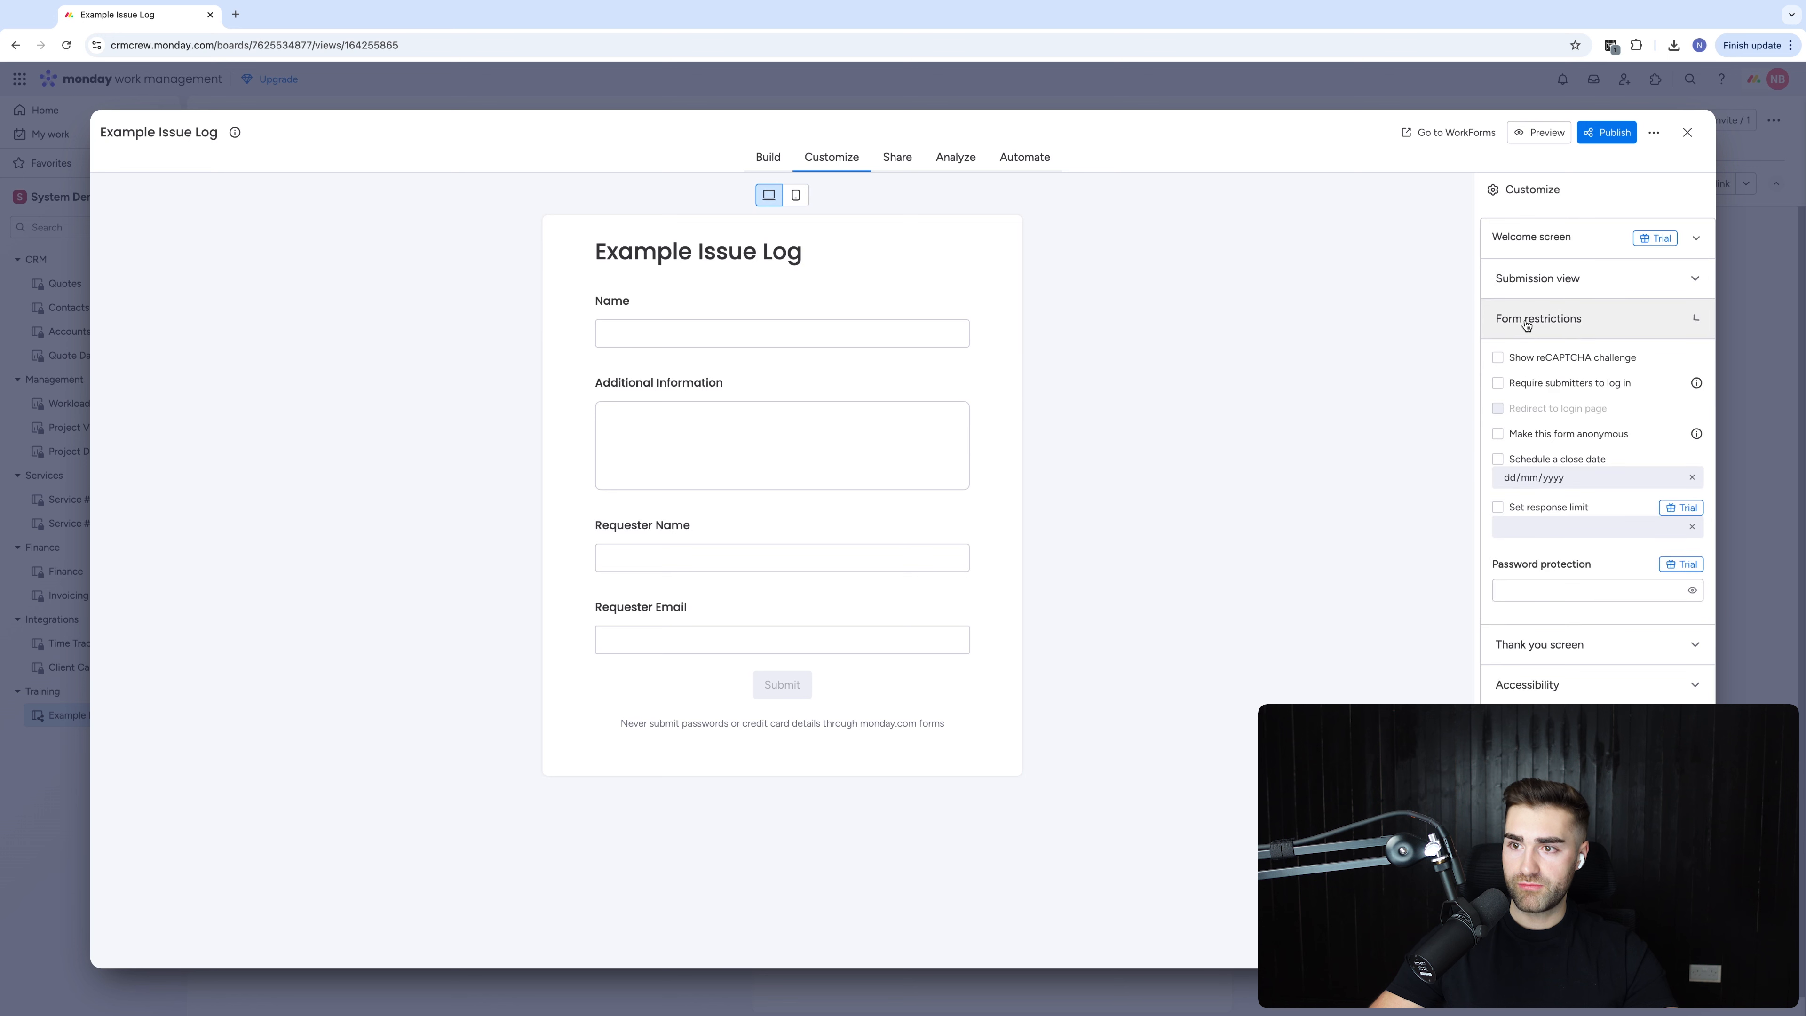
{"action": "left_click", "coordinate": [1545, 333]}
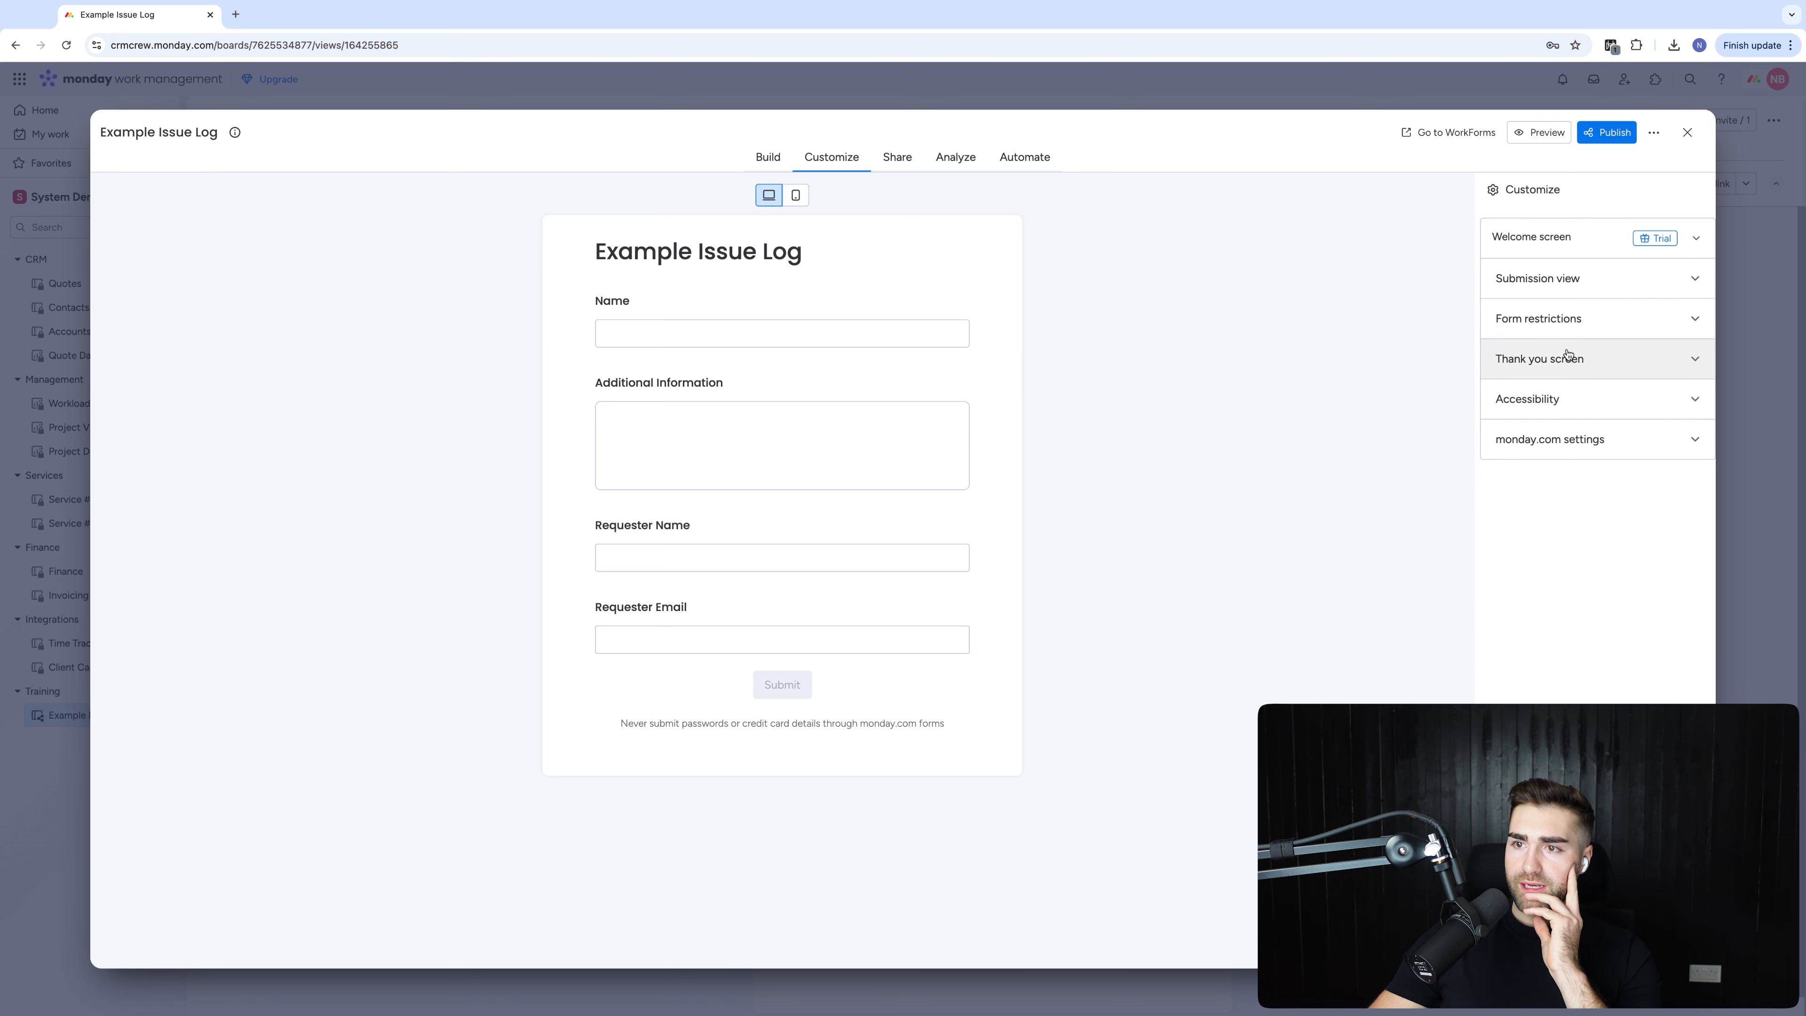
Add a resubmit button to the thank-you screen and bring up the form's Share options
{"action": "left_click", "coordinate": [1561, 363]}
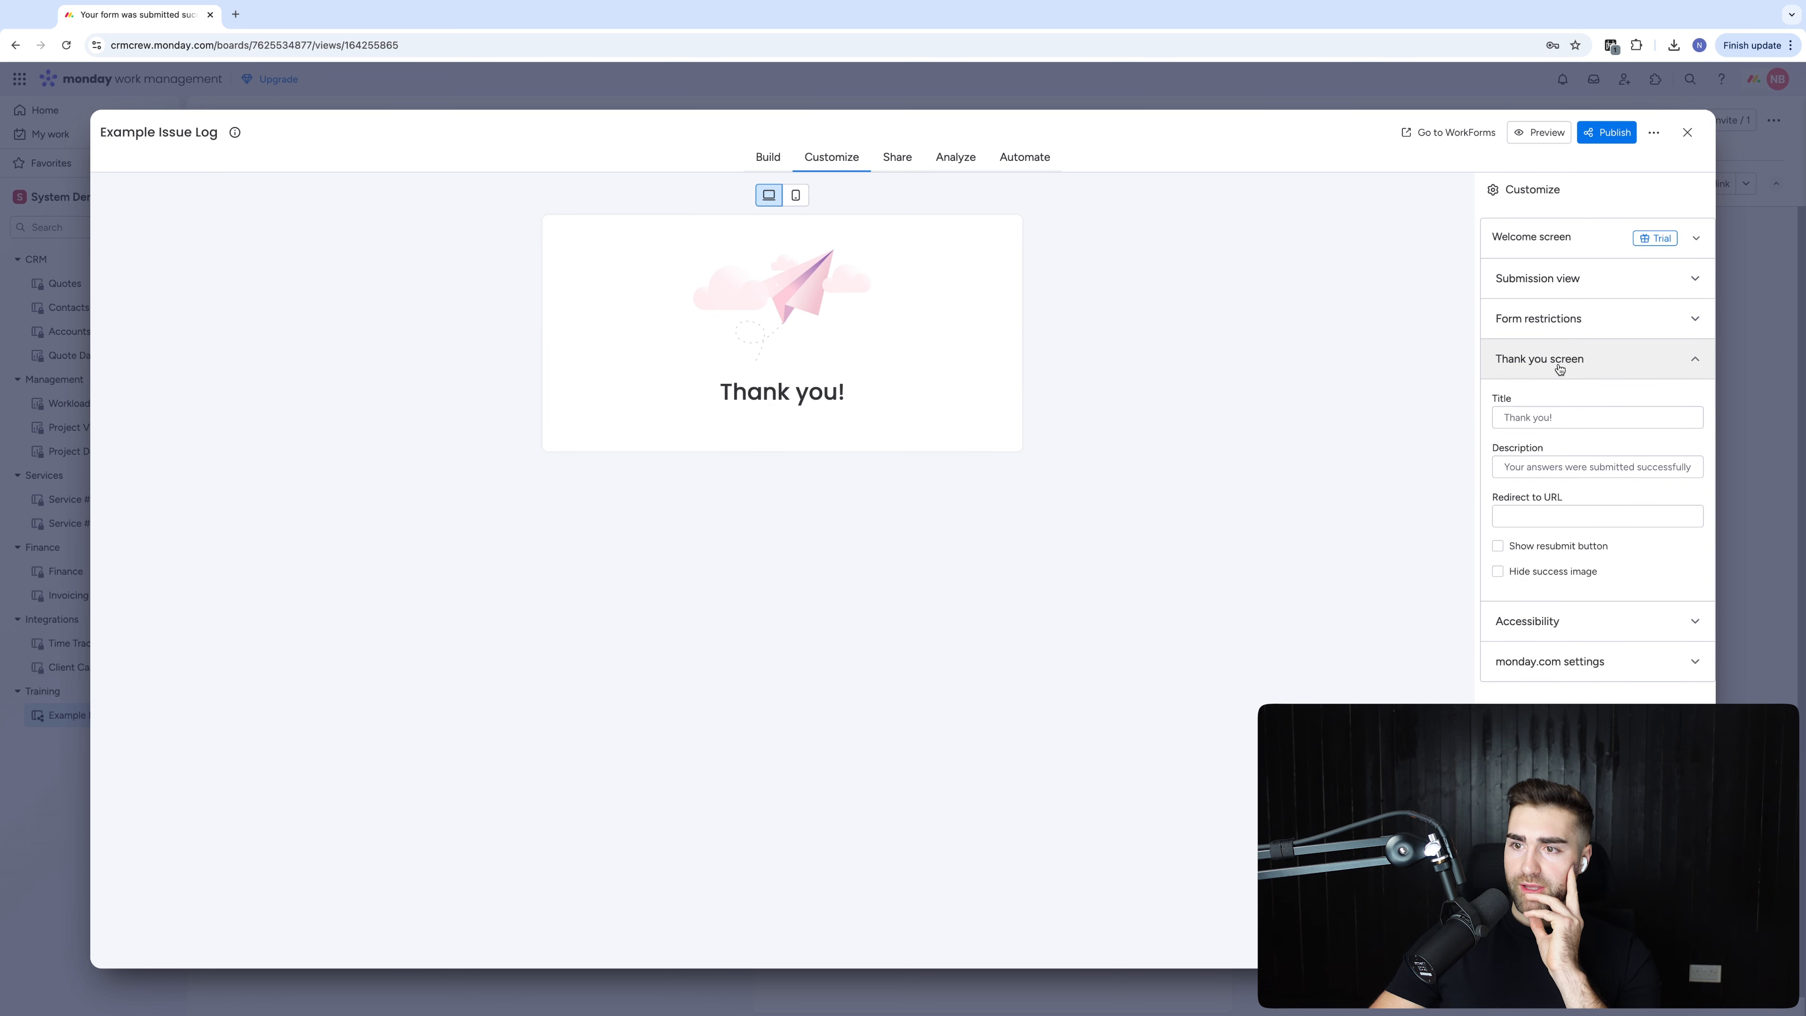
{"action": "left_click", "coordinate": [1551, 545]}
{"action": "left_click", "coordinate": [1532, 619]}
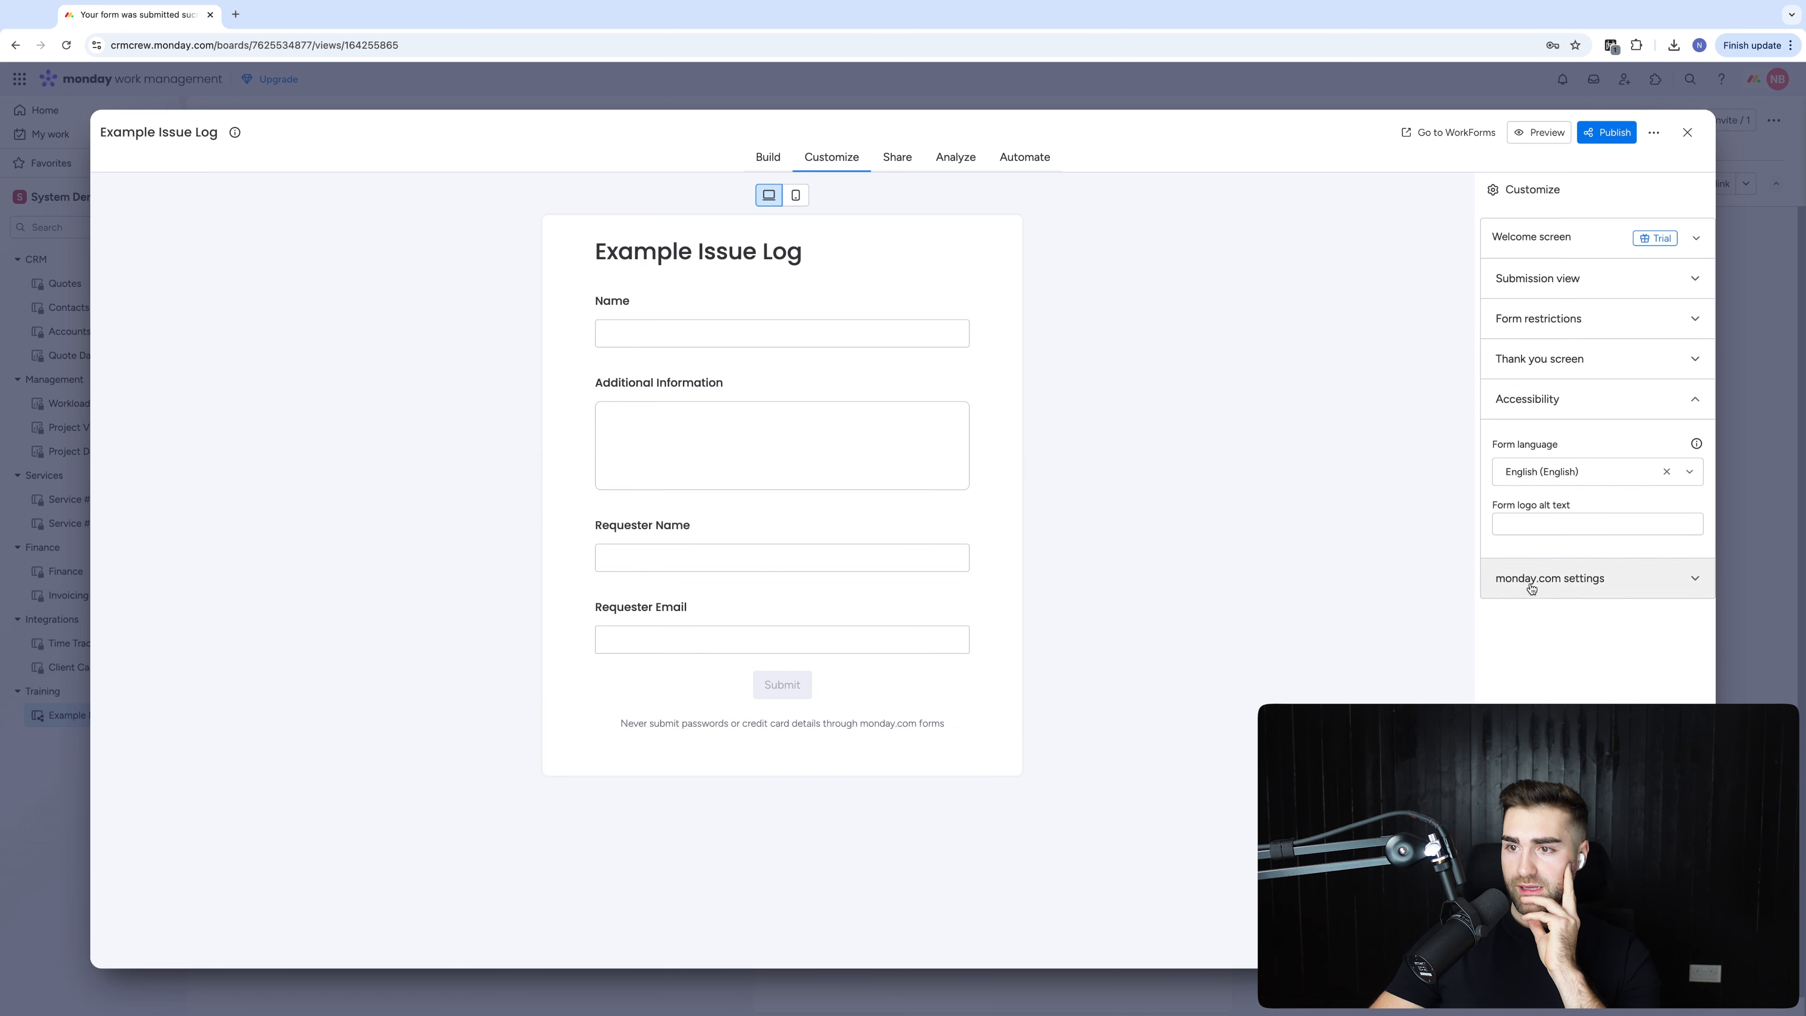
{"action": "left_click", "coordinate": [1558, 583]}
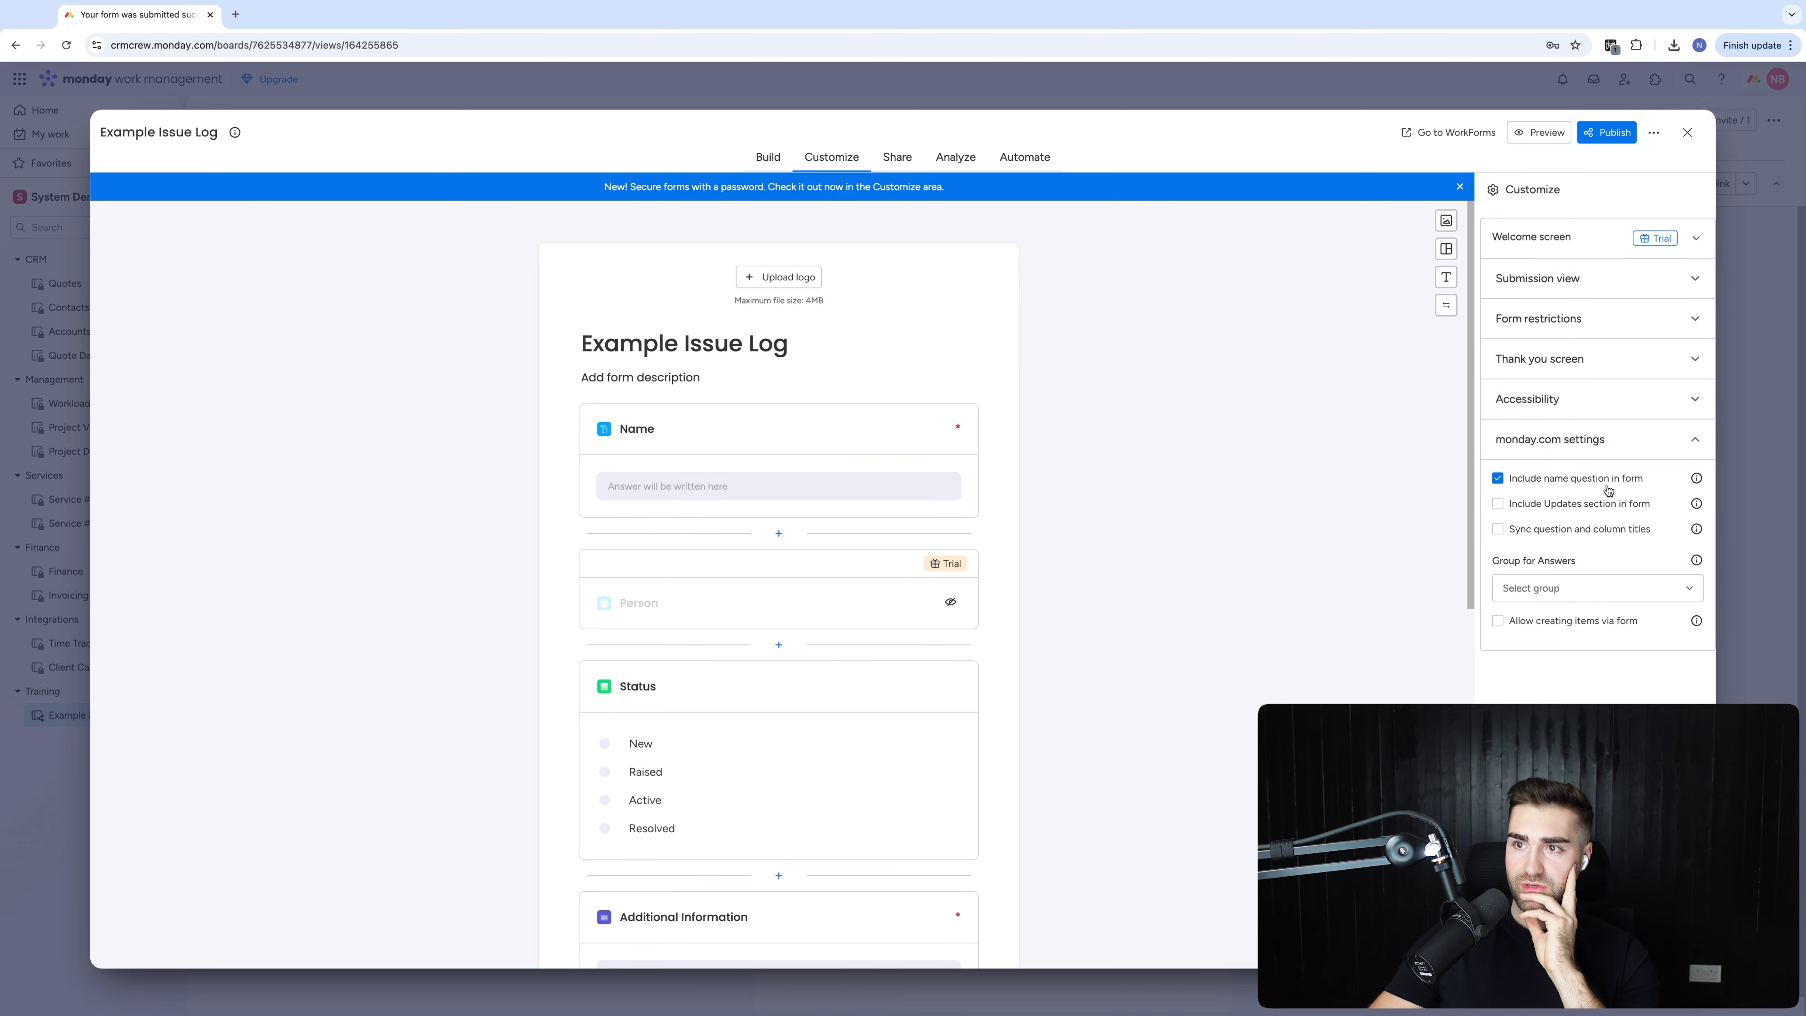
{"action": "left_click", "coordinate": [1613, 132]}
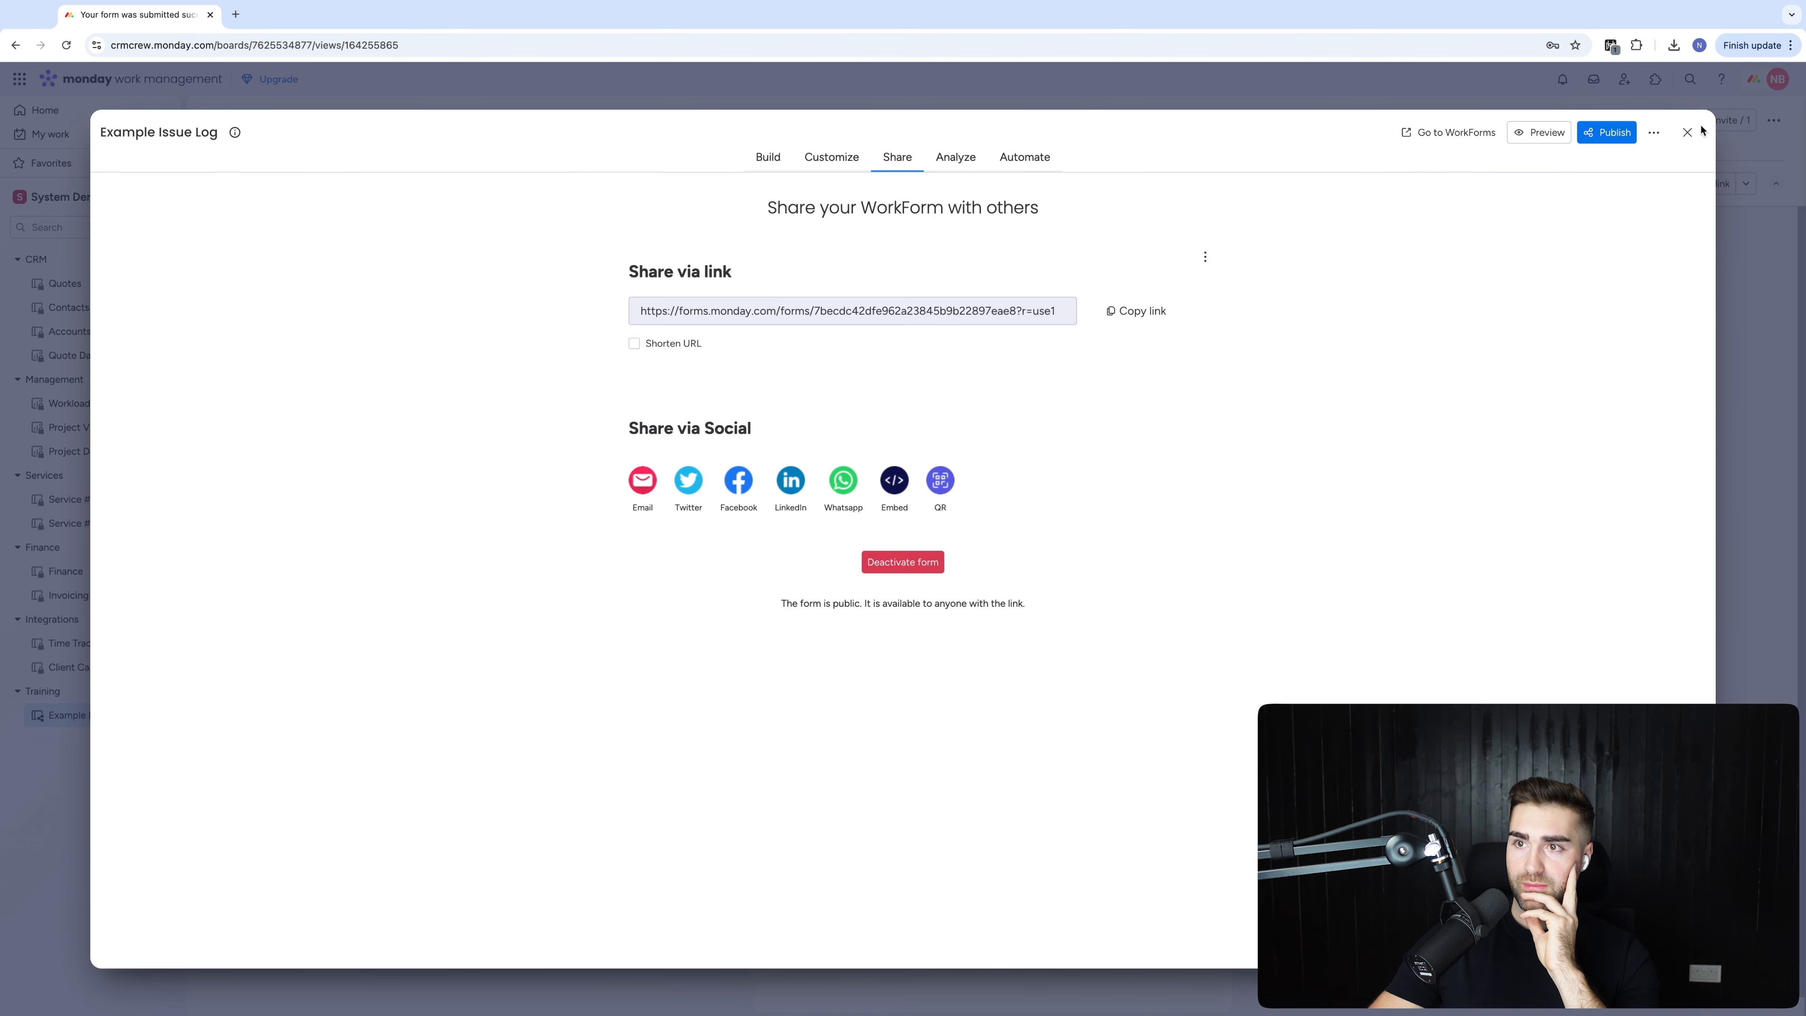
Preview the public form, then hide the Date Created and Date Completed questions
{"action": "left_click", "coordinate": [1540, 133]}
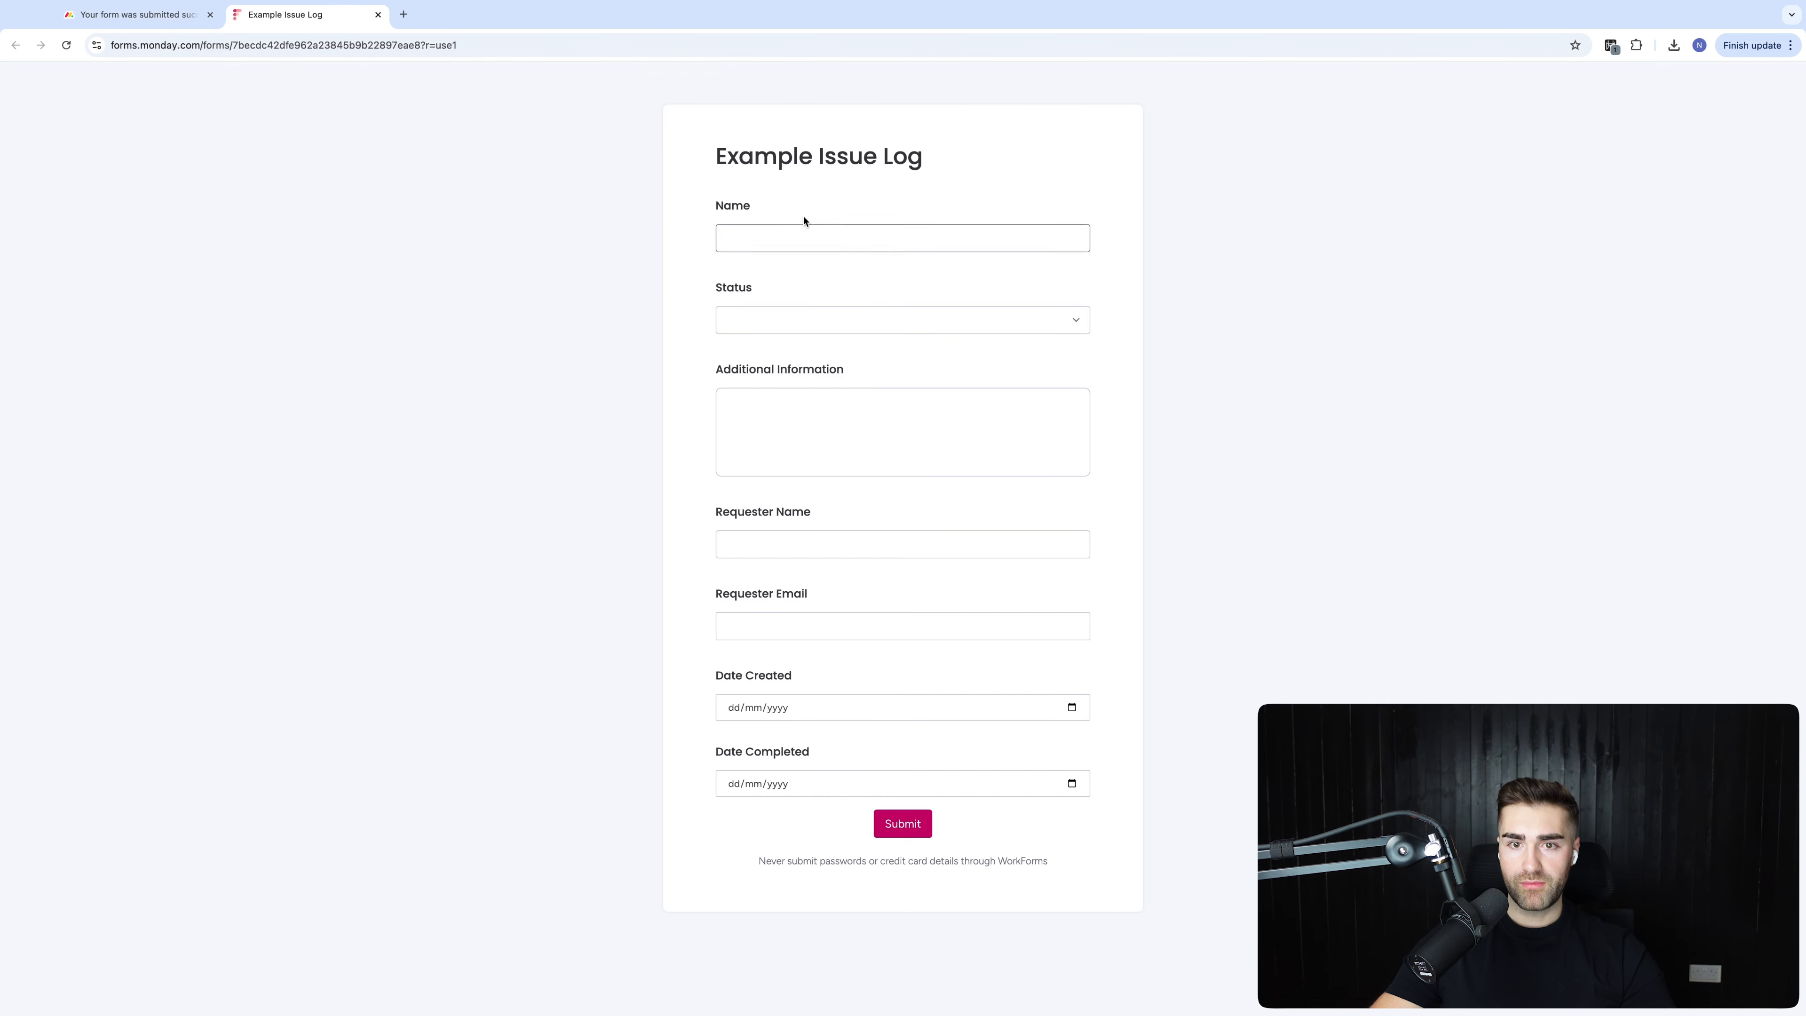
{"action": "left_click", "coordinate": [377, 14]}
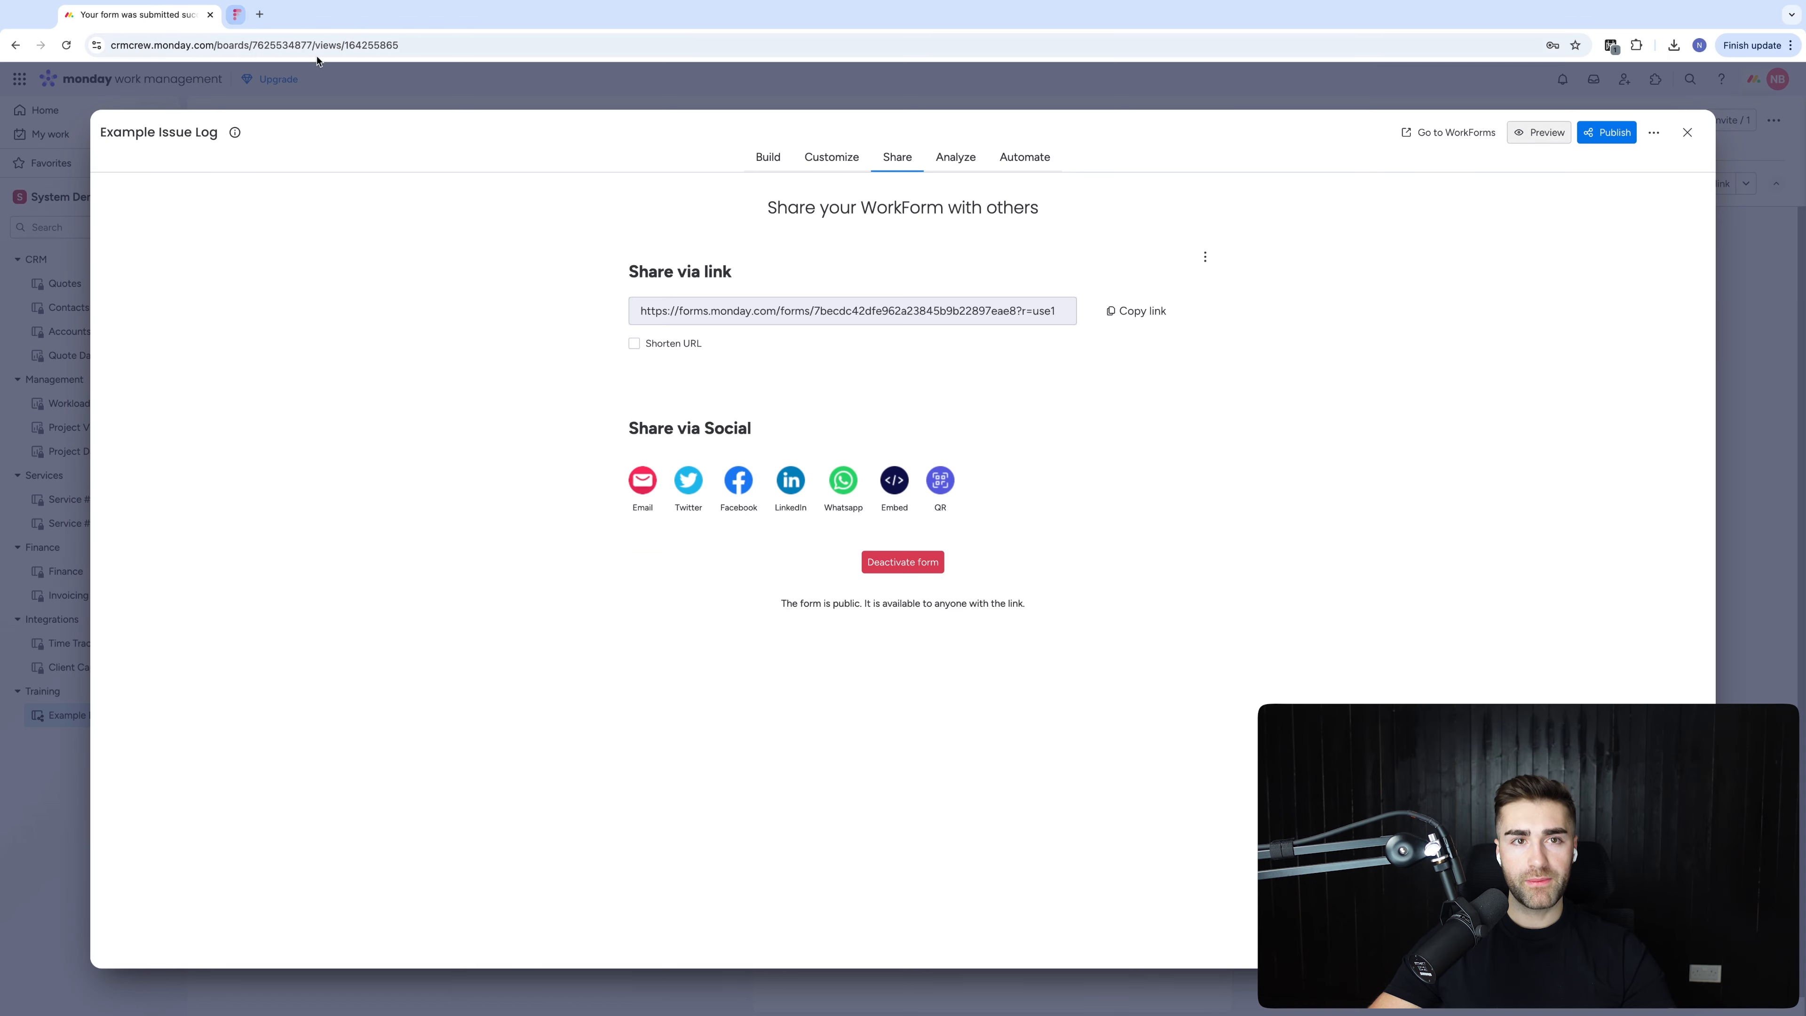
{"action": "left_click", "coordinate": [768, 156]}
{"action": "scroll", "coordinate": [933, 552], "scroll_direction": "down", "scroll_amount": 10}
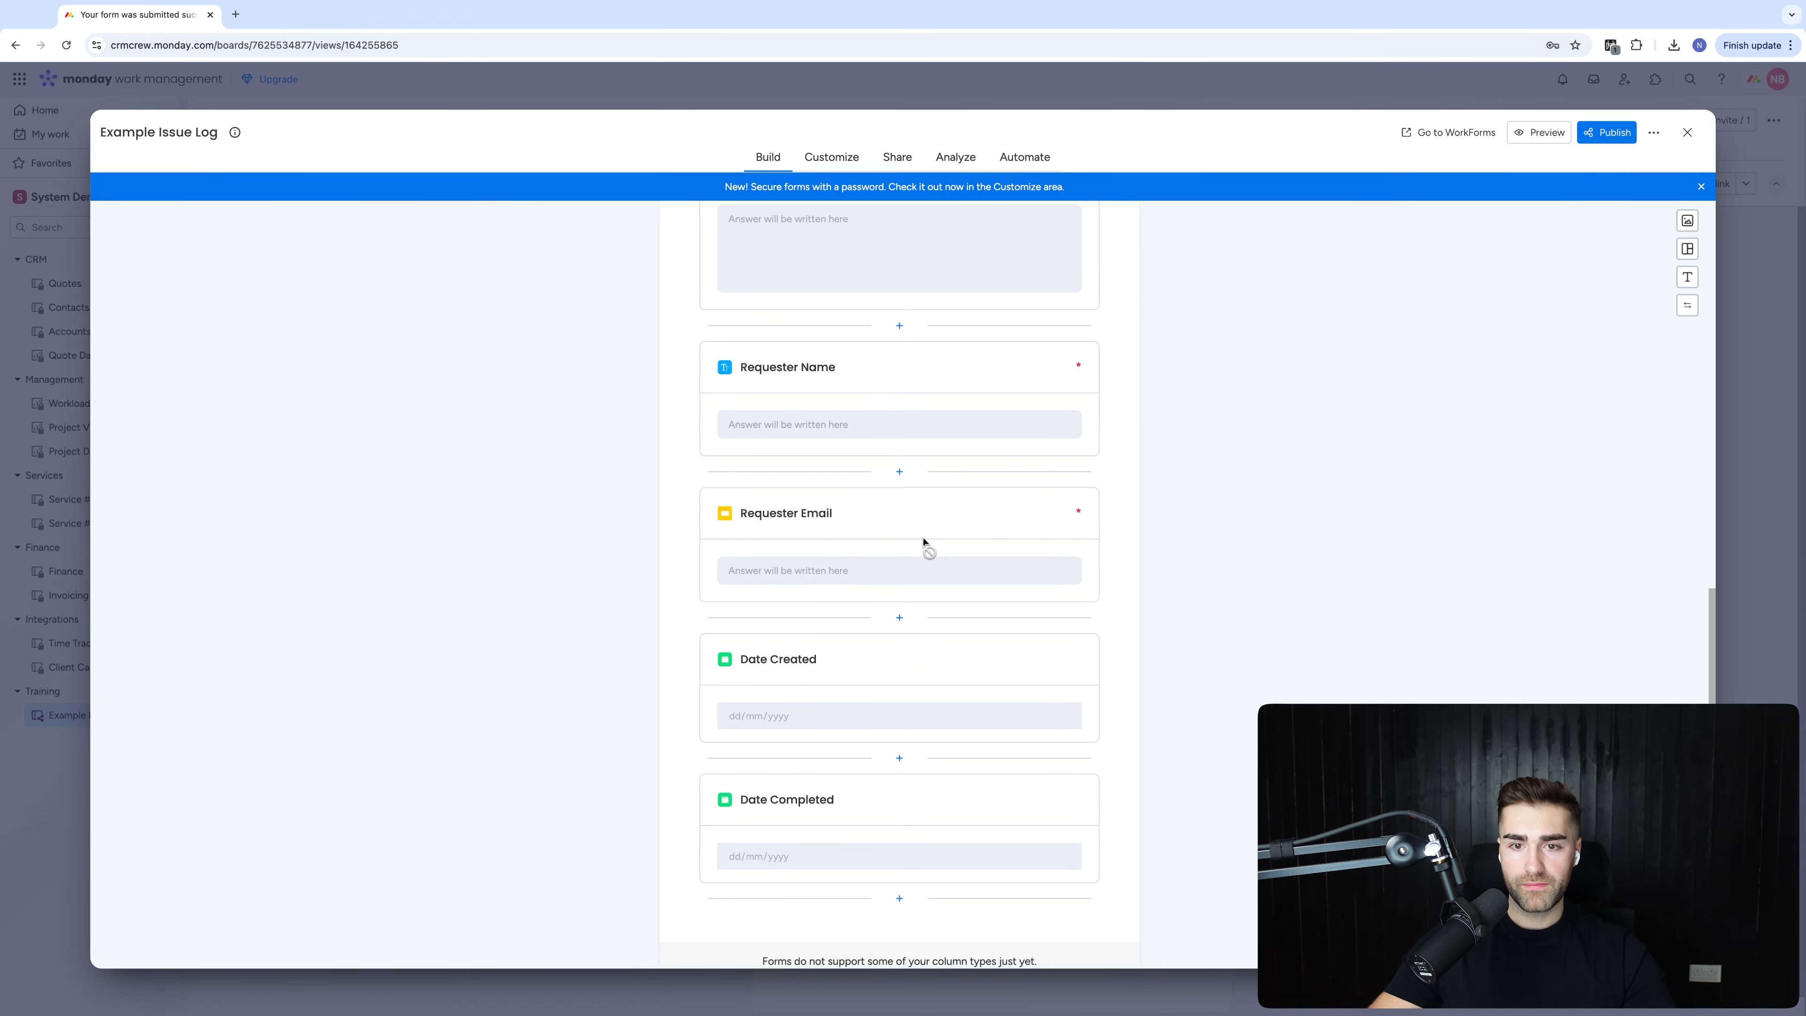
{"action": "left_click", "coordinate": [873, 669]}
{"action": "left_click", "coordinate": [781, 791]}
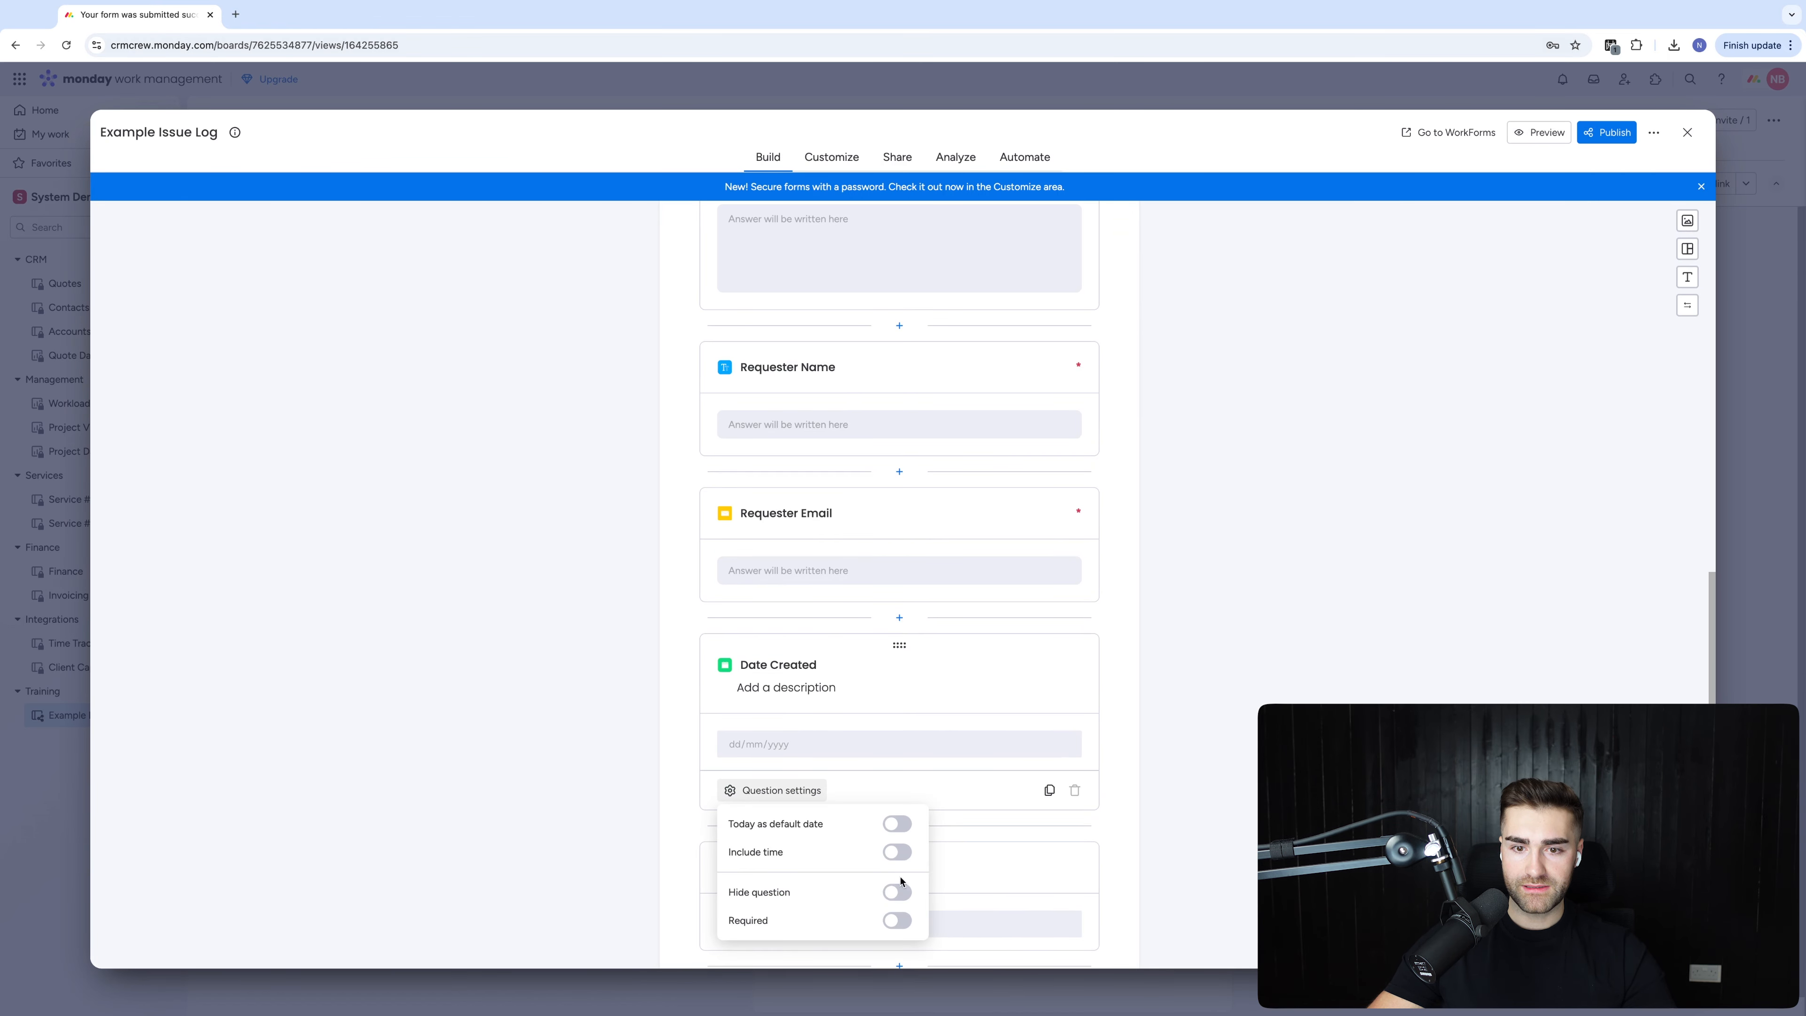
{"action": "left_click", "coordinate": [897, 893]}
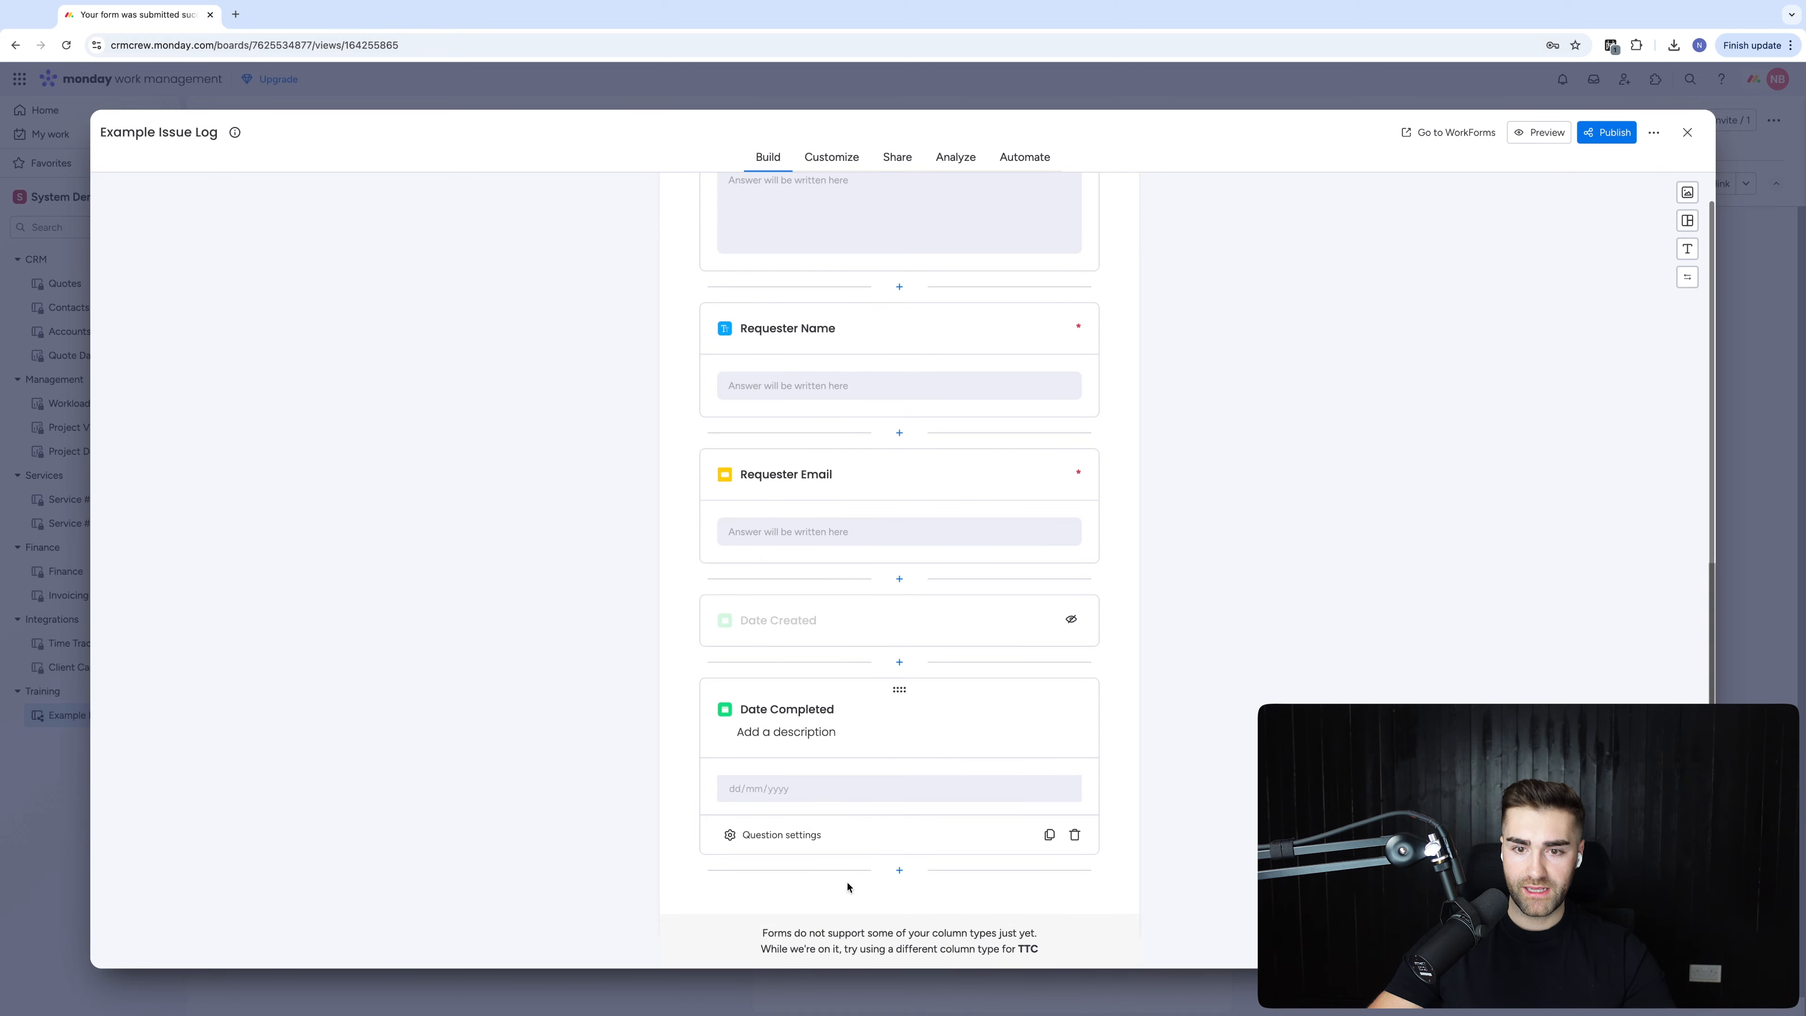
{"action": "left_click", "coordinate": [780, 834]}
{"action": "left_click", "coordinate": [895, 776]}
{"action": "scroll", "coordinate": [882, 498], "scroll_direction": "up", "scroll_amount": 15}
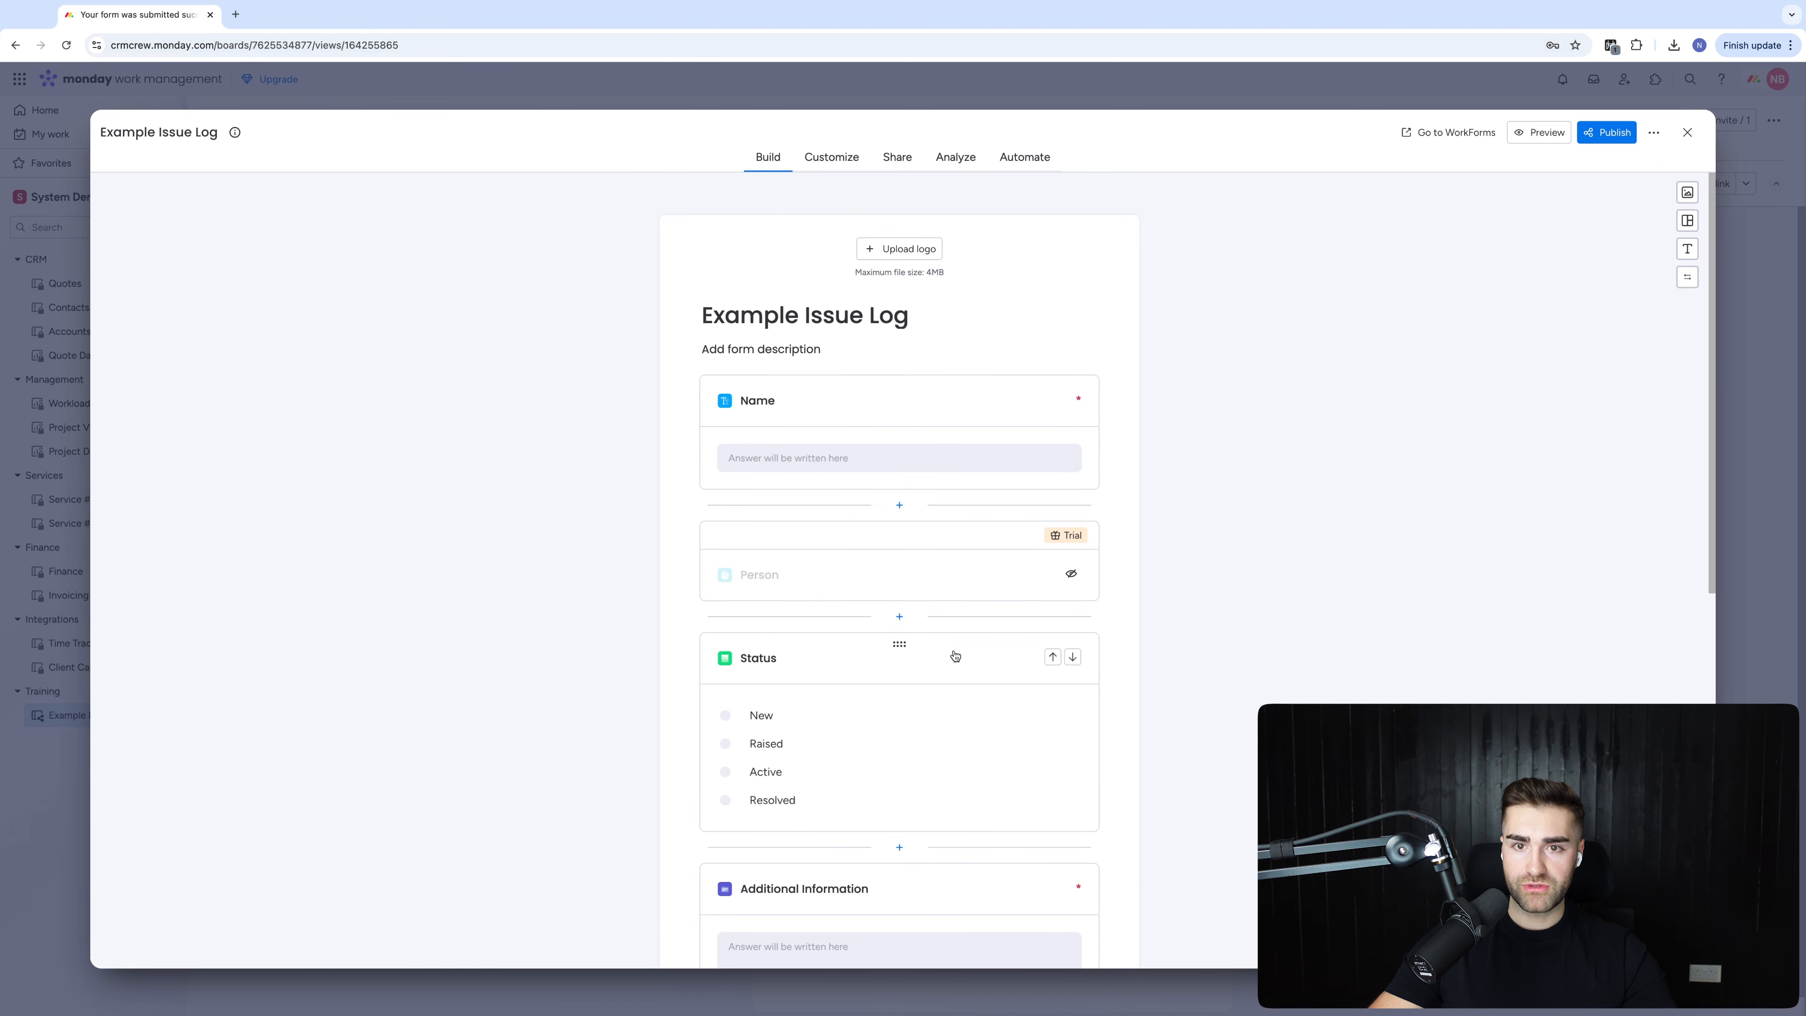
Turn on Hide question for the Status question card
{"action": "left_click", "coordinate": [767, 401]}
{"action": "double_click", "coordinate": [764, 406]}
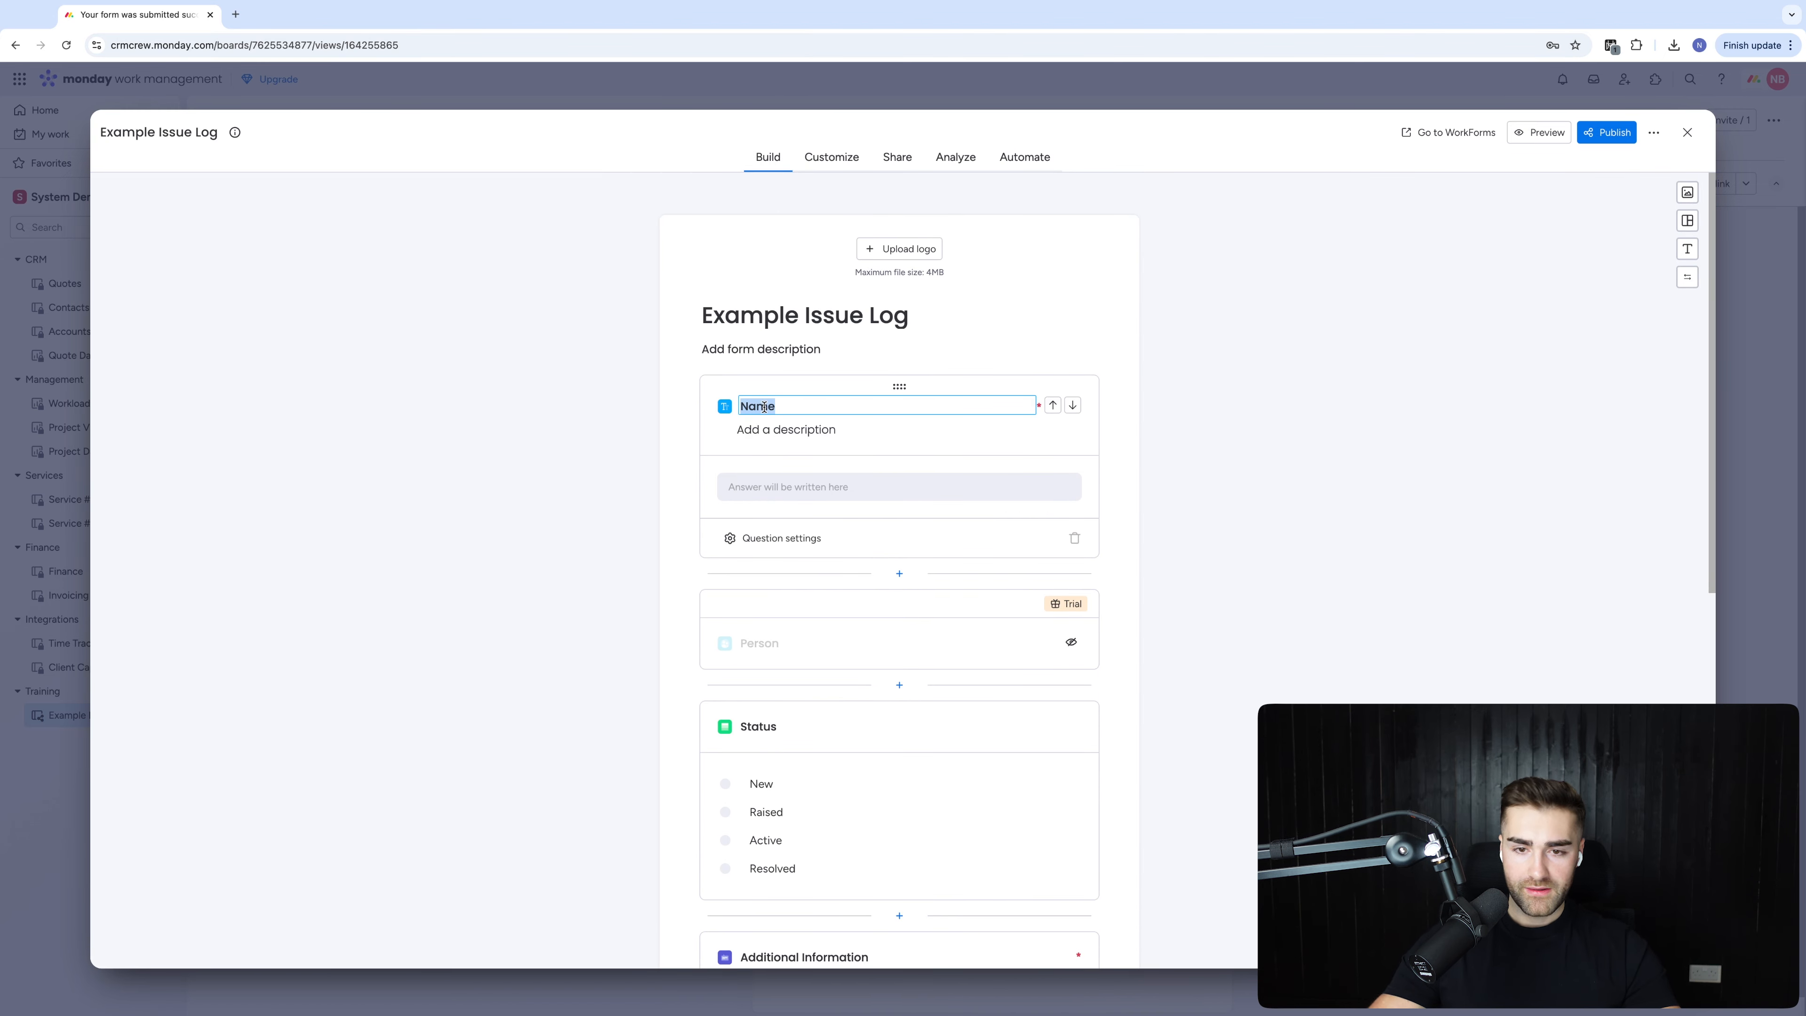
{"action": "left_click", "coordinate": [806, 783]}
{"action": "left_click", "coordinate": [799, 911]}
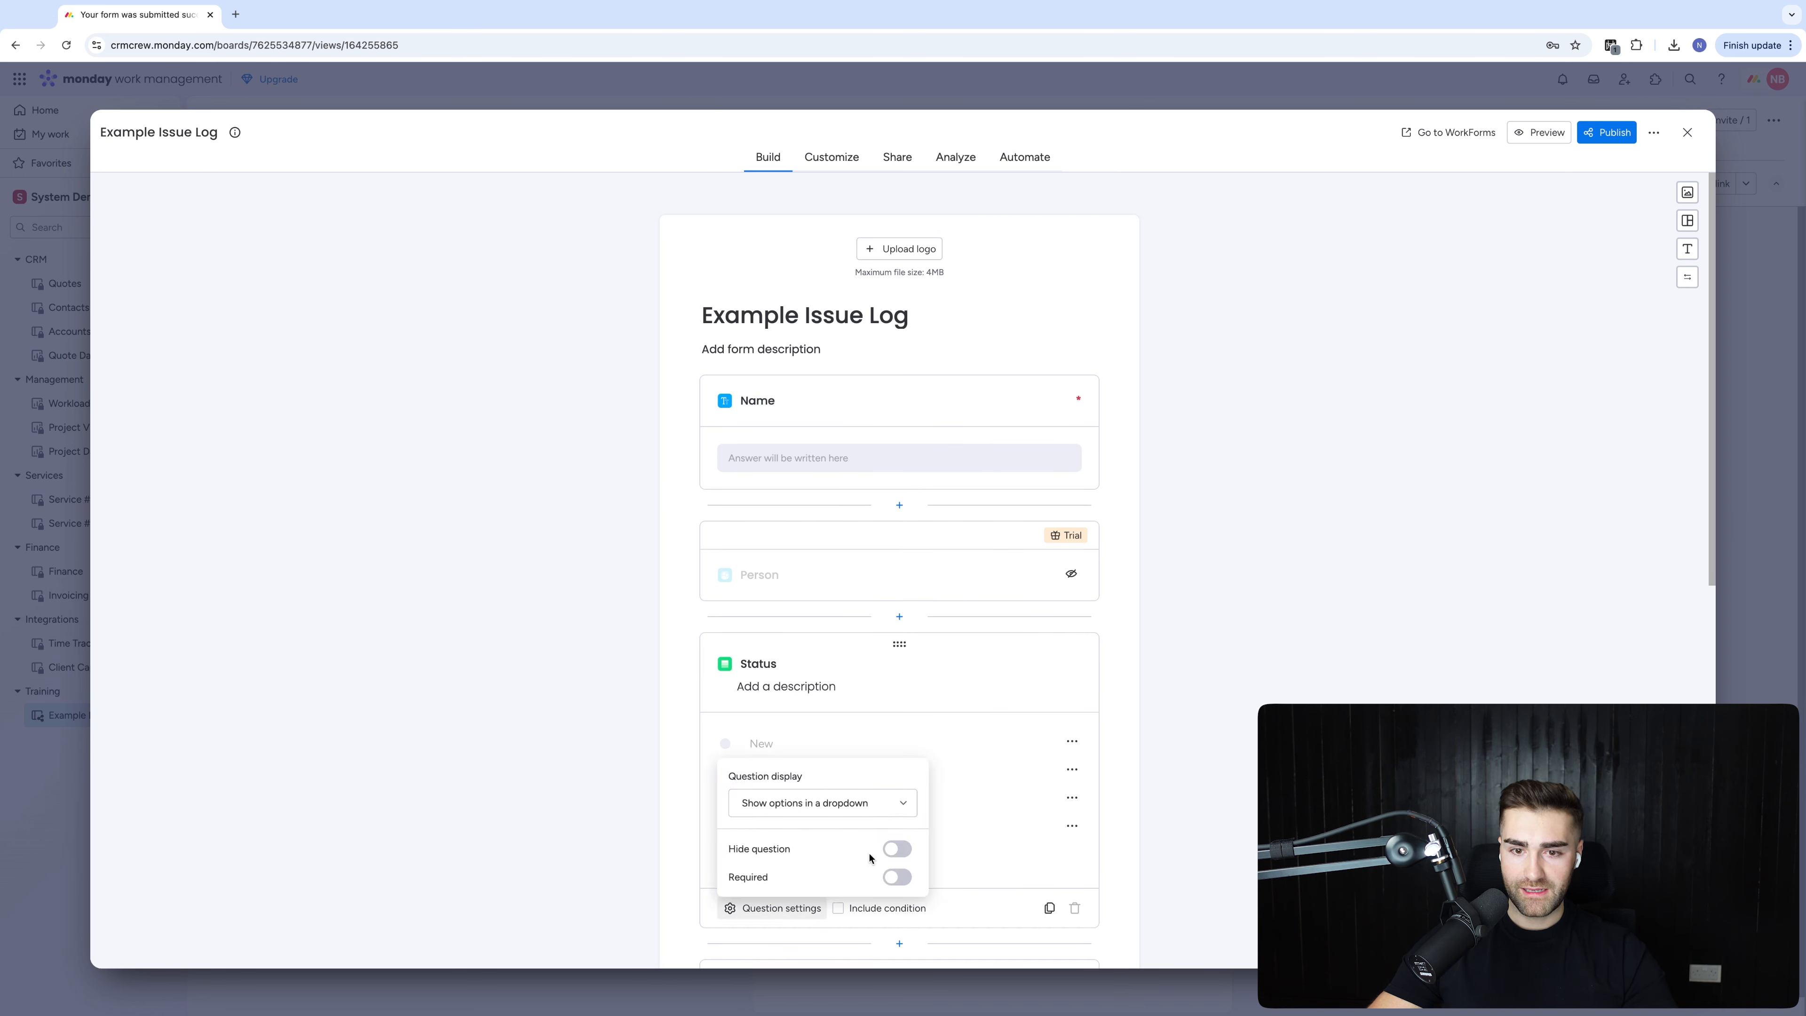
{"action": "left_click", "coordinate": [897, 849]}
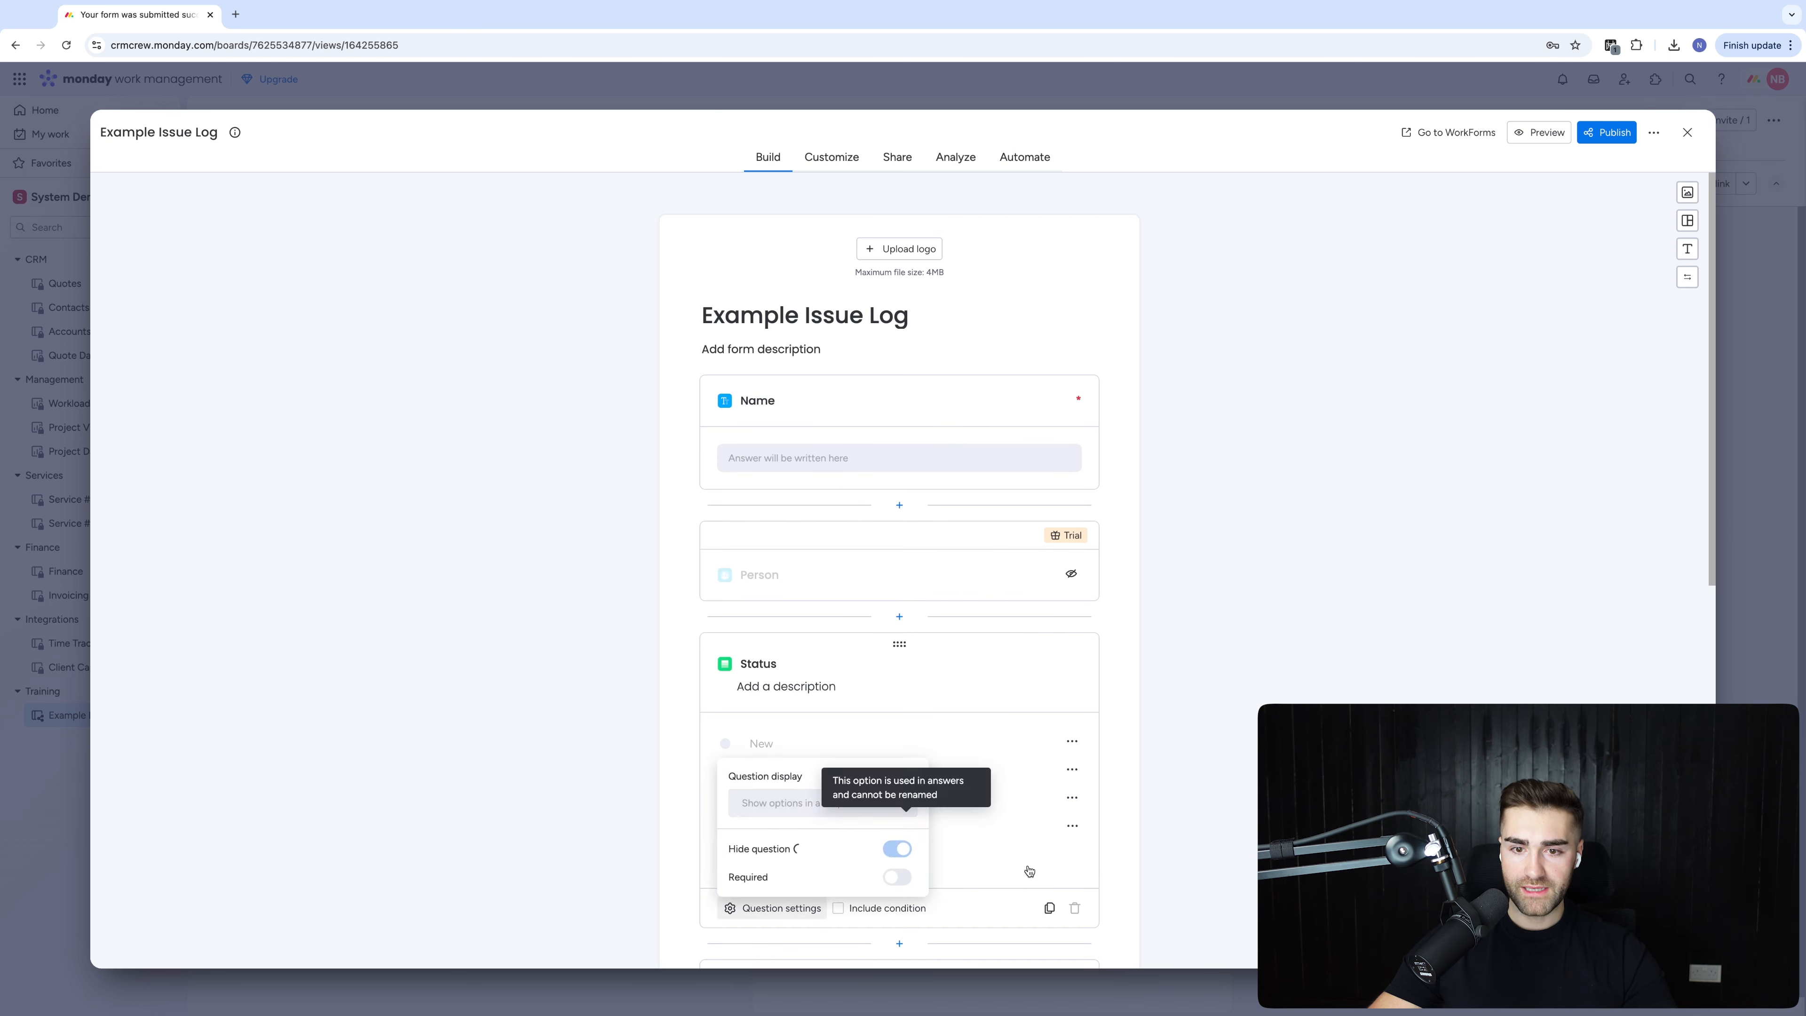
Rename the Name question to Issue Title and reword Additional Information as a request for issue details
{"action": "double_click", "coordinate": [761, 405]}
{"action": "type", "text": "Issue Title"}
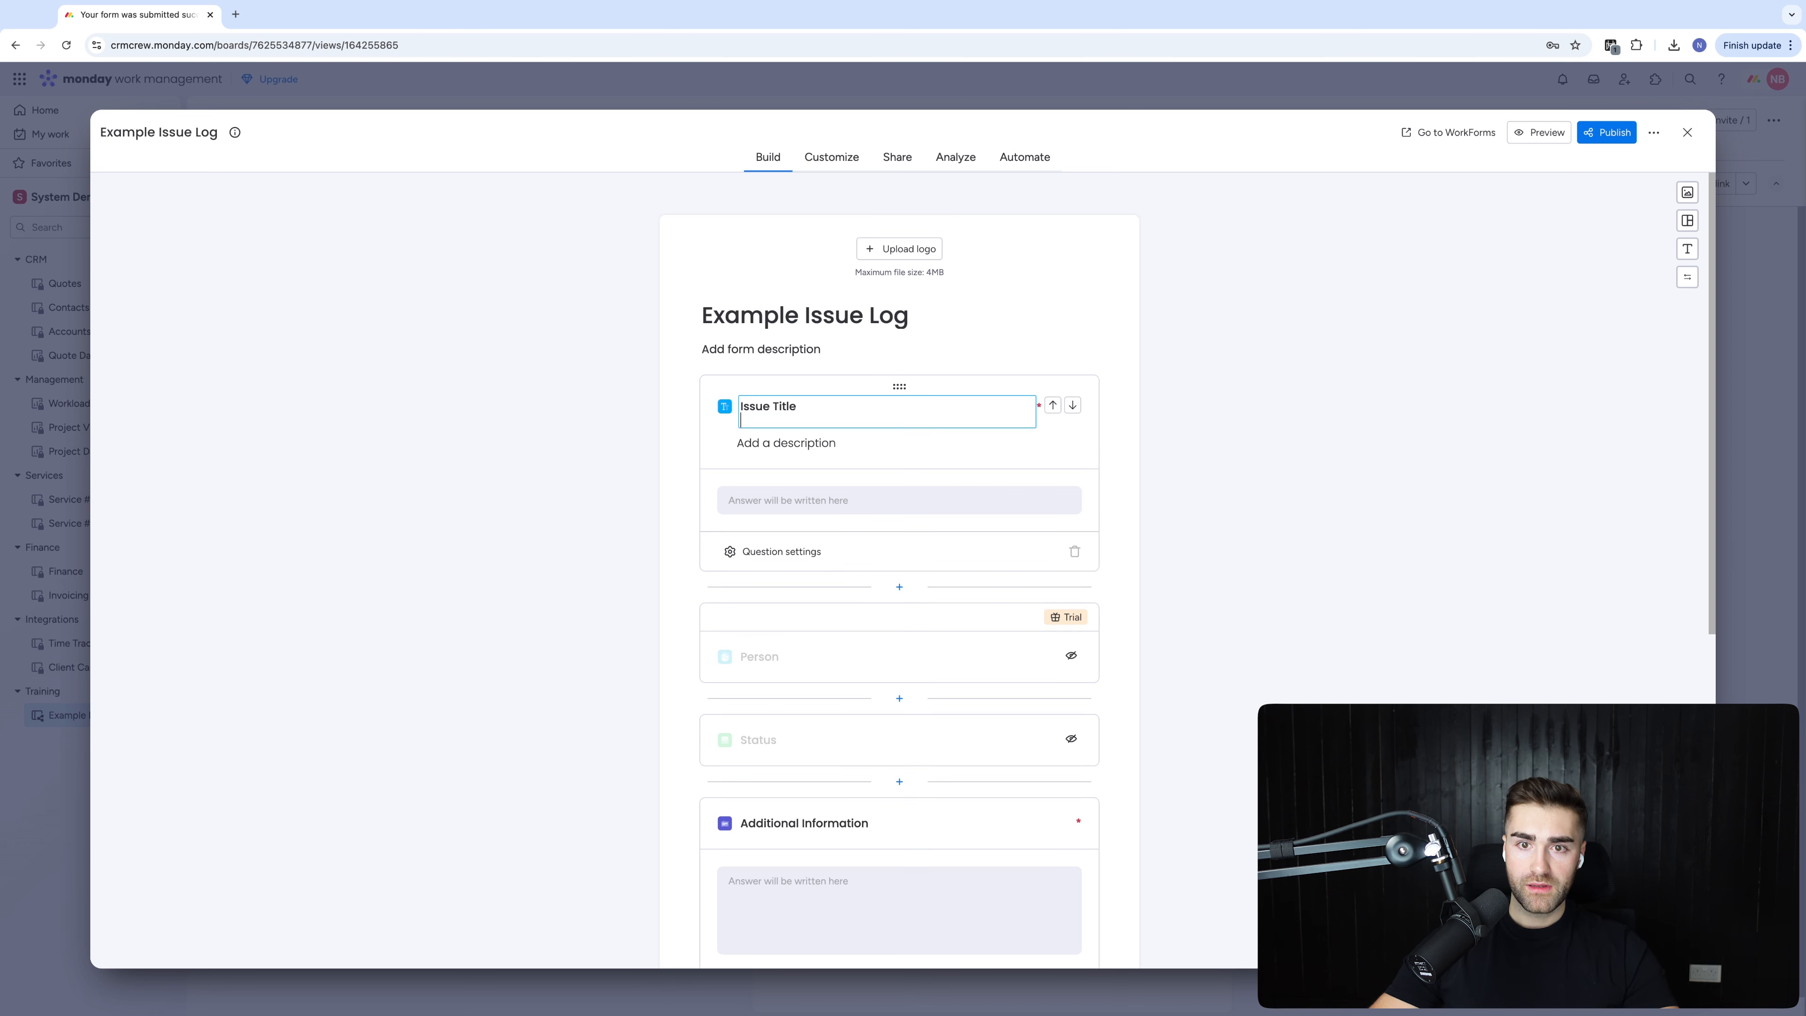
{"action": "scroll", "coordinate": [1424, 428], "scroll_direction": "down", "scroll_amount": 6}
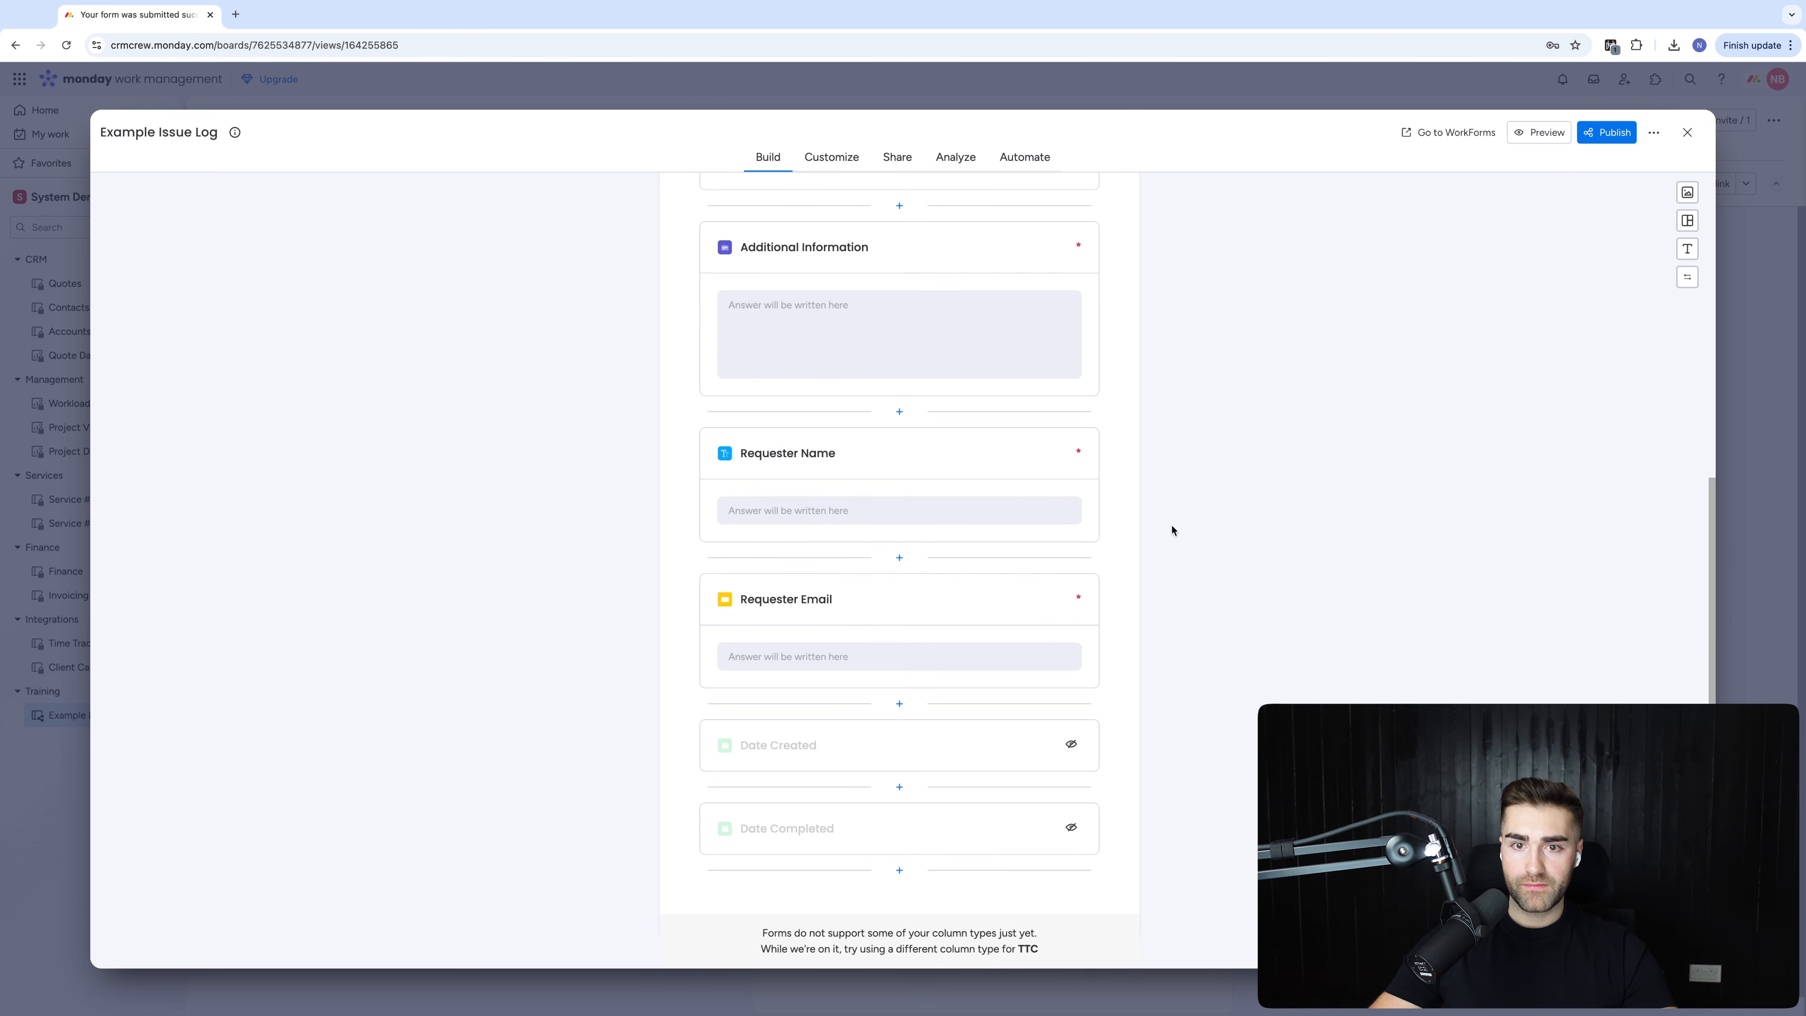
{"action": "left_click", "coordinate": [772, 244]}
{"action": "scroll", "coordinate": [772, 244], "scroll_direction": "up", "scroll_amount": 2}
{"action": "left_click", "coordinate": [803, 498]}
{"action": "key", "text": "ctrl+a"}
{"action": "type", "text": "Plea"}
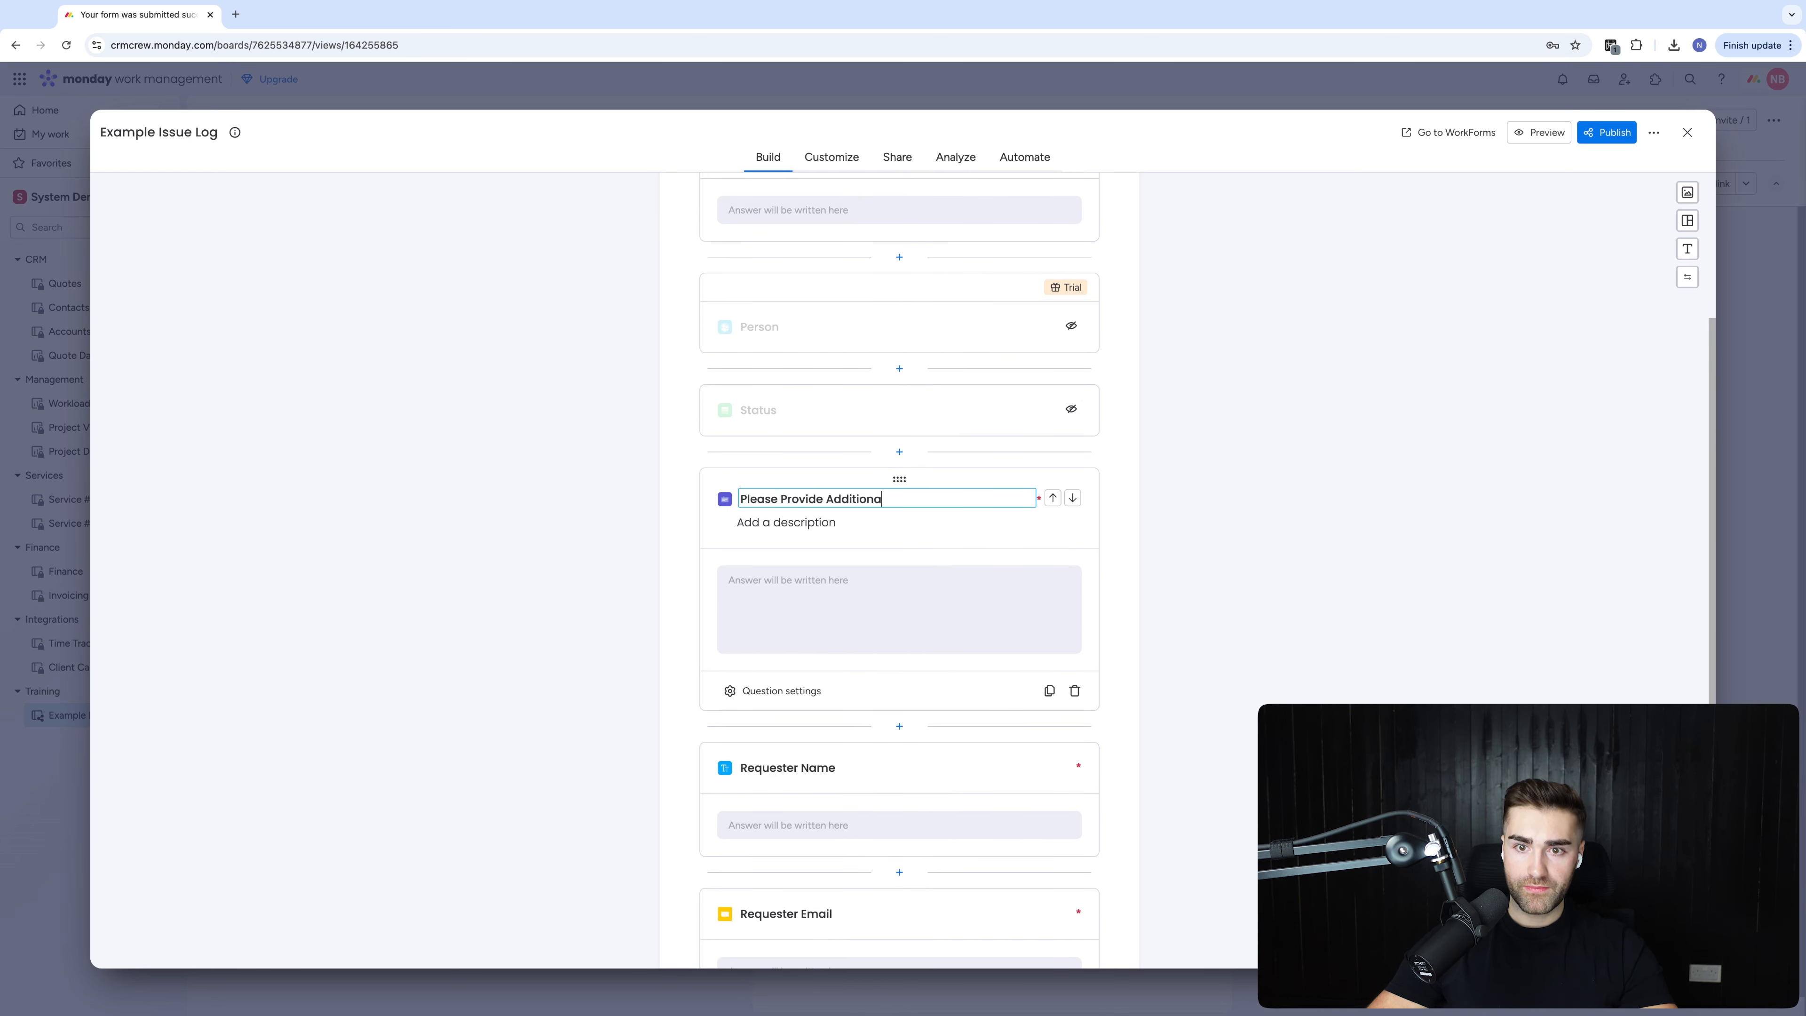
{"action": "type", "text": "se Provide Additional Information R"}
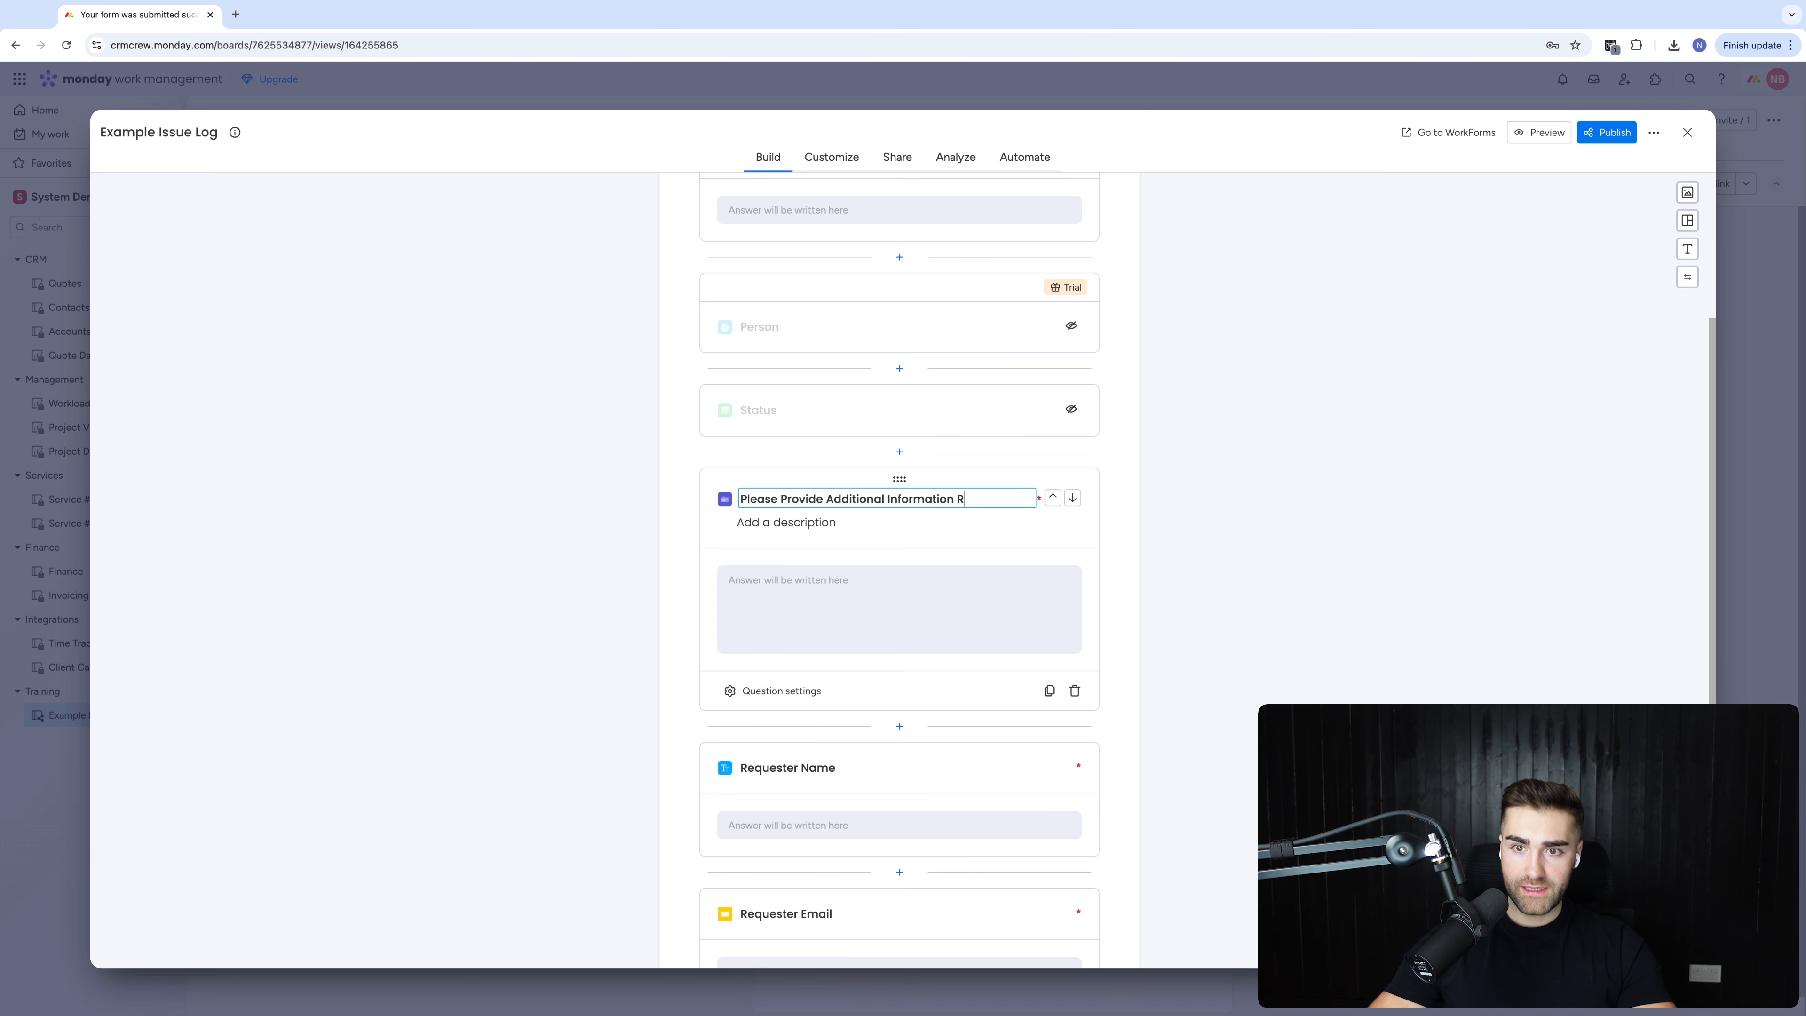
{"action": "type", "text": "elating To T"}
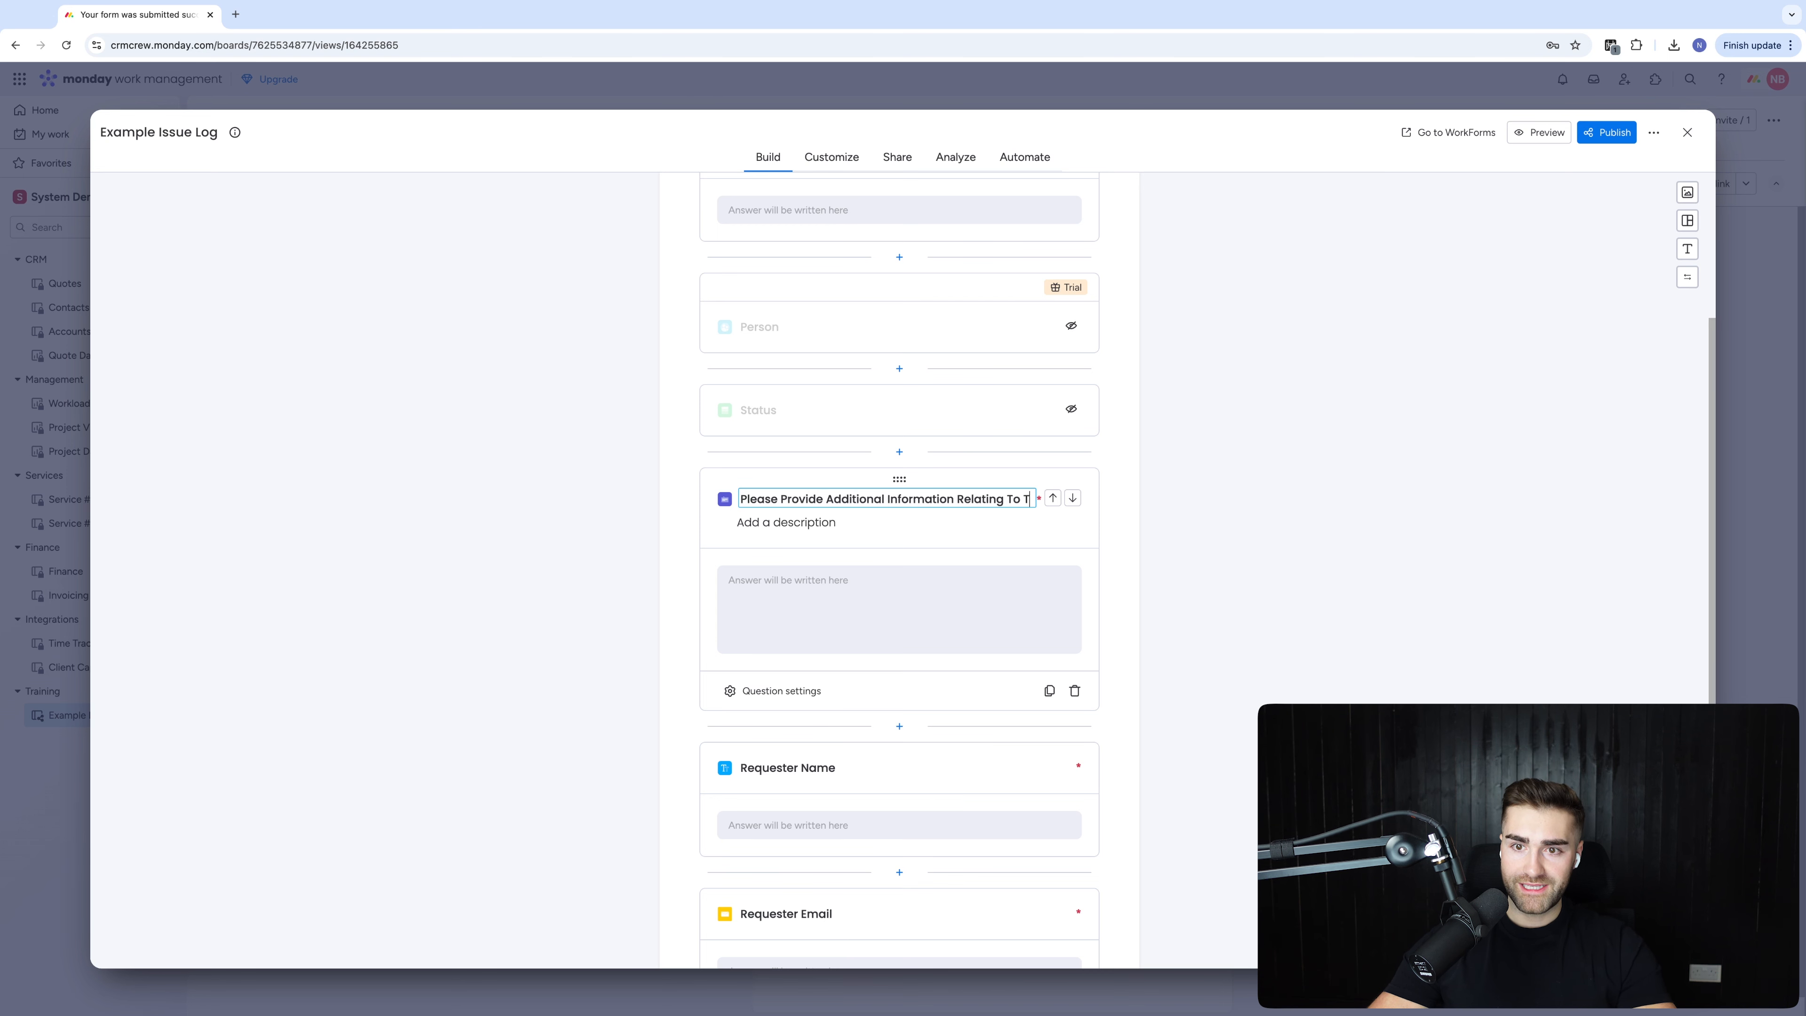
{"action": "type", "text": "his Issue"}
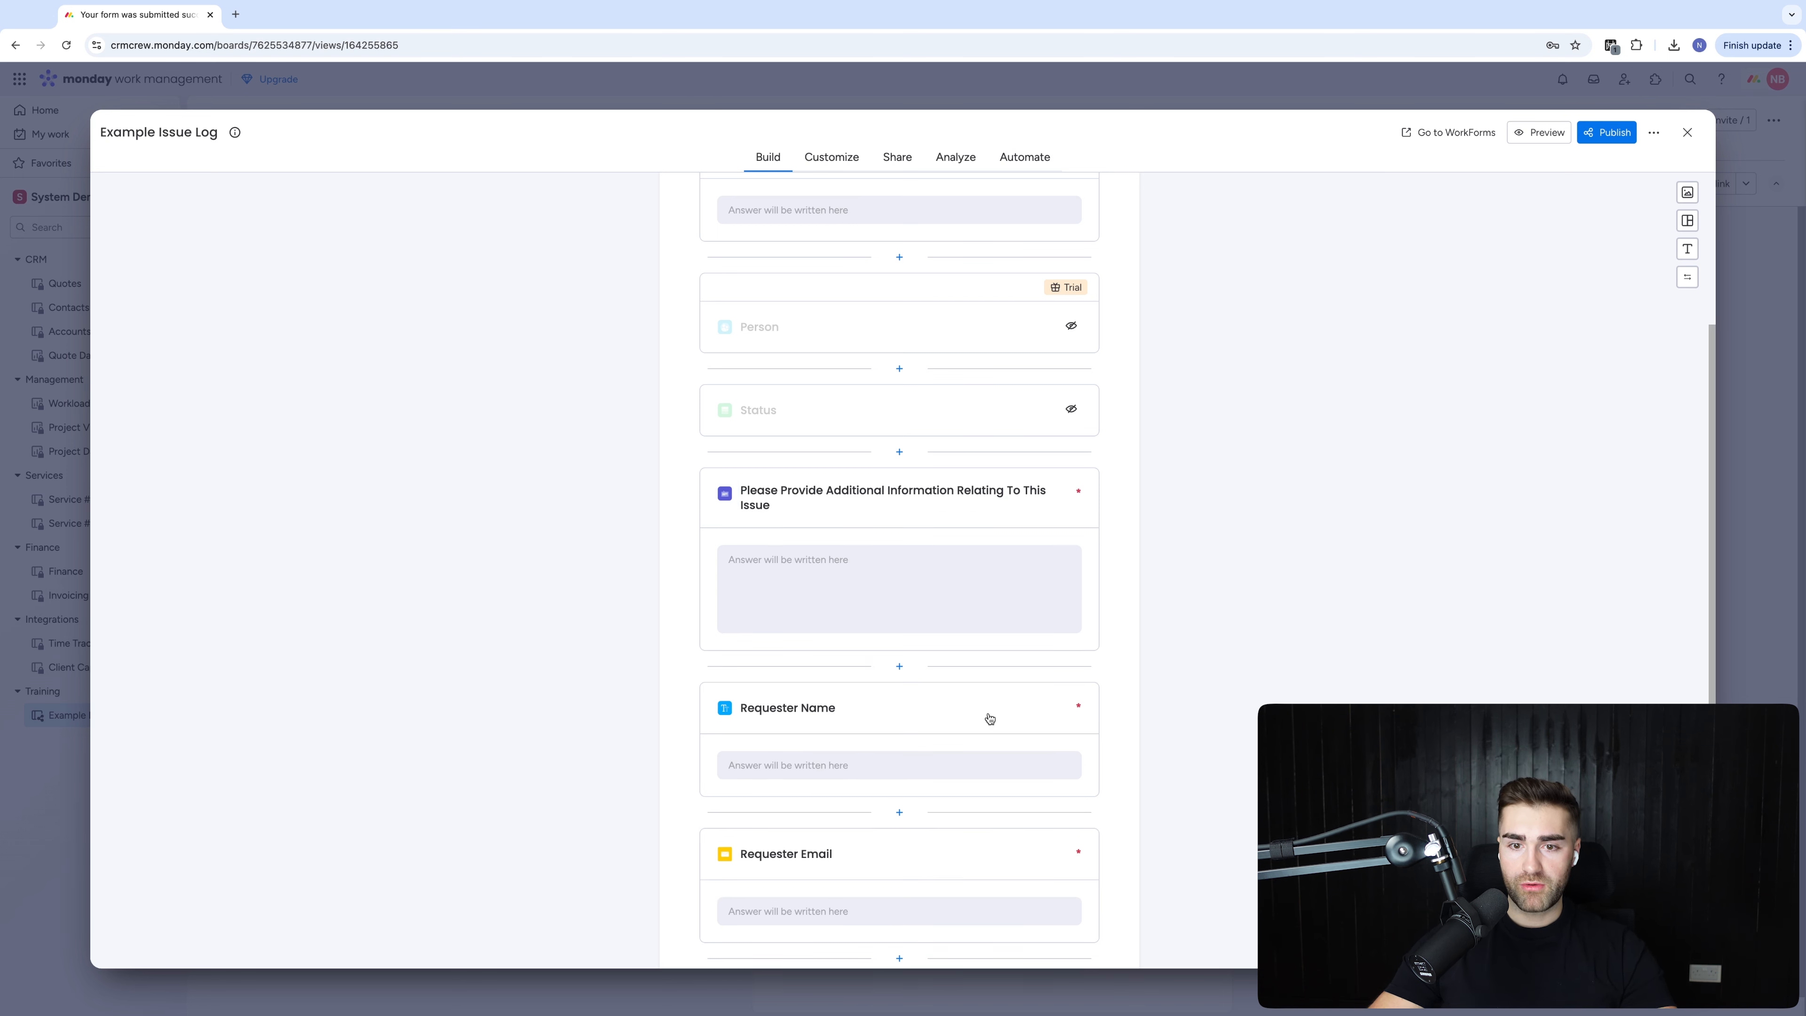
Retitle the requester questions 'What Is Your Name?' and 'What Is Your Email?'
{"action": "left_click", "coordinate": [757, 711]}
{"action": "key", "text": "ctrl+a"}
{"action": "type", "text": "W"}
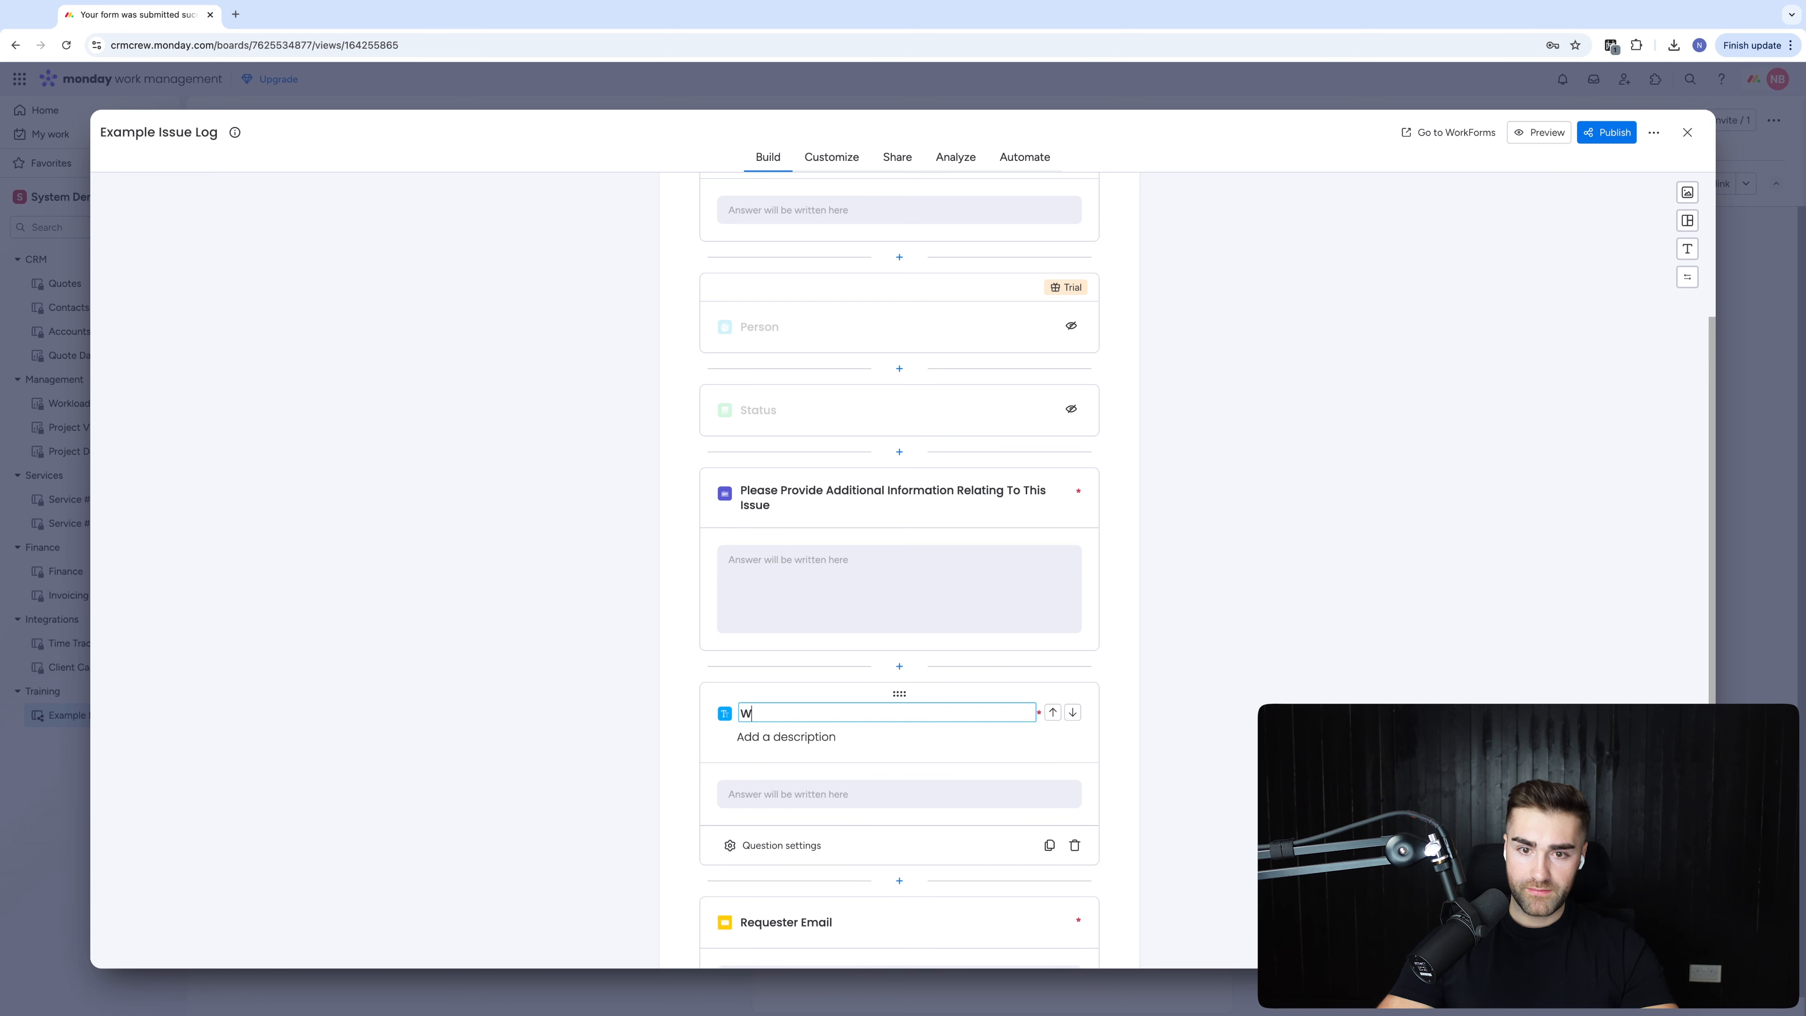
{"action": "type", "text": "hat Is Your Name?"}
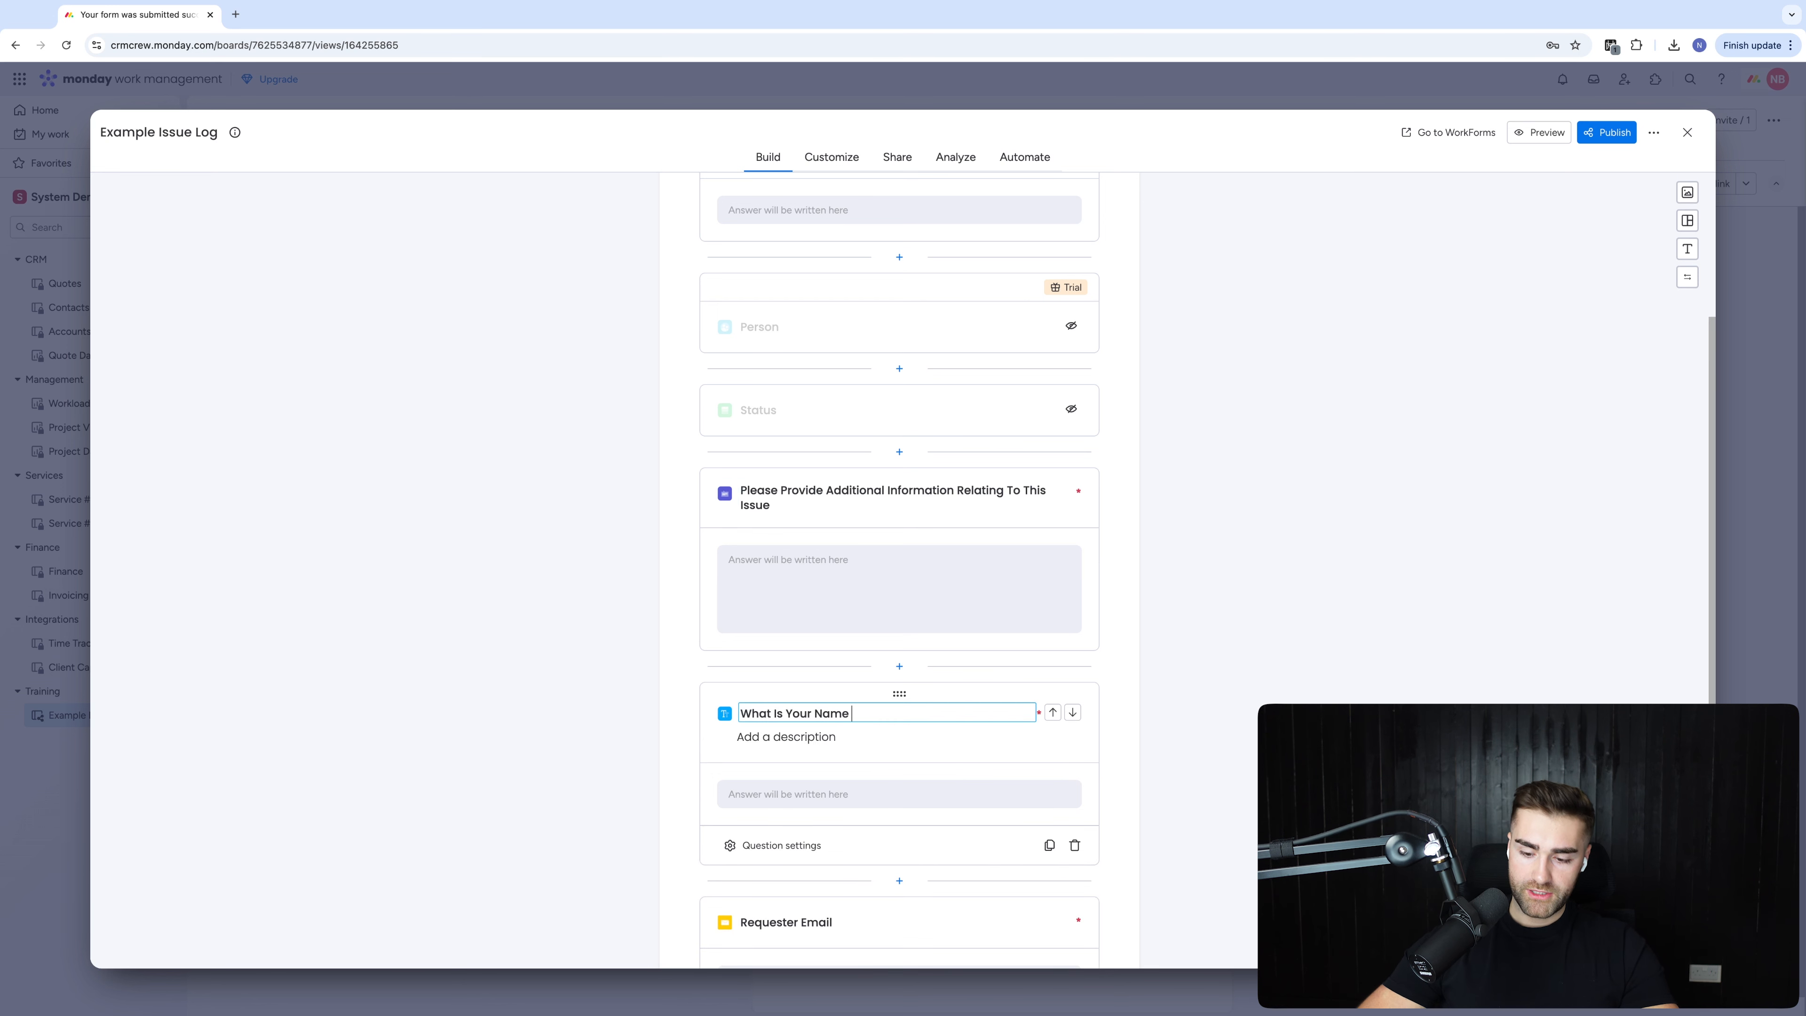
{"action": "scroll", "coordinate": [711, 755], "scroll_direction": "down", "scroll_amount": 3}
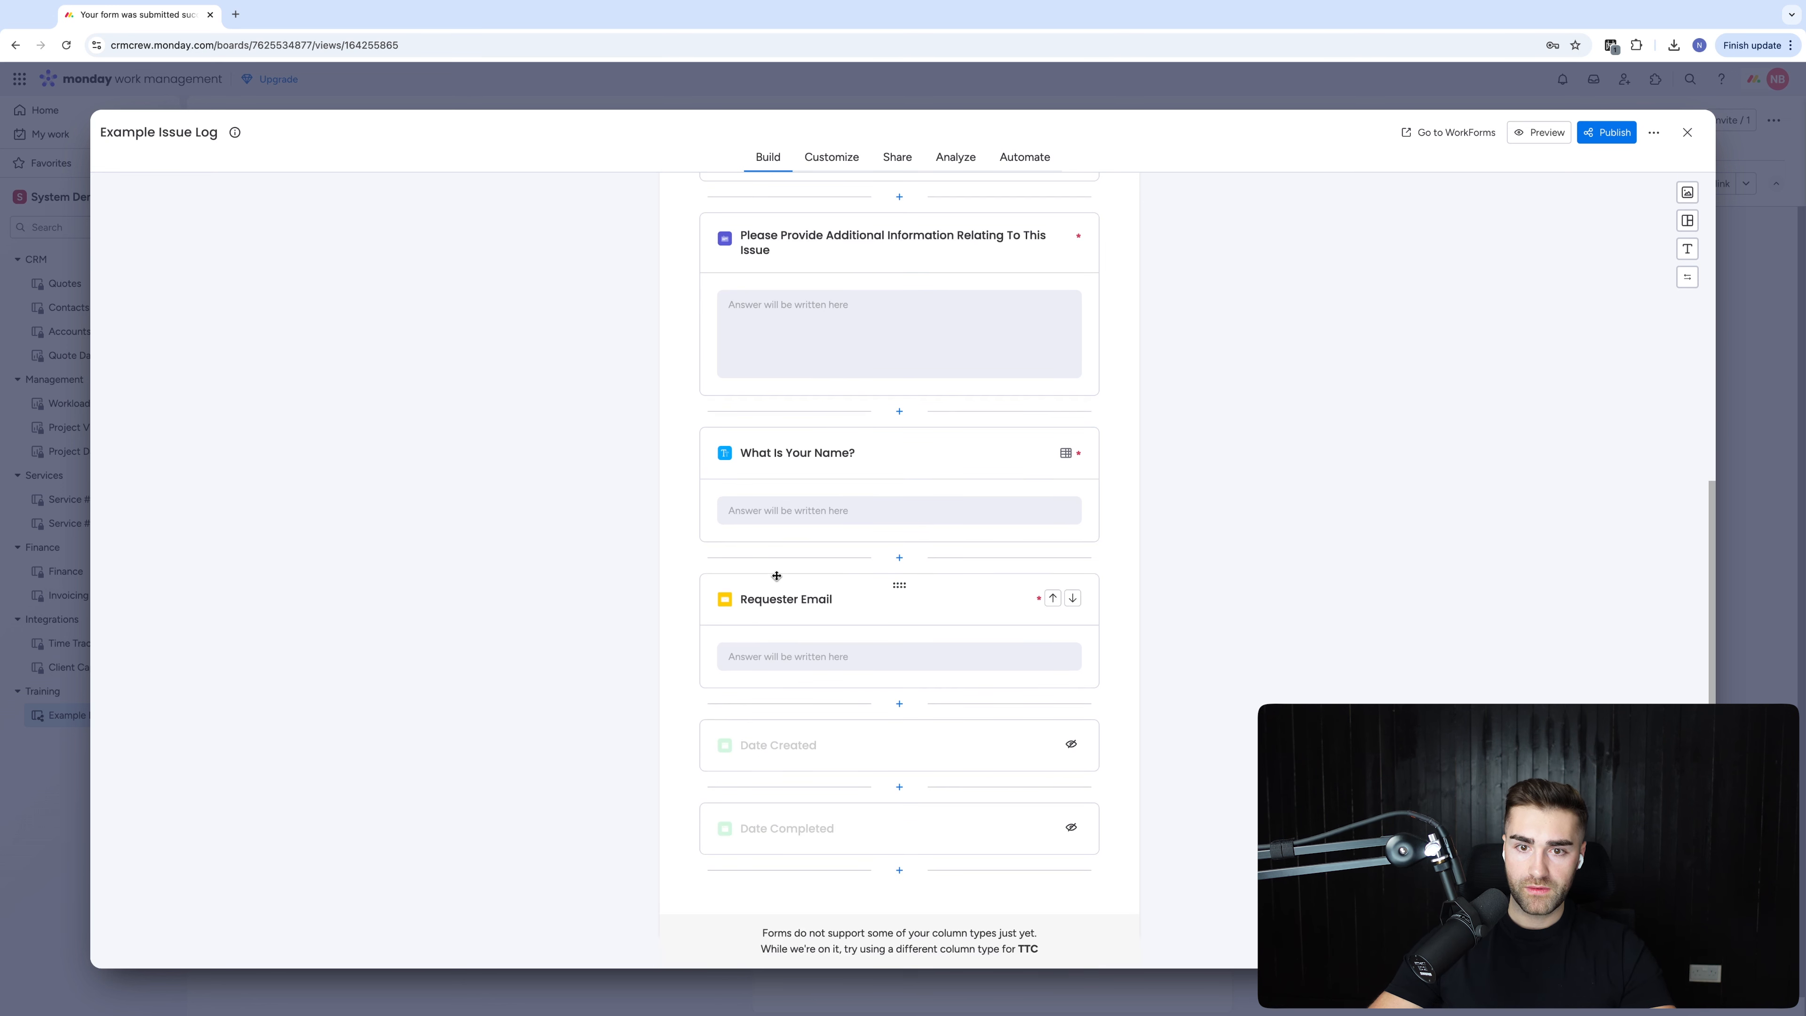
{"action": "left_click", "coordinate": [783, 598]}
{"action": "key", "text": "ctrl+a"}
{"action": "type", "text": "What Is Your"}
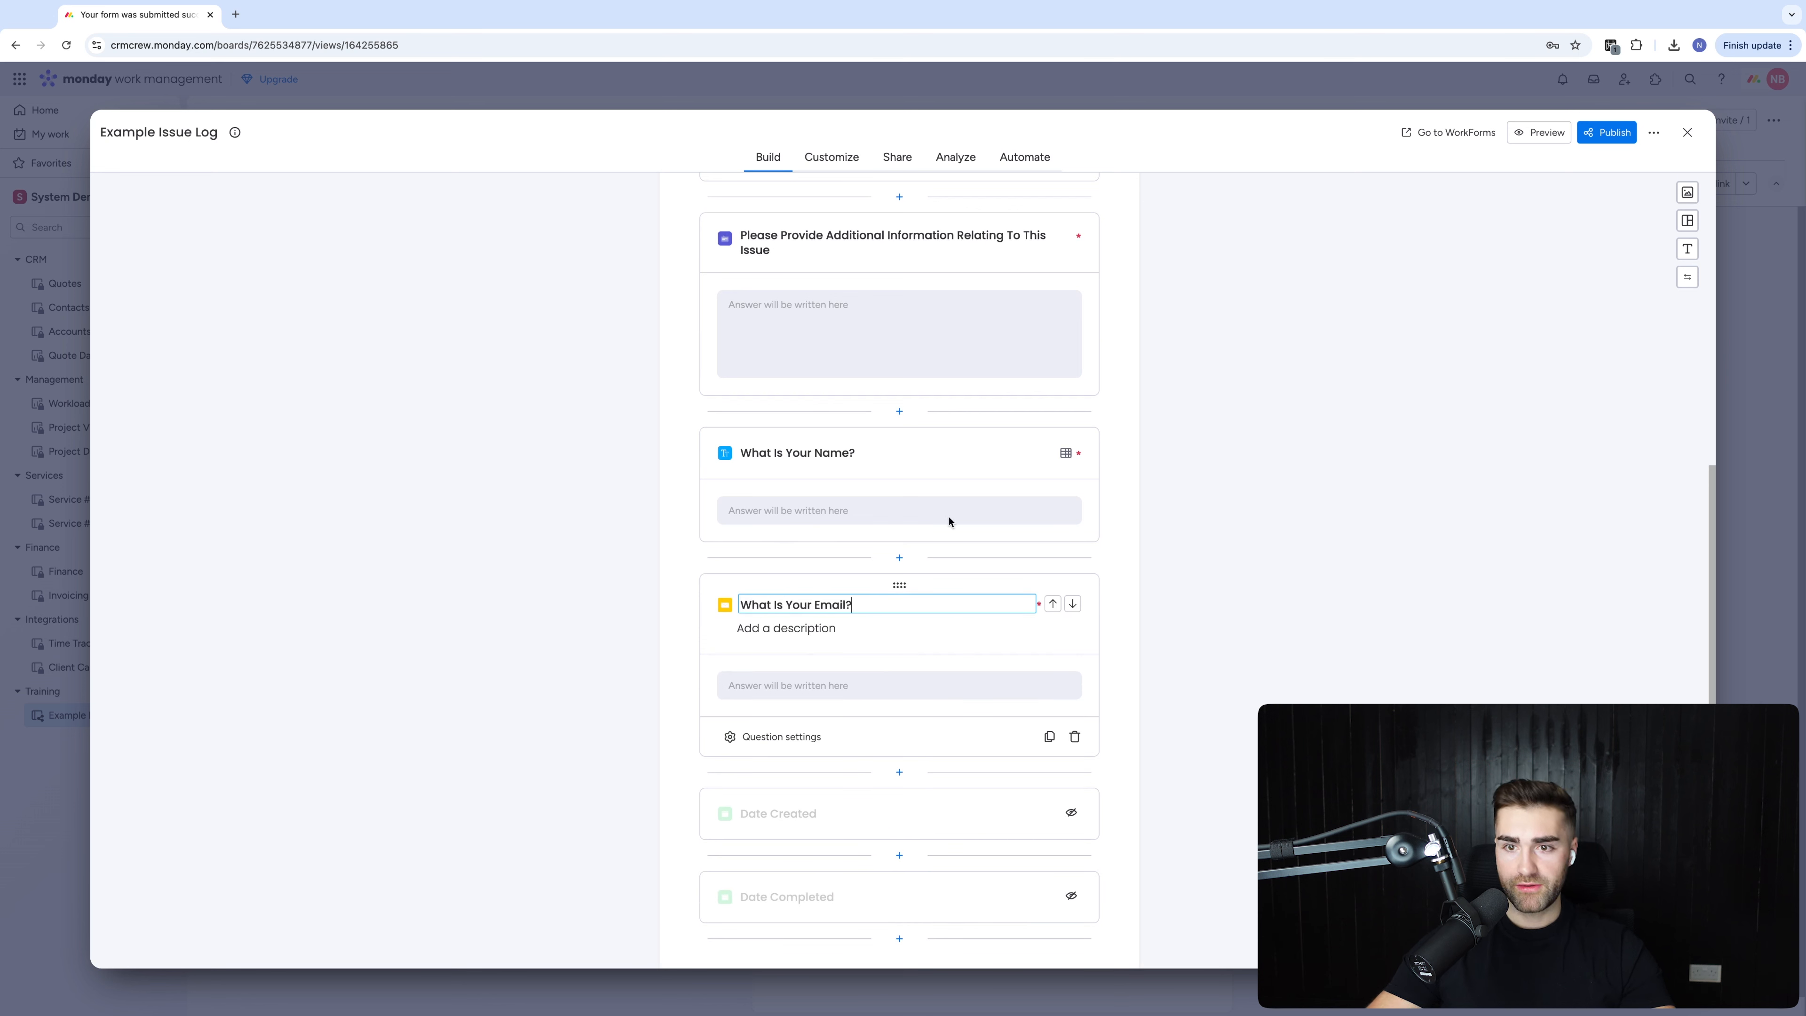
{"action": "left_click", "coordinate": [1415, 637]}
{"action": "scroll", "coordinate": [889, 598], "scroll_direction": "up", "scroll_amount": 7}
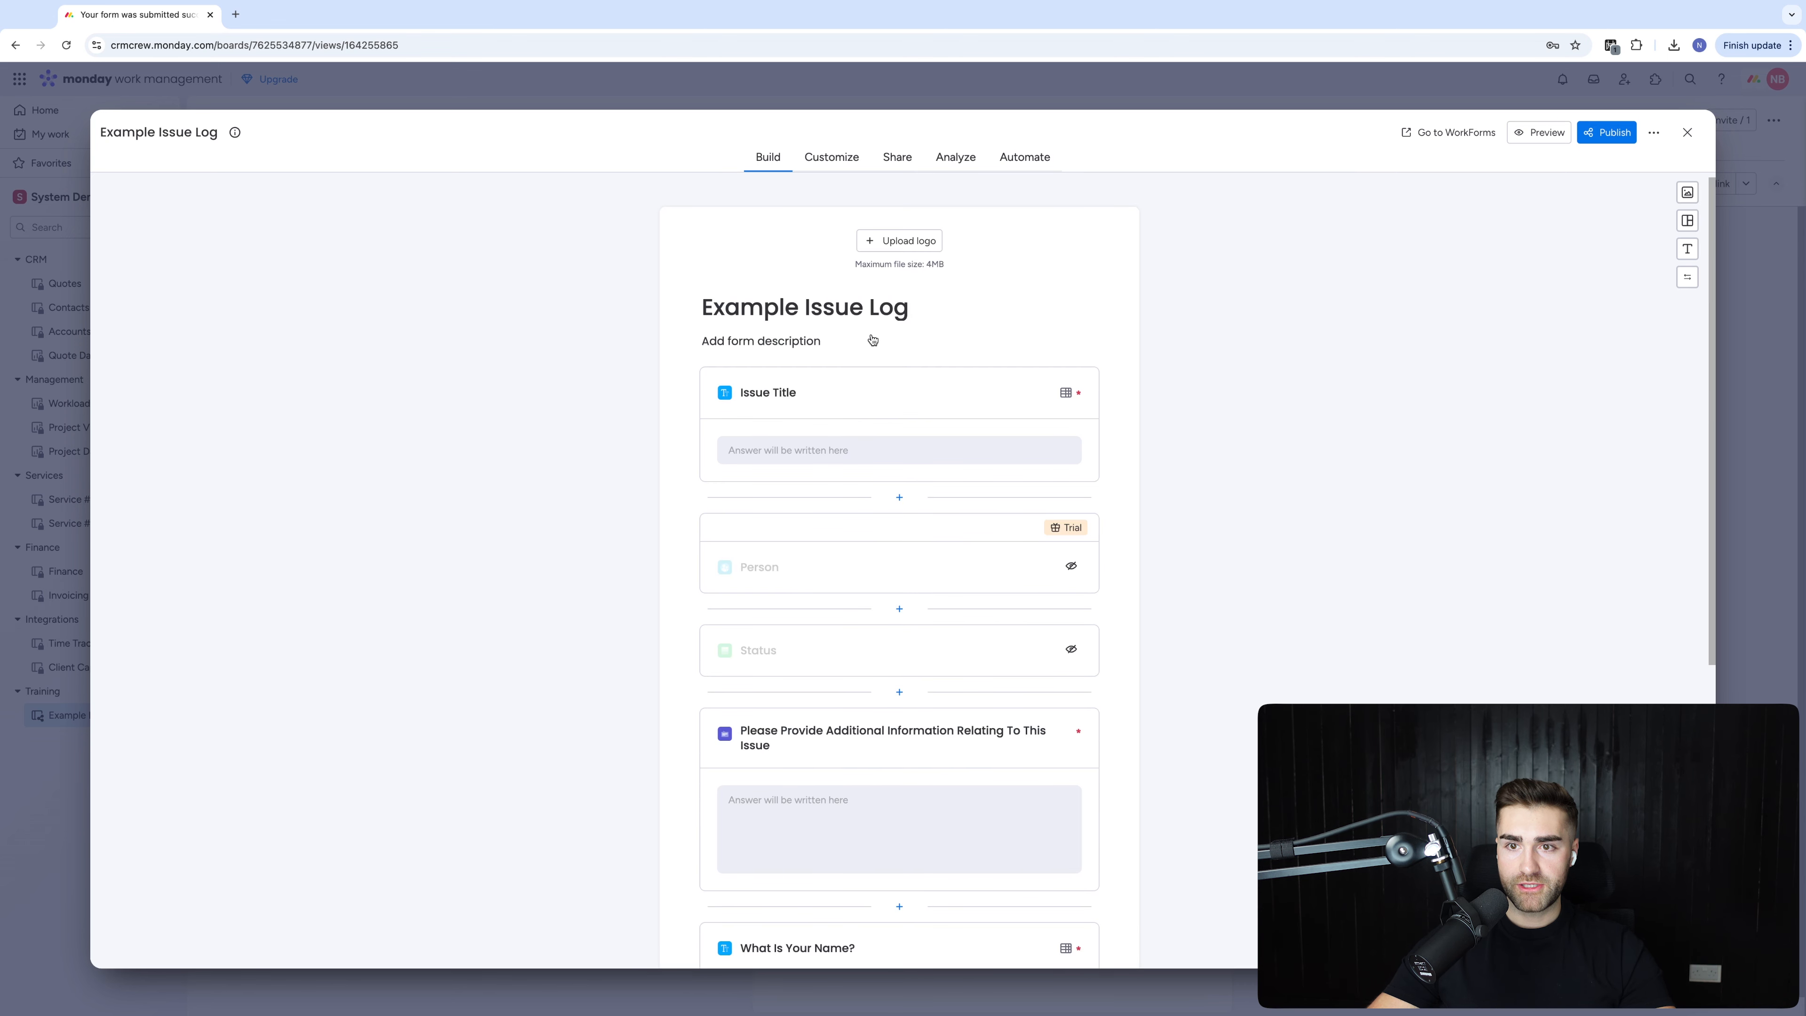
Publish the issue form, test its fields in a live preview, and return to the Main Table
{"action": "left_click", "coordinate": [1607, 132]}
{"action": "left_click", "coordinate": [1537, 133]}
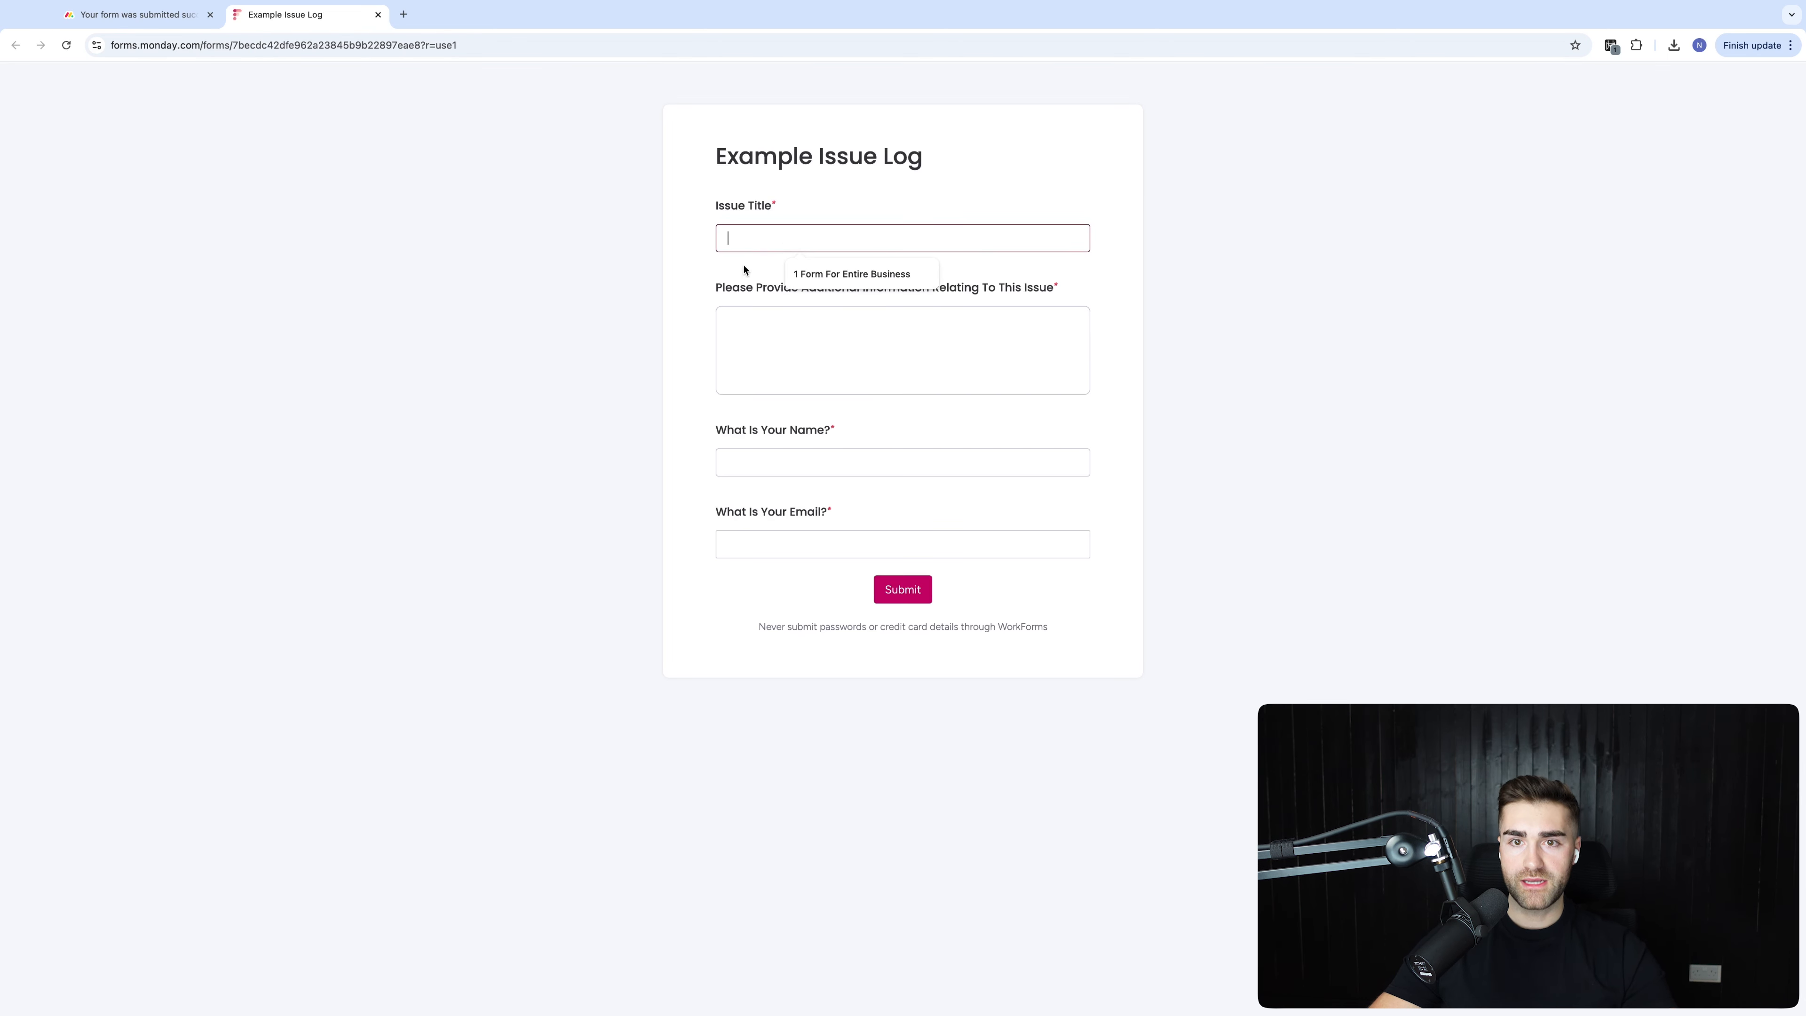
{"action": "left_click", "coordinate": [806, 355]}
{"action": "left_click", "coordinate": [794, 455]}
{"action": "left_click", "coordinate": [766, 551]}
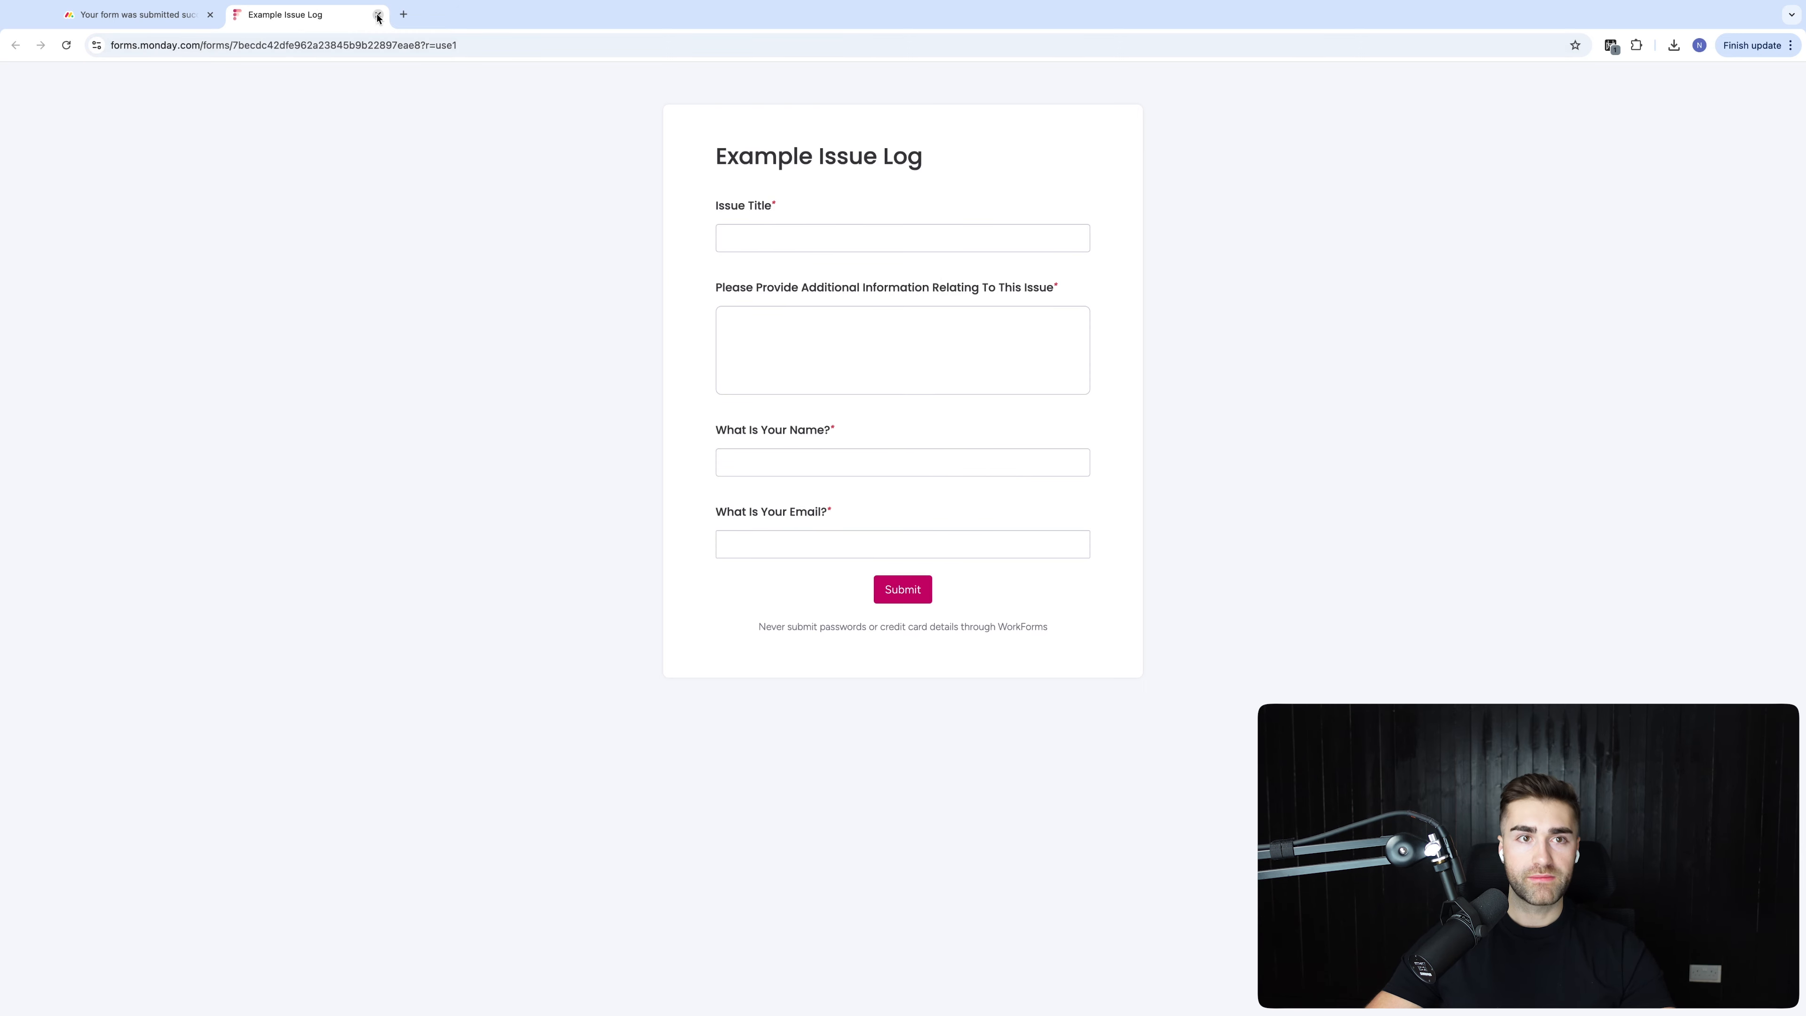
{"action": "left_click", "coordinate": [378, 16]}
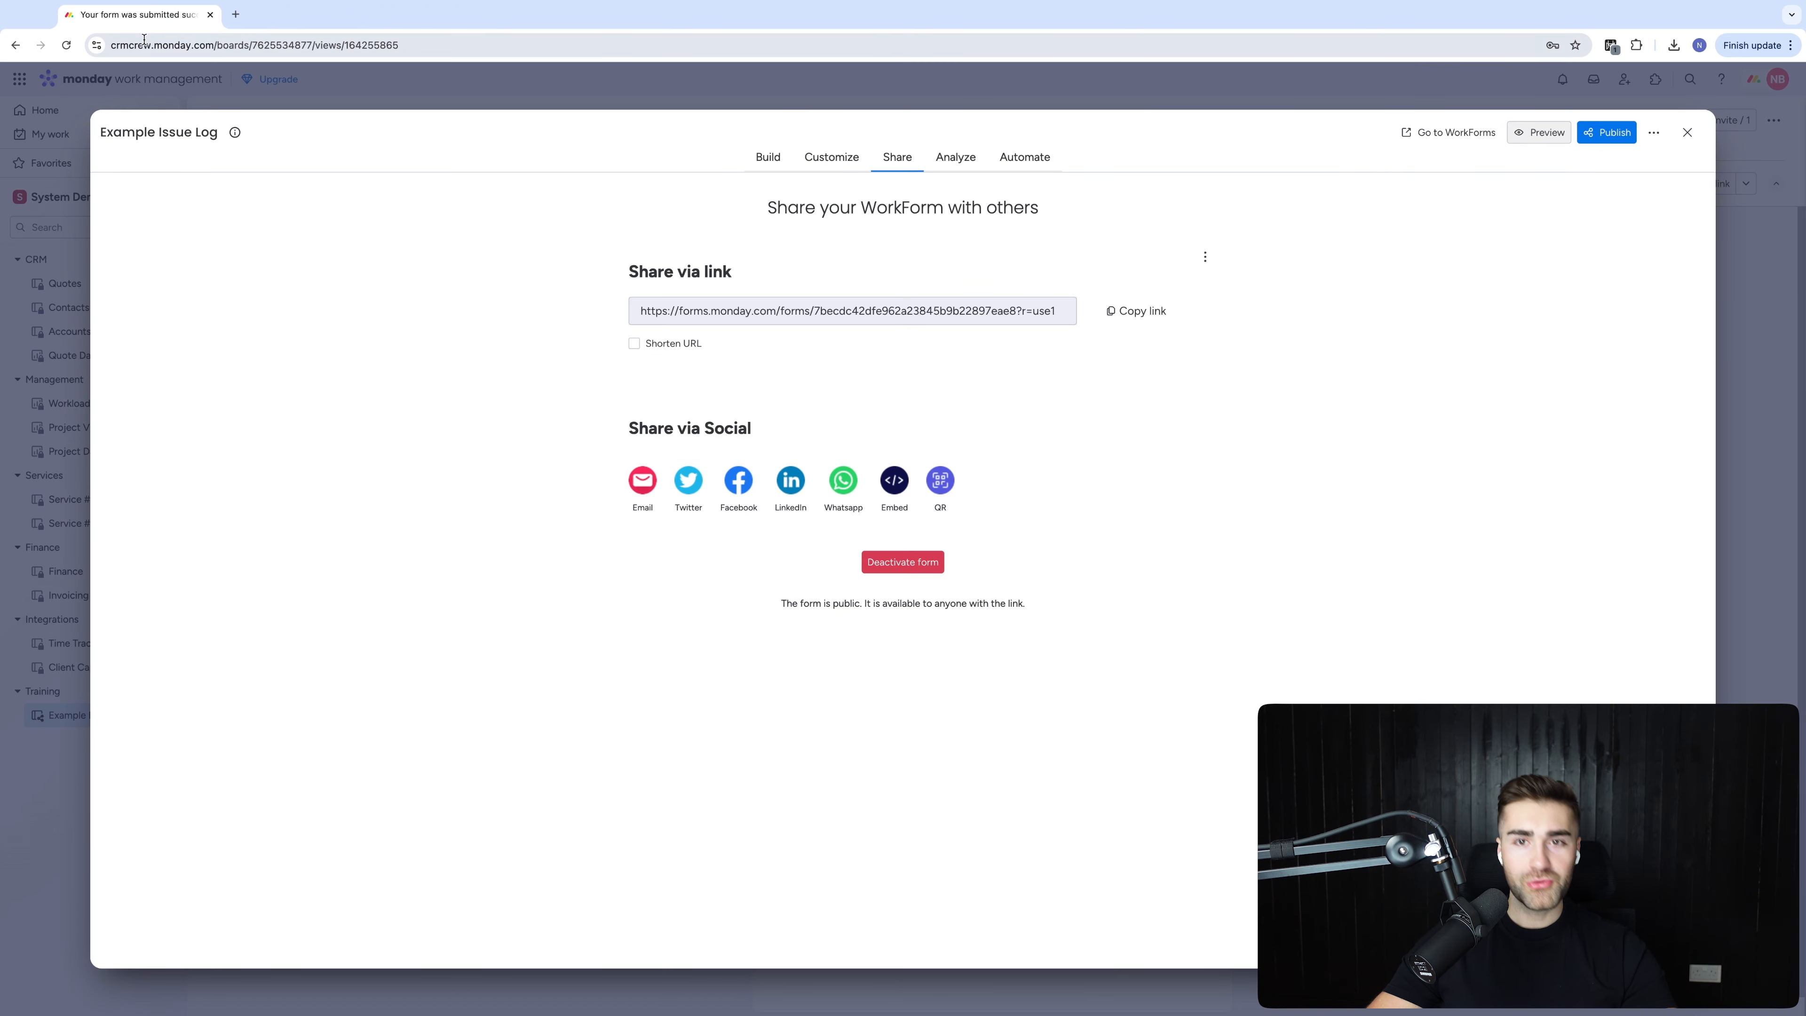
{"action": "left_click", "coordinate": [1686, 133]}
{"action": "left_click", "coordinate": [257, 147]}
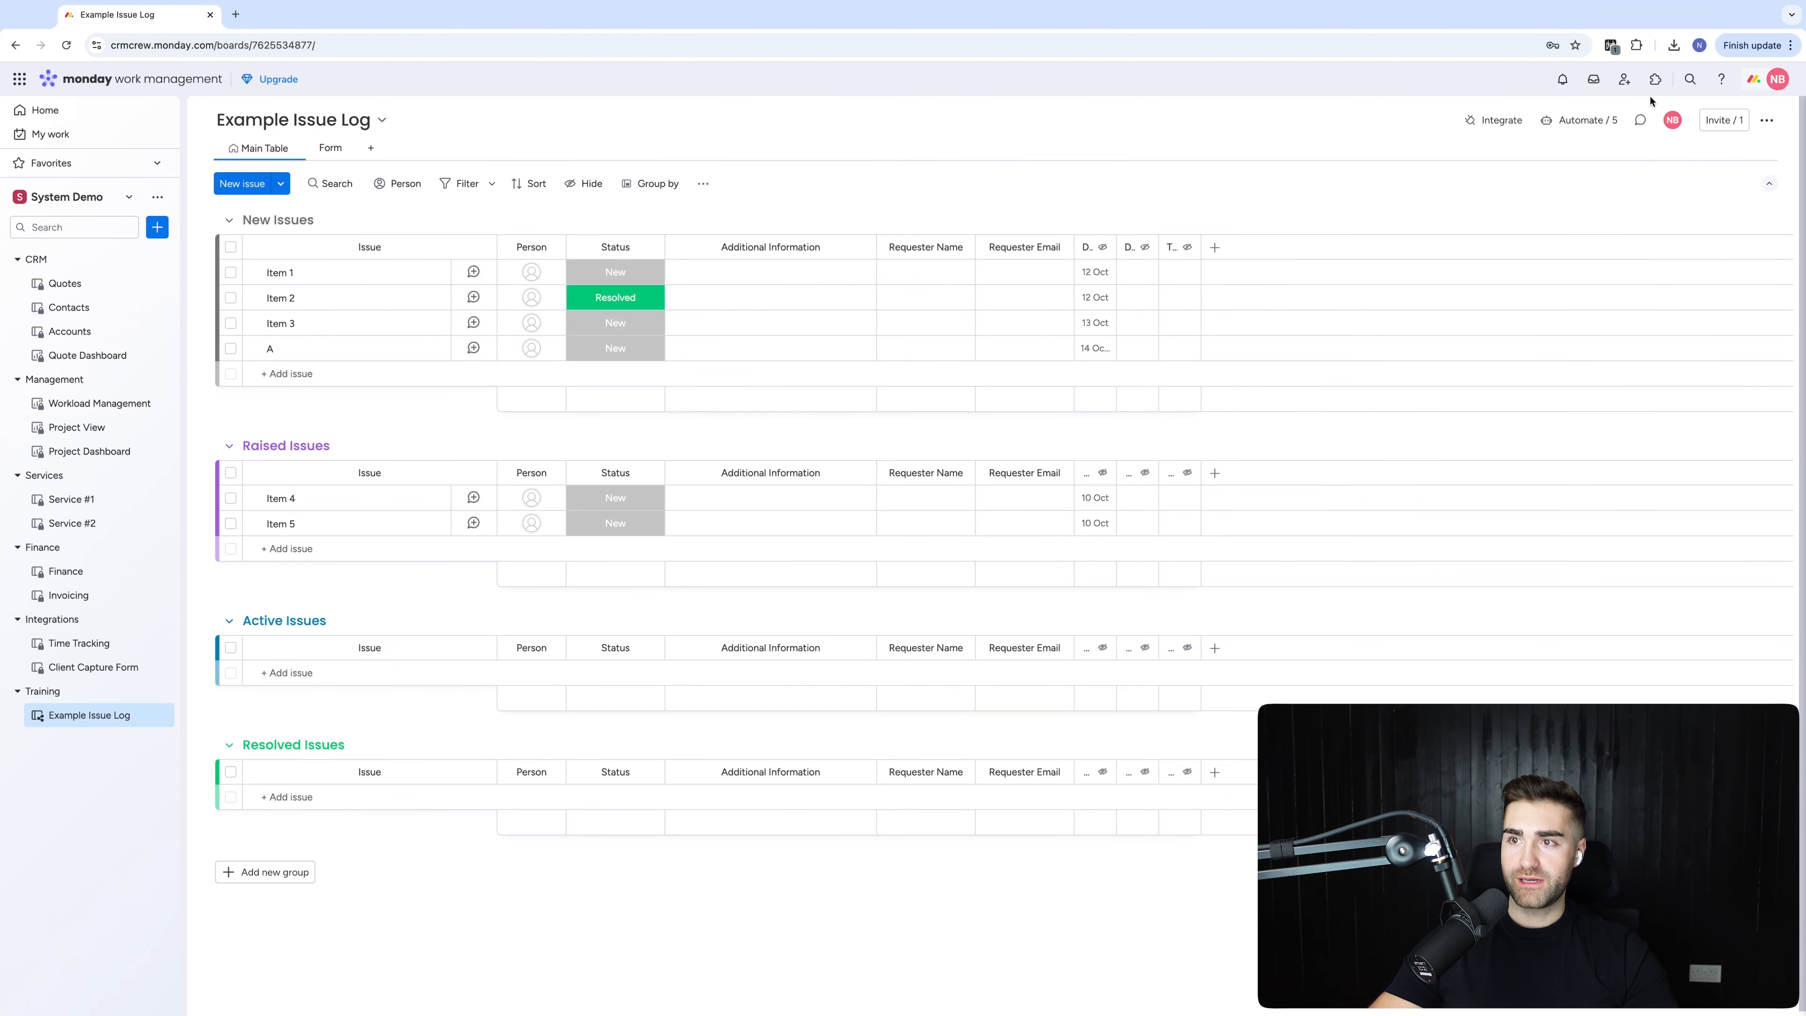
Invite an outside guest to subscribe to the Example Issue Log board
{"action": "left_click", "coordinate": [1724, 120]}
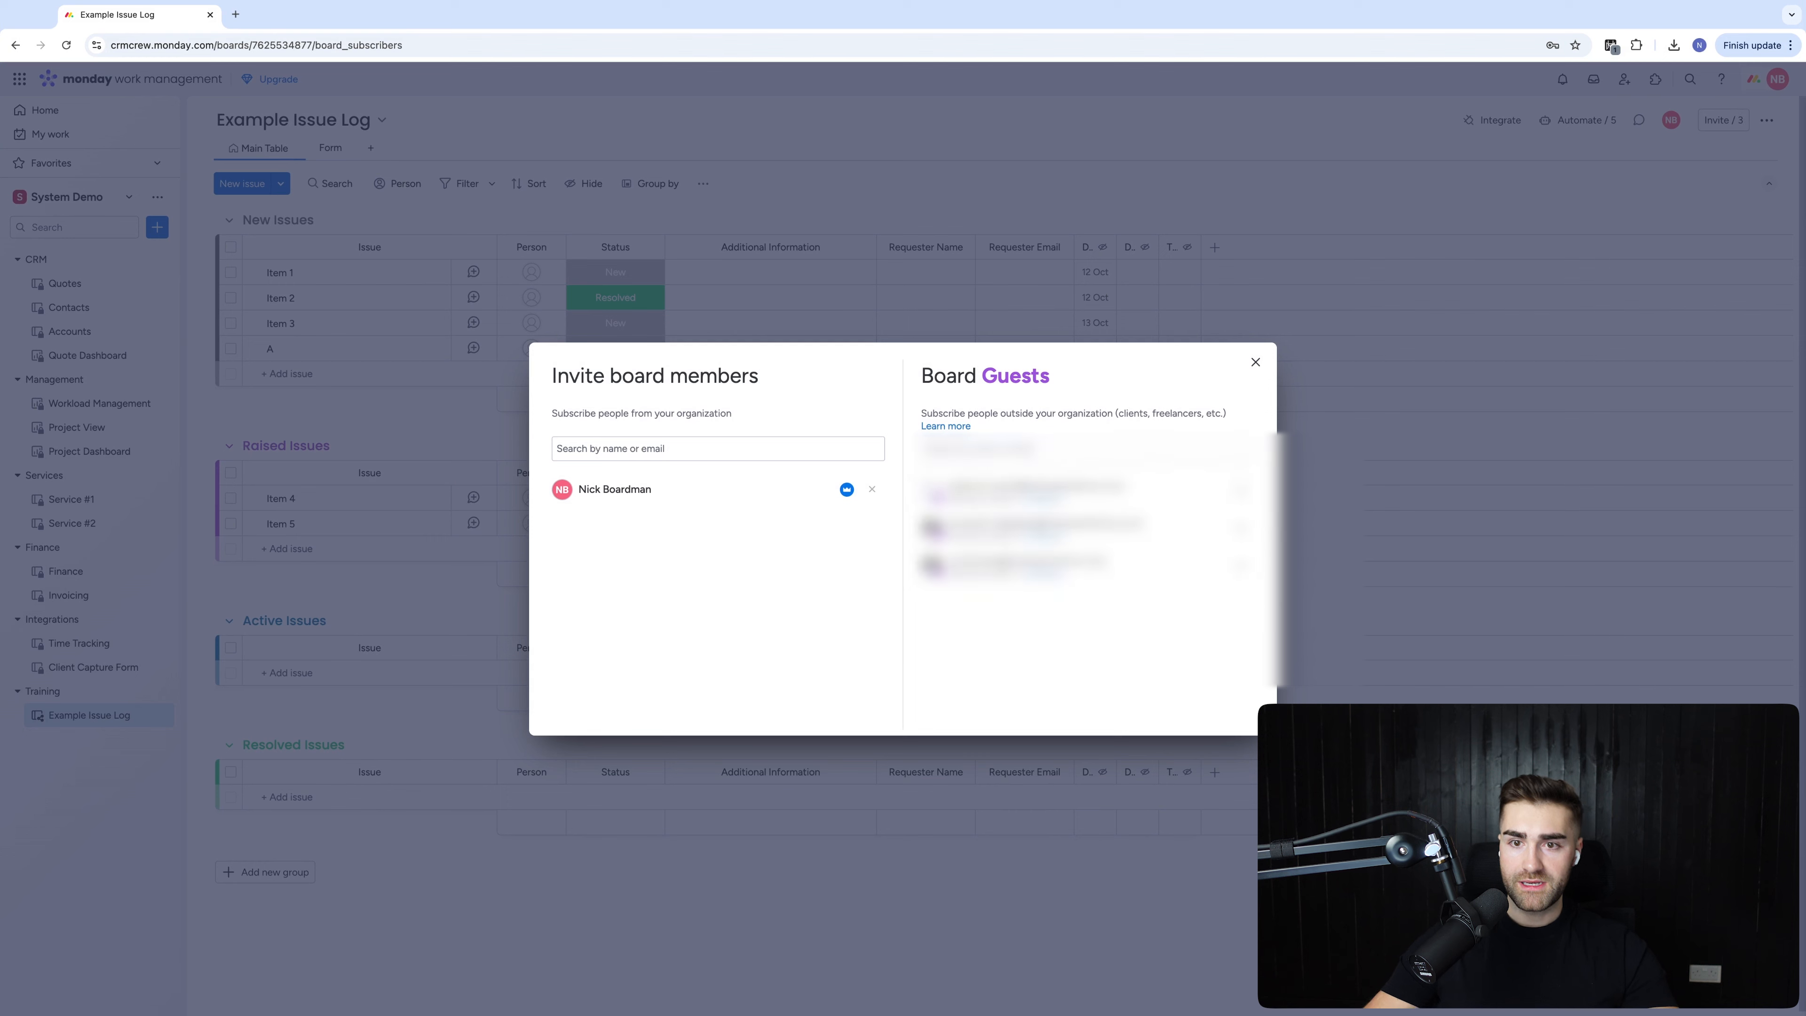
{"action": "left_click", "coordinate": [1232, 362]}
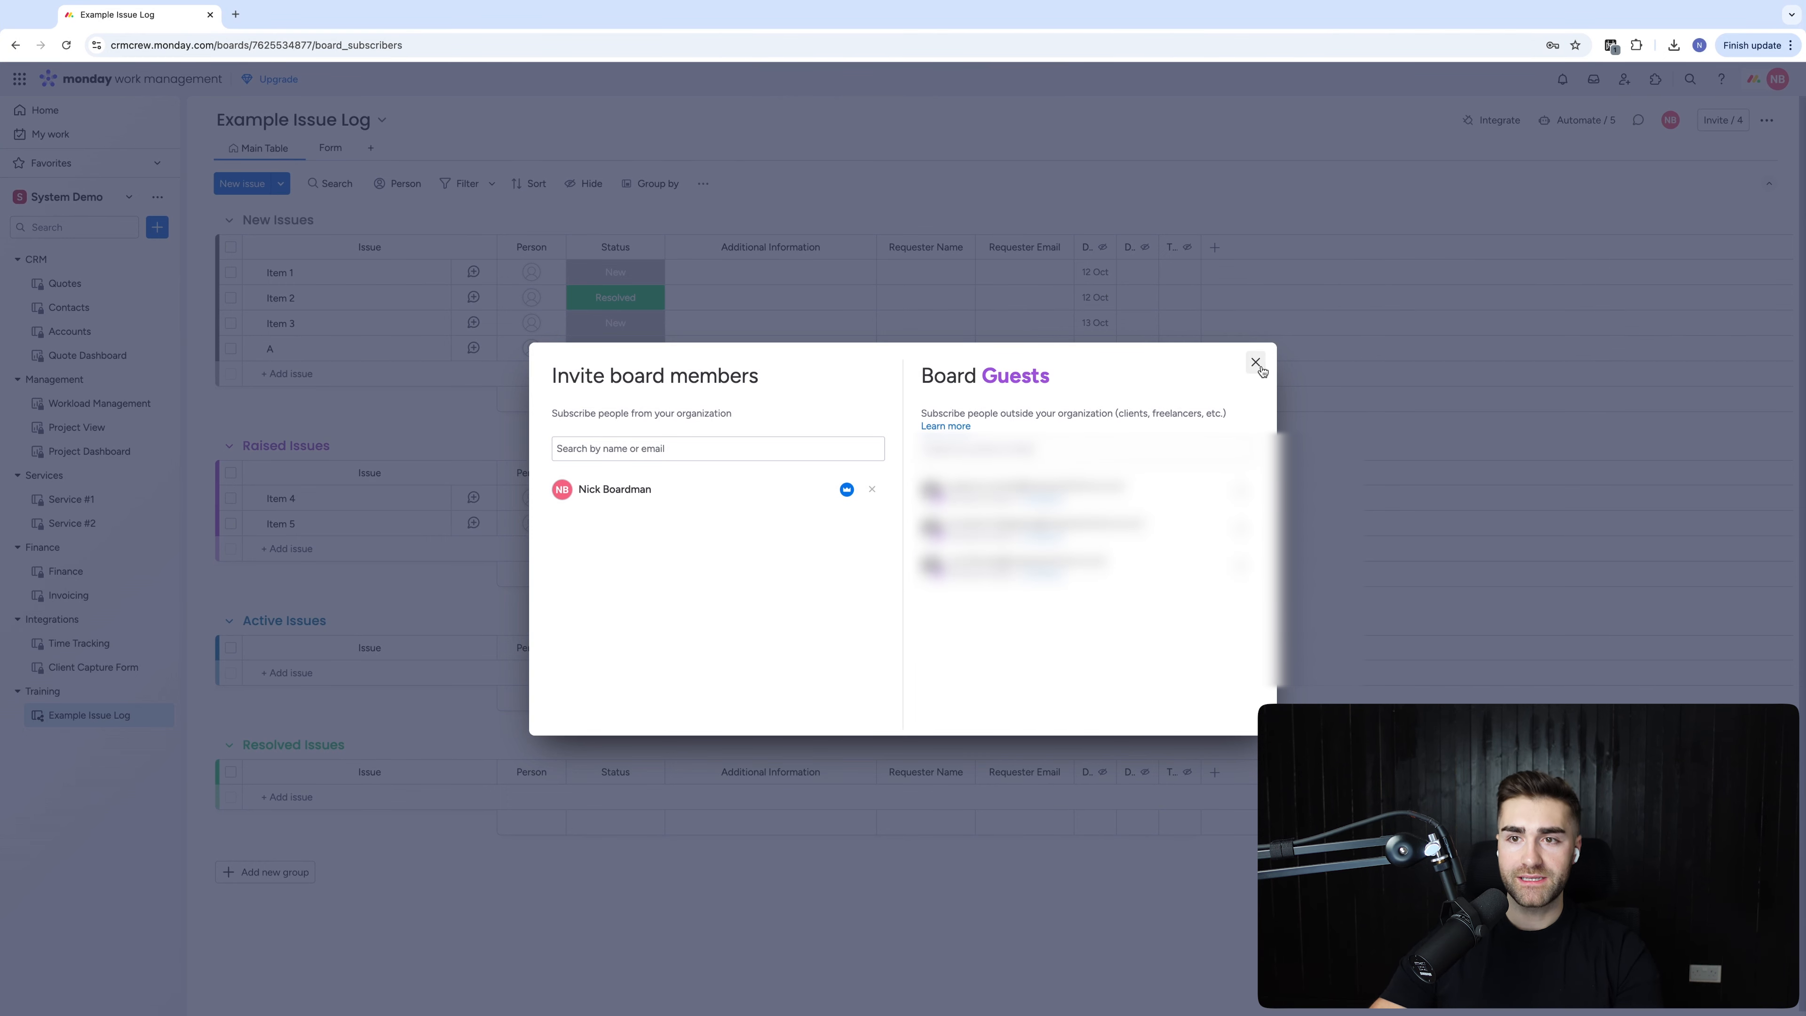
{"action": "left_click", "coordinate": [1256, 363]}
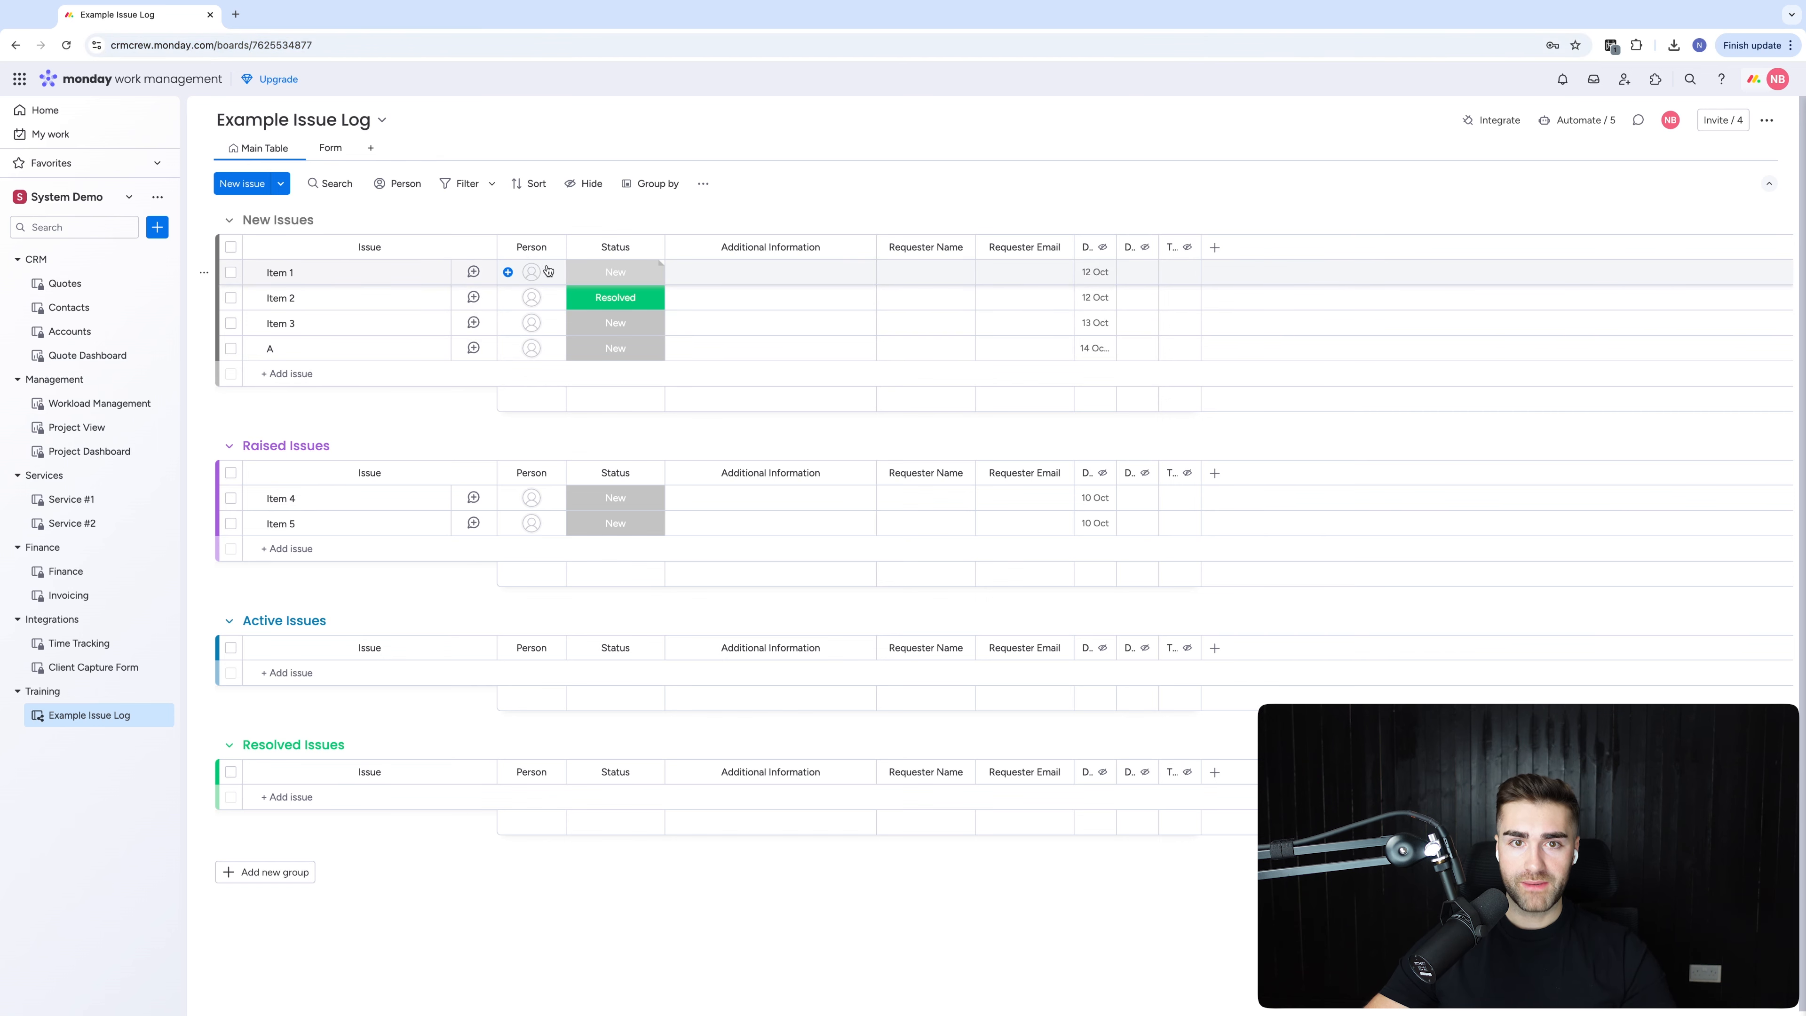
Start a new automation that assigns a person when an item is created
{"action": "left_click", "coordinate": [1573, 119]}
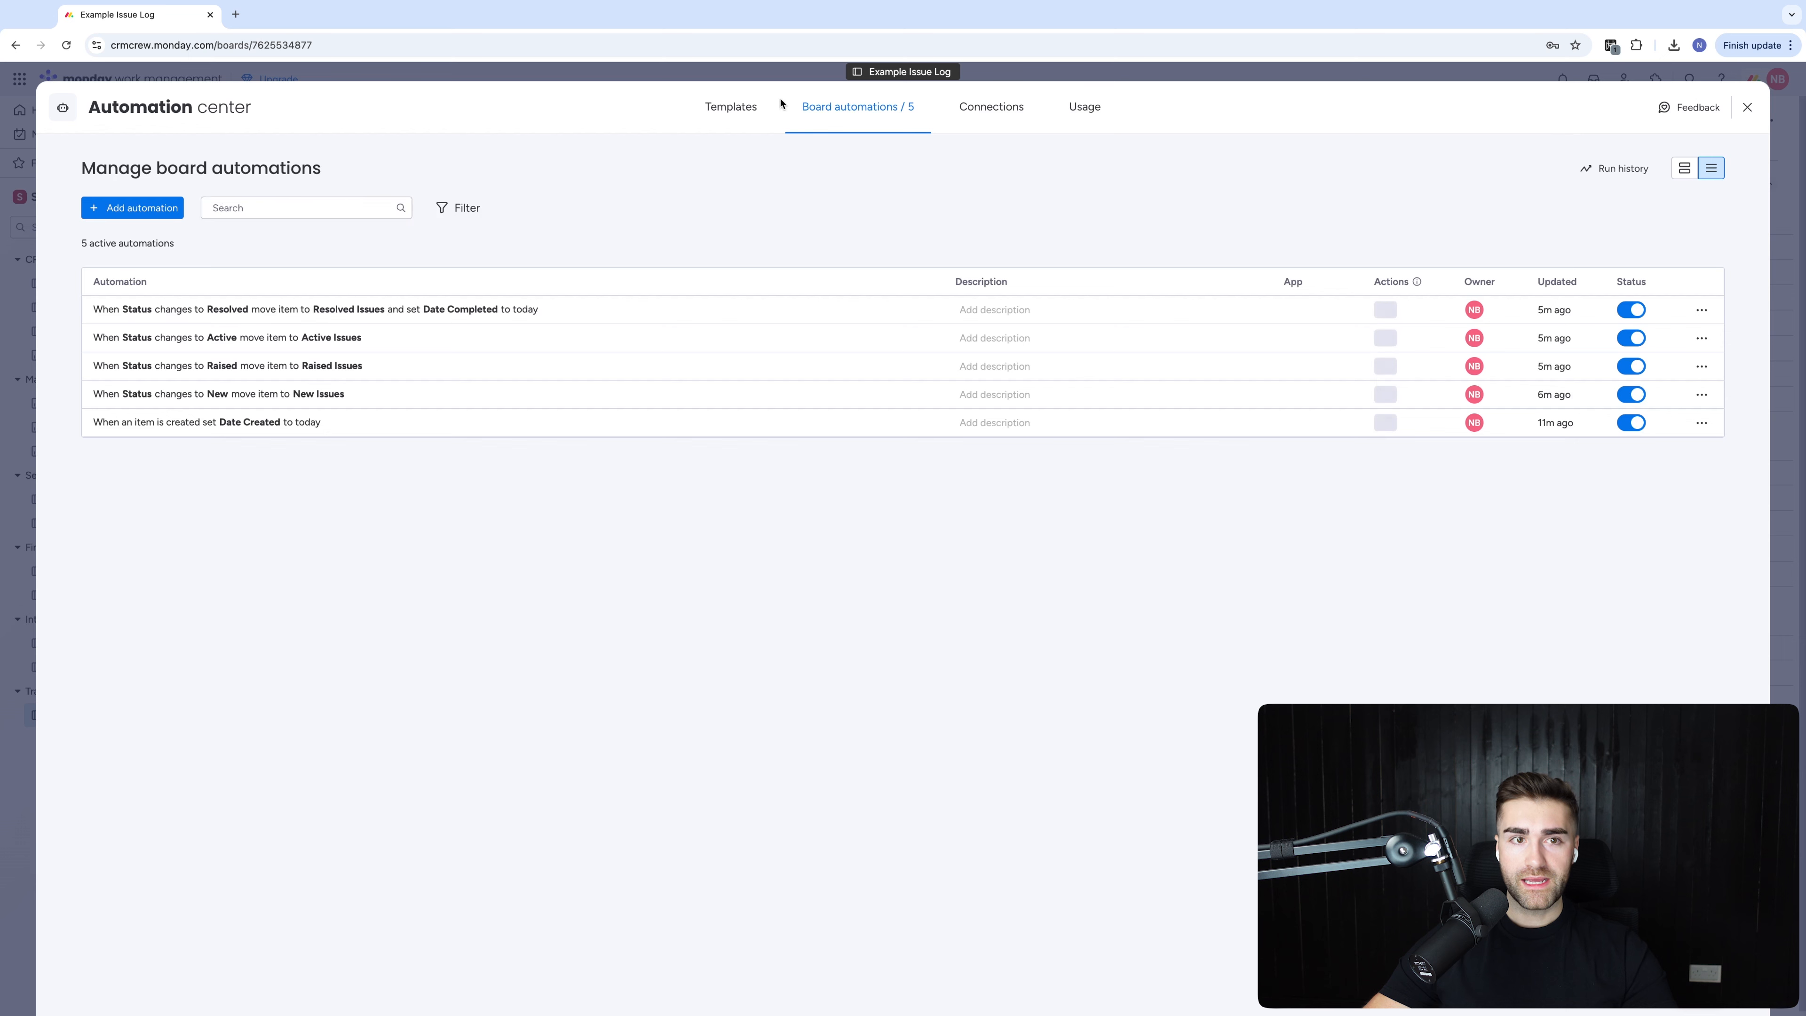
{"action": "left_click", "coordinate": [569, 422]}
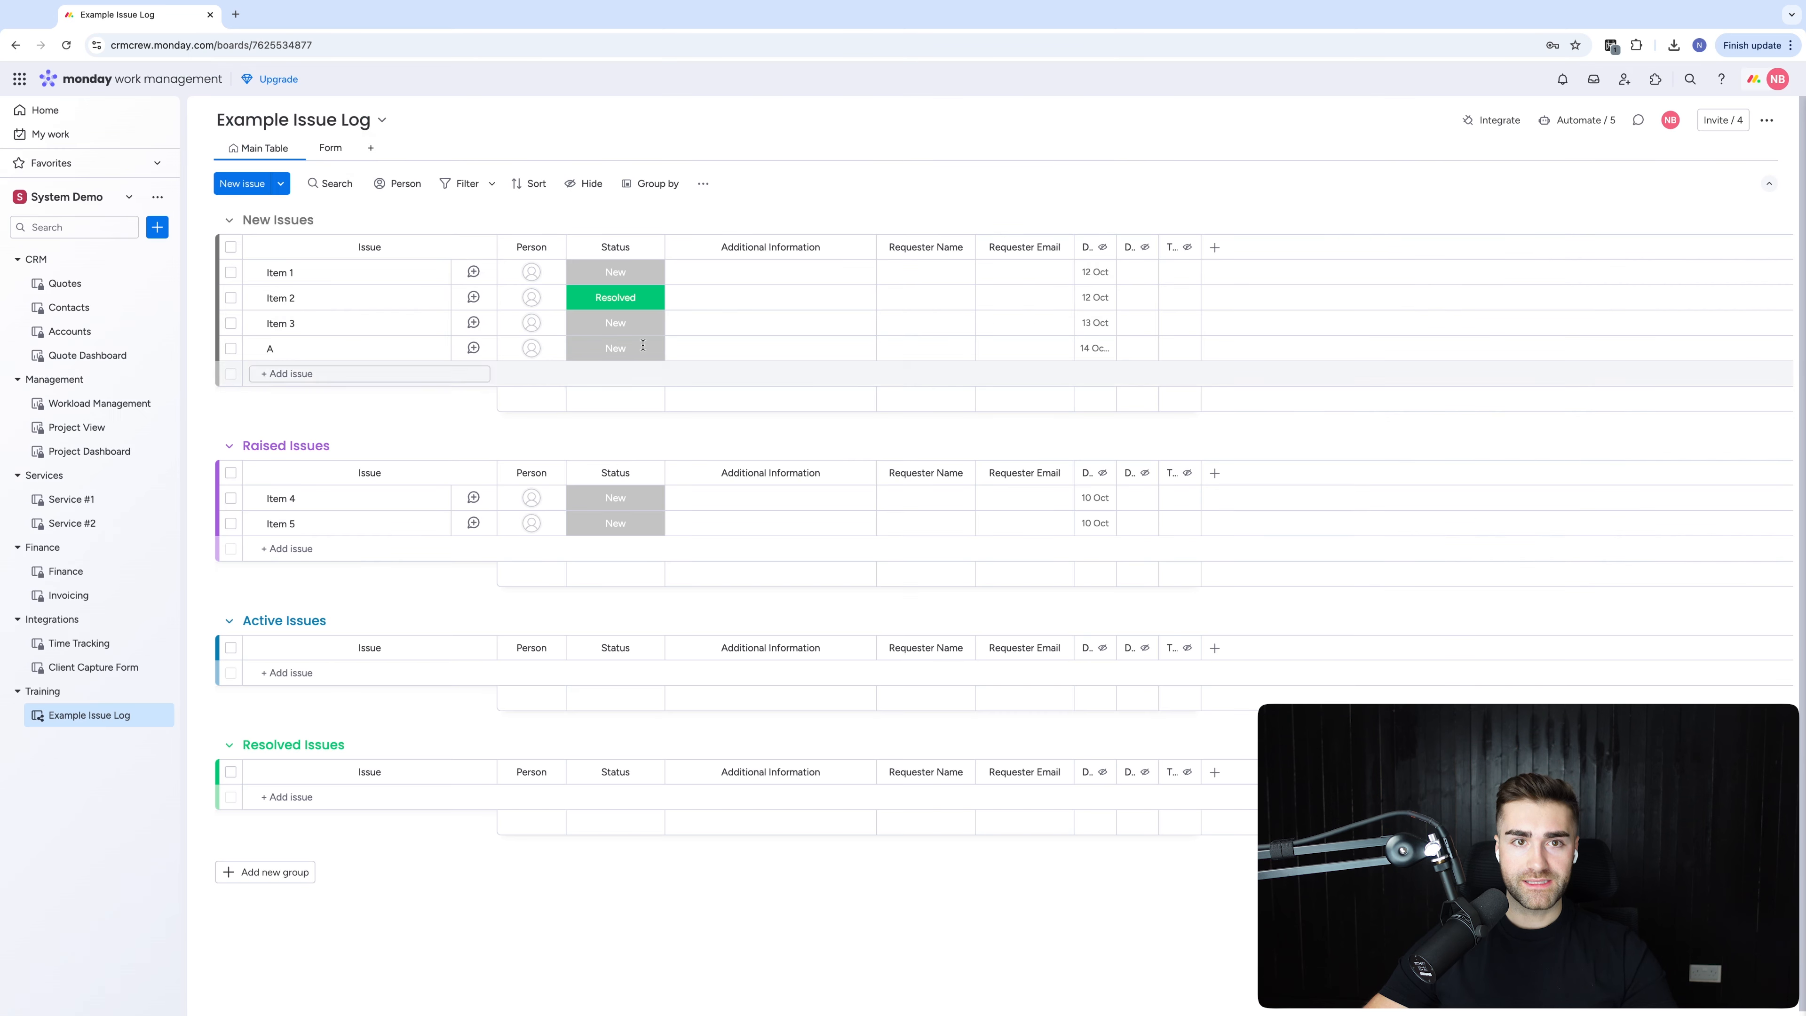
{"action": "left_click", "coordinate": [1573, 120]}
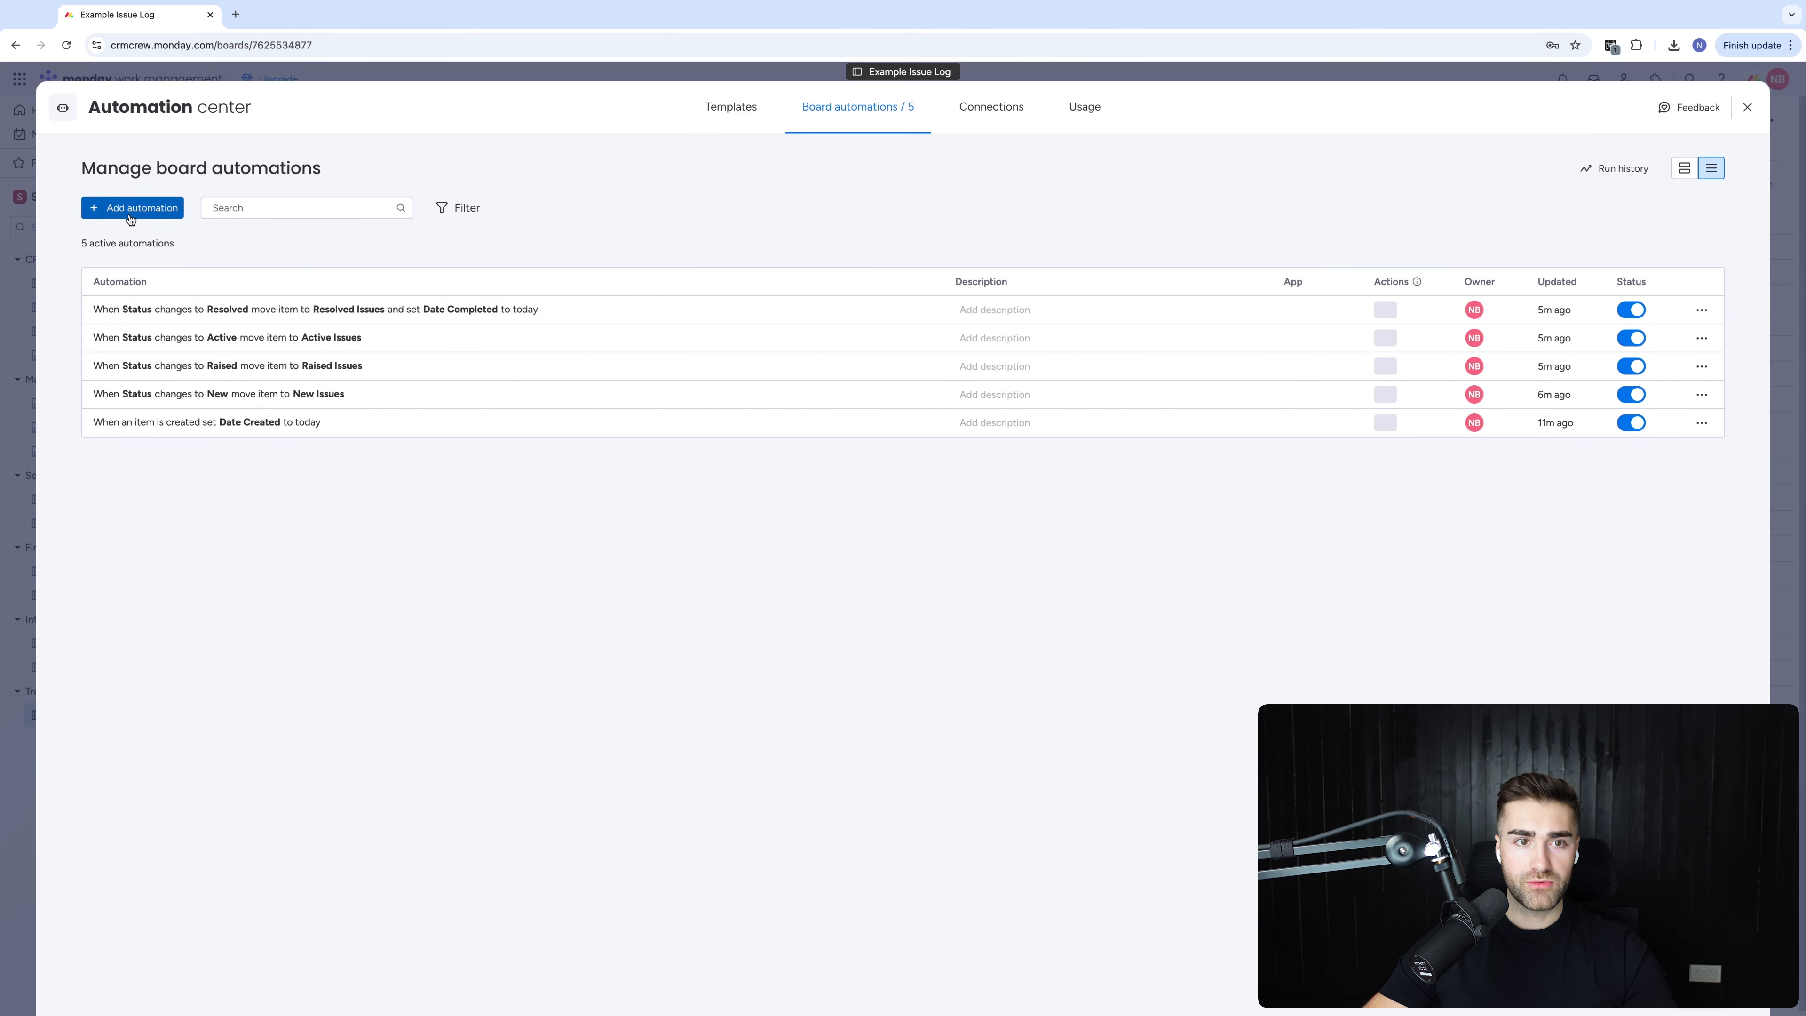
{"action": "left_click", "coordinate": [130, 208]}
{"action": "left_click", "coordinate": [440, 219]}
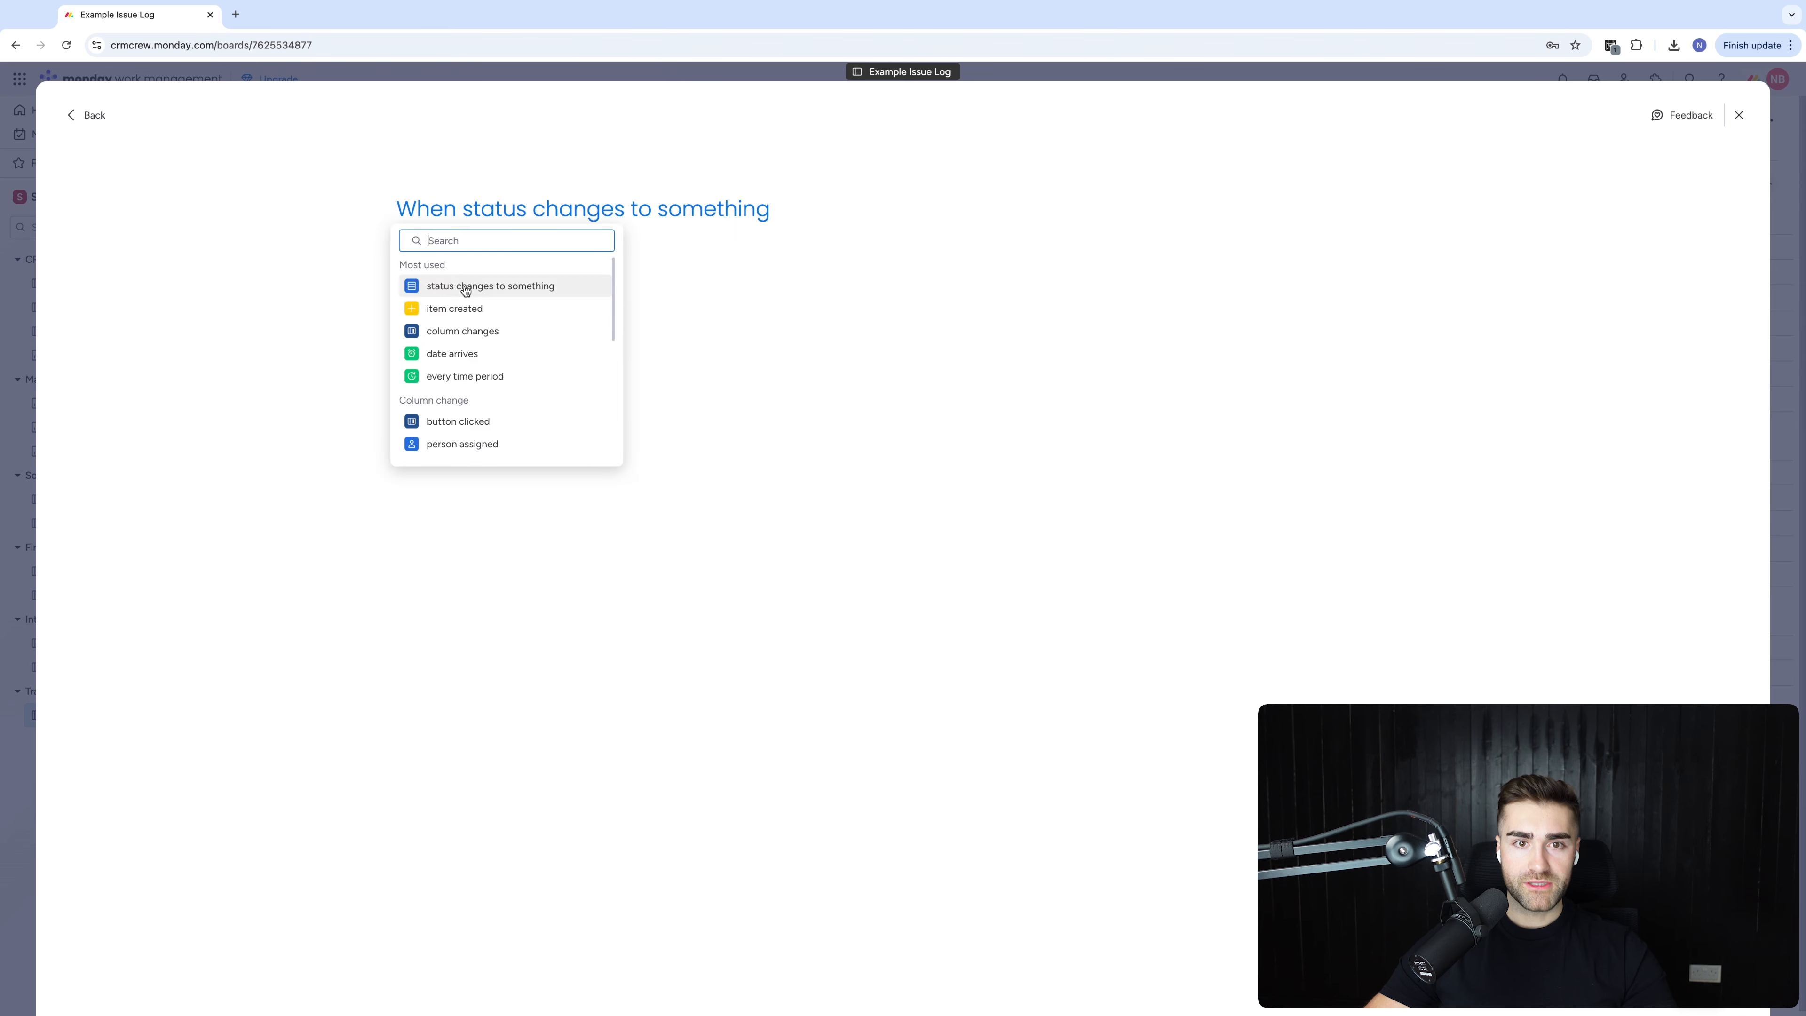
{"action": "left_click", "coordinate": [530, 308]}
{"action": "type", "text": "assign"}
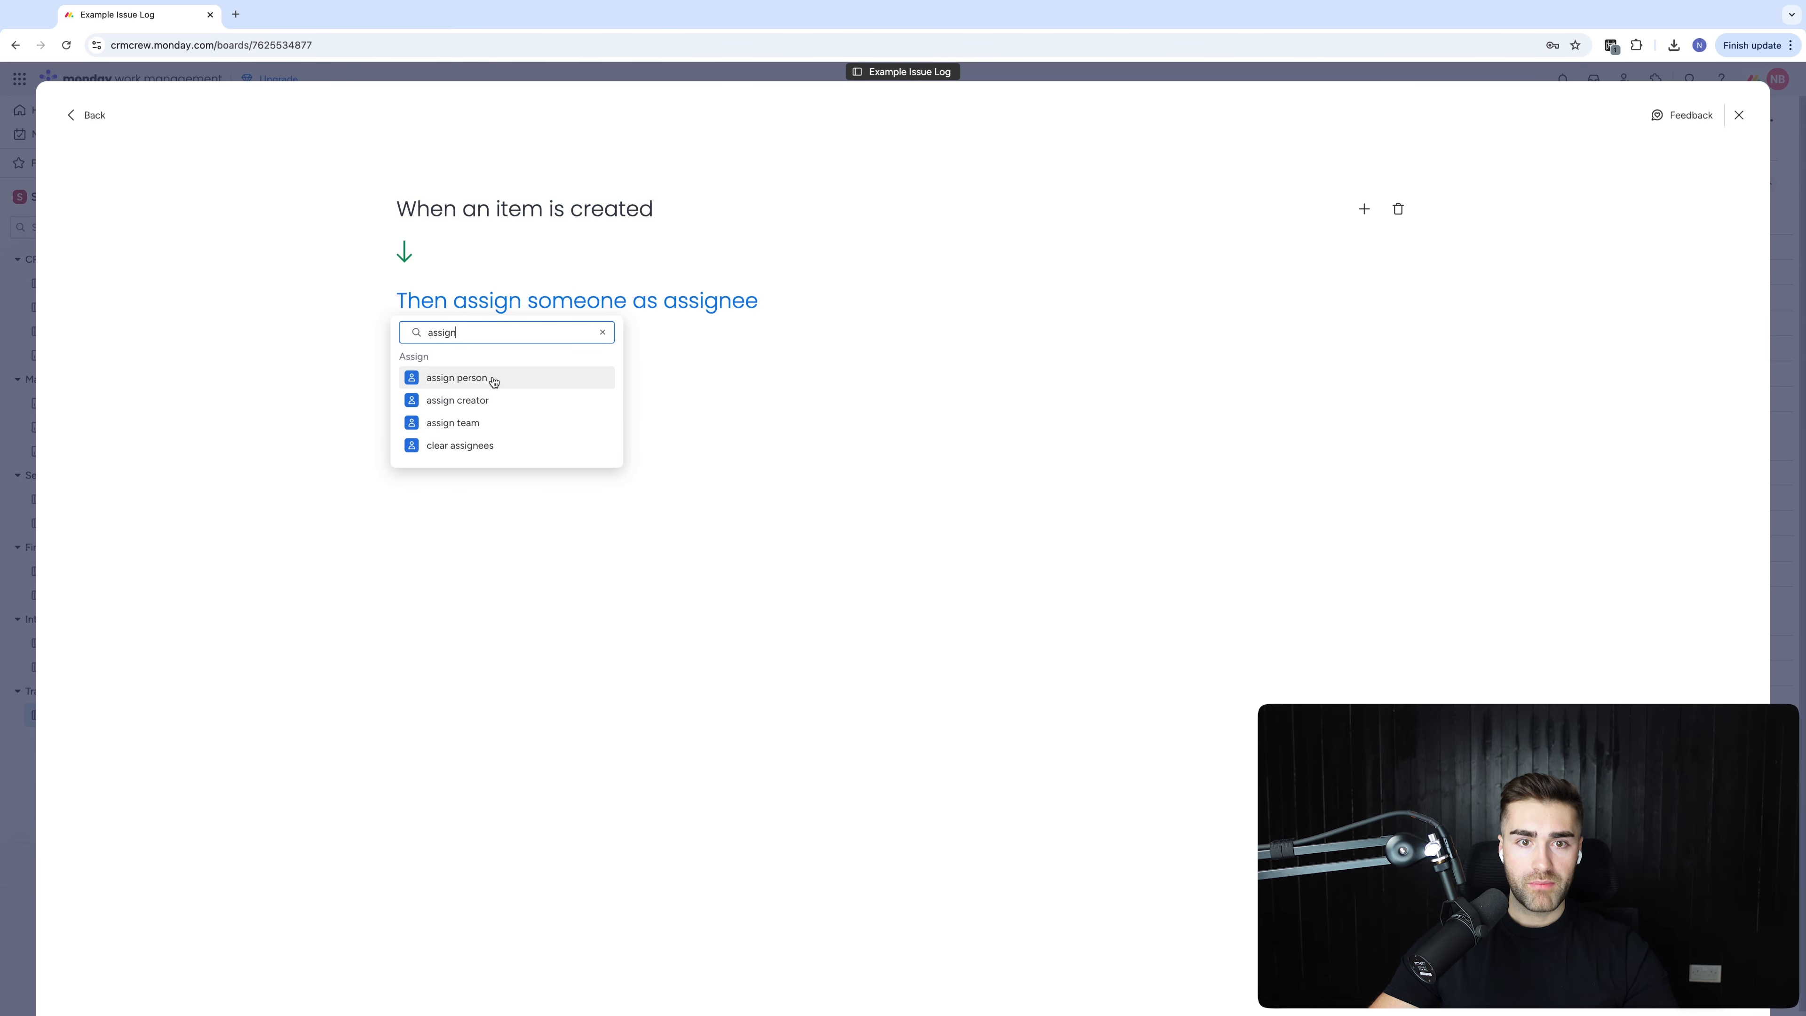
{"action": "left_click", "coordinate": [489, 377]}
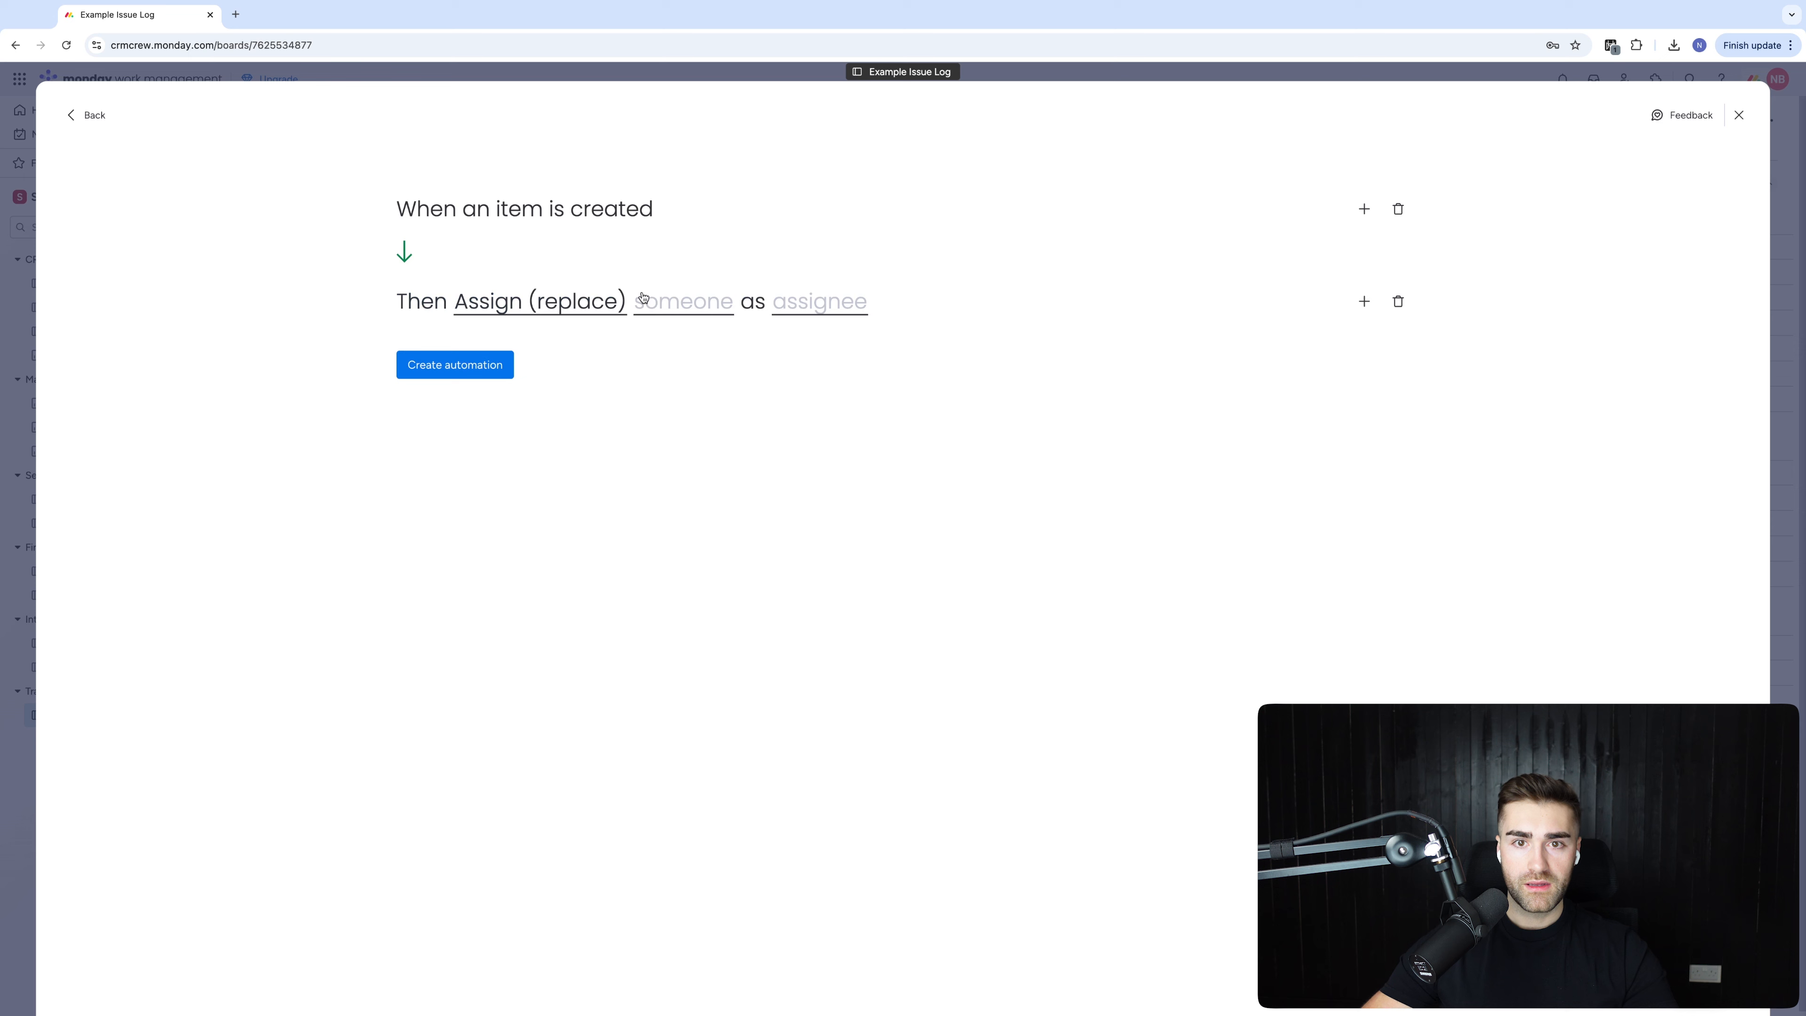
Have the automation assign the chosen team member into the Person column
{"action": "left_click", "coordinate": [696, 305]}
{"action": "left_click", "coordinate": [853, 305]}
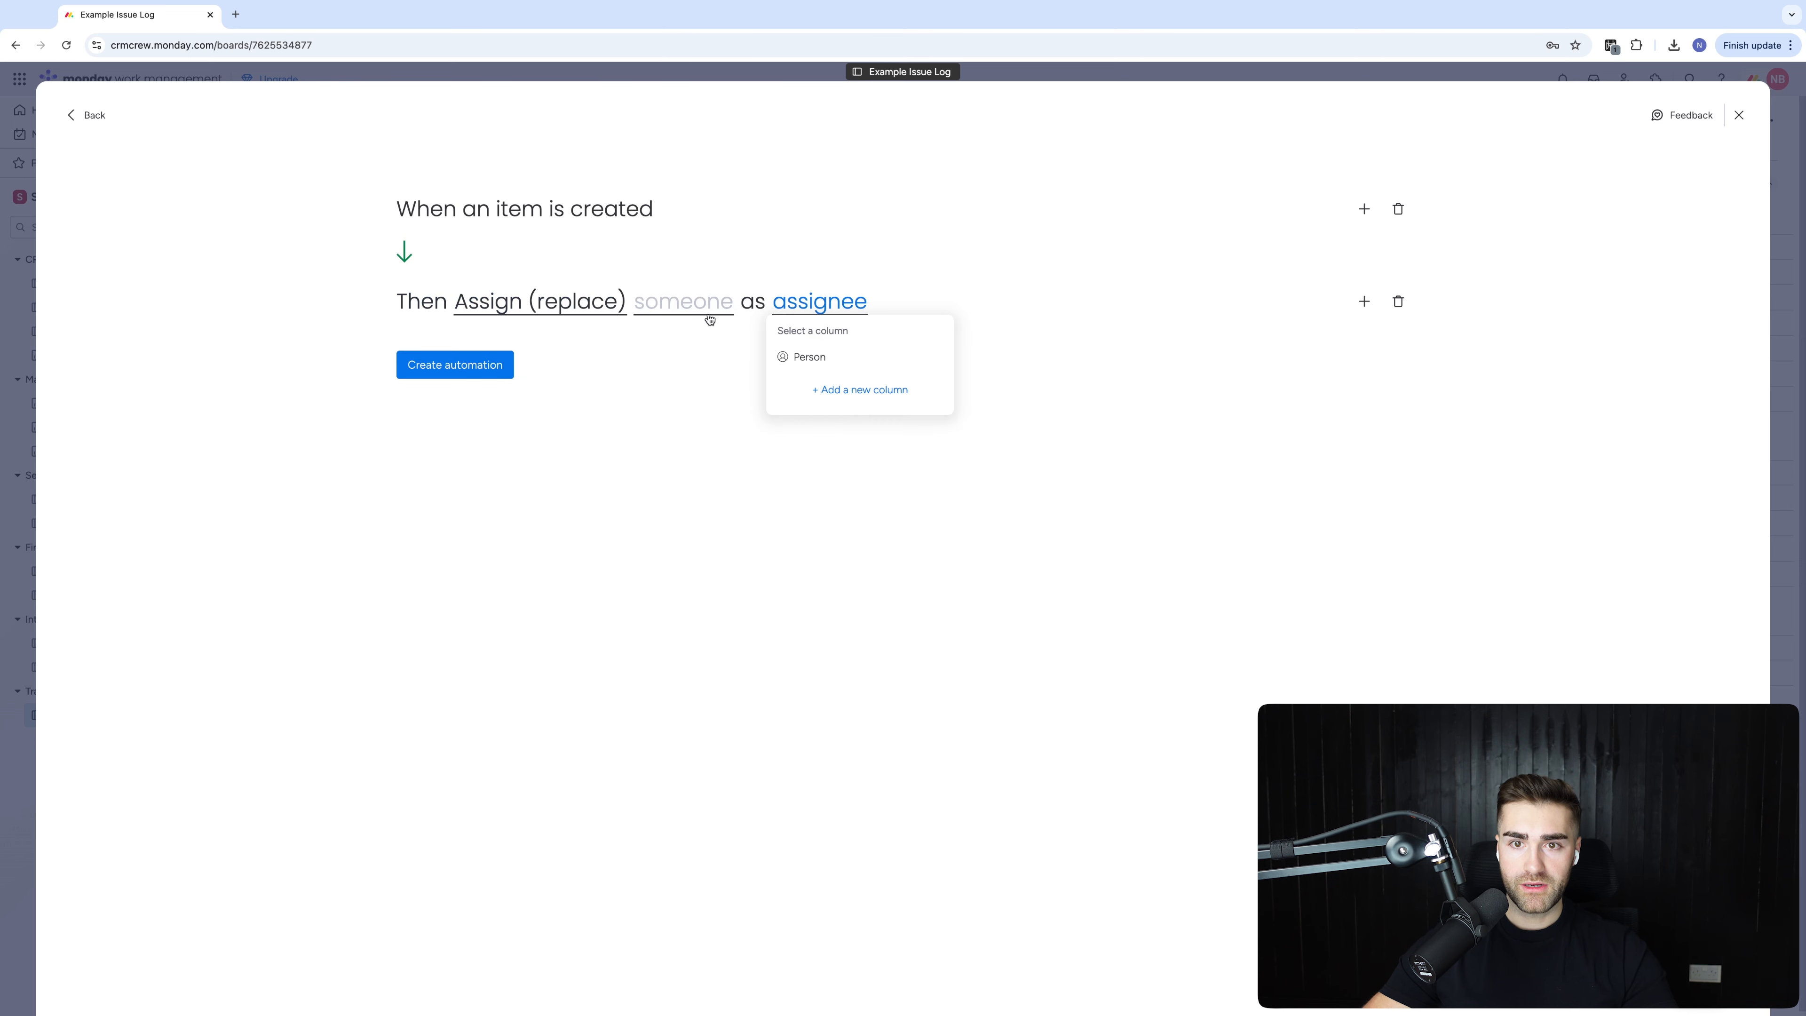
{"action": "left_click", "coordinate": [803, 357]}
{"action": "left_click", "coordinate": [675, 297]}
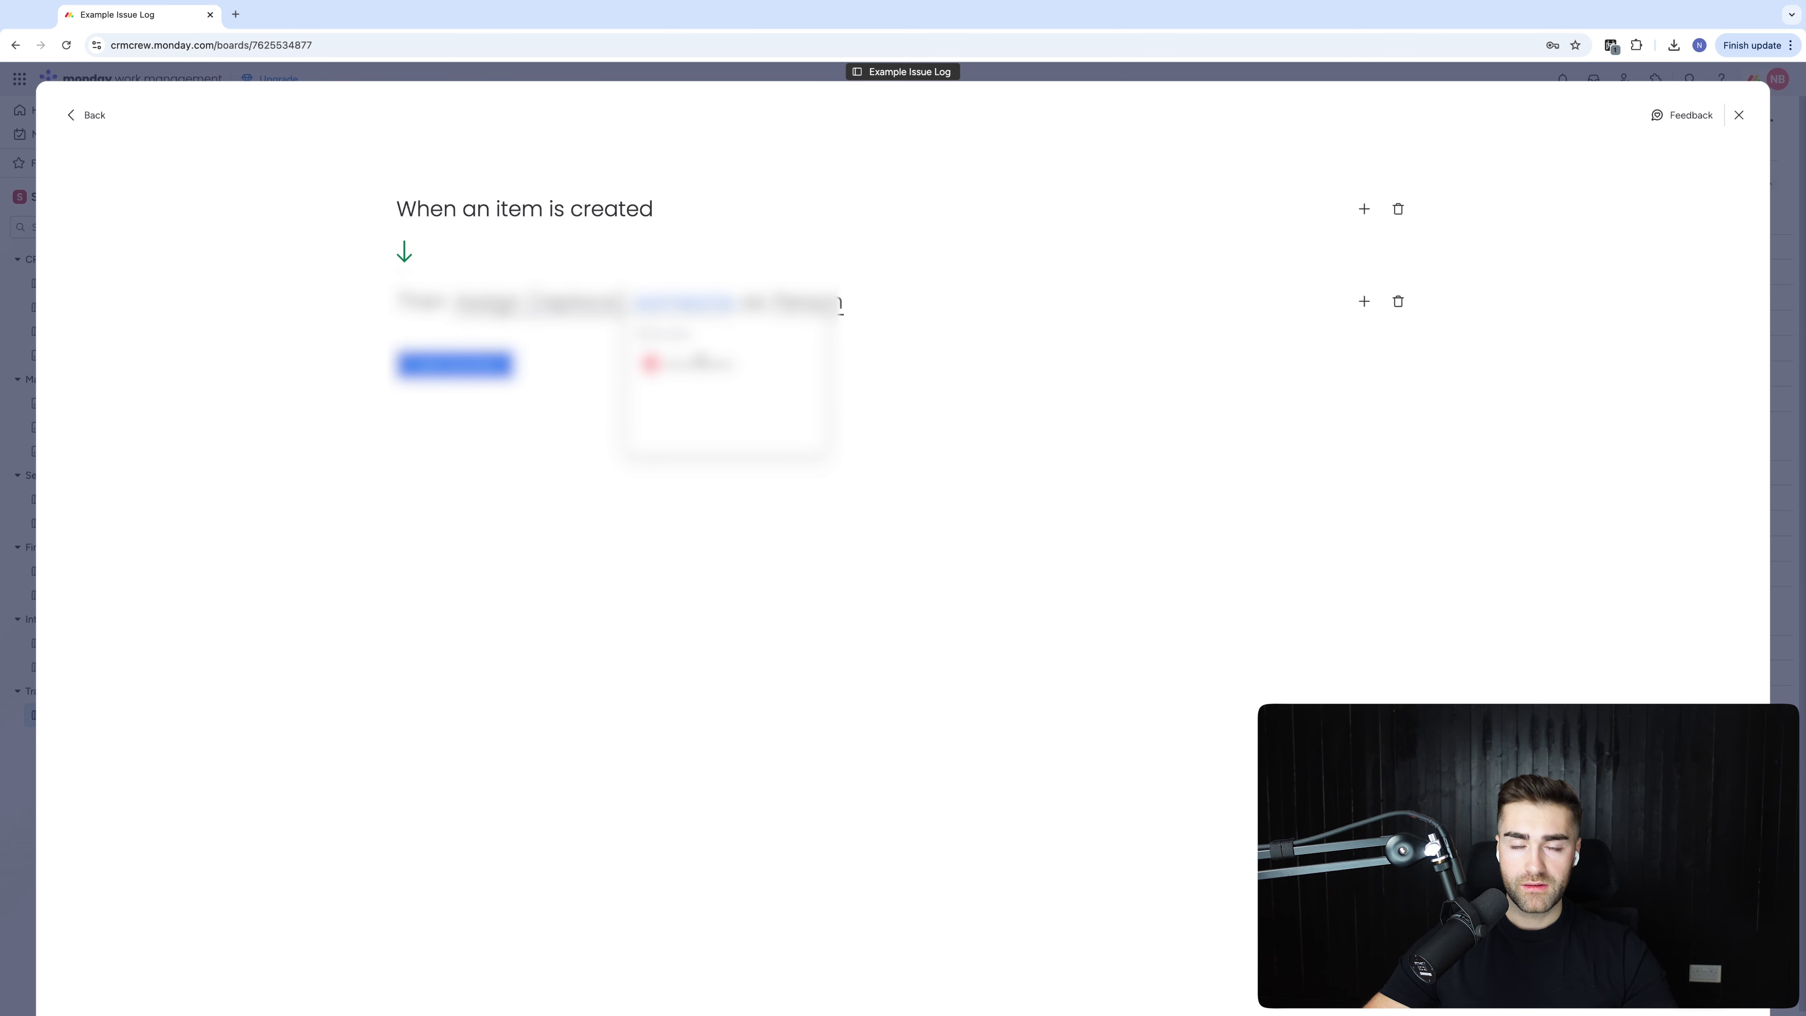
{"action": "type", "text": "Sup"}
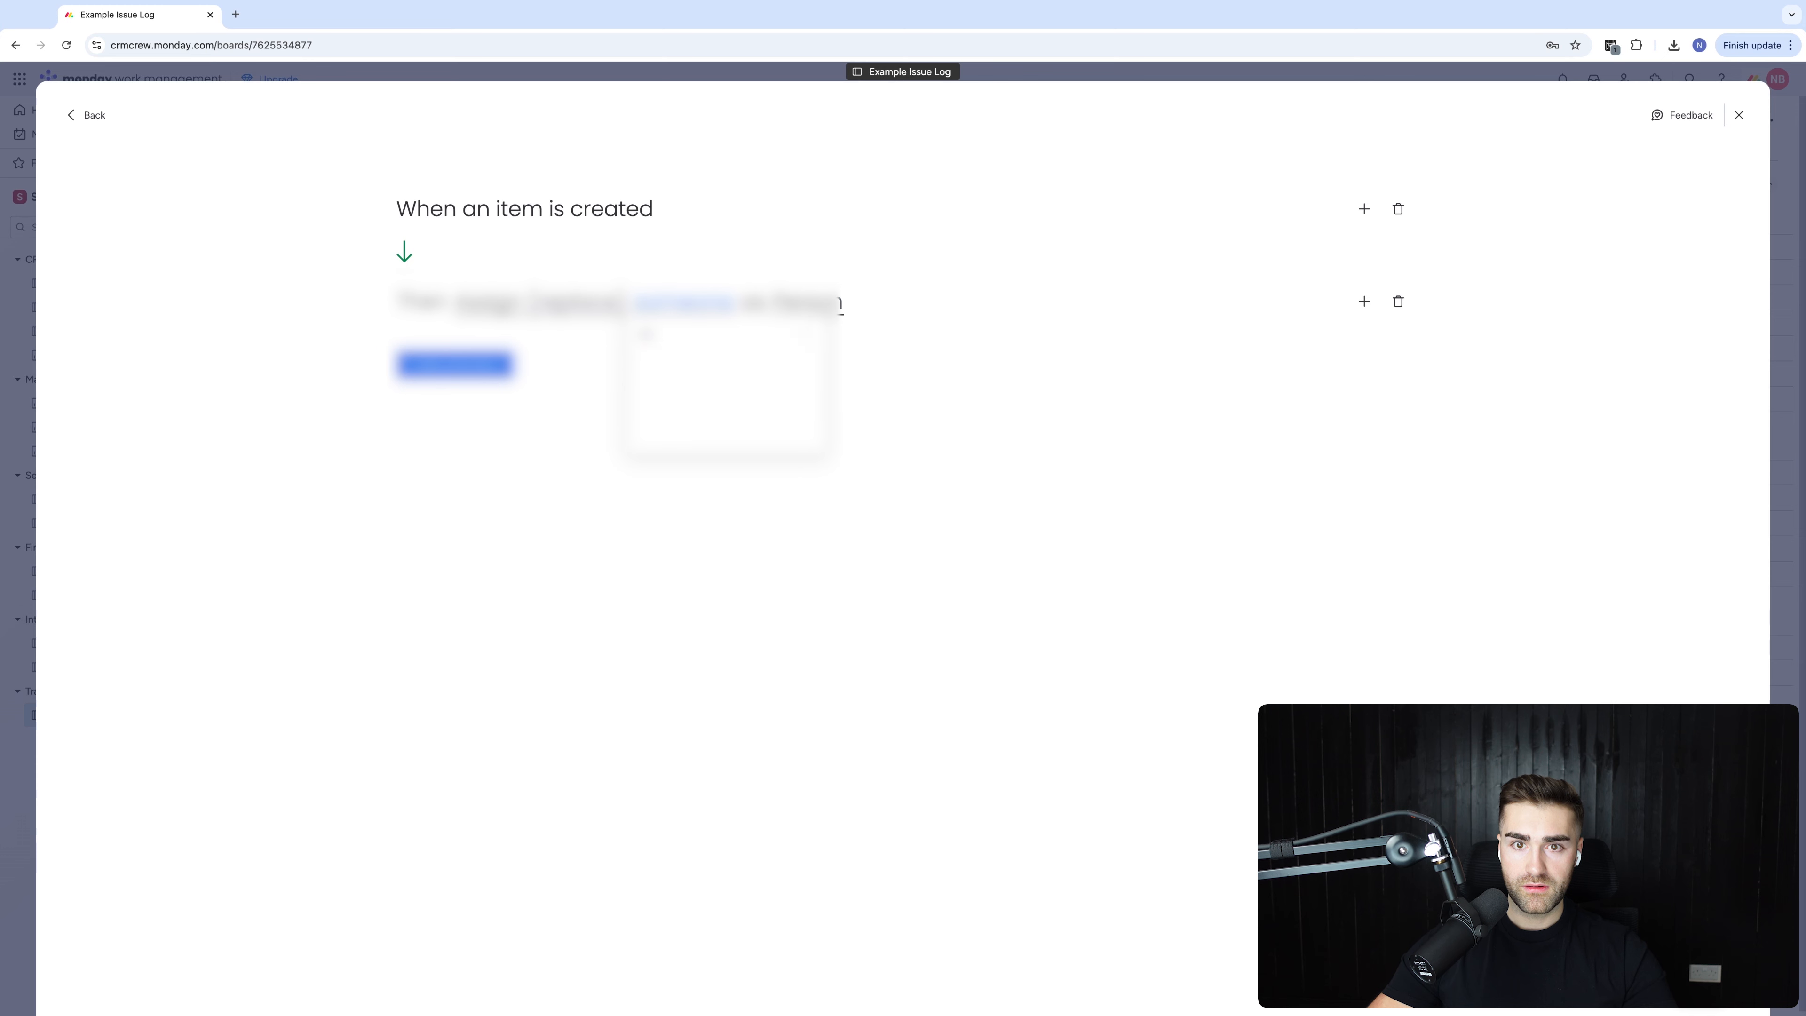
{"action": "key", "text": "Return"}
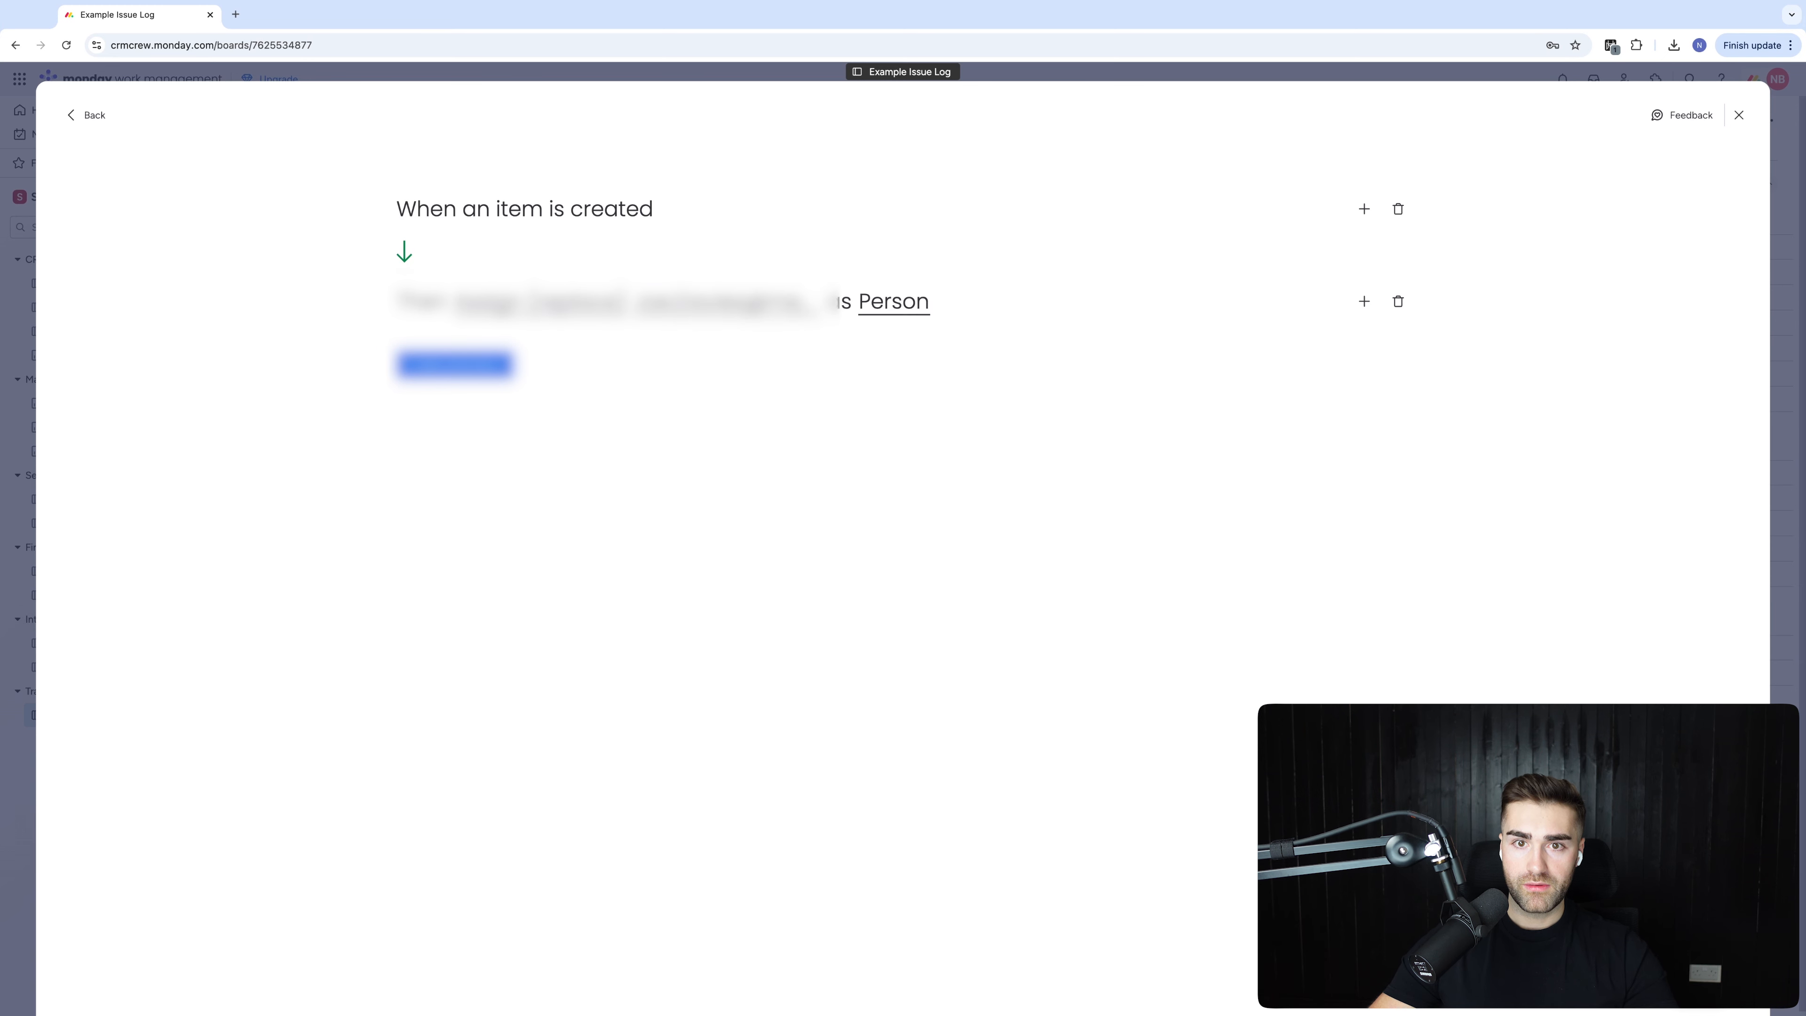
{"action": "left_click", "coordinate": [660, 307]}
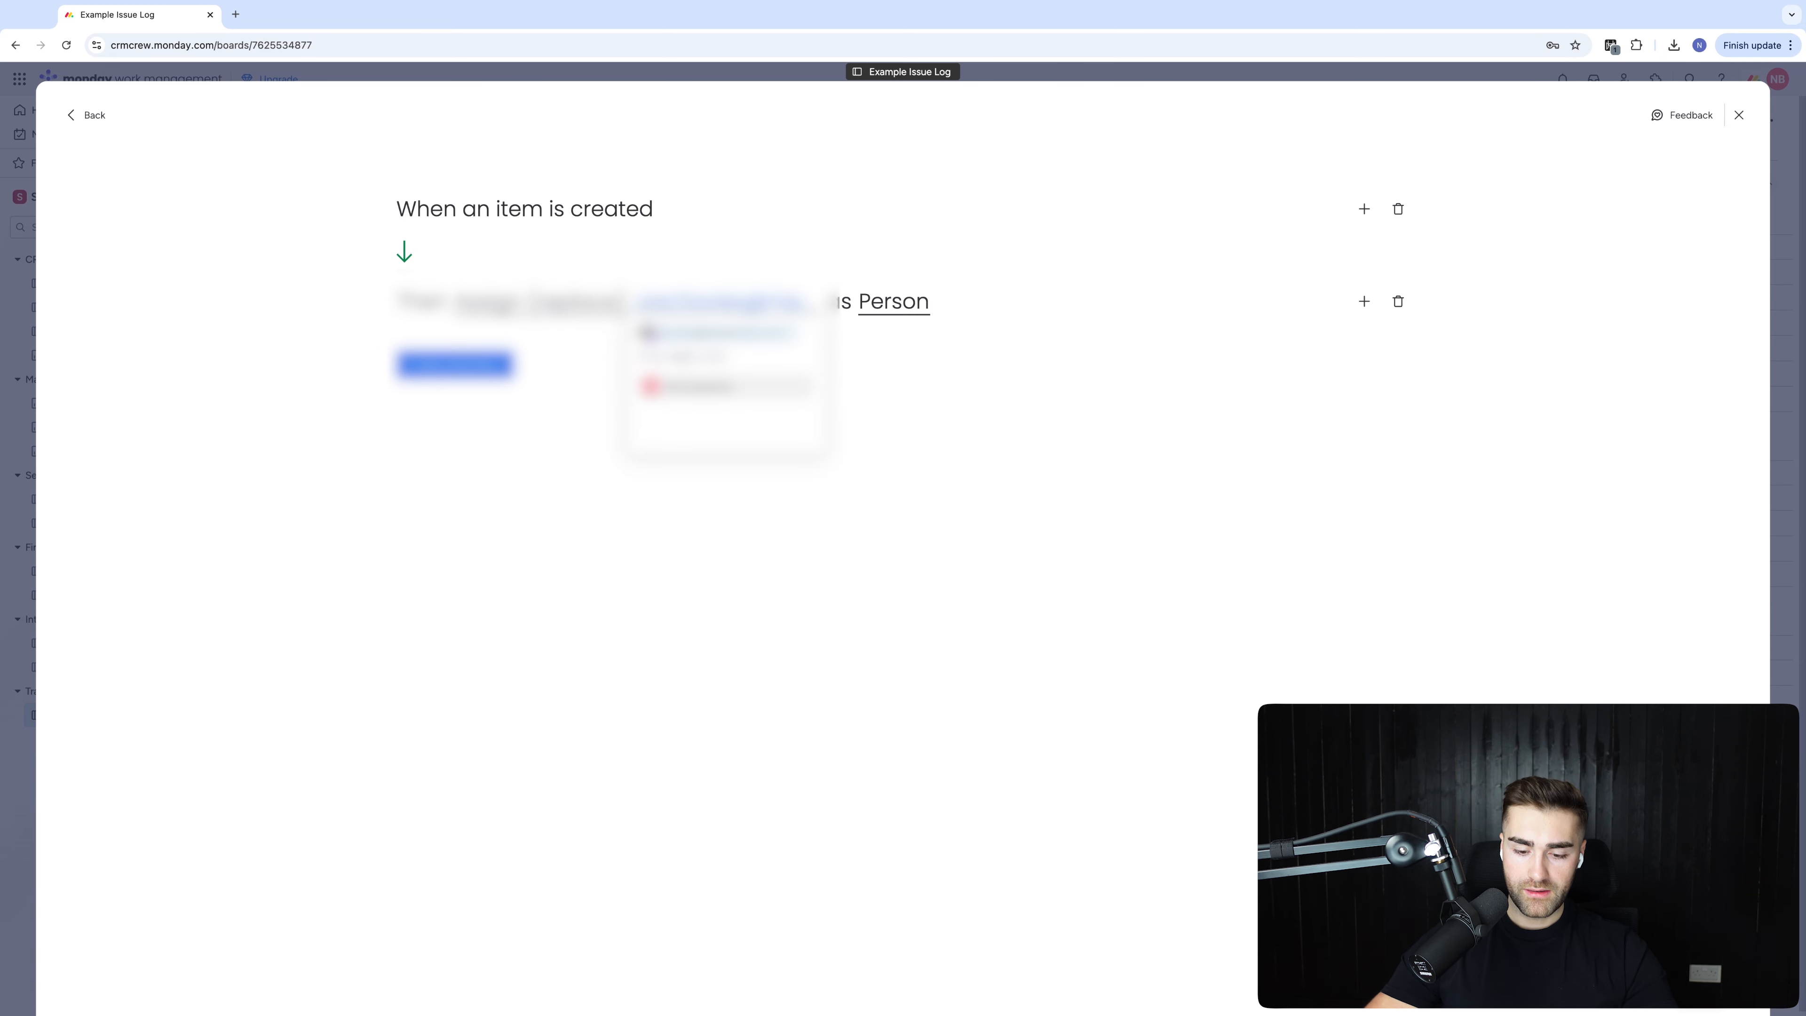
{"action": "type", "text": "n"}
{"action": "left_click", "coordinate": [681, 389]}
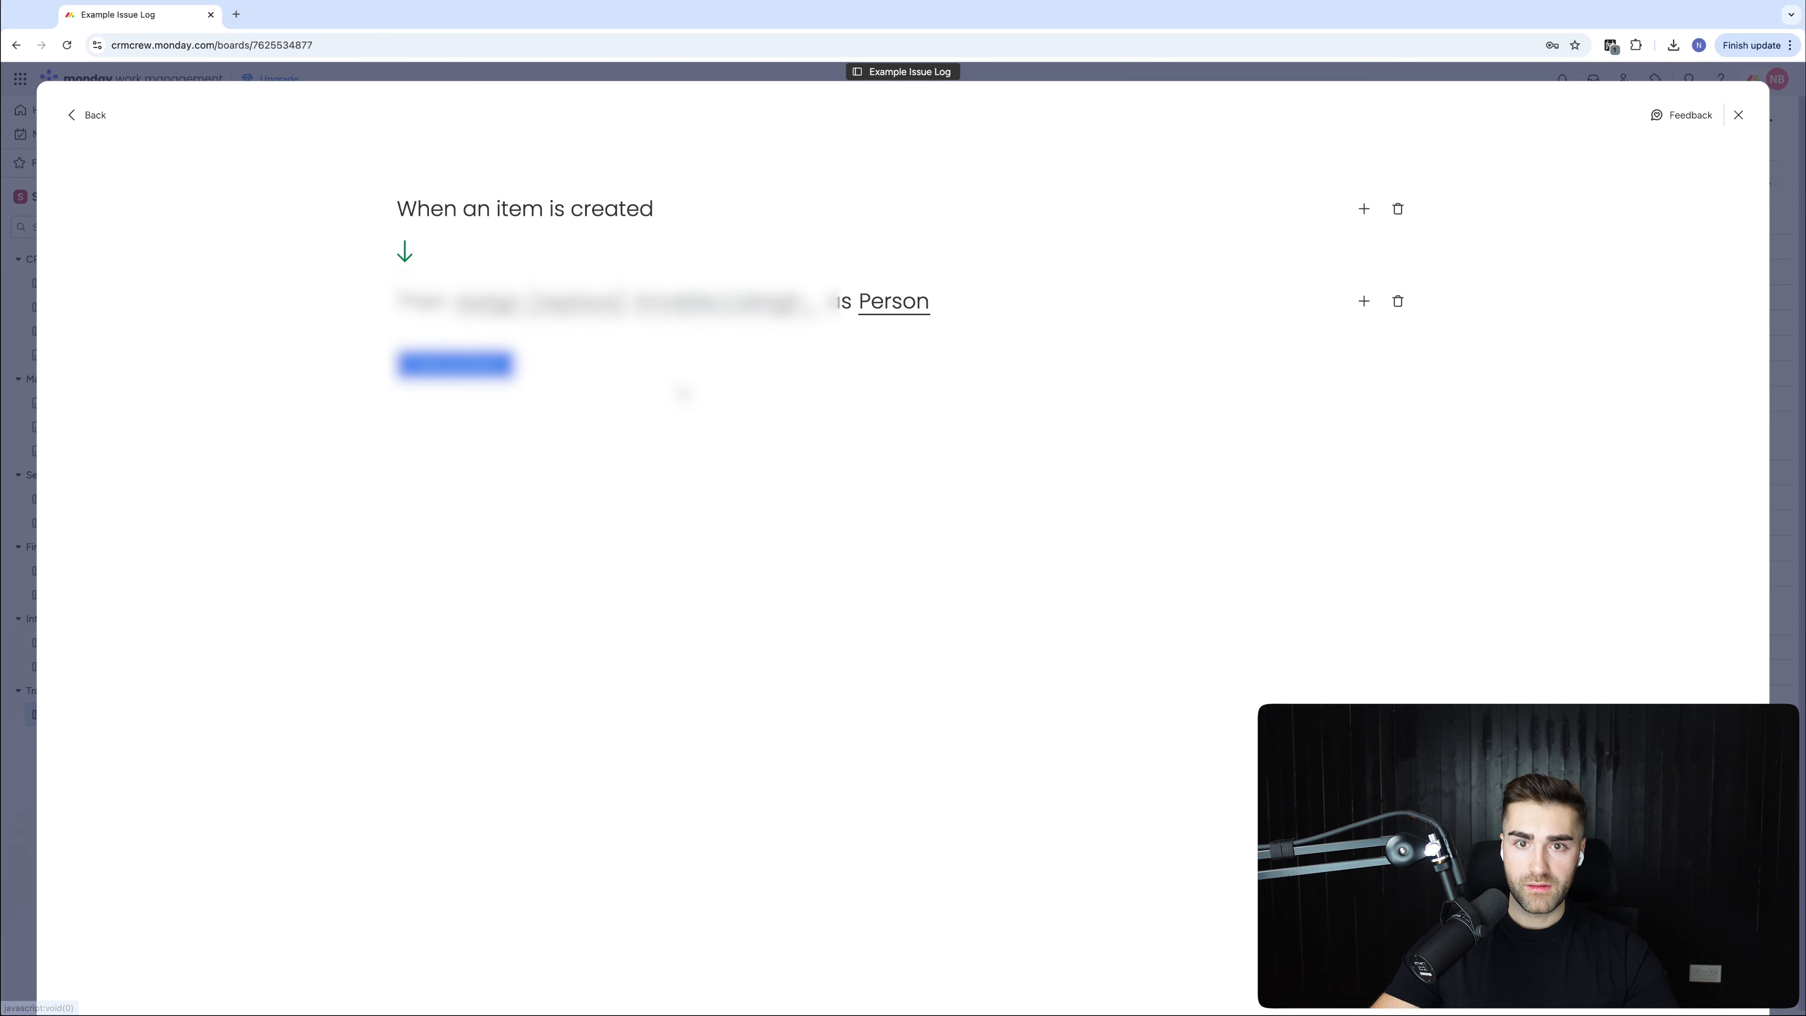
{"action": "left_click", "coordinate": [740, 313]}
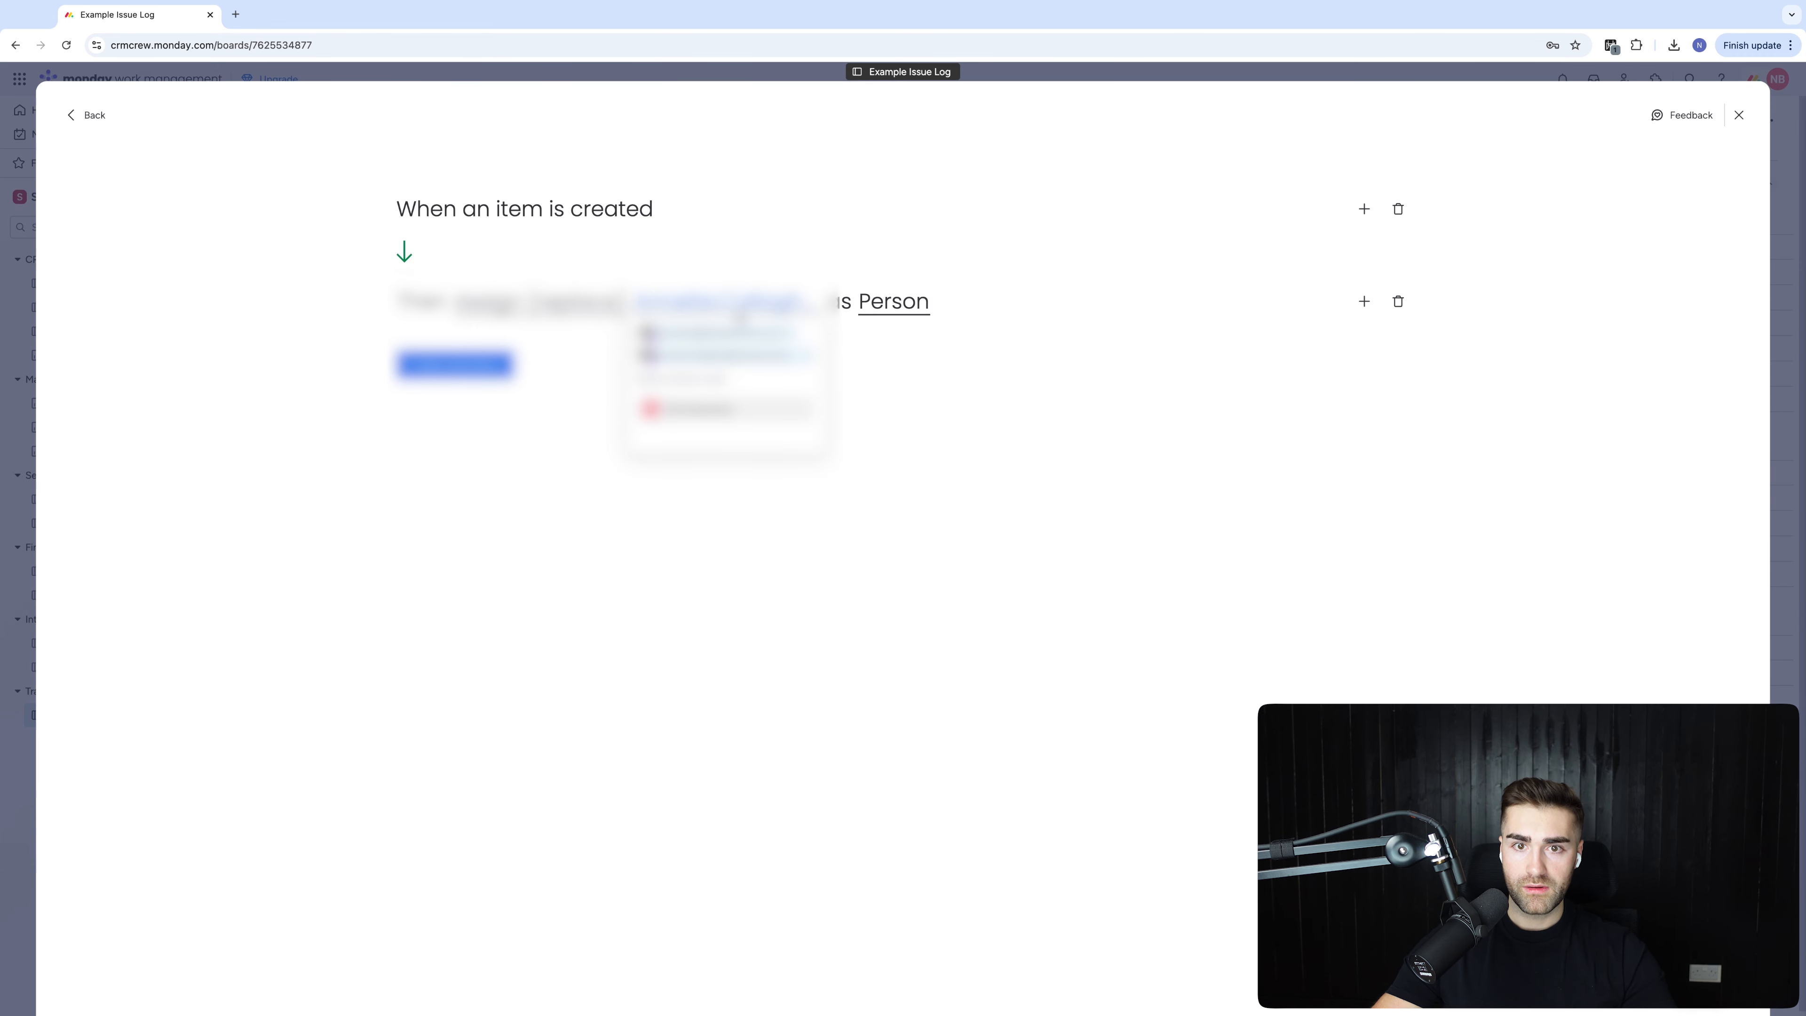
{"action": "type", "text": "n"}
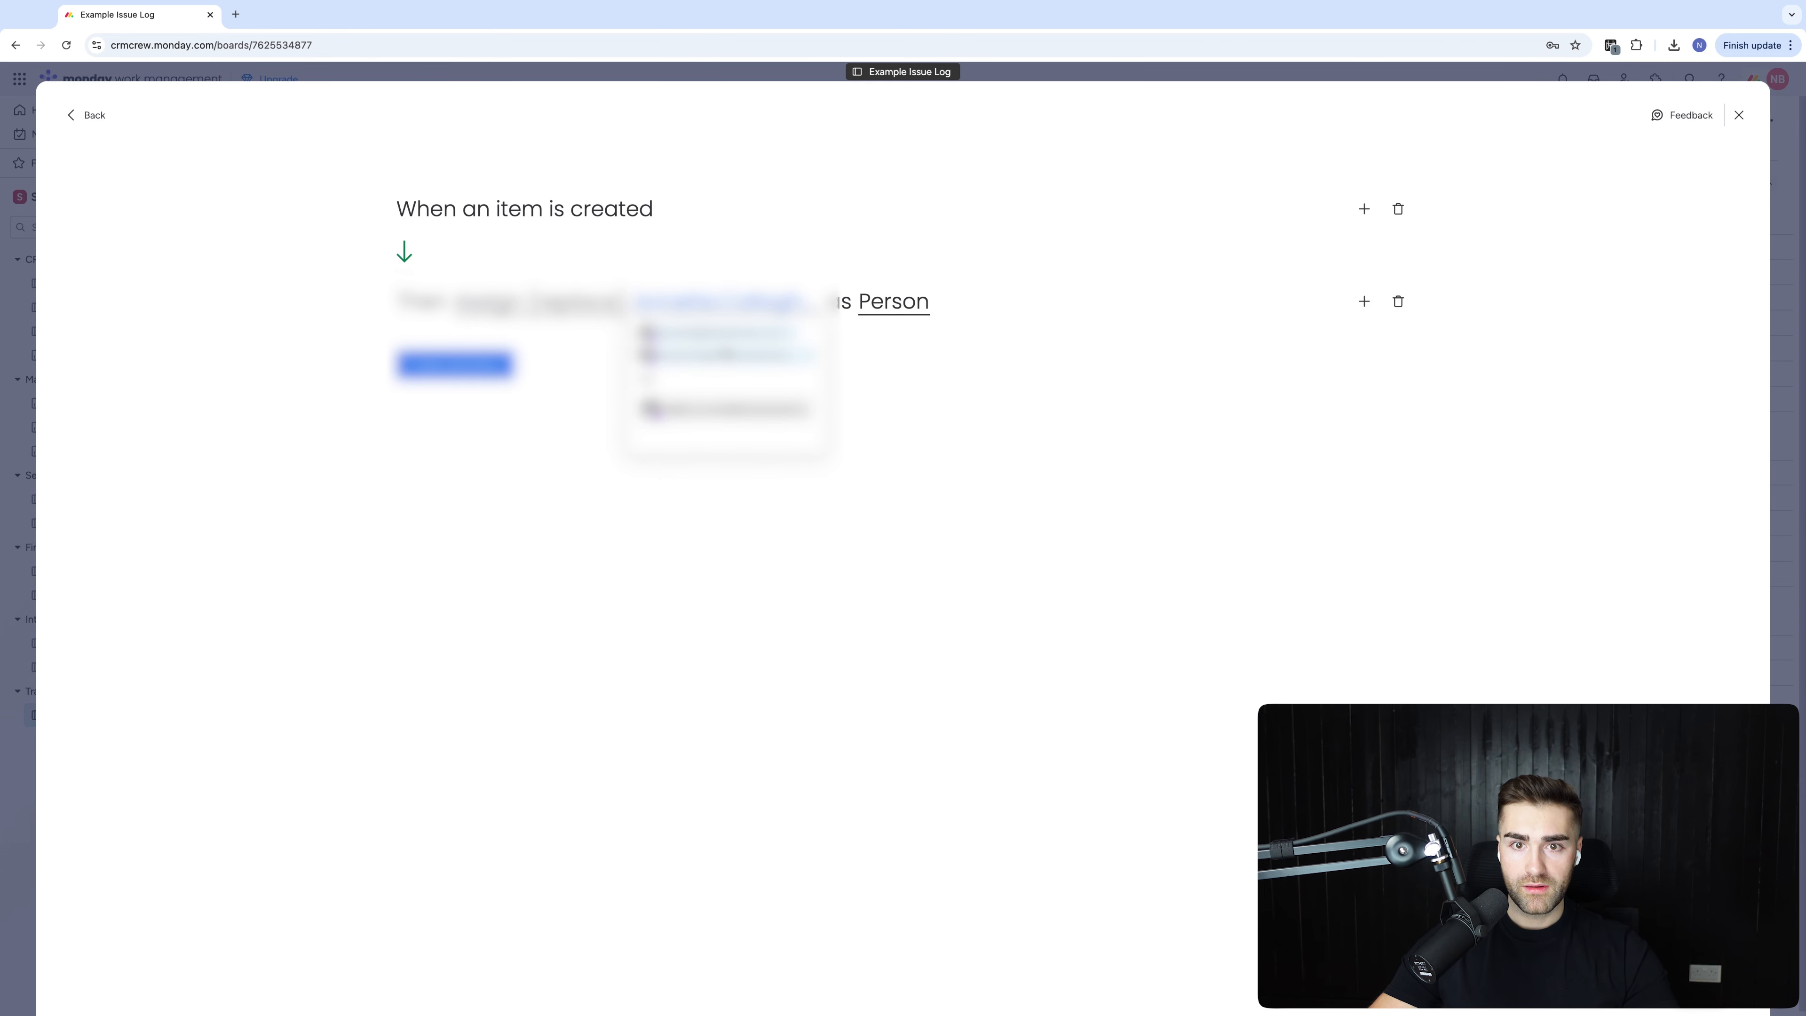
{"action": "left_click", "coordinate": [710, 411]}
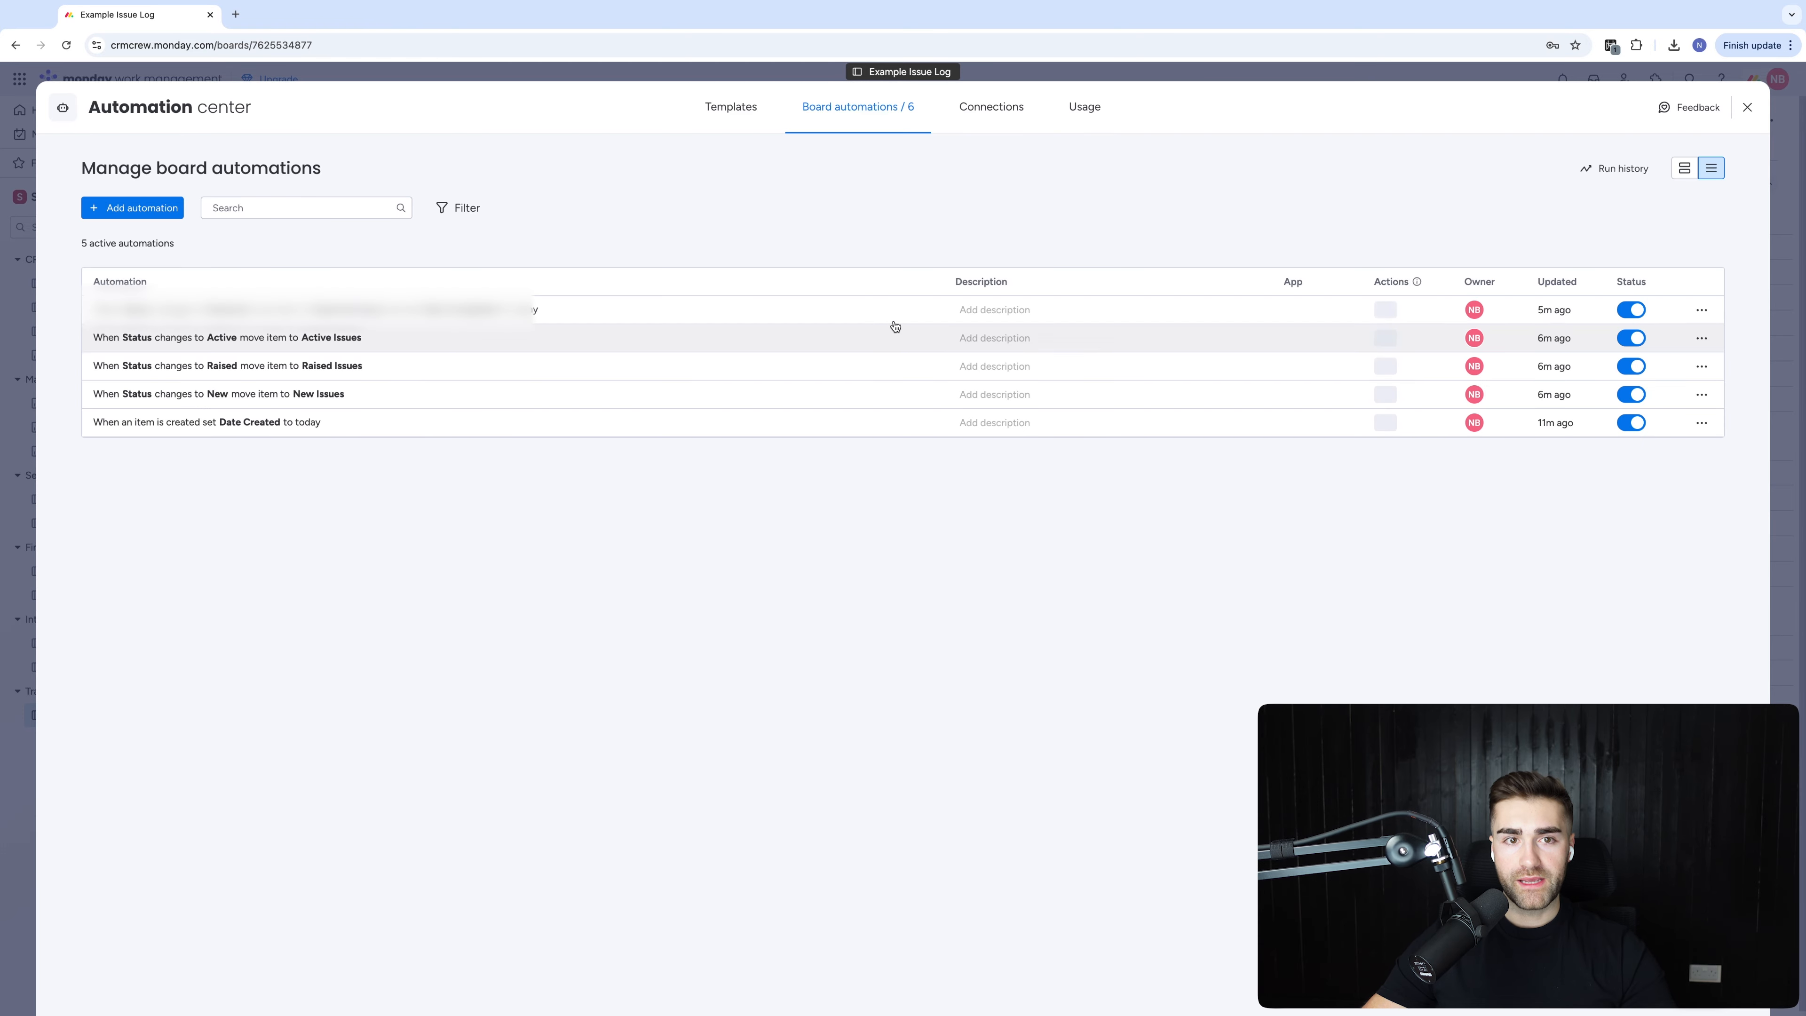
Back on the board, check the status labels of Item 1 and Item 2
{"action": "key", "text": "Escape"}
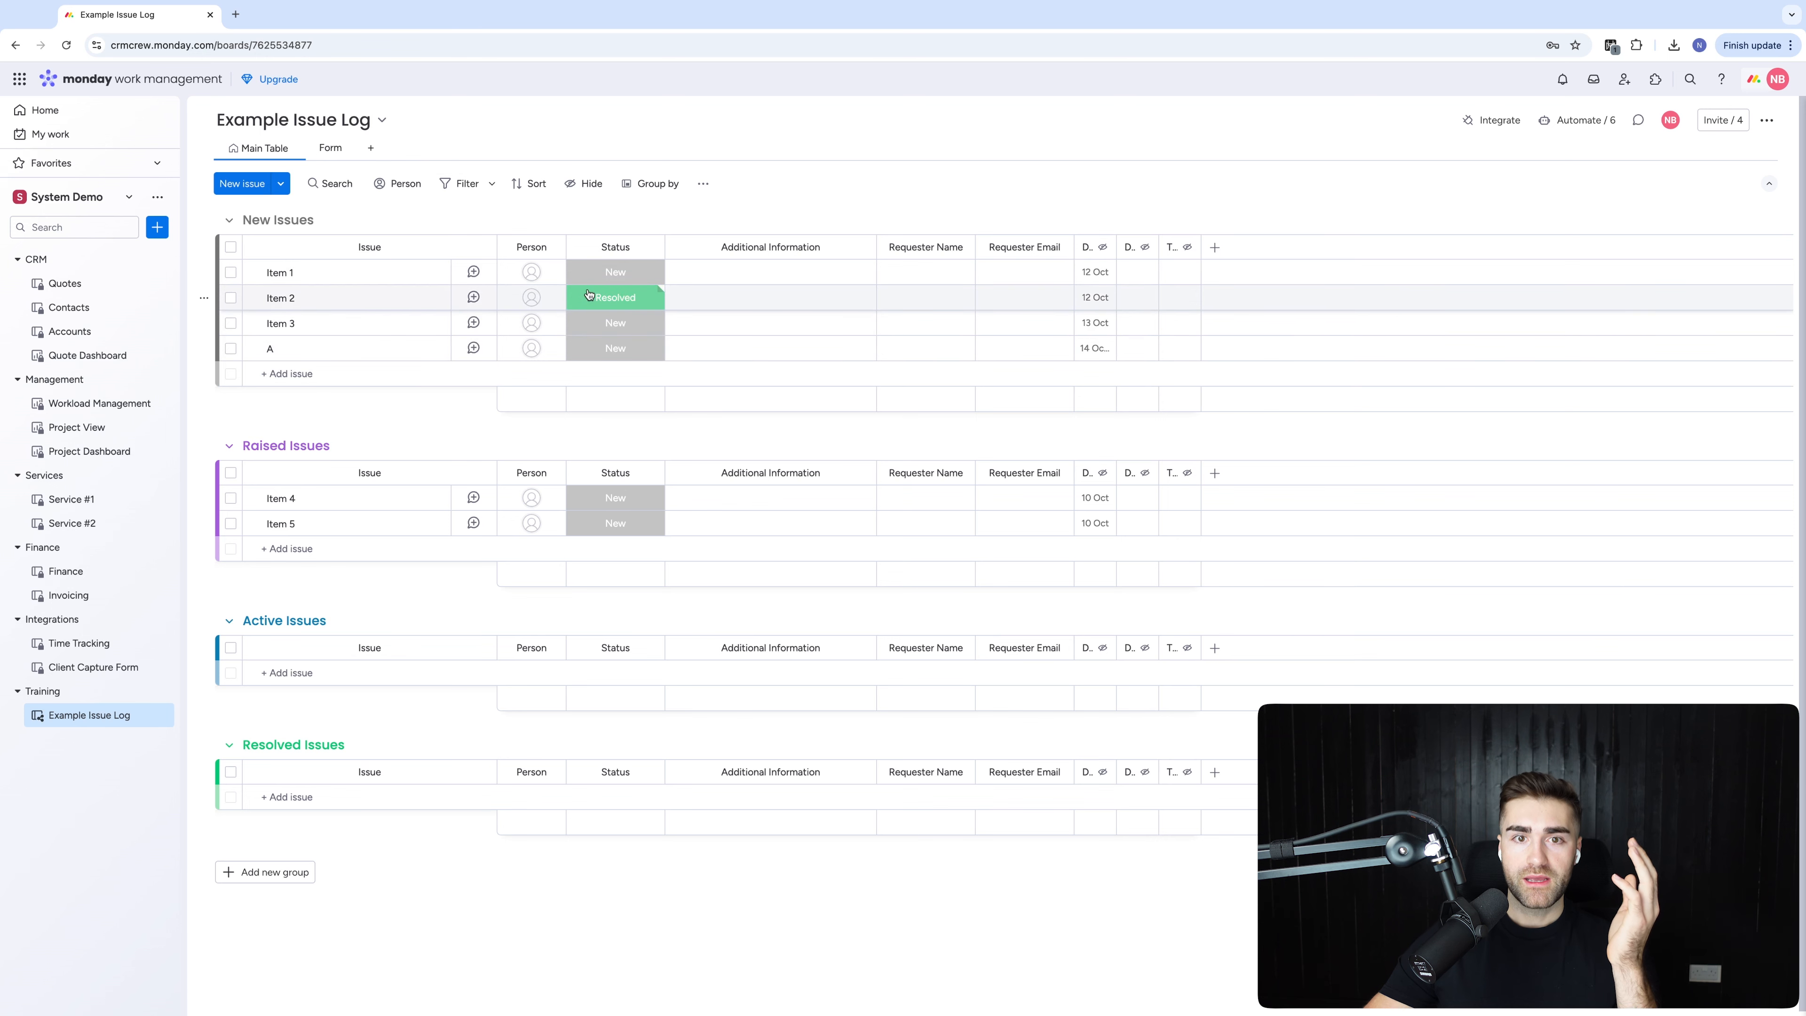
{"action": "left_click", "coordinate": [614, 299]}
{"action": "left_click", "coordinate": [629, 274]}
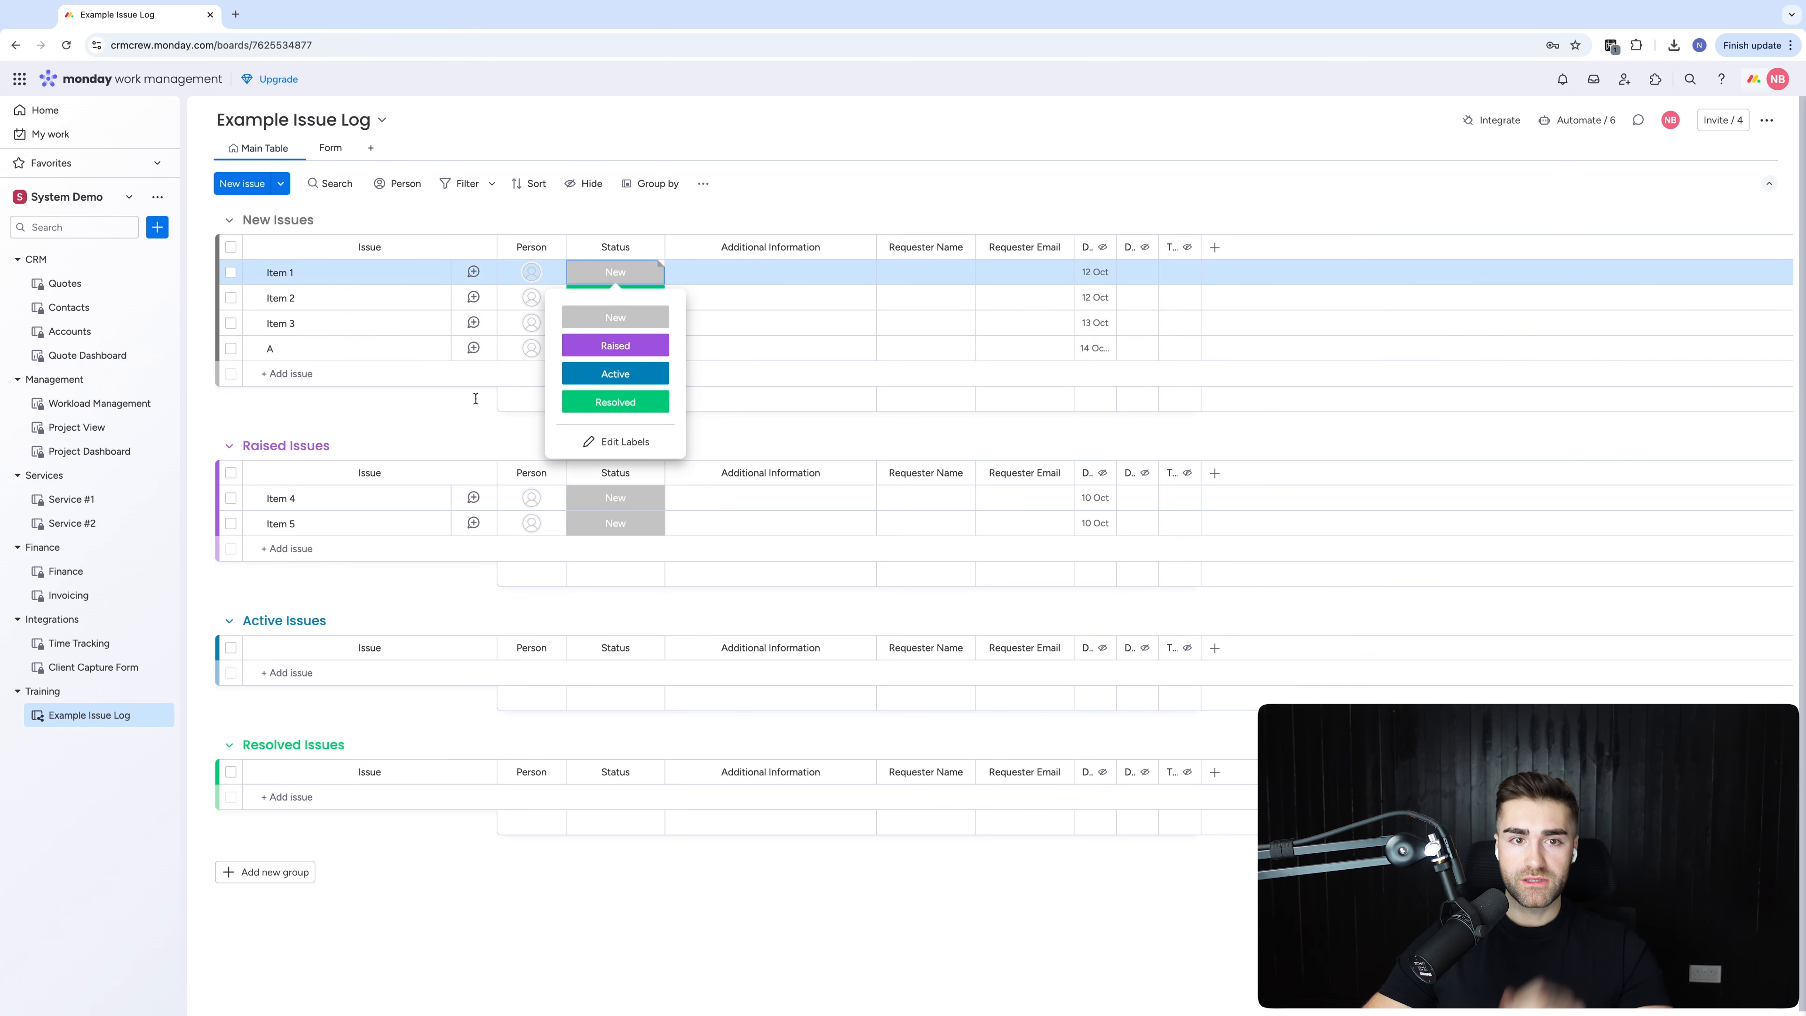
{"action": "left_click", "coordinate": [448, 452]}
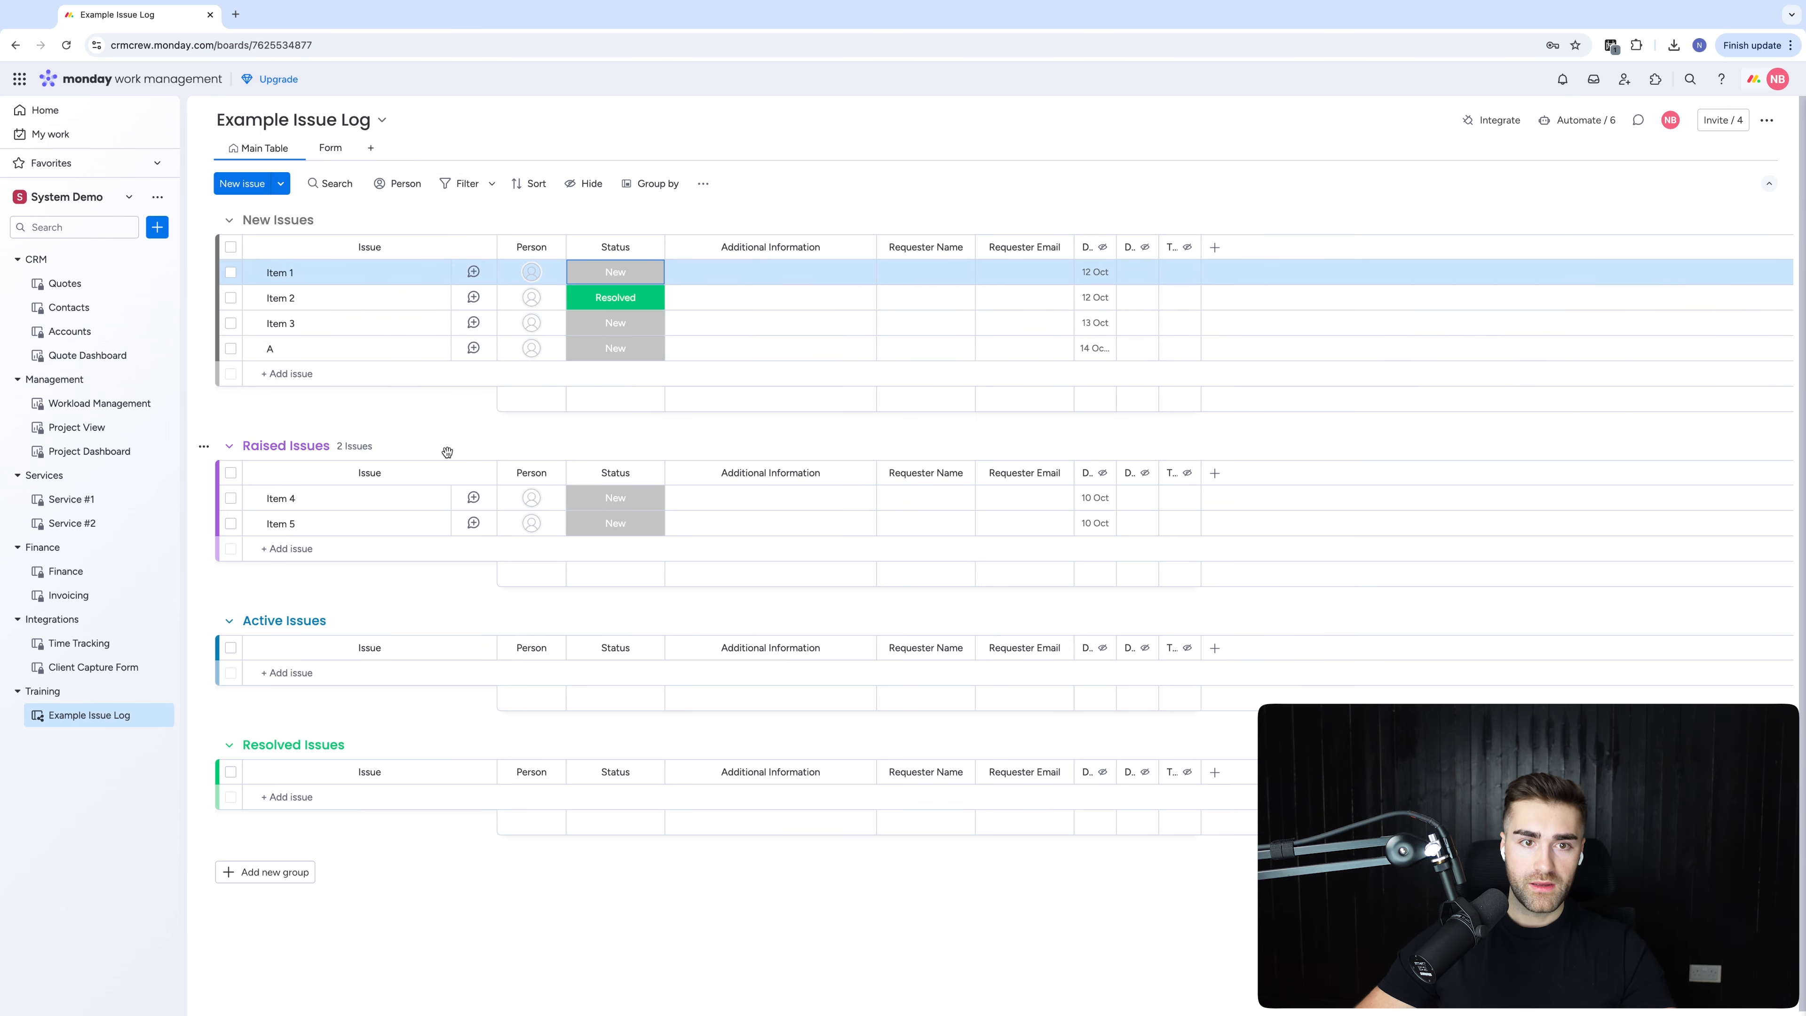
Rename the Raised Issues group to 'Raised Issues To CRMCrew'
{"action": "left_click", "coordinate": [325, 445]}
{"action": "type", "text": "TO"}
{"action": "key", "text": "BackSpace"}
{"action": "type", "text": "o CRMCrew"}
{"action": "key", "text": "Return"}
{"action": "left_click", "coordinate": [1578, 120]}
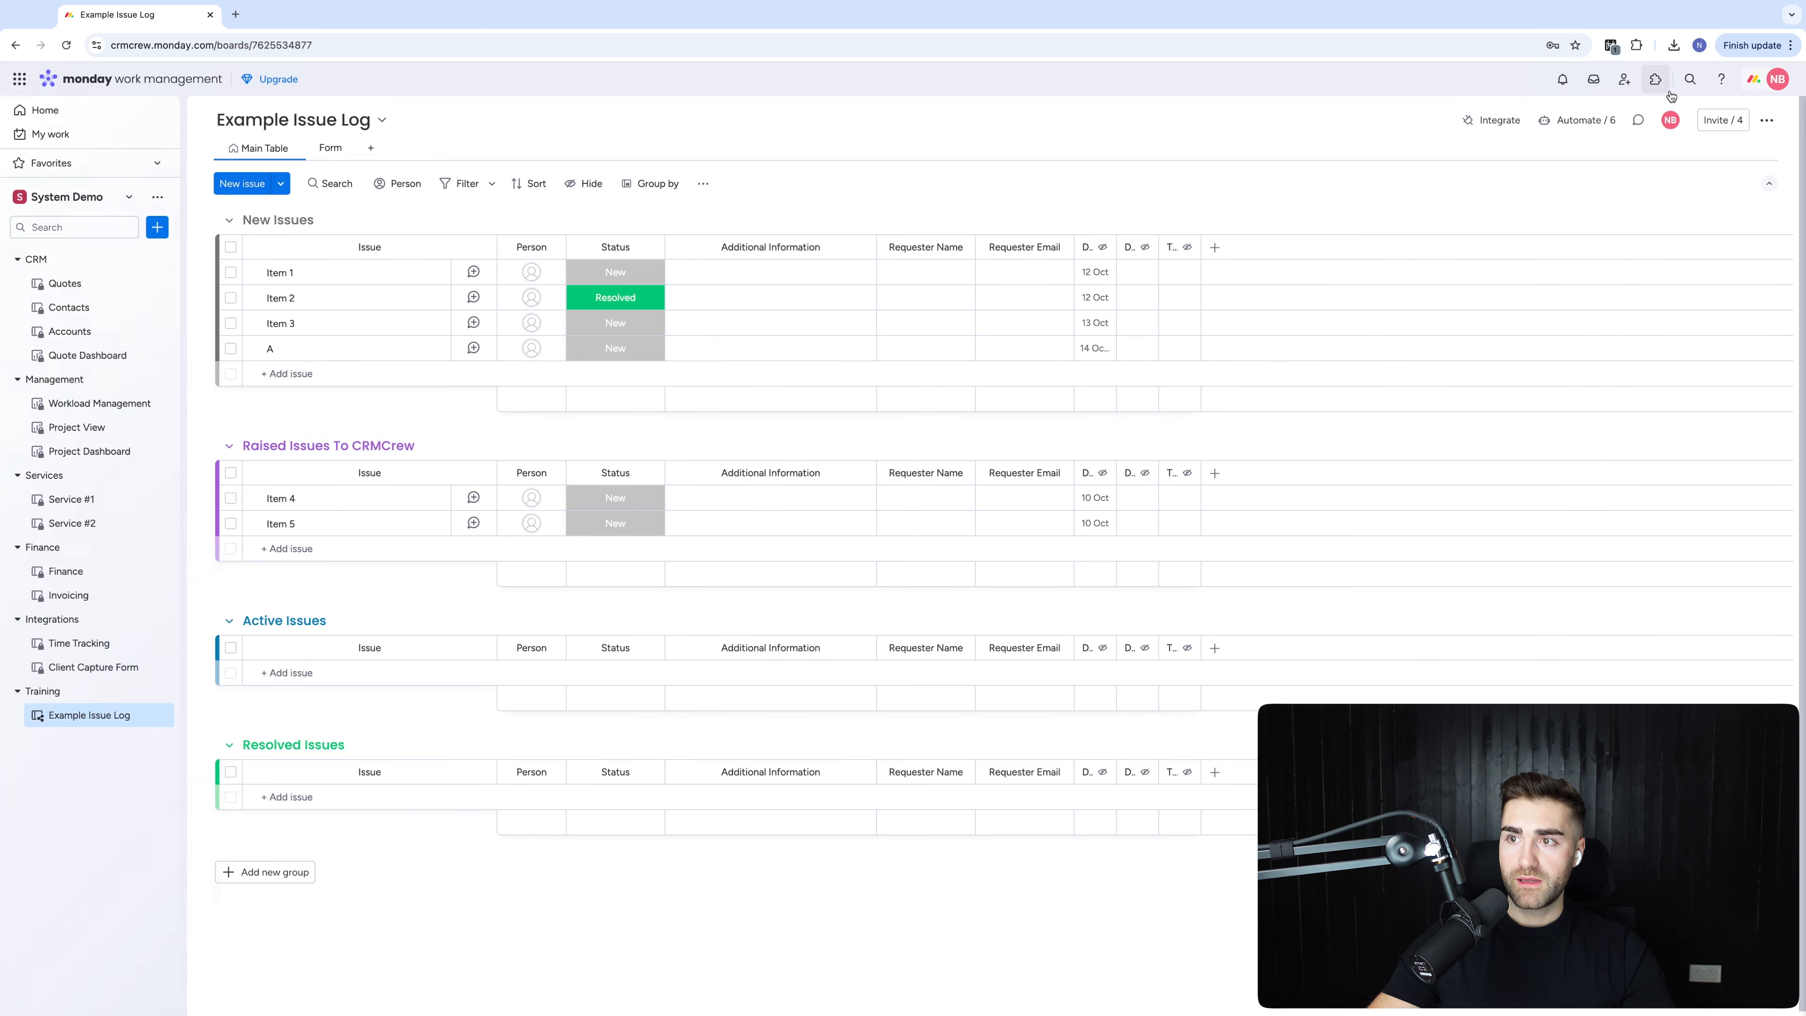
Add a 'clear assignees' action for the Person column to the Raised-status automation
{"action": "left_click", "coordinate": [1565, 115]}
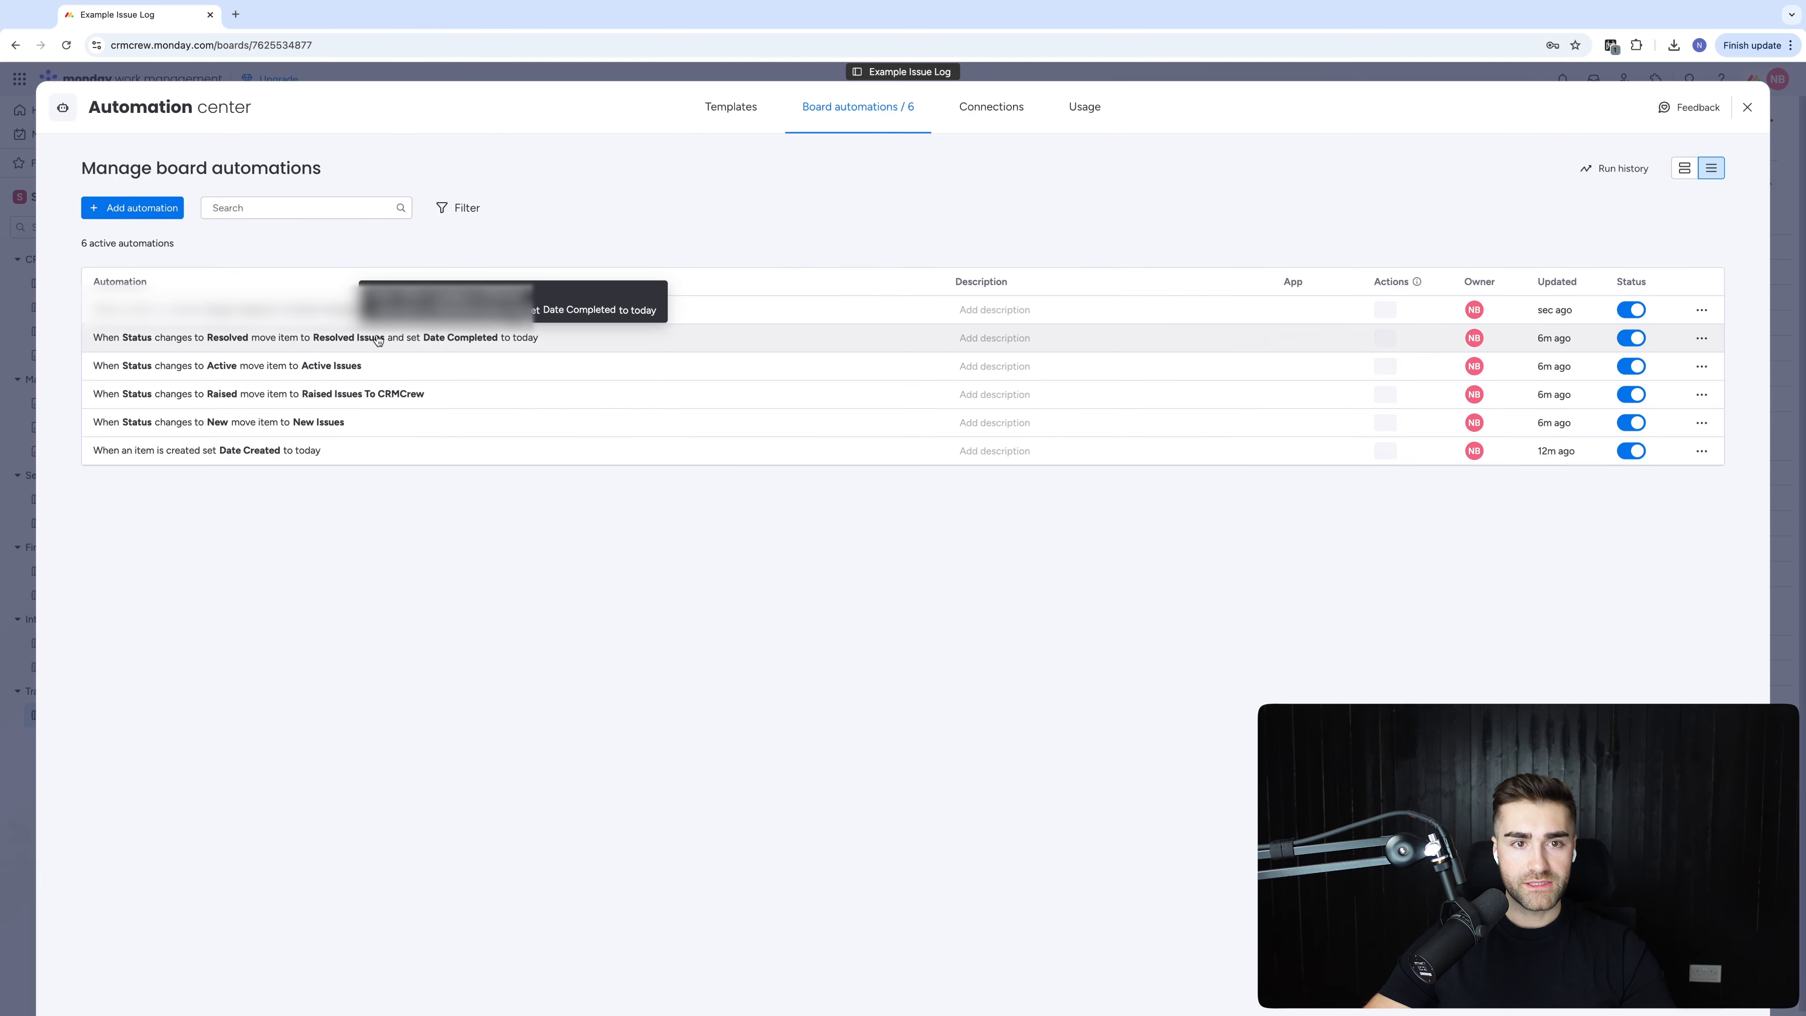
{"action": "left_click", "coordinate": [236, 393]}
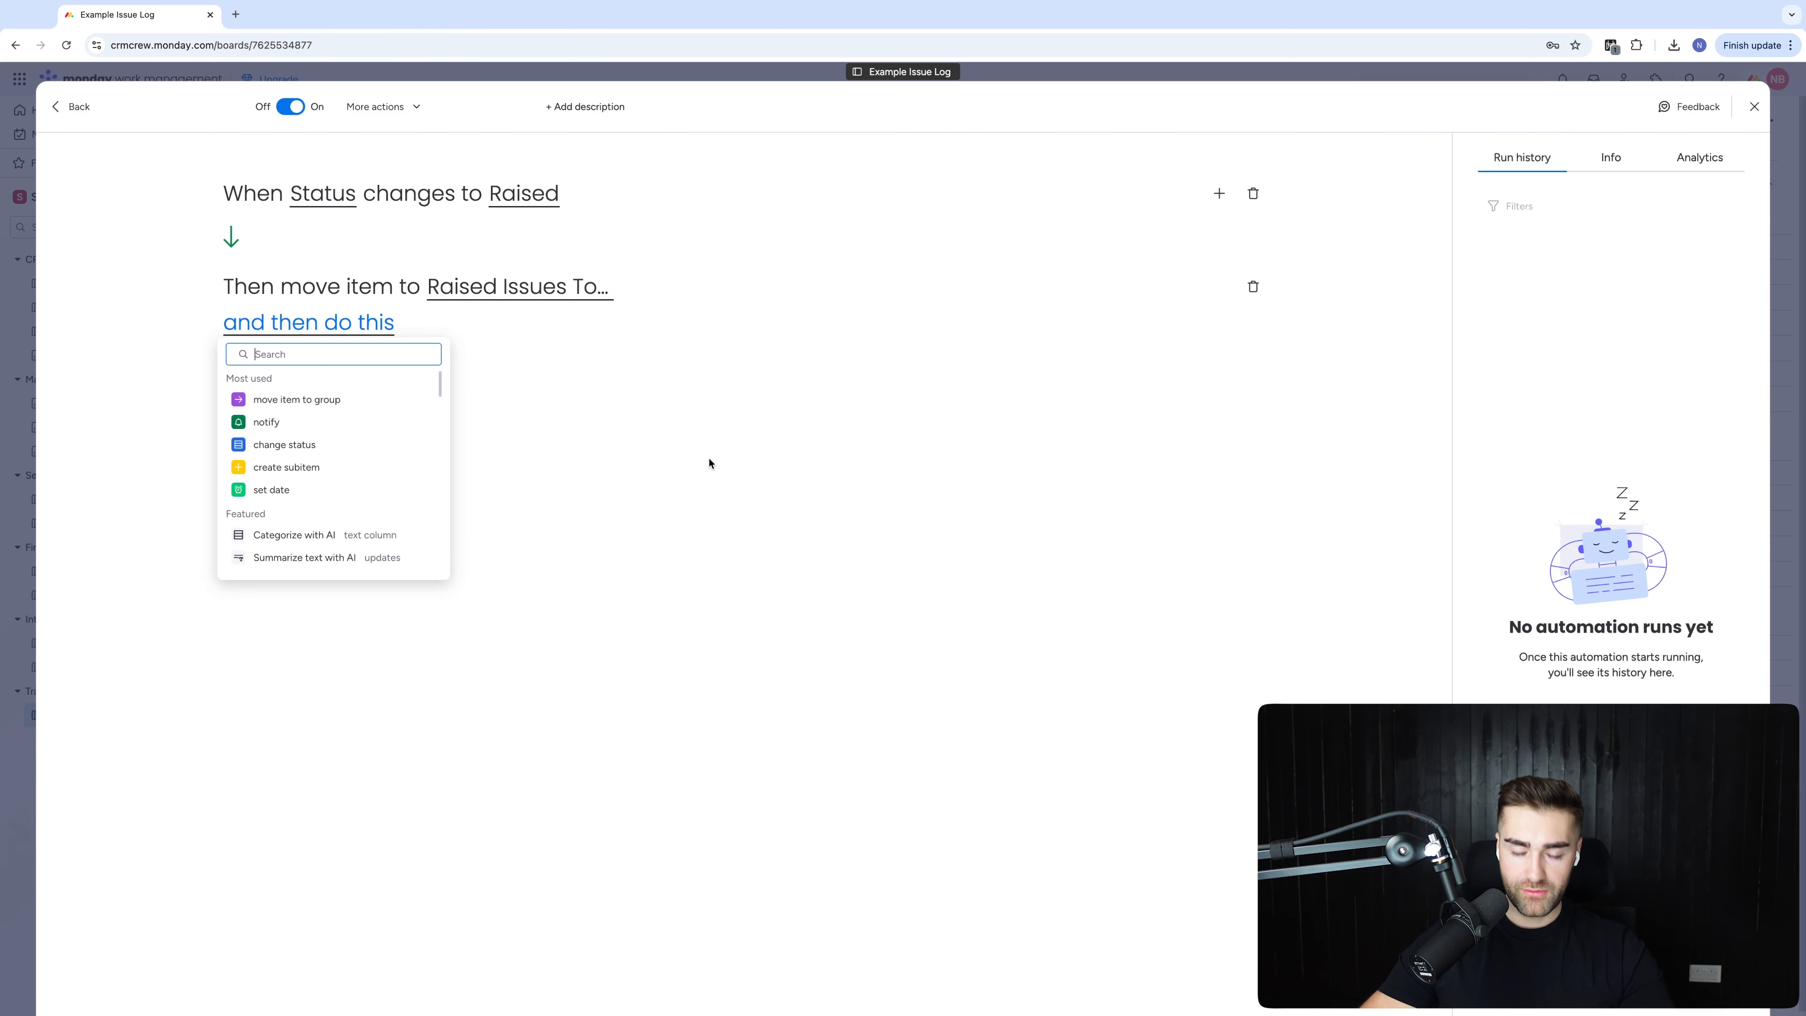
{"action": "key", "text": "super+a"}
{"action": "type", "text": "cle"}
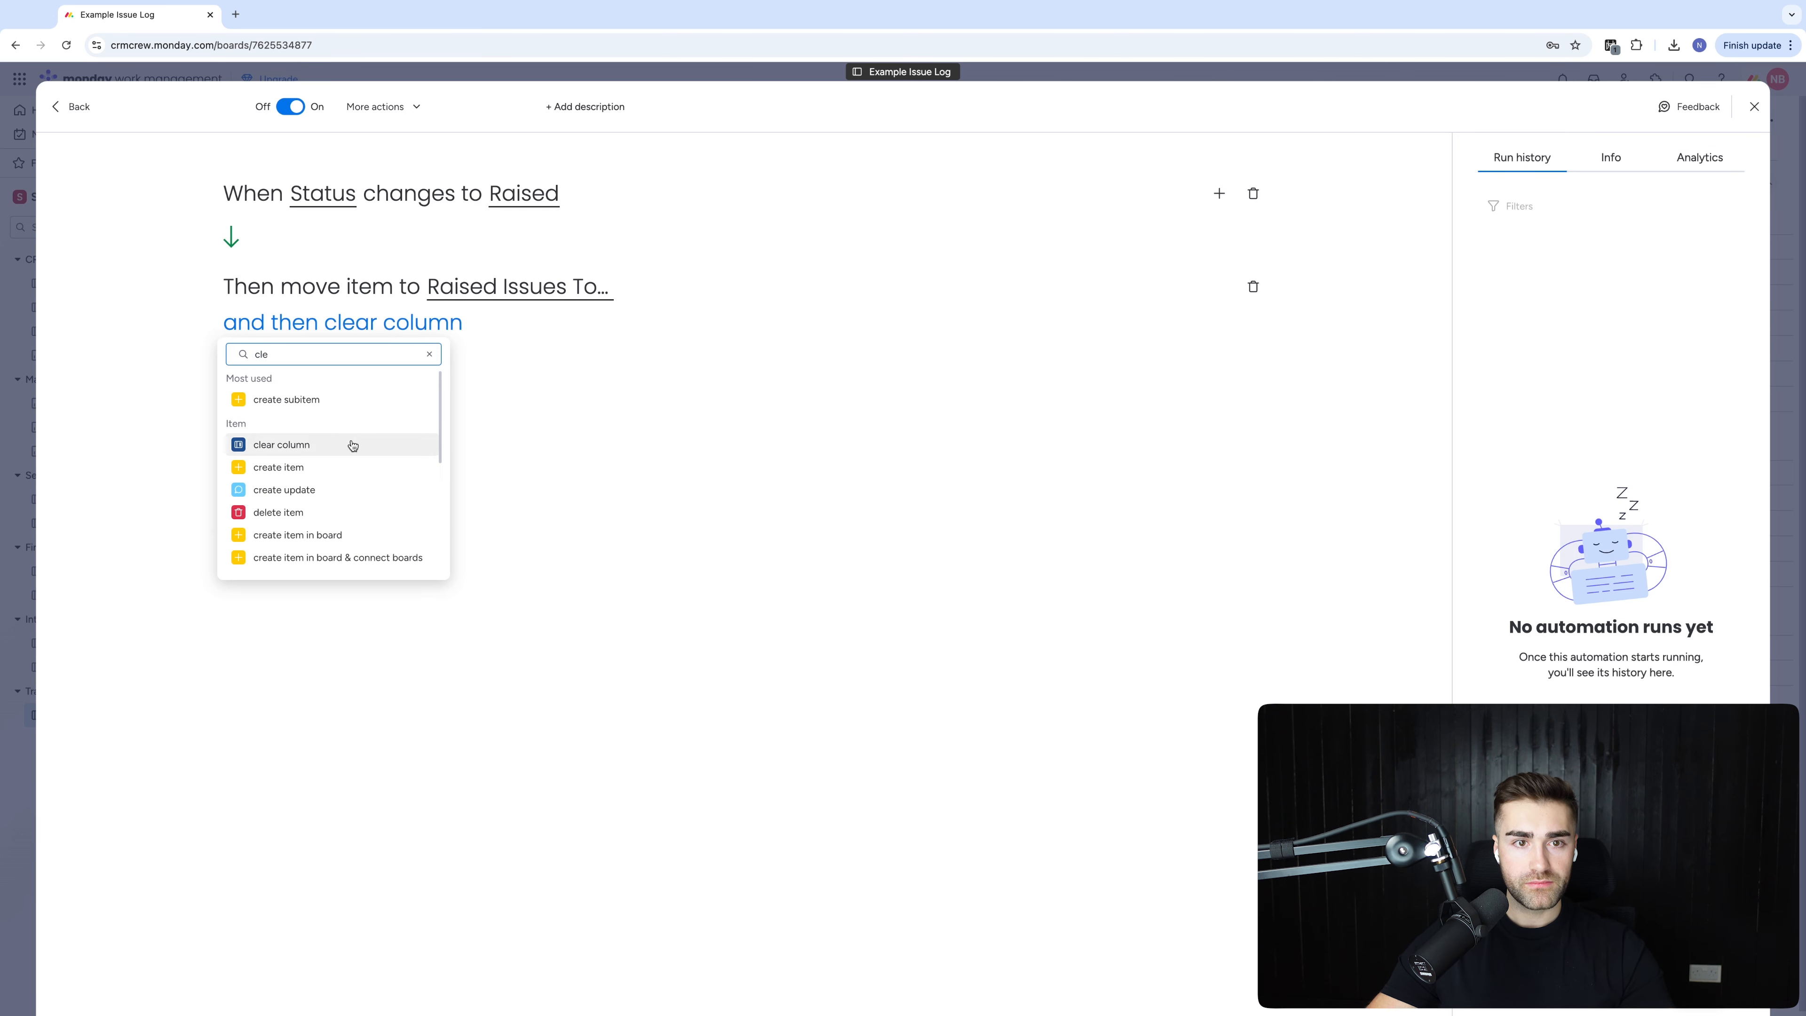
{"action": "type", "text": "assi"}
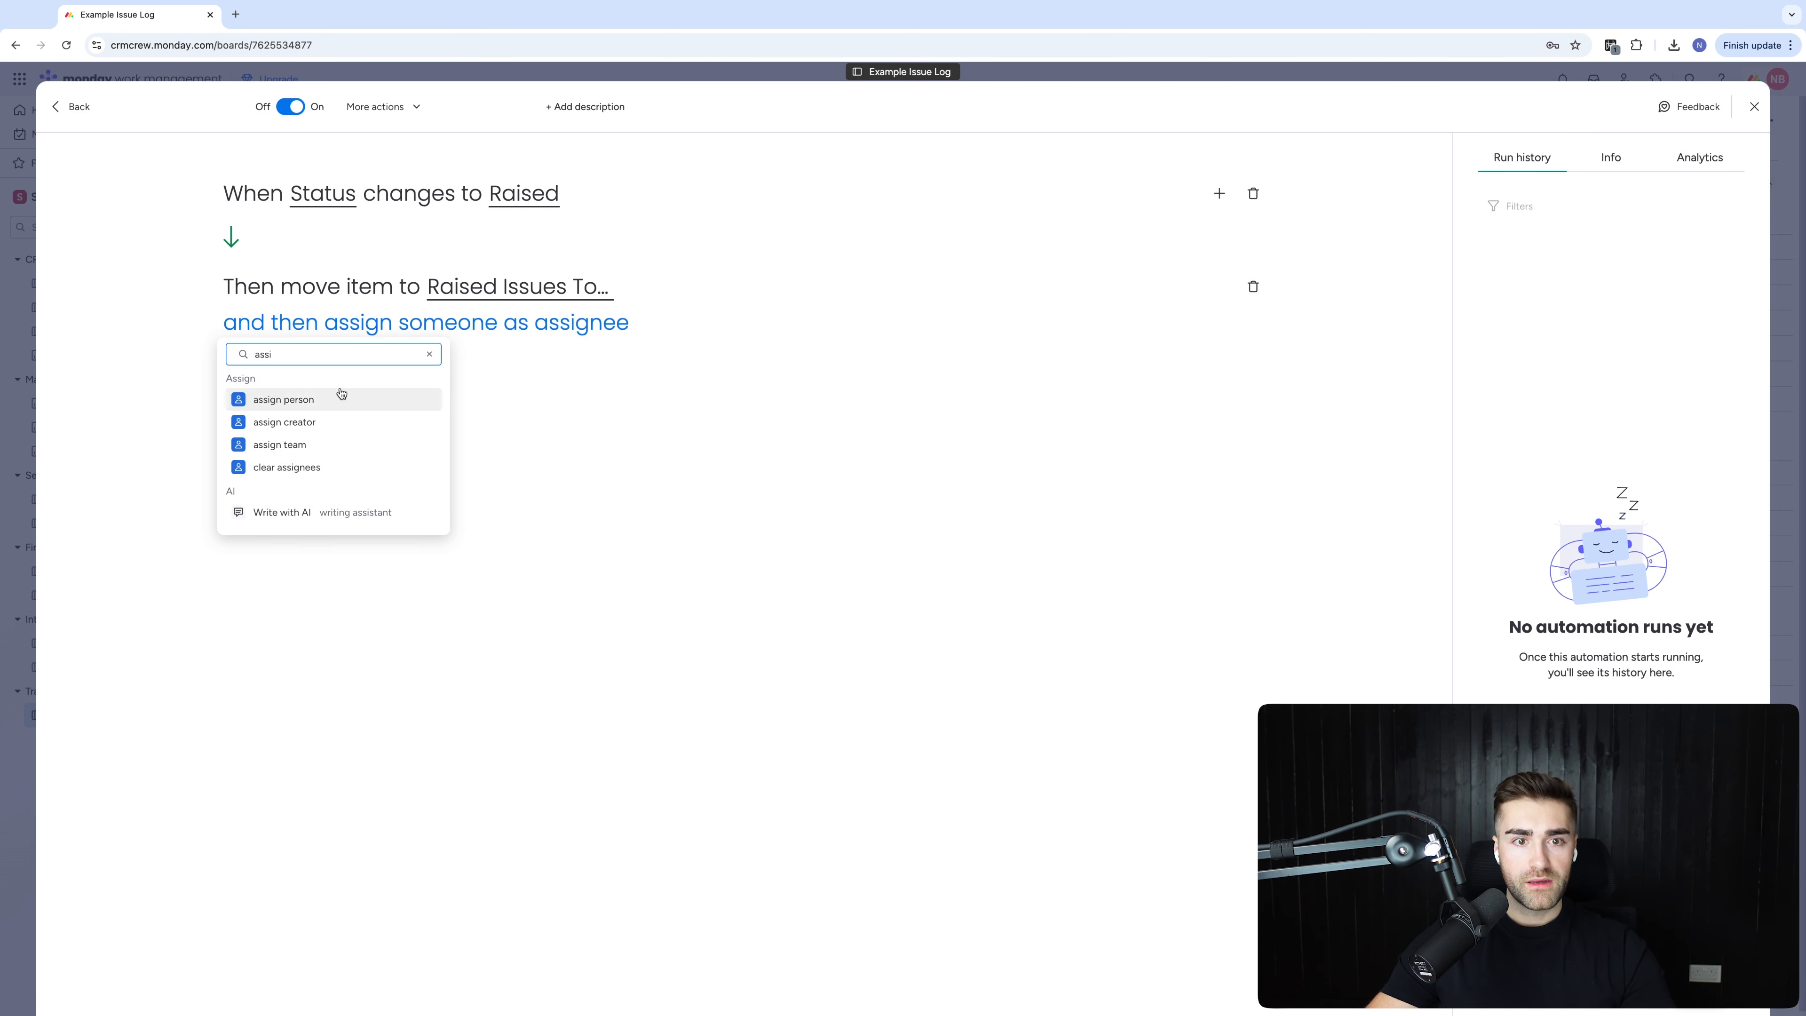
{"action": "left_click", "coordinate": [283, 467]}
{"action": "left_click", "coordinate": [468, 332]}
{"action": "left_click", "coordinate": [512, 381]}
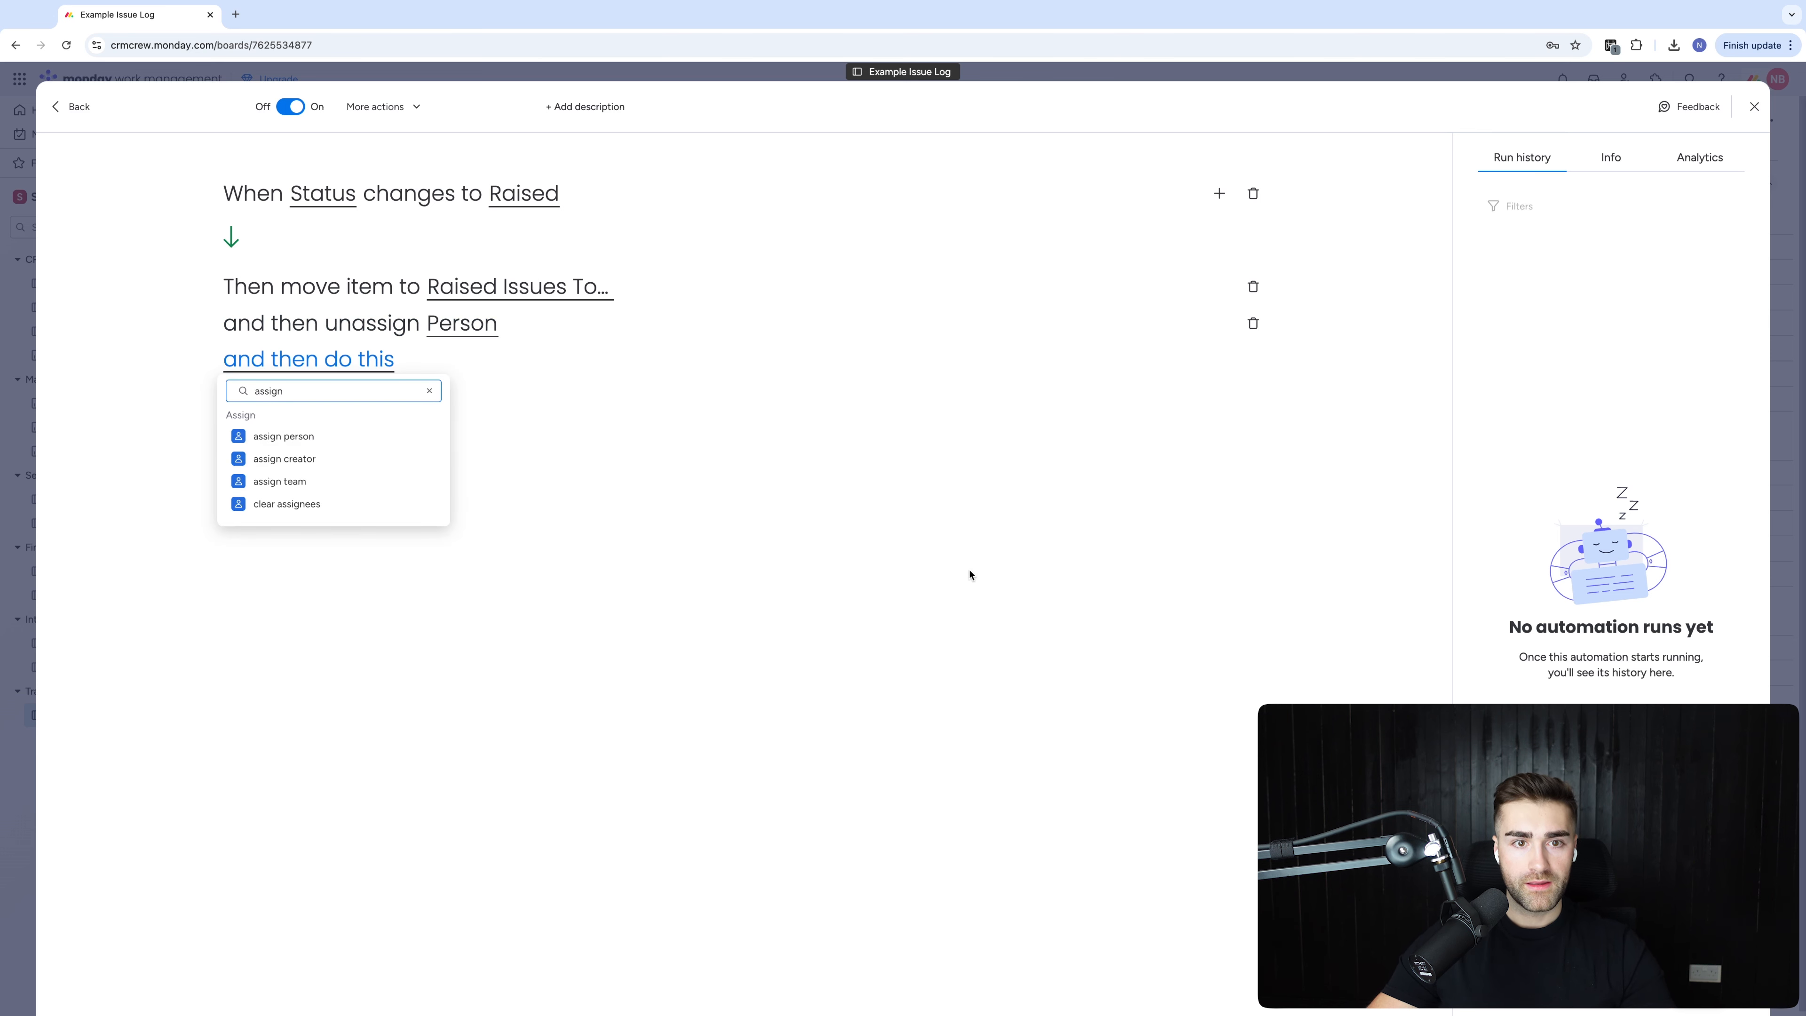
Add an action assigning a chosen teammate as Person and update the automation
{"action": "left_click", "coordinate": [304, 436]}
{"action": "left_click", "coordinate": [587, 362]}
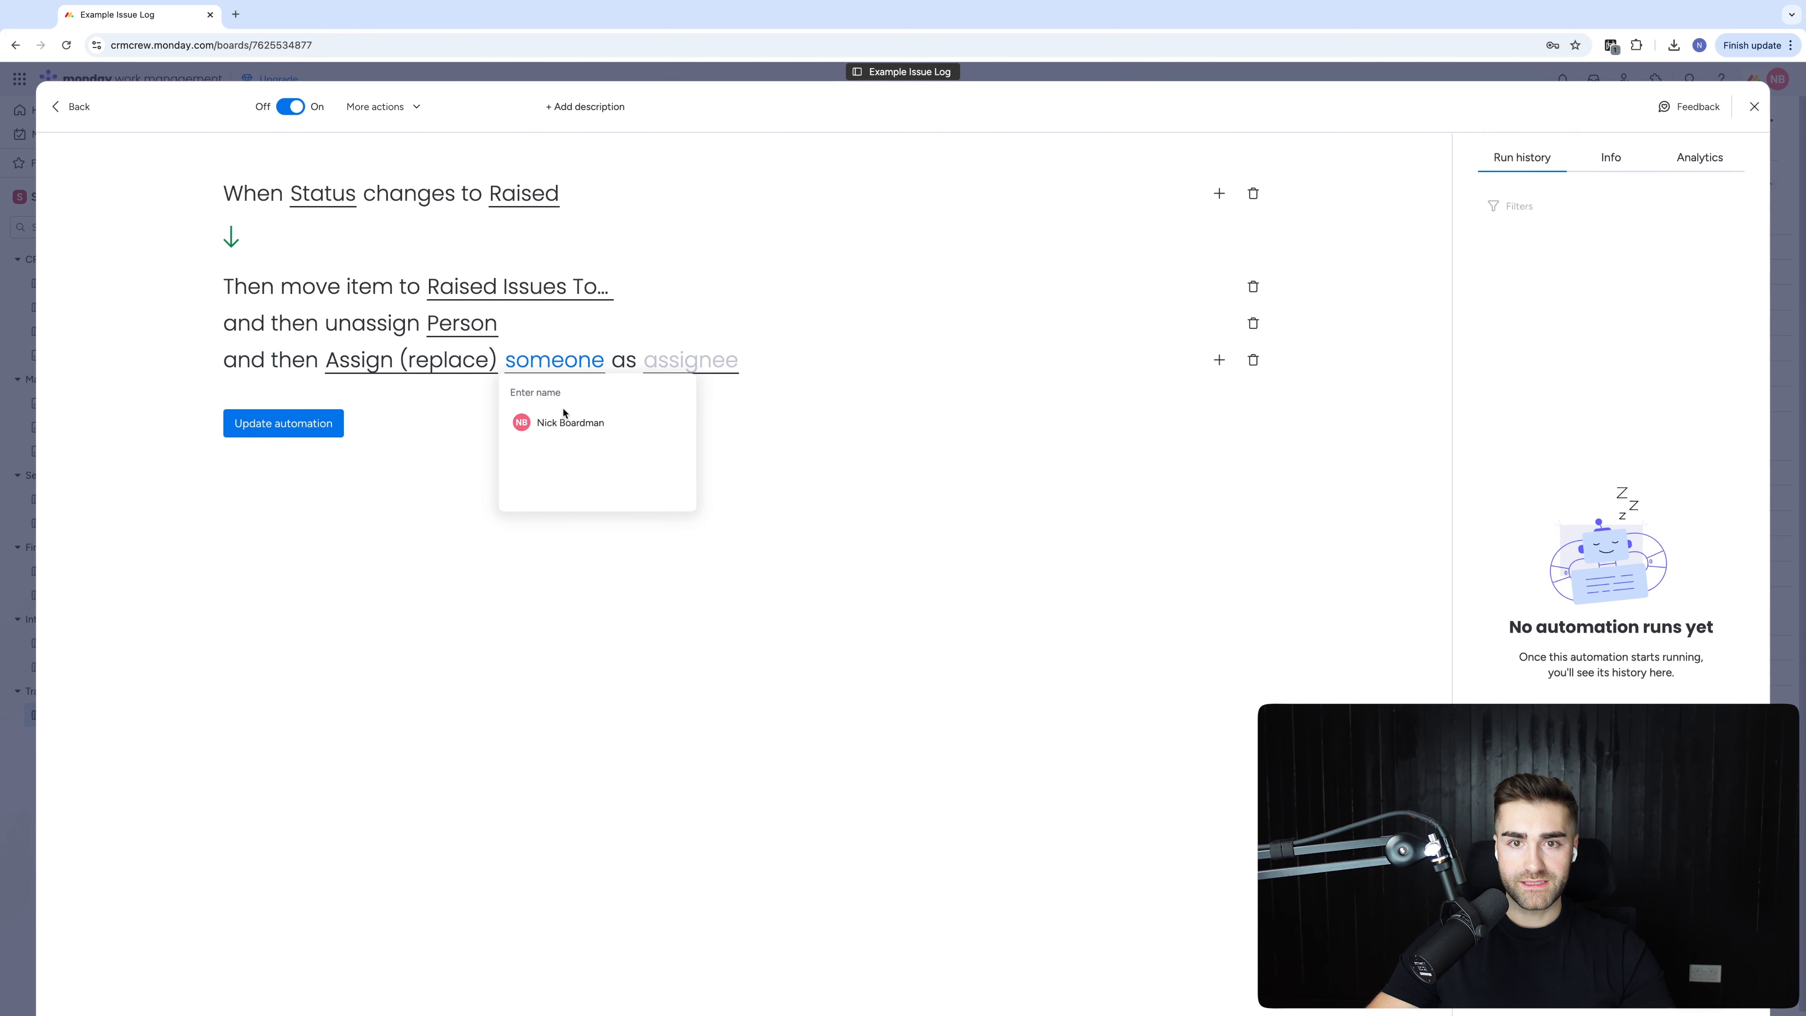
{"action": "left_click", "coordinate": [567, 422]}
{"action": "left_click", "coordinate": [327, 411]}
{"action": "left_click", "coordinate": [339, 456]}
{"action": "left_click", "coordinate": [261, 426]}
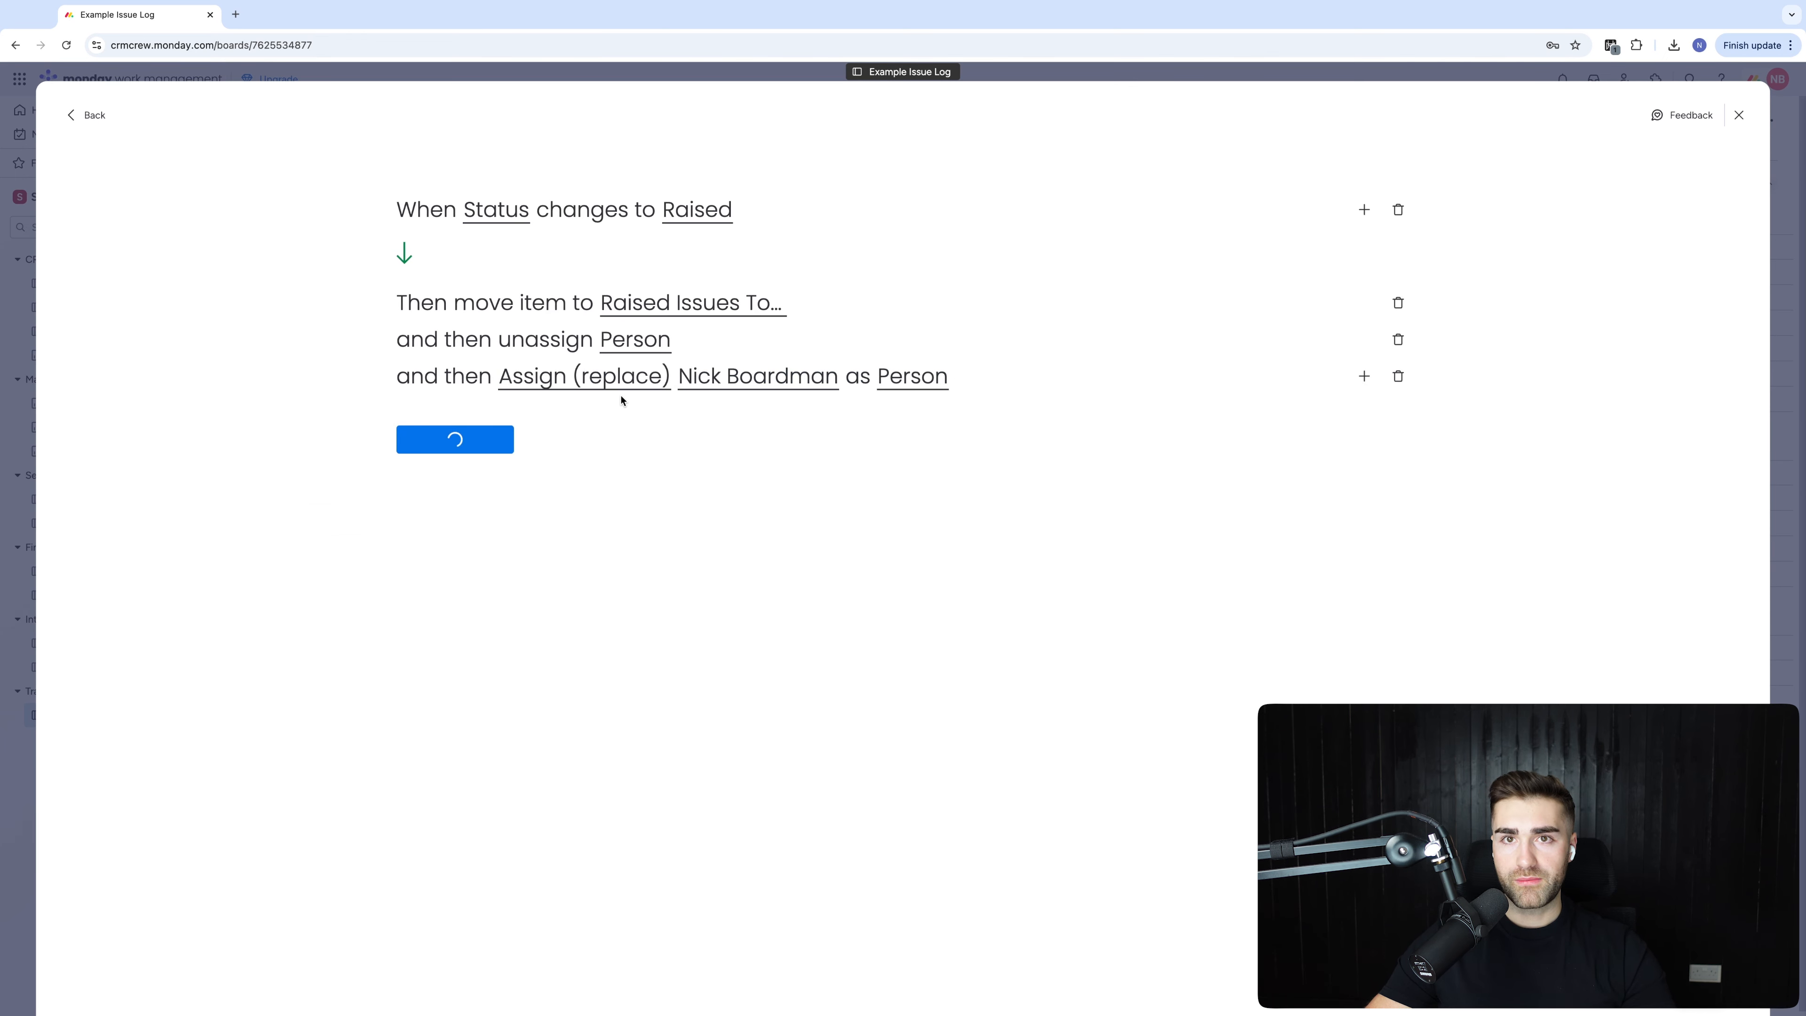
{"action": "key", "text": "Escape"}
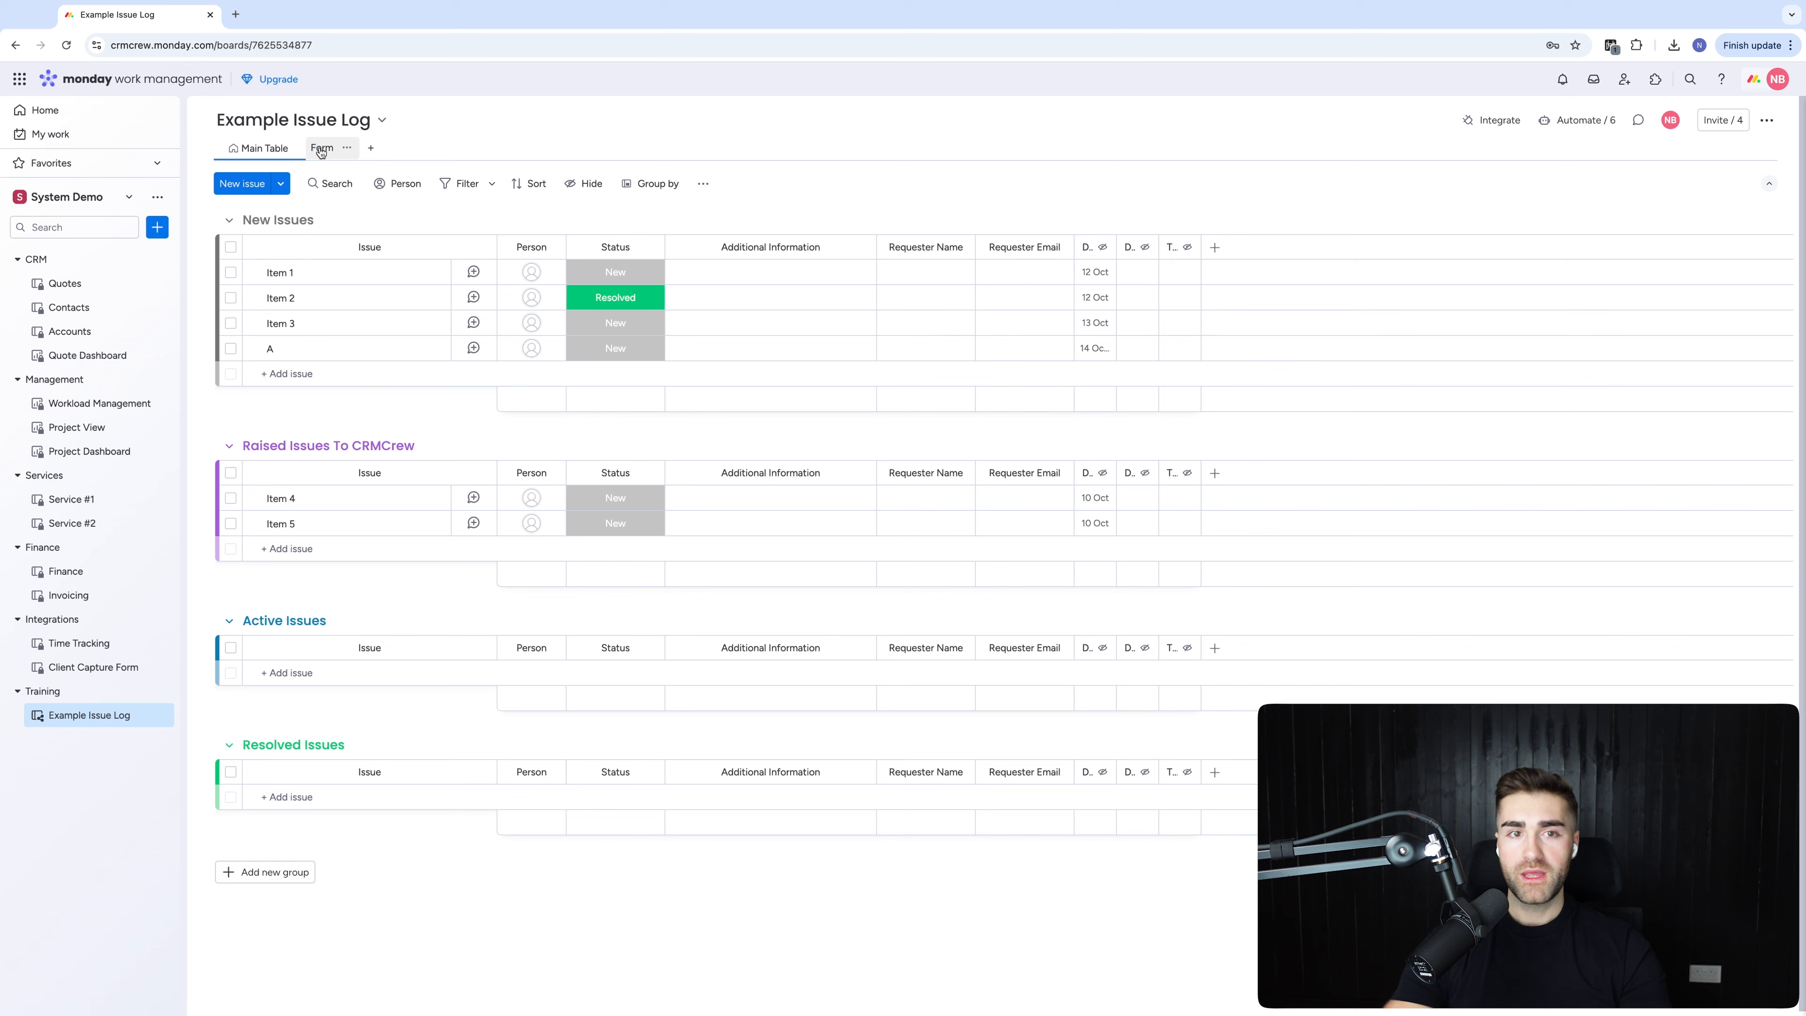
Select every issue in New Issues and Raised Issues and delete all six
{"action": "left_click", "coordinate": [231, 247]}
{"action": "left_click", "coordinate": [231, 472]}
{"action": "left_click", "coordinate": [1064, 967]}
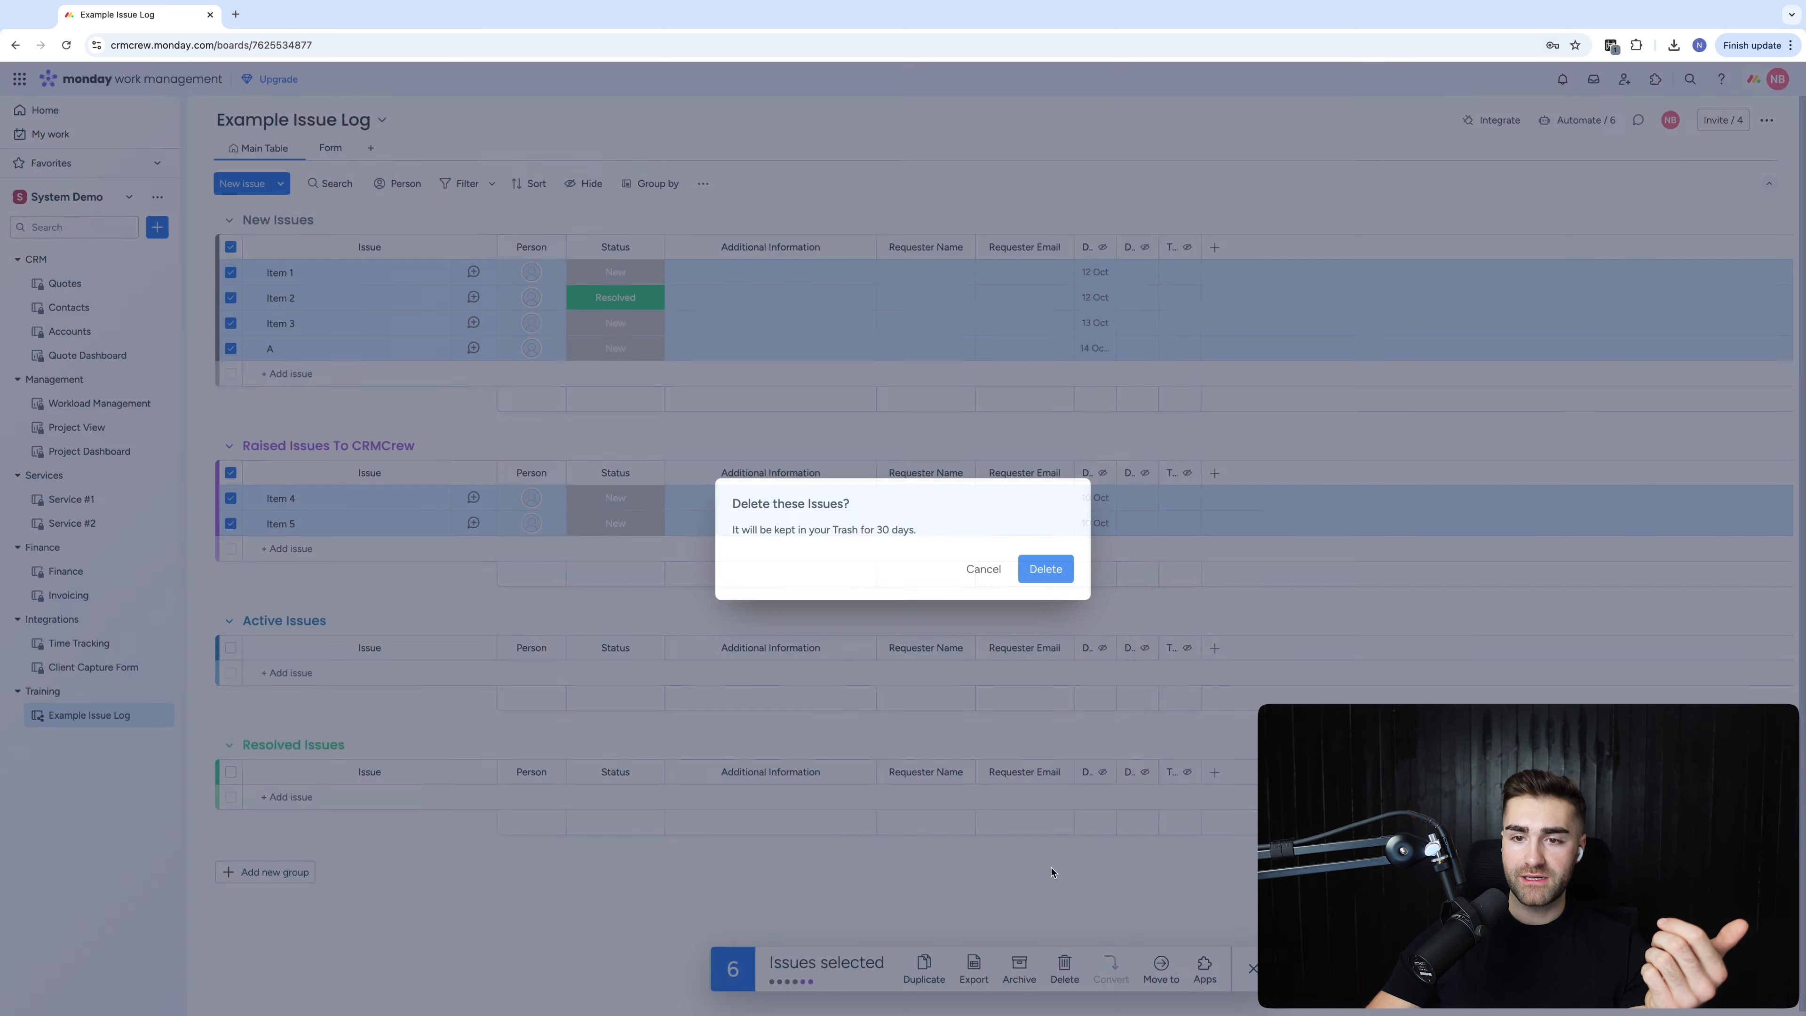
{"action": "left_click", "coordinate": [1043, 574]}
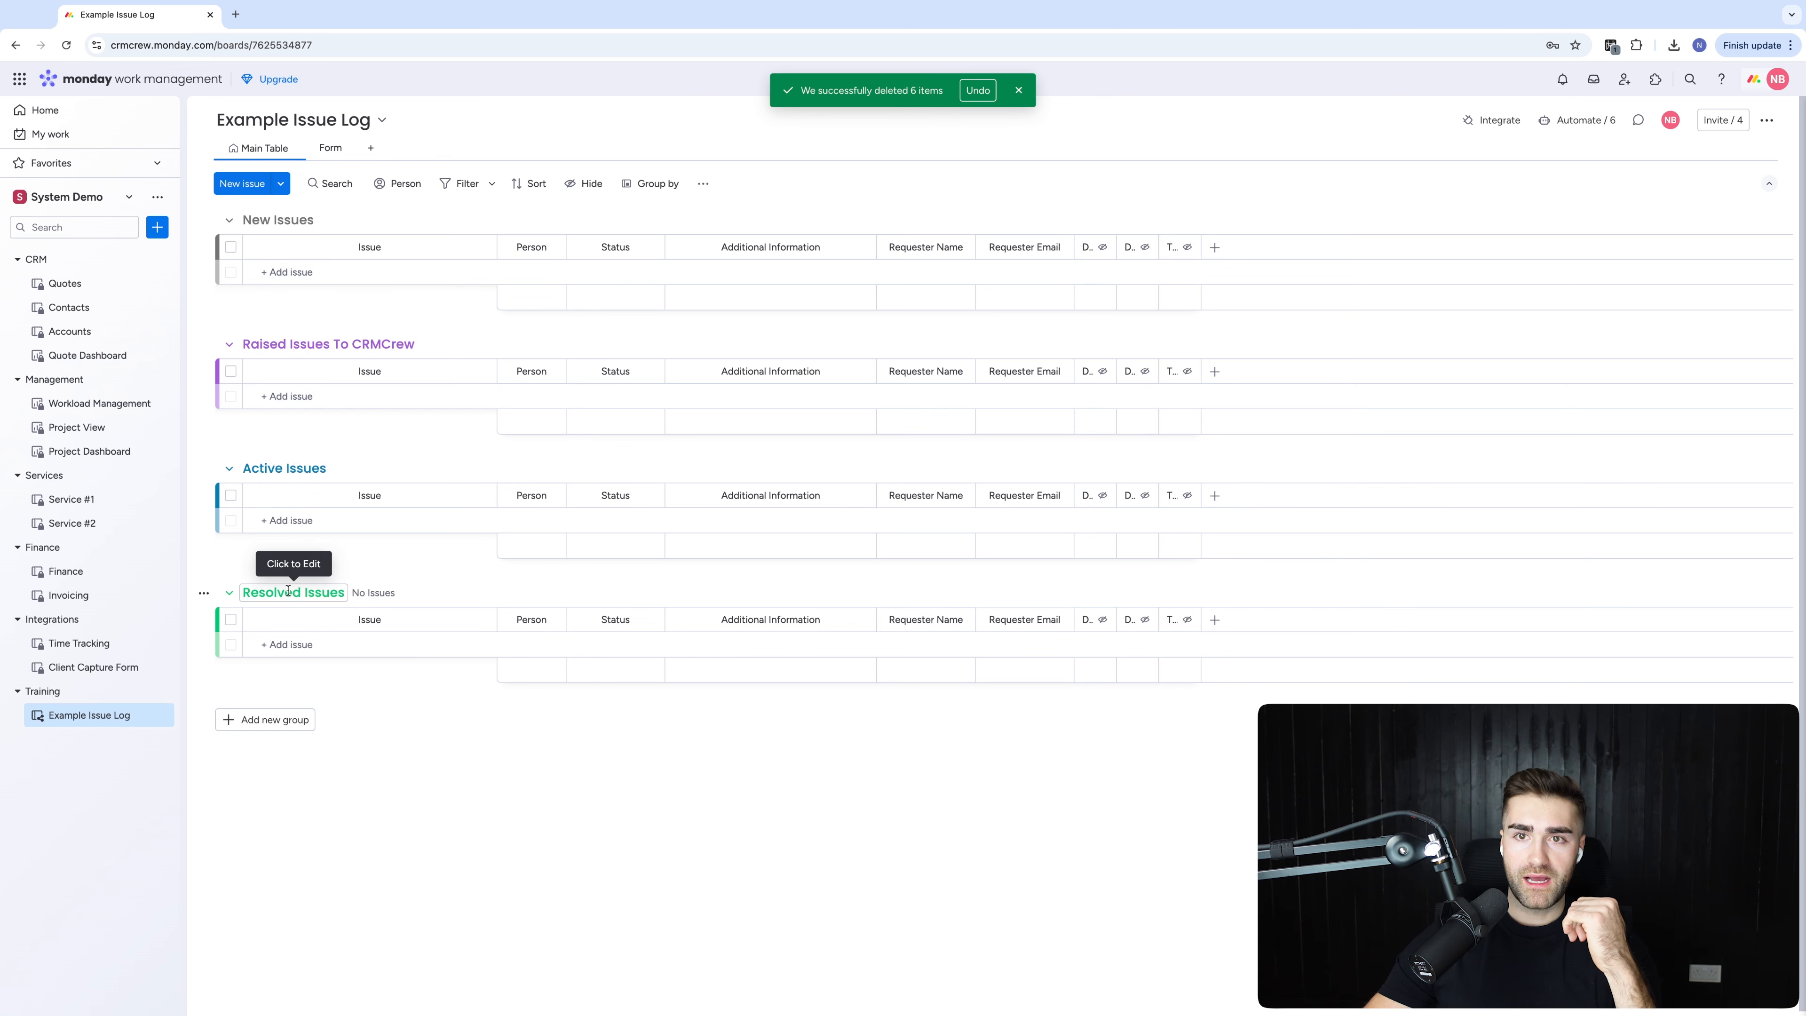
{"action": "left_click", "coordinate": [1019, 90]}
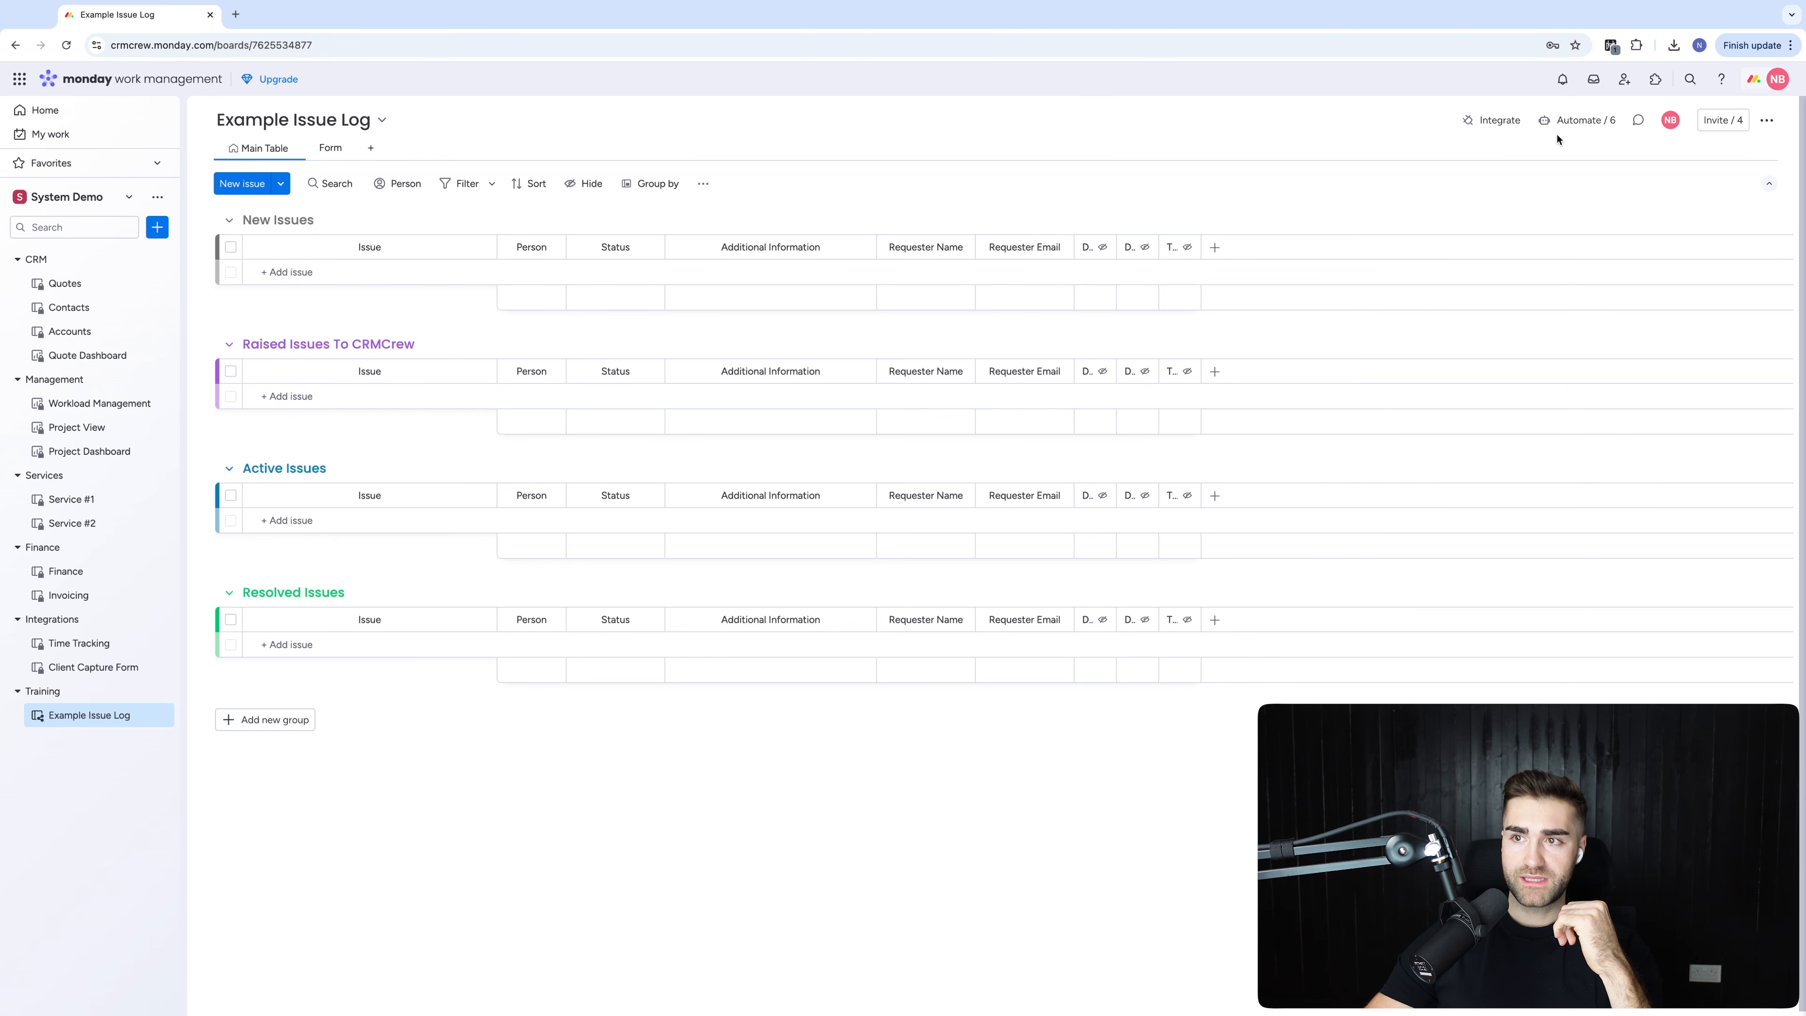
Start a new board automation triggered when the Status column changes to Resolved
{"action": "left_click", "coordinate": [1575, 121]}
{"action": "left_click", "coordinate": [132, 209]}
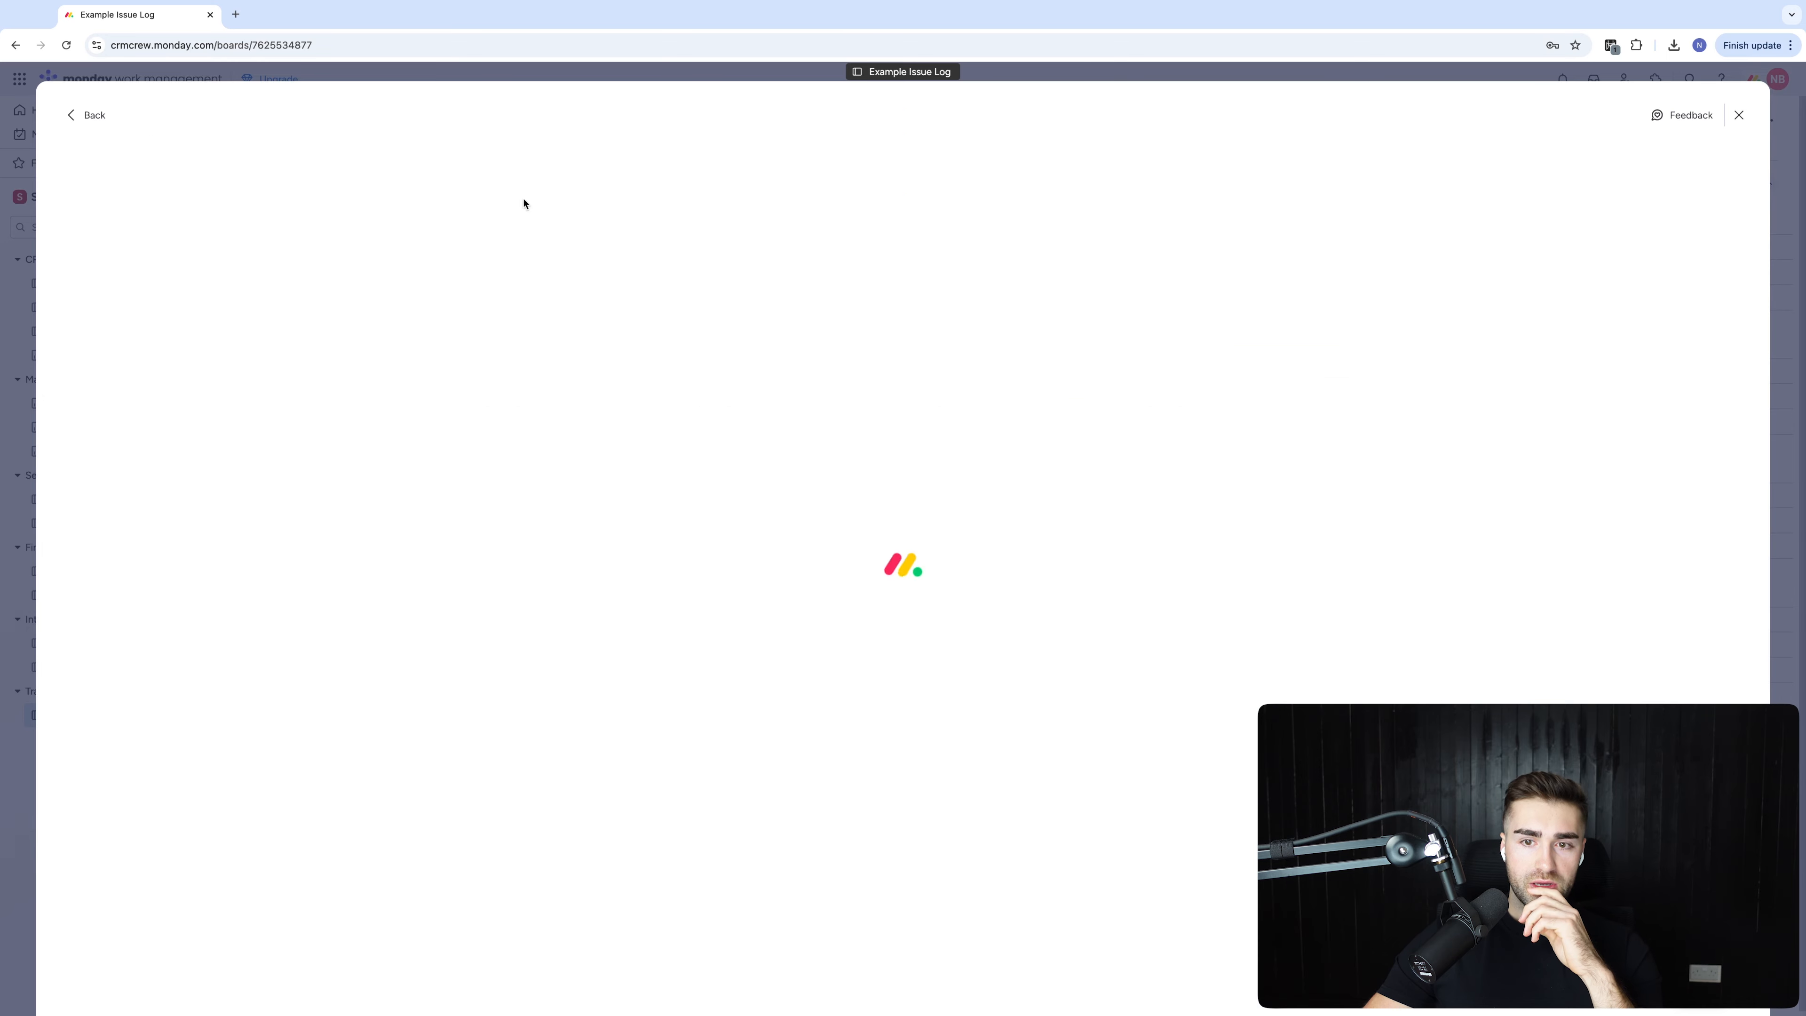
{"action": "left_click", "coordinate": [489, 214]}
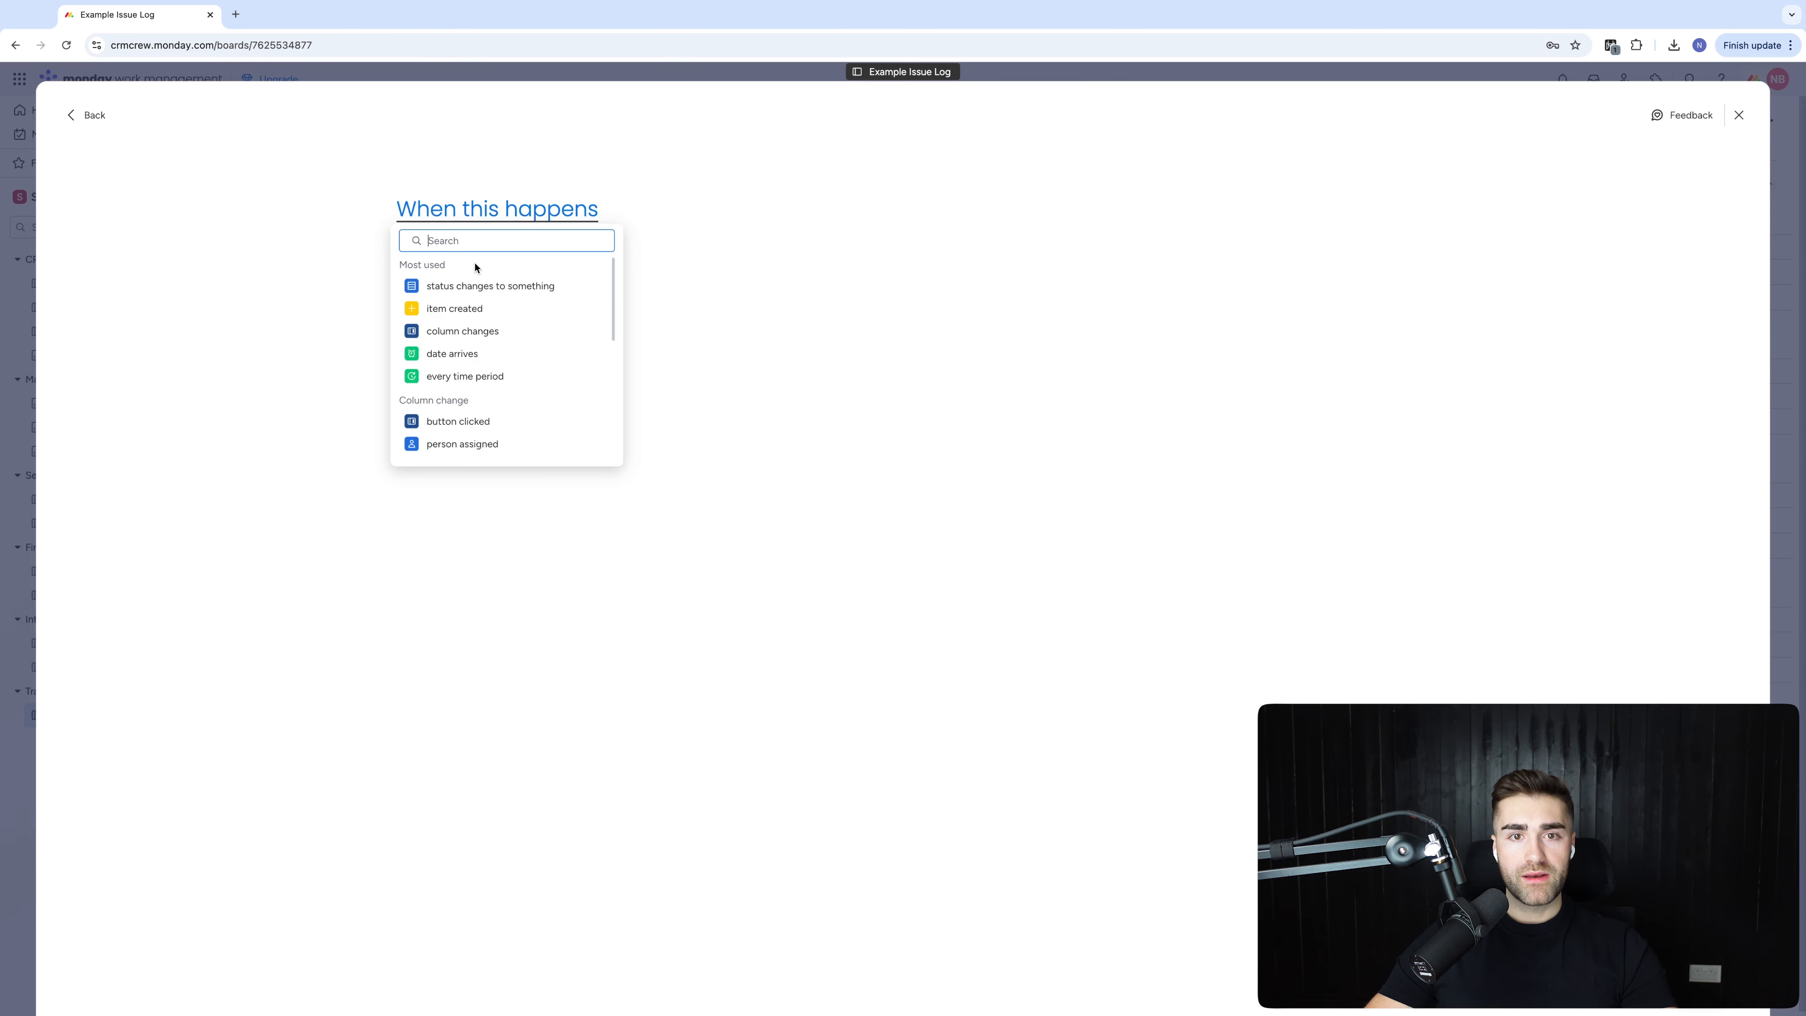
{"action": "left_click", "coordinate": [490, 286]}
{"action": "left_click", "coordinate": [496, 209]}
{"action": "left_click", "coordinate": [498, 268]}
{"action": "left_click", "coordinate": [718, 209]}
{"action": "left_click", "coordinate": [711, 318]}
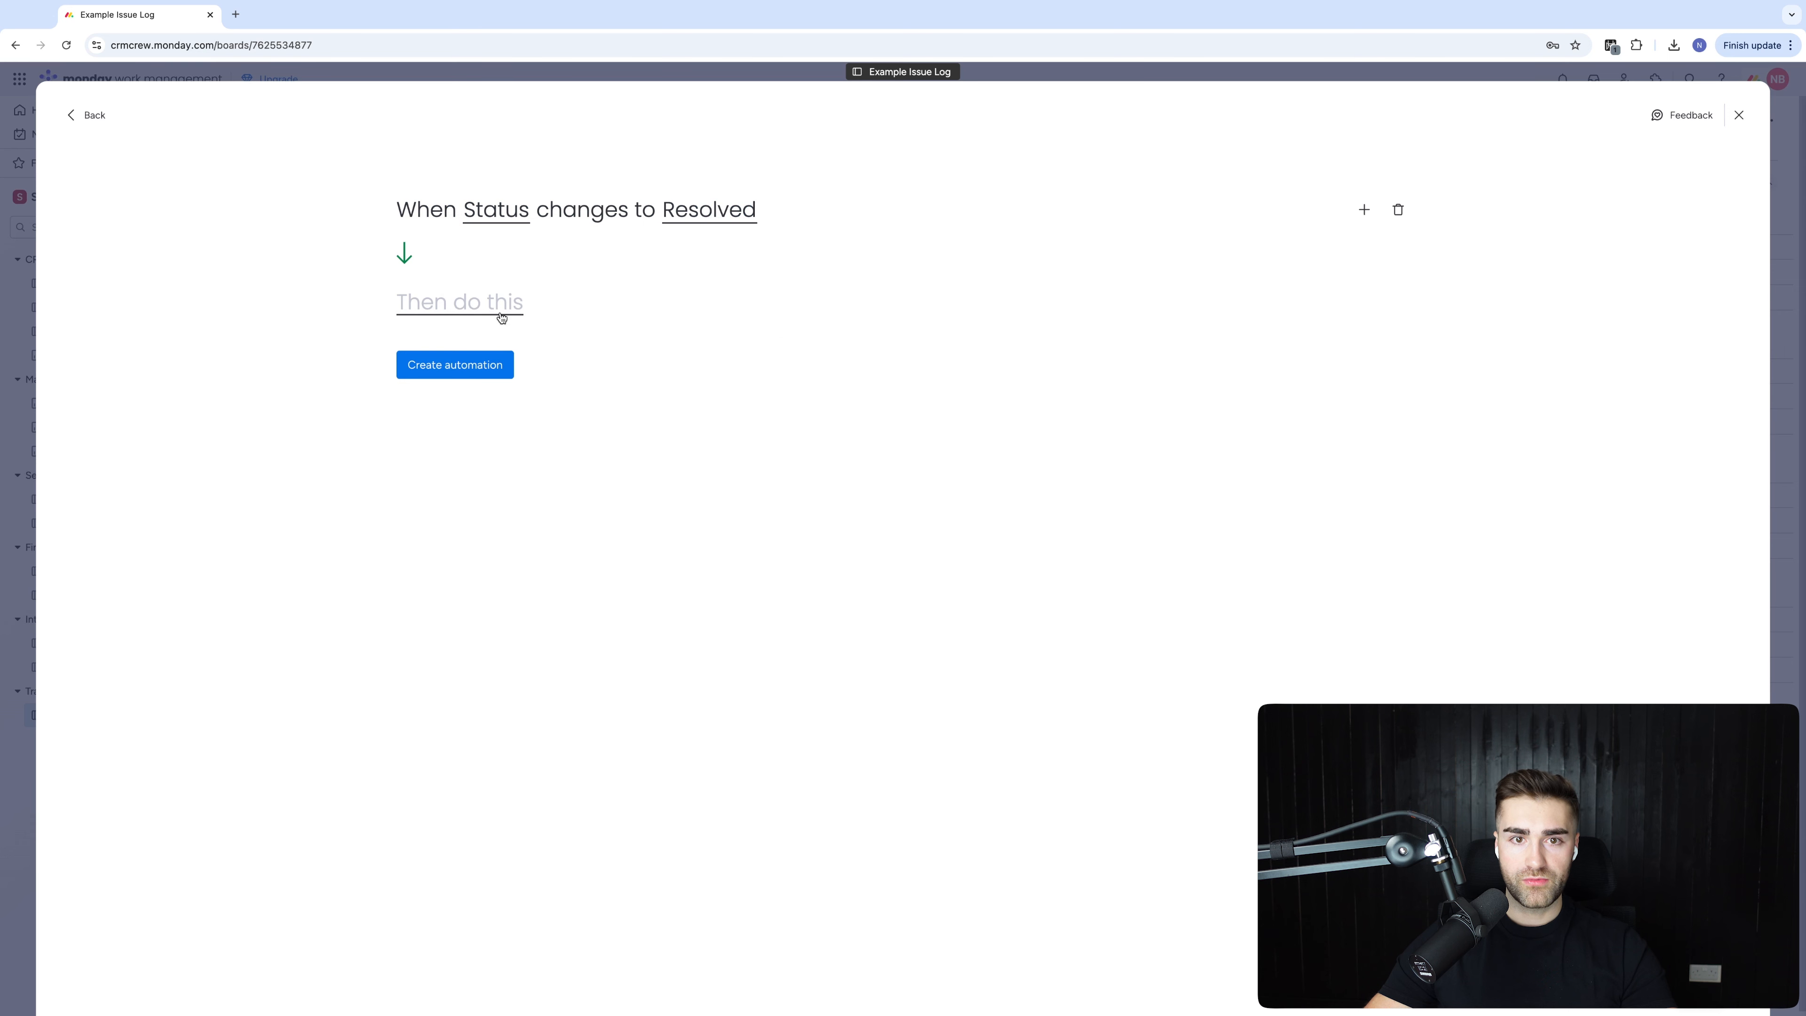
Set the automation's action to notify Board subscribers
{"action": "left_click", "coordinate": [487, 307]}
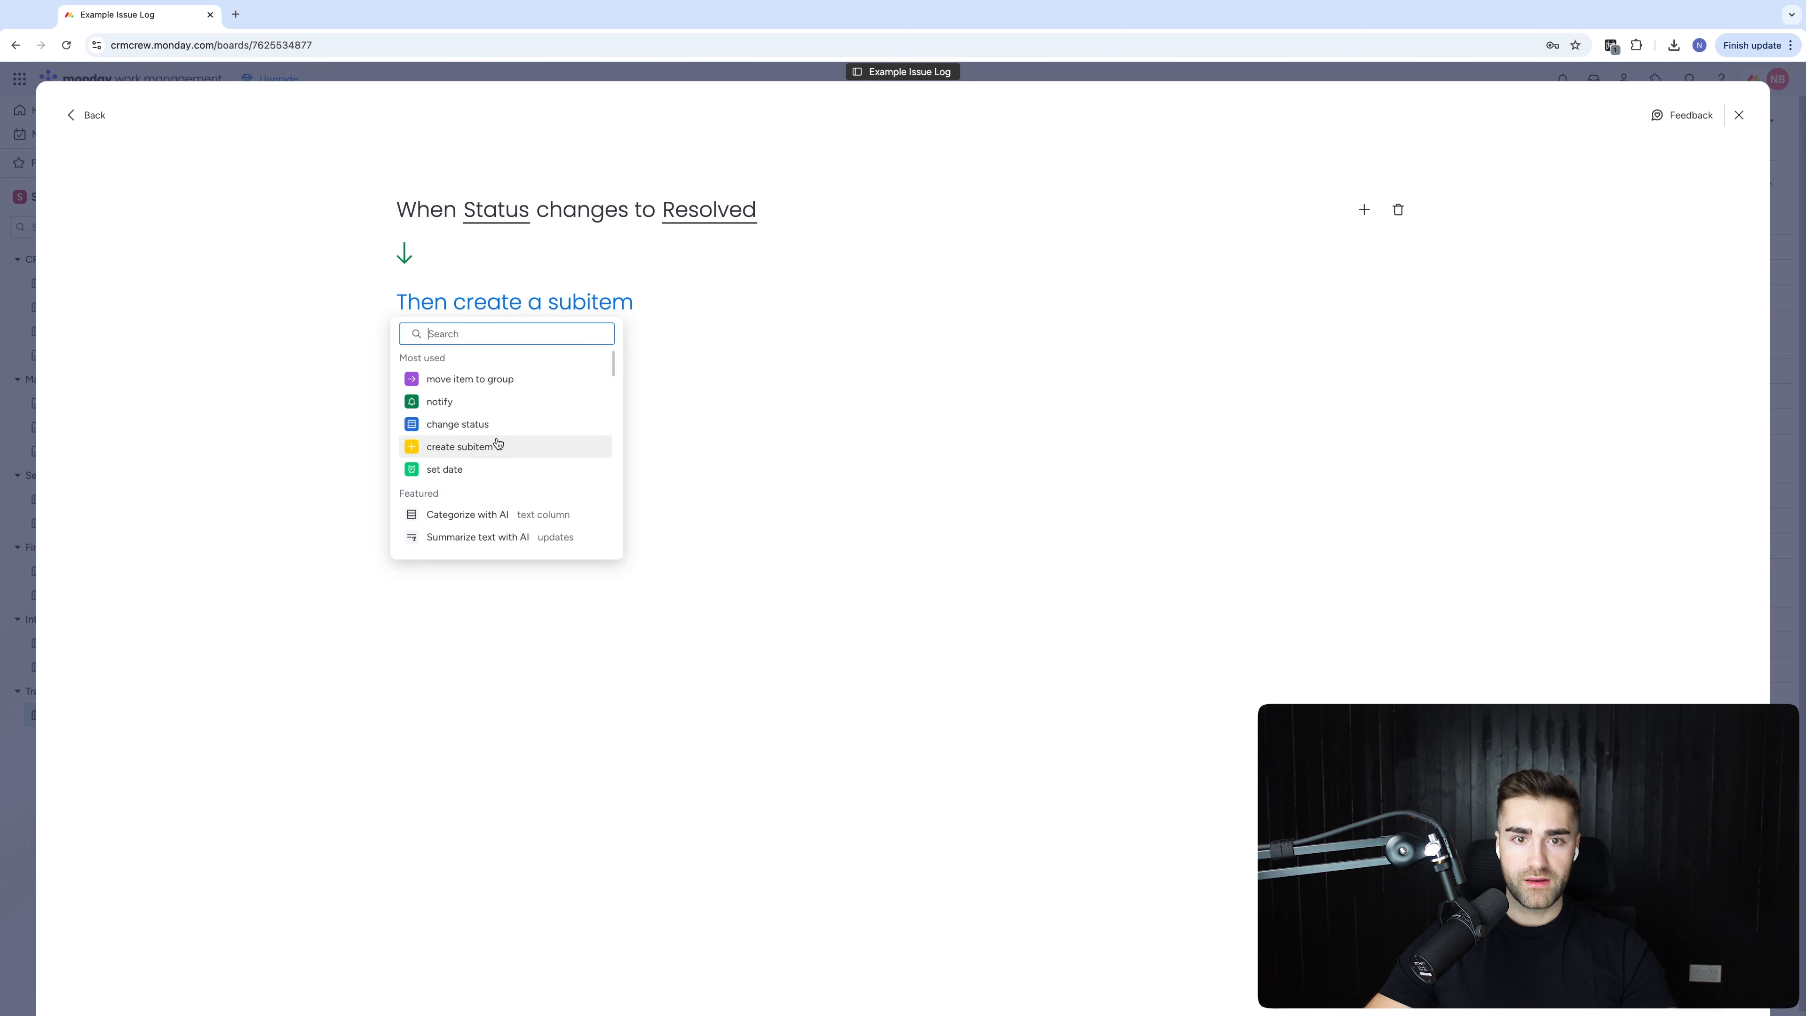
{"action": "left_click", "coordinate": [459, 401]}
{"action": "left_click", "coordinate": [575, 321]}
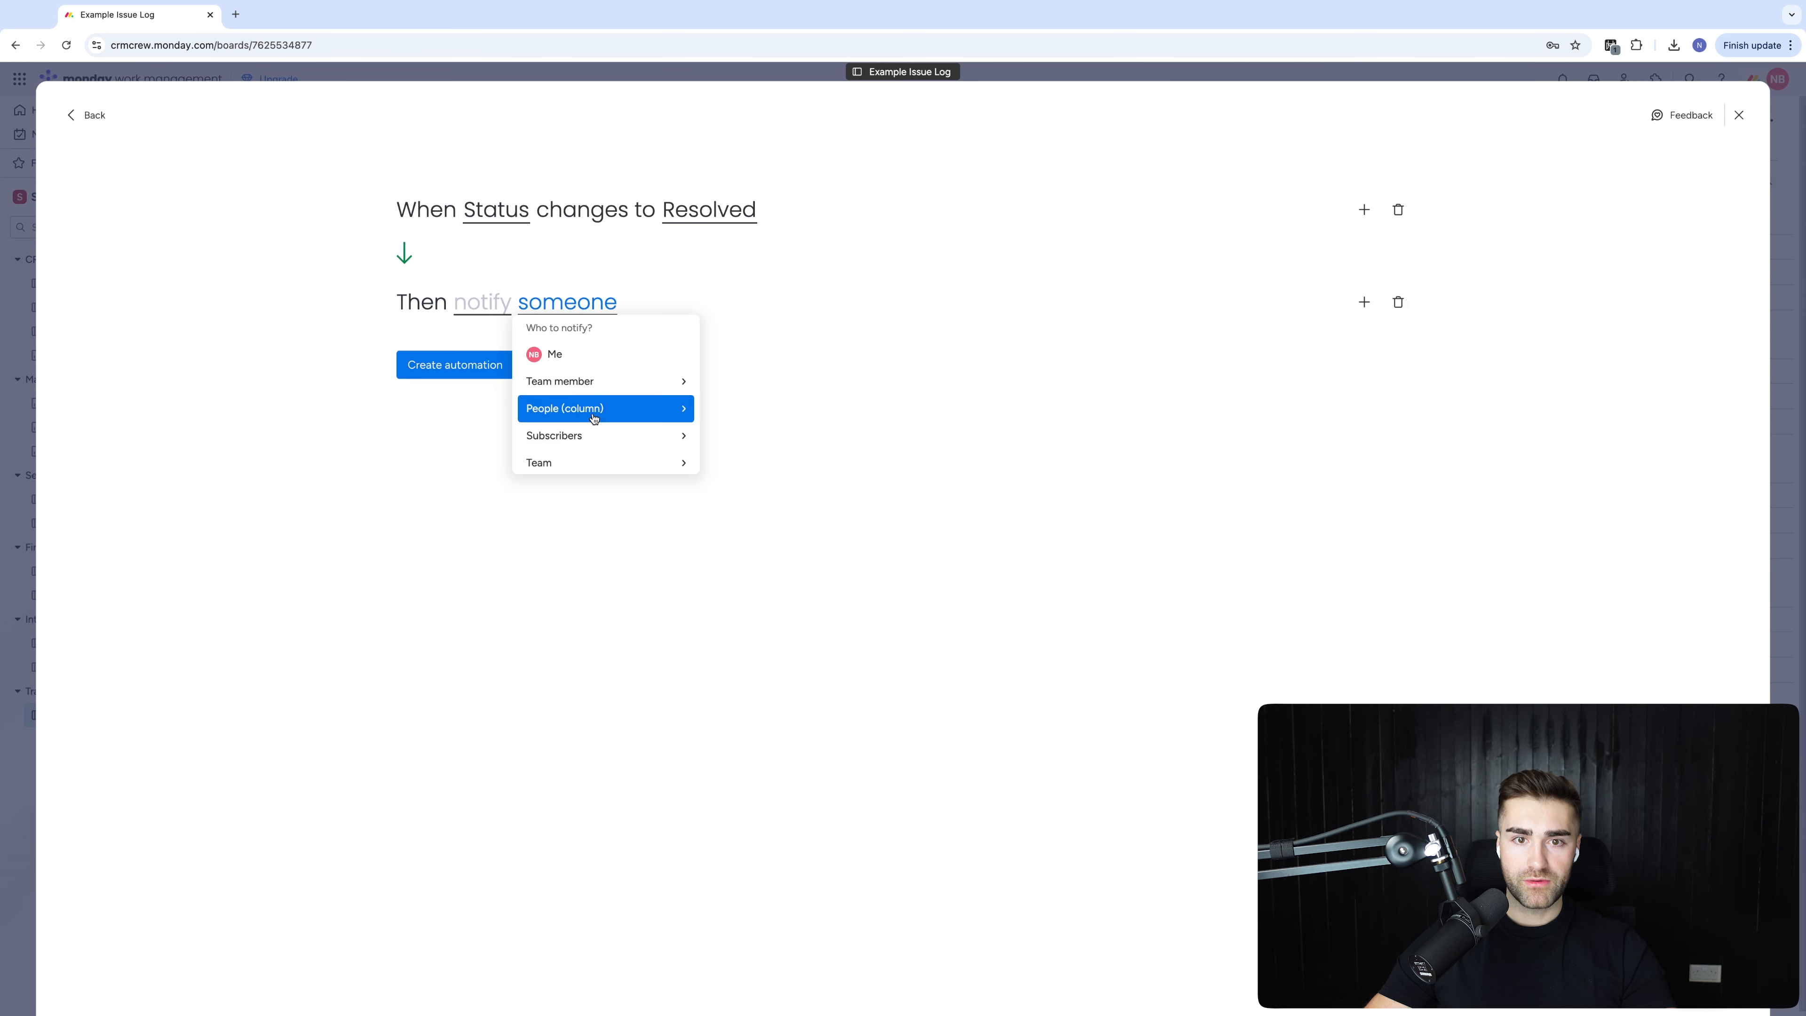
{"action": "left_click", "coordinate": [591, 450]}
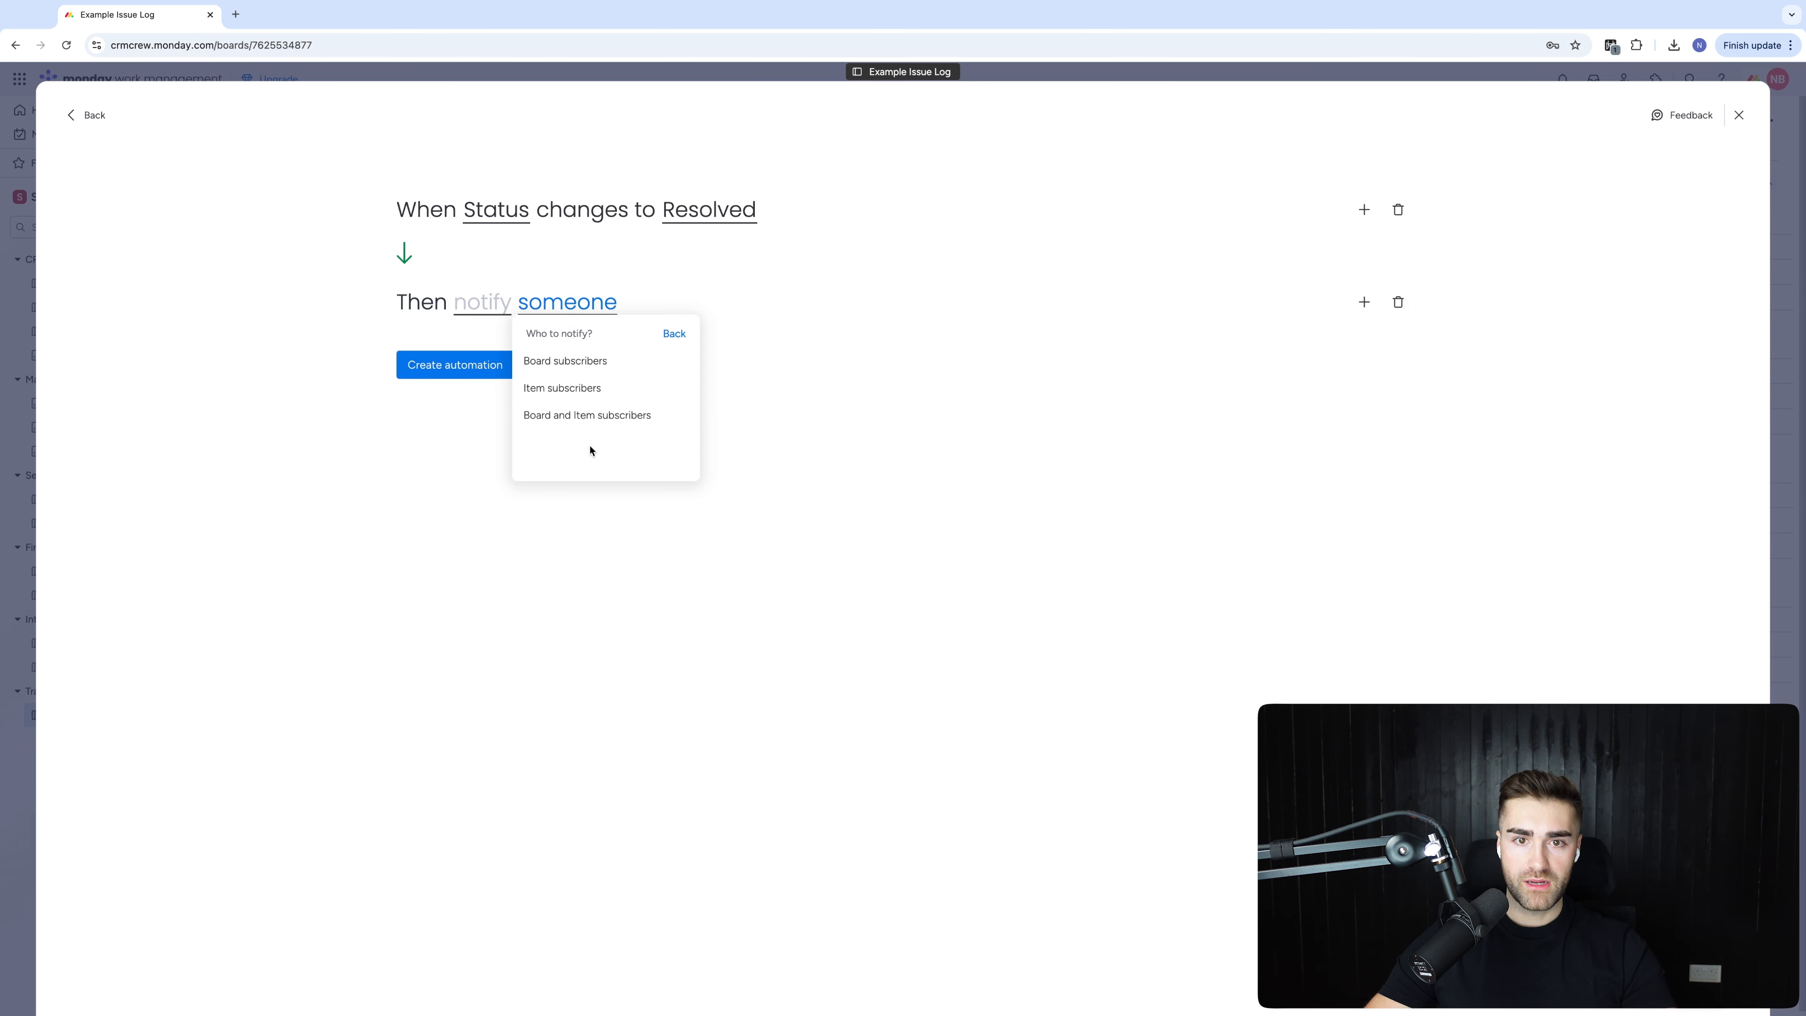
{"action": "left_click", "coordinate": [559, 359]}
Set the notification message to '{Issue's name} is now resolved!' and create the automation
{"action": "left_click", "coordinate": [493, 301]}
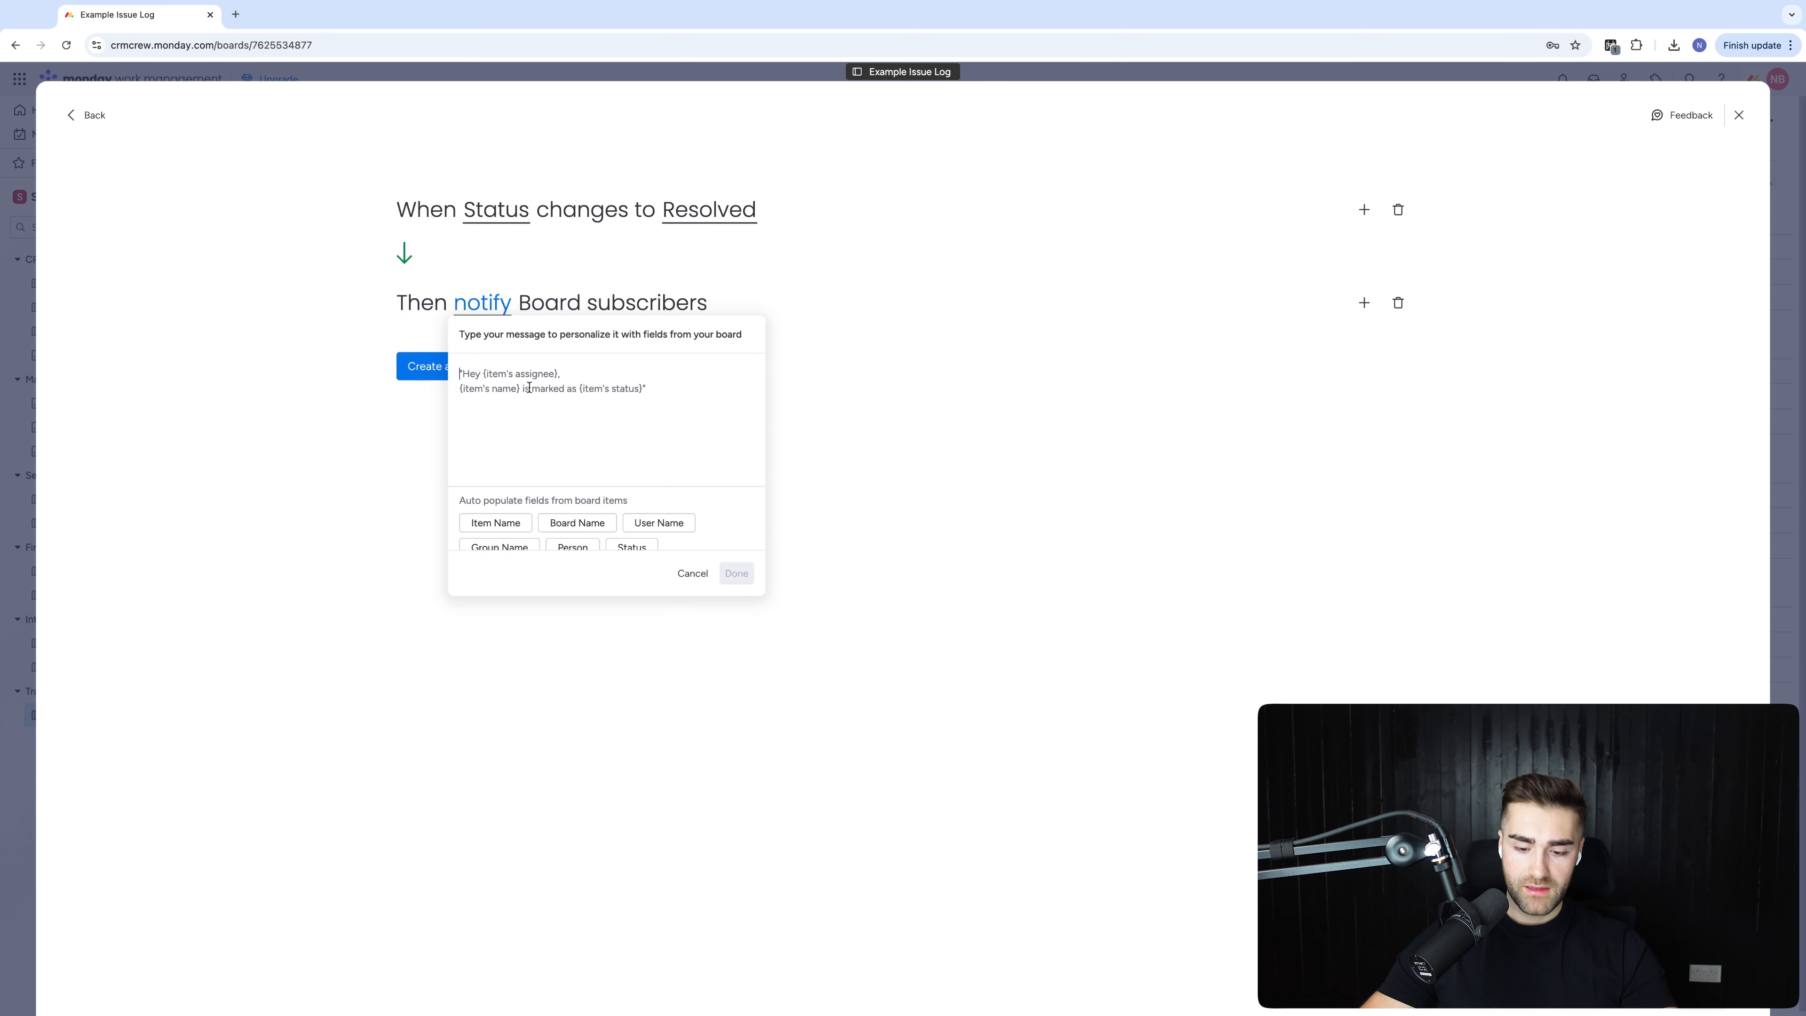
{"action": "left_click", "coordinate": [495, 523]}
{"action": "type", "text": "is now resolved!"}
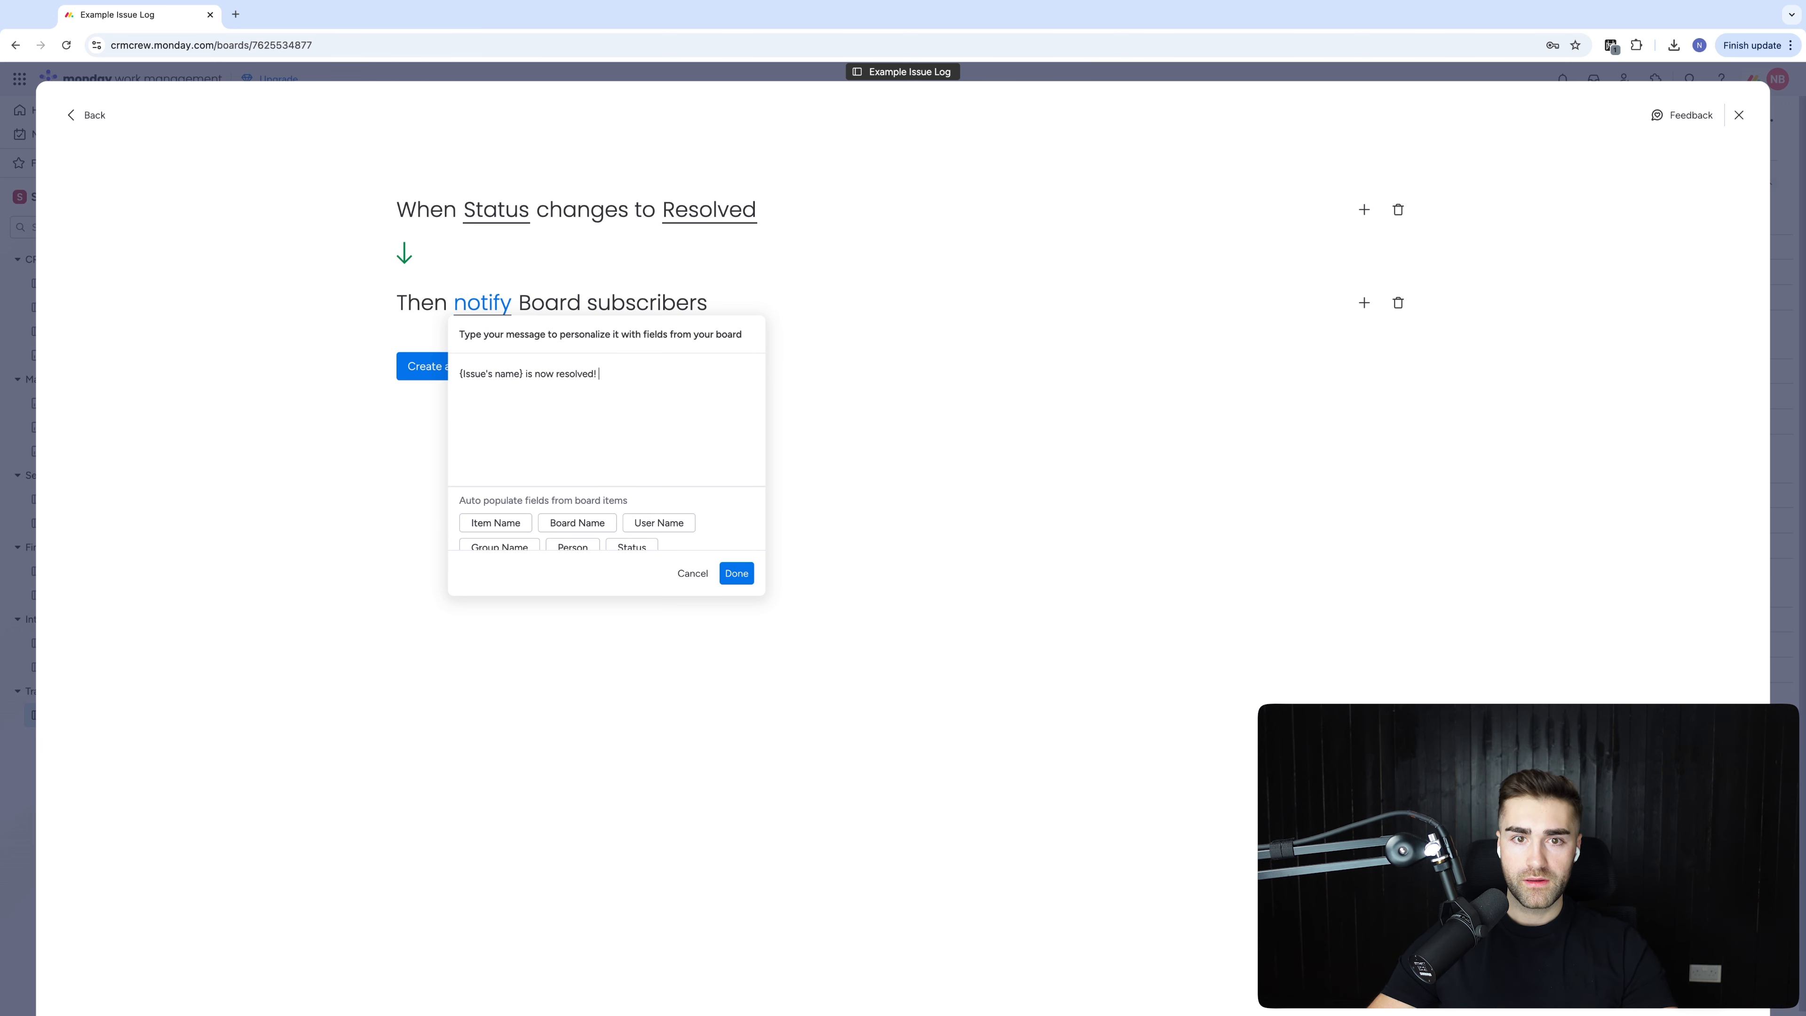
{"action": "left_click", "coordinate": [448, 372]}
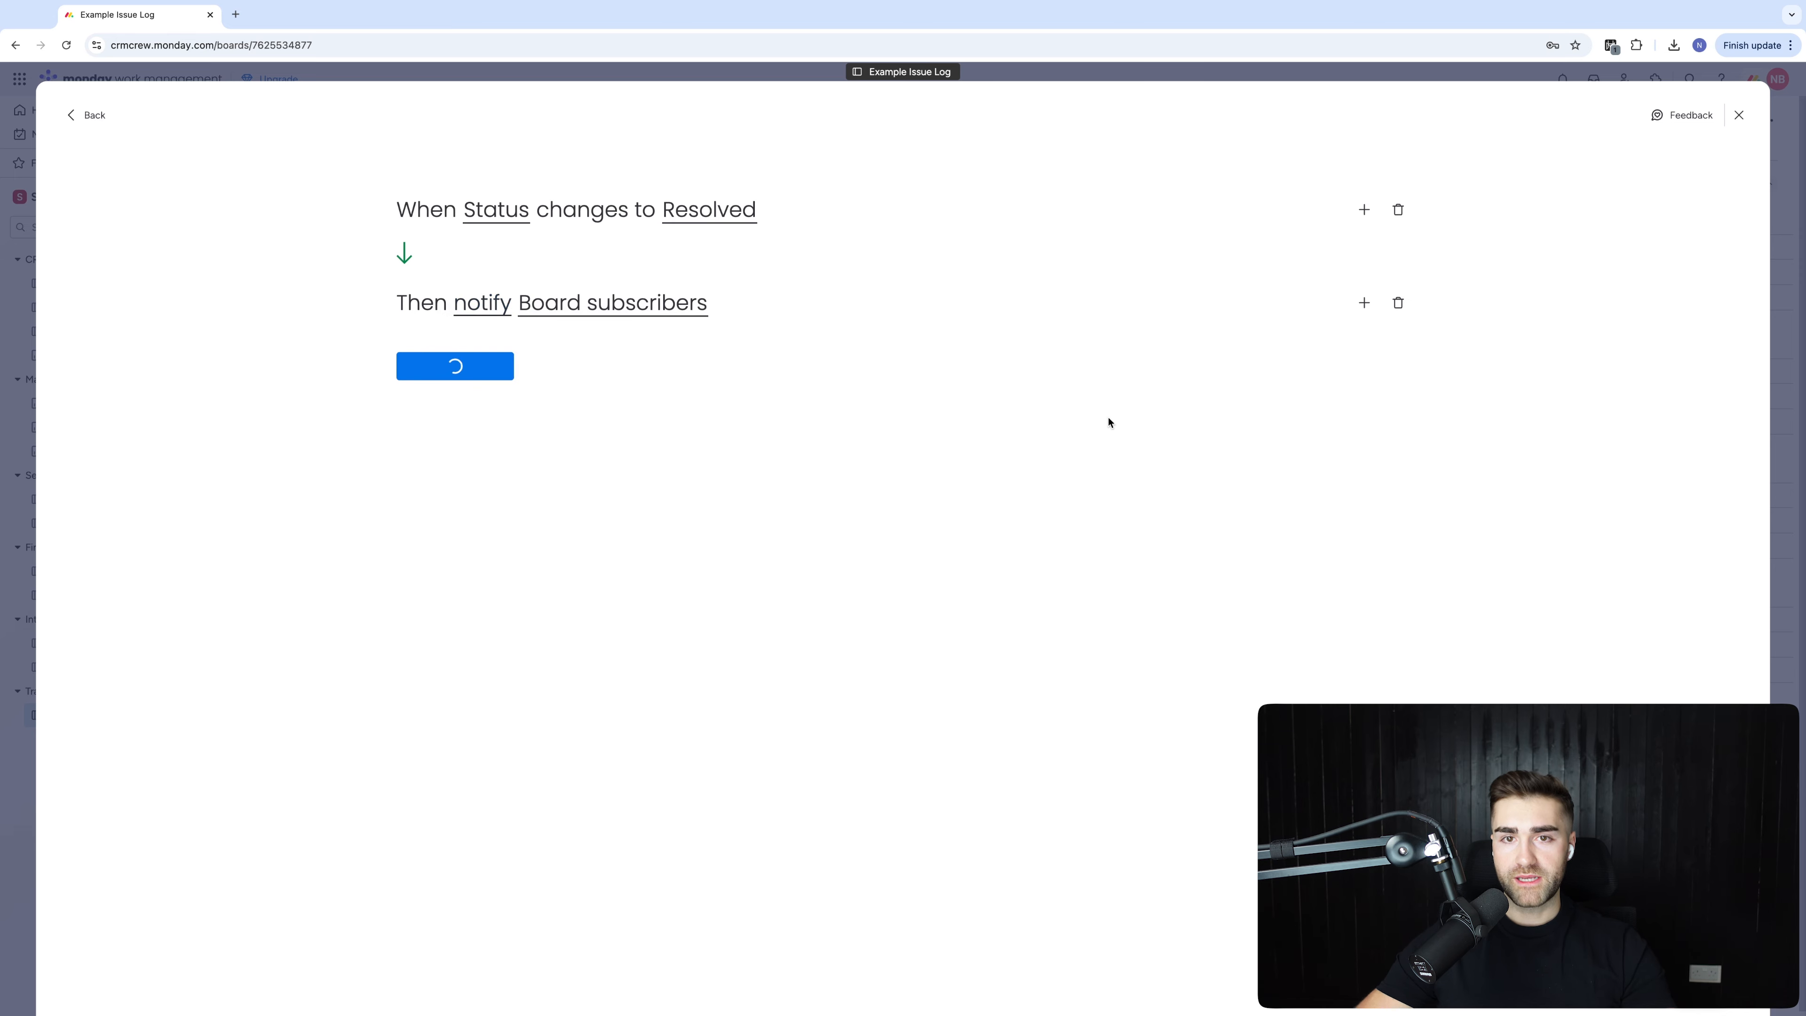